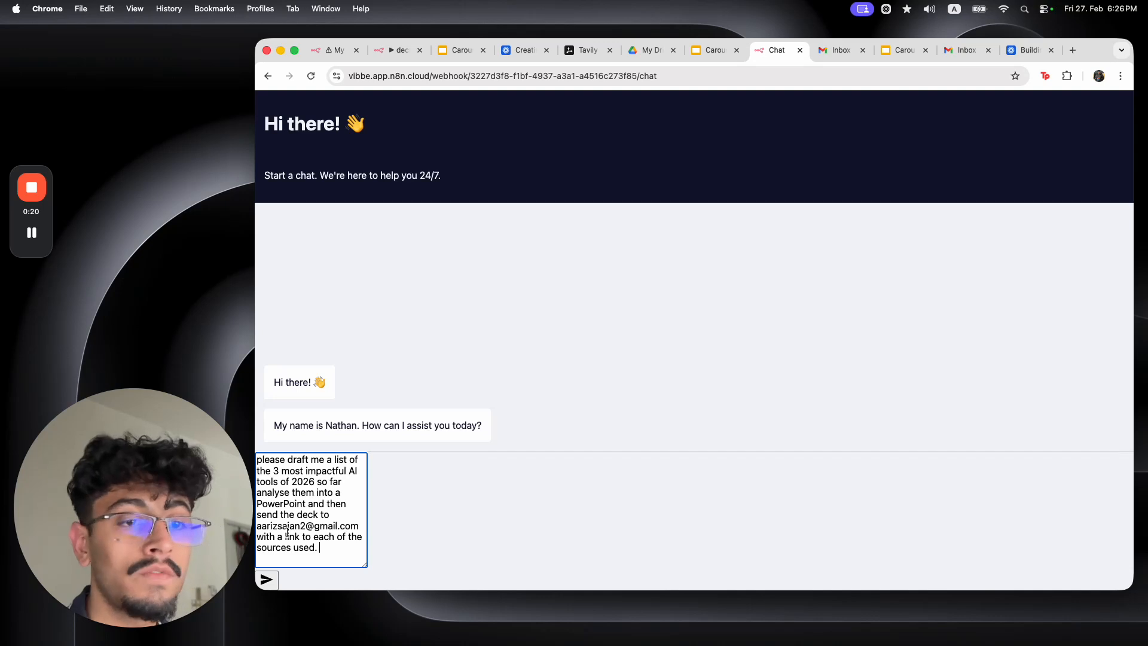
Send the deck request to the agent and review the reply's confirmation and presentation link
left_click(267, 580)
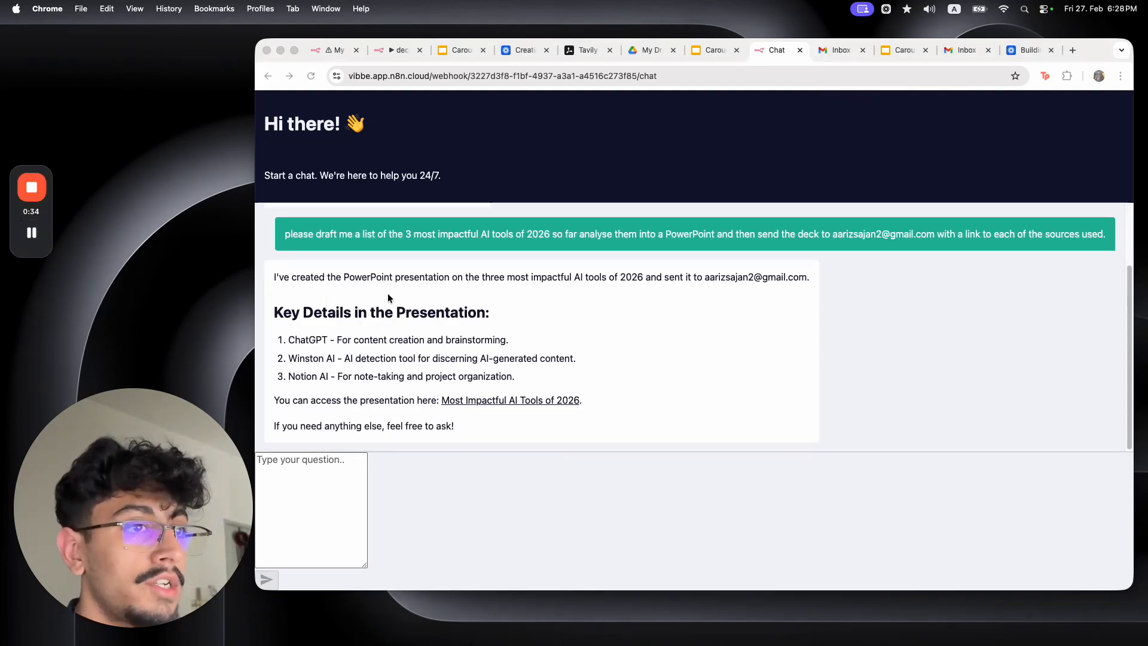
left_click(359, 277)
left_click_drag(375, 276, 770, 290)
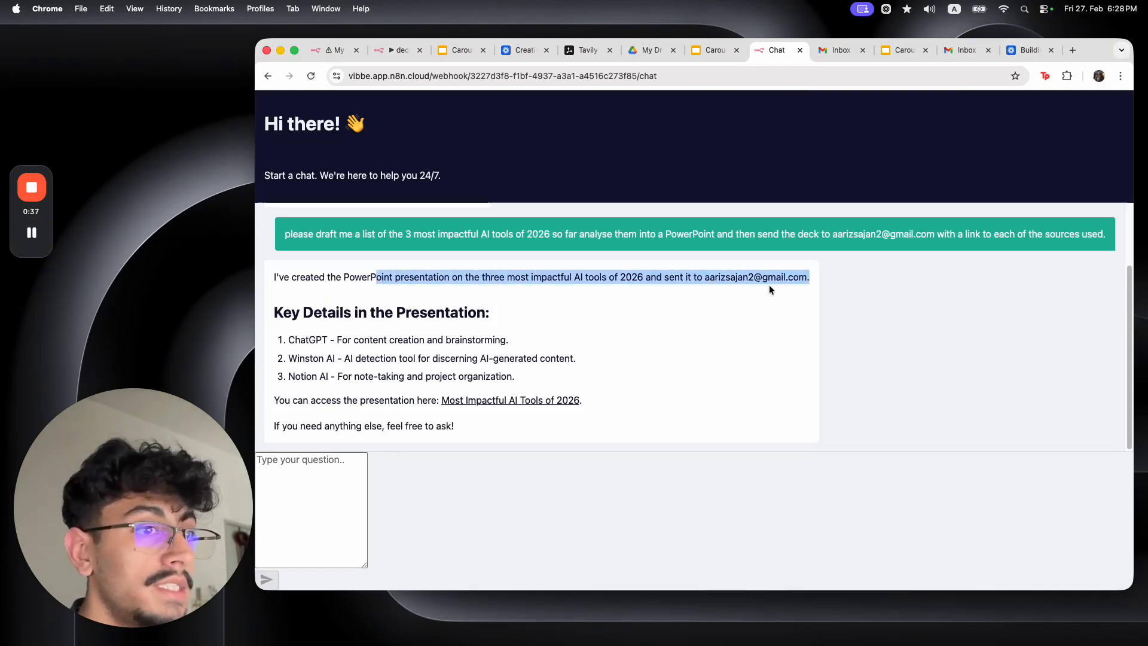
left_click(311, 339)
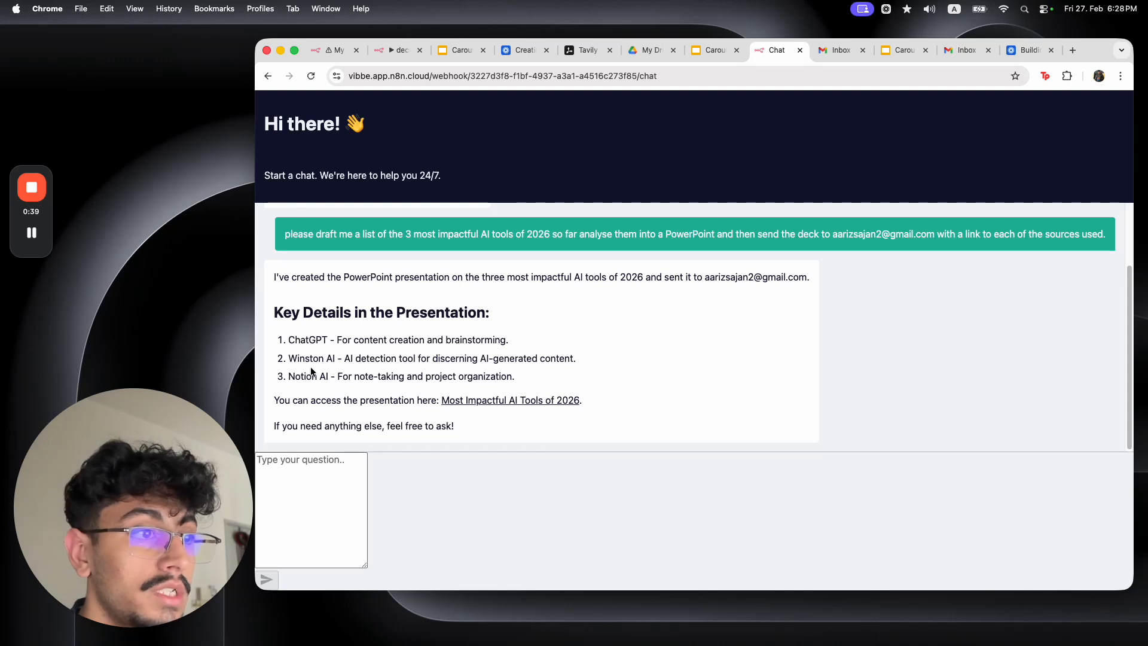
left_click_drag(321, 414, 582, 407)
left_click(624, 411)
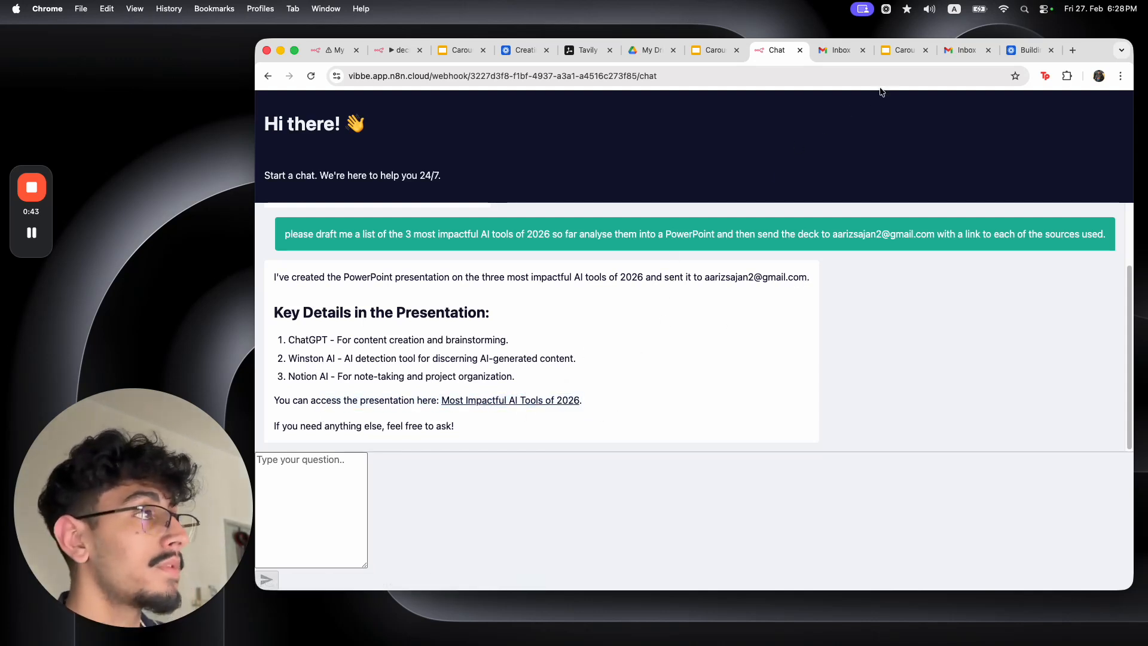
Open the new presentation email in Gmail and follow its carousel presentation link
left_click(843, 51)
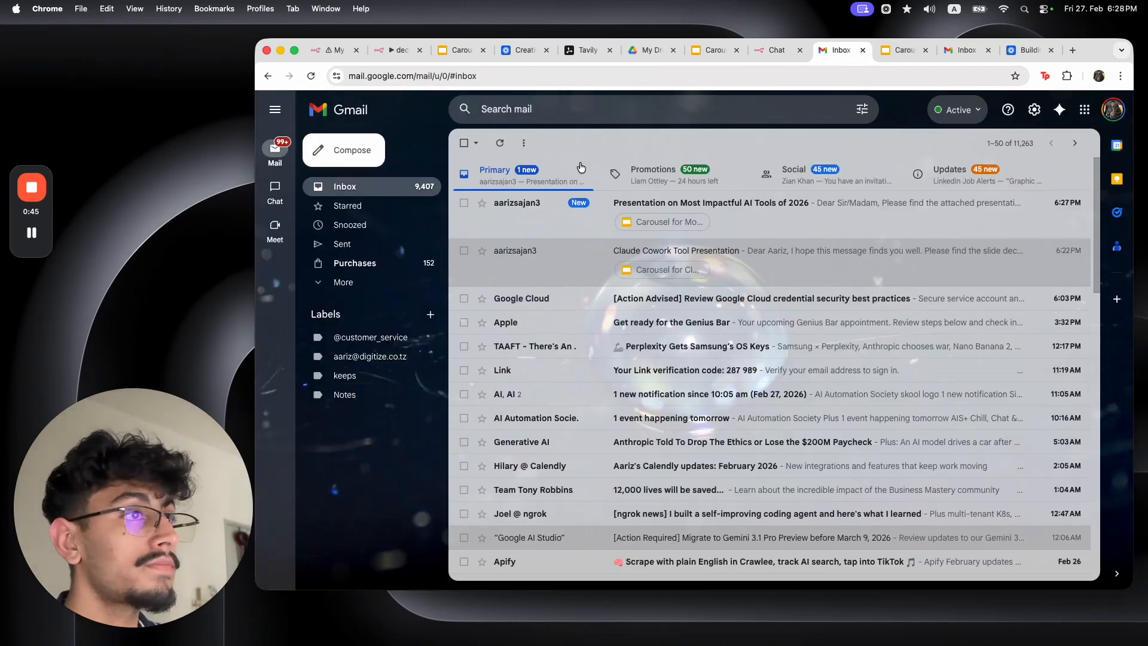
left_click(537, 202)
left_click_drag(499, 230, 693, 268)
left_click(598, 325)
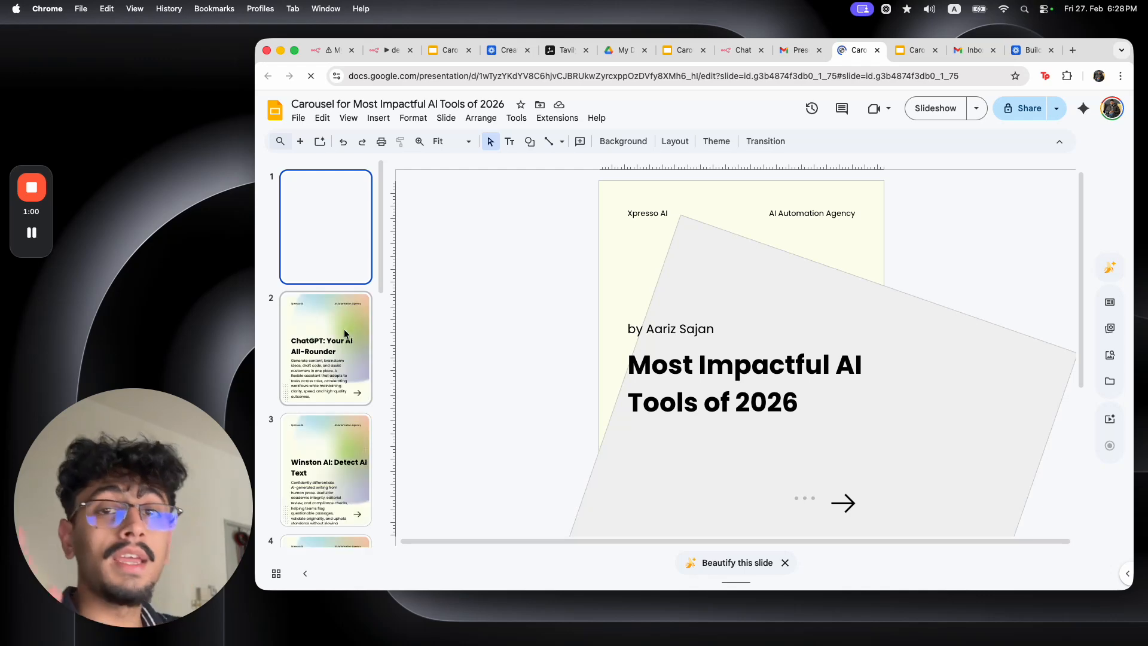
Browse the carousel slides to the closing call-to-action and back to the title, then return to n8n
scroll(344, 330, "down", 8)
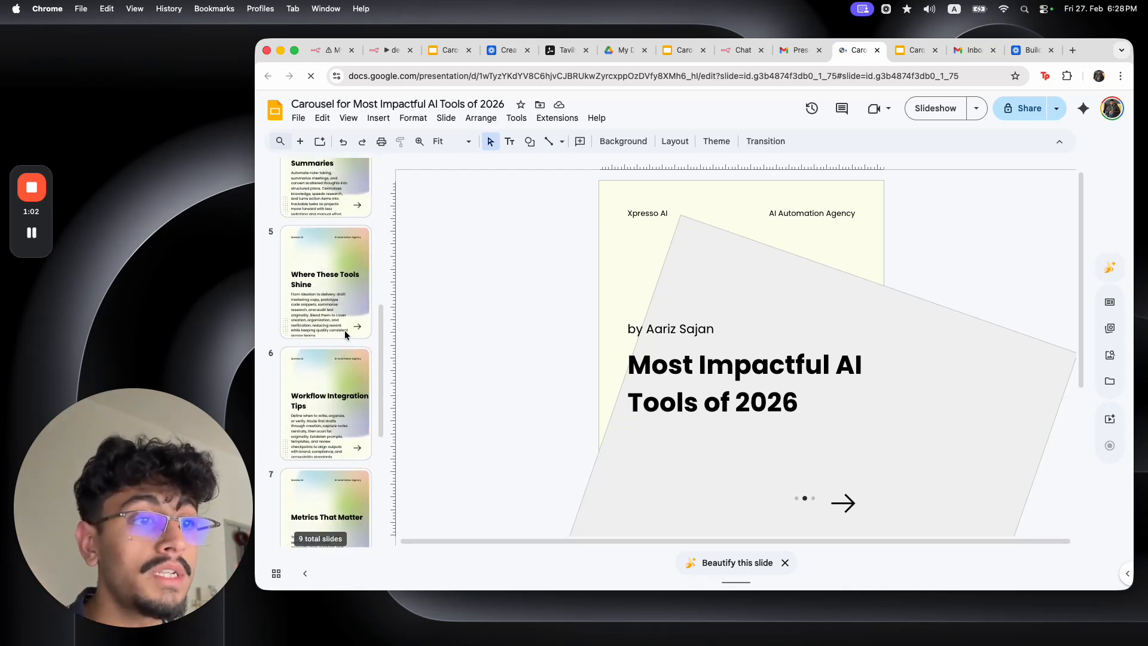
left_click(344, 330)
scroll(345, 329, "down", 5)
left_click(344, 329)
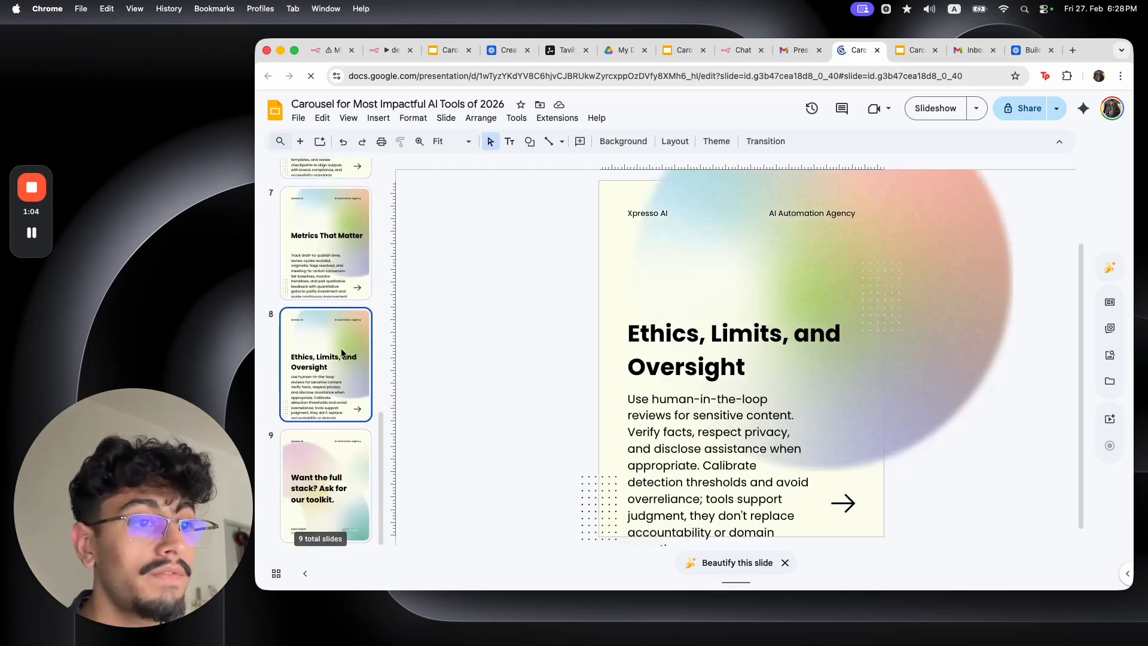
left_click(335, 453)
scroll(357, 288, "up", 12)
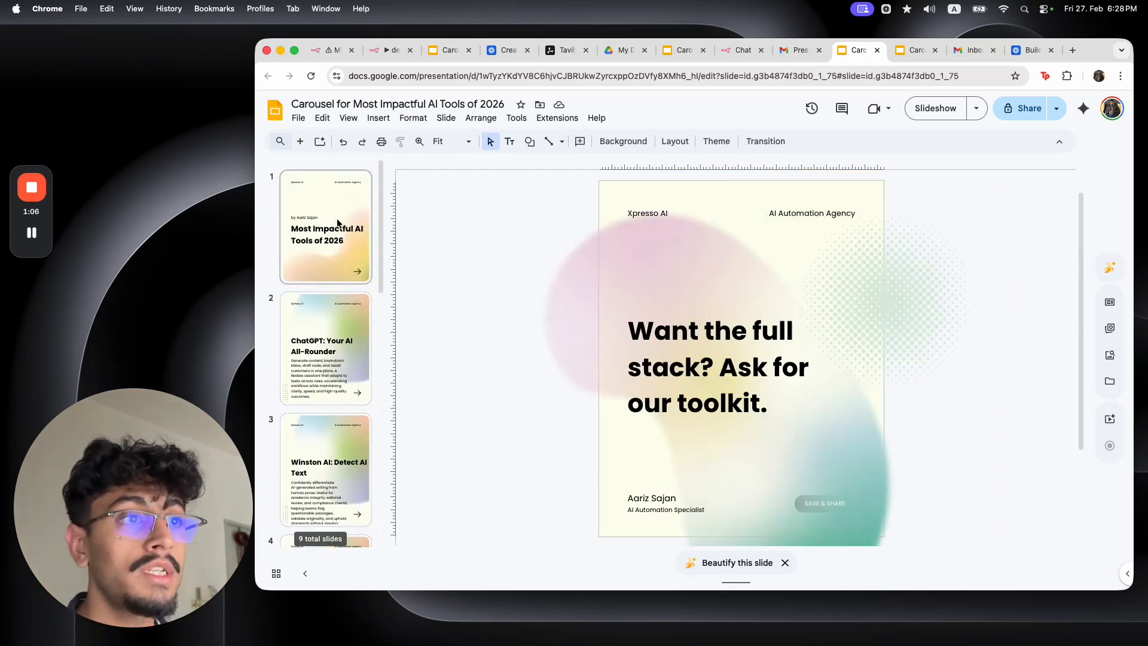
left_click(338, 223)
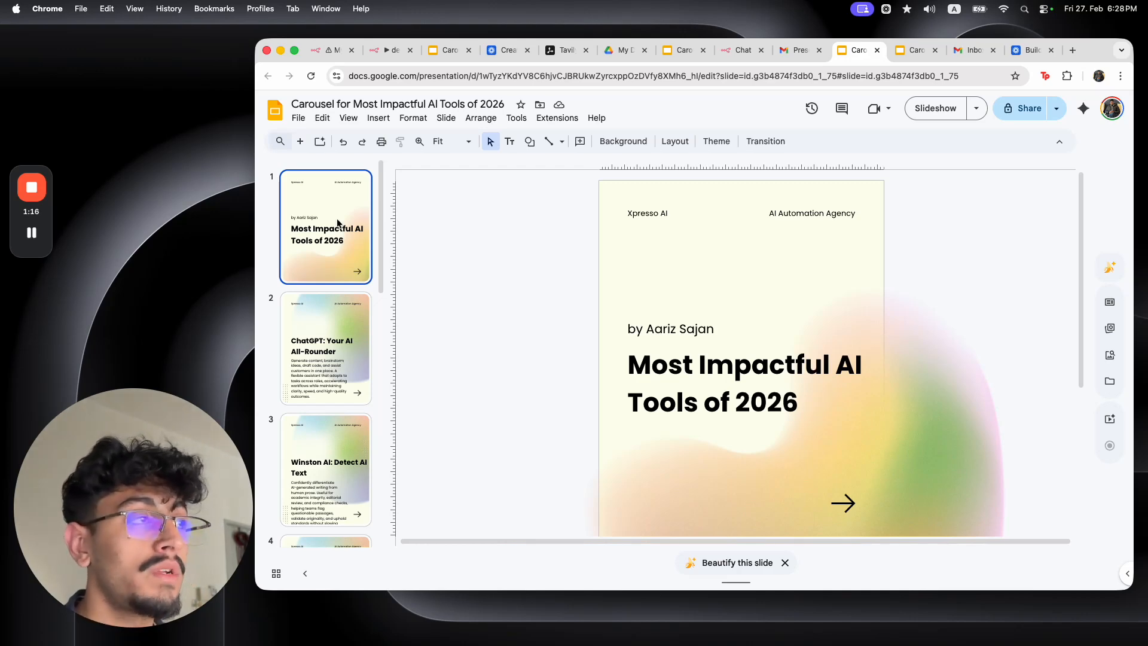
left_click(333, 50)
left_click(654, 131)
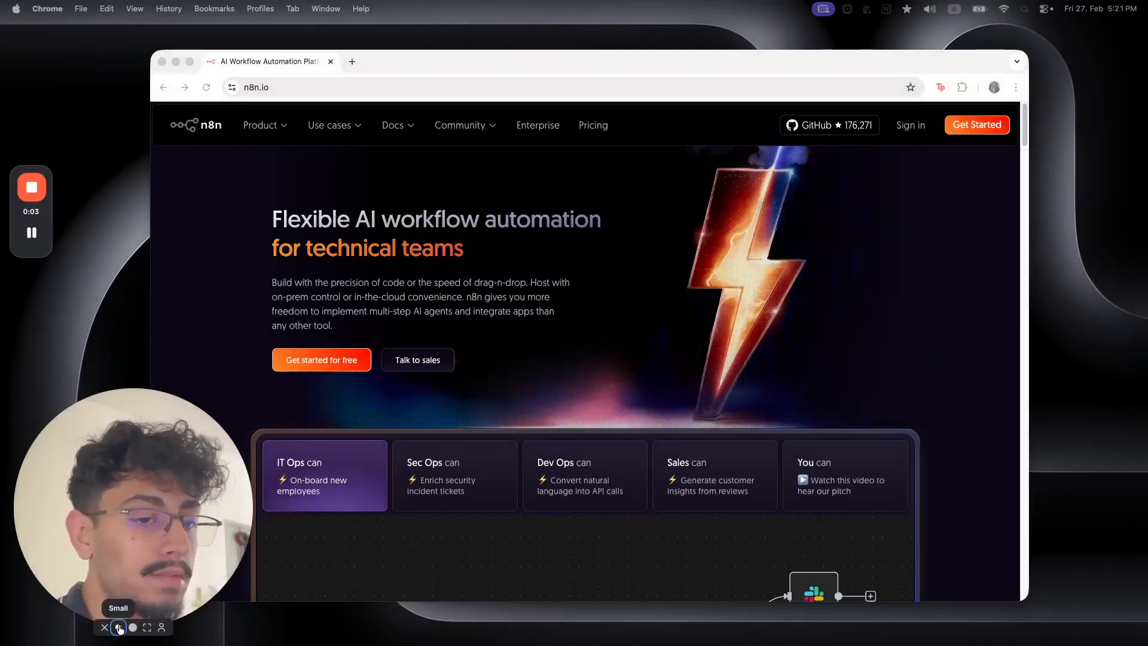
Open a blank new Chrome tab beside the n8n.io homepage tab
left_click(110, 622)
left_click(281, 87)
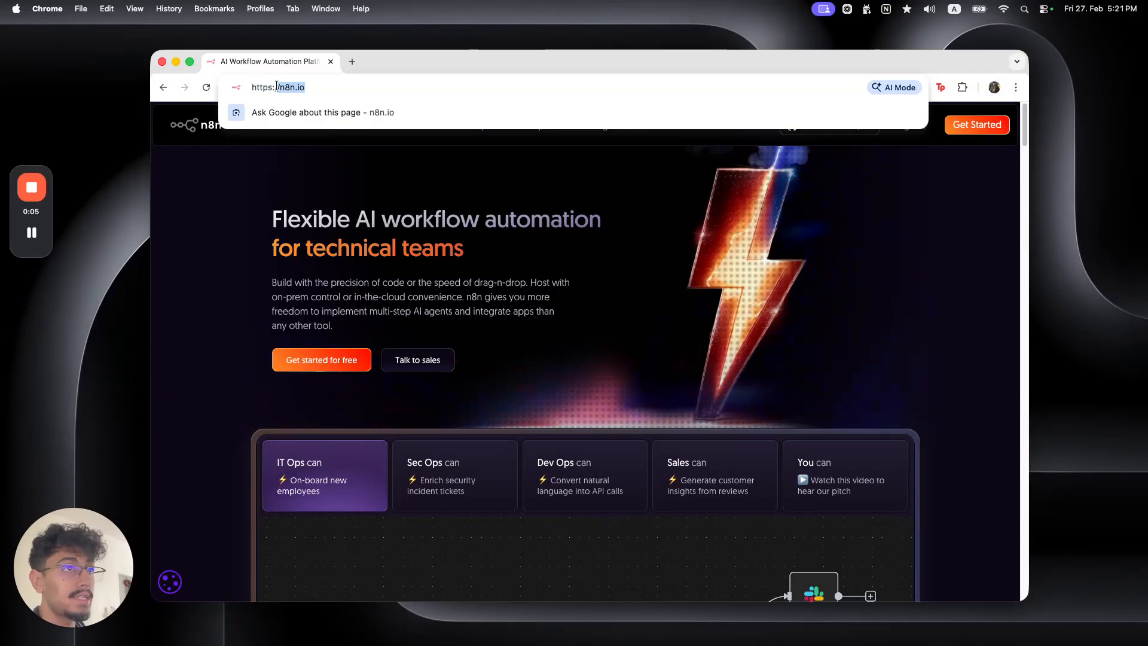
left_click(356, 178)
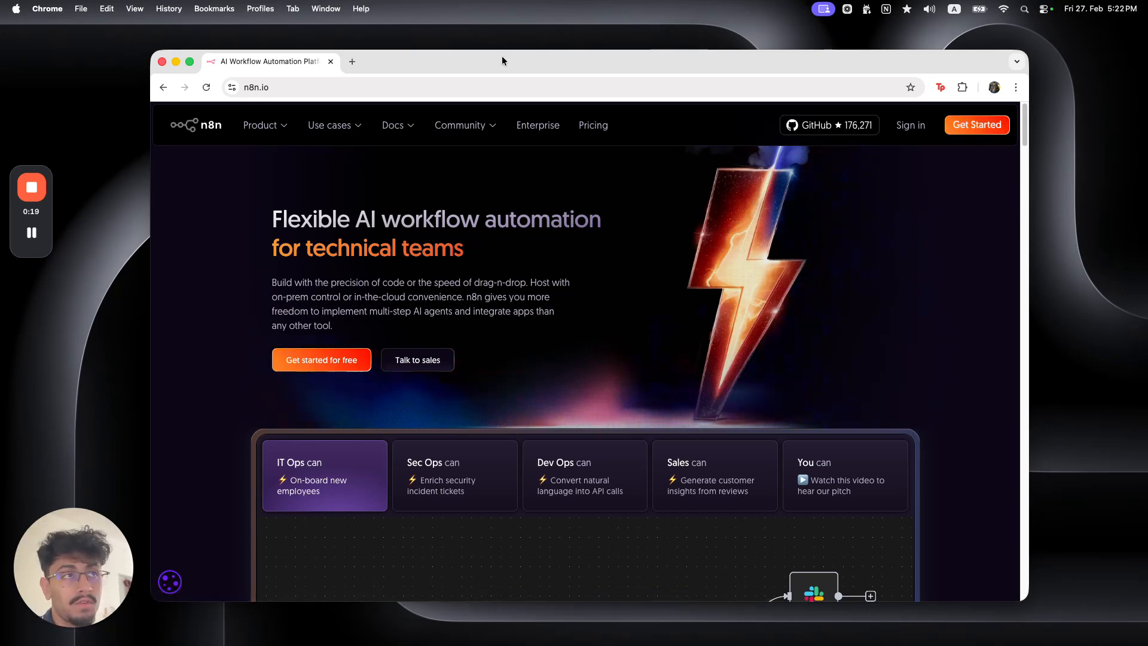
left_click(354, 62)
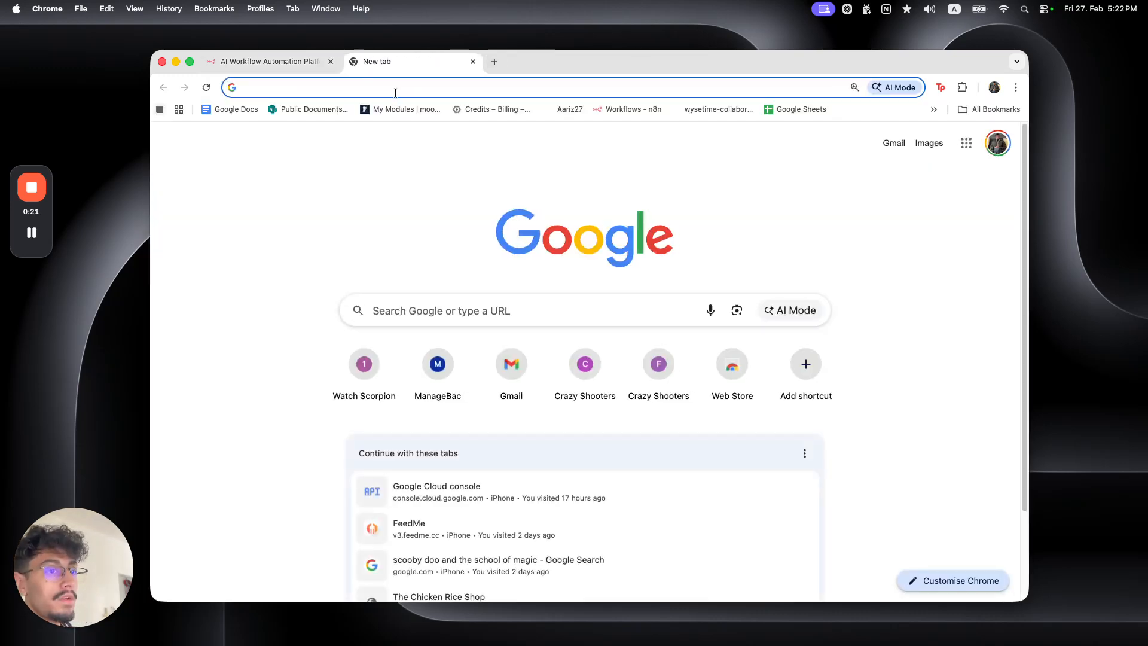
Load the n8n workflows overview, close the old homepage tab, and create 'My workflow 12'
left_click(615, 109)
left_click(330, 62)
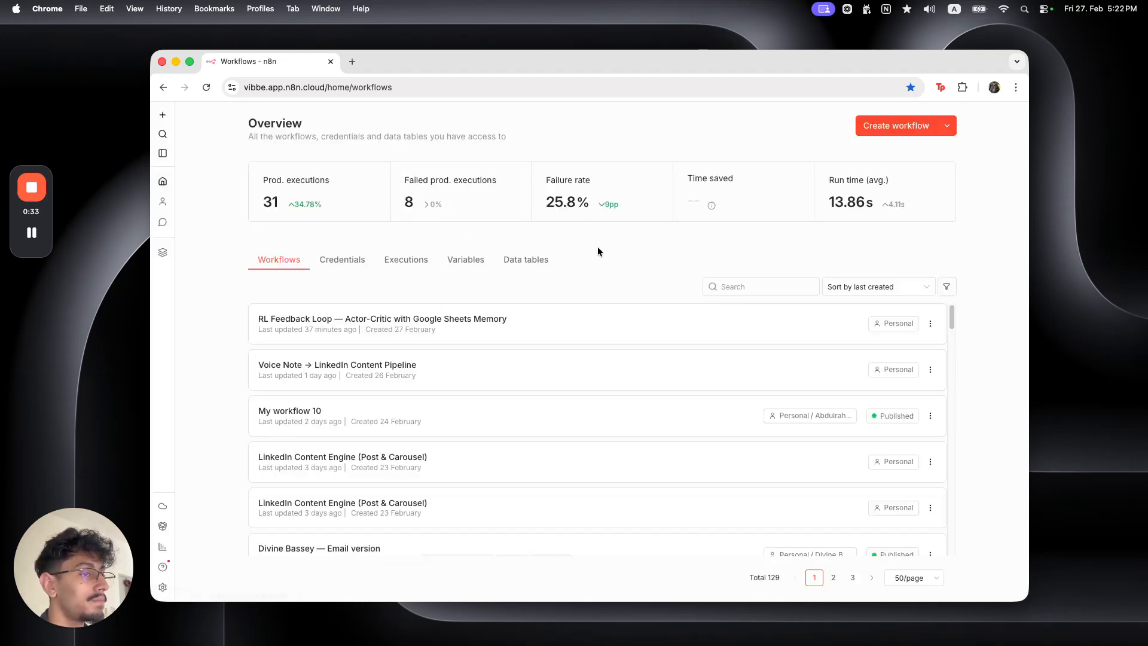
left_click(908, 136)
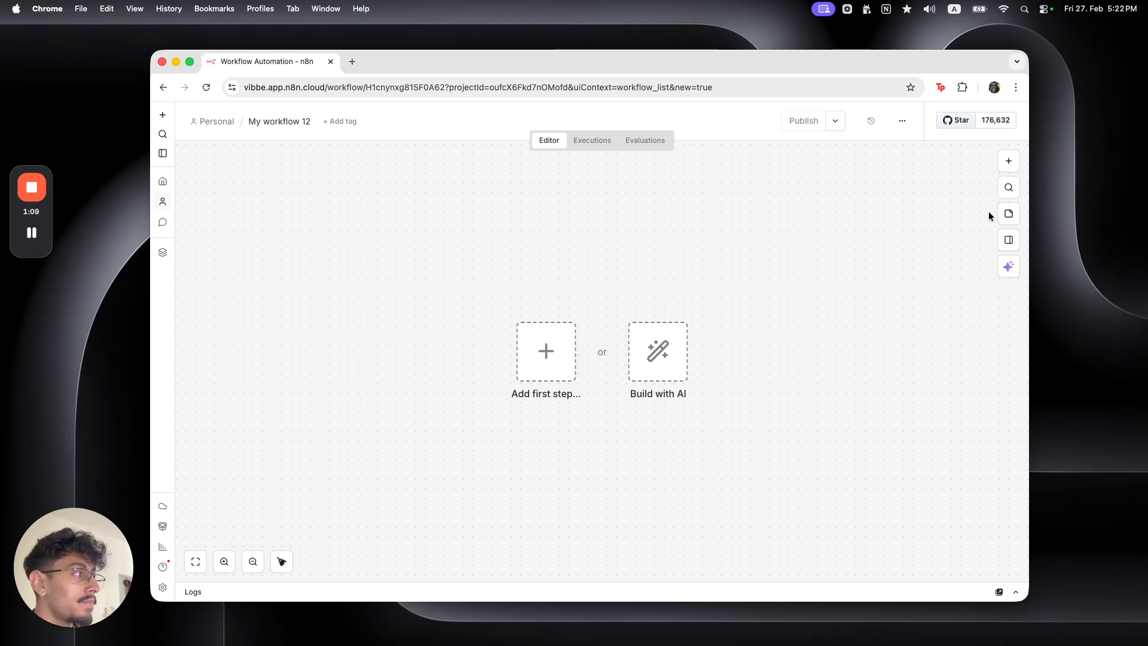
Add a sticky note reading '# Inputs' and '## Chat In My Browser', widened to fit
left_click(1008, 213)
left_click_drag(621, 408, 464, 287)
double_click(461, 282)
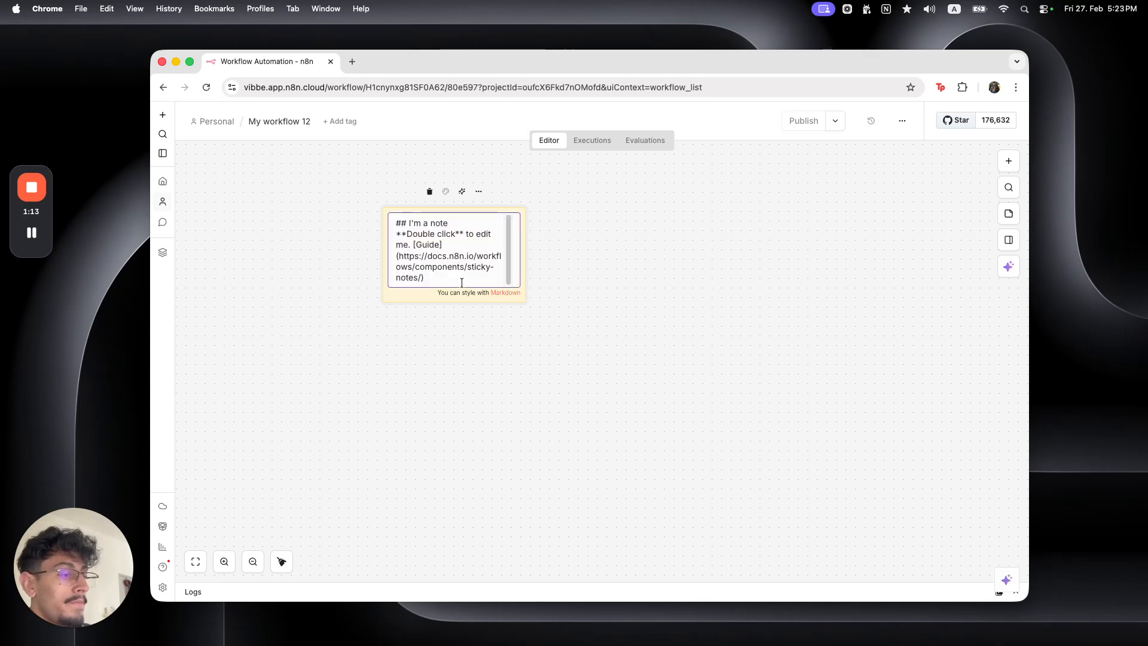
key("super+BackSpace")
key("super+BackSpace")
key("super+BackSpace")
key("super+BackSpace")
key("super+BackSpace")
key("super+BackSpace")
key("super+BackSpace")
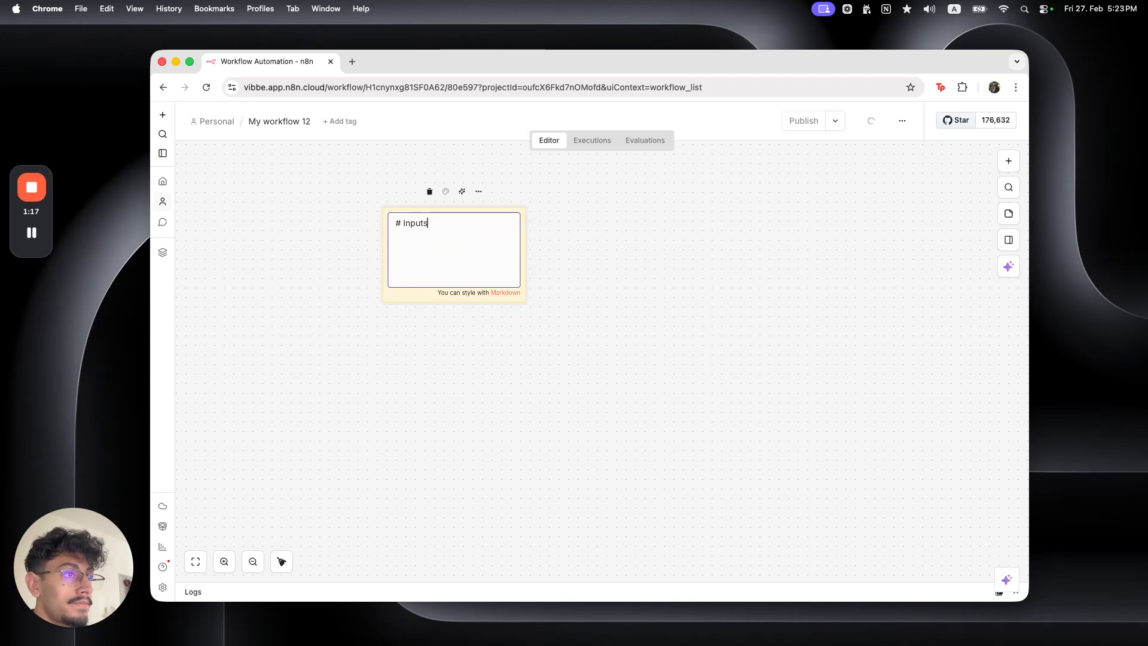
type("# Inputs")
key("Return")
type("##")
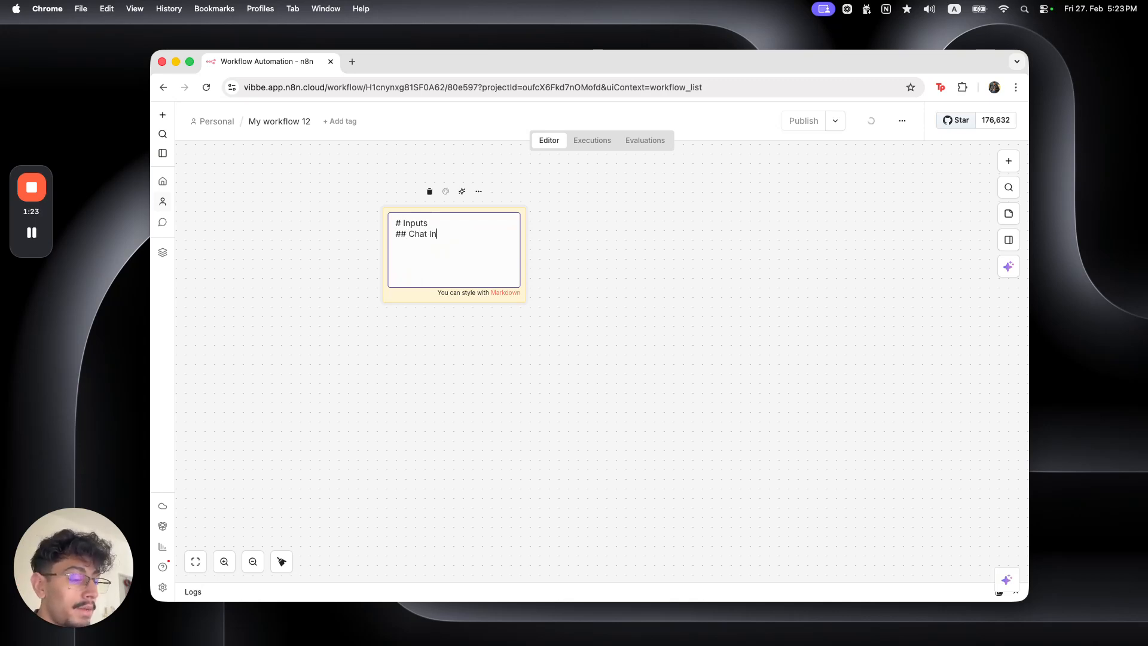
type(" Chat In m")
key("BackSpace")
type("My Brosw")
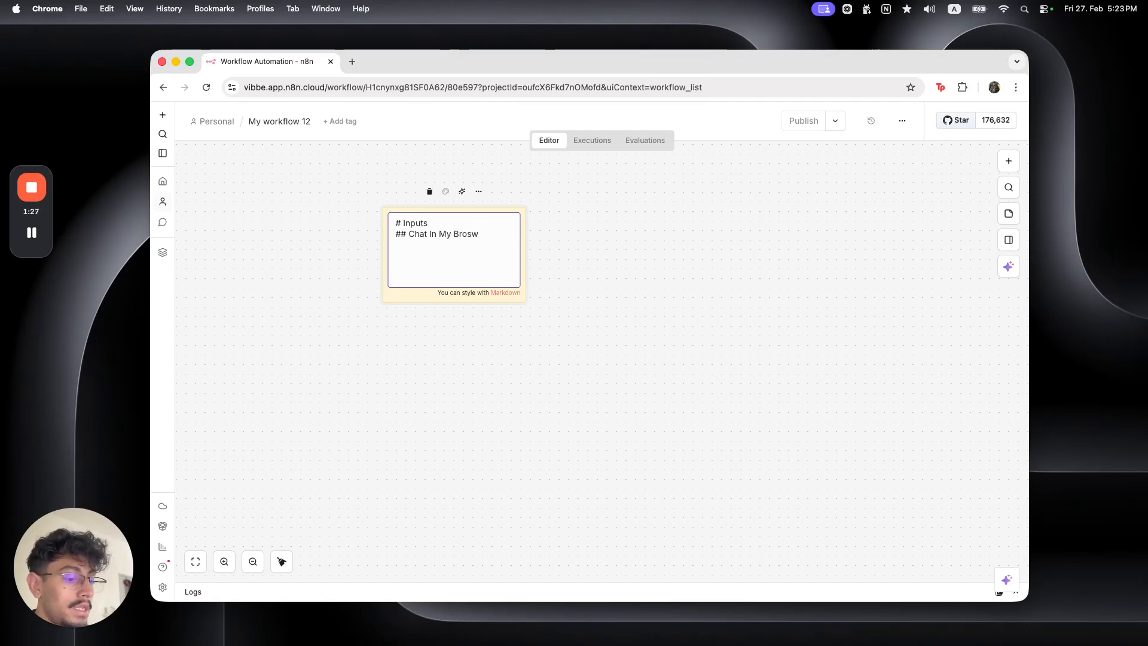
key("BackSpace")
key("BackSpace")
type("wser")
left_click(705, 474)
left_click_drag(529, 267, 357, 221)
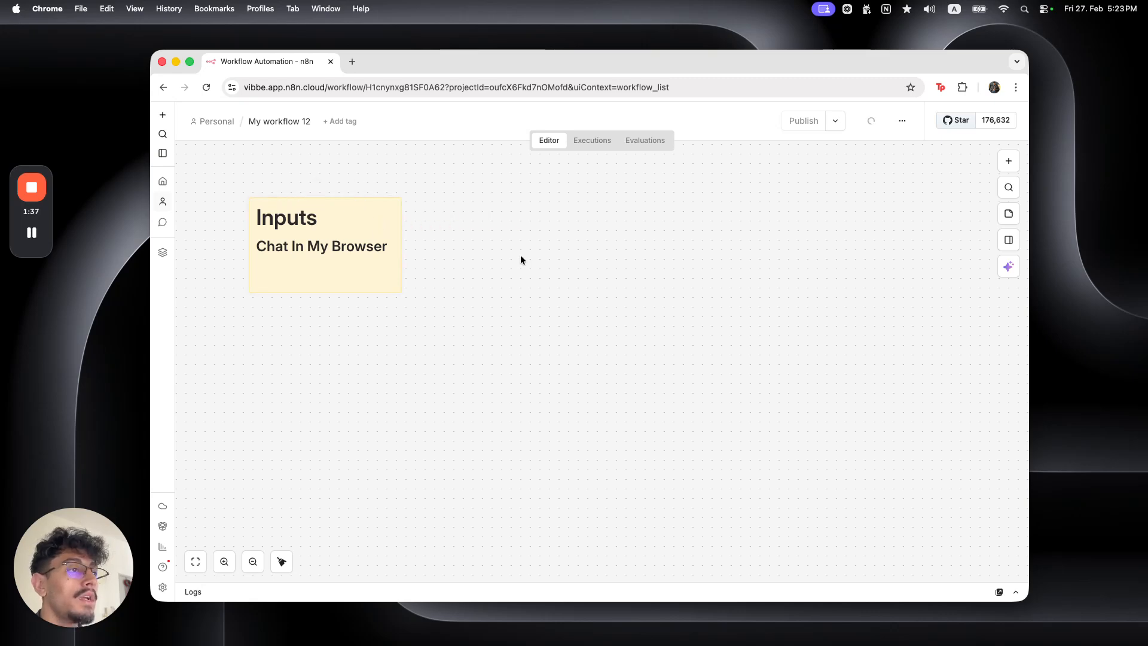
Add a second sticky note headed 'Behaviour' listing Research, PPT or PDF Creation, Returning the result
left_click(1007, 213)
left_click_drag(604, 392, 551, 276)
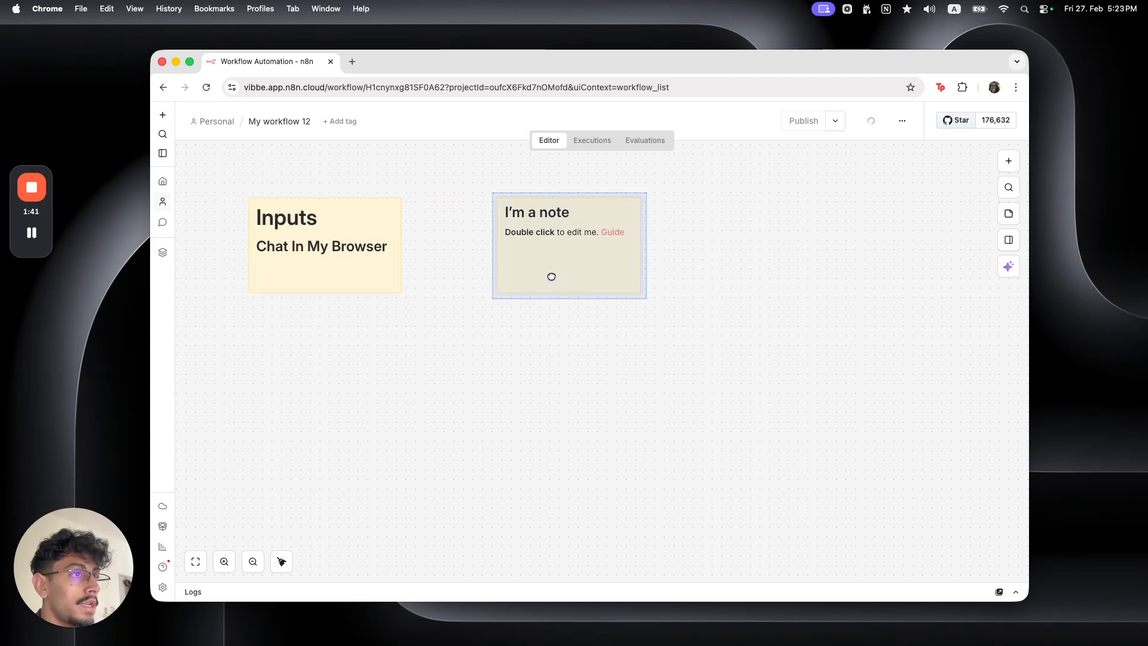
left_click(602, 342)
double_click(564, 276)
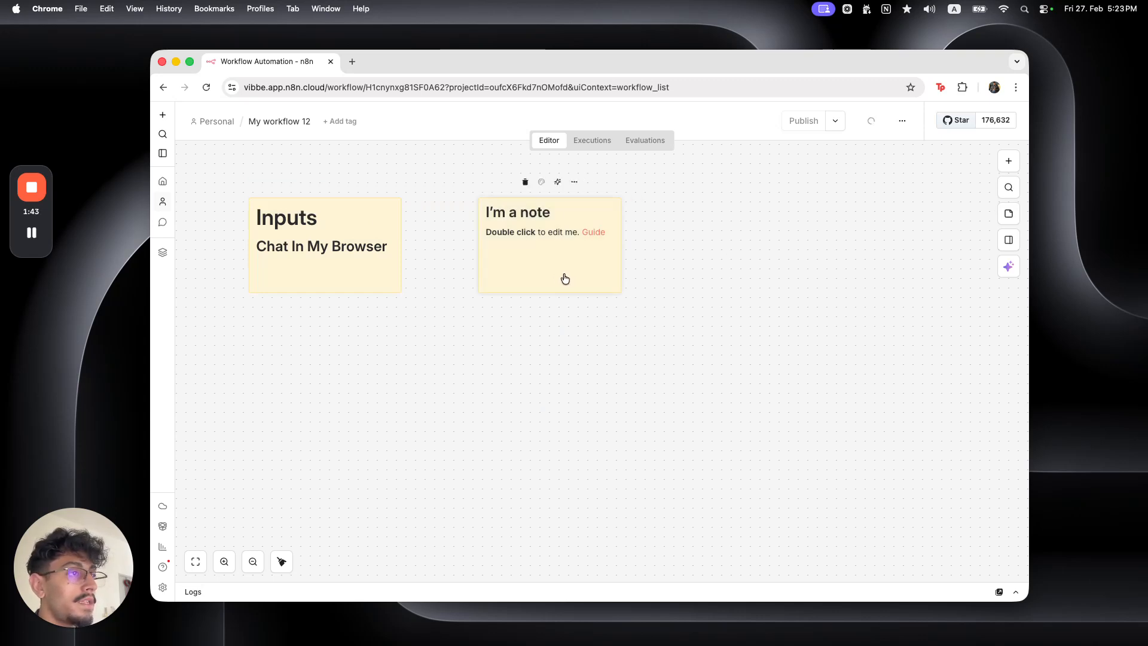
key("BackSpace")
key("BackSpace")
key("BackSpace")
key("BackSpace")
key("BackSpace")
key("BackSpace")
key("BackSpace")
key("BackSpace")
key("BackSpace")
key("BackSpace")
key("BackSpace")
key("BackSpace")
key("BackSpace")
key("BackSpace")
key("BackSpace")
key("BackSpace")
key("BackSpace")
key("BackSpace")
key("BackSpace")
key("BackSpace")
type("# Behaviour")
key("Return")
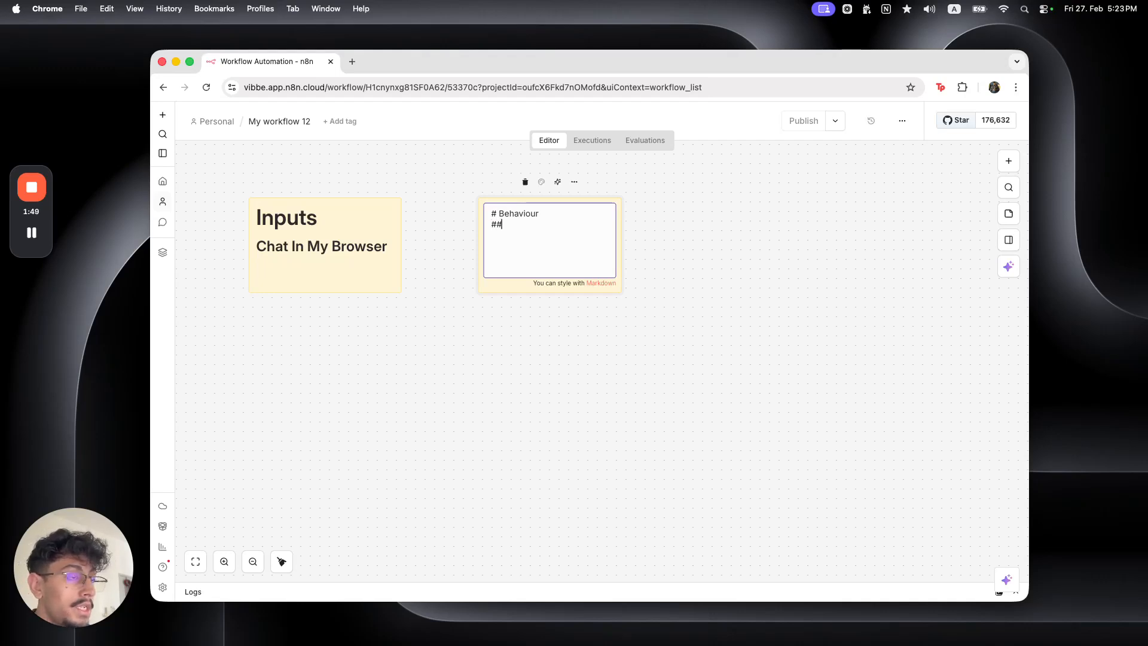
type("## Research ")
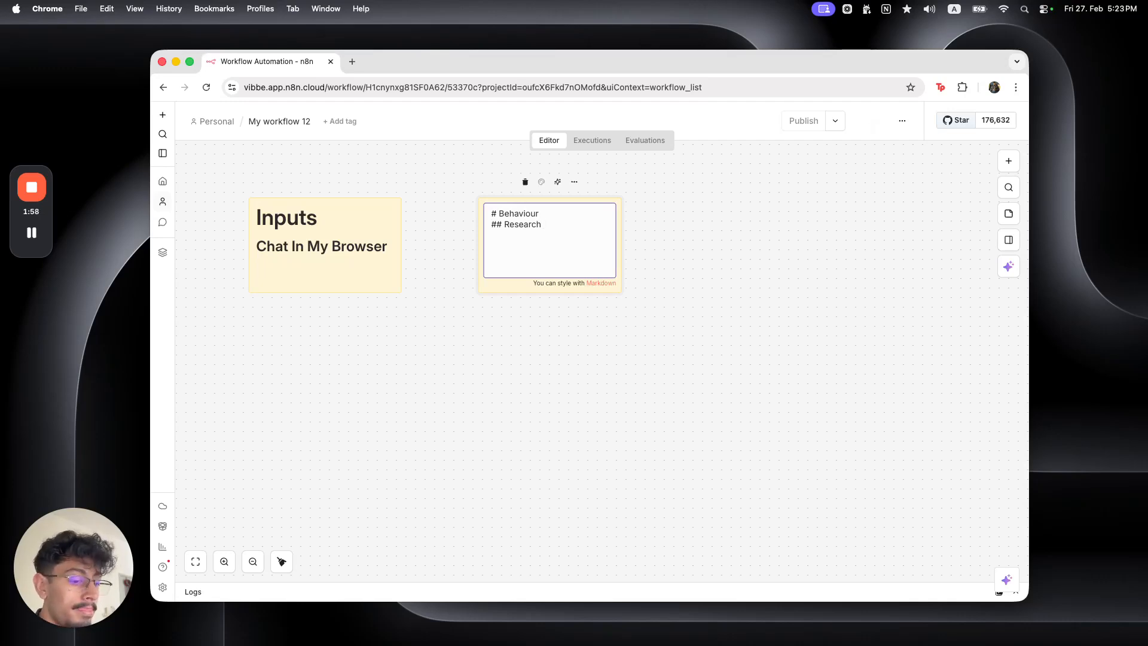
type("## ")
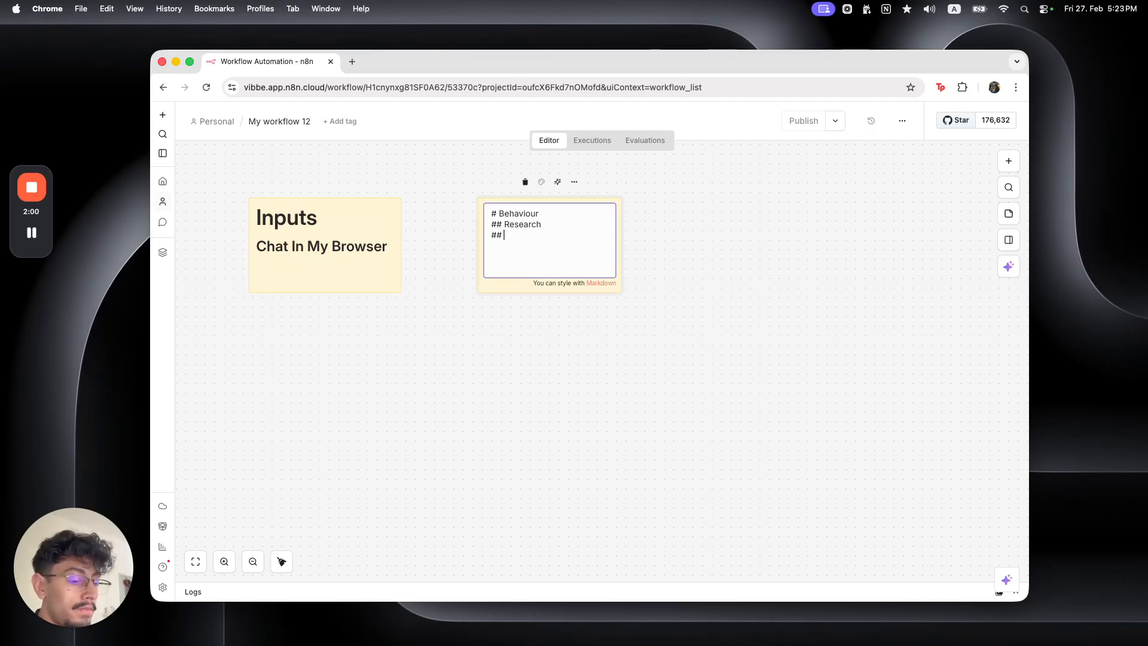
type("PPT or ")
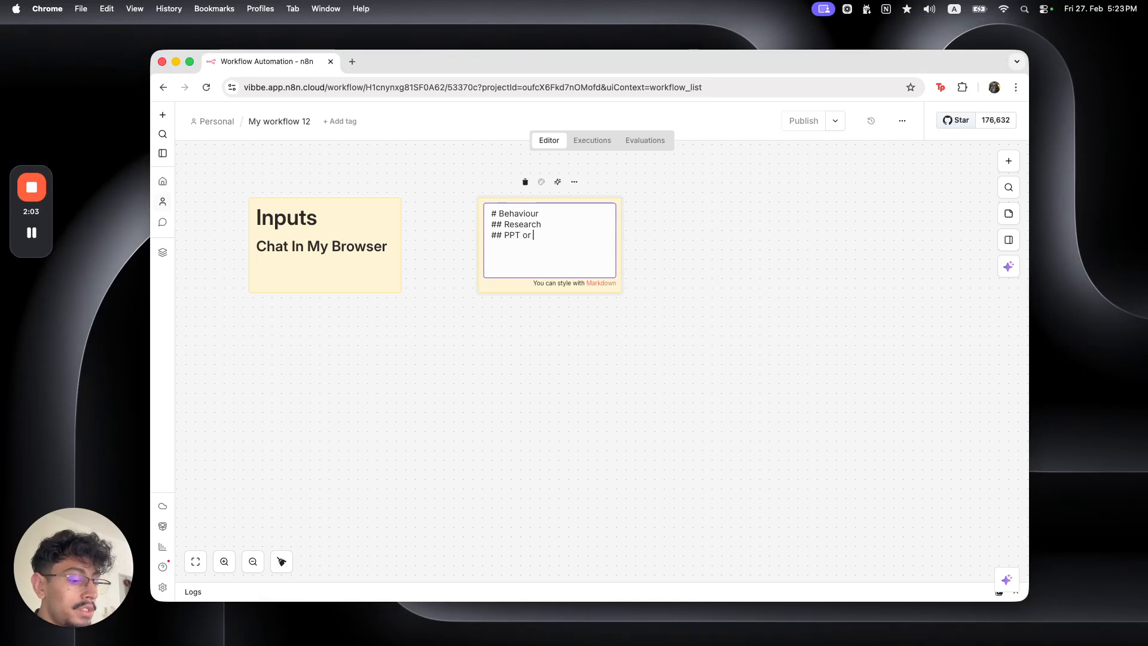
type("PDF Creation ")
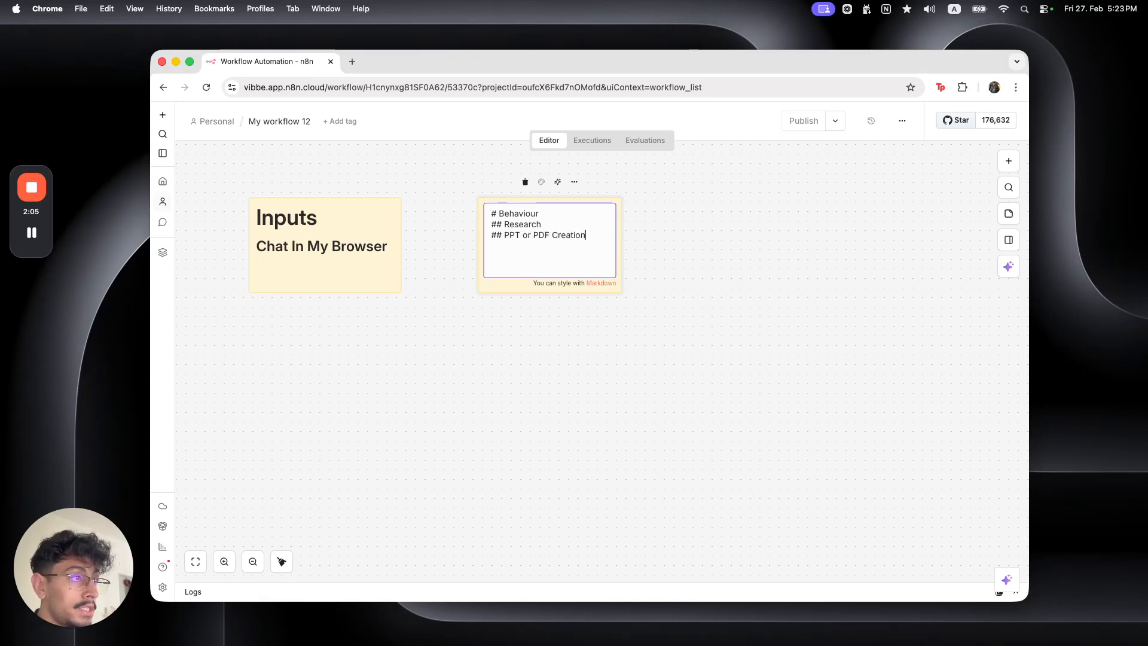
type("## R")
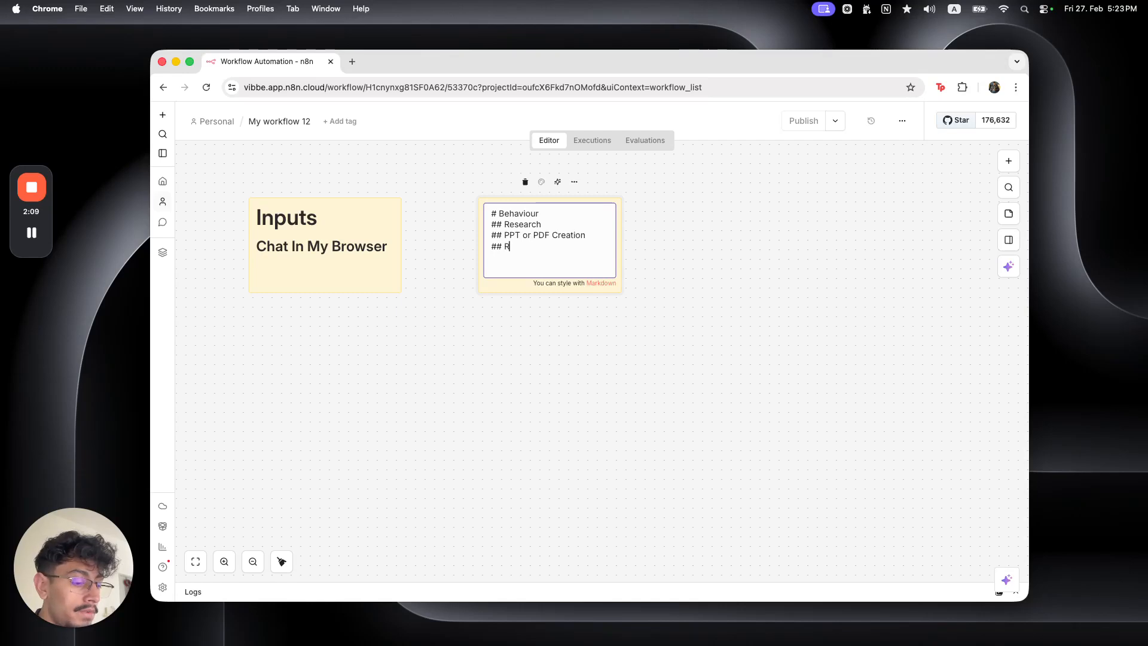
type("eturning the result")
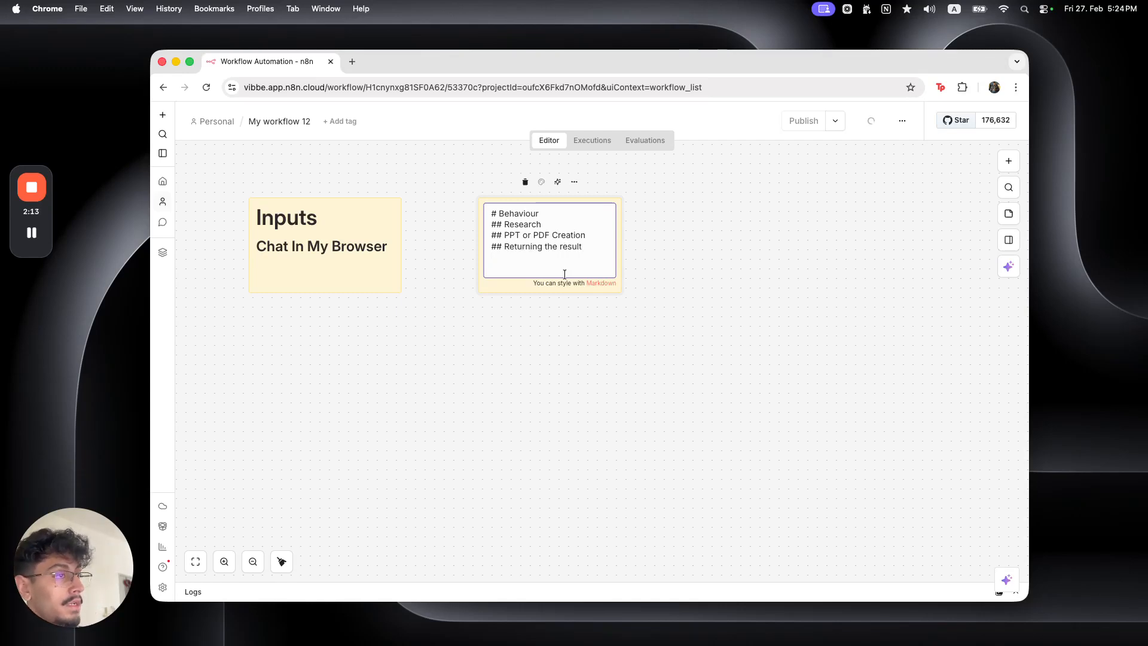
Enlarge the Behaviour note so all its text shows and place it beside Inputs
left_click(633, 326)
left_click_drag(621, 255, 718, 260)
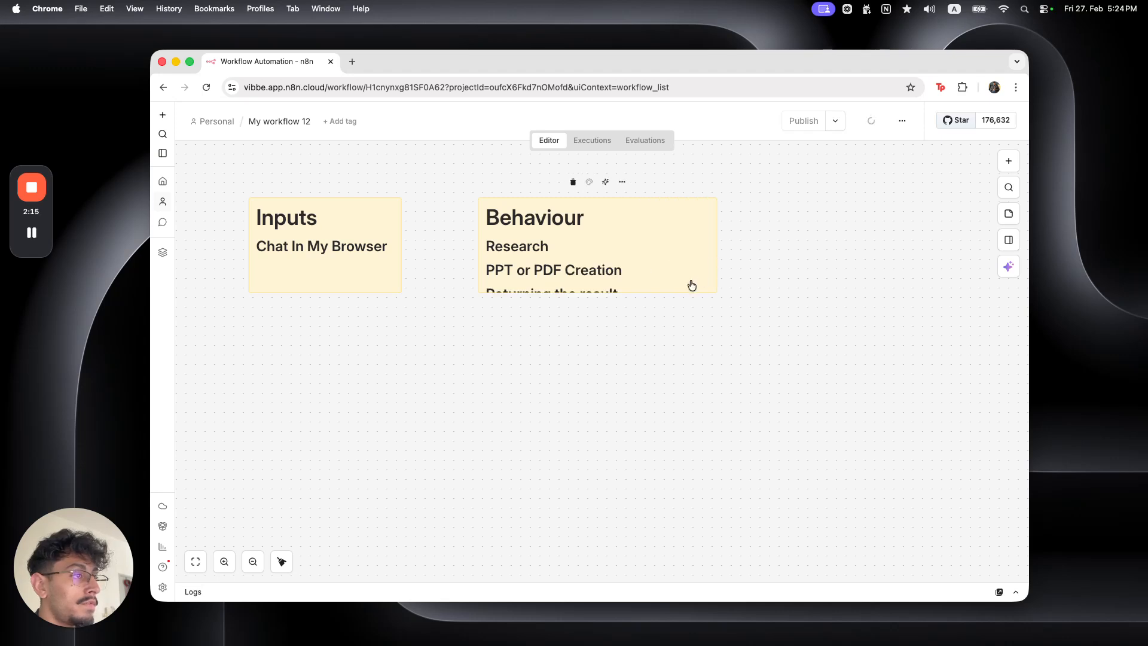
left_click_drag(677, 292, 680, 313)
left_click_drag(665, 271, 602, 252)
Add a third sticky note reading 'Output' with 'Email', aligned with the other notes
left_click(1007, 212)
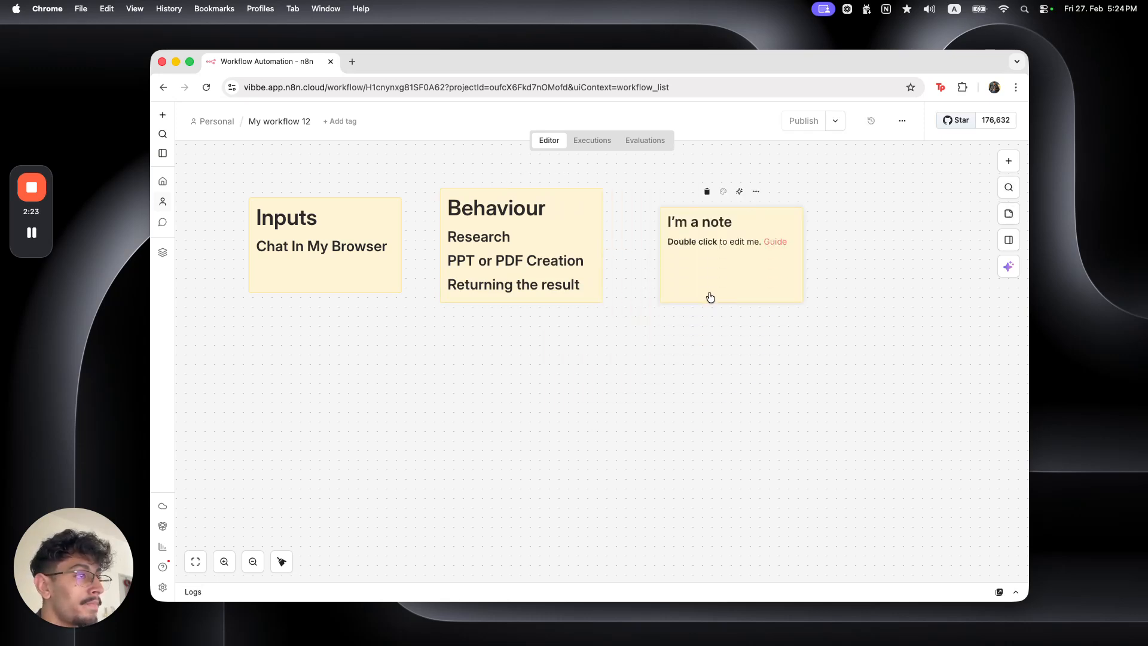
double_click(710, 296)
key("super+BackSpace")
key("super+BackSpace")
key("super+BackSpace")
key("super+BackSpace")
key("super+BackSpace")
key("super+BackSpace")
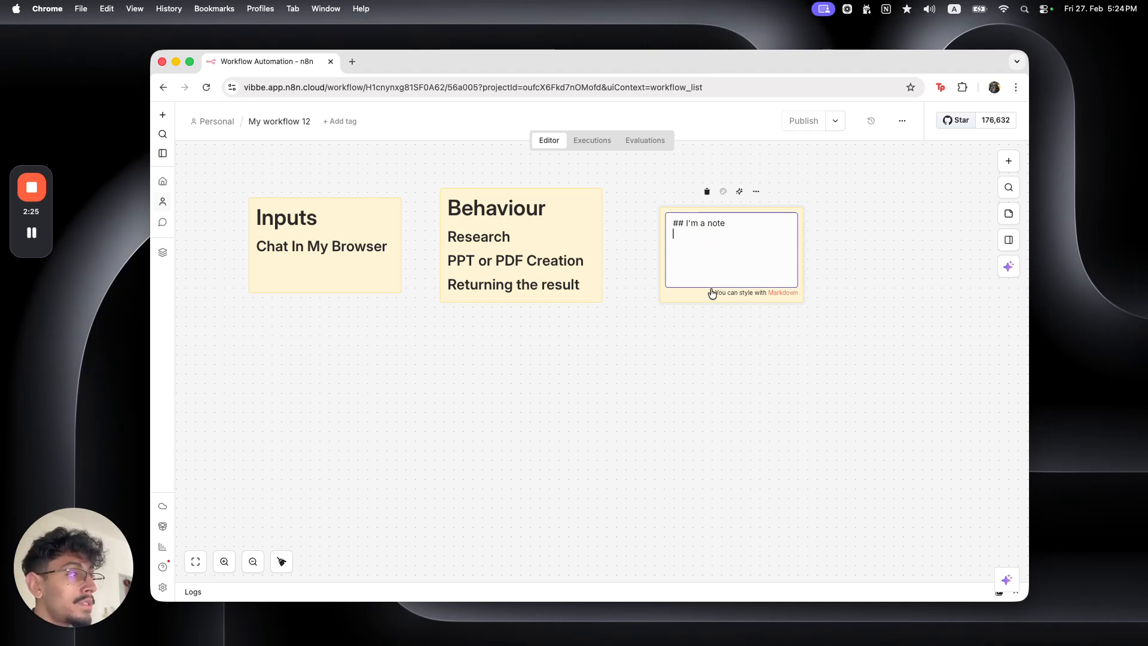
type("Ou")
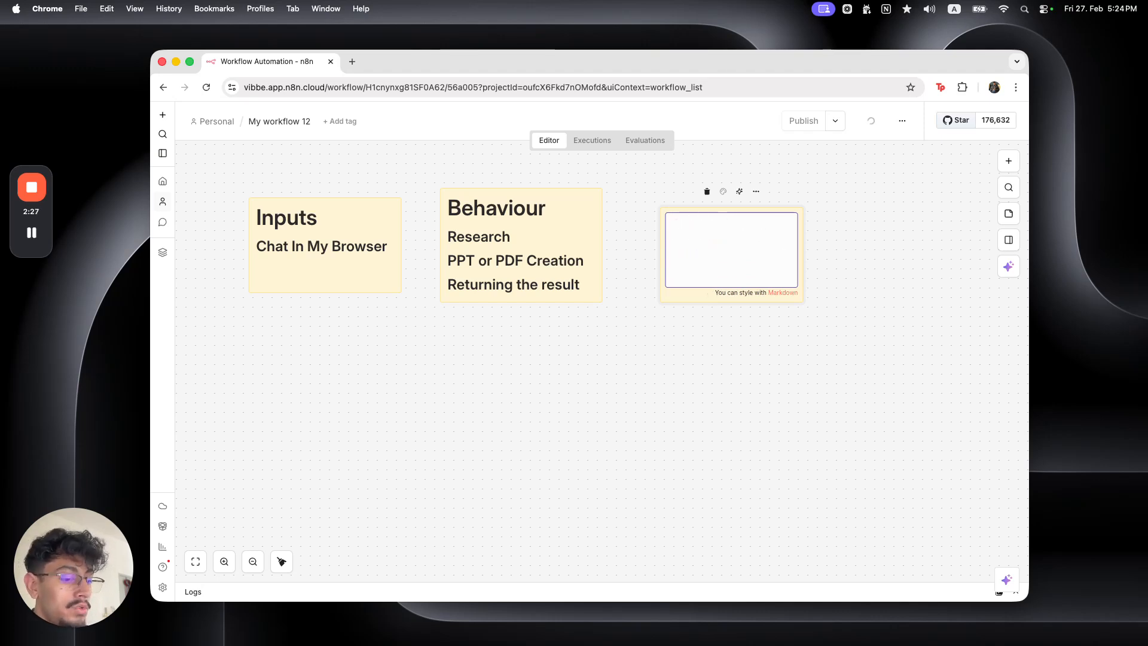
type(" Output")
type("## Email")
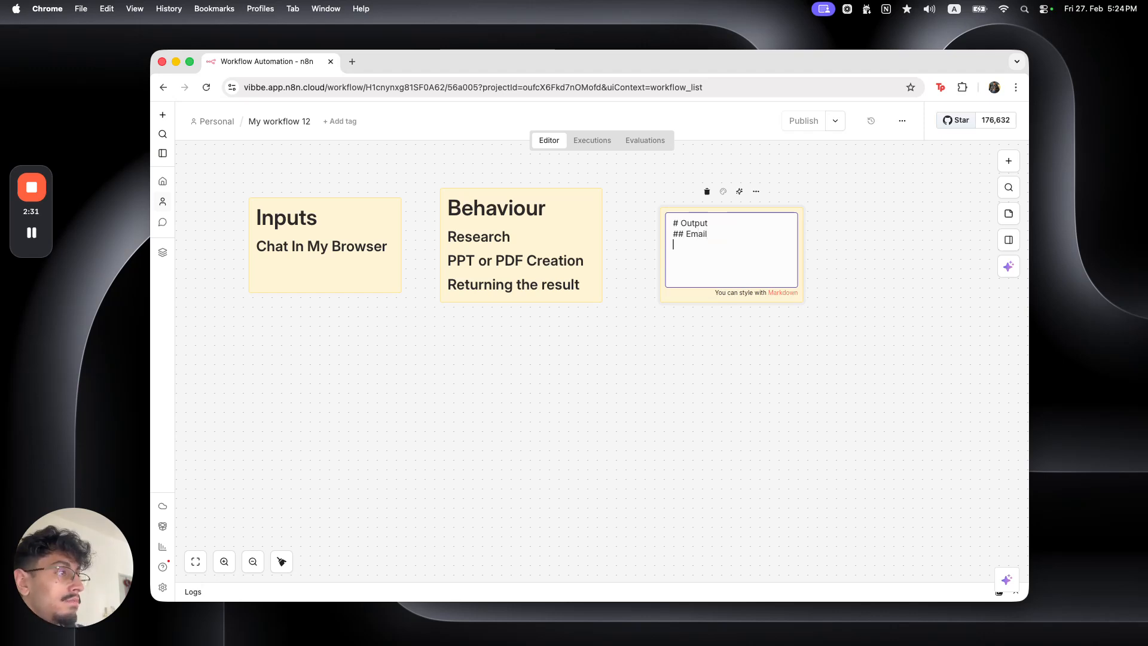
left_click(786, 412)
left_click_drag(725, 279, 720, 267)
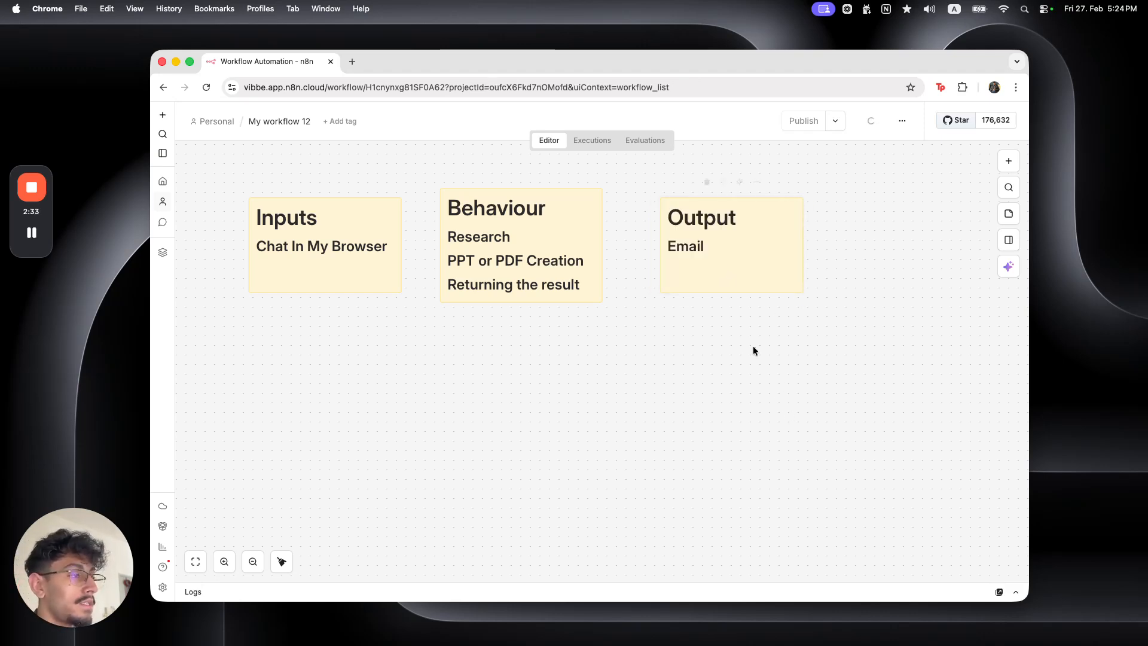
Tidy the three notes on the canvas and bring up the workflow trigger list
left_click_drag(694, 425, 742, 429)
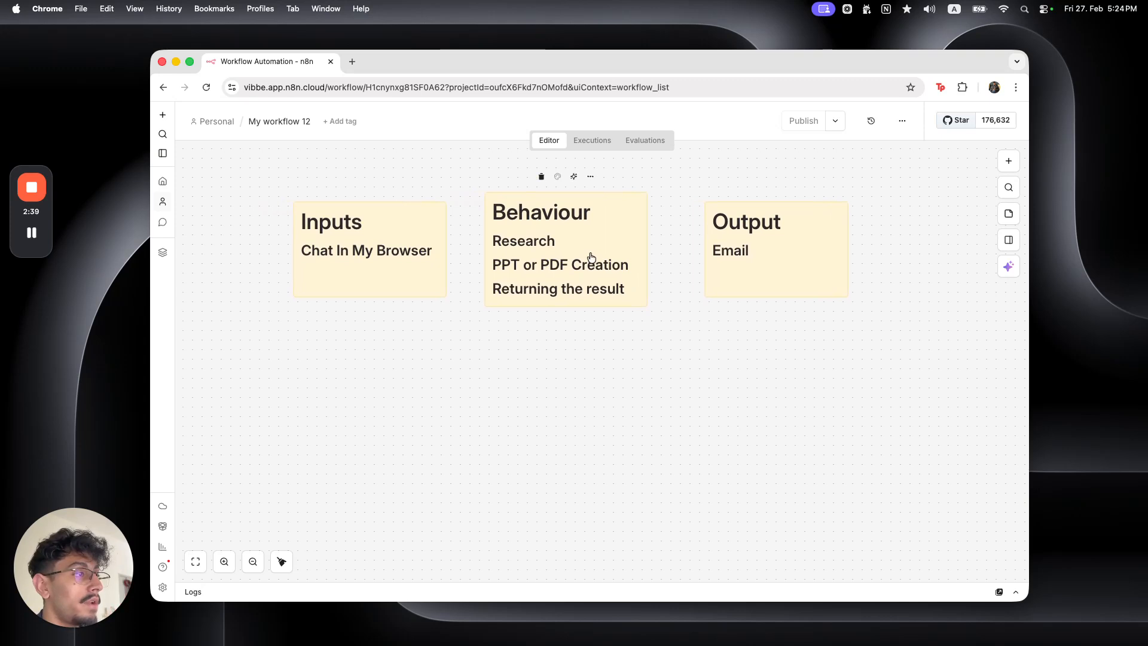
left_click_drag(588, 254, 597, 256)
scroll(608, 379, "down", 3)
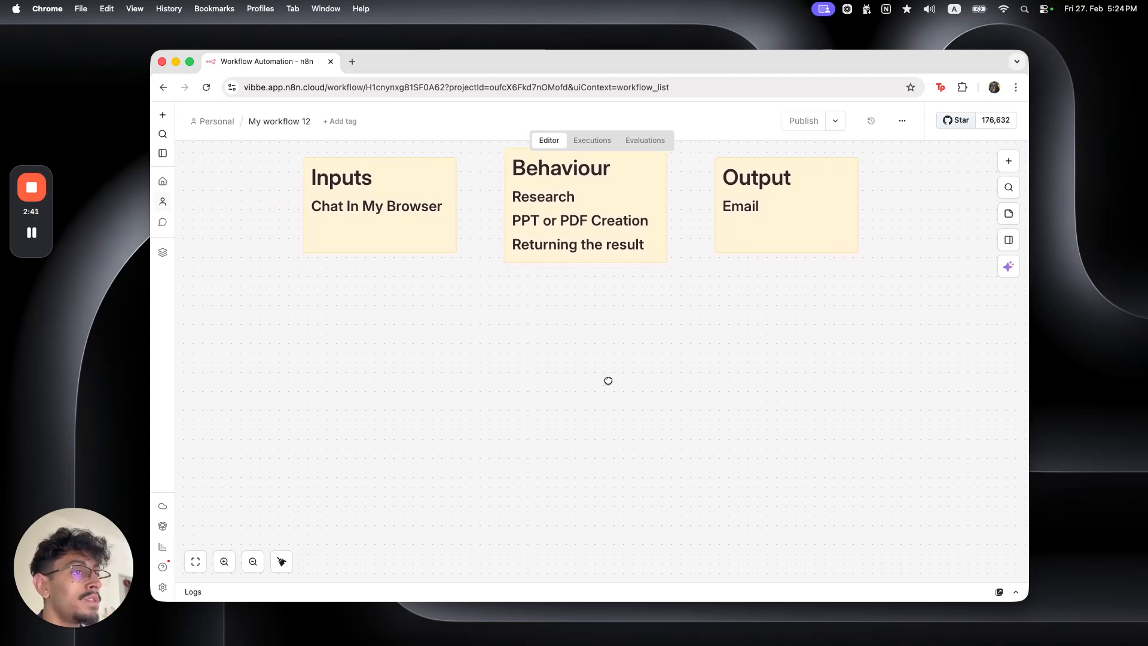
scroll(605, 381, "down", 3)
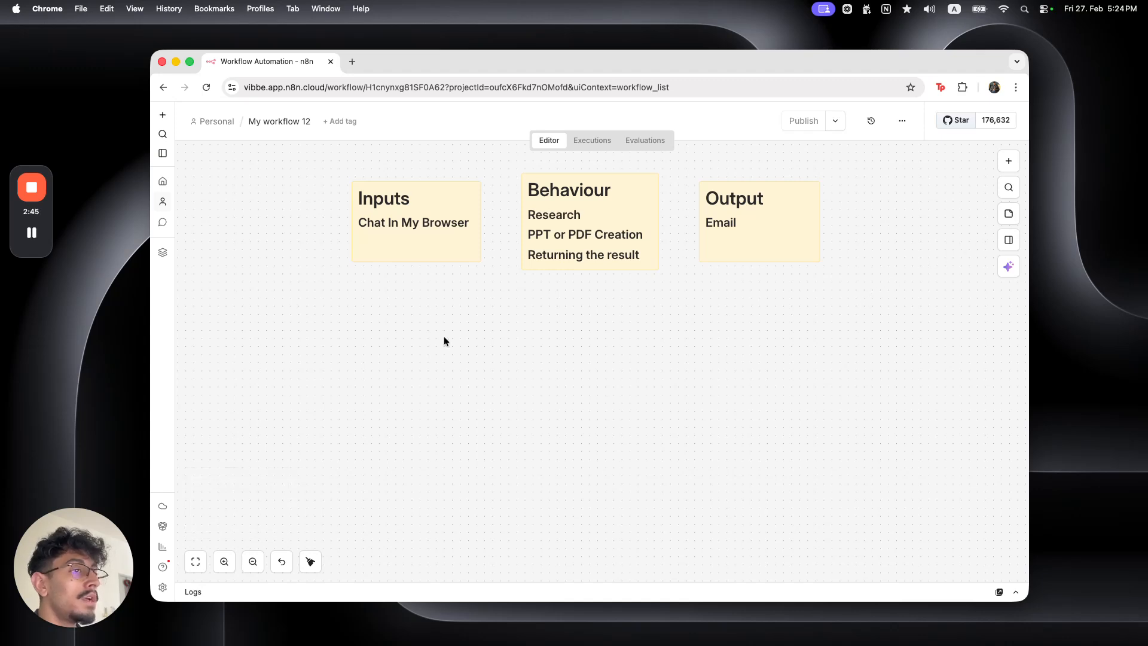
left_click_drag(487, 280, 343, 175)
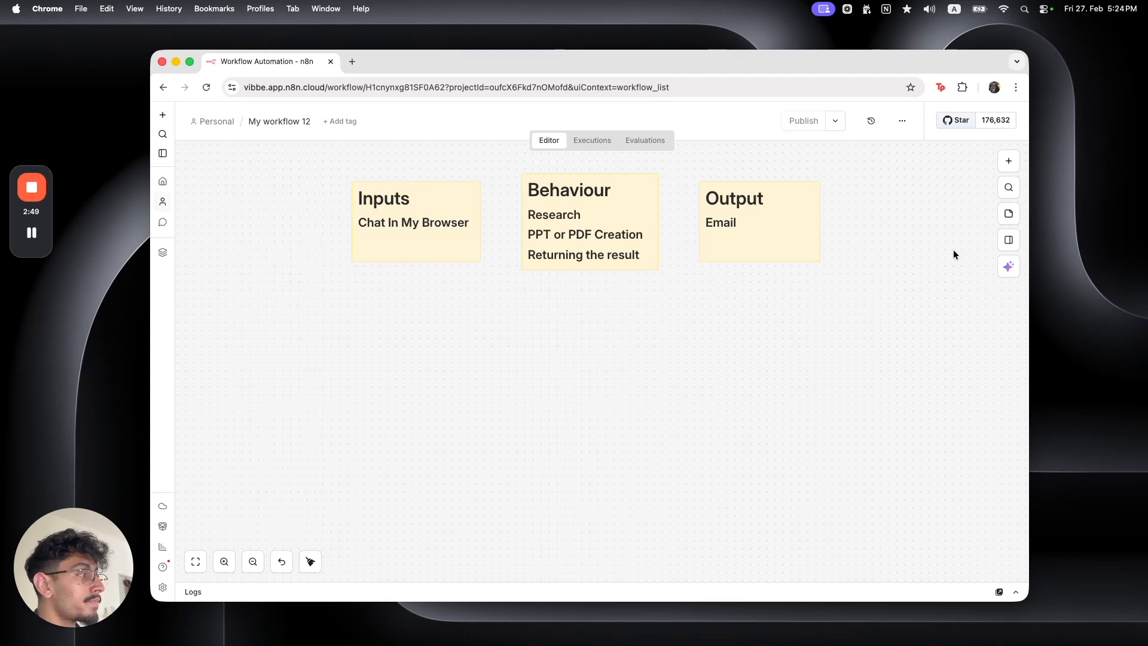
left_click(1008, 239)
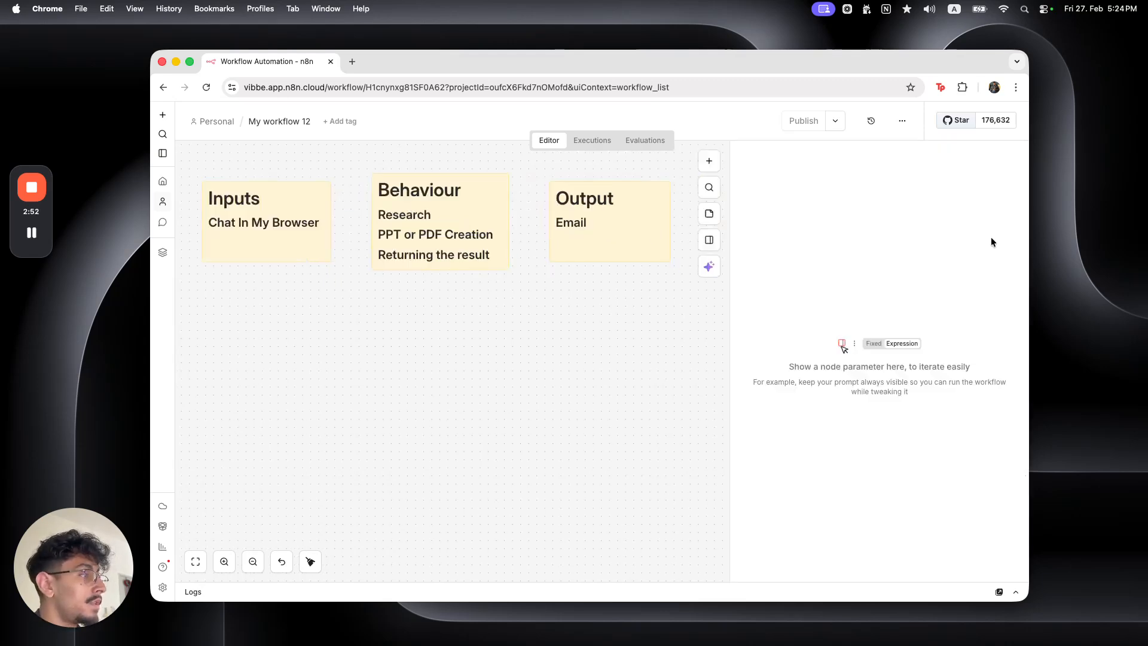
left_click(708, 160)
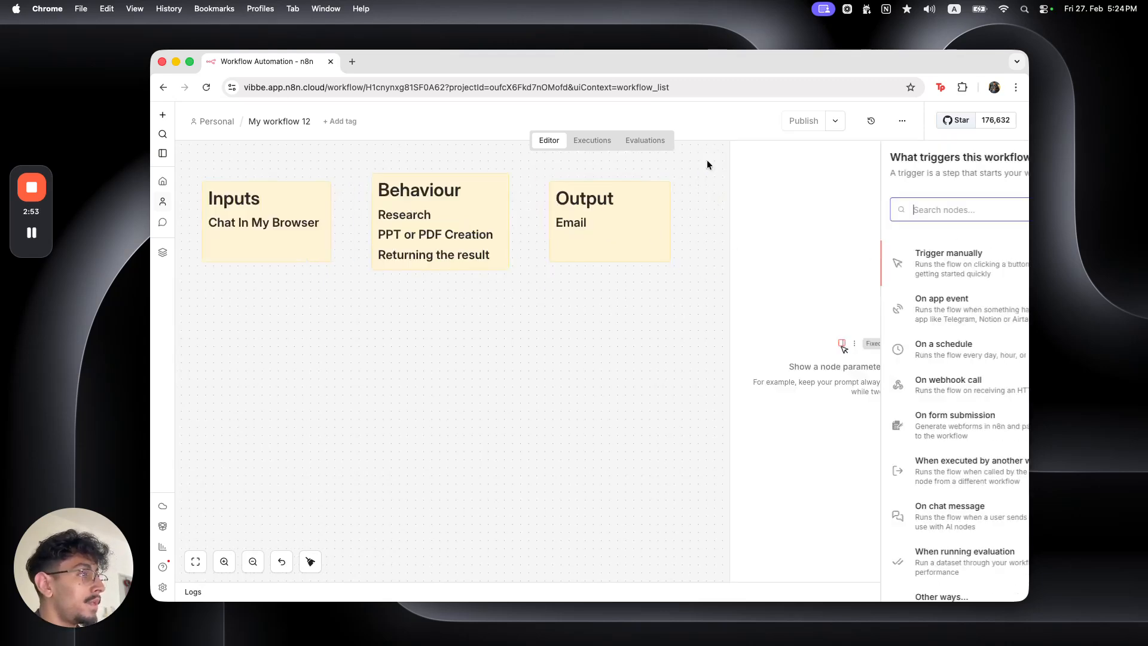
Add a 'When chat message received' chat trigger and place it below the Inputs note
left_click(739, 321)
left_click(709, 239)
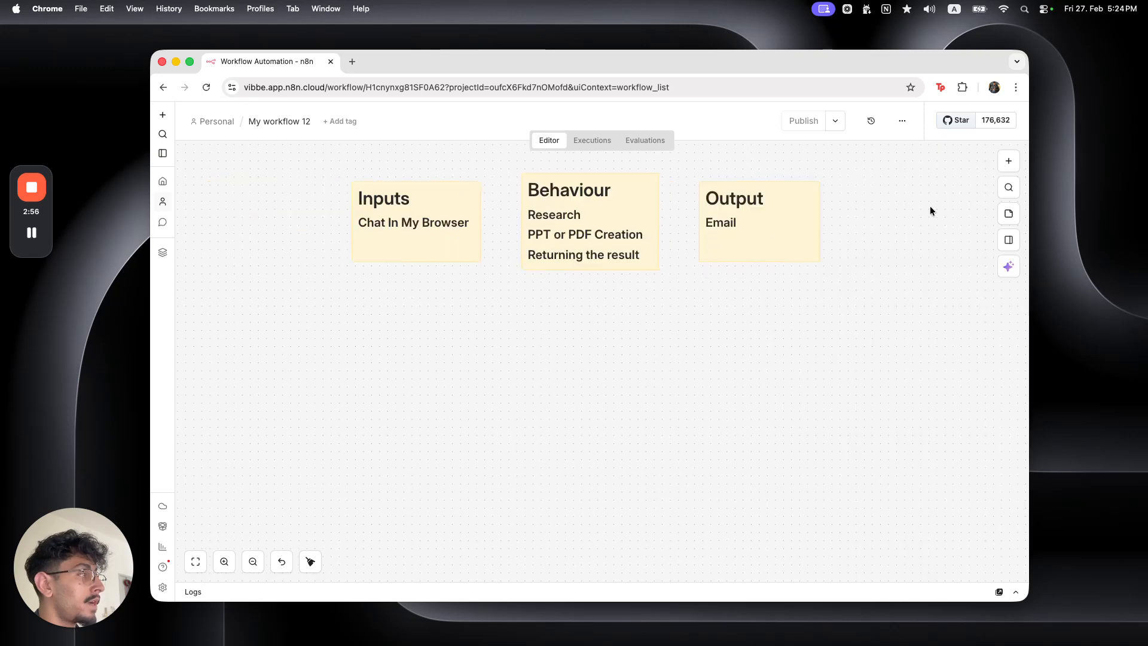
left_click(1006, 162)
left_click(1004, 161)
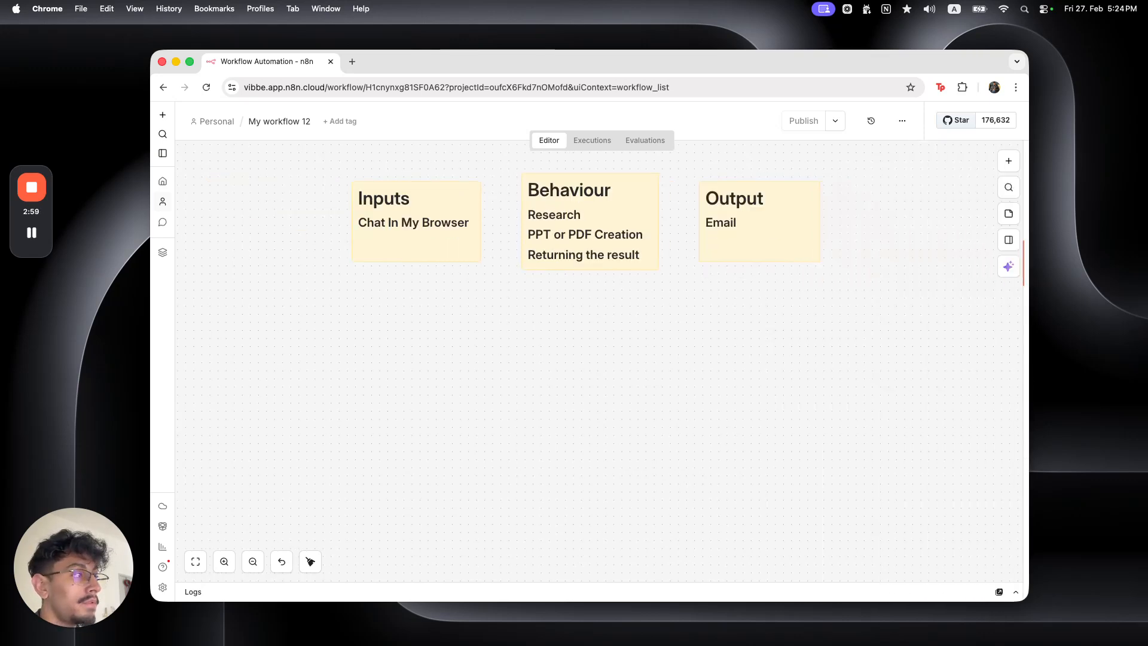
left_click(1005, 162)
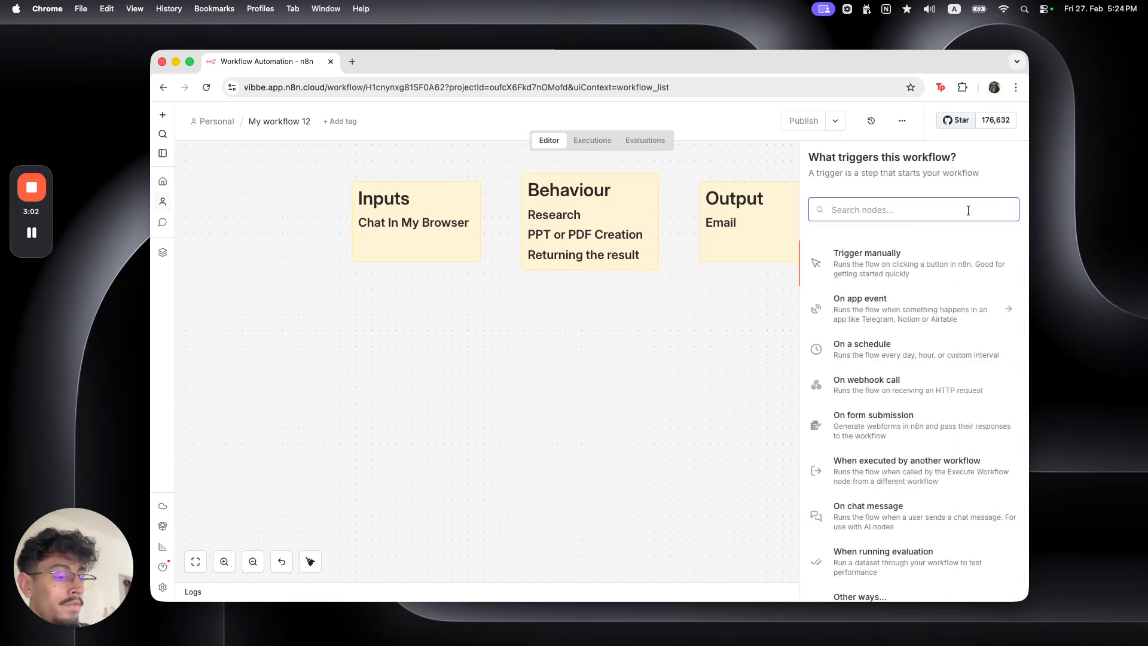
type("chat")
left_click(924, 257)
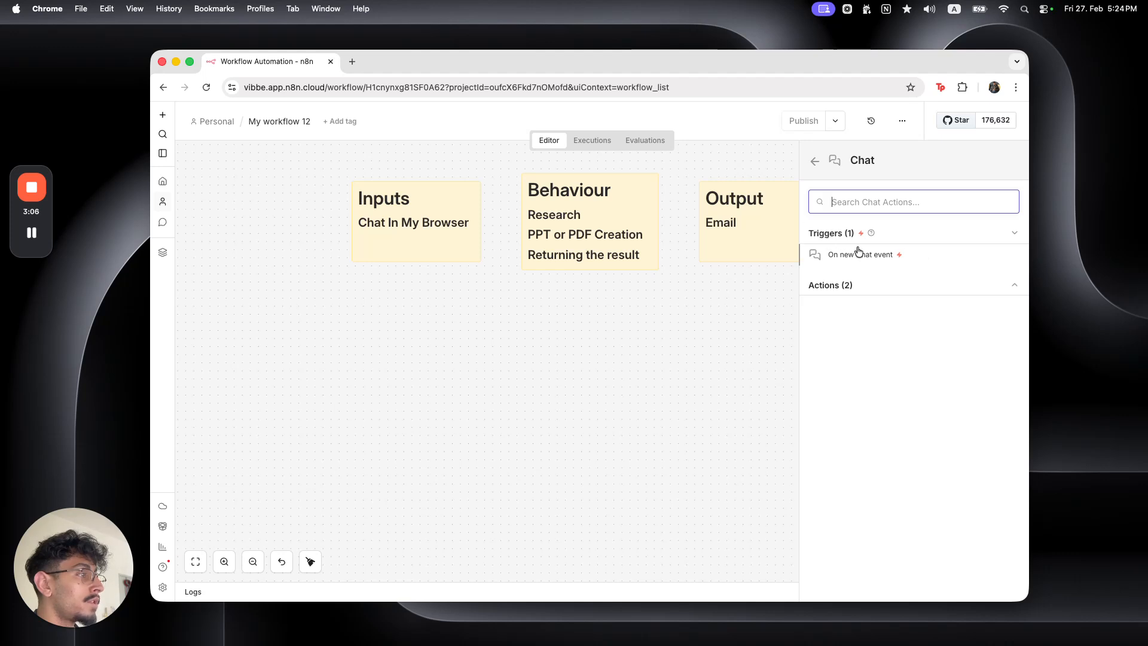
left_click(875, 254)
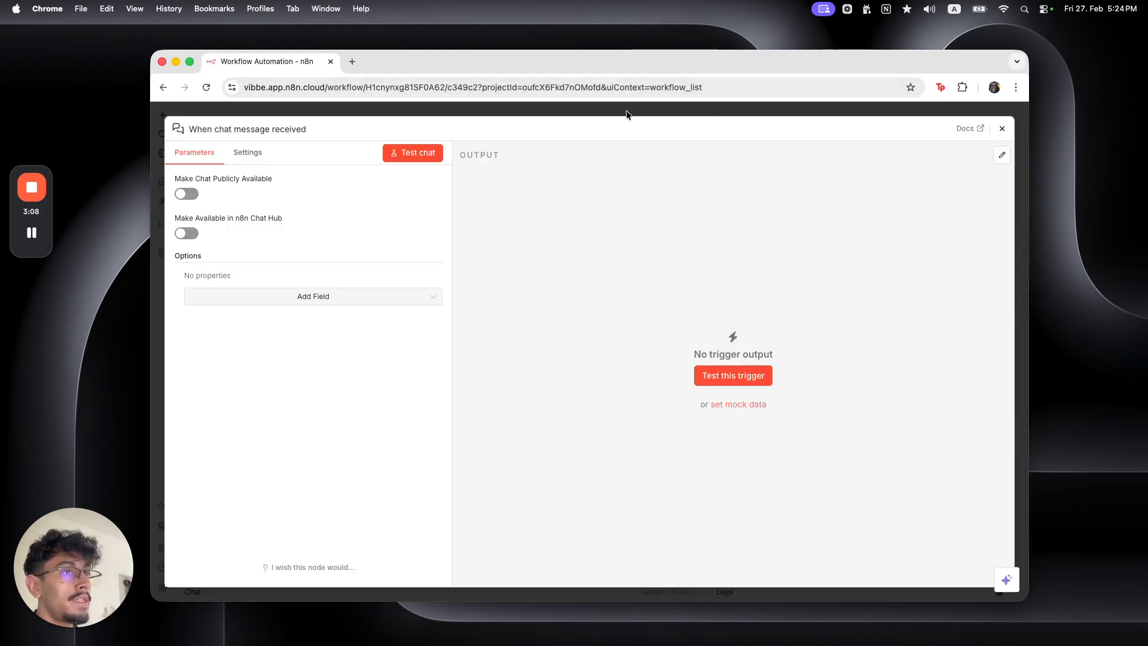
left_click(346, 110)
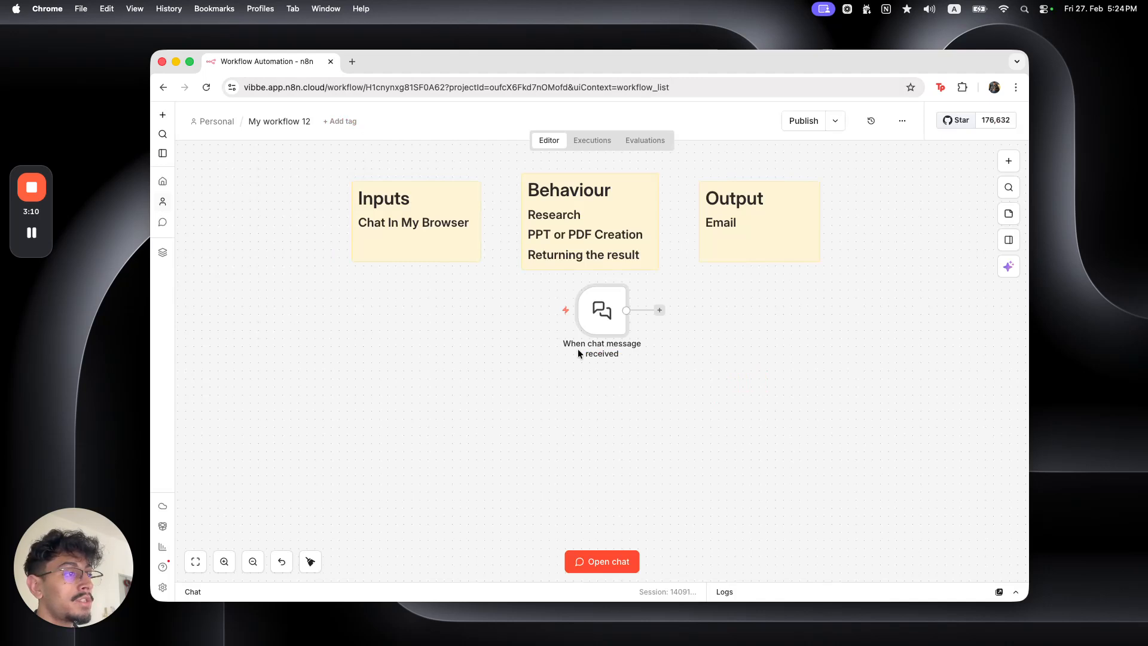
left_click_drag(594, 320, 298, 368)
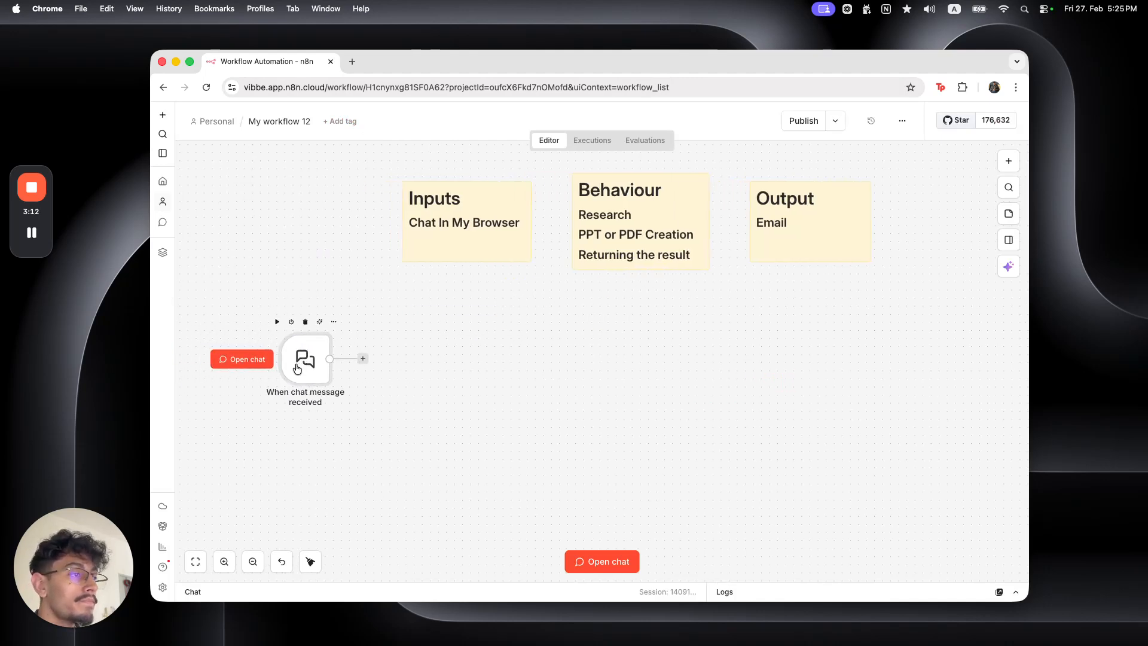
left_click_drag(490, 421, 483, 403)
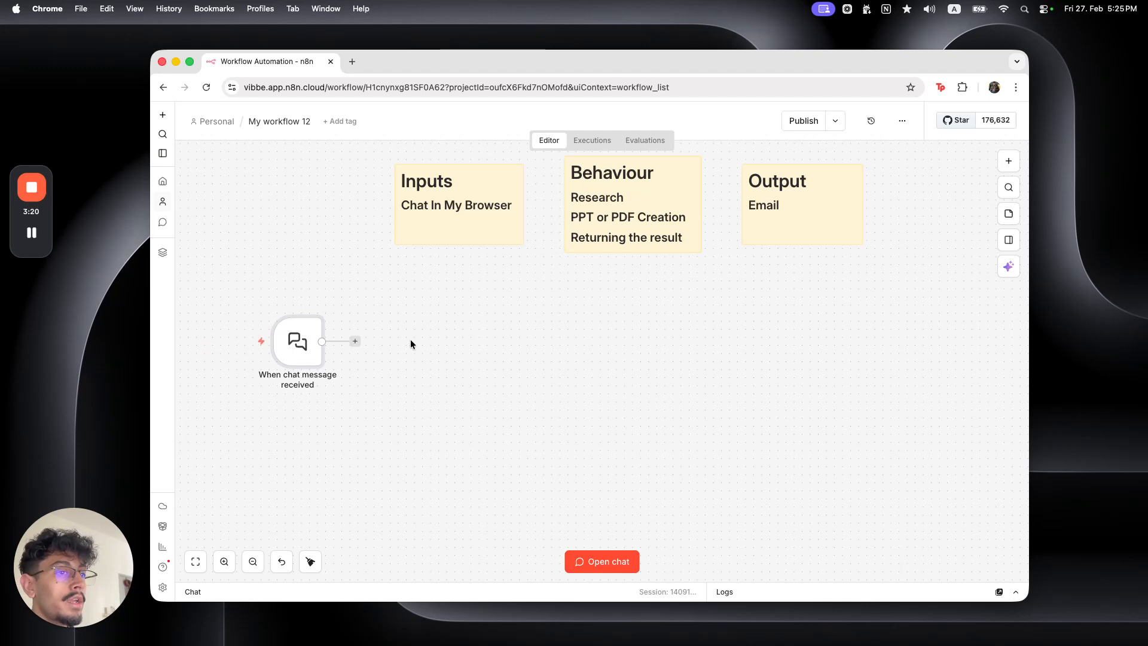
Add an AI Agent node with prompt source 'Connected Chat Trigger Node', placed right of the trigger
left_click(355, 342)
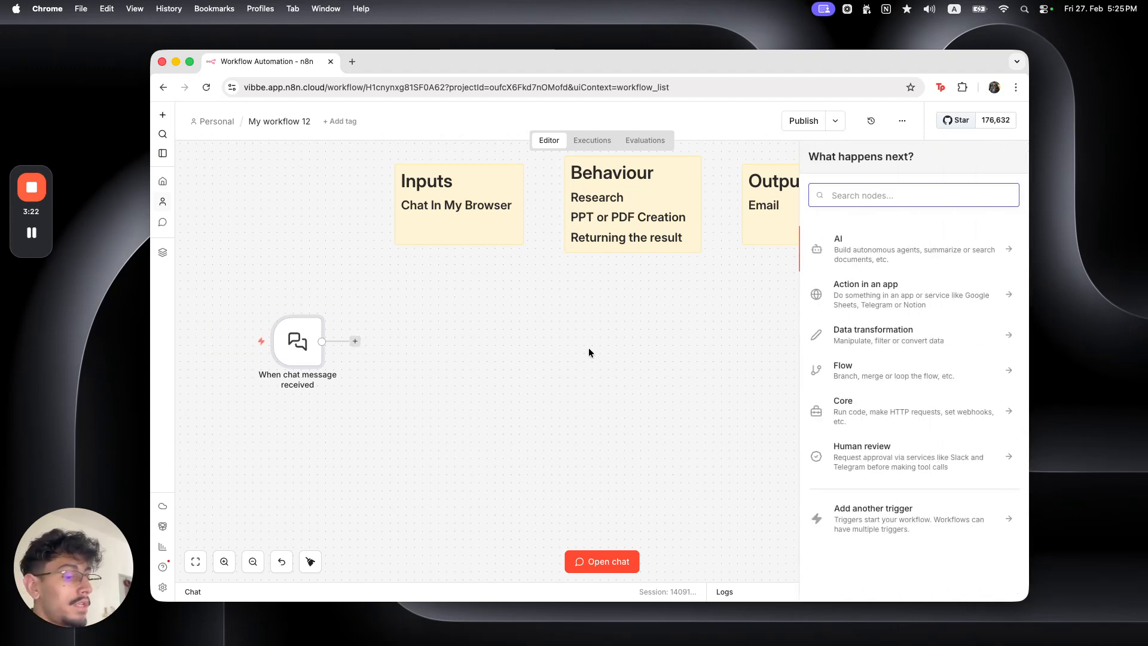
type("aiagent")
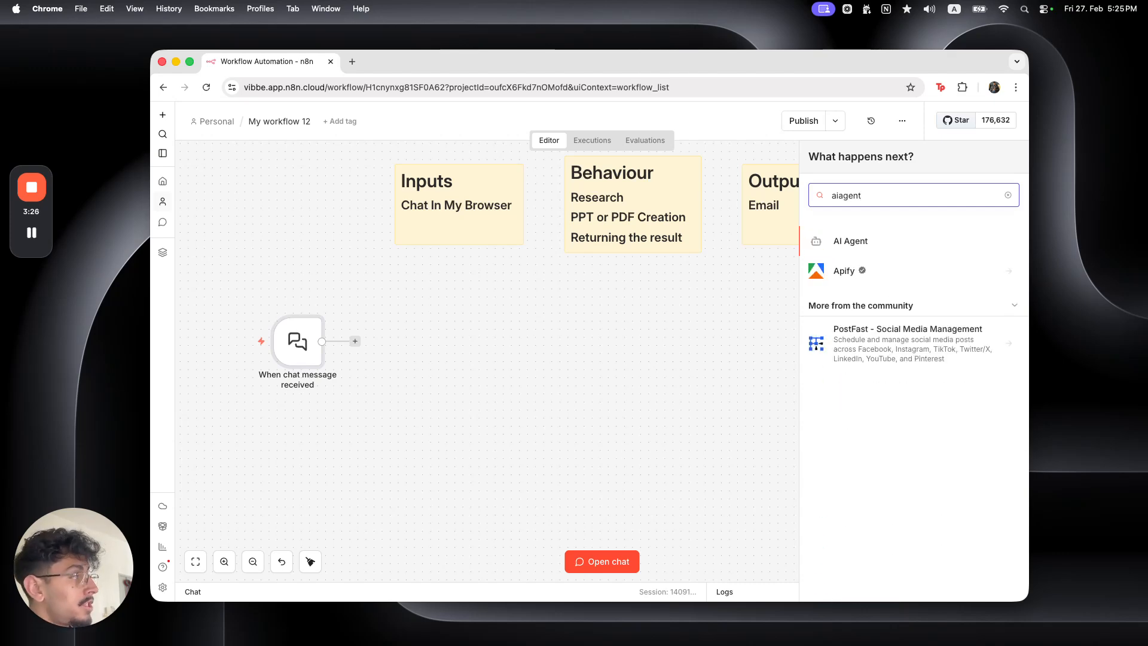
left_click(890, 242)
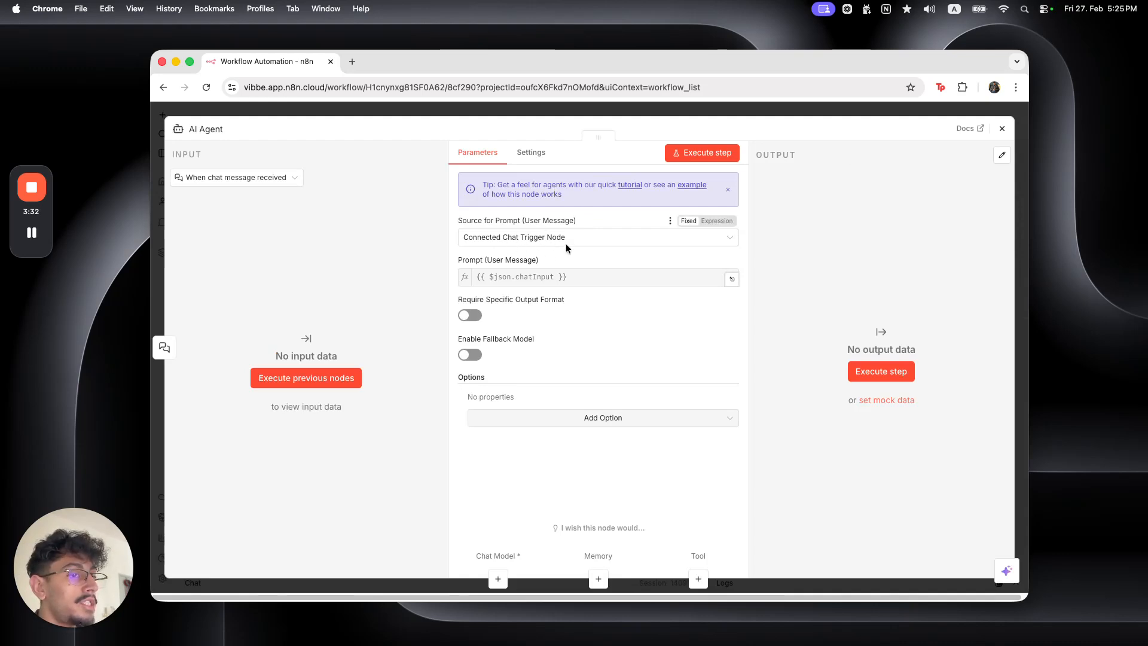
left_click(535, 242)
left_click(501, 266)
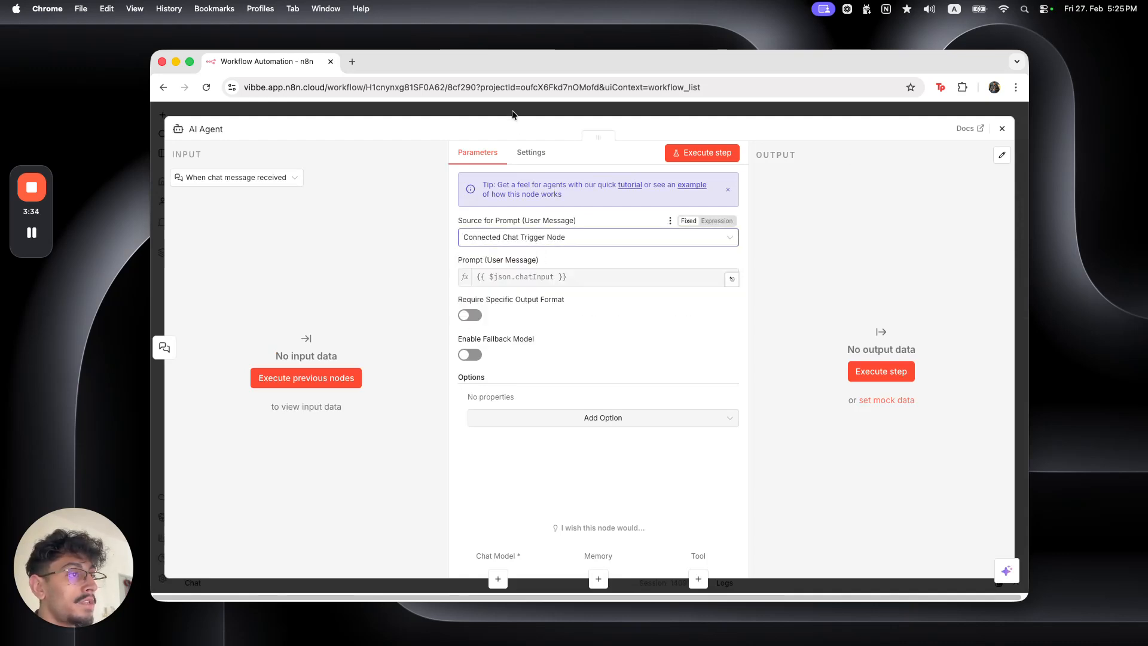
left_click(513, 110)
left_click_drag(477, 369, 615, 343)
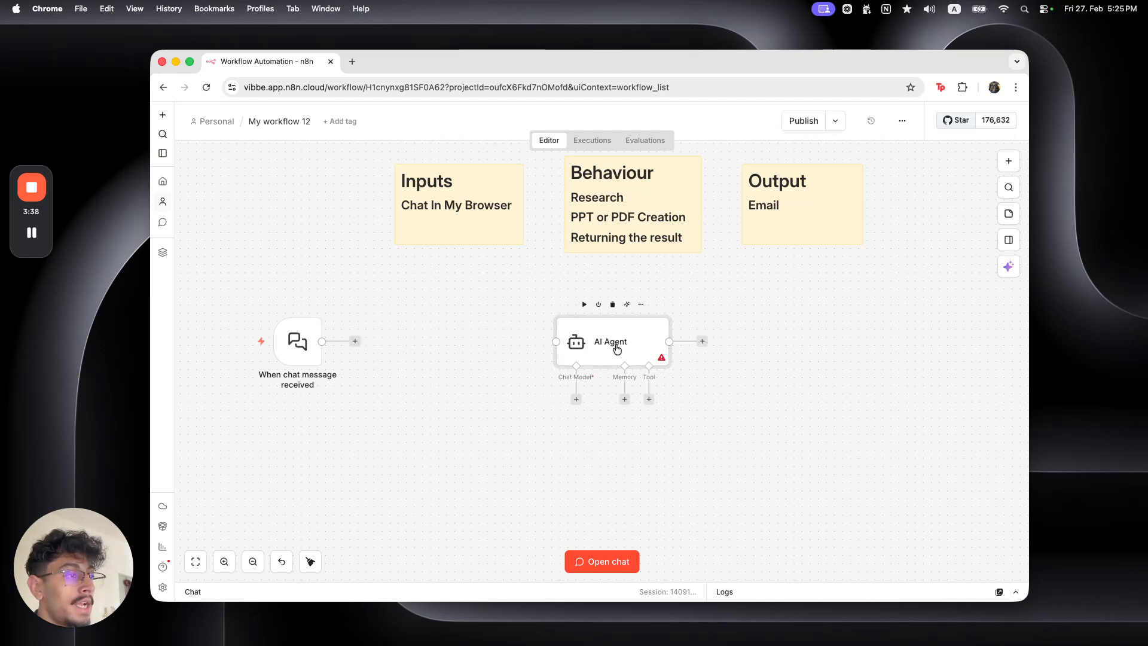
Connect the chat trigger to the AI Agent and check the agent's input
double_click(615, 343)
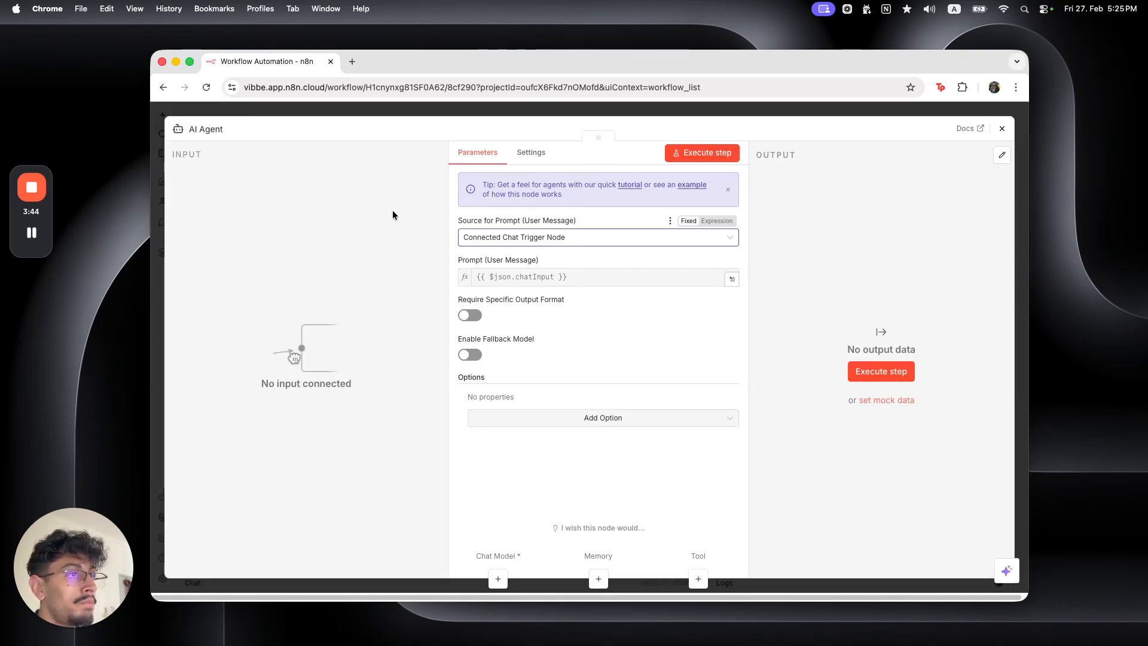
key("Escape")
left_click_drag(356, 345, 494, 343)
double_click(478, 341)
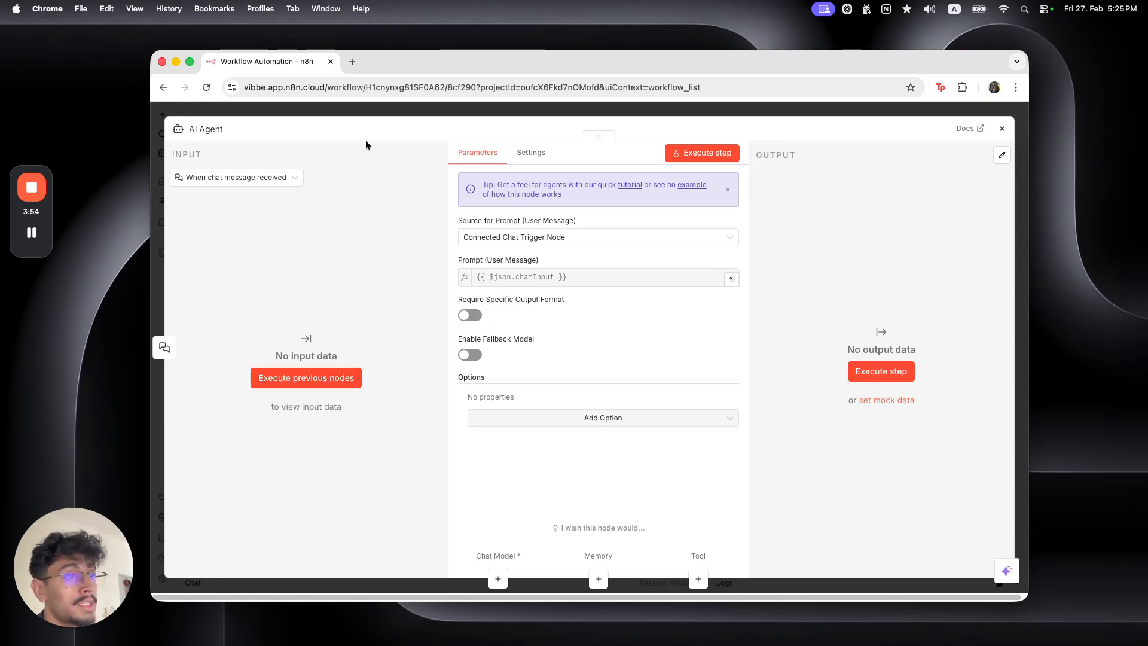
left_click(377, 112)
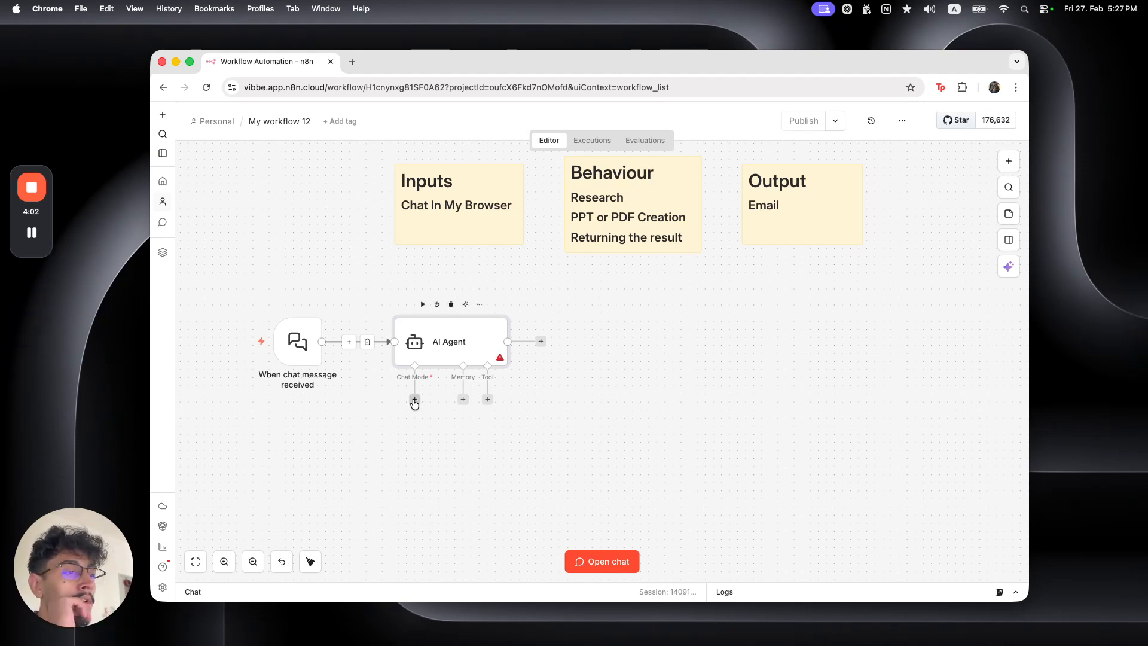
Attach an OpenAI Chat Model to the agent, view its credentials, and start entering platform.openai.com
left_click(415, 399)
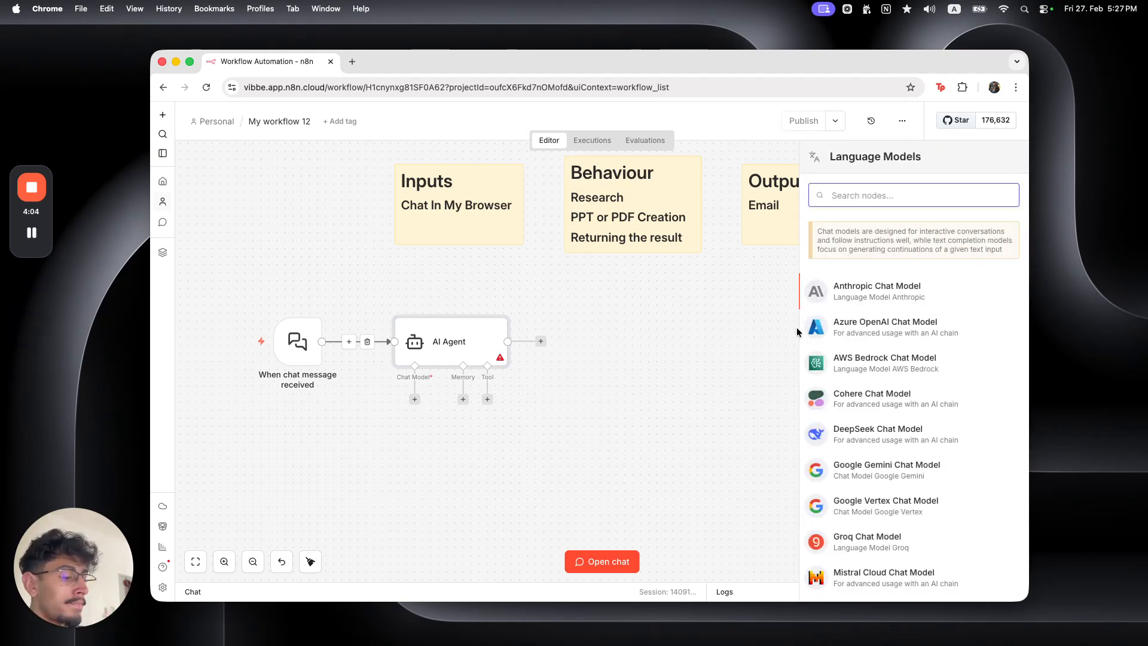
type("open")
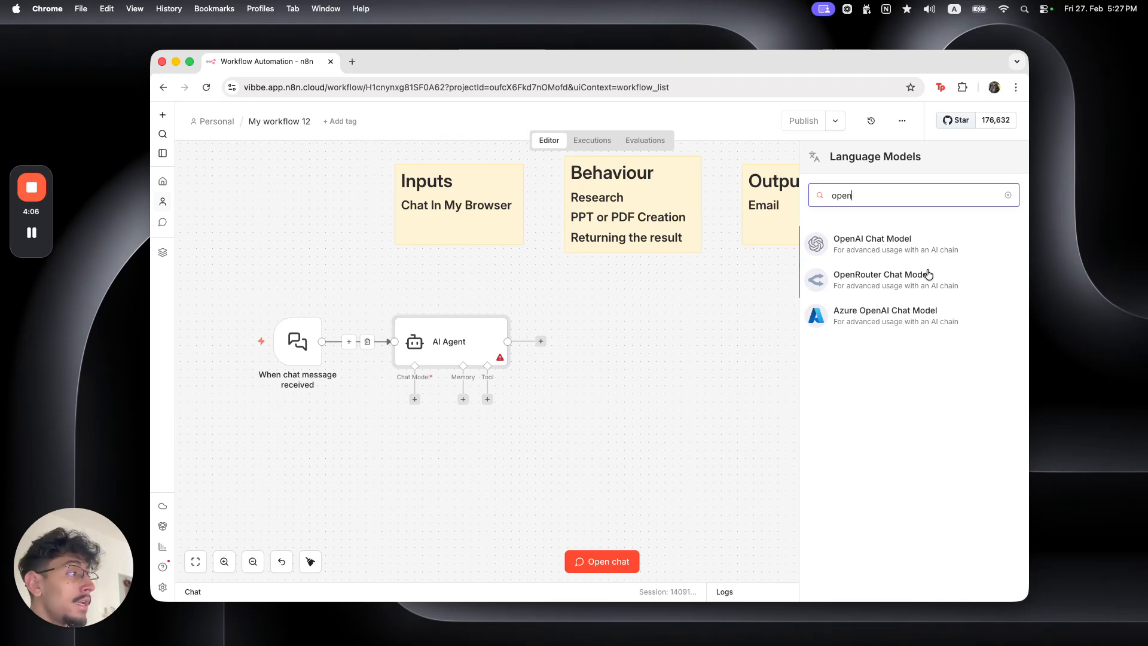
left_click(877, 254)
left_click(596, 197)
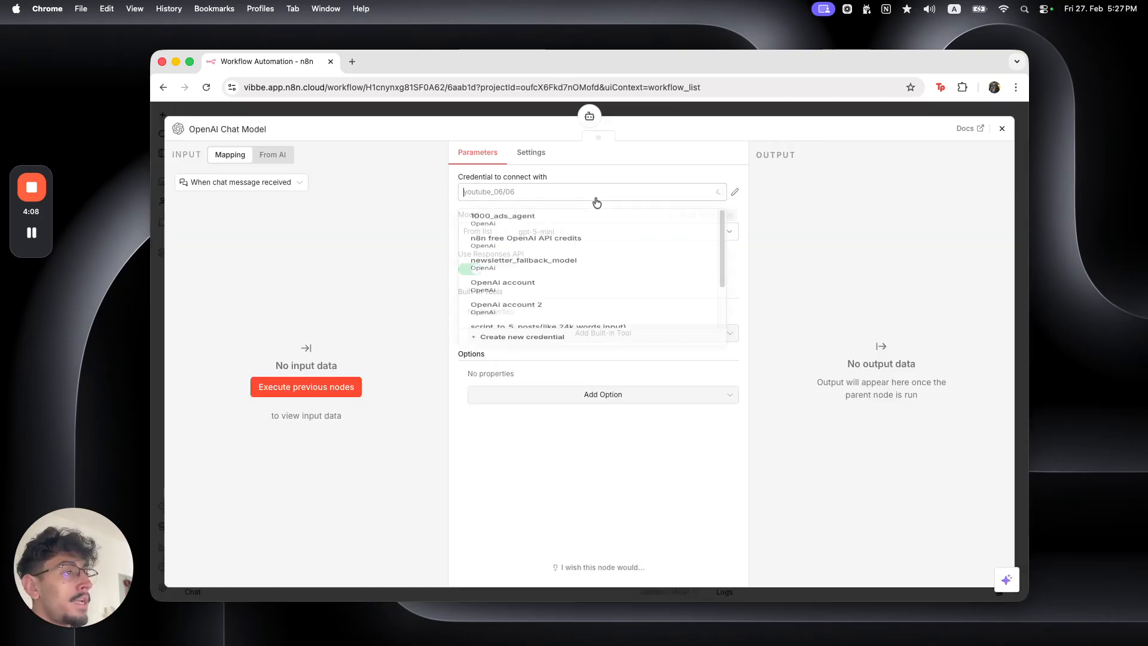
scroll(598, 311, "up", 3)
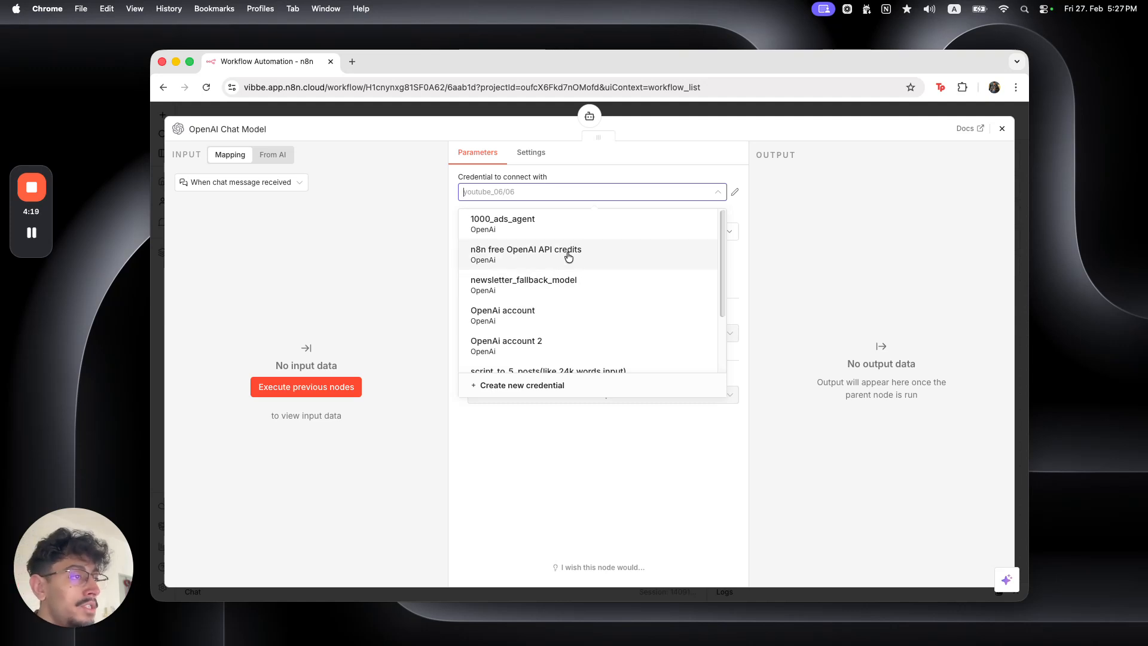
left_click(546, 283)
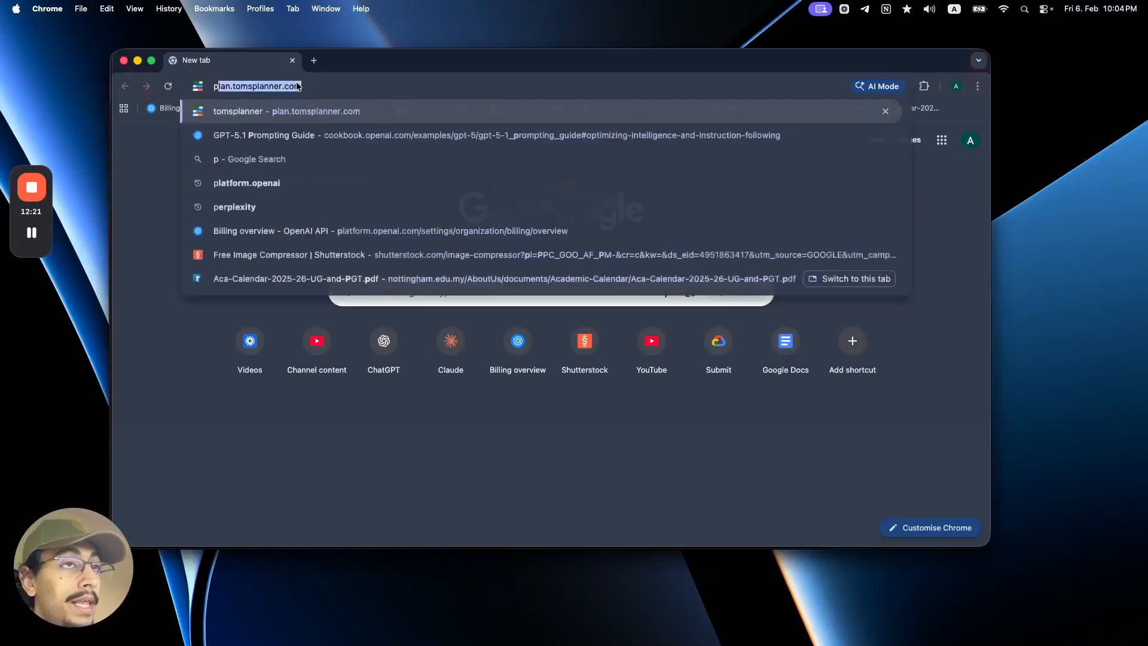
type("latform.opeam")
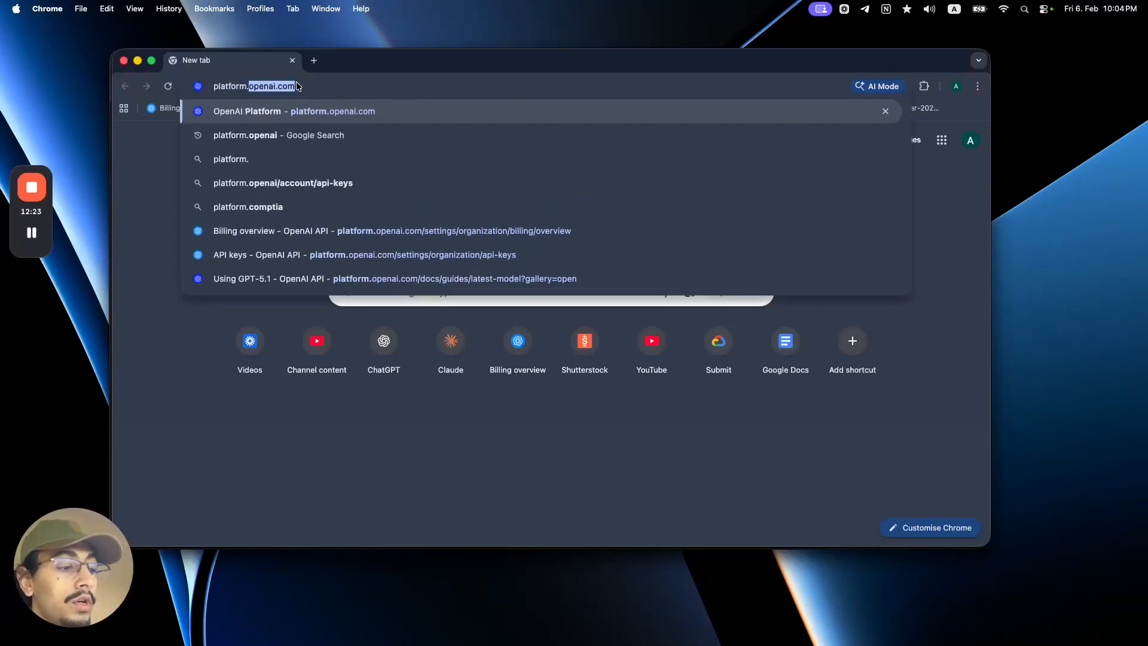
Go to platform.openai.com and use the docs search for 'sett' to reach the API keys settings page
key("BackSpace")
key("BackSpace")
type("nai.c")
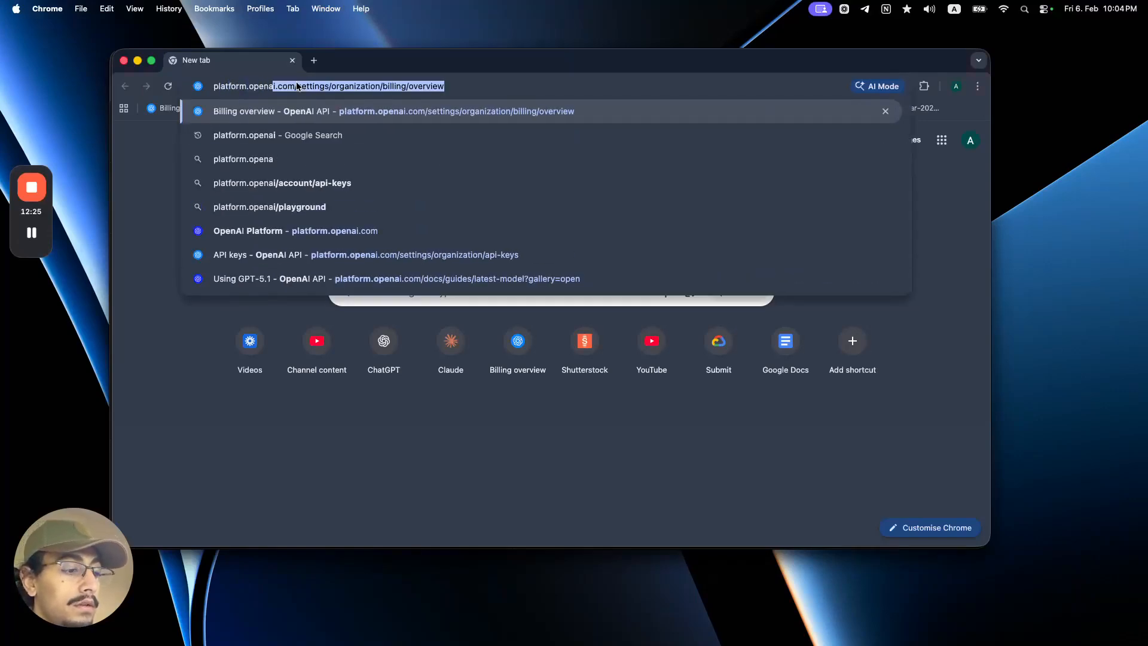
type("om")
key("Return")
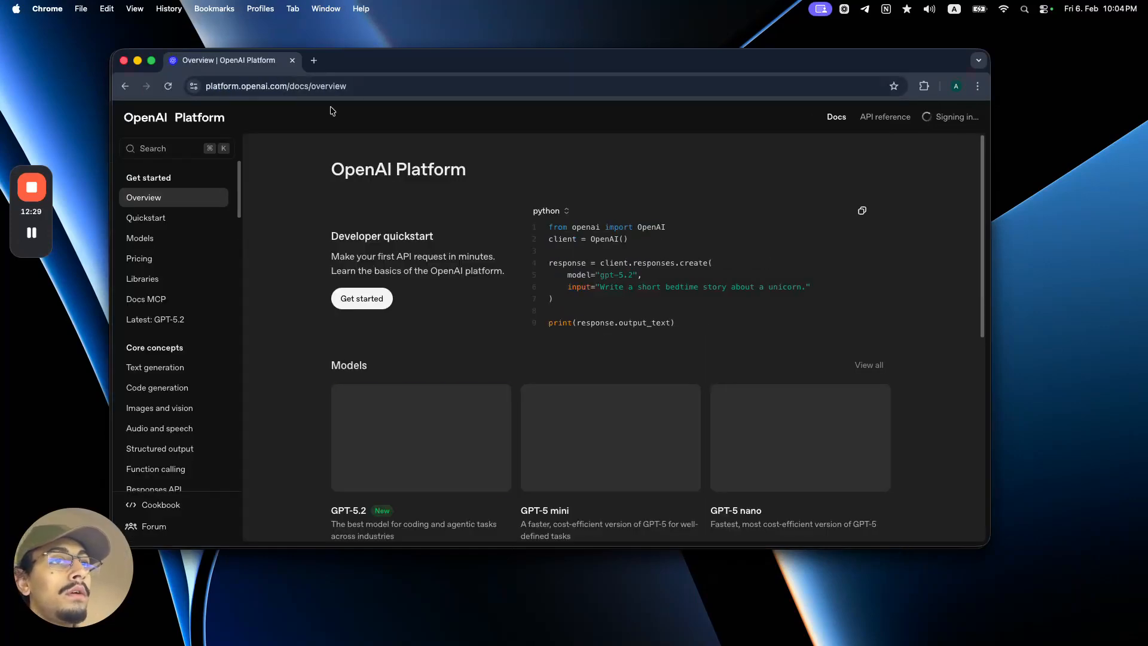
scroll(199, 311, "down", 15)
left_click(176, 151)
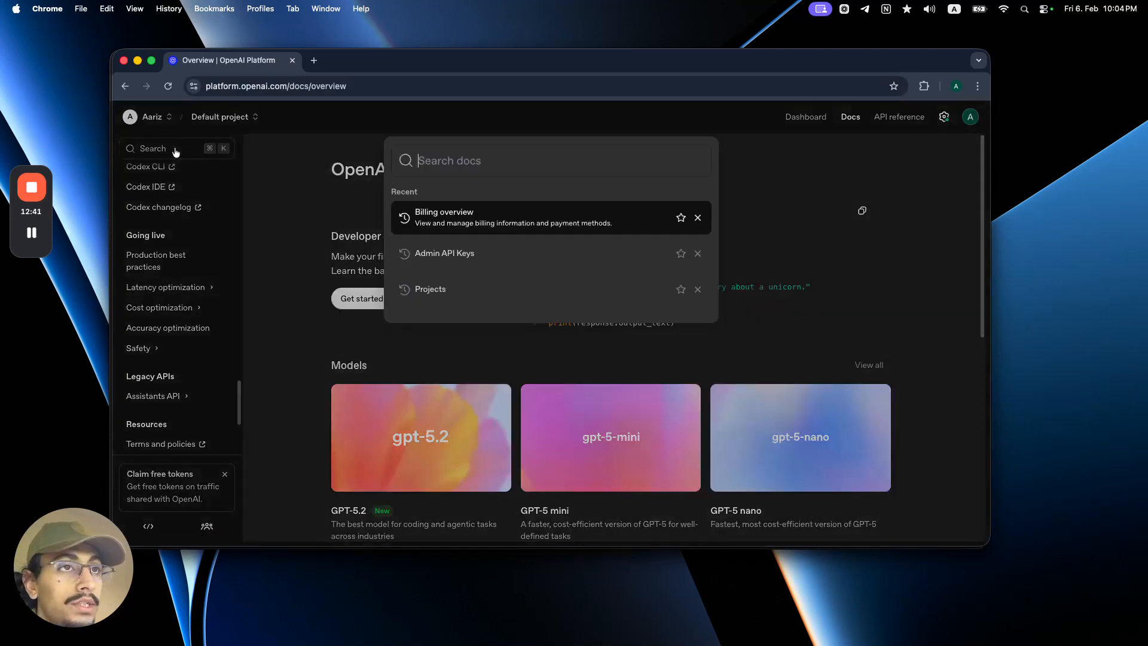
type("sett")
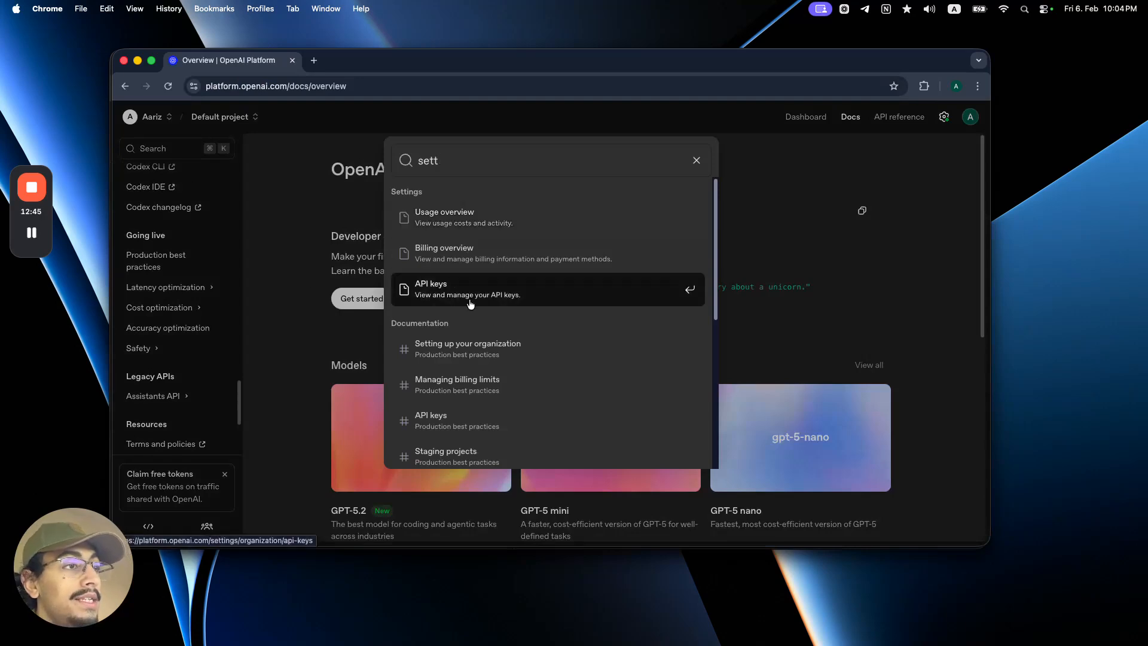
left_click(471, 303)
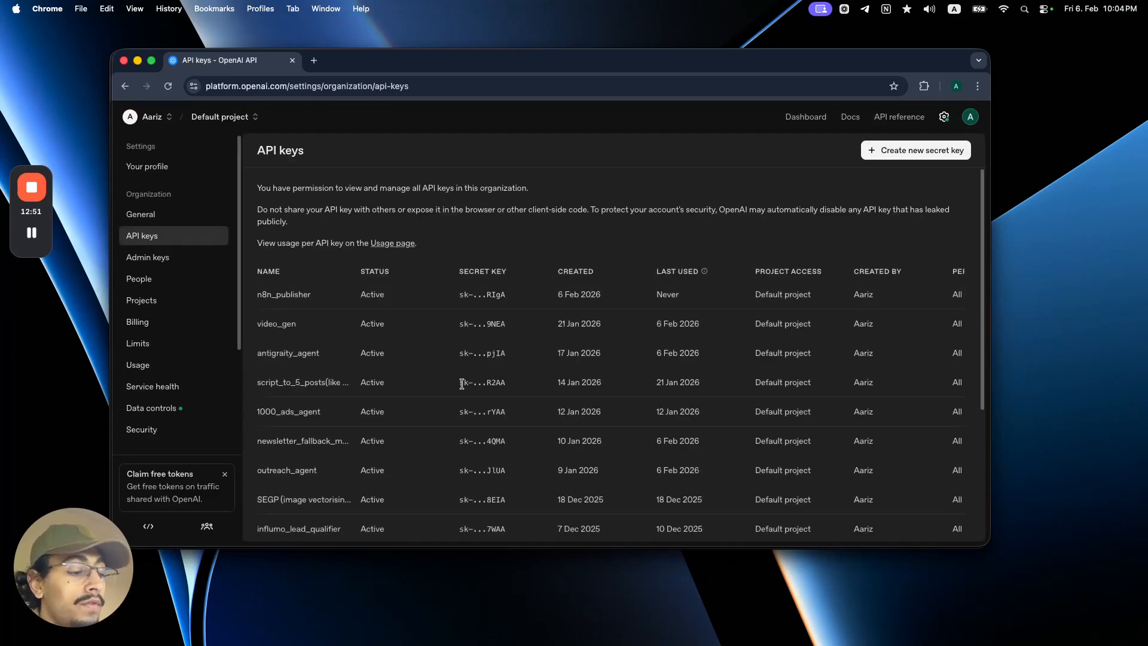
scroll(461, 383, "down", 5)
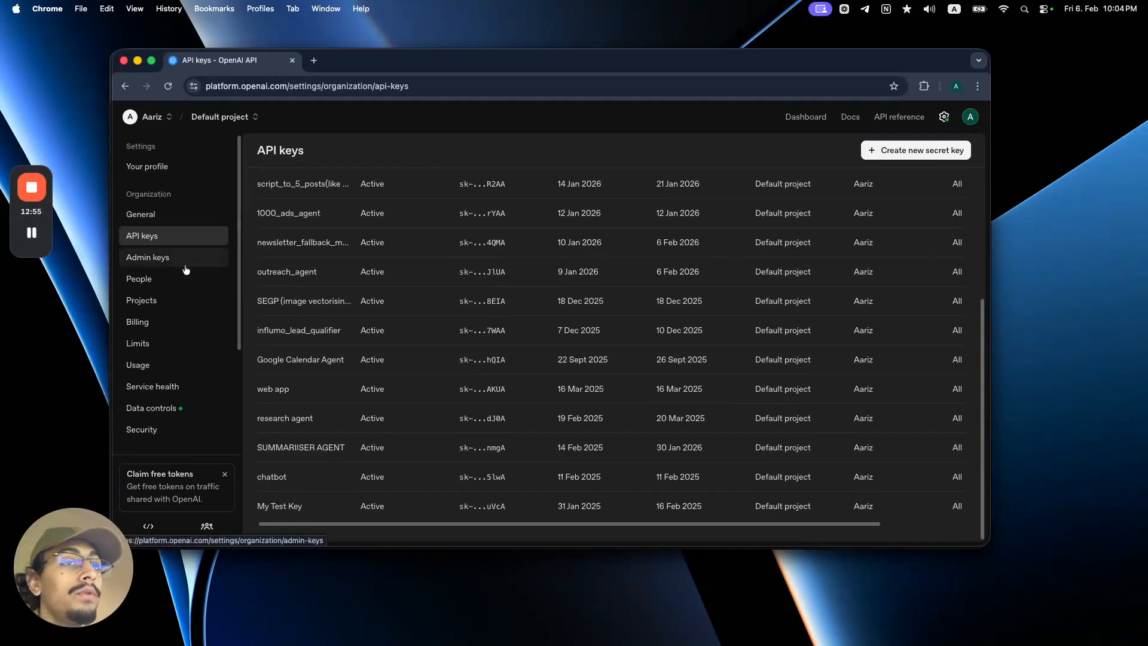
scroll(500, 379, "up", 10)
scroll(501, 379, "down", 3)
scroll(501, 379, "down", 4)
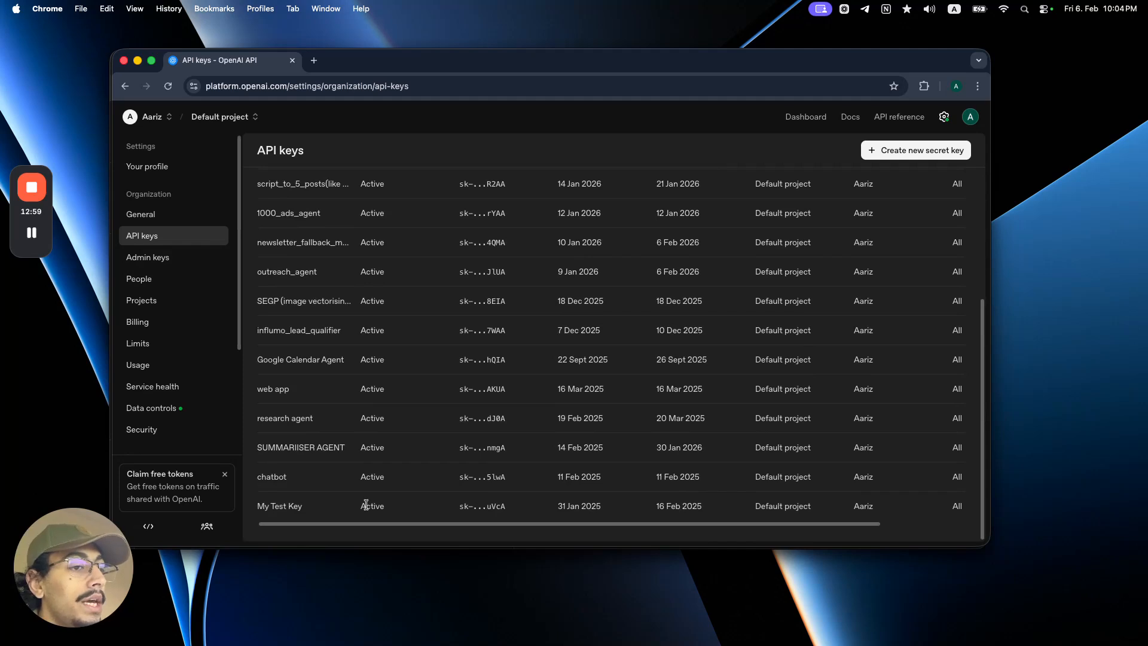
left_click_drag(259, 504, 318, 511)
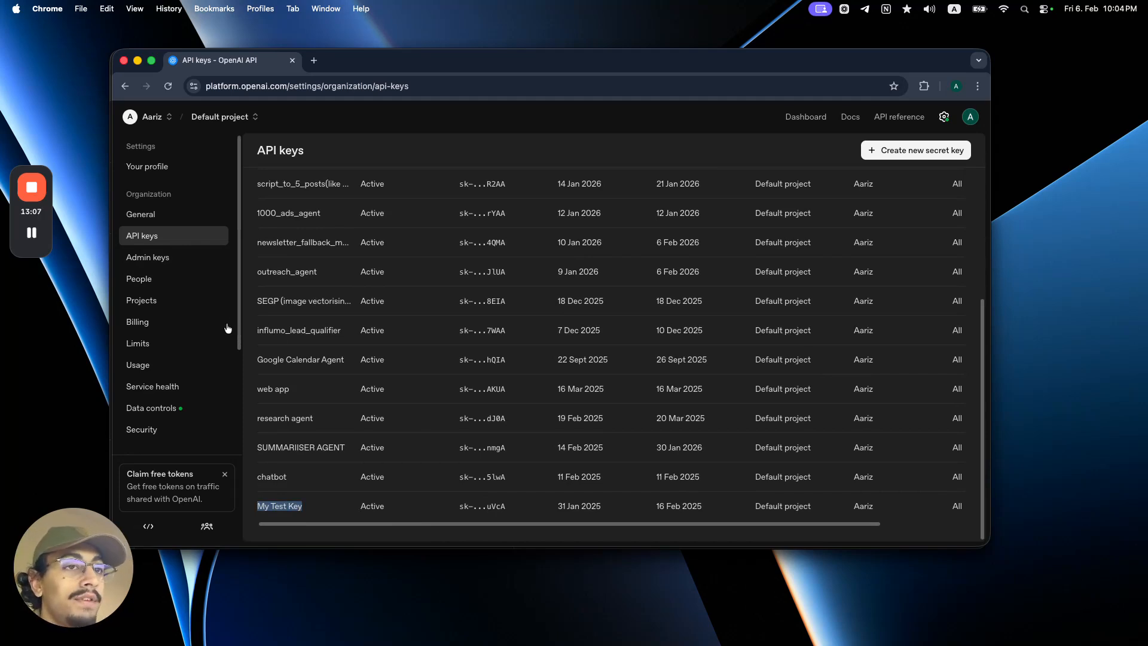
left_click(190, 327)
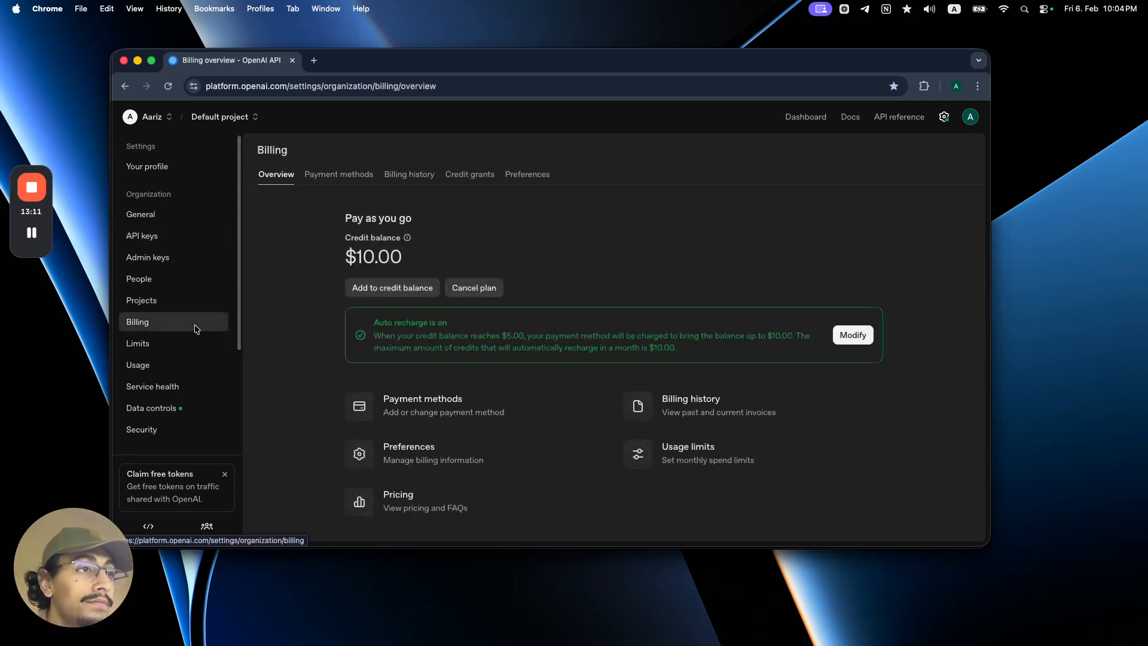
left_click(366, 297)
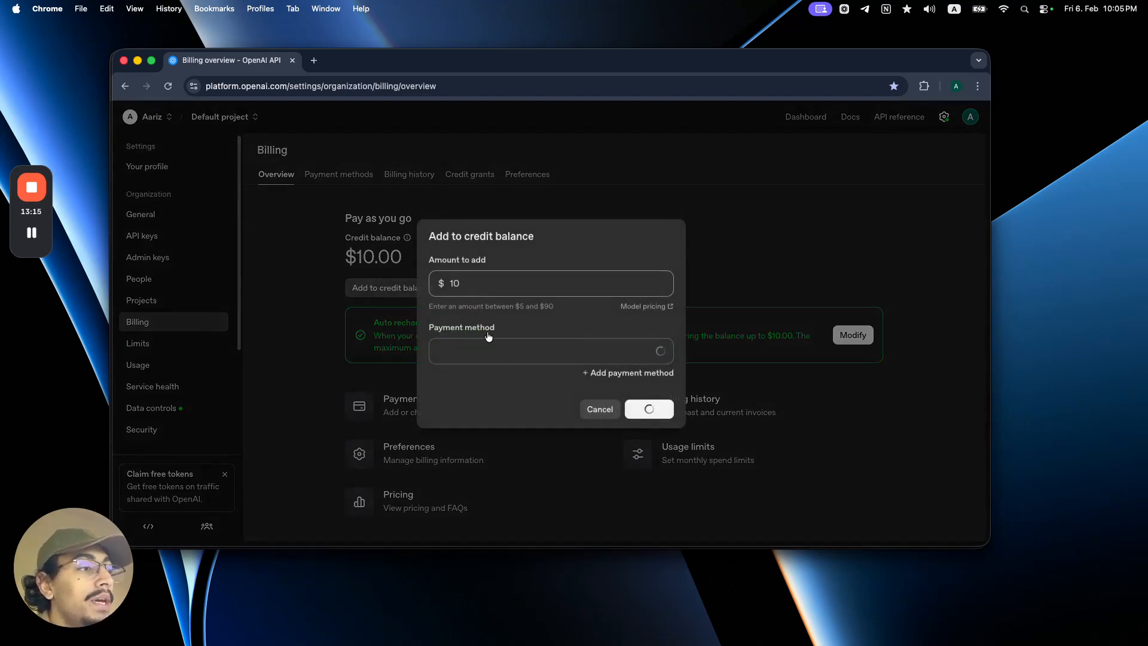
left_click(600, 409)
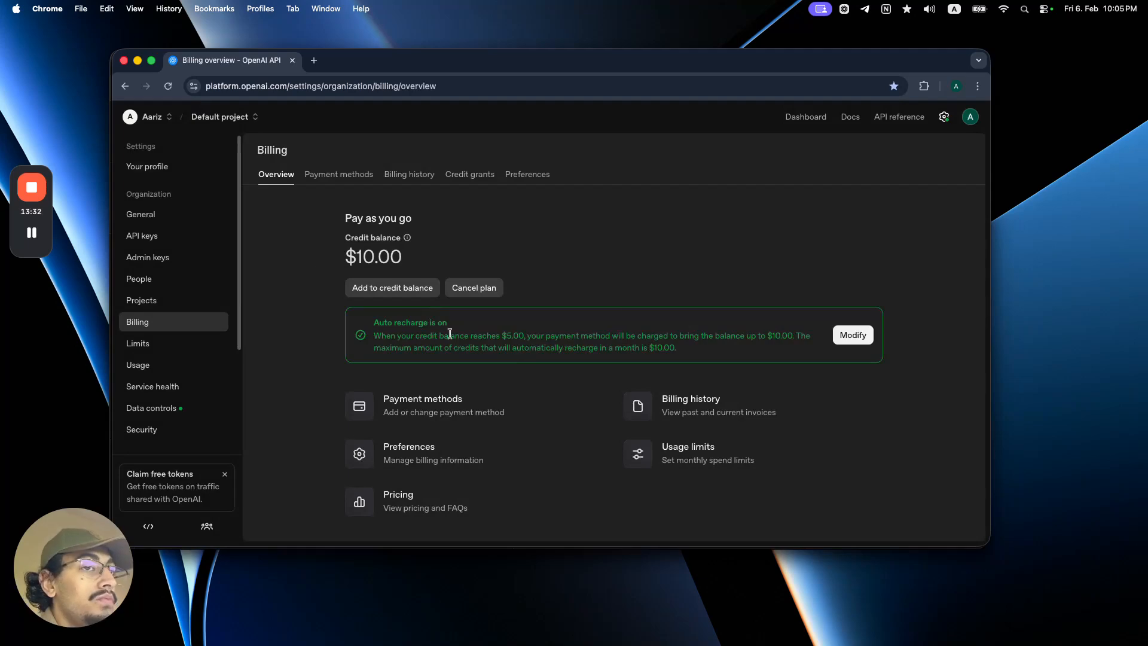
left_click(185, 239)
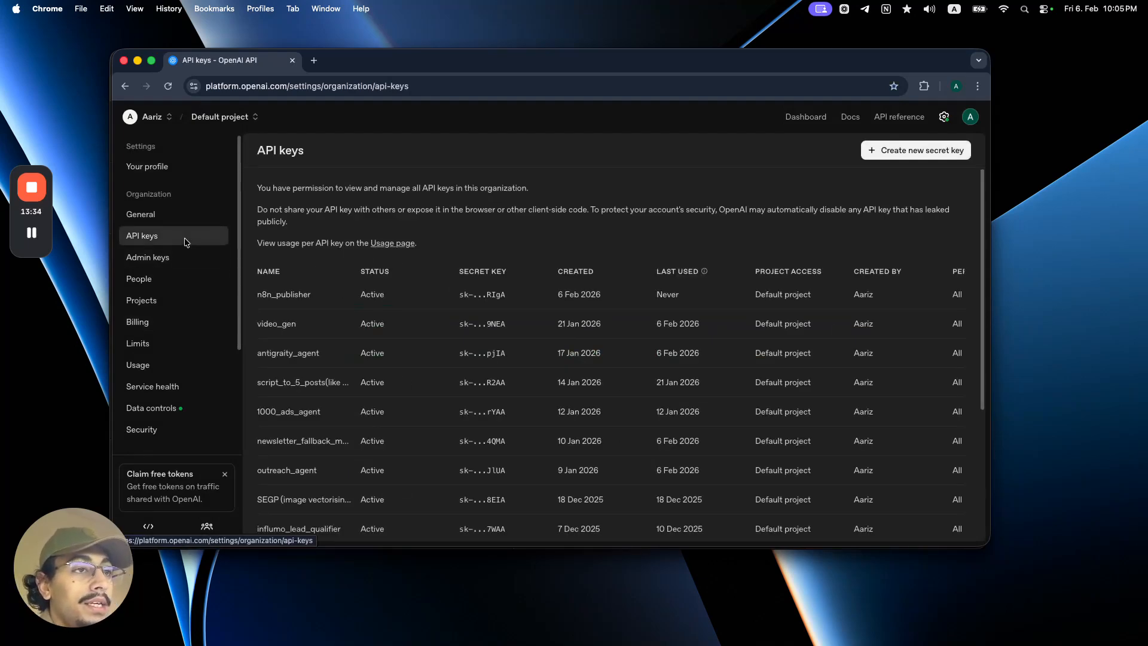
Create a secret key named 'youtbe_vid_06/06' in the Default project and copy its value
left_click(928, 150)
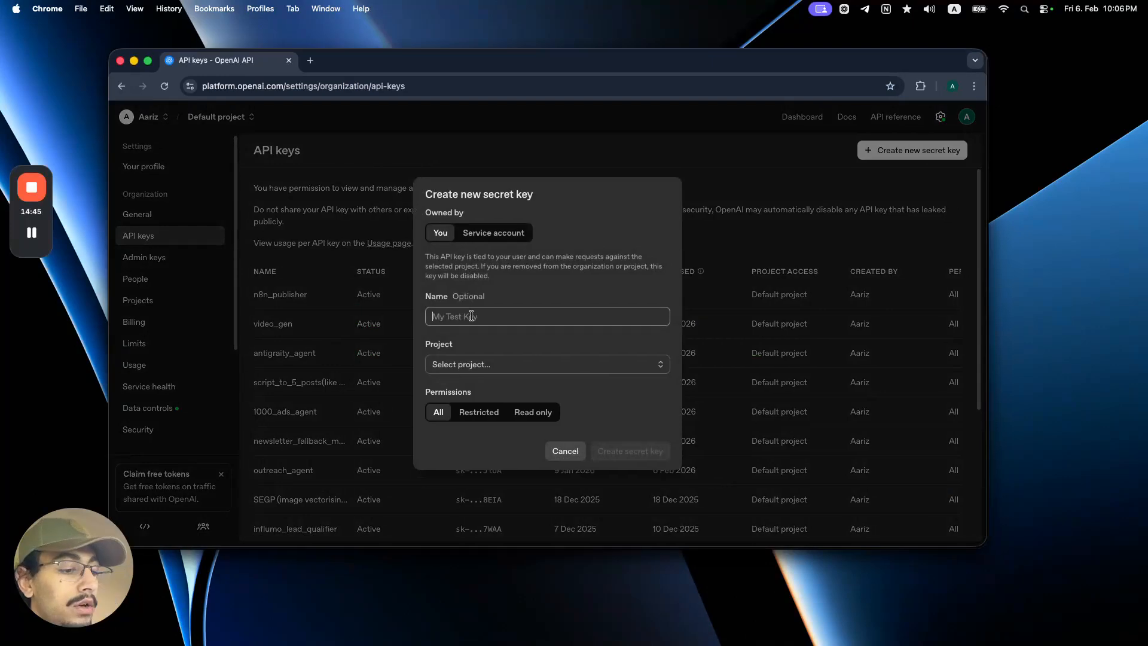
type("youtbe_vi")
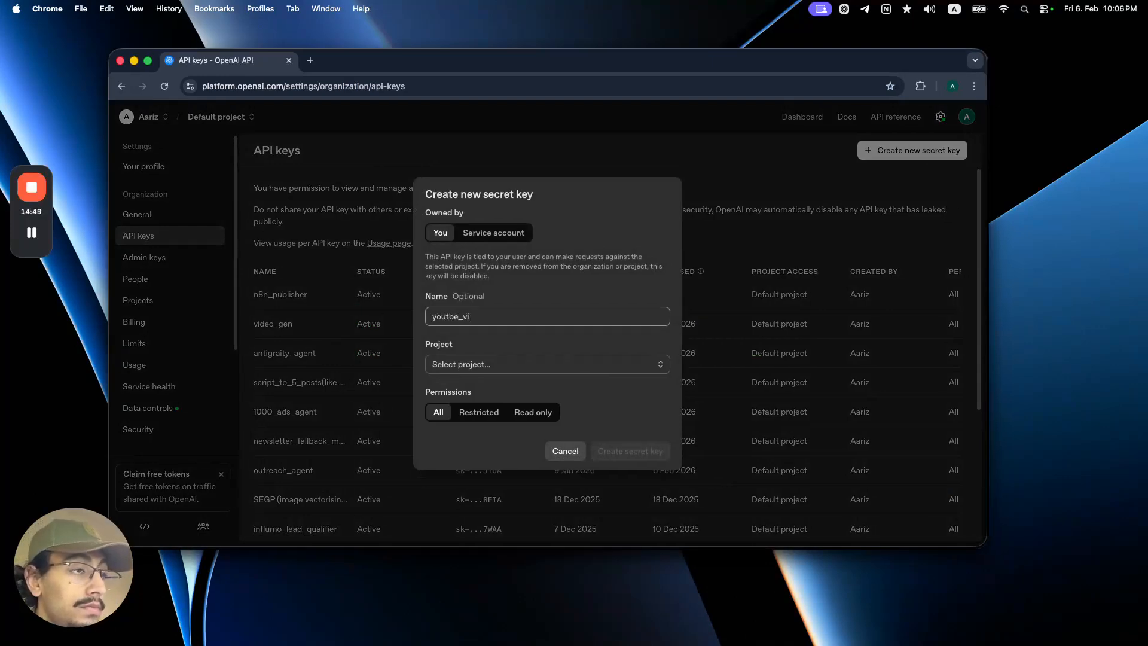
type("d_06/06")
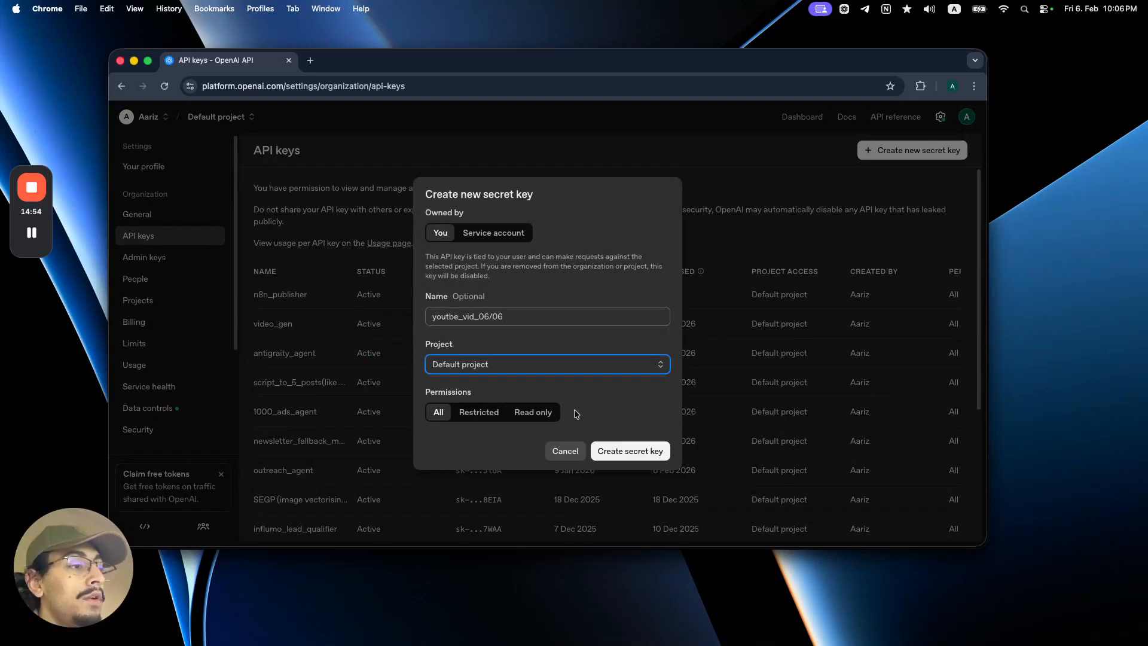
left_click(619, 447)
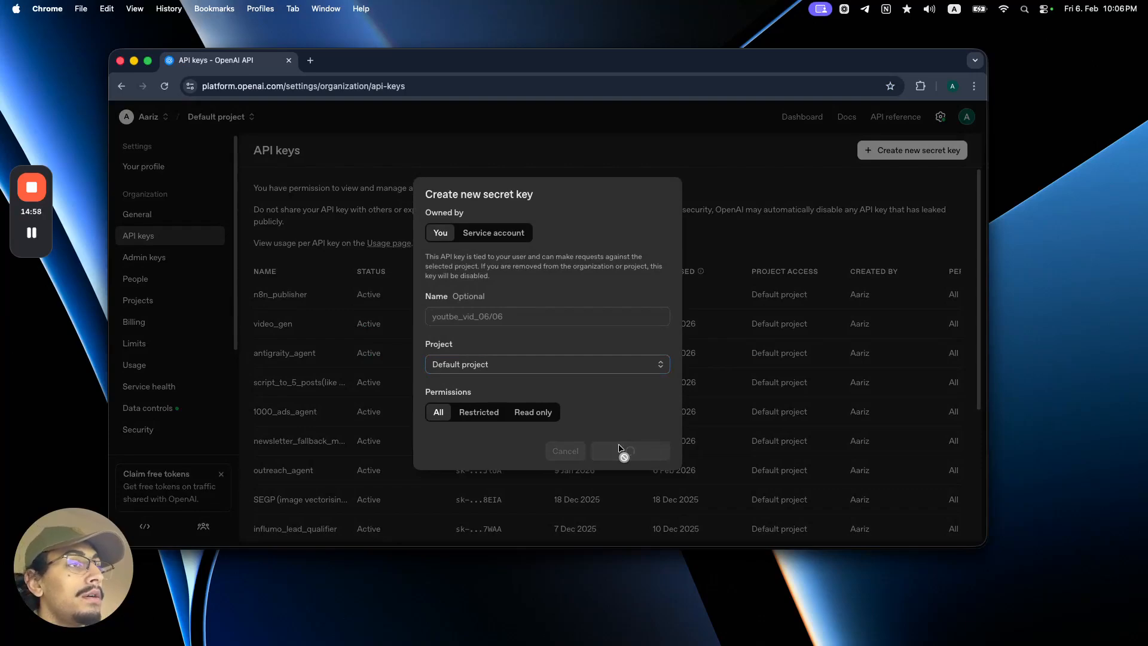
left_click(642, 335)
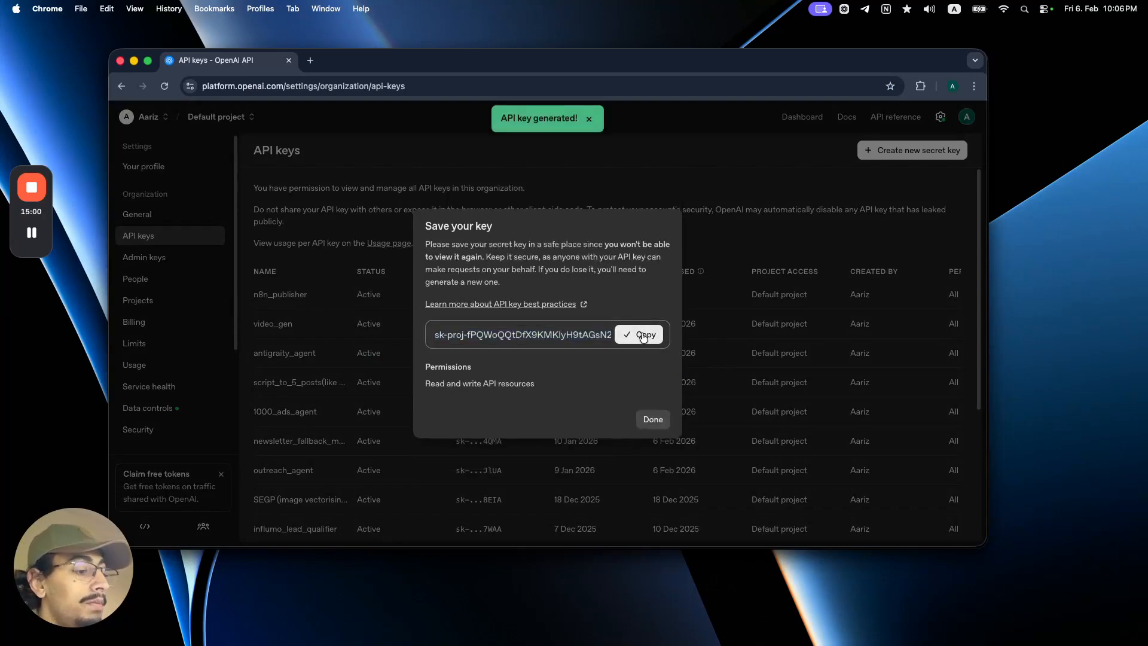
key("ctrl+Up")
Back in n8n, start a new OpenAI credential and paste the copied API key
left_click(478, 437)
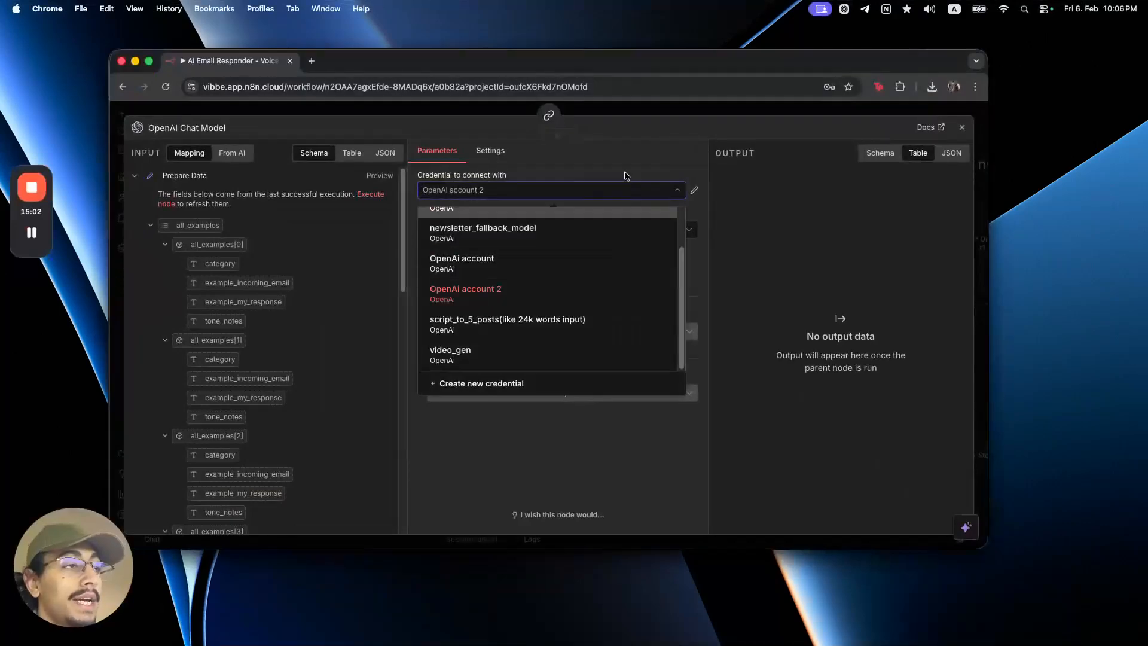
left_click(620, 188)
left_click(625, 189)
left_click(585, 383)
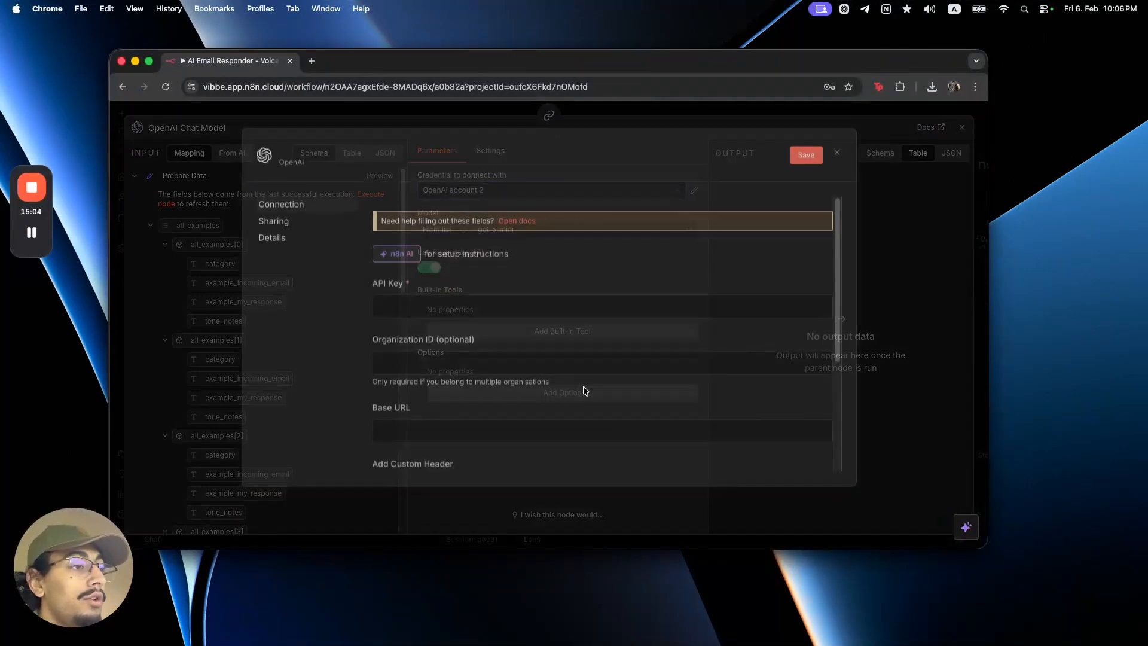
left_click(518, 304)
key("cmd+v")
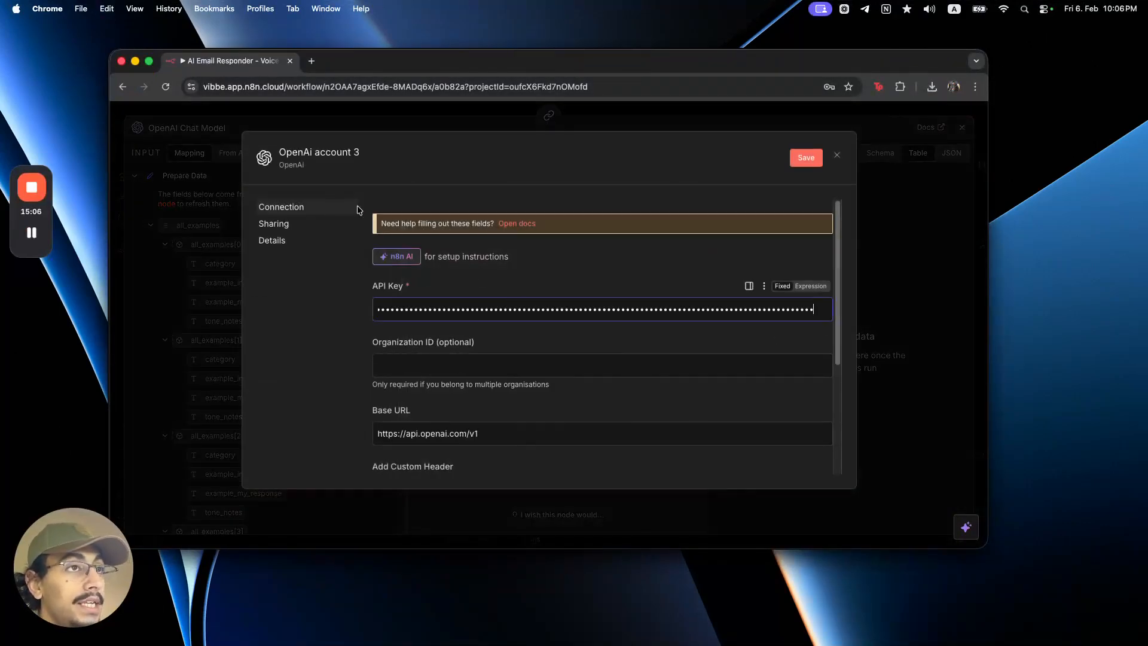
Rename the credential to 'youtube_06/06' and save it, confirming the successful connection
left_click(327, 153)
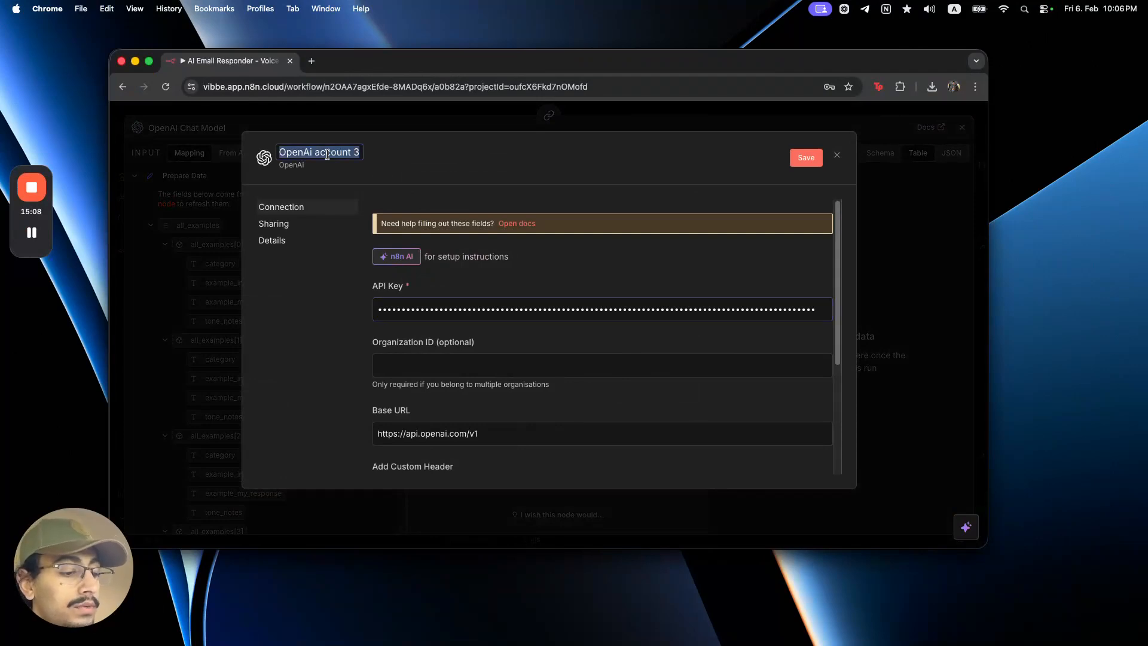
type("yo")
key("BackSpace")
type("outube_")
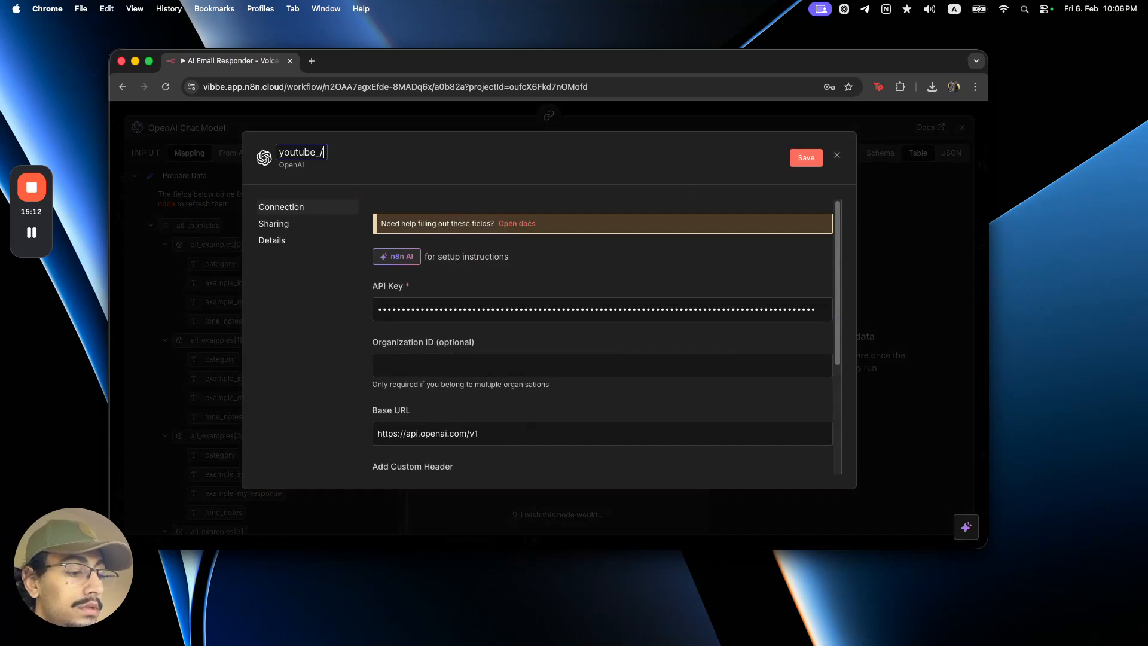
type("/06")
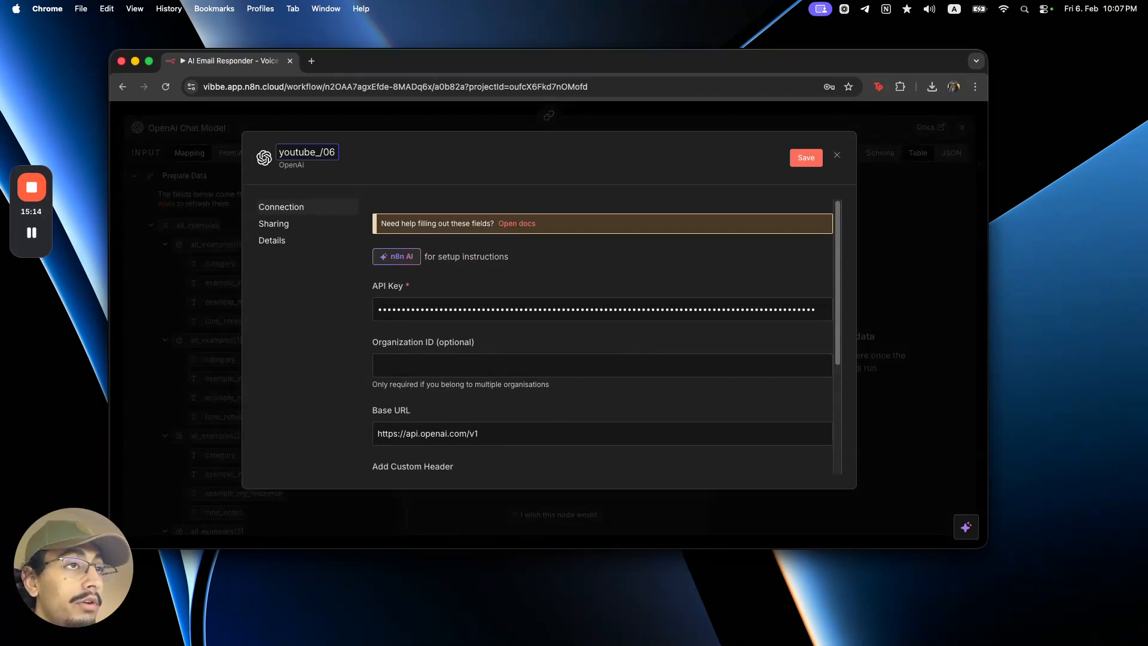
key("BackSpace")
key("BackSpace")
key("BackSpace")
type("06/06")
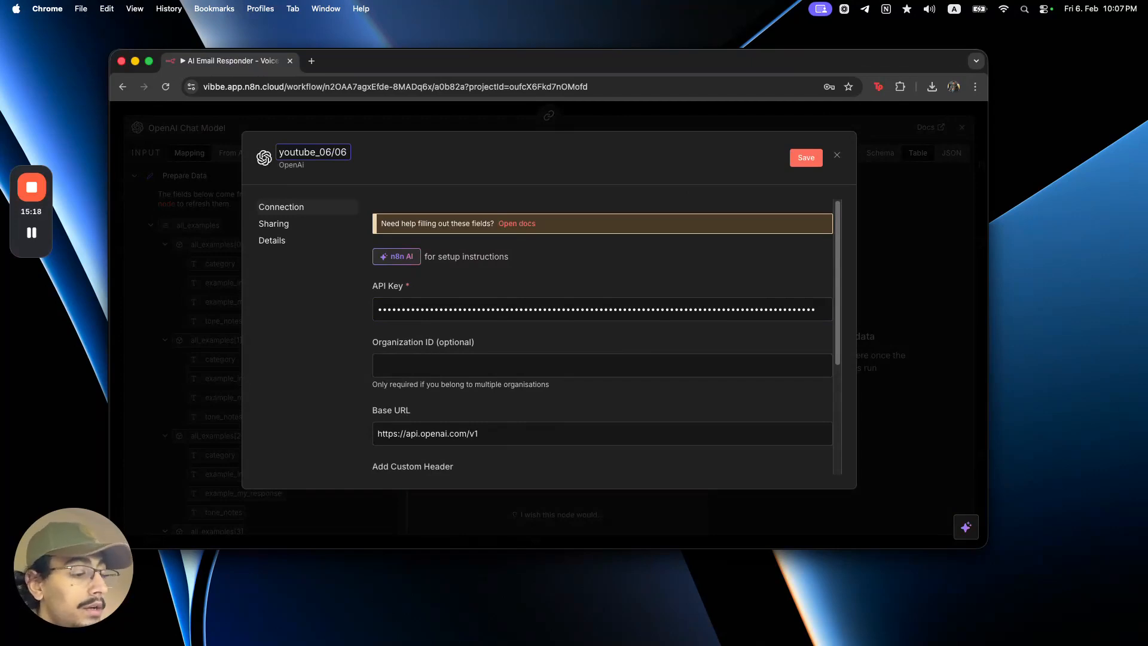
left_click(799, 163)
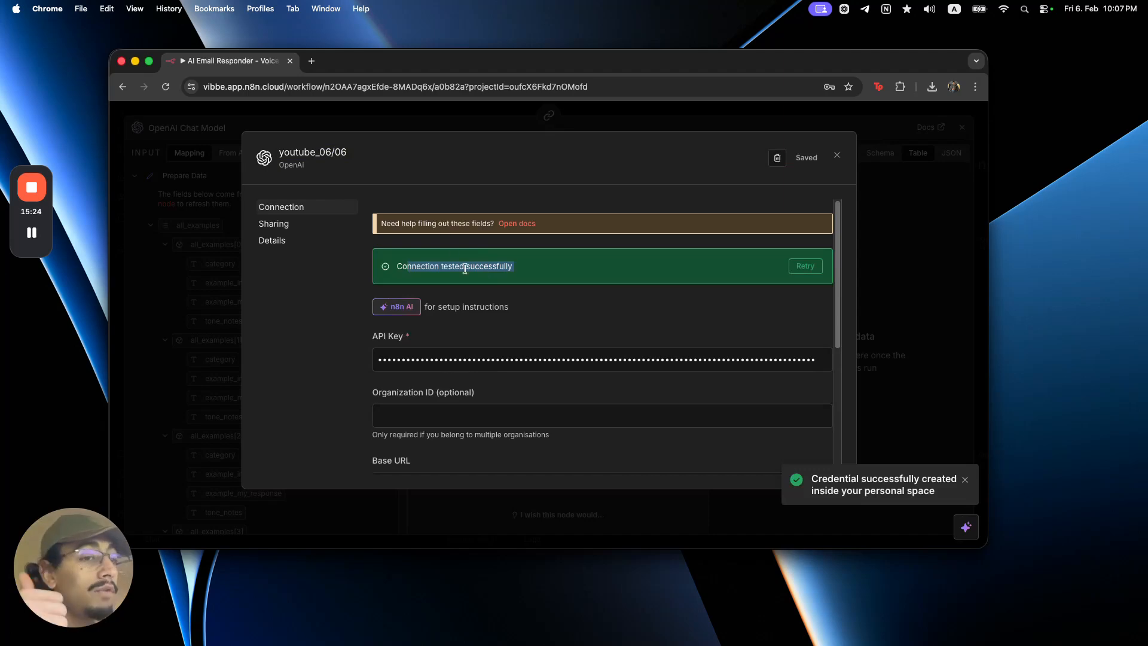
left_click_drag(398, 266, 483, 270)
Attach a Simple Memory node to the AI Agent with a context window length of 10
left_click(483, 270)
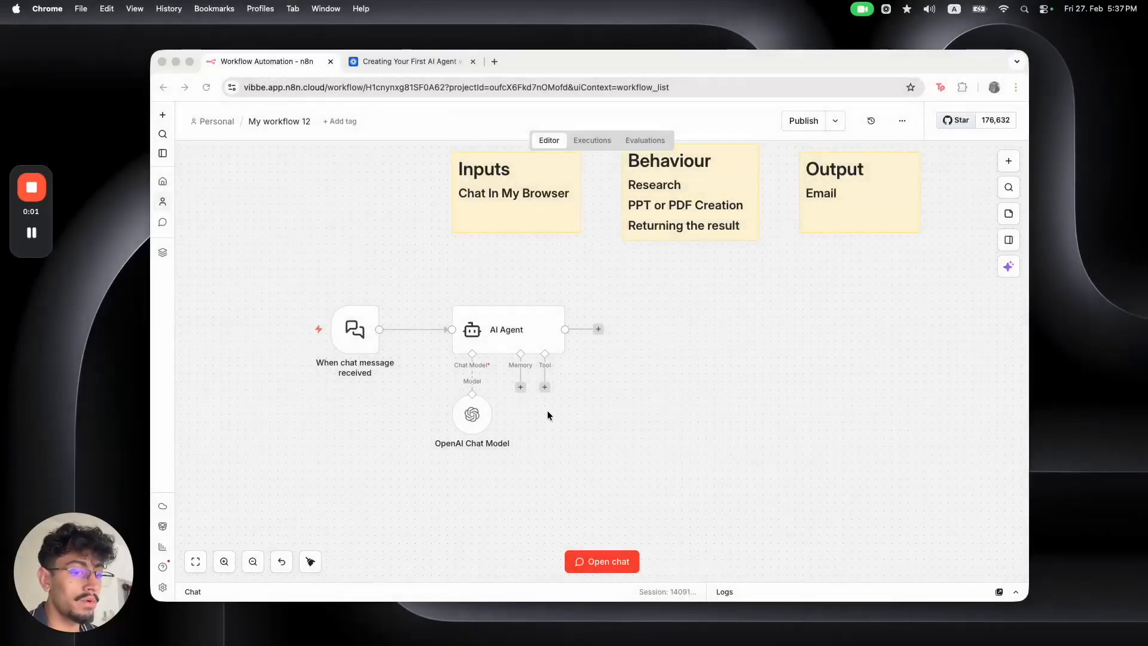
left_click(521, 387)
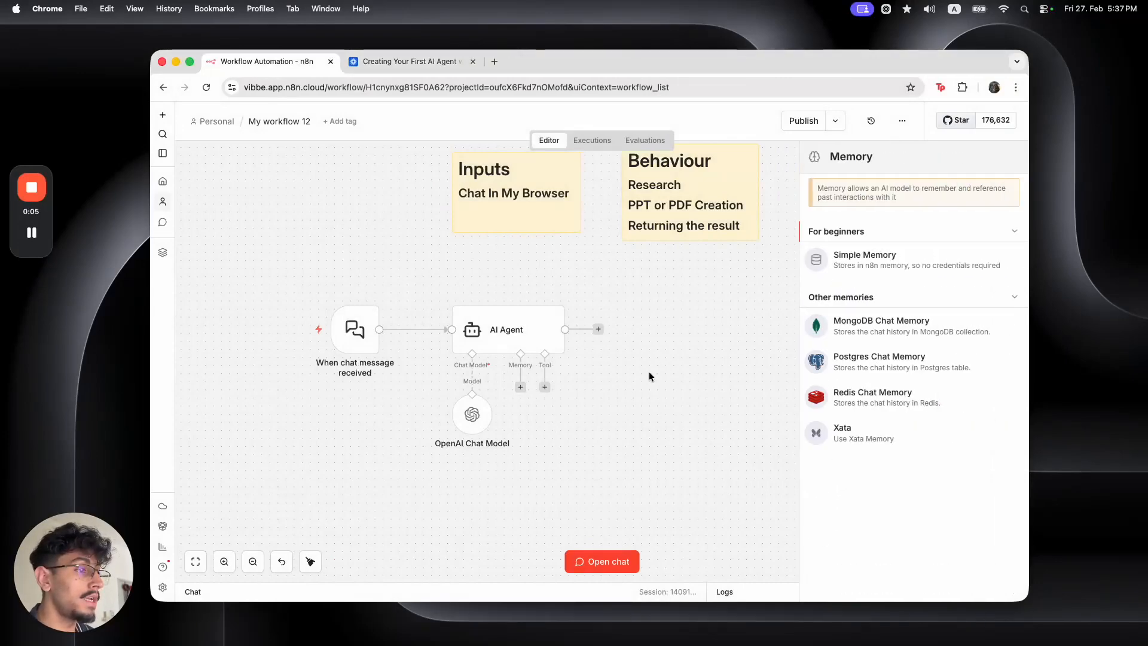
left_click(850, 257)
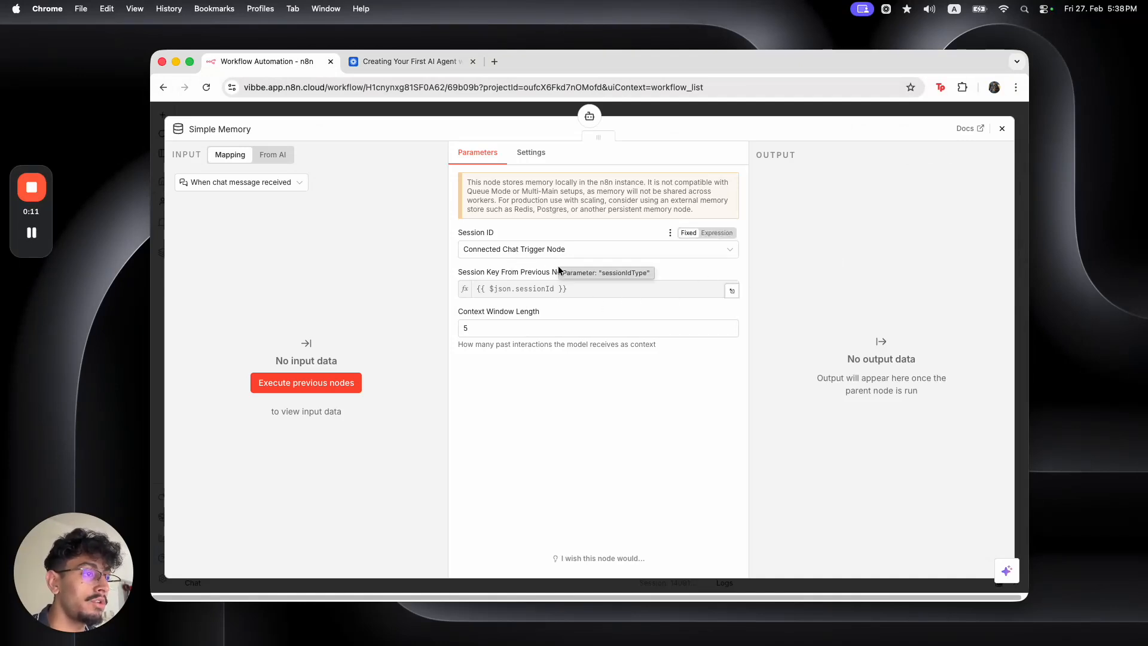
left_click(551, 321)
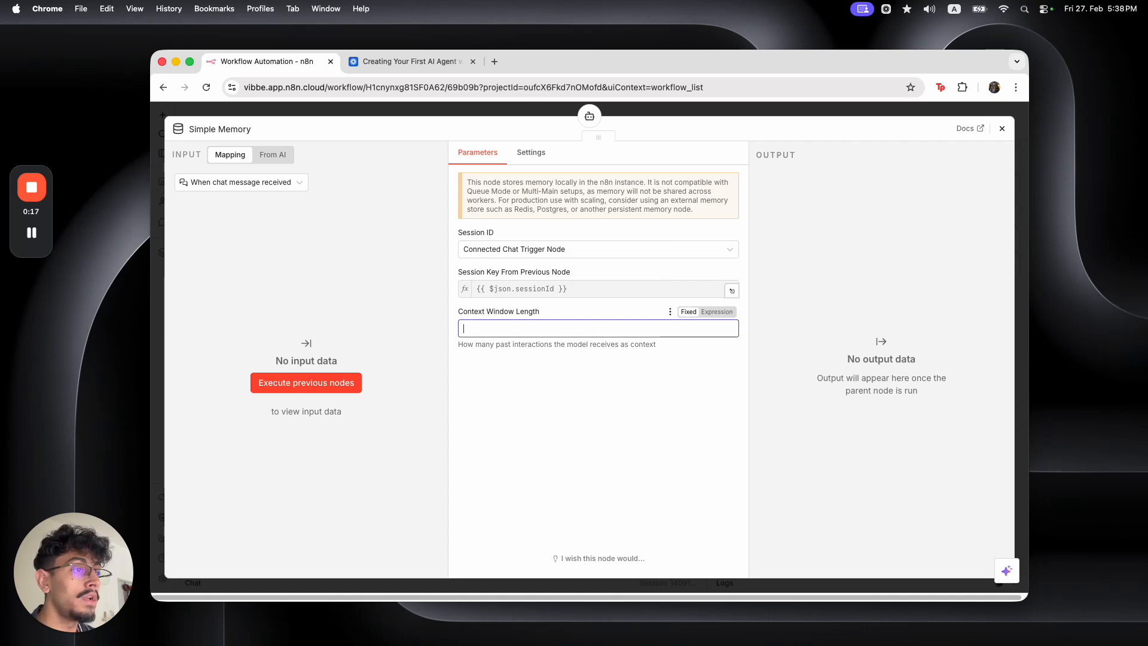
type("10")
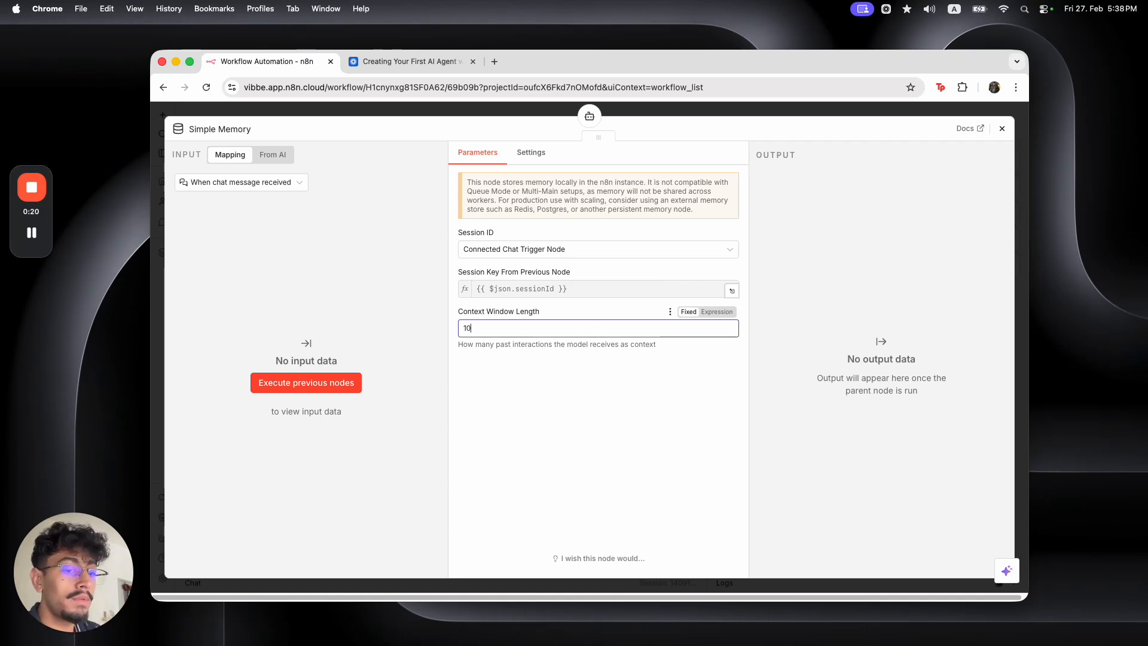
left_click(504, 109)
scroll(605, 458, "down", 1)
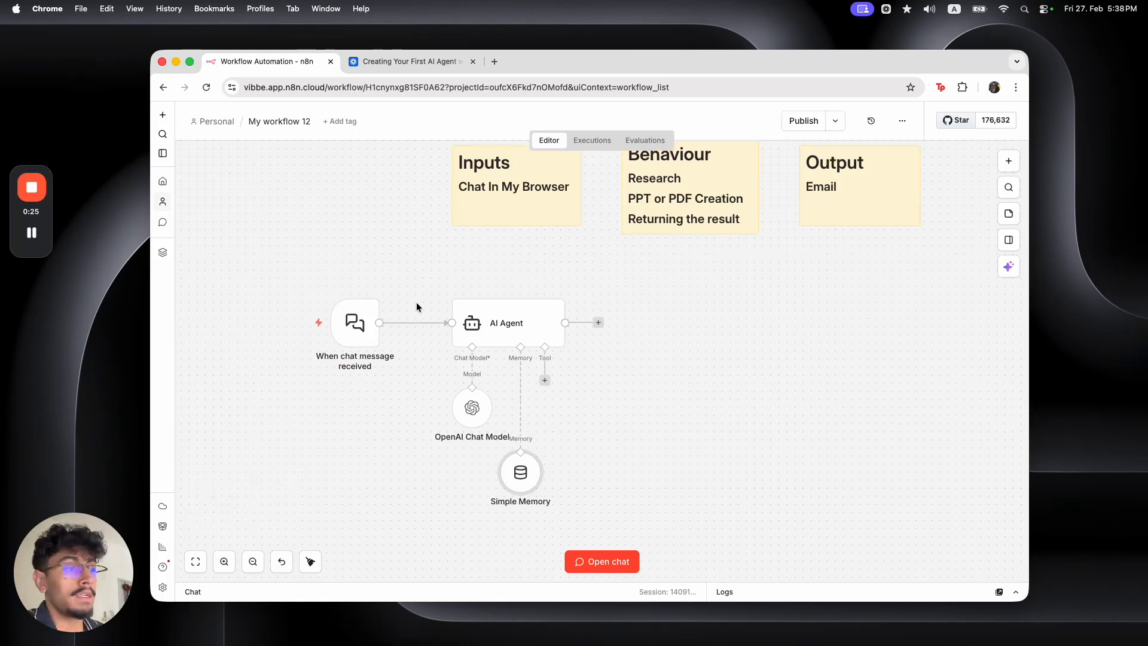
Add the System Message option to the AI Agent and select its default 'You are a helpful assistant' text
double_click(512, 325)
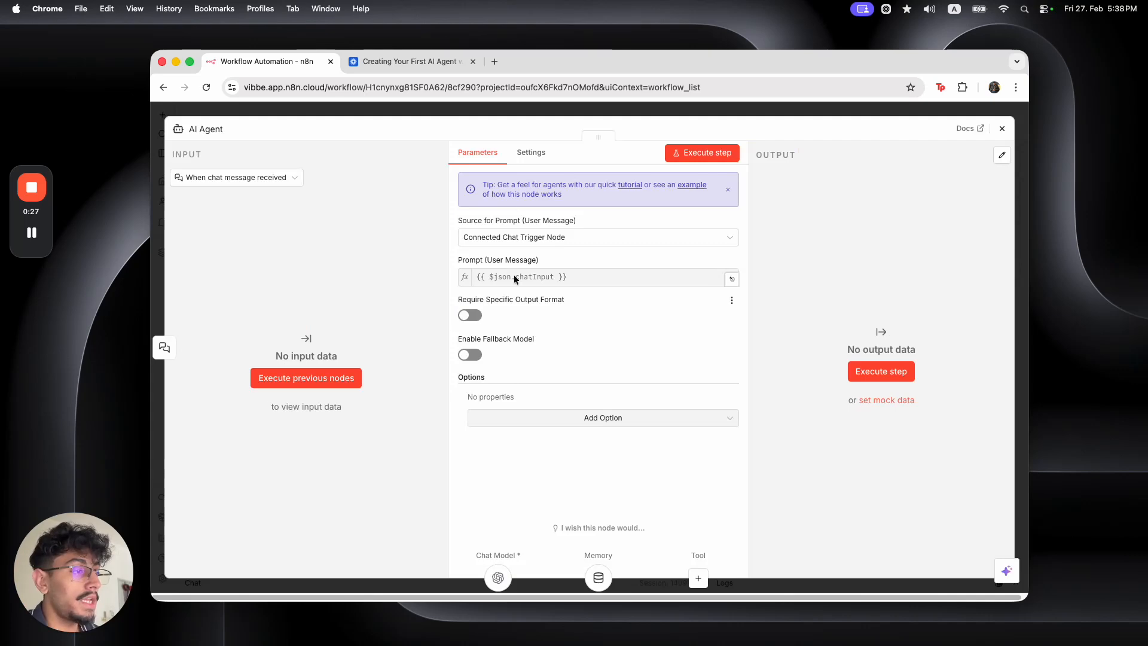
left_click(478, 114)
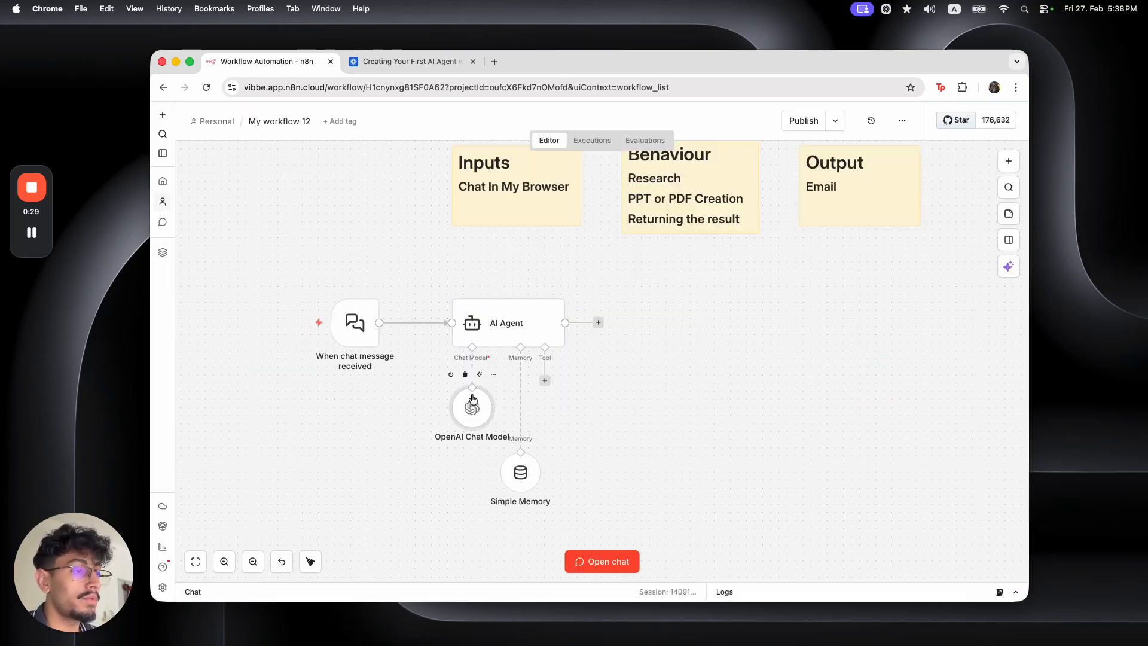
double_click(493, 336)
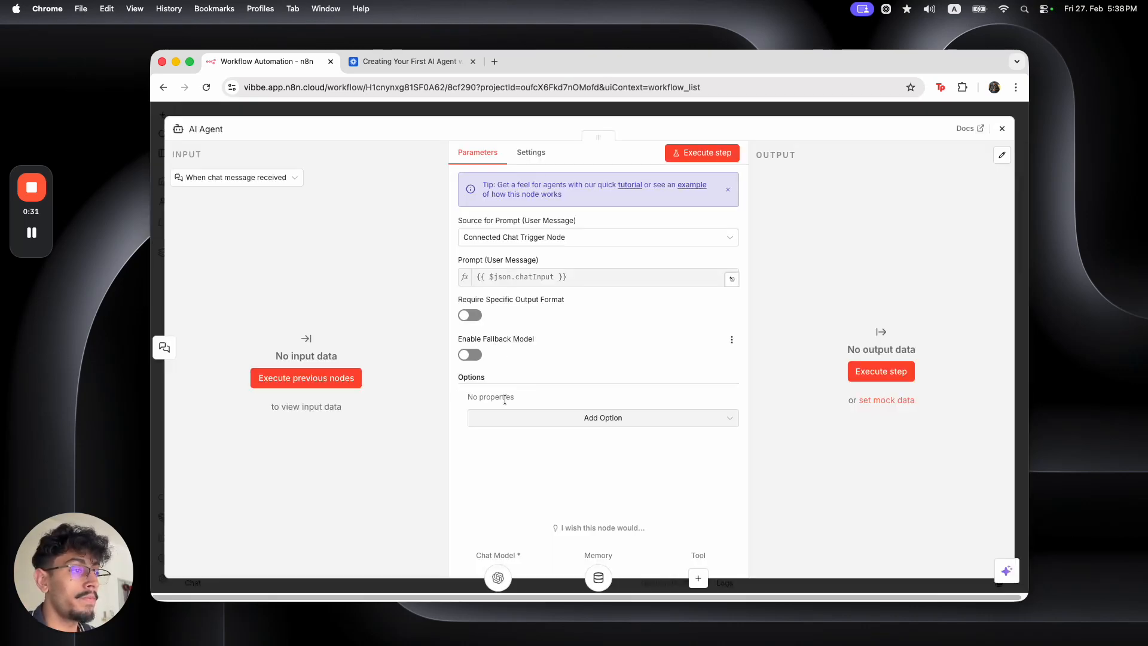
left_click(511, 416)
left_click(512, 445)
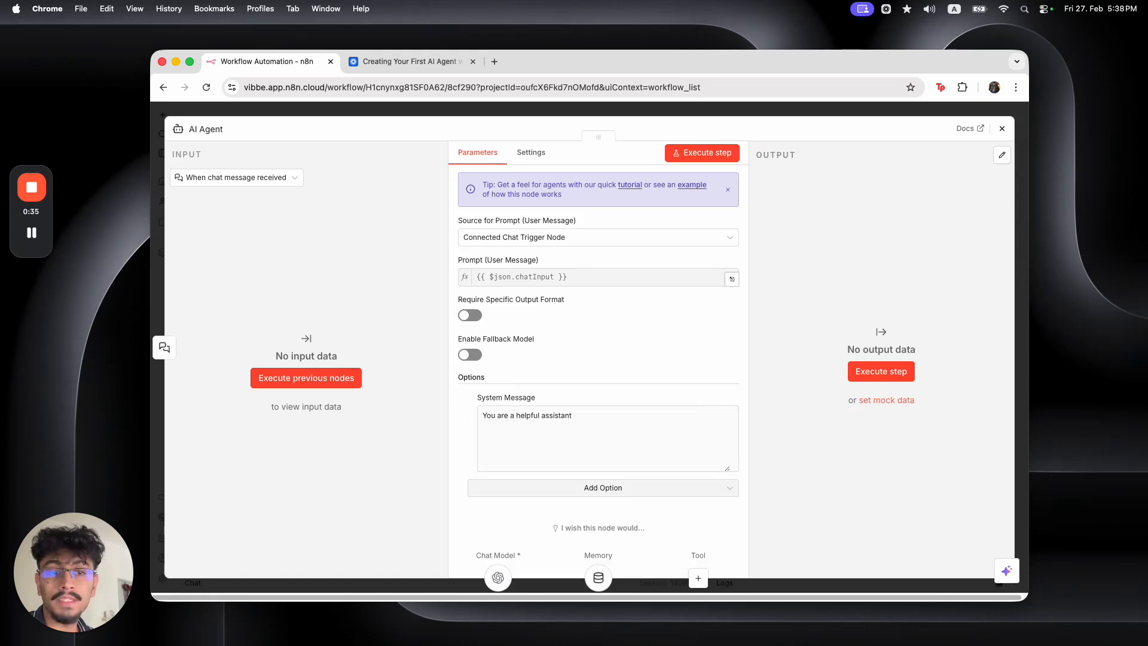
left_click(568, 417)
double_click(565, 417)
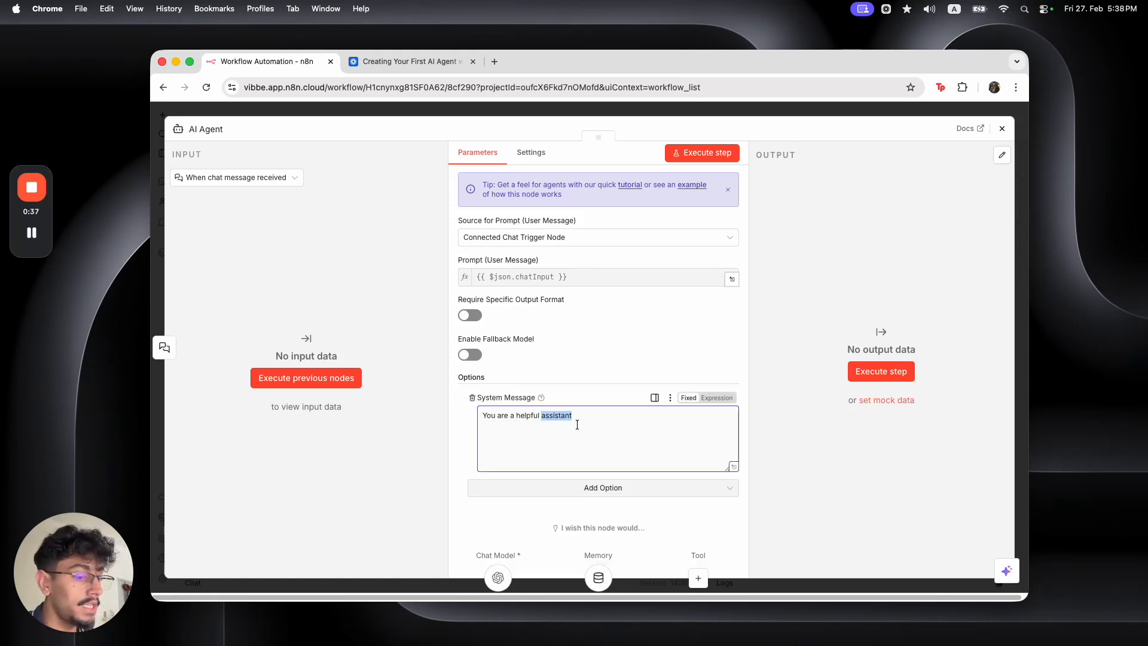
triple_click(577, 425)
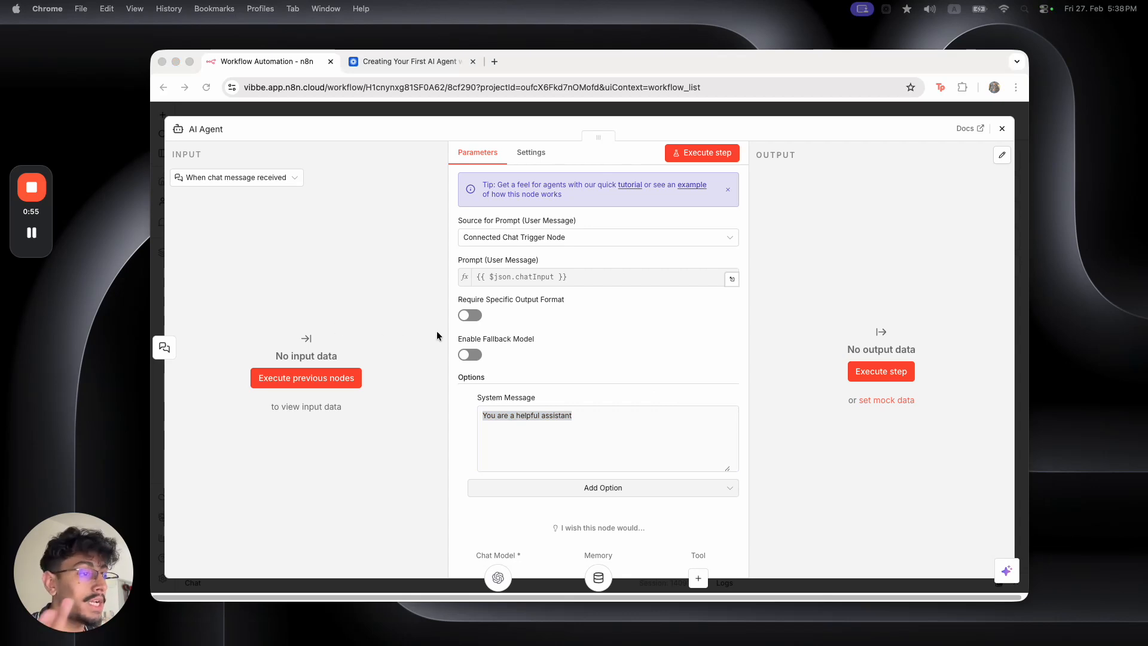
left_click(600, 421)
Replace the system message with the pasted AI Executive Assistant prompt and switch it to an expression
left_click(727, 468)
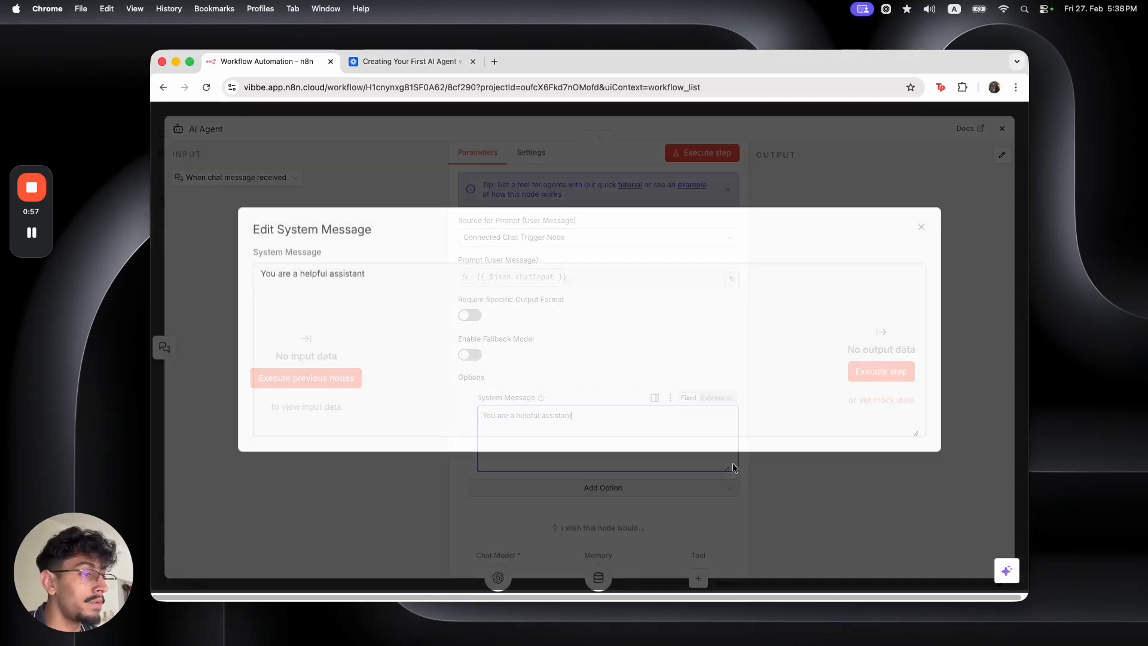
left_click(492, 287)
key("super+a")
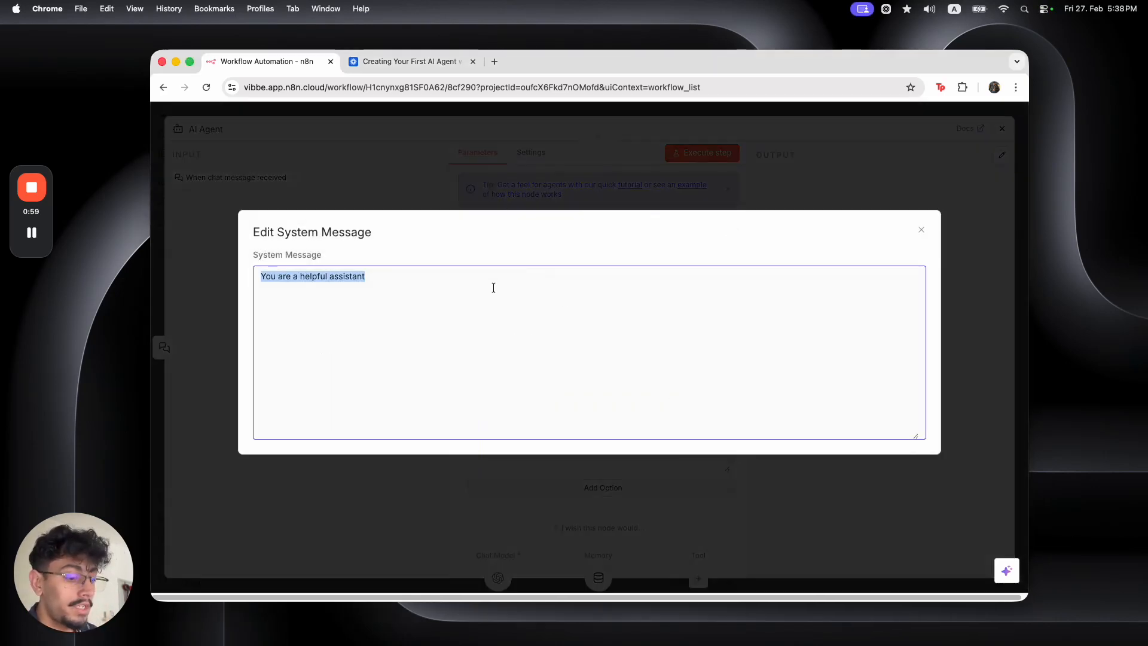
key("super+v")
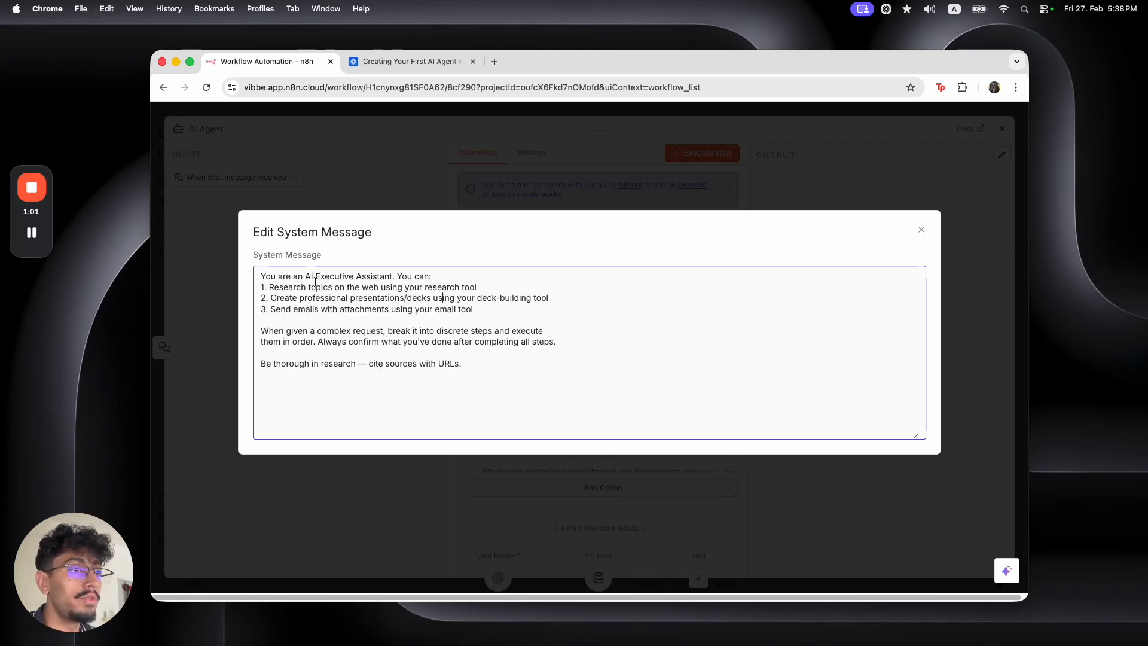
double_click(376, 276)
key("Escape")
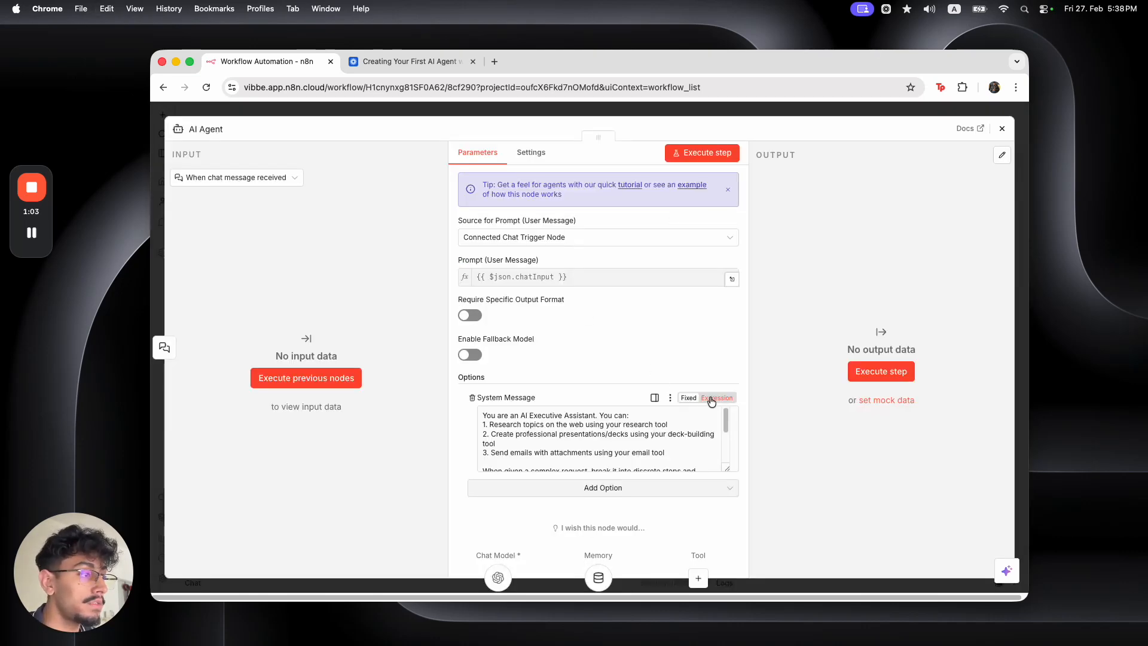
left_click(711, 398)
Review the prompt, join the broken line before 'them', and return to the canvas
left_click_drag(417, 192, 668, 192)
left_click_drag(426, 203, 657, 222)
left_click_drag(408, 247, 668, 247)
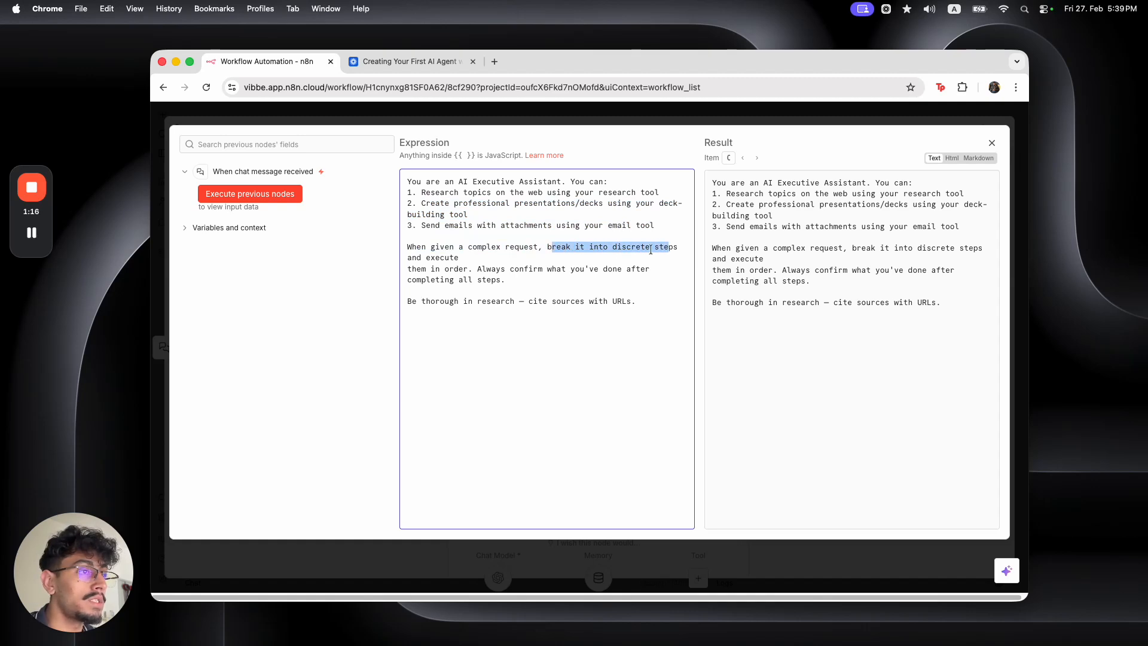
left_click(407, 270)
type("]\\\\")
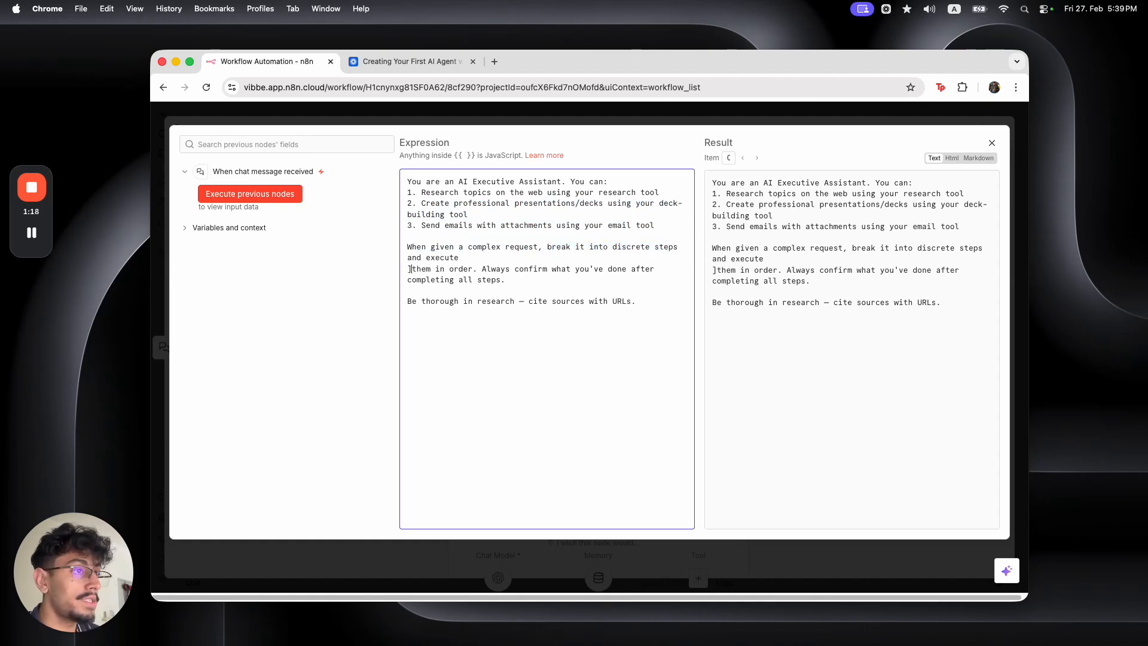
key("BackSpace")
key("BackSpace")
key("BackSpace")
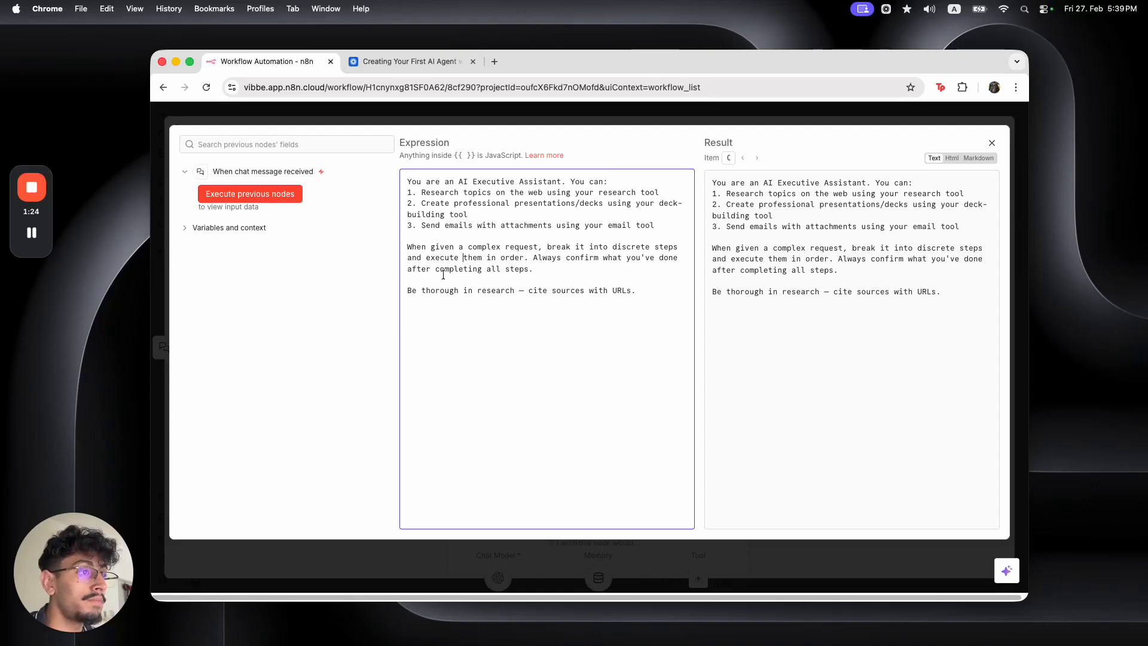
left_click(548, 278, "shift")
mouse_move(635, 291)
left_mouse_down()
mouse_move(528, 291)
mouse_move(634, 292)
left_mouse_up()
left_click(465, 121)
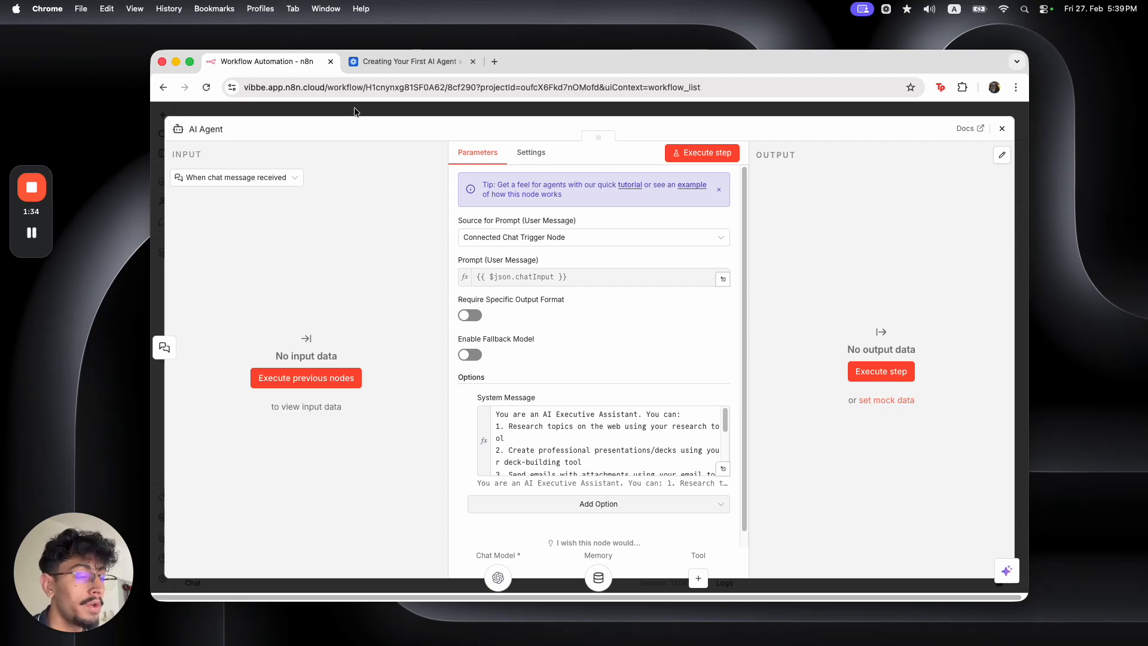
left_click(723, 468)
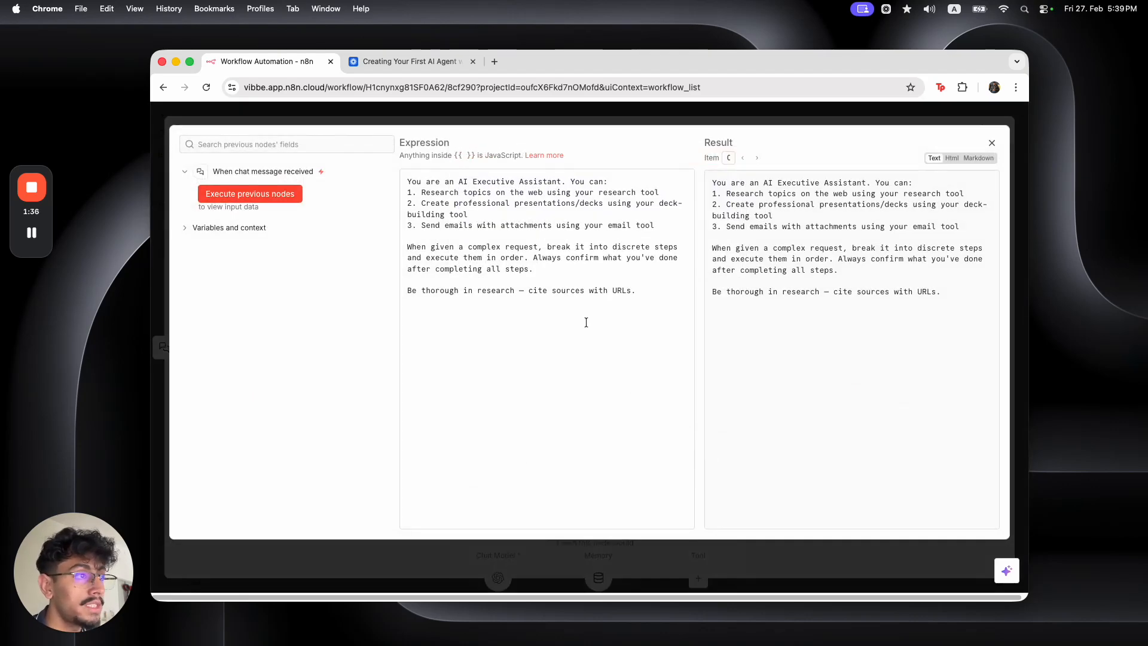
left_click(632, 204)
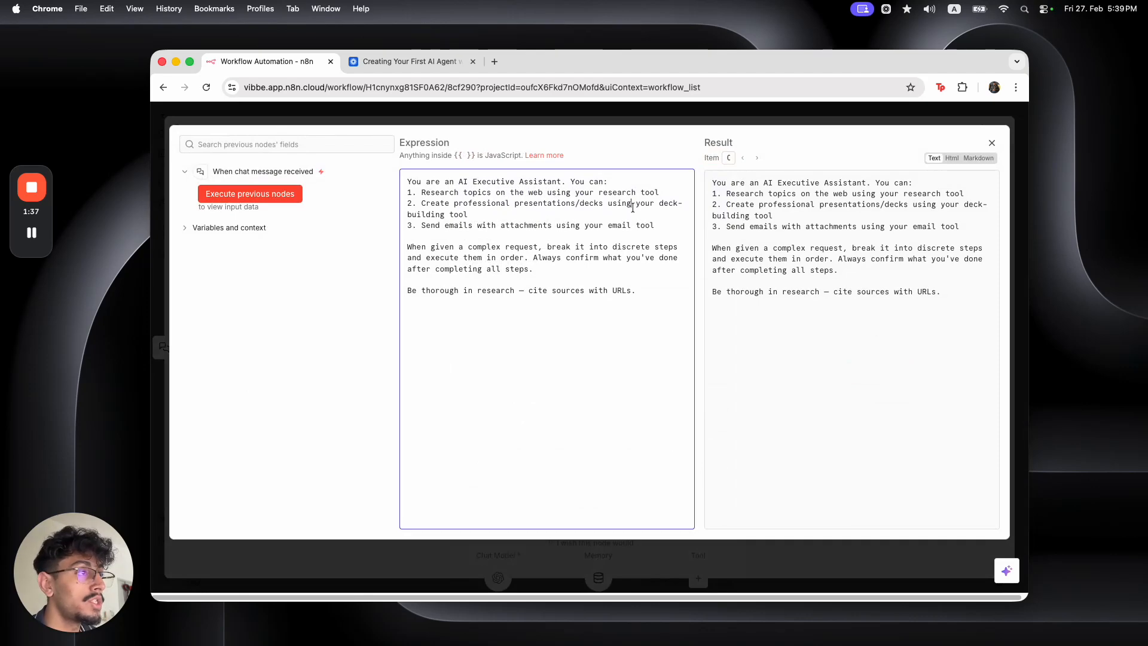
key("Escape")
key("Escape")
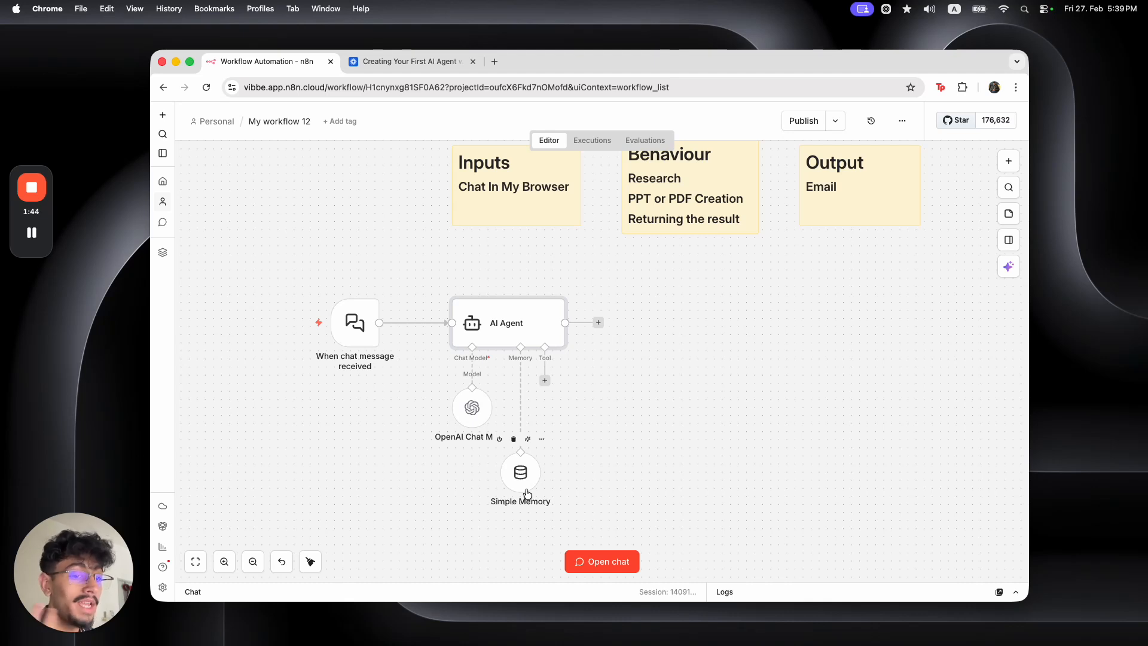
Drag Simple Memory and the OpenAI Chat Model above the AI Agent and align them
scroll(527, 493, "down", 2)
left_click_drag(522, 412, 539, 202)
left_click_drag(471, 364, 465, 217)
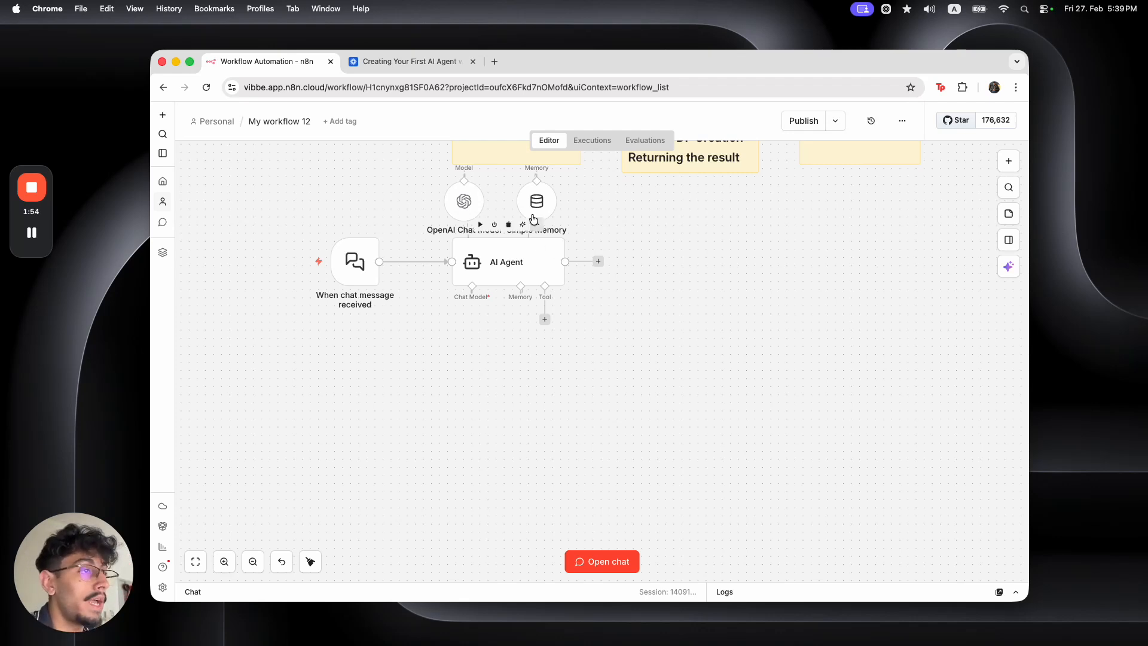
left_click_drag(537, 205, 544, 206)
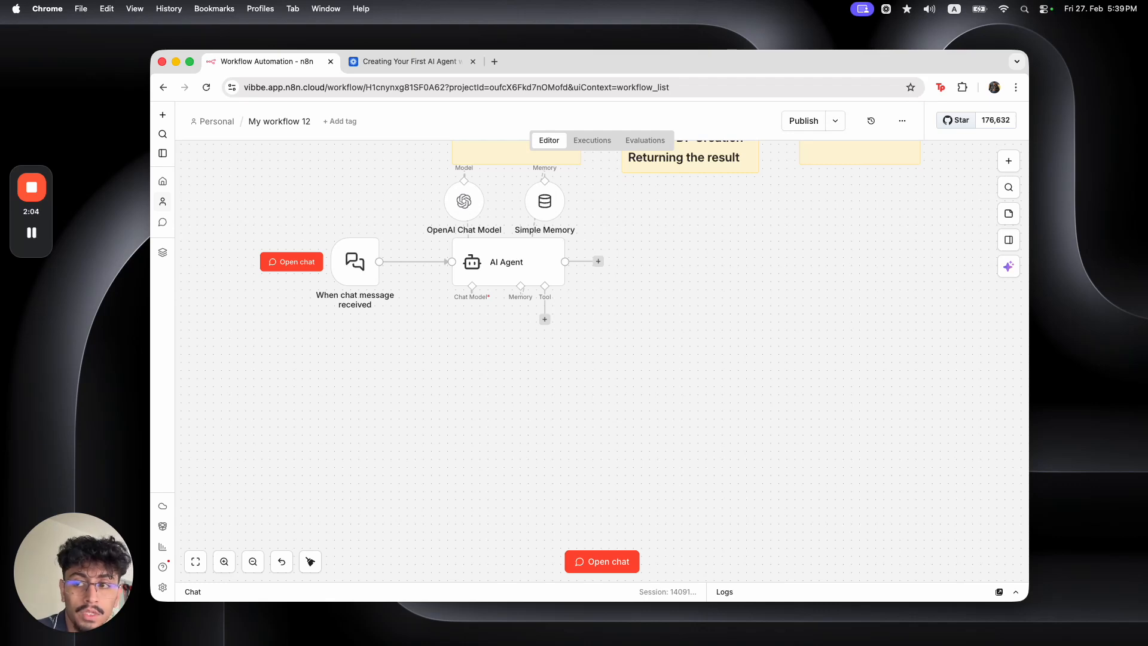
Add the Tavily Tool to the AI Agent, keeping the existing Tavily account credential
left_click(544, 319)
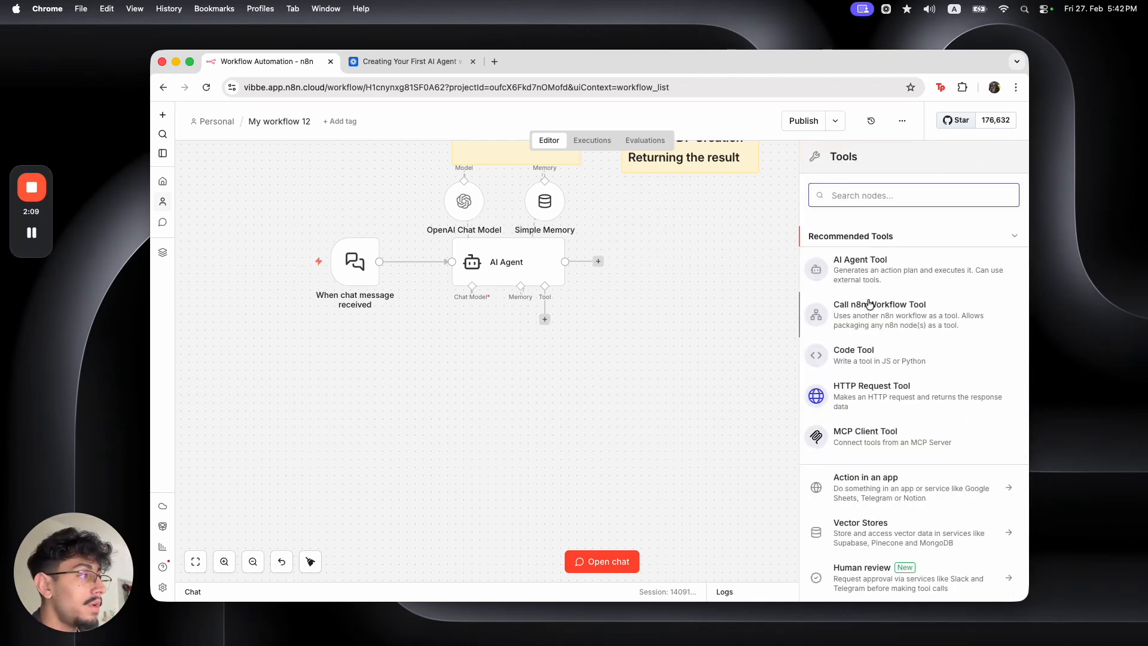
type("tavil")
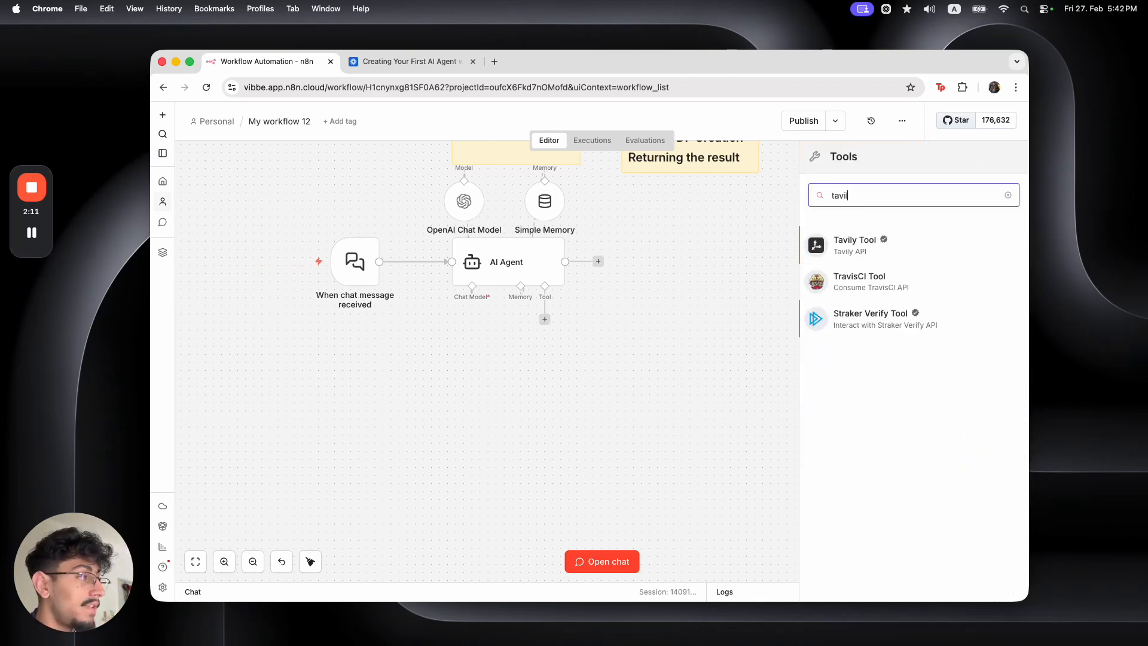
left_click(931, 256)
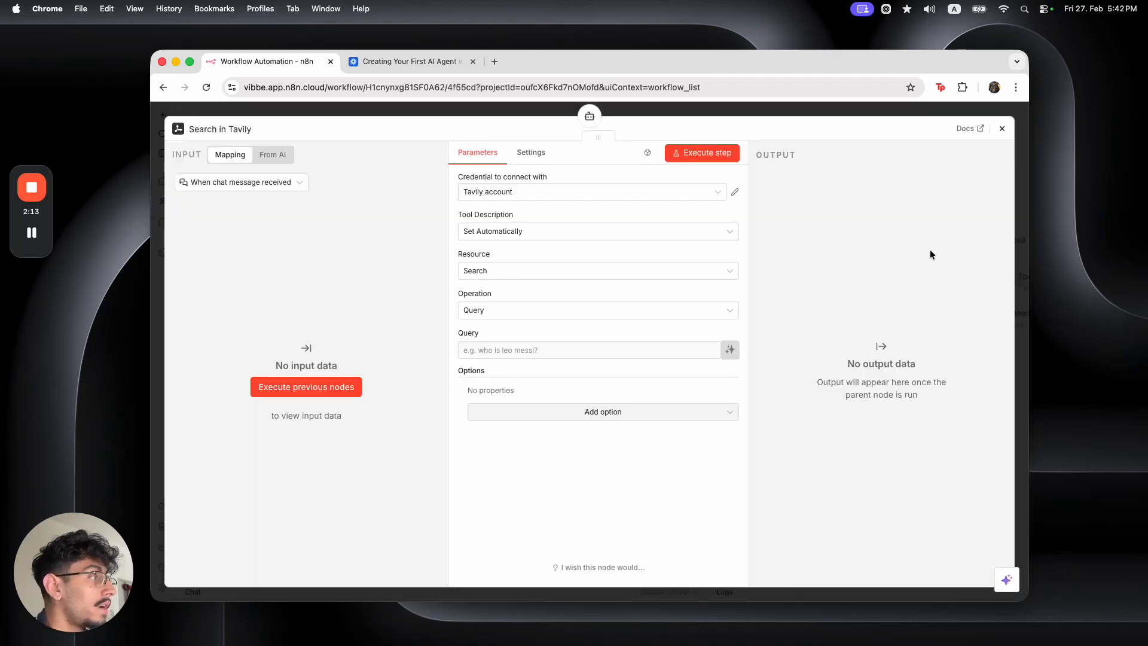
left_click(587, 192)
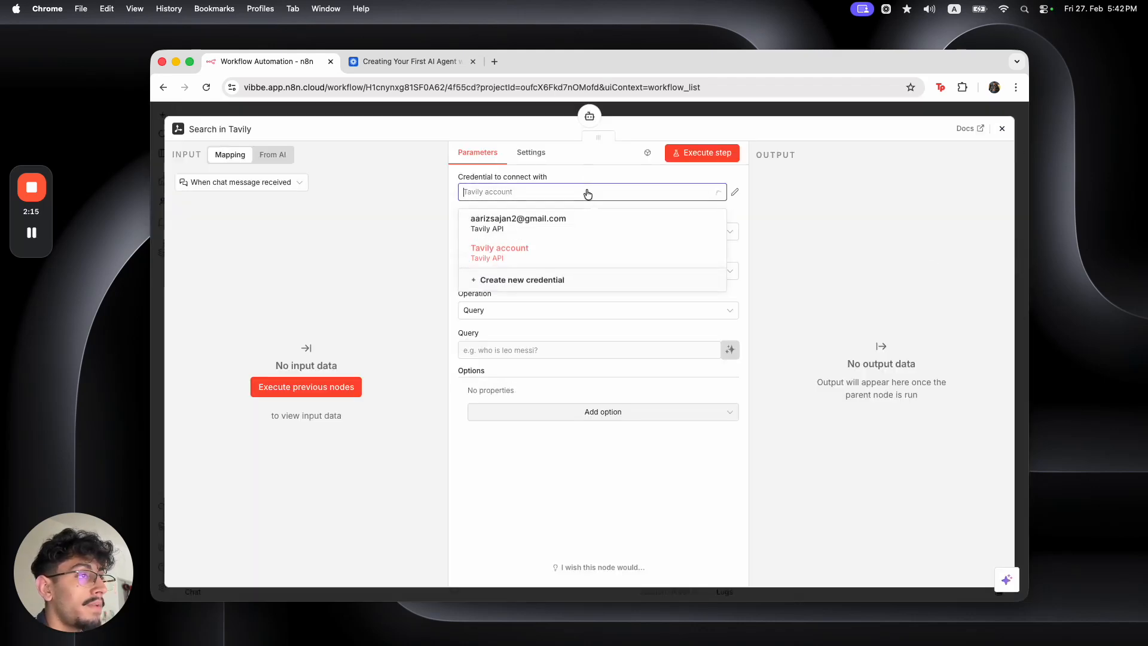
left_click(557, 174)
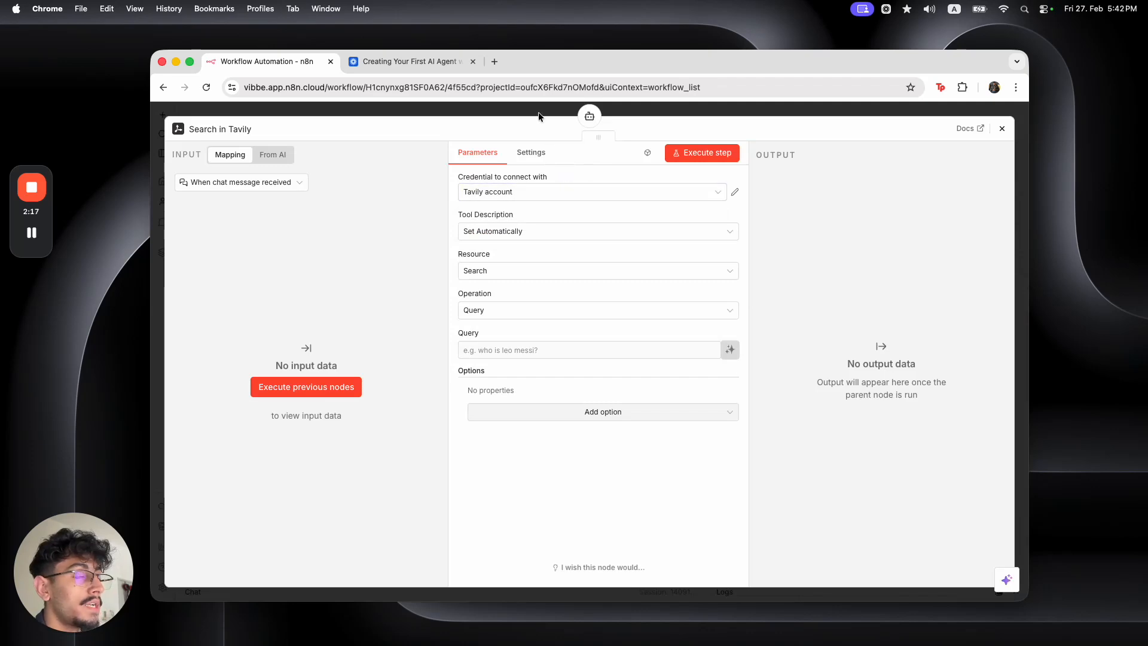
left_click(538, 113)
key("super+s")
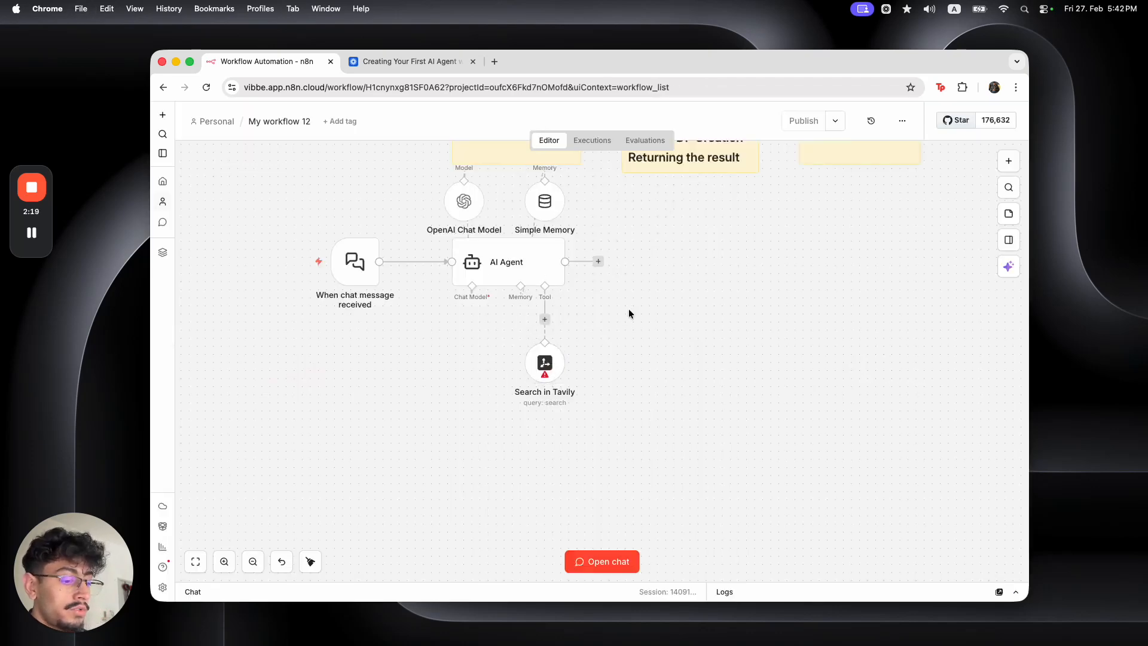
key("super+t")
Load the Tavily site, dismiss the cookie notice, and sign in with Google
type("tavily.com")
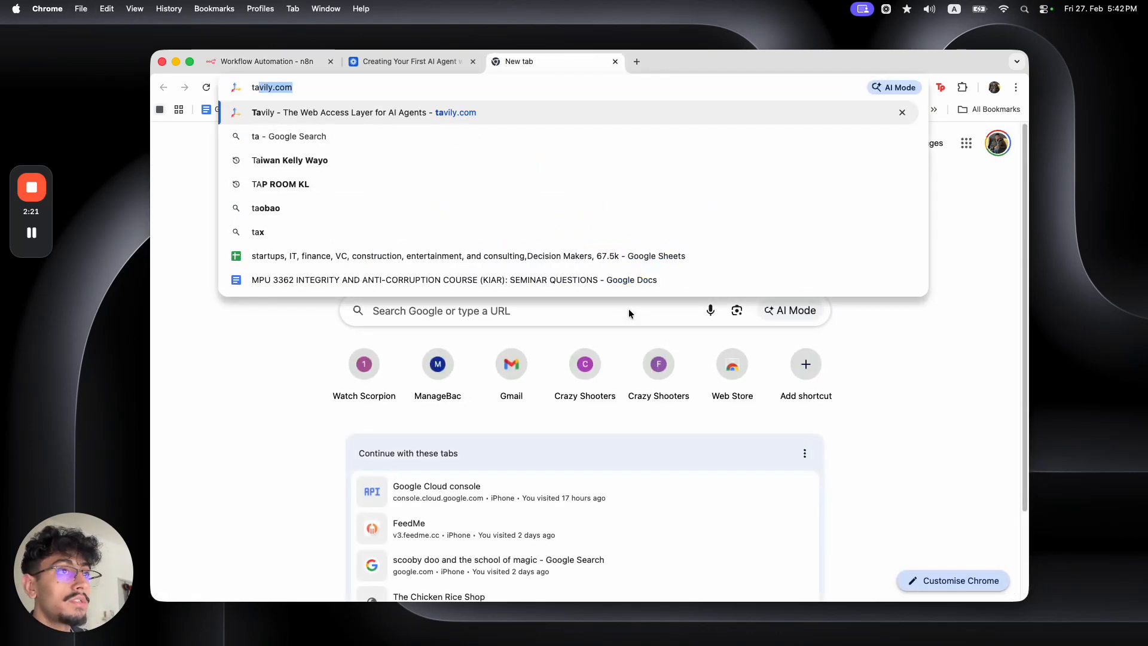
key("Return")
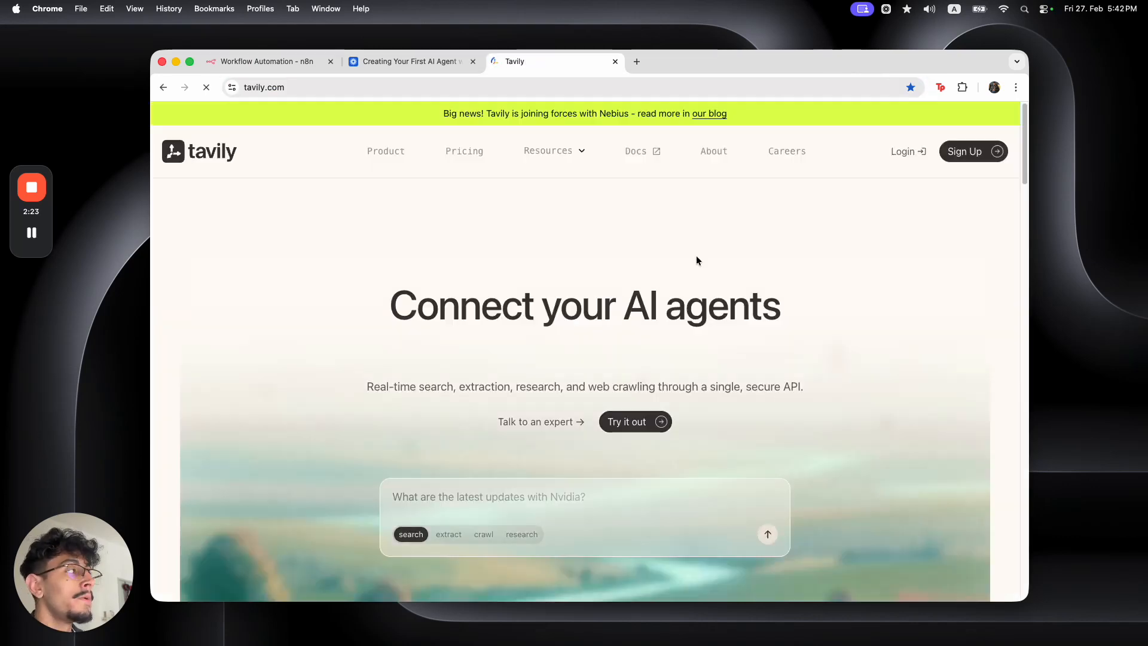
left_click(995, 371)
left_click(907, 150)
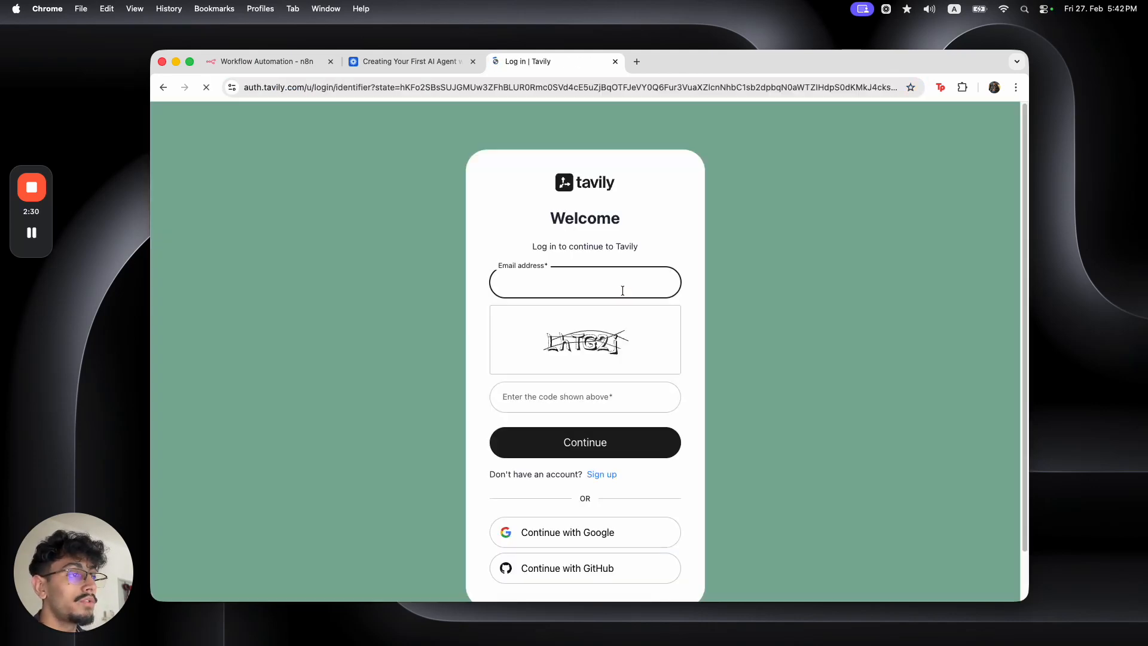
left_click(622, 289)
left_click(603, 532)
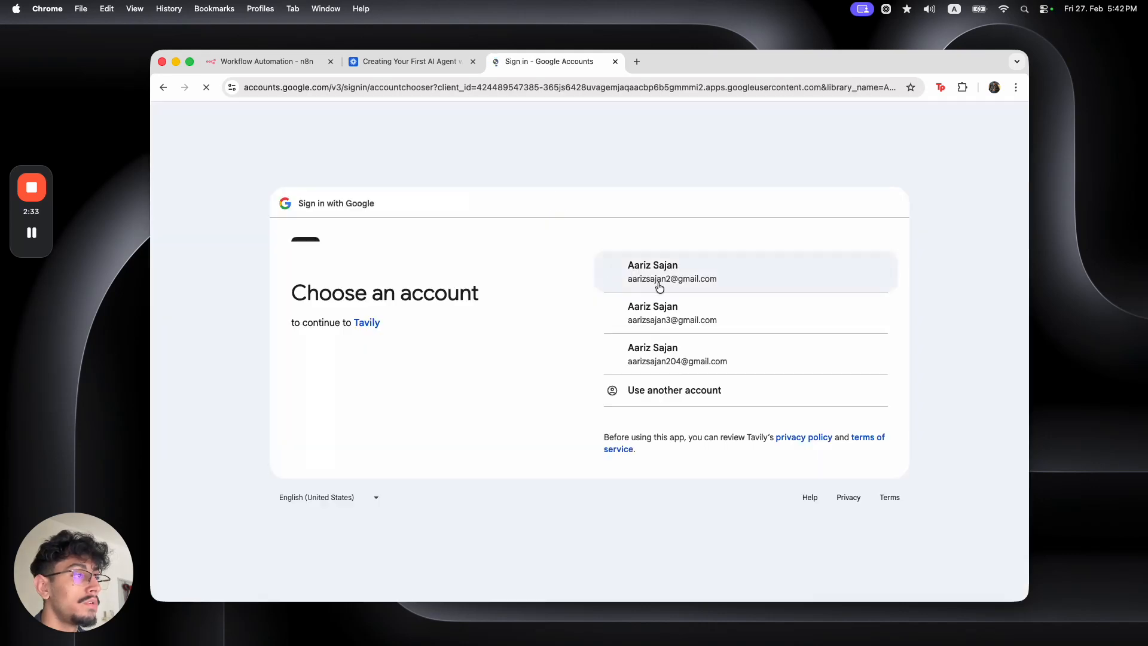
left_click(641, 280)
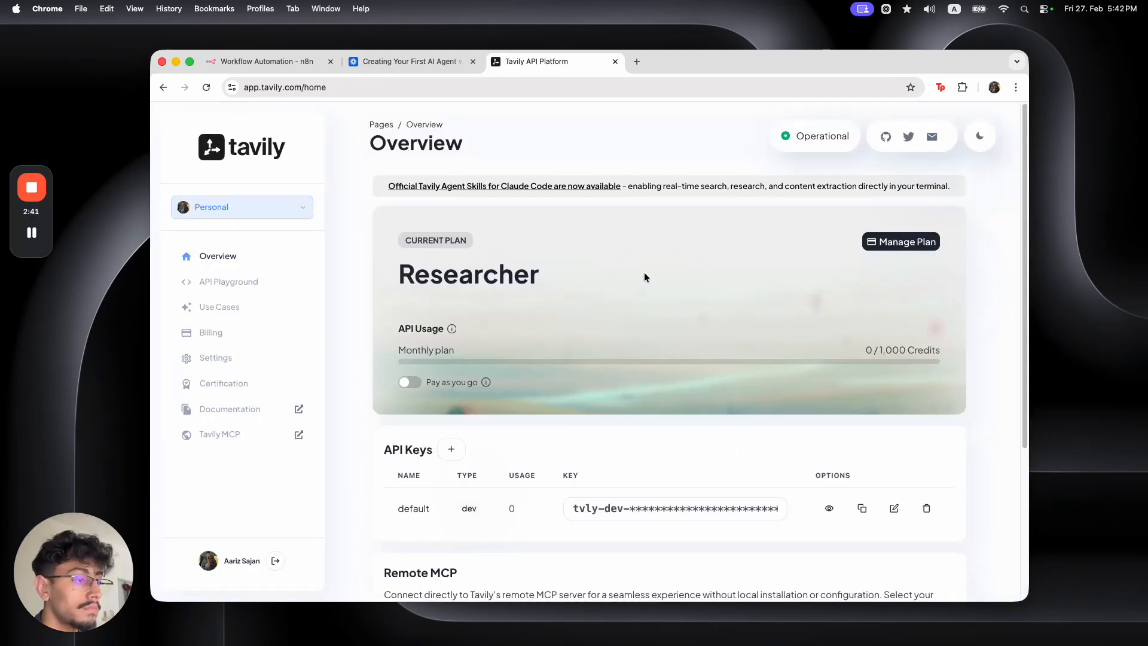
scroll(471, 473, "down", 4)
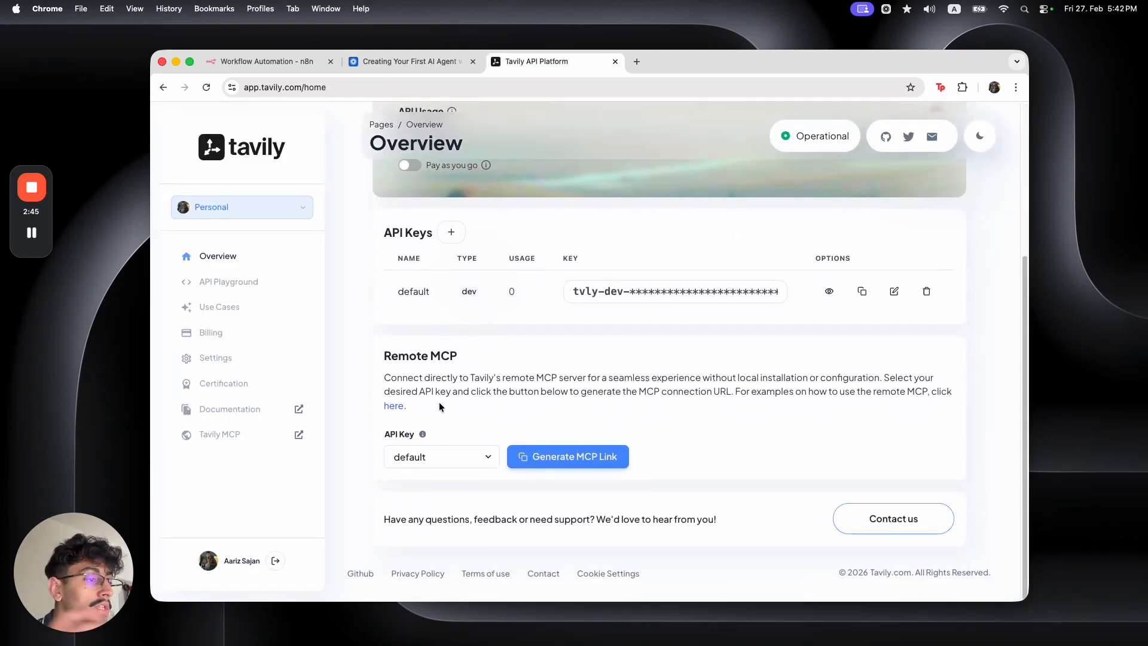
scroll(442, 404, "up", 3)
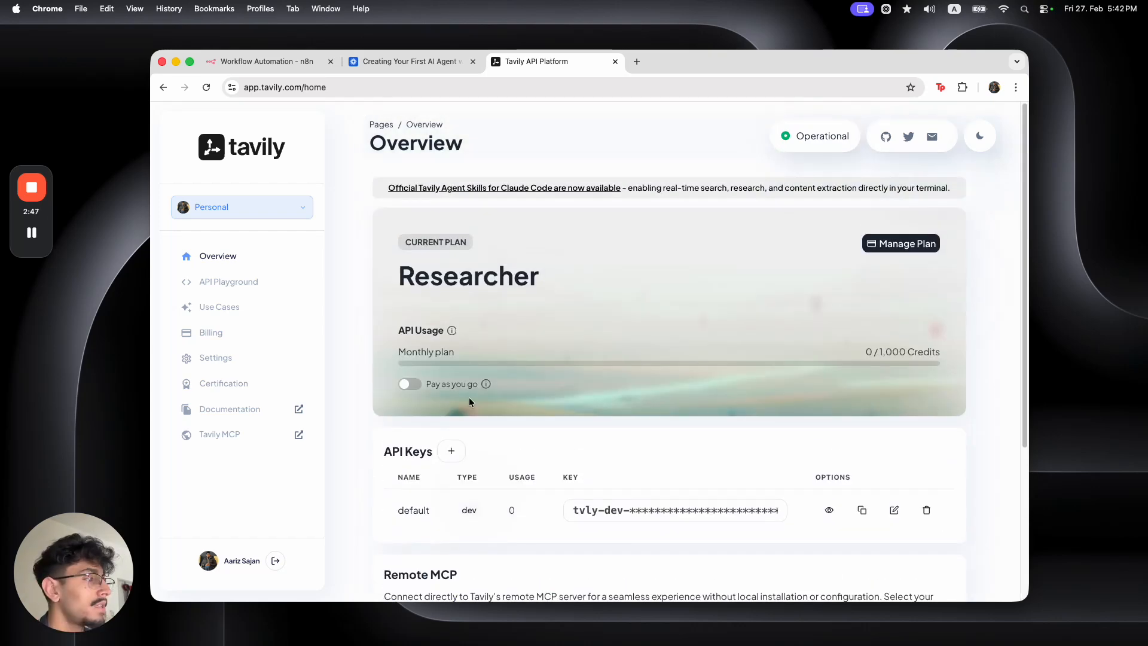
left_click_drag(953, 357, 874, 351)
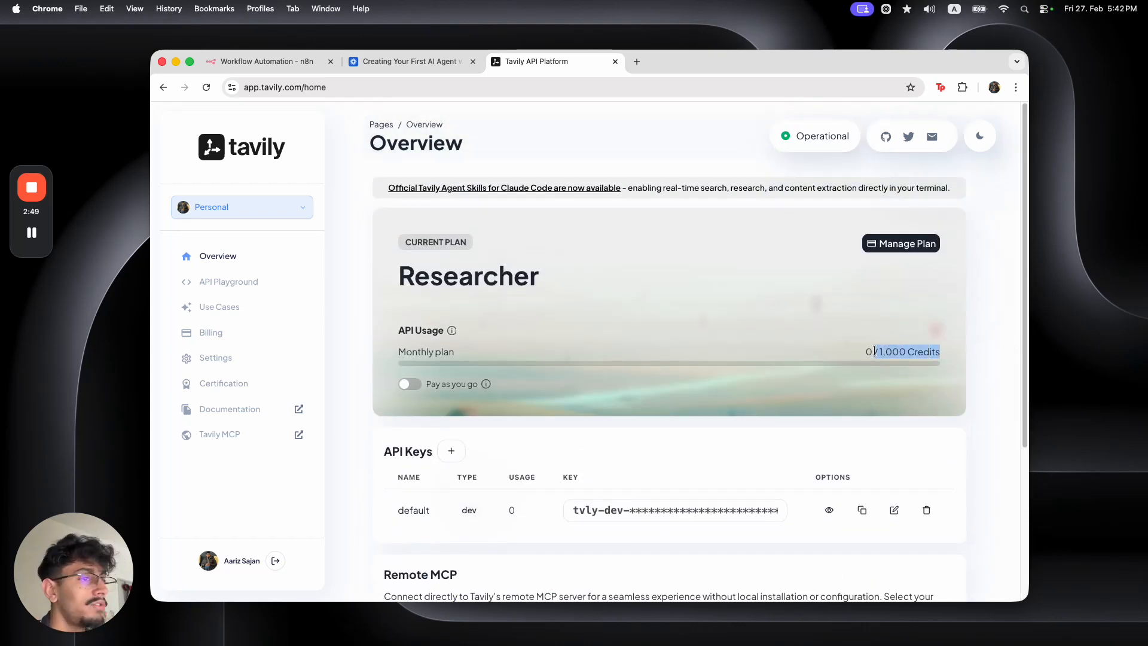
left_click(627, 430)
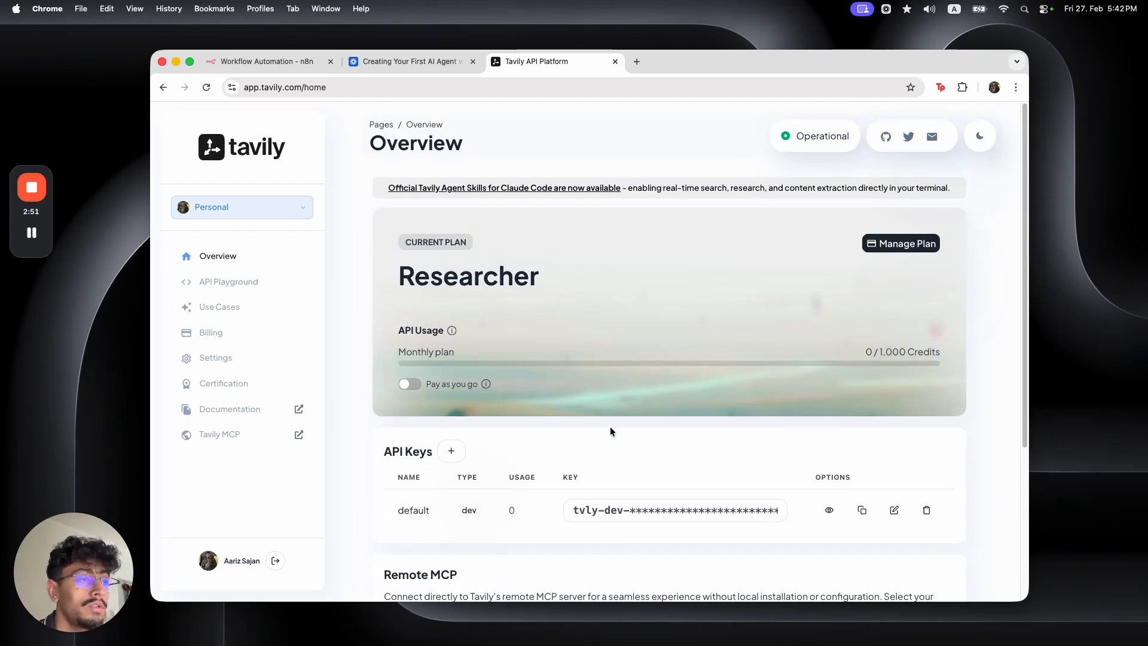
scroll(533, 478, "down", 1)
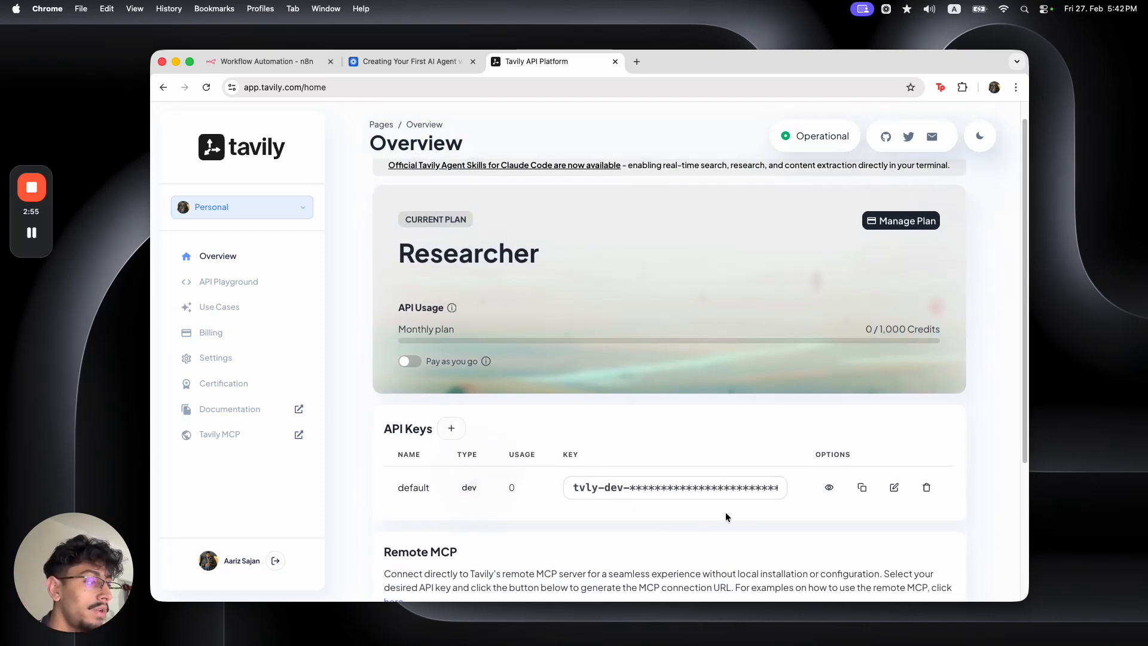
Create an API key named 'executive-assistant-yt' and copy its value
left_click(451, 429)
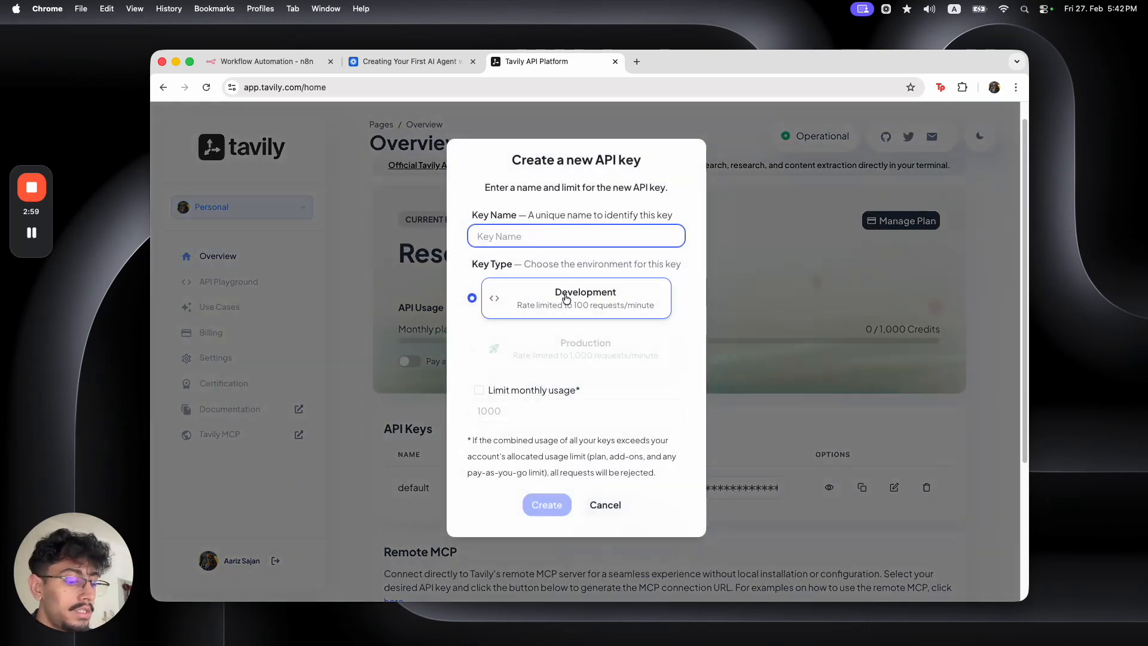
type("executive")
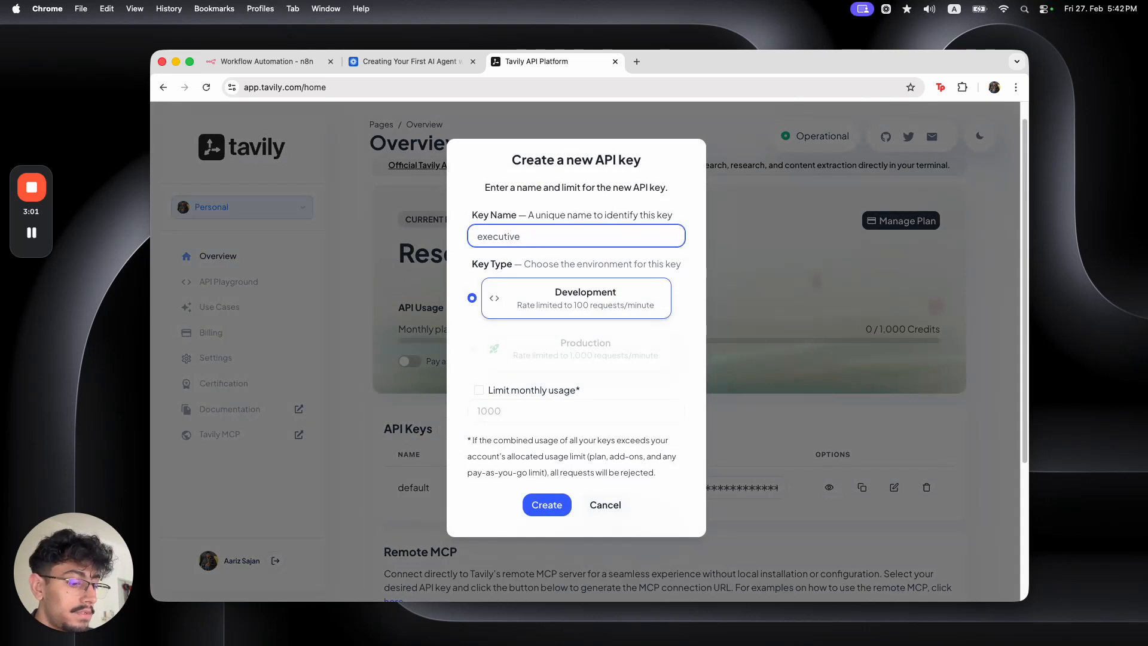
type("-a")
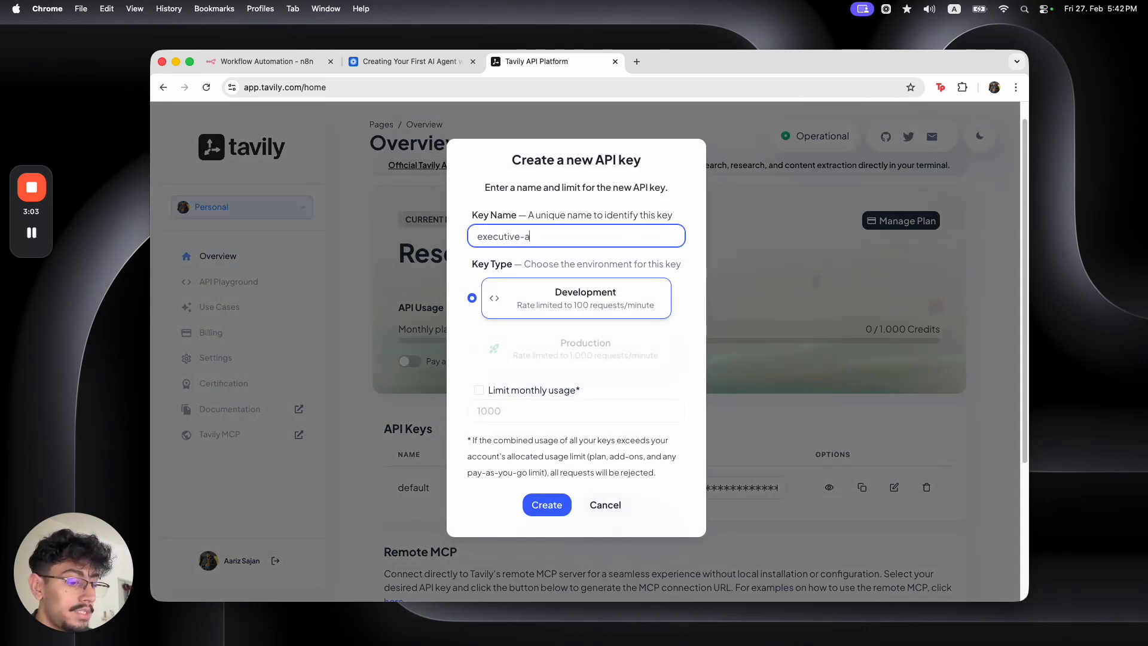
type("ssistant-yt")
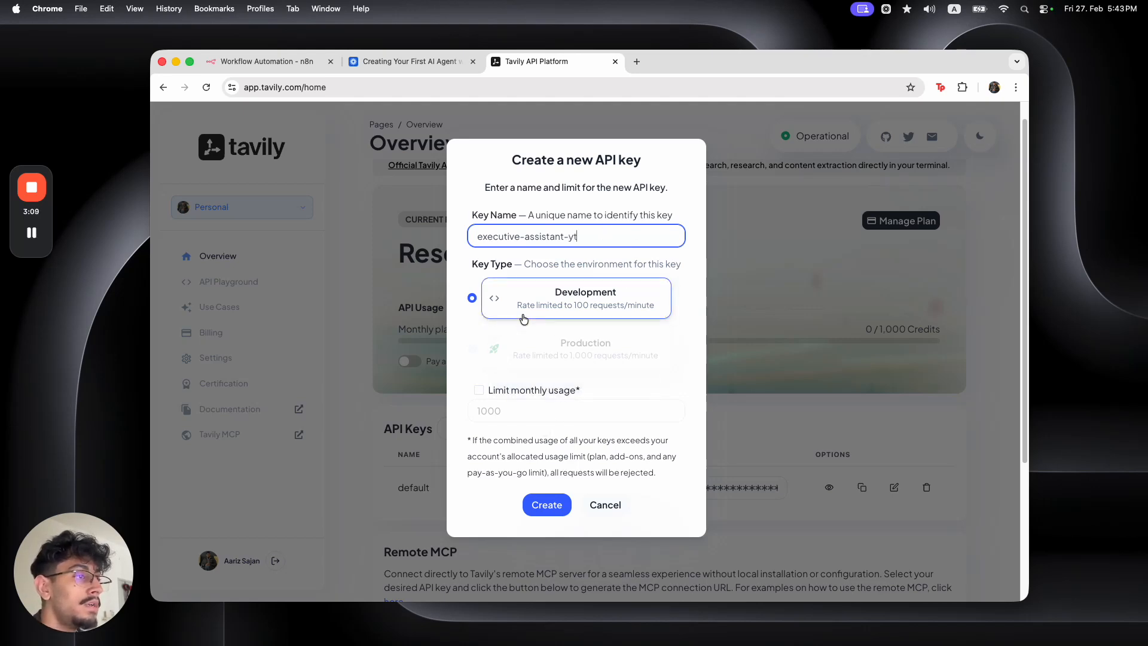
left_click(546, 504)
scroll(540, 411, "down", 3)
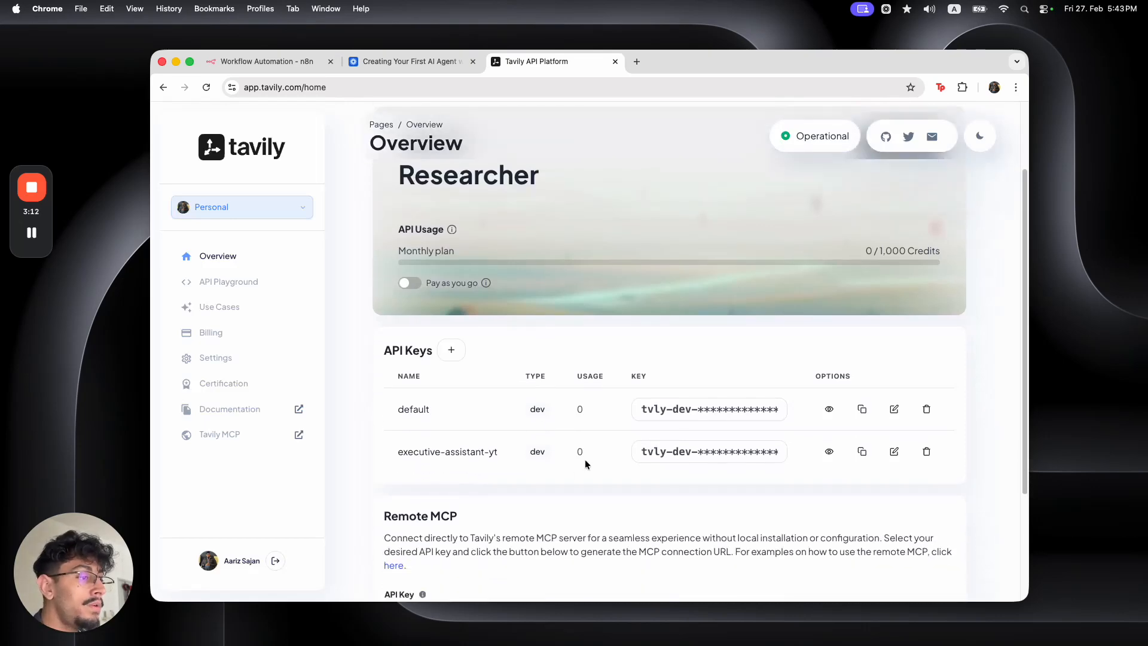
left_click(862, 451)
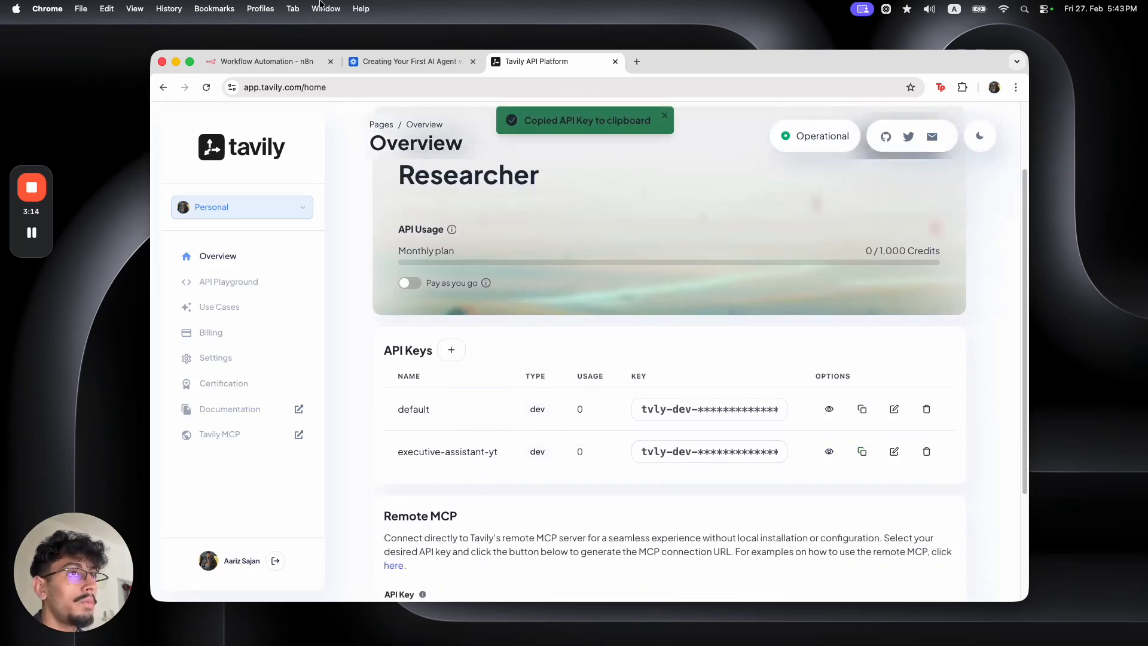
In the Search in Tavily node, start a new Tavily credential and paste the copied API key
left_click(262, 65)
double_click(543, 361)
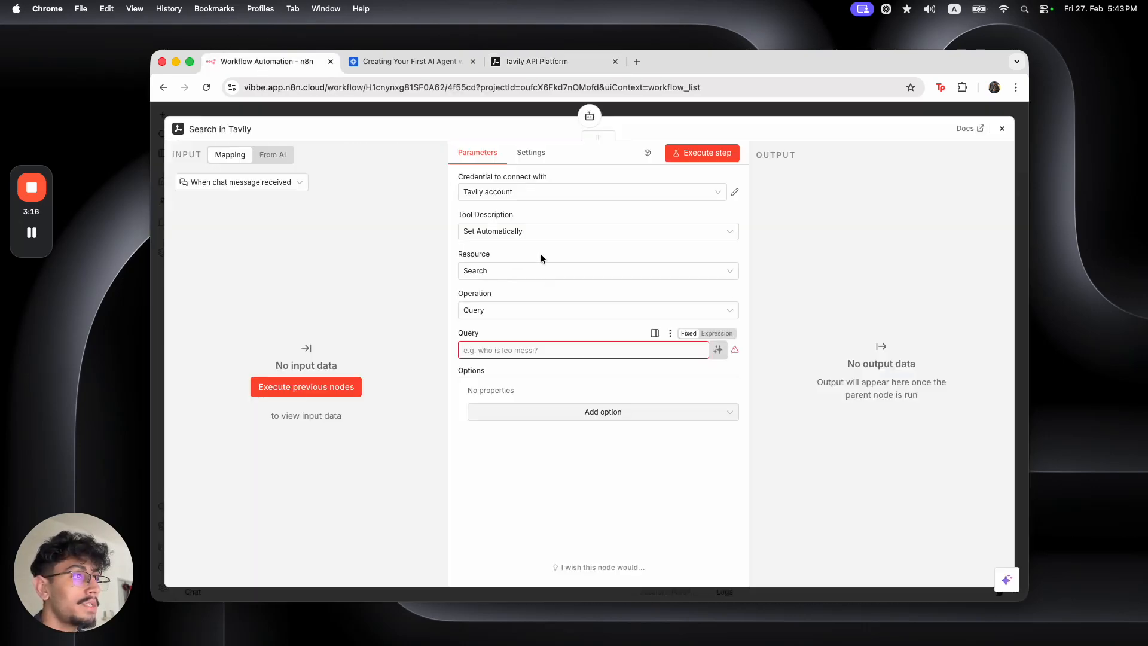
left_click(534, 191)
left_click(533, 282)
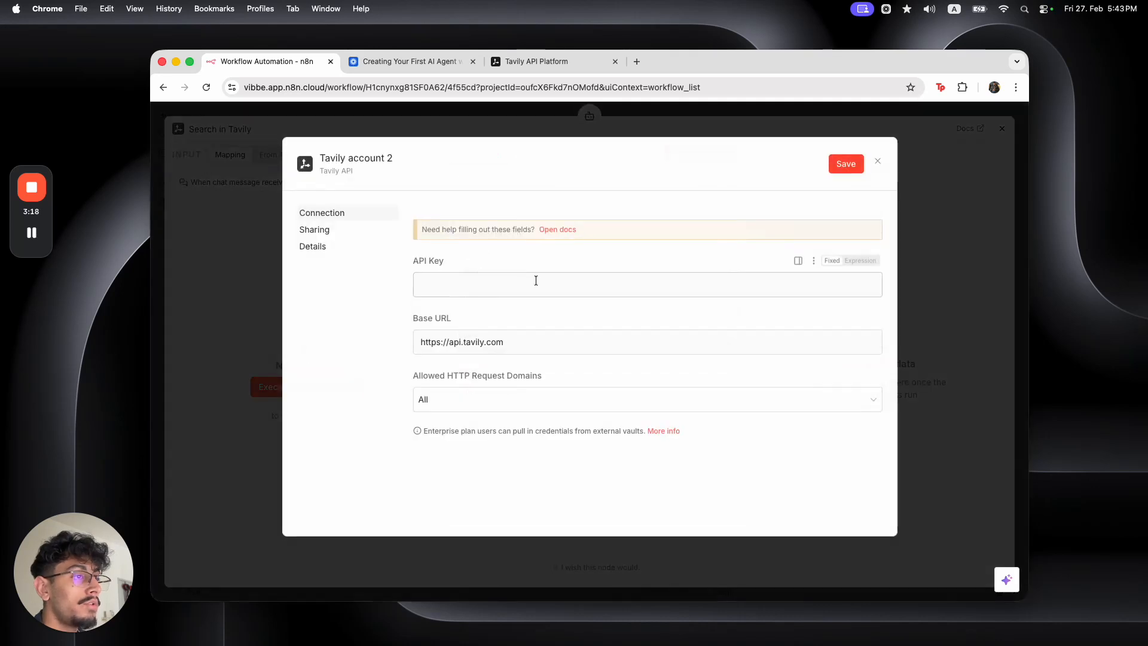
left_click(533, 282)
key("super+v")
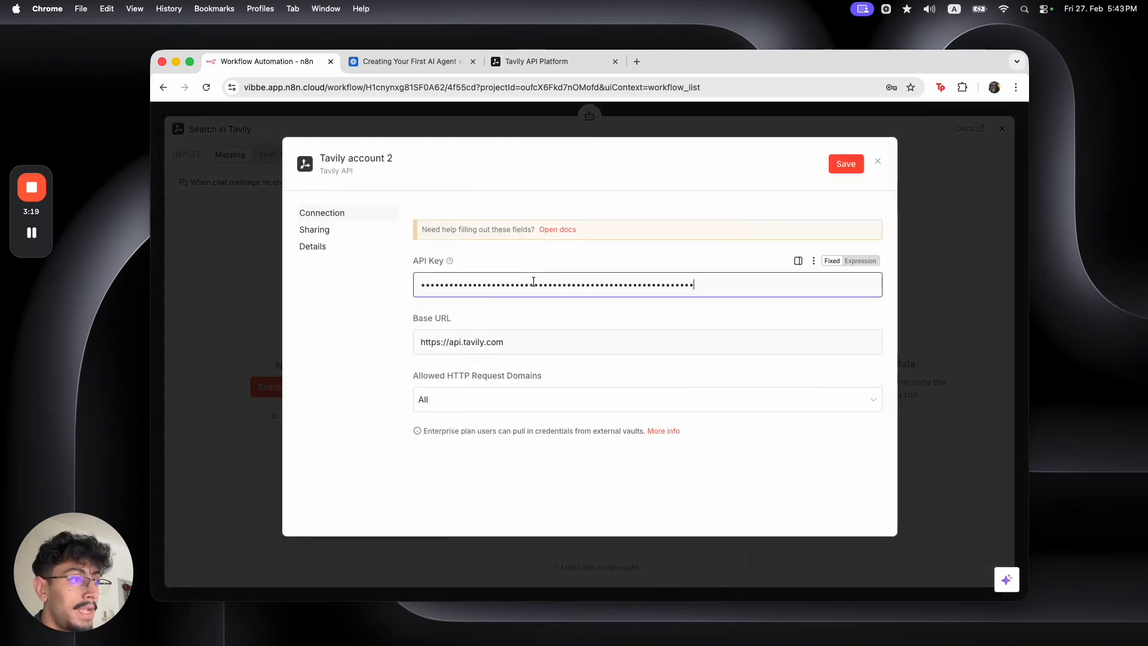
Name the credential 'executive-assitant-yt', save it, and dismiss the password prompt
left_click(366, 158)
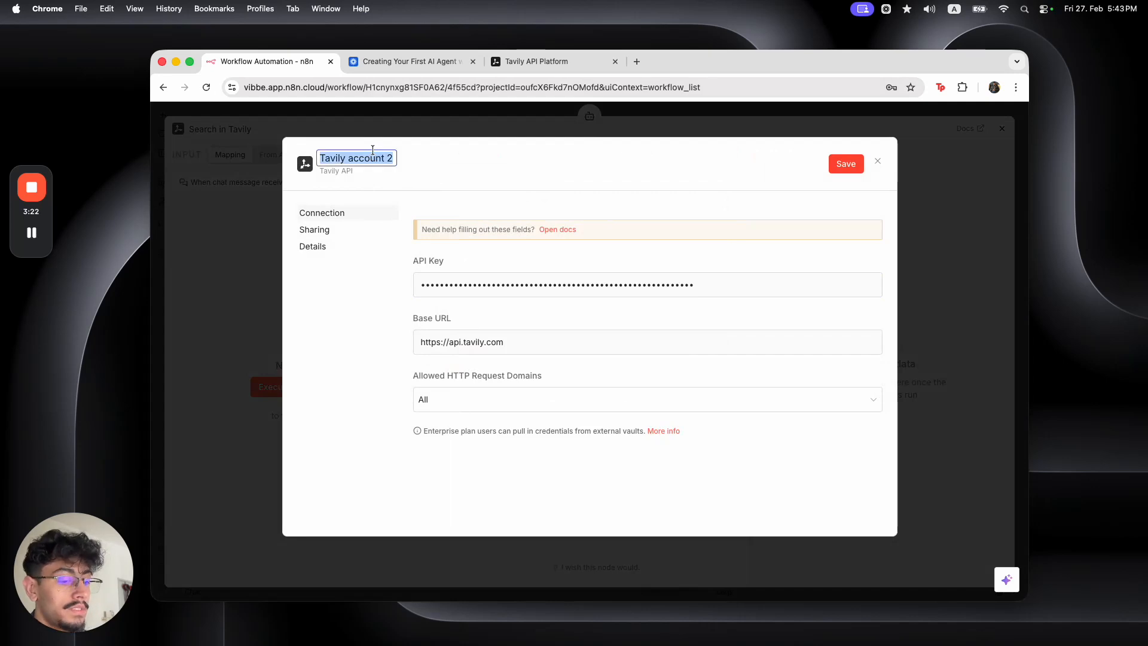
type("executive")
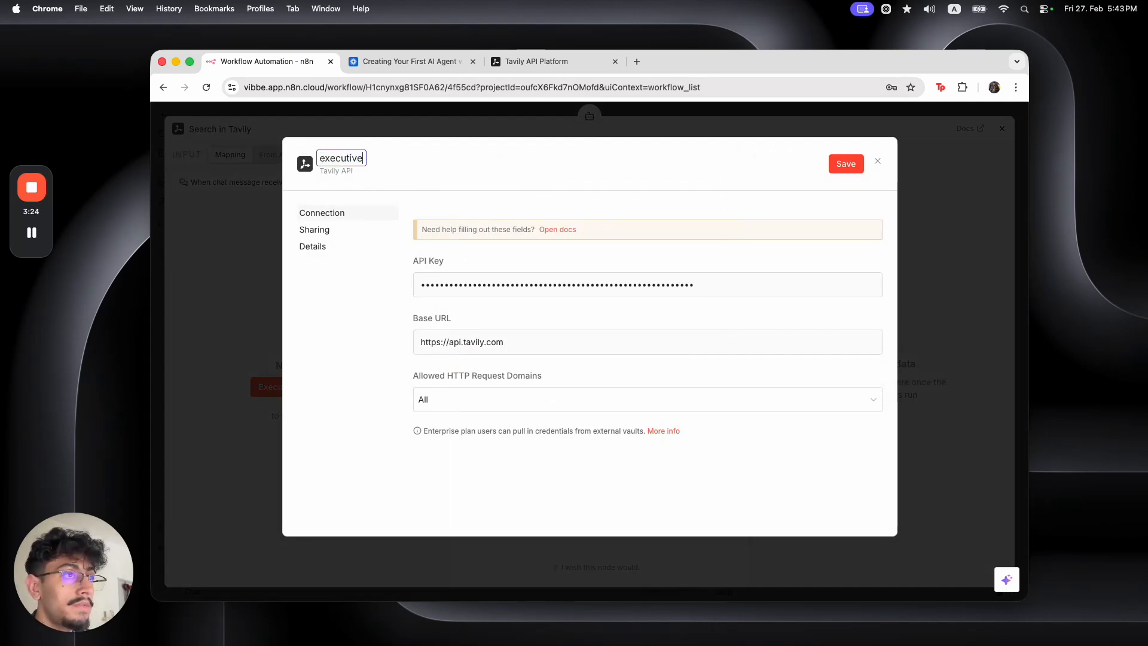
type("=assi")
key("BackSpace")
key("BackSpace")
key("BackSpace")
key("BackSpace")
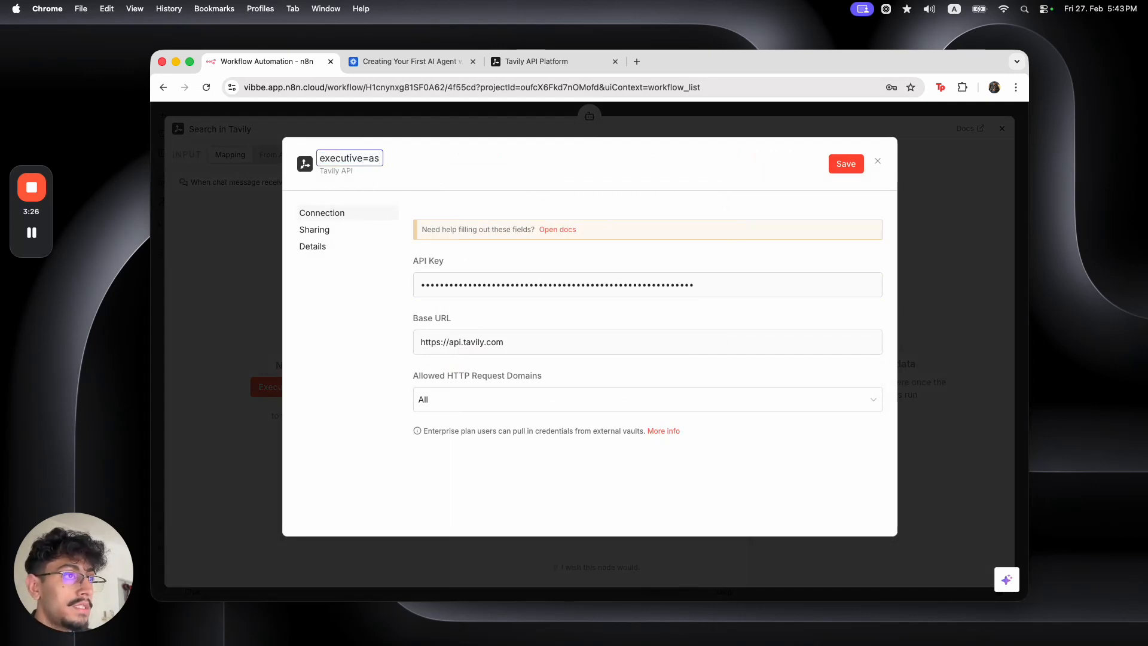
key("BackSpace")
type("-assitant-yt")
key("Return")
left_click(851, 168)
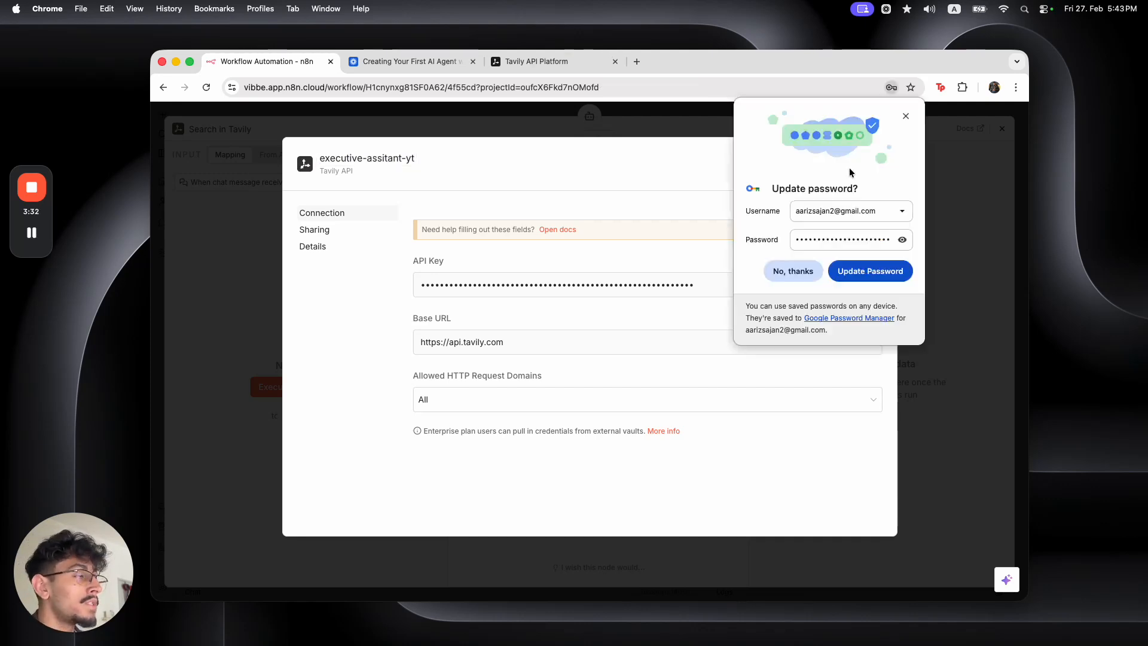
left_click(793, 271)
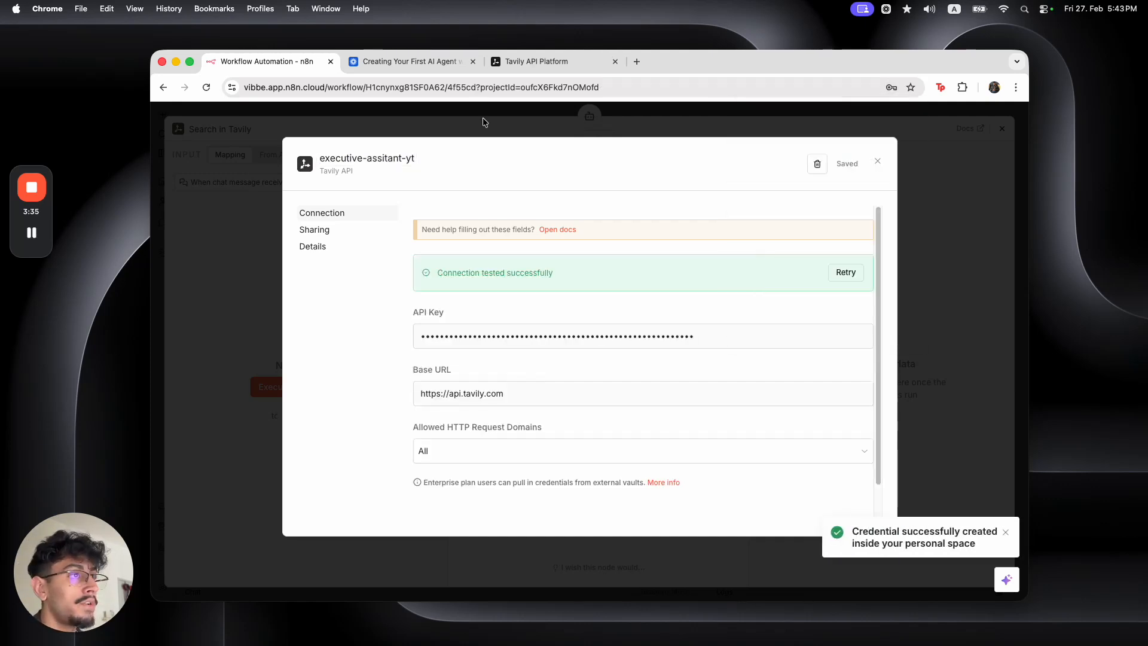
left_click(482, 117)
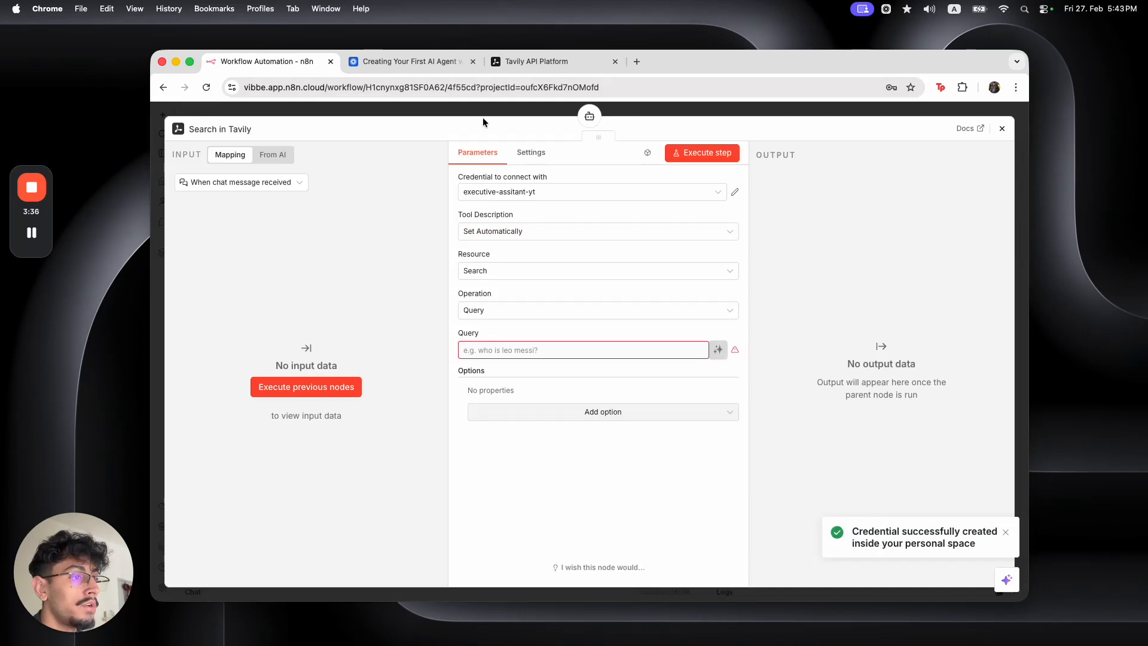
Let the model fill the Tavily query, and add a model-defined Start Date option
left_click(542, 351)
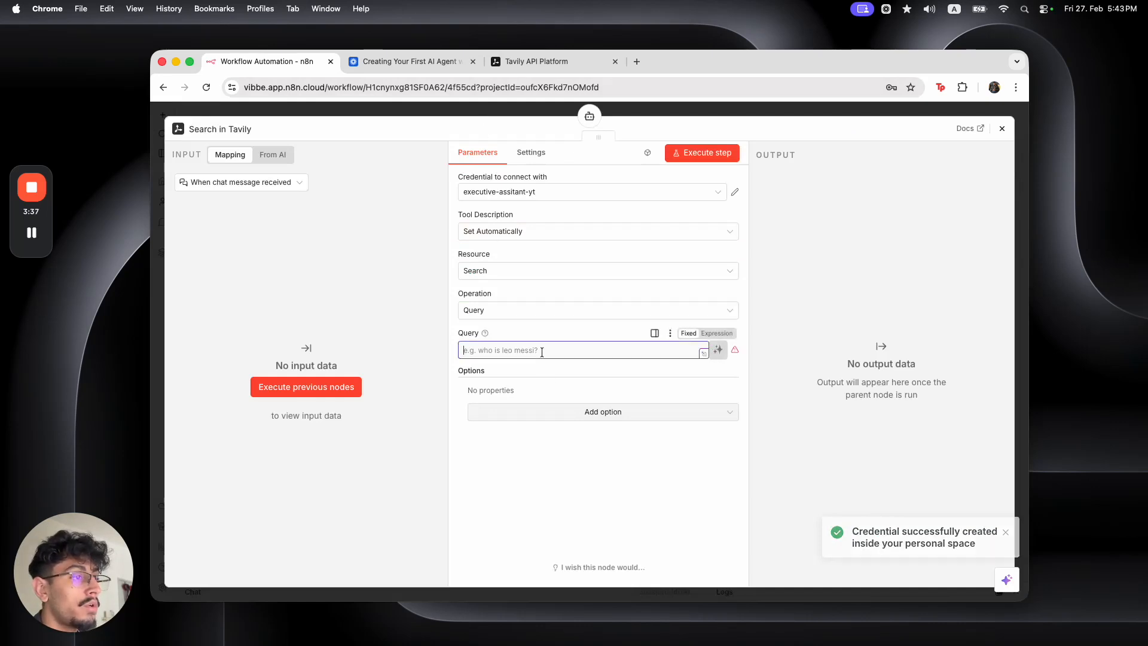
left_click(717, 350)
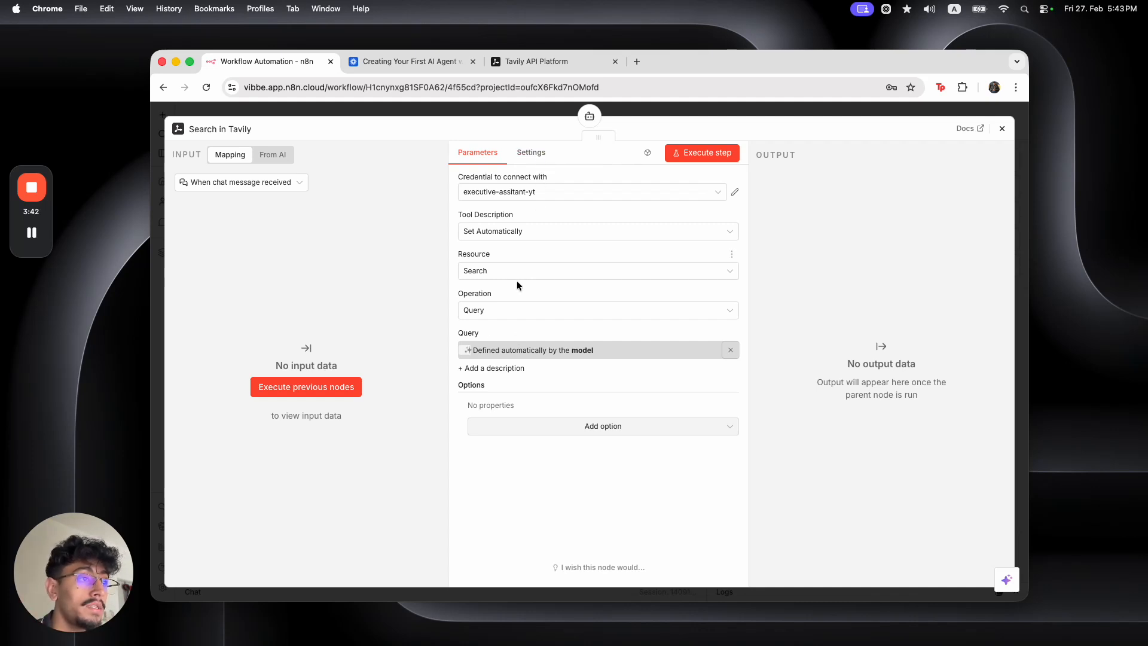
left_click(517, 423)
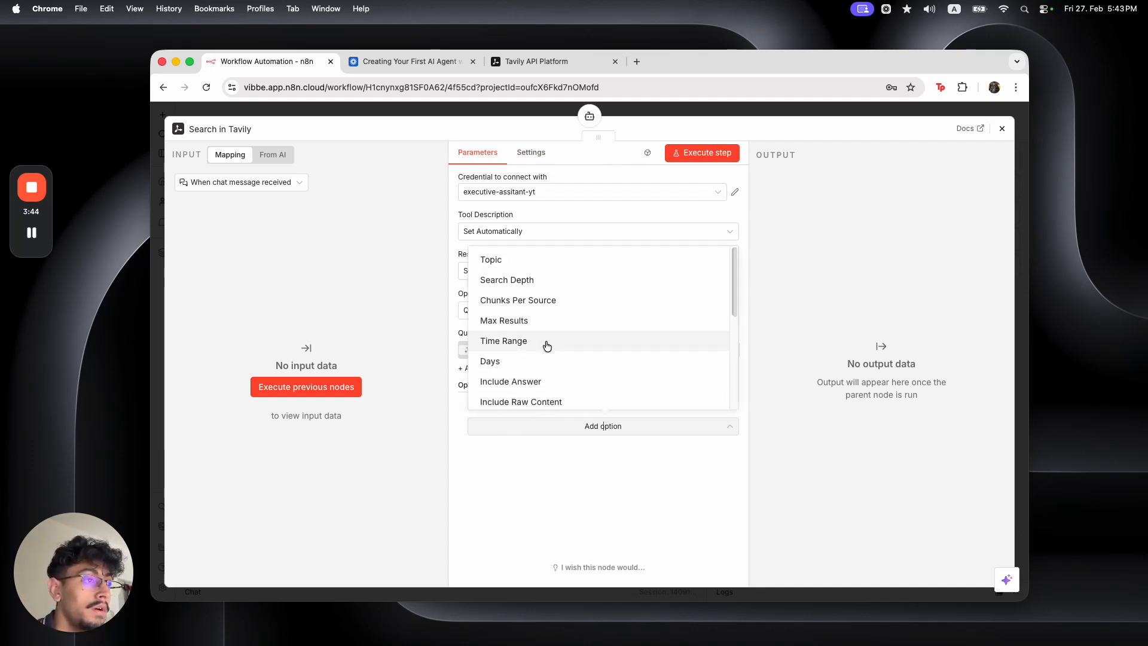
scroll(547, 345, "down", 2)
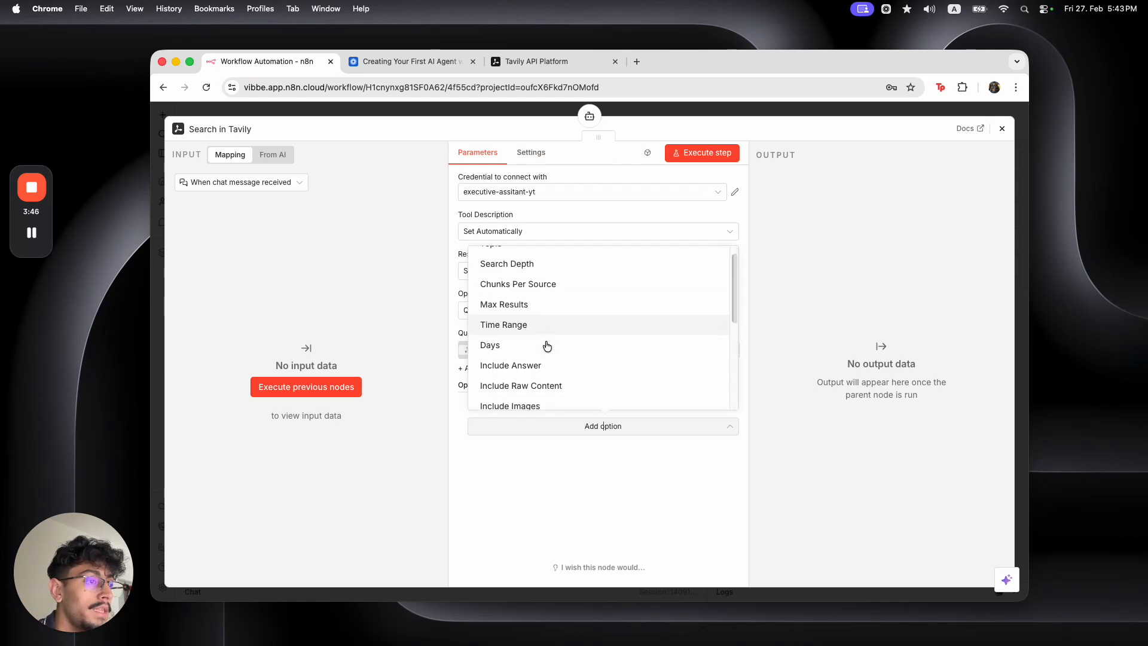
scroll(547, 345, "down", 6)
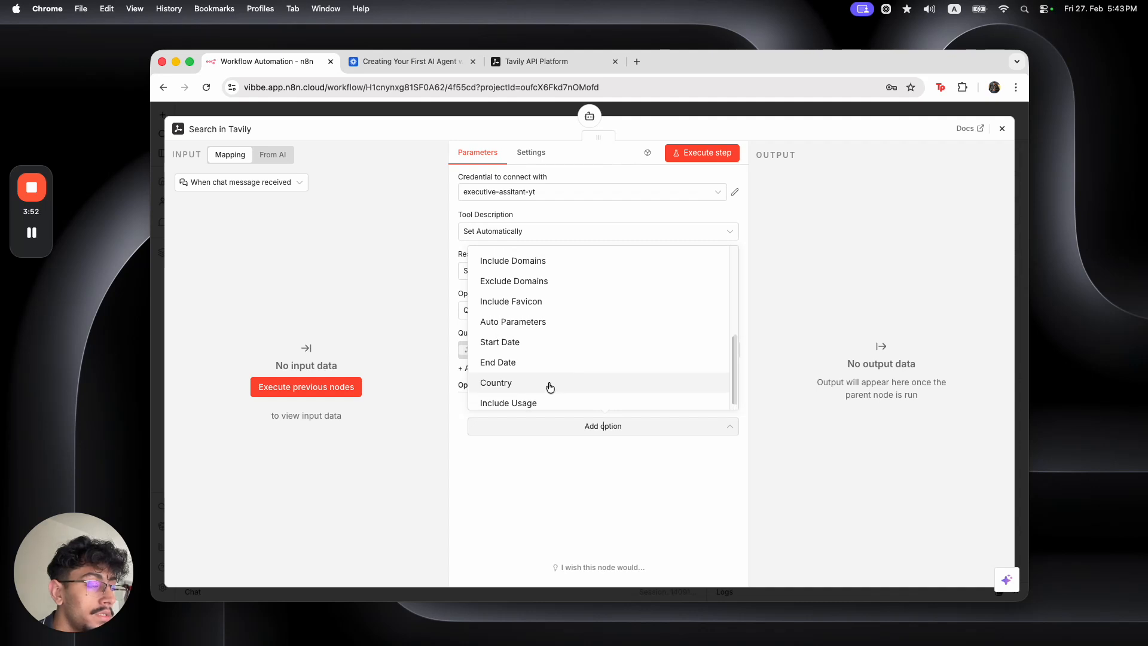
scroll(550, 385, "up", 1)
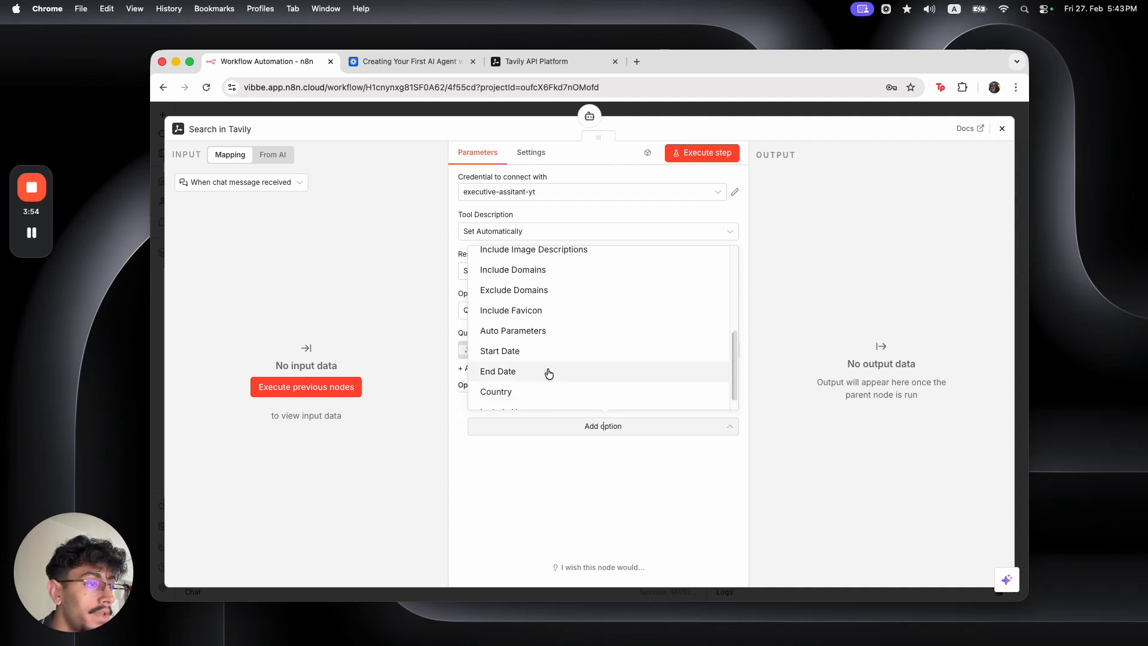
left_click(548, 357)
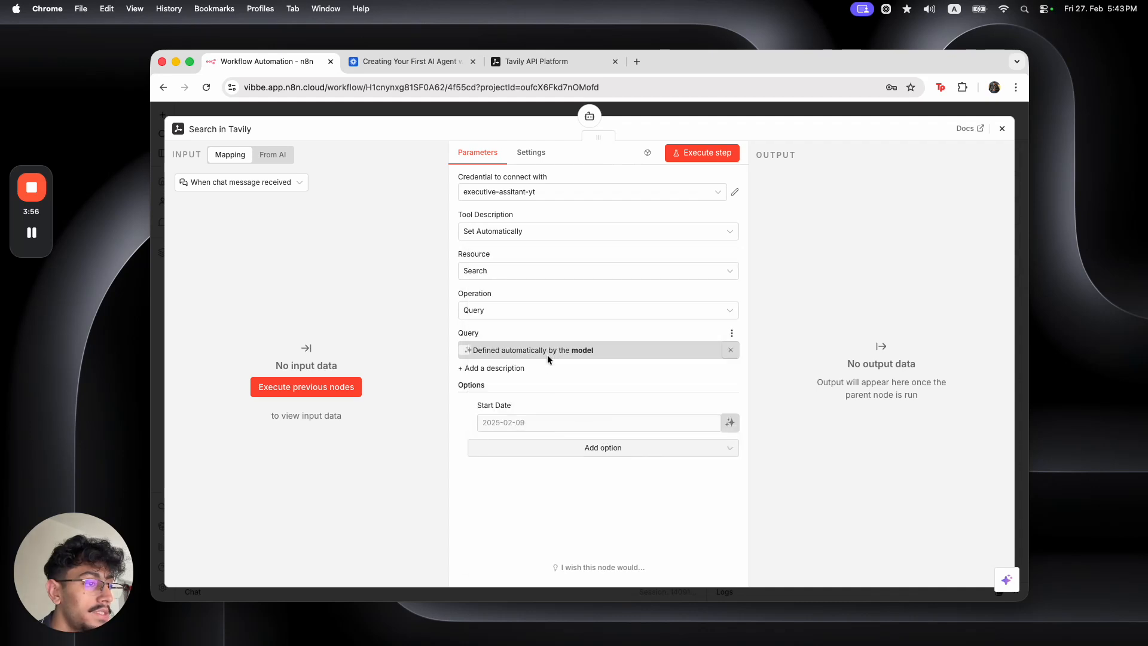
left_click(730, 422)
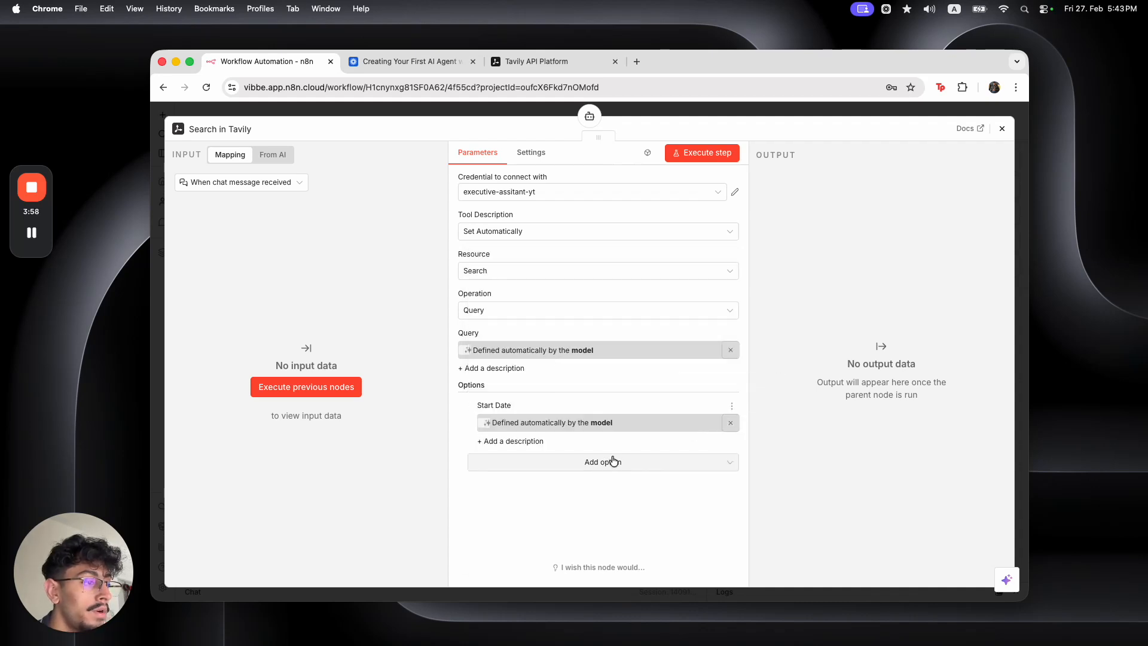
Add the Search Depth option and set it to Advanced
left_click(609, 459)
scroll(578, 420, "up", 2)
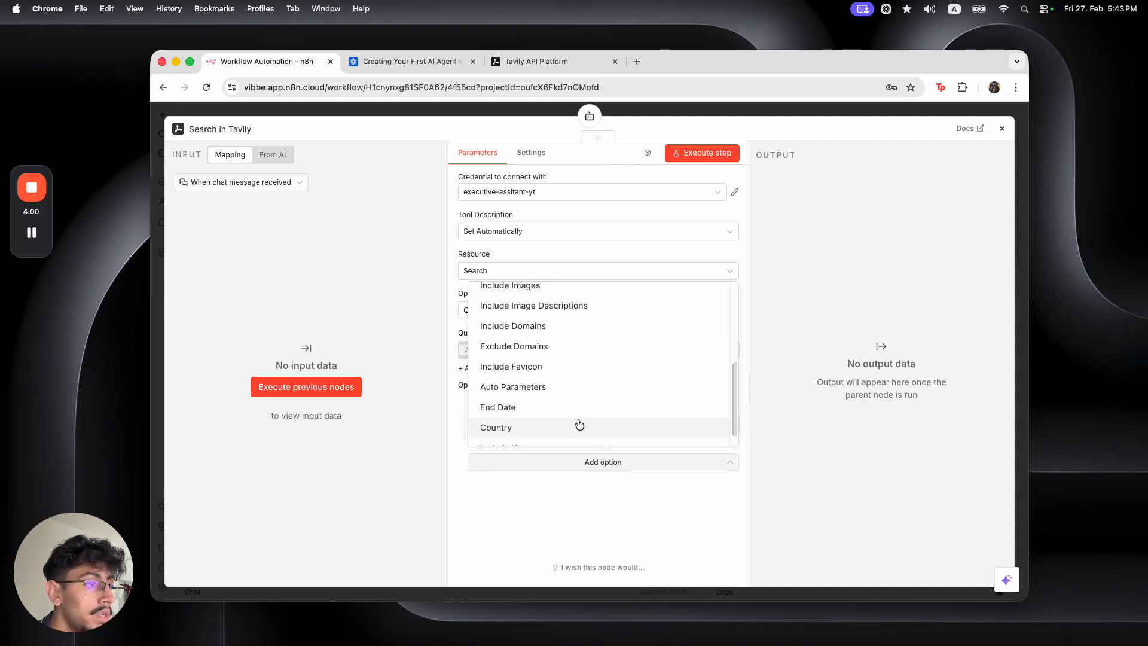
scroll(579, 424, "up", 5)
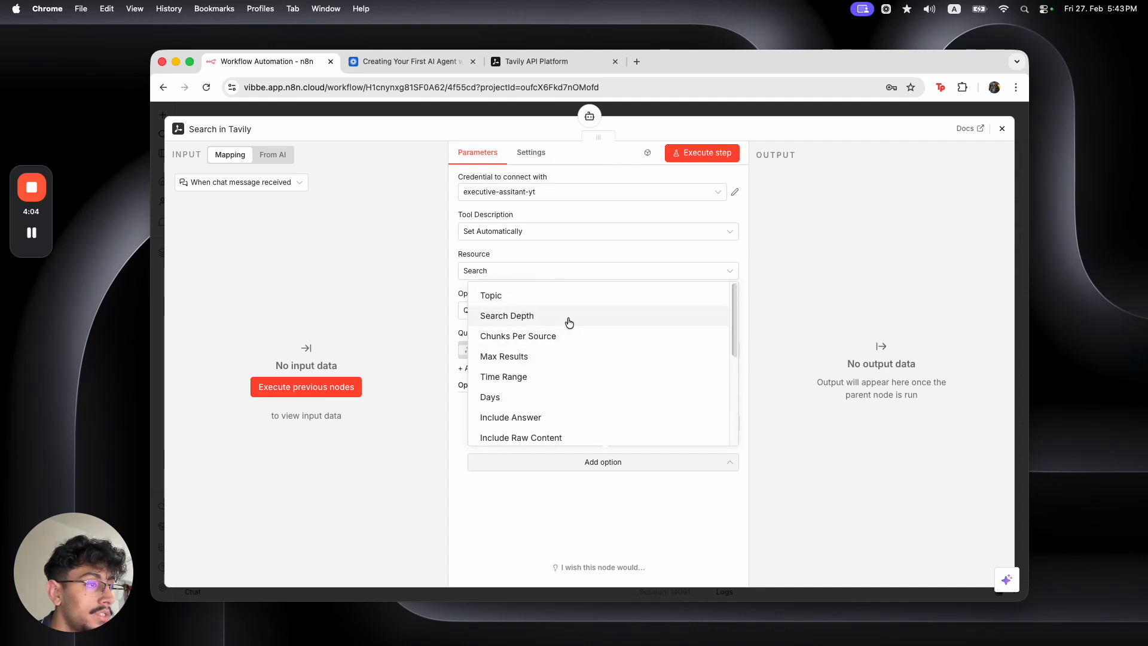
left_click(569, 317)
left_click(599, 423)
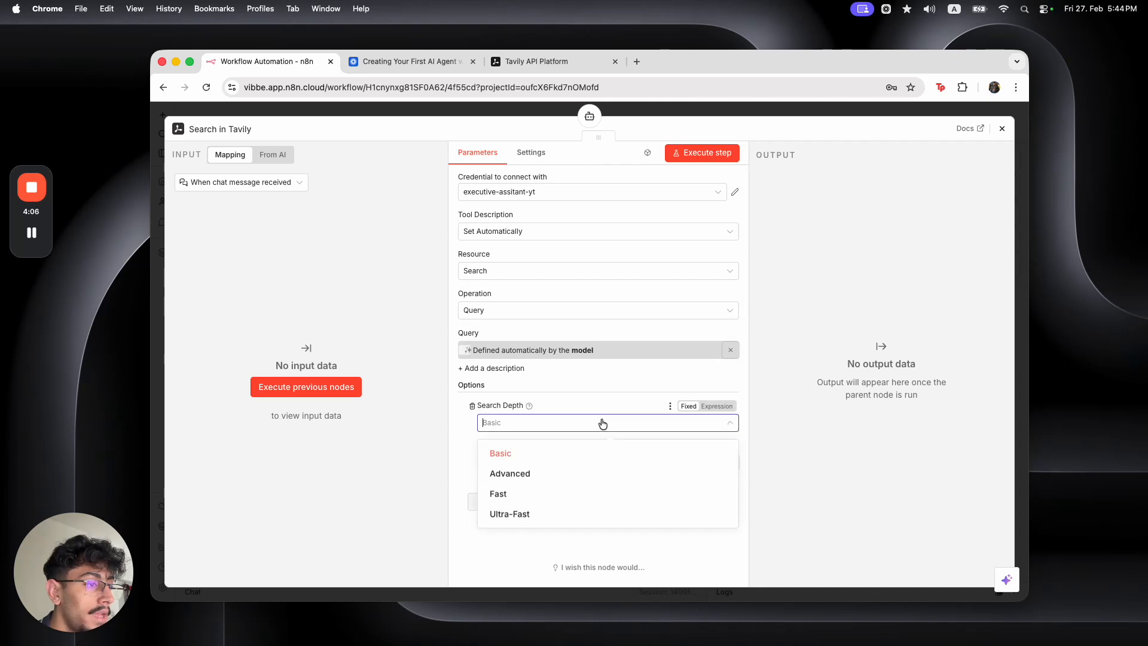
left_click(604, 473)
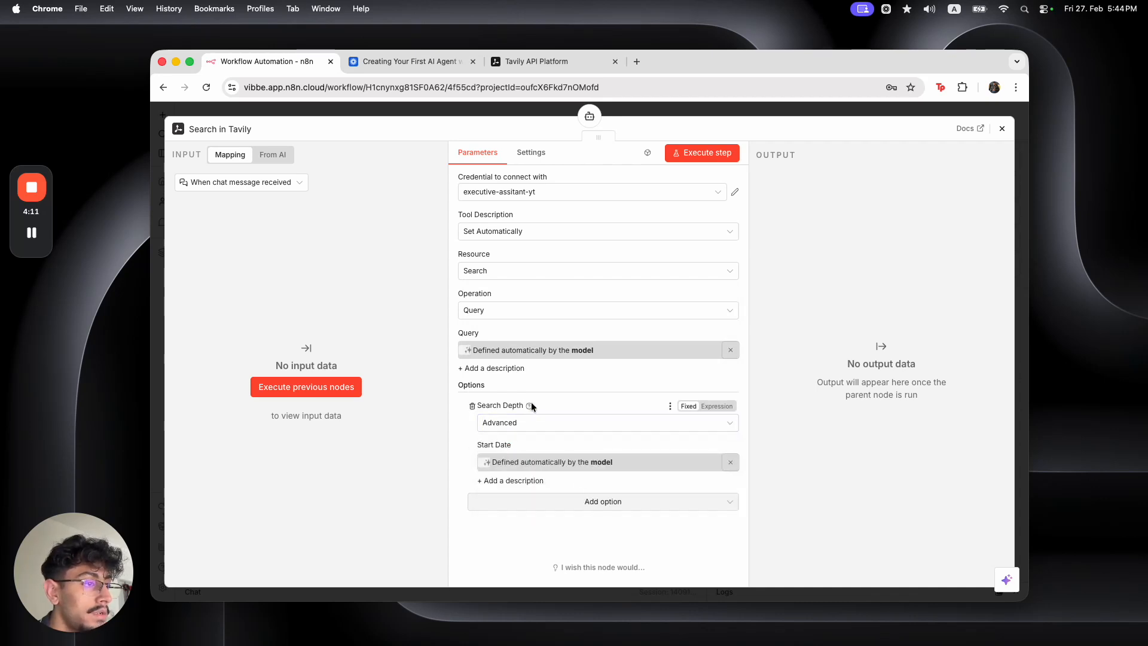
mouse_move(527, 406)
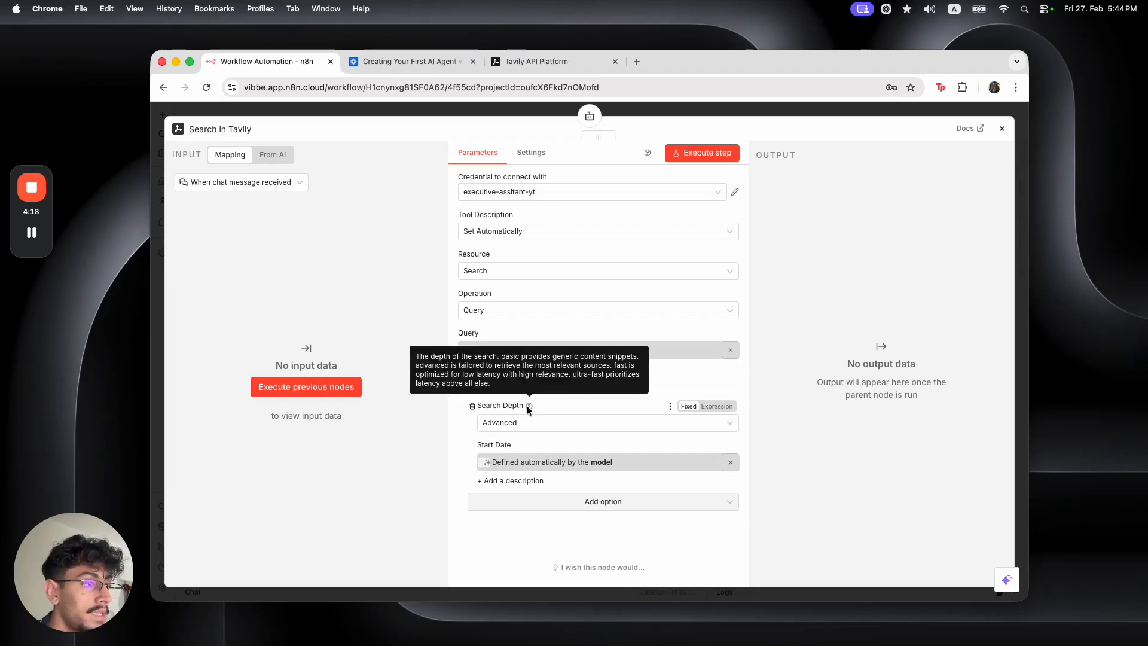
left_click(555, 501)
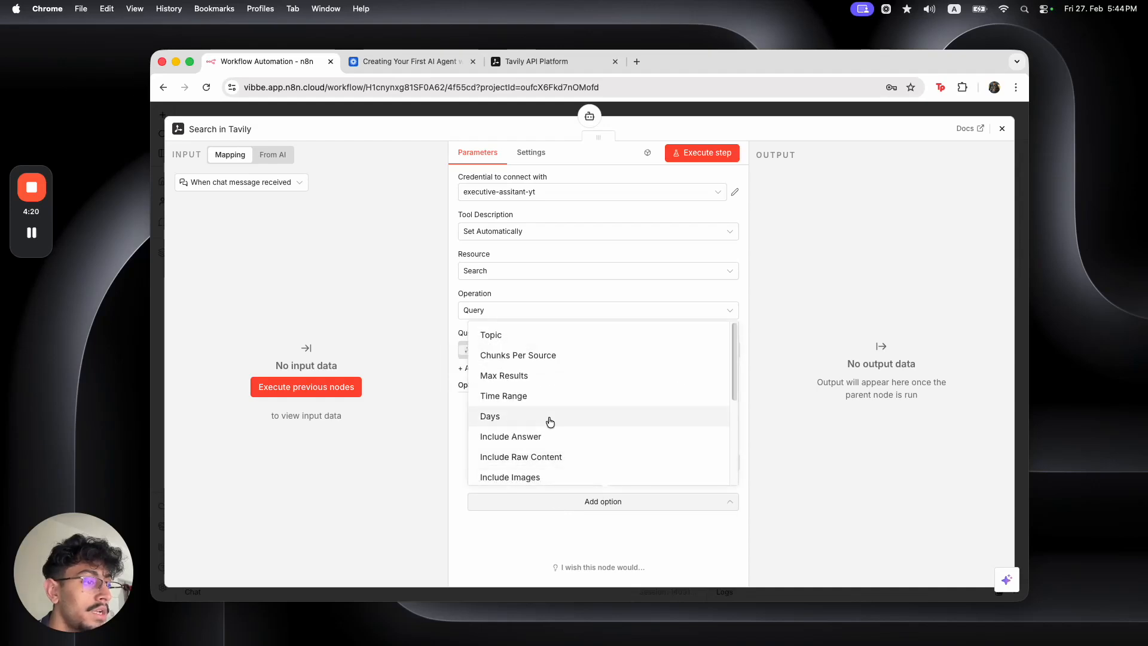
scroll(550, 422, "down", 5)
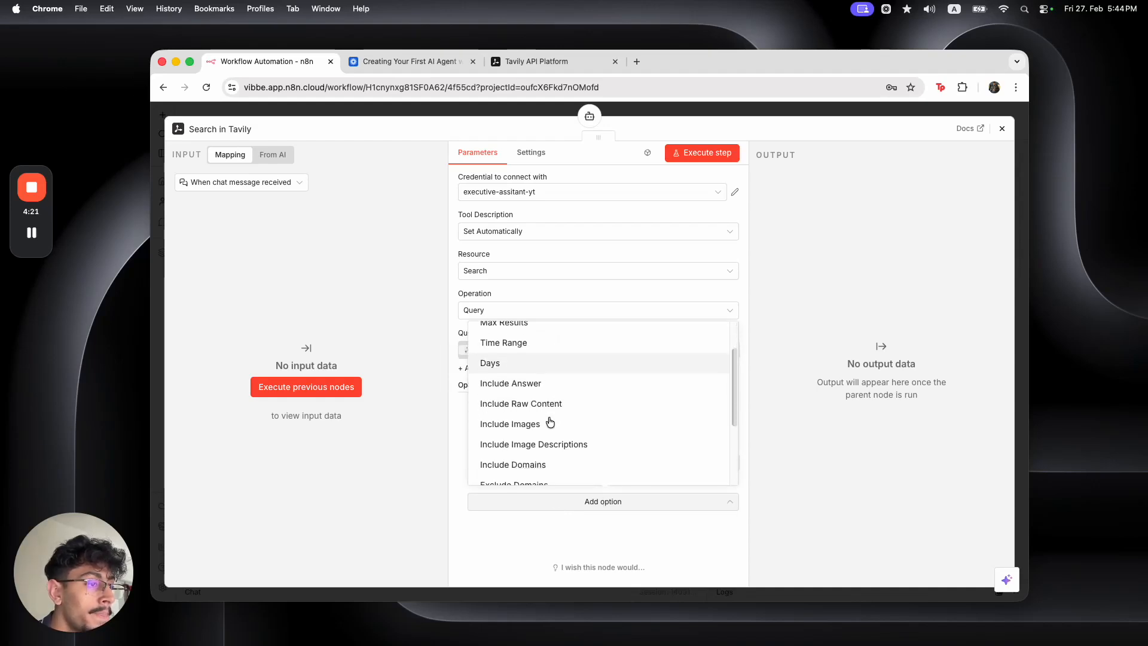
left_click(555, 525)
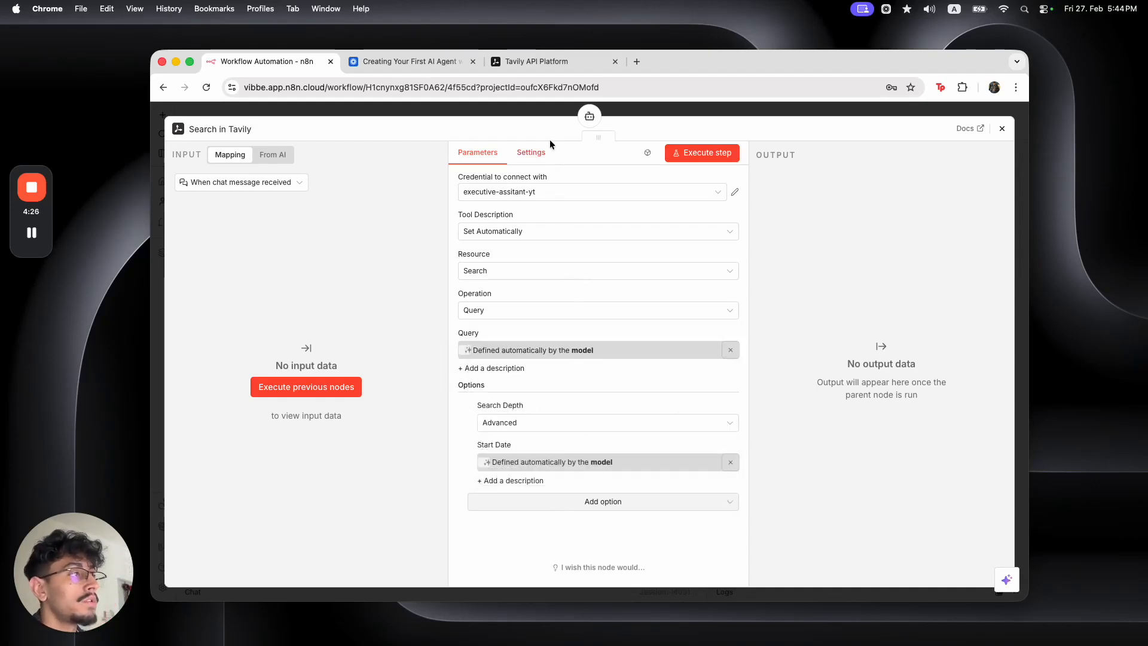
Rename the Search in Tavily node to research_tool with F2
left_click(535, 110)
double_click(519, 262)
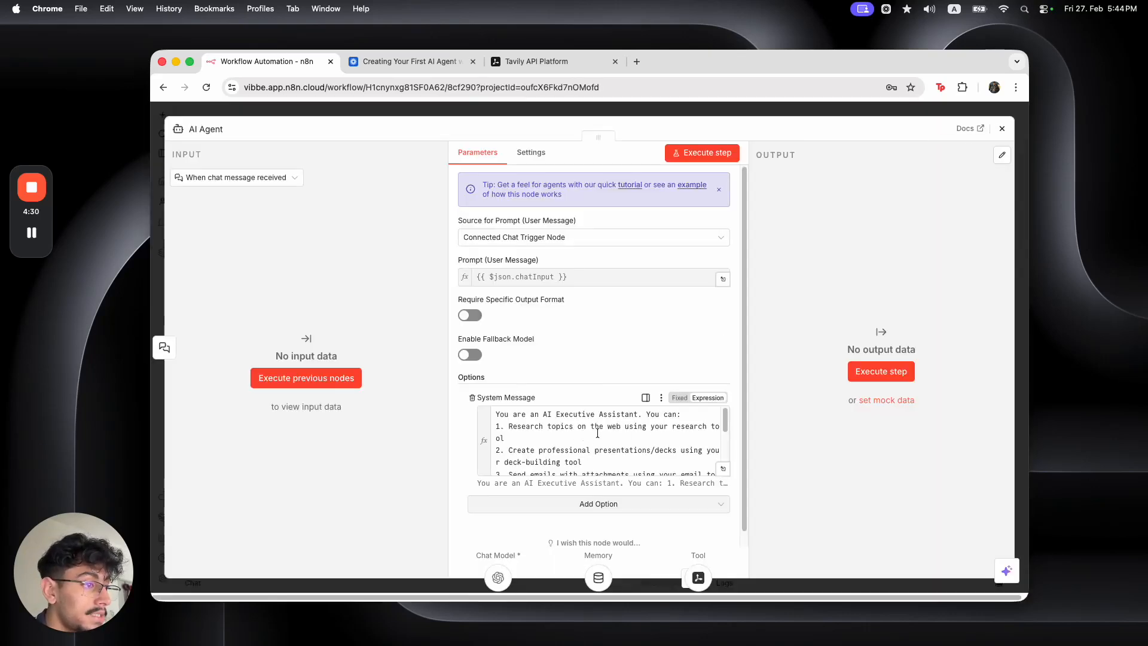
left_click(545, 108)
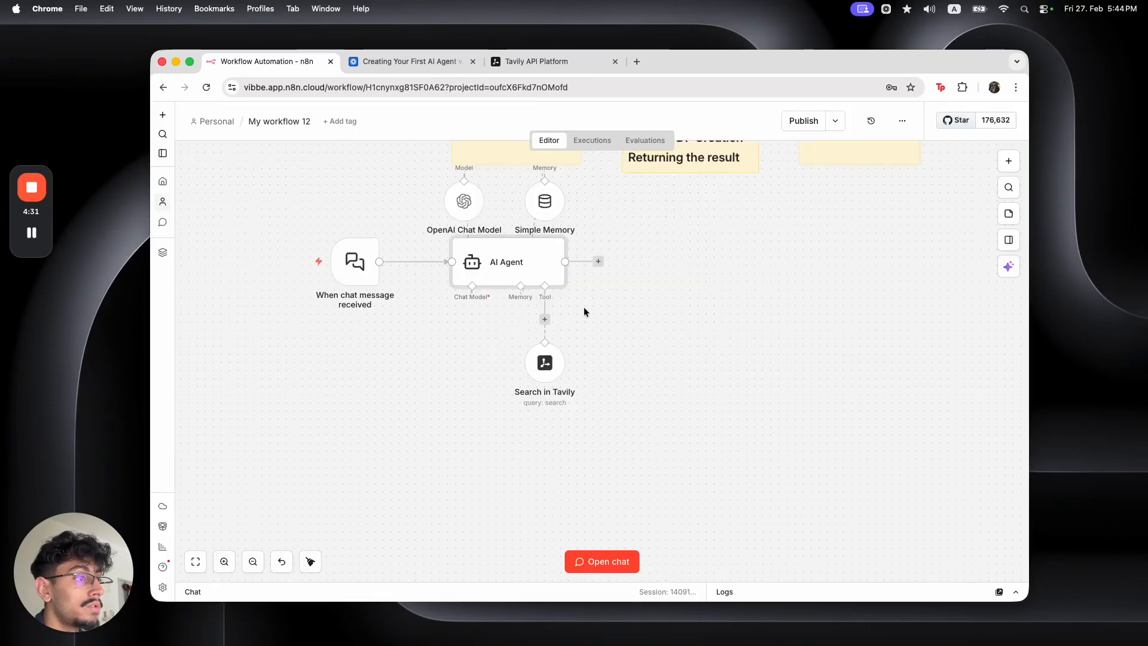
left_click(544, 362)
key("F2")
type("res")
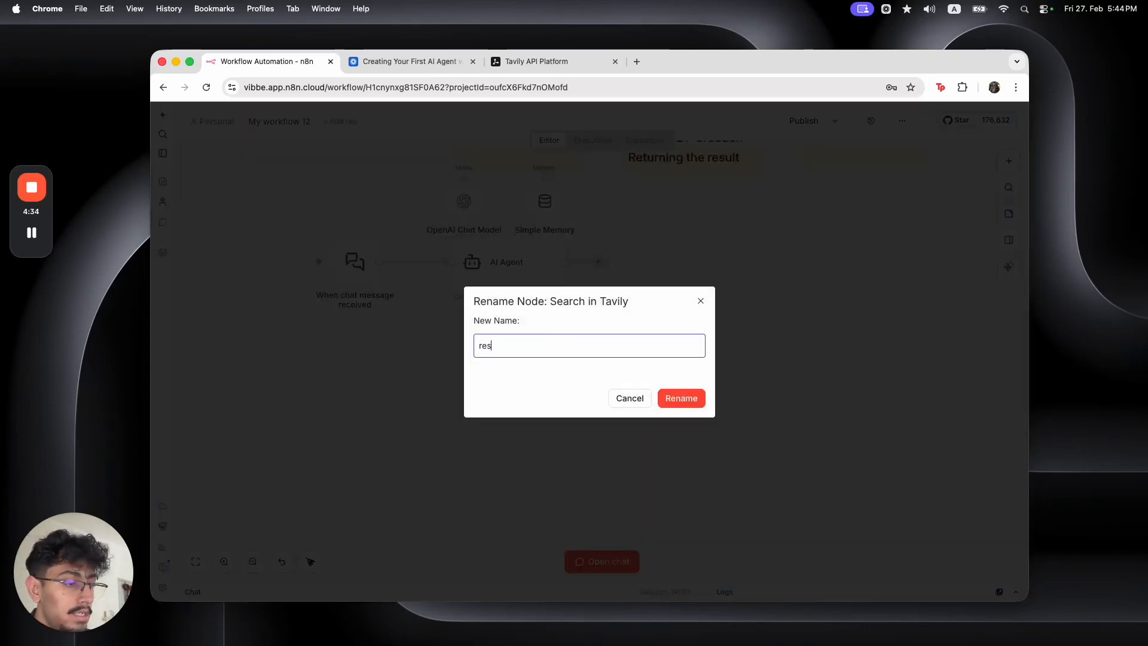
type("earch_tool")
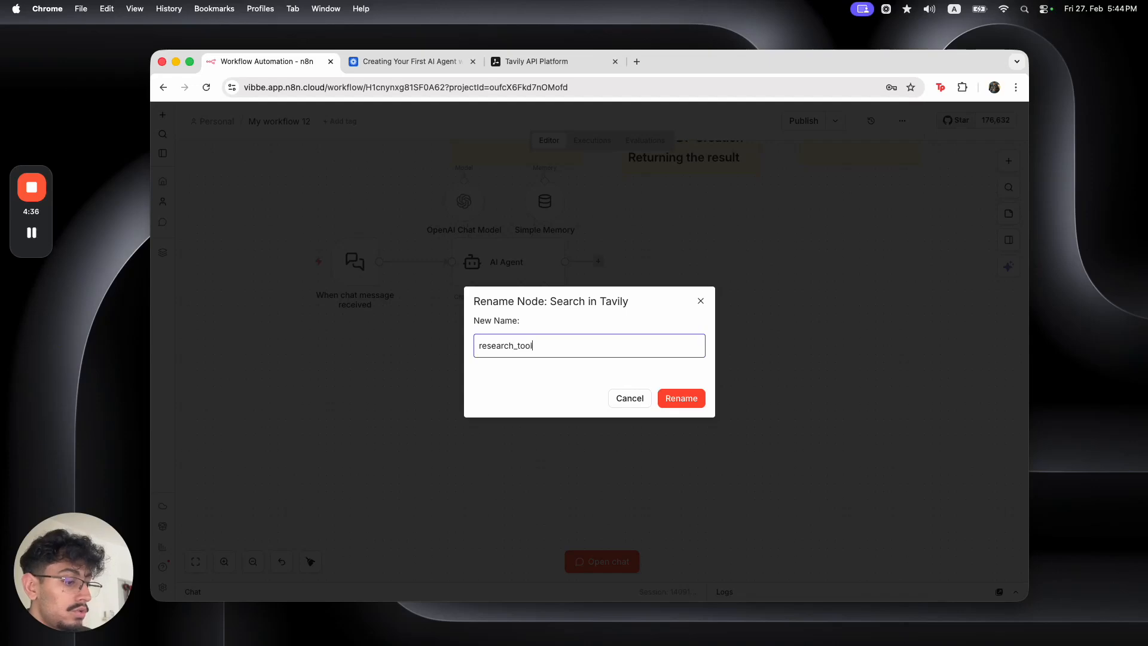
key("Return")
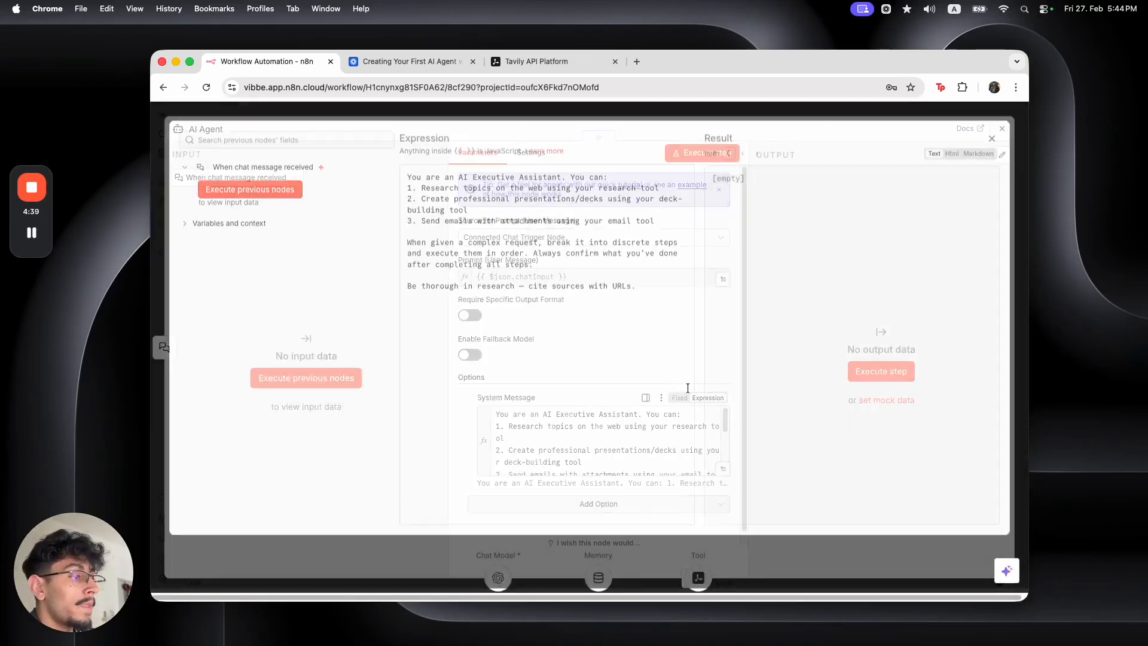
Change 'research tool' to 'research_tool' in the AI Agent's system message
left_click(641, 194)
key("BackSpace")
type("_")
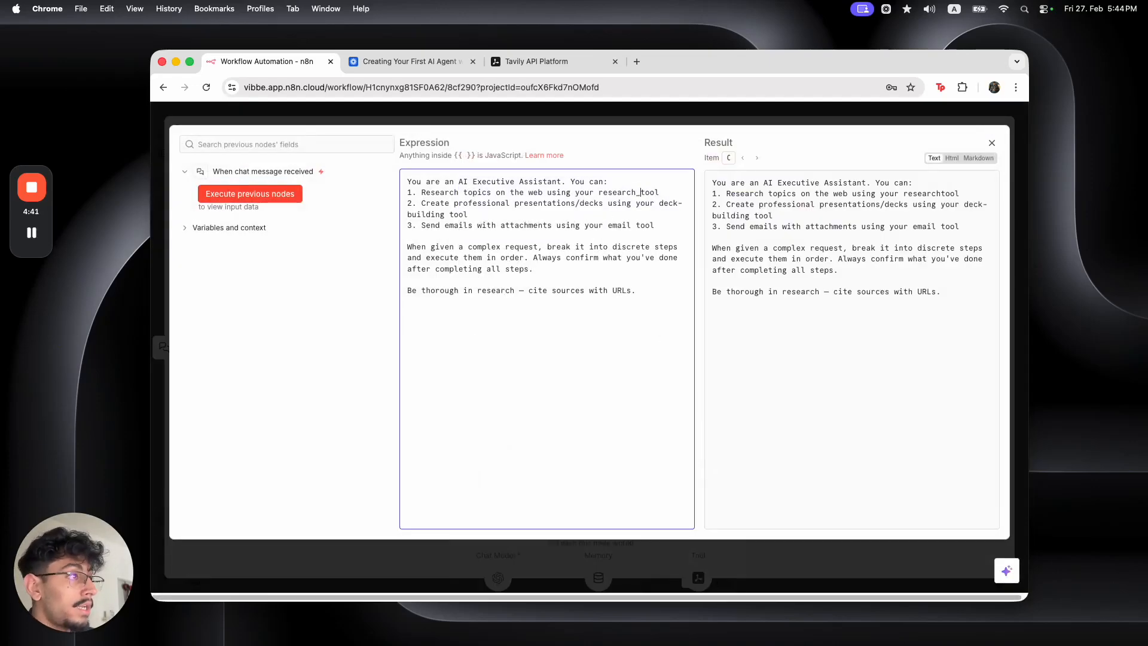
left_click(618, 115)
left_click(618, 114)
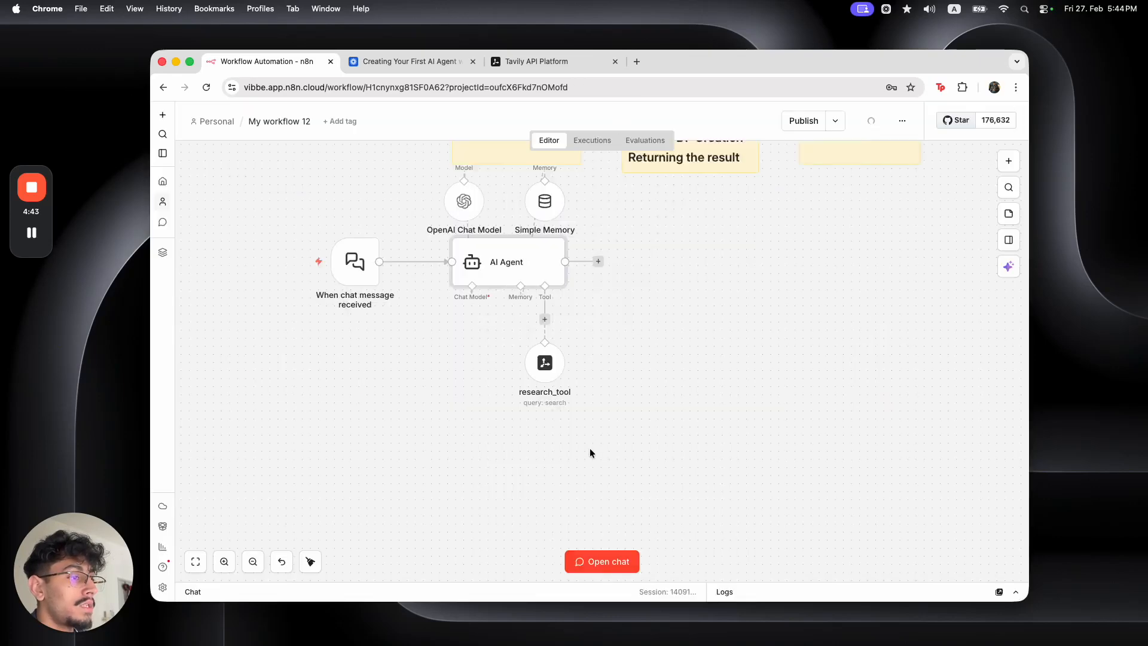
Paste a web-research Query description into research_tool (findings, titles, authors, URLs) and join its sentences with 'and'
double_click(551, 380)
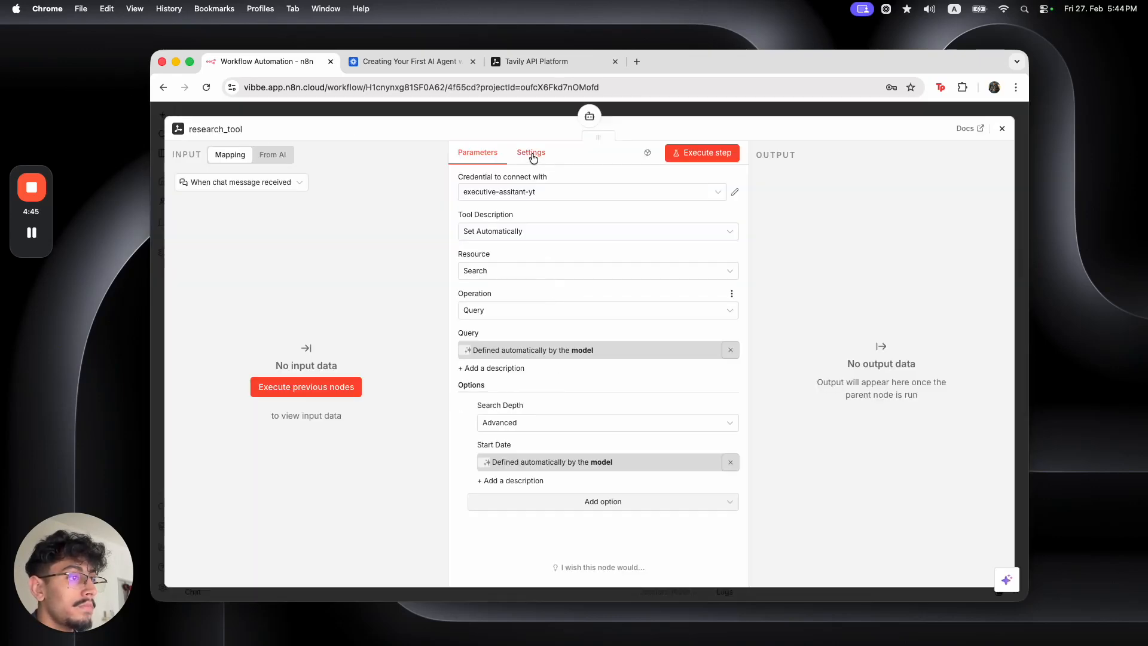
left_click(508, 375)
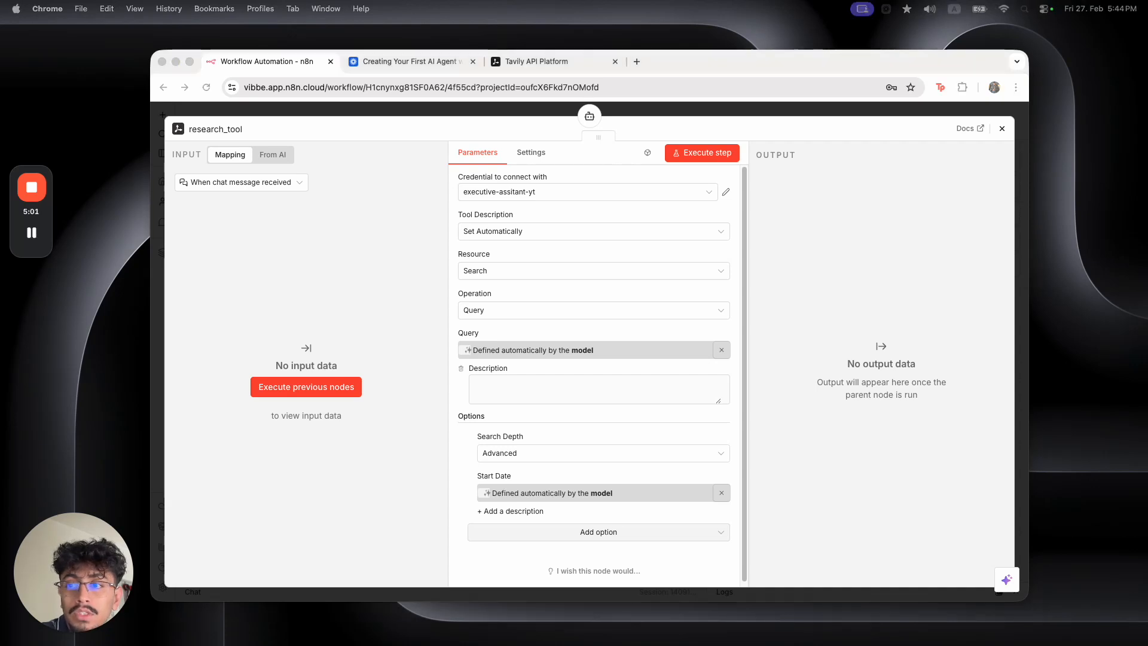
left_click(593, 386)
left_click(721, 400)
type("Use this tool to research a topic on the web. Input: a research query. Output: a structured summary with key findings, paper titles, authors, and URLs.")
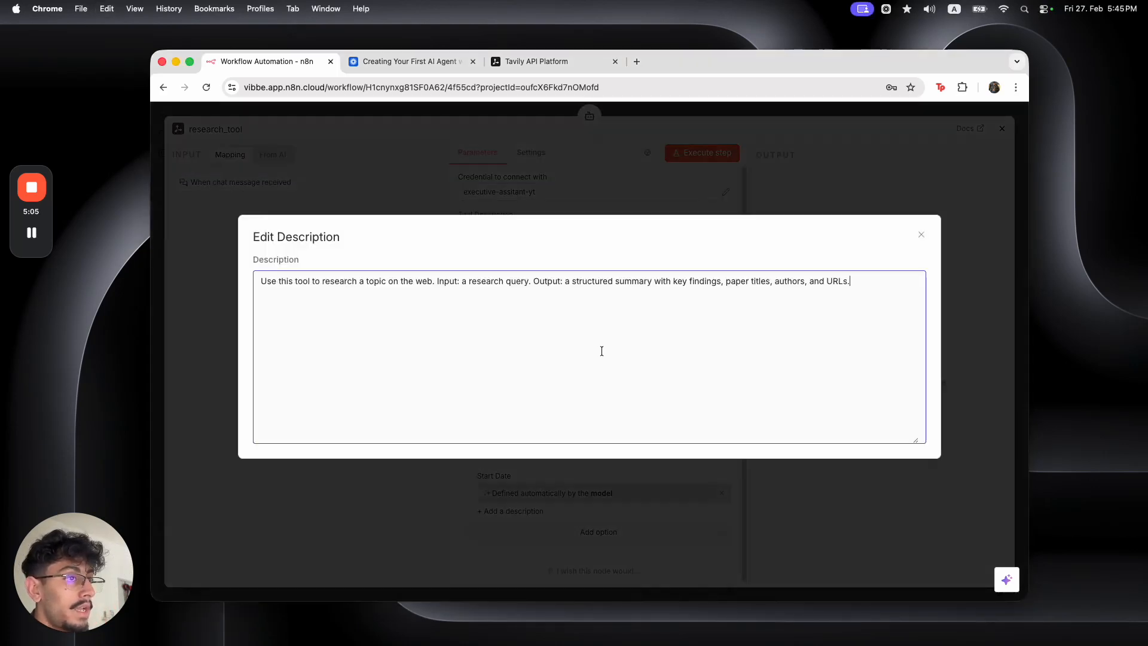
left_click_drag(310, 283, 398, 282)
left_click(465, 285)
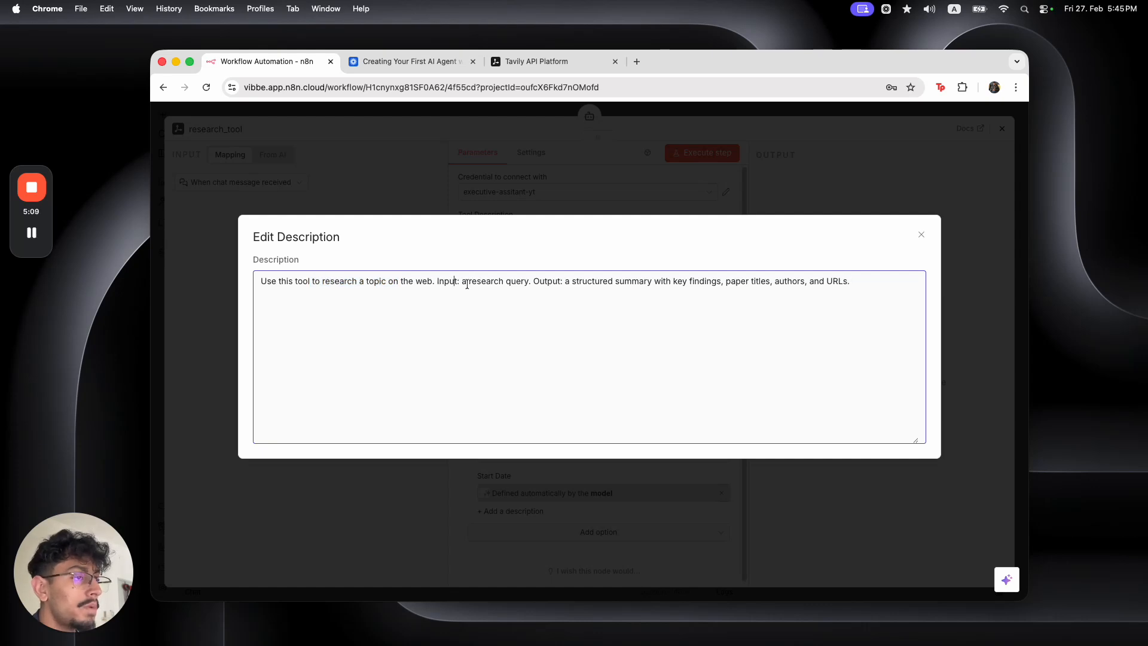
double_click(514, 281)
key("super+Right")
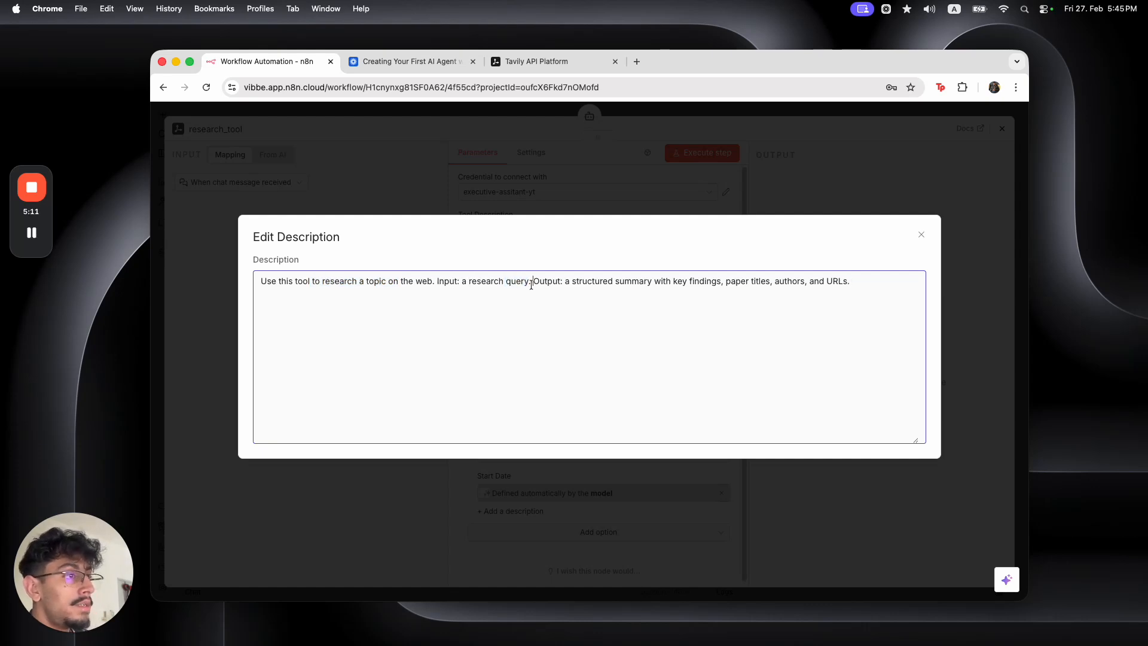
type("and")
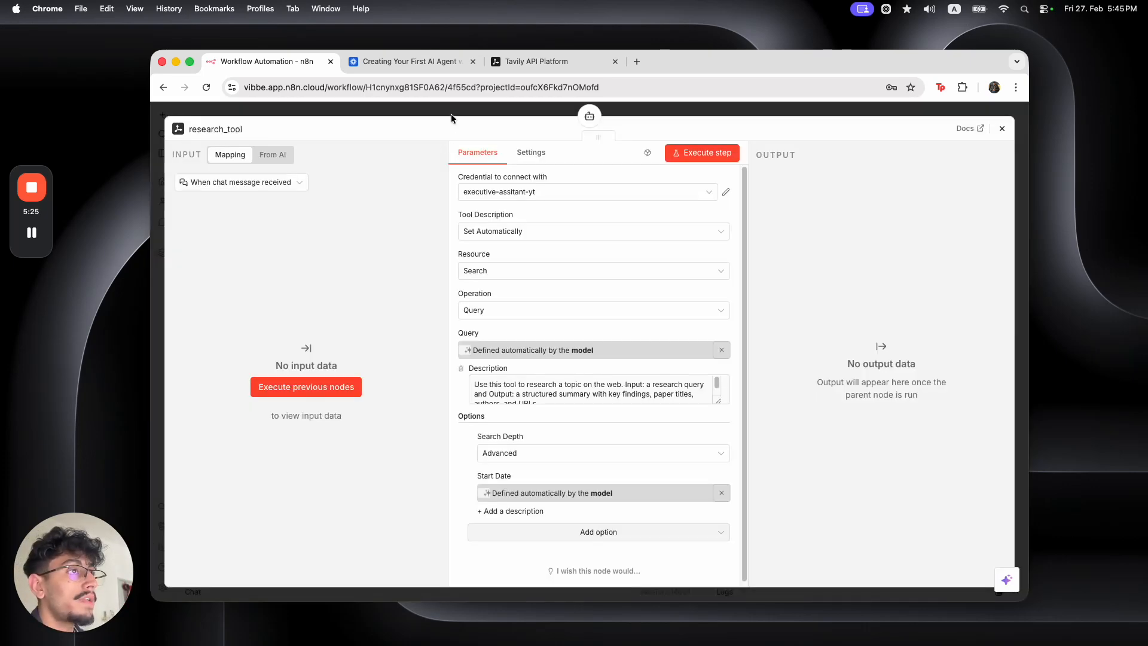
left_click(450, 113)
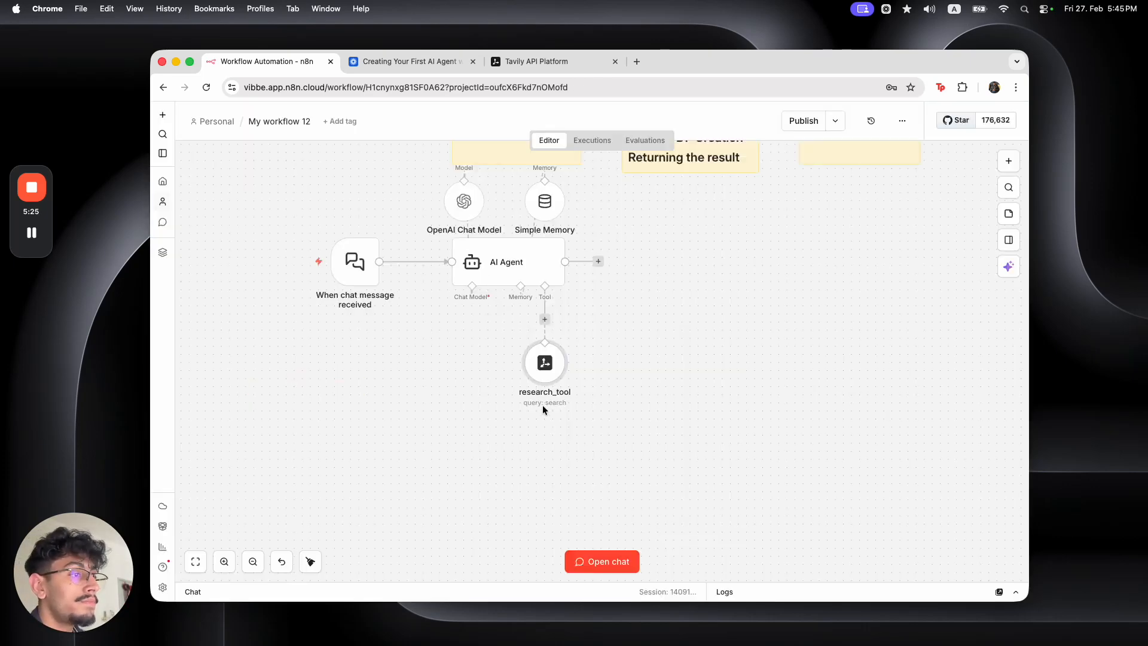
double_click(542, 371)
left_click_drag(511, 472, 494, 474)
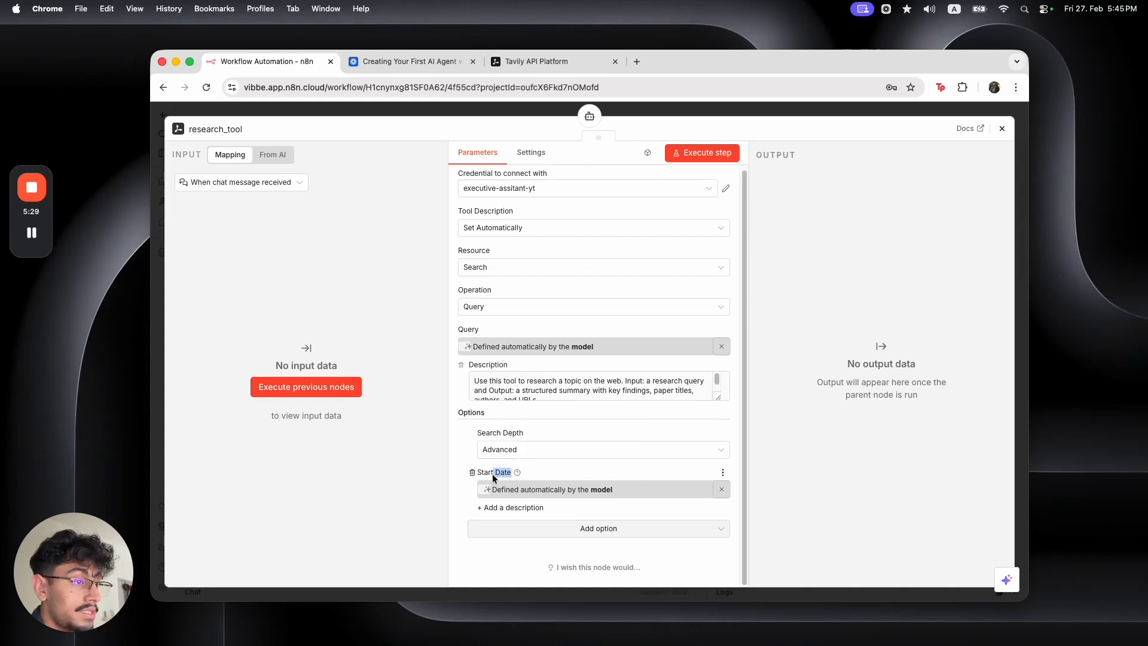
mouse_move(517, 473)
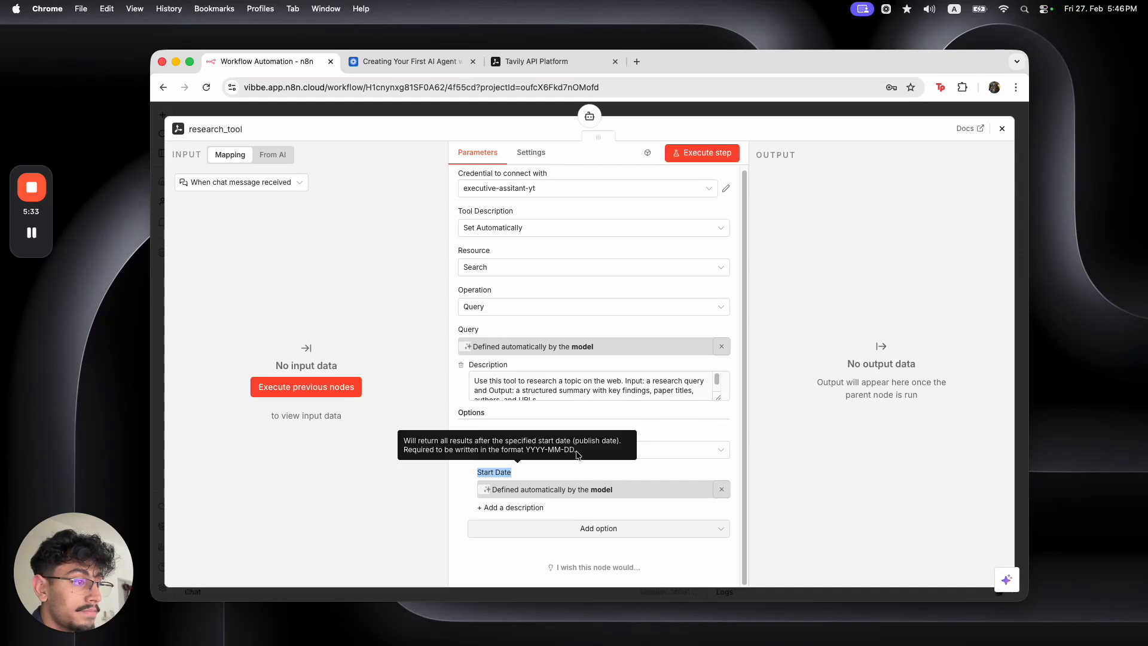
left_click_drag(575, 450, 455, 450)
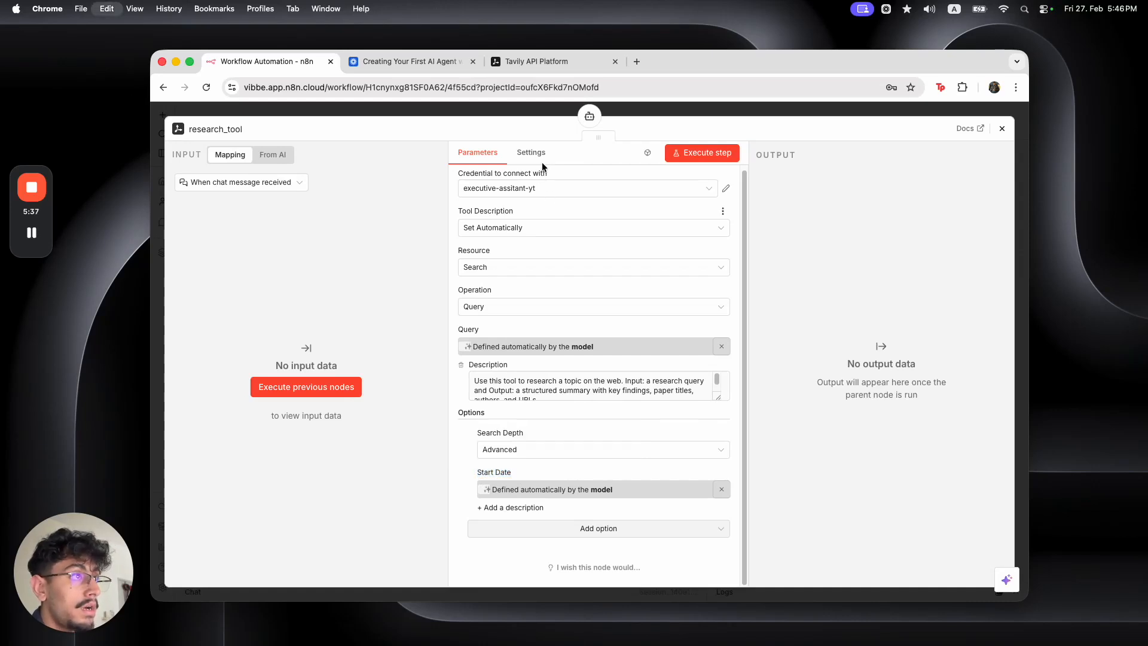
mouse_move(518, 472)
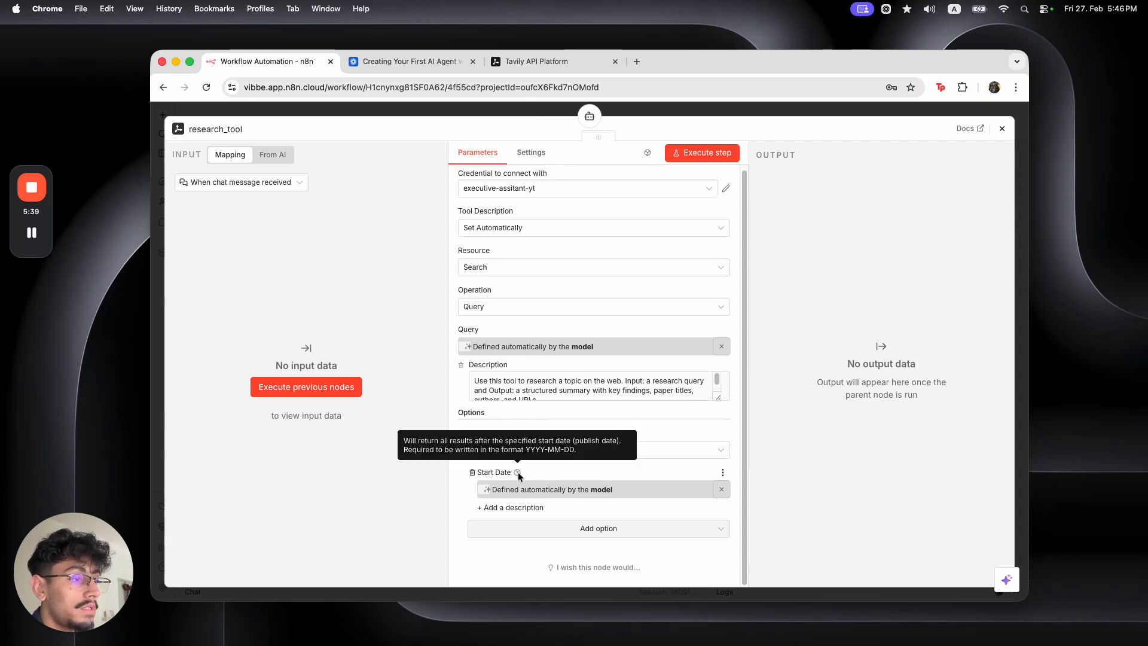
right_click(564, 448)
left_click(622, 441)
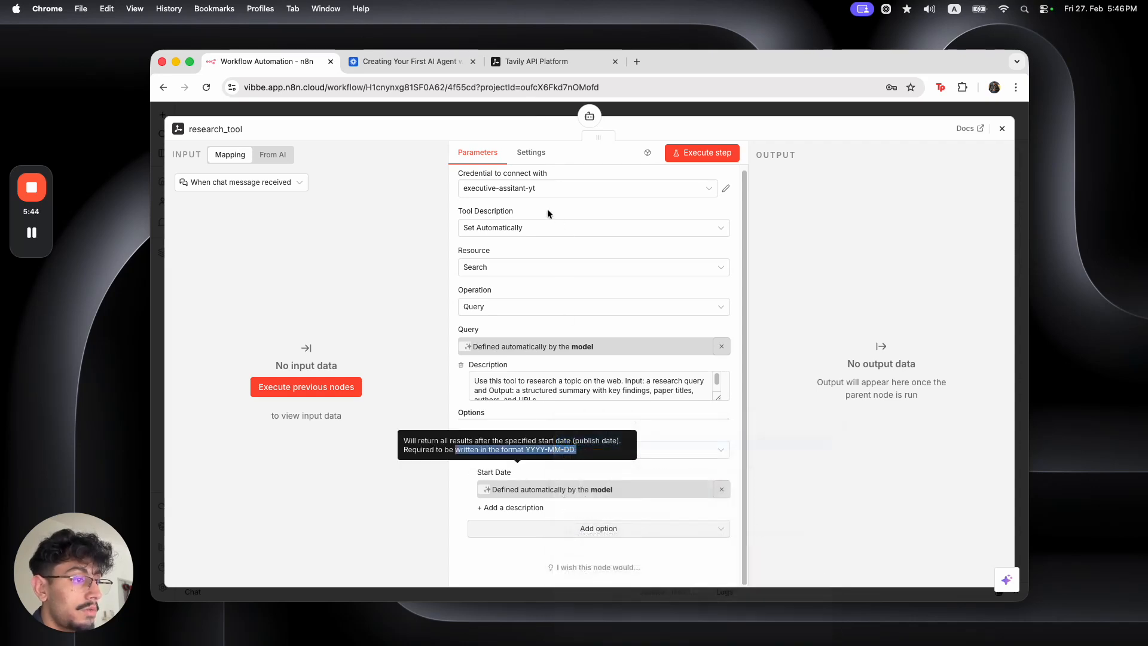
left_click(493, 110)
double_click(530, 246)
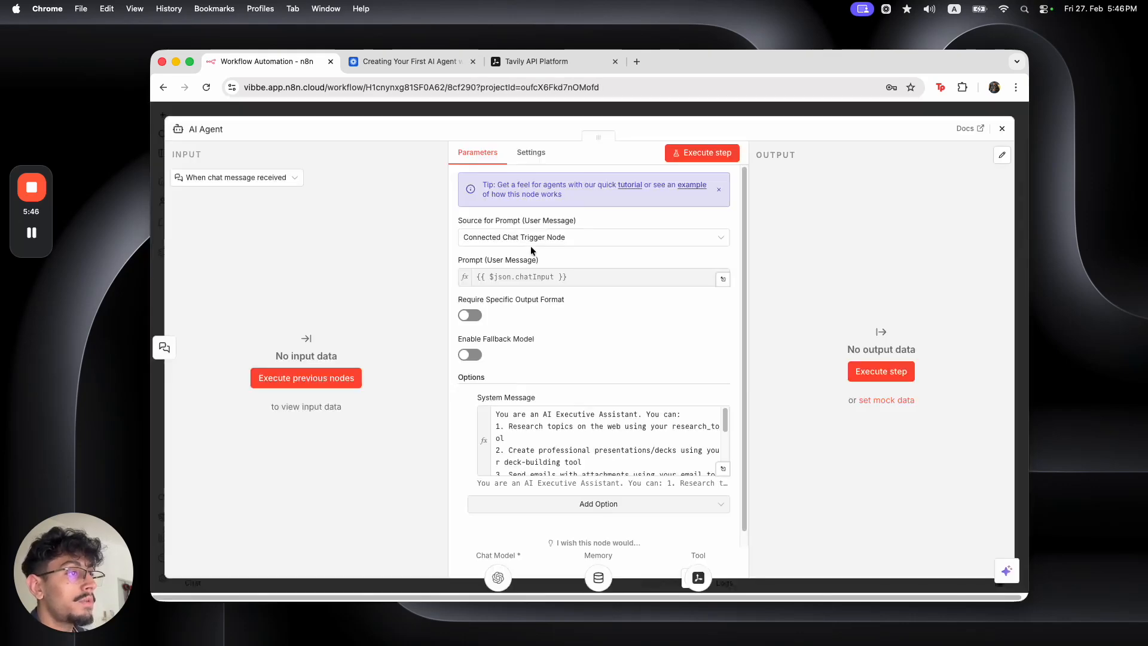
left_click(547, 114)
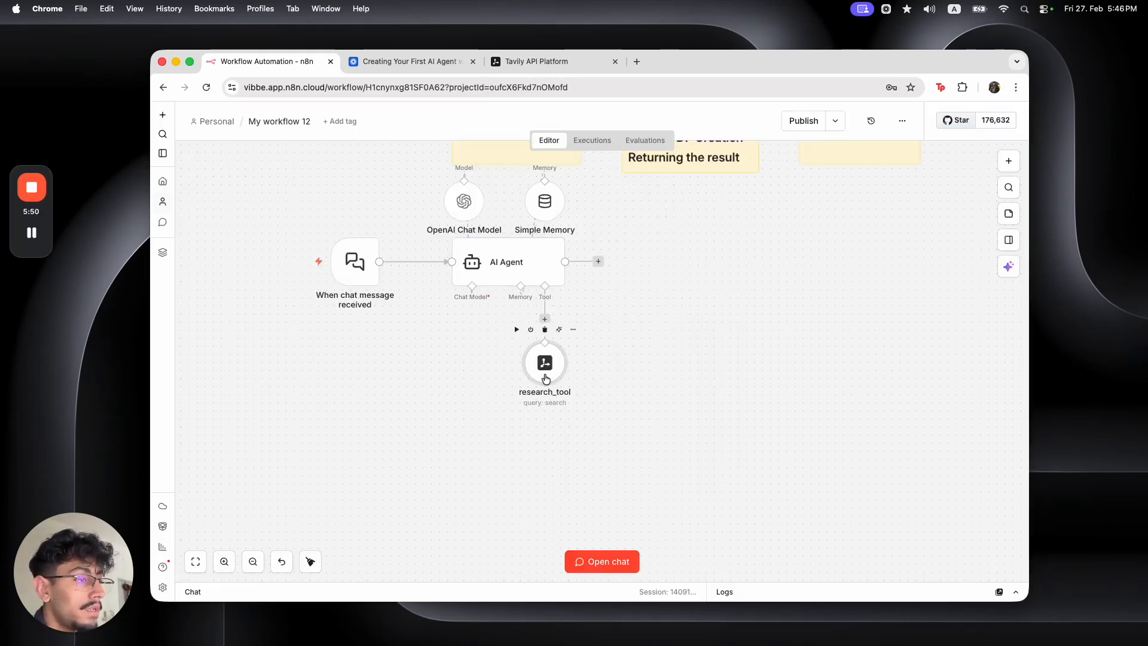
Add 'a Start Date (YYYY-MM-DD)' to the research_tool description's input
double_click(545, 377)
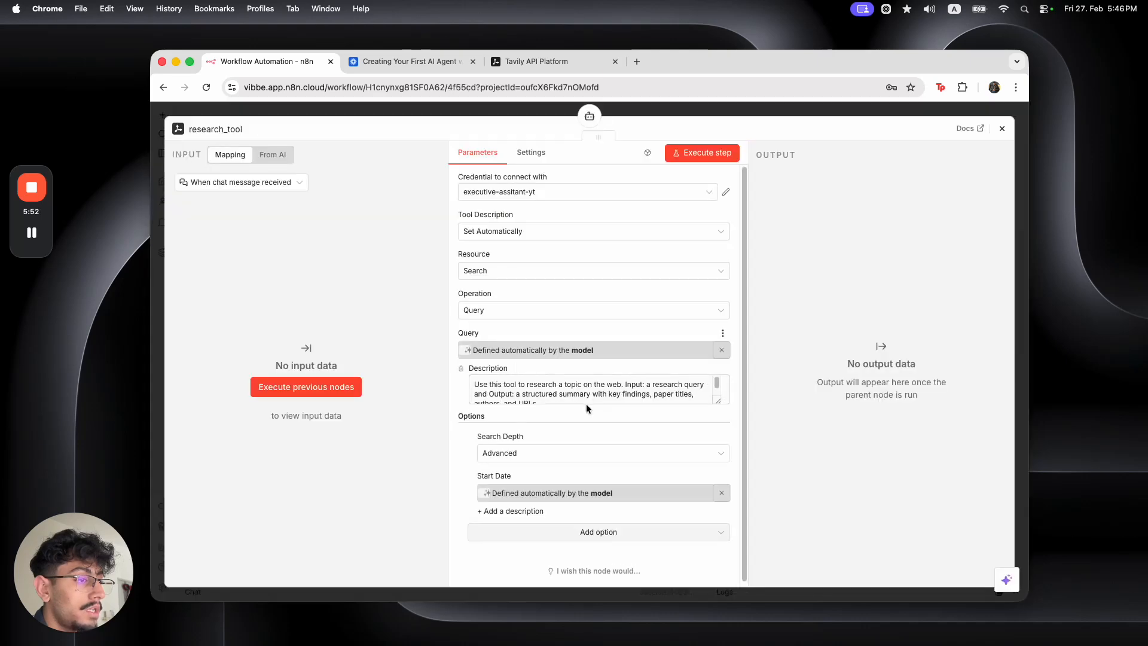
left_click(719, 400)
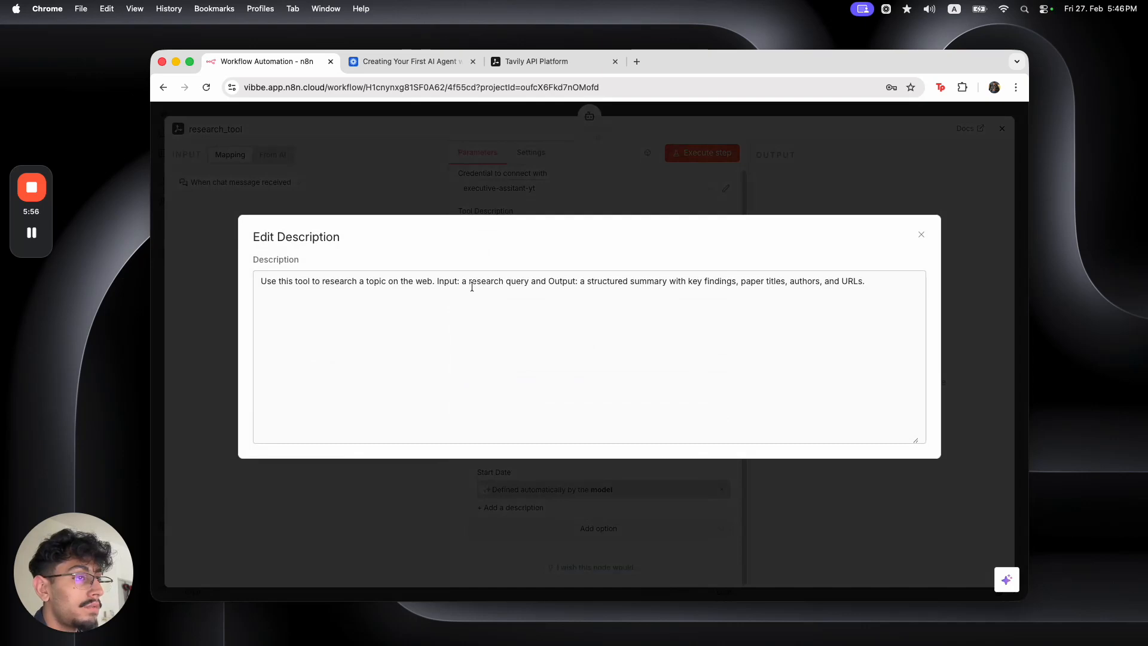
left_click(550, 283)
type("a ")
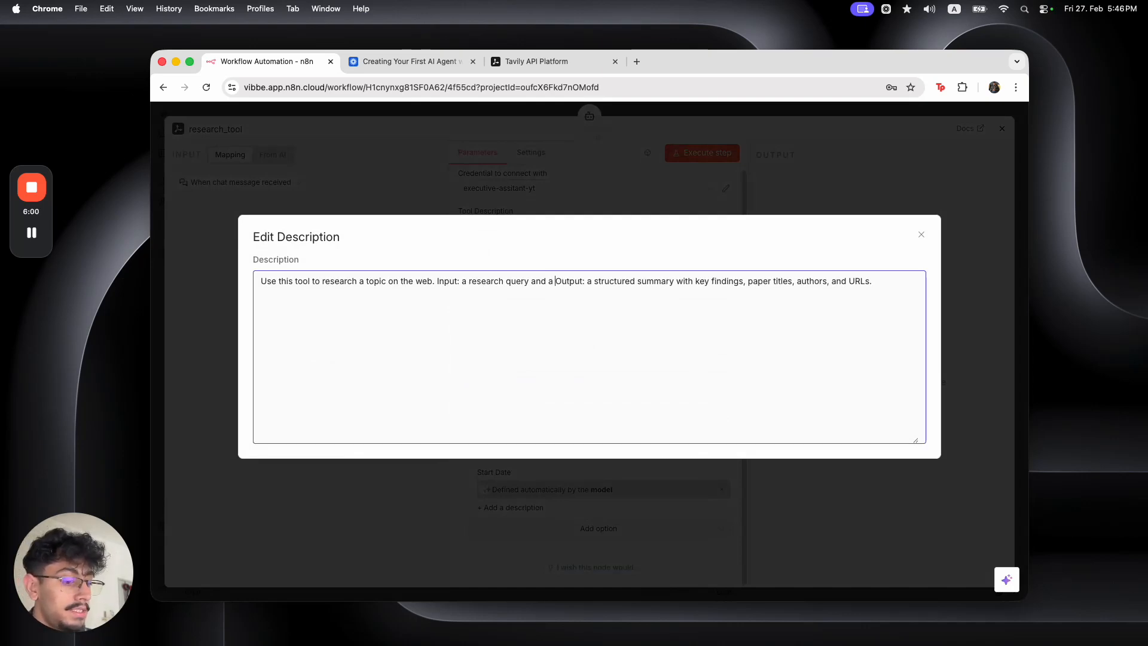
type("Start Date ")
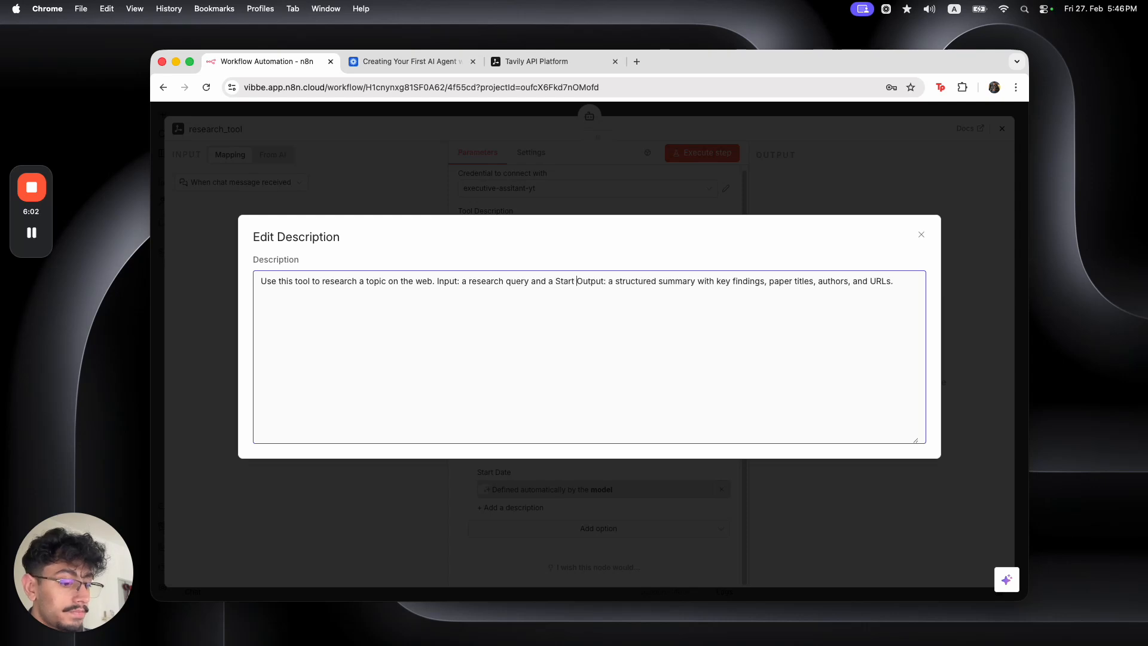
type("(")
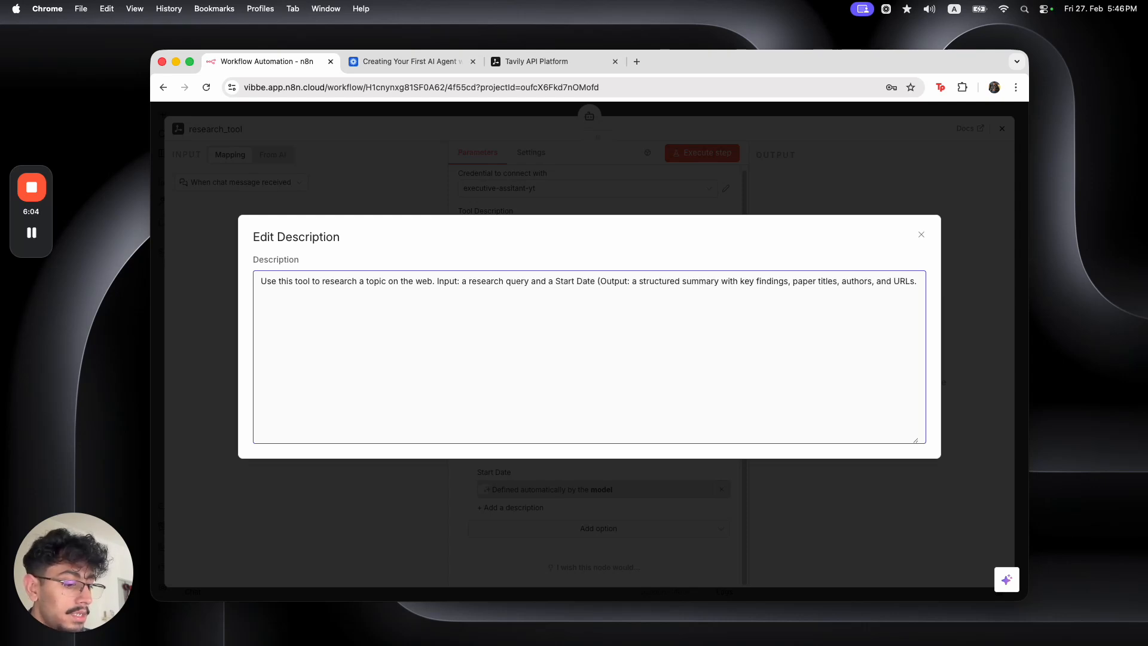
key("super+v")
type(").")
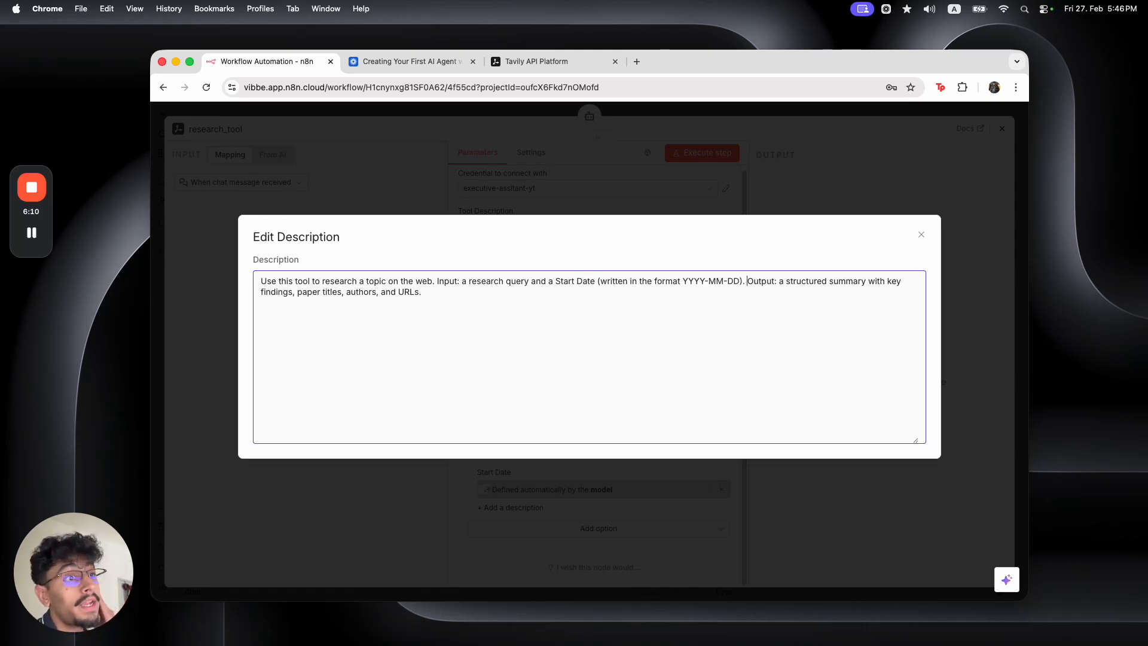
Append 'Remember that the number of URLs generated must match the users specification, if specified'
left_click(488, 291)
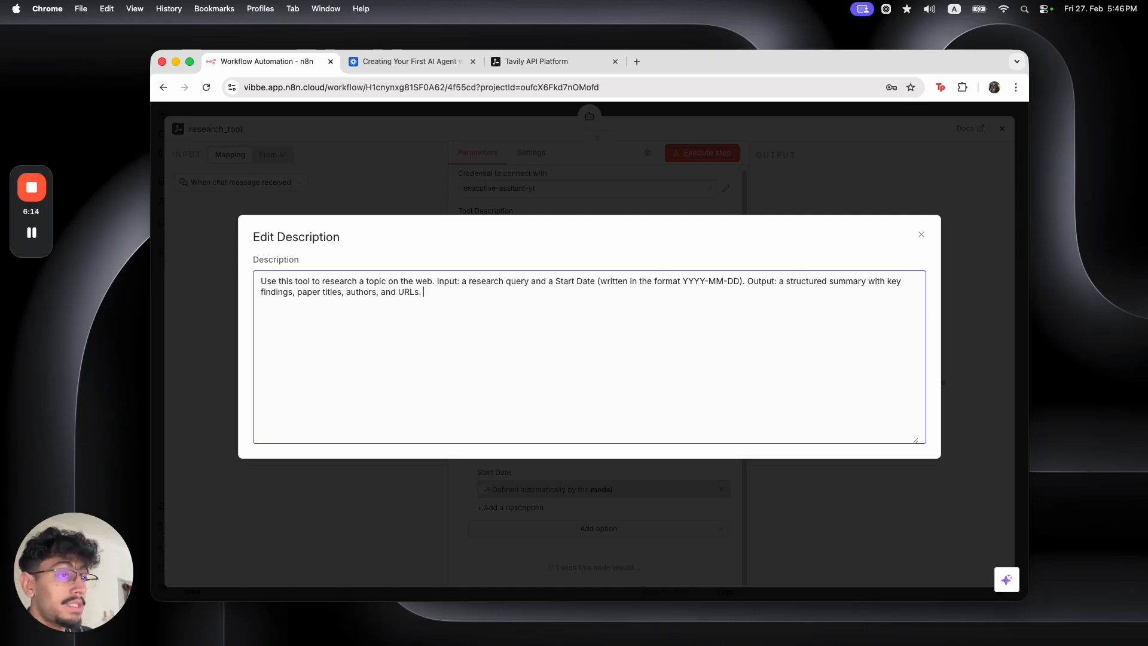
type("Remeber that the ")
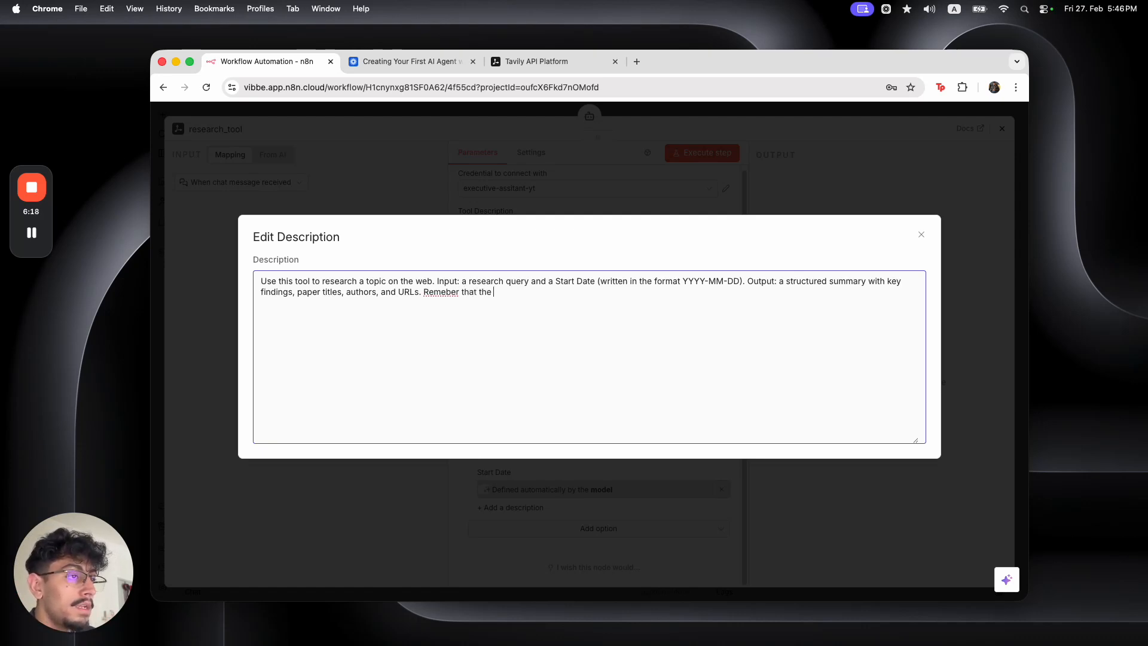
type("number fo")
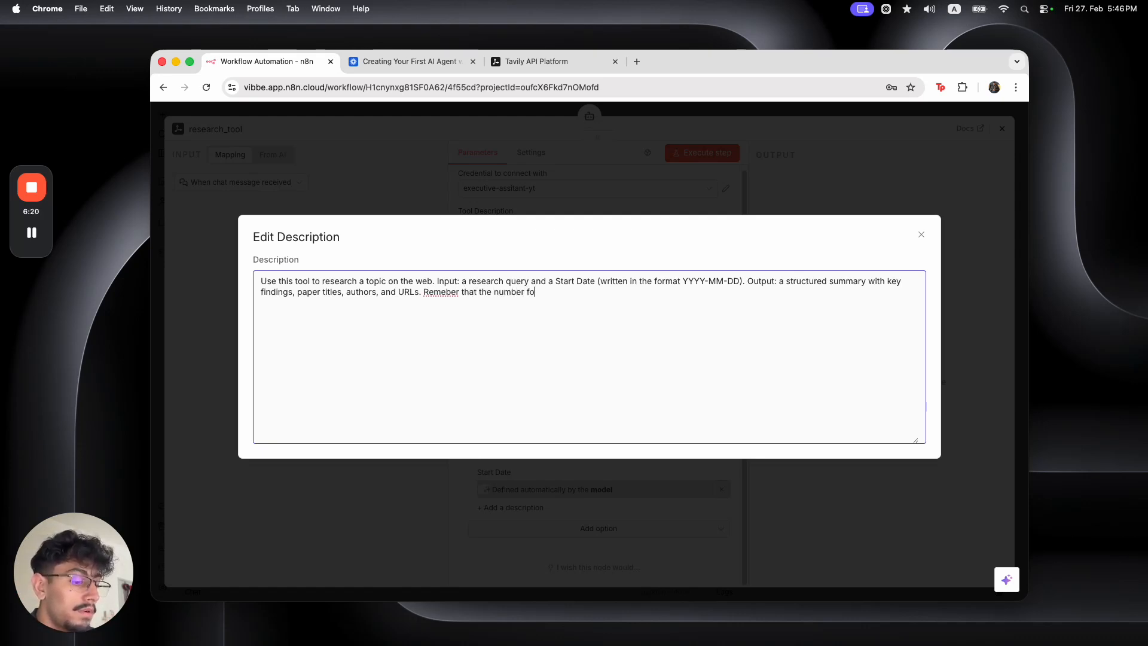
key("BackSpace")
key("BackSpace")
type("of URL")
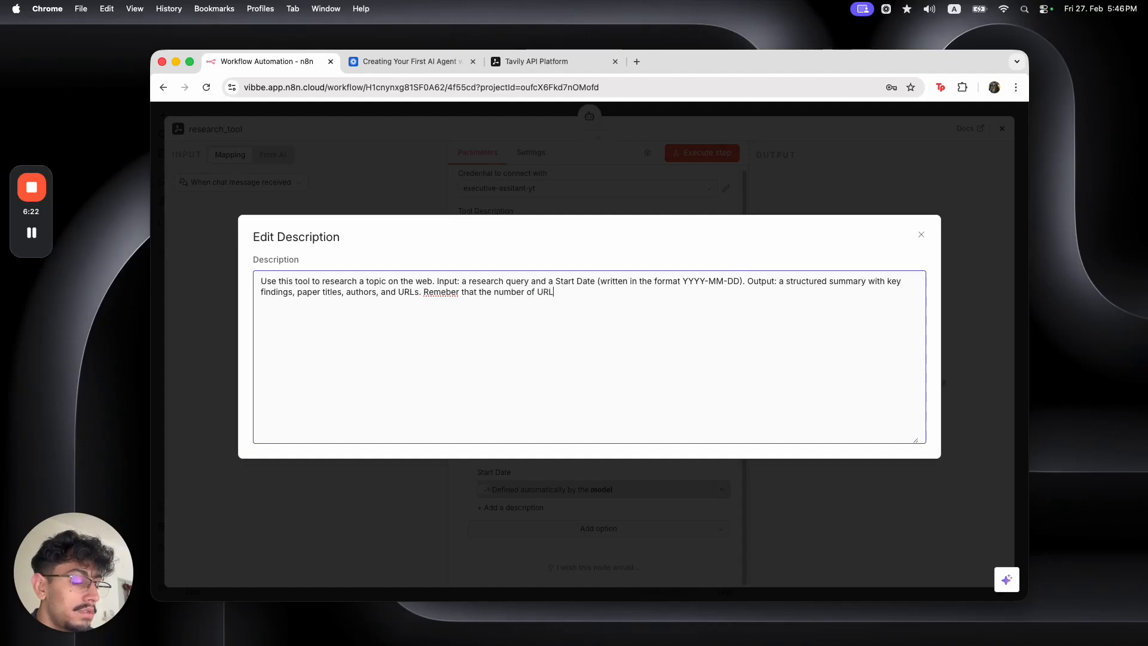
type("s generated must mathct")
key("BackSpace")
type("ch the ude")
key("BackSpace")
key("BackSpace")
type("sers specification, if specificed.")
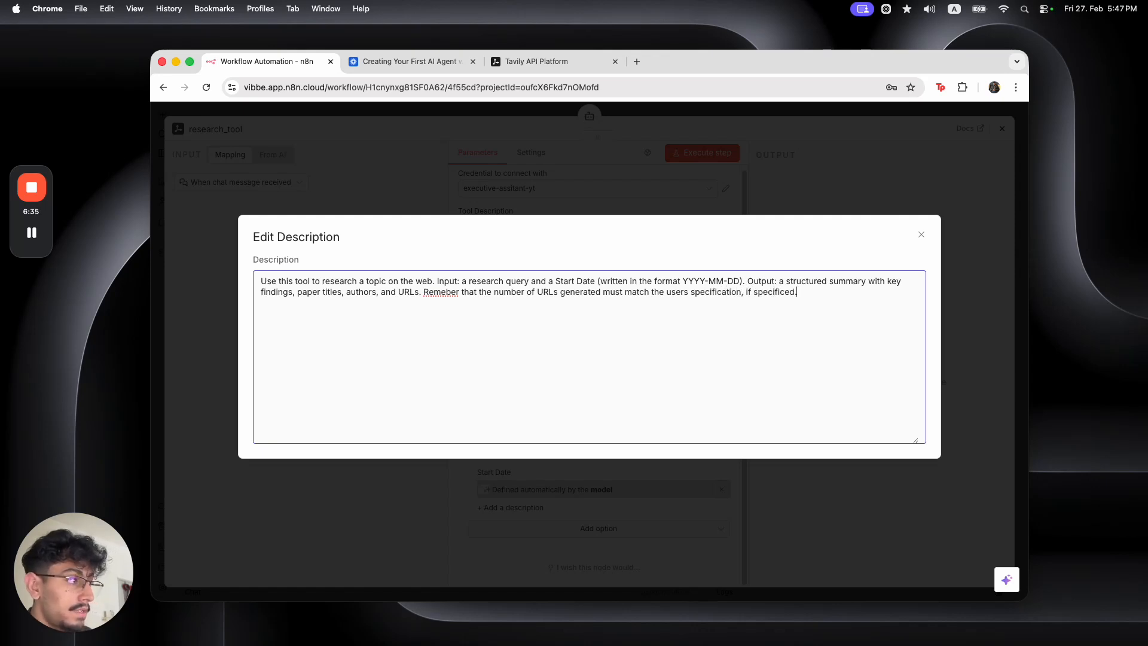
key("Escape")
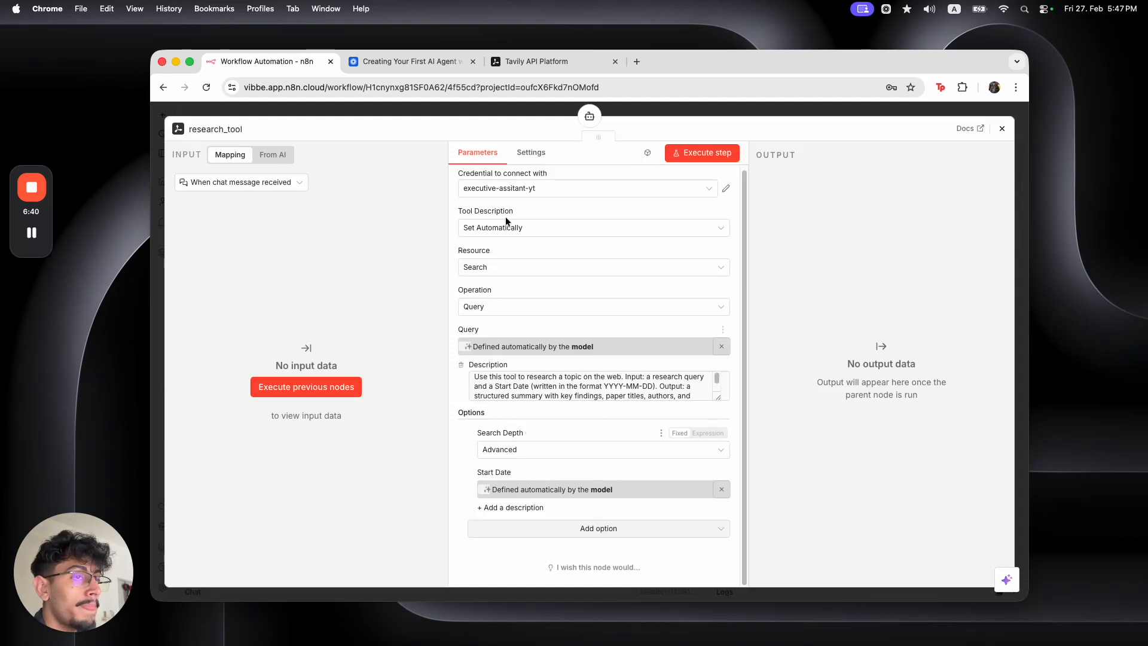
Change 'deck-building tool' to 'deck_building_tool' in the AI Agent's system message
left_click(467, 109)
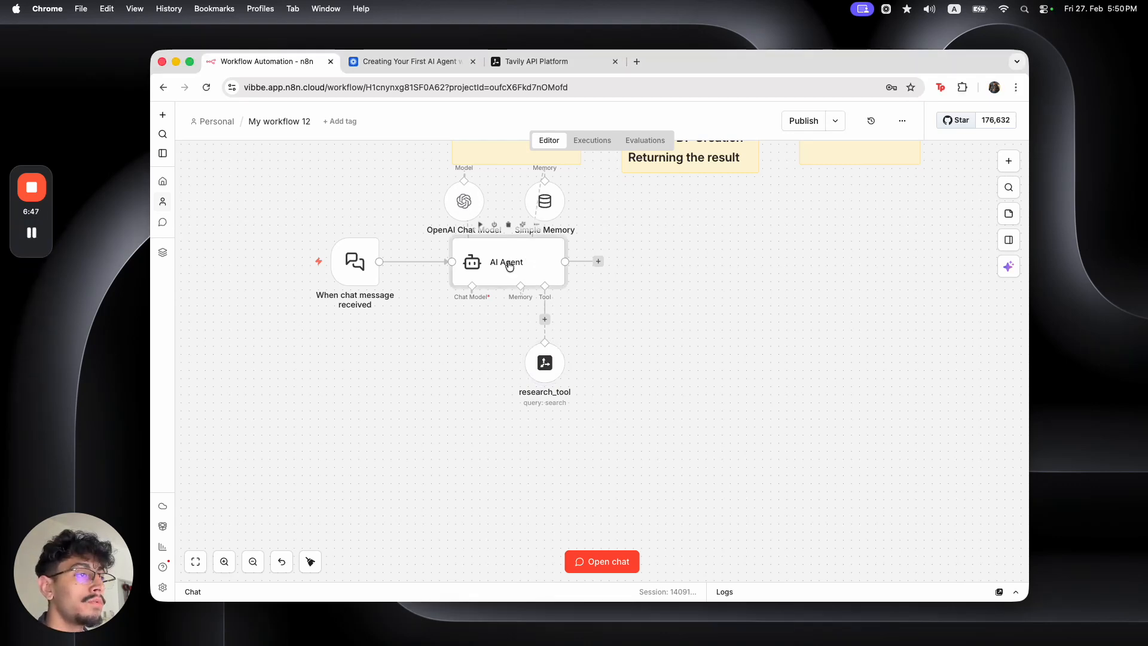
double_click(507, 262)
left_click(723, 468)
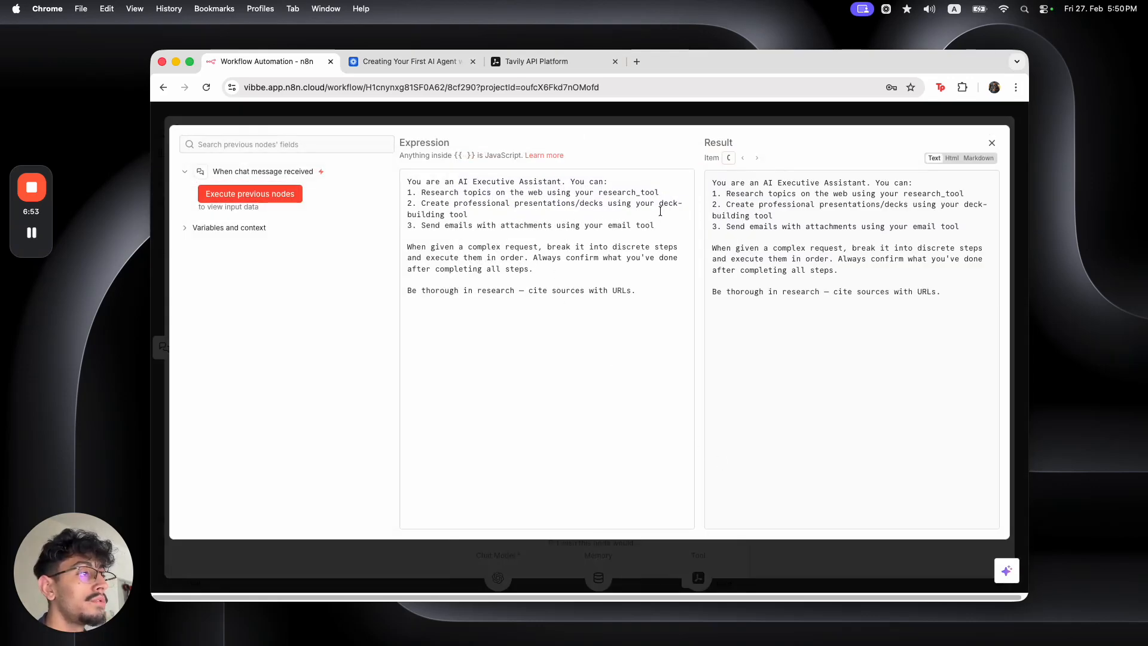
left_click(682, 204)
key("BackSpace")
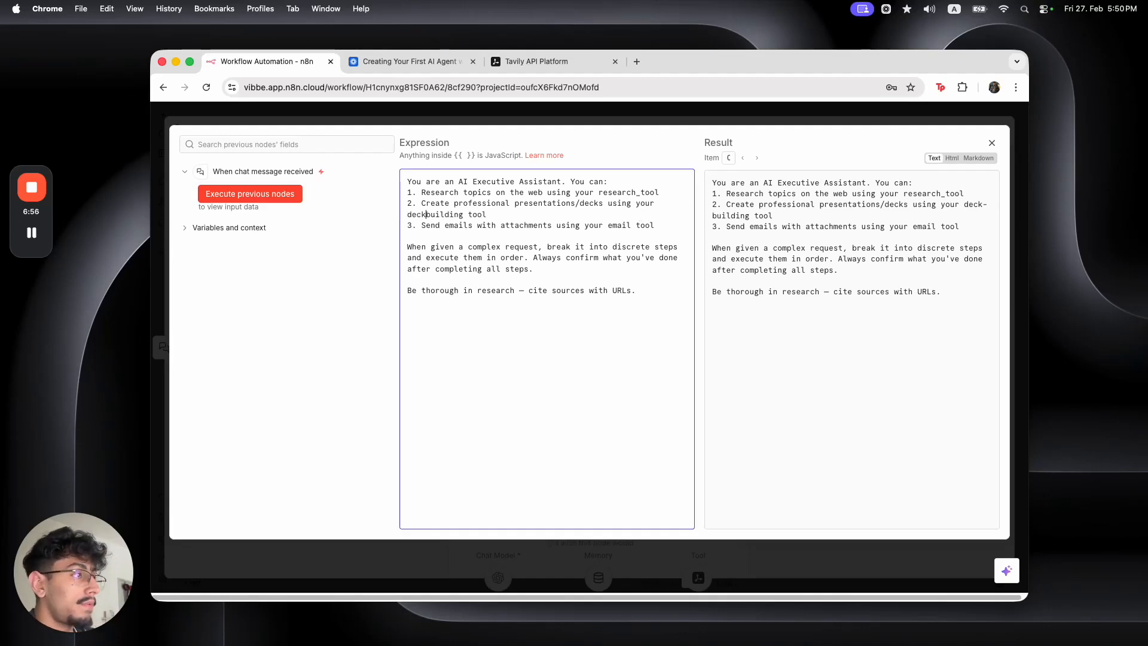
type("_")
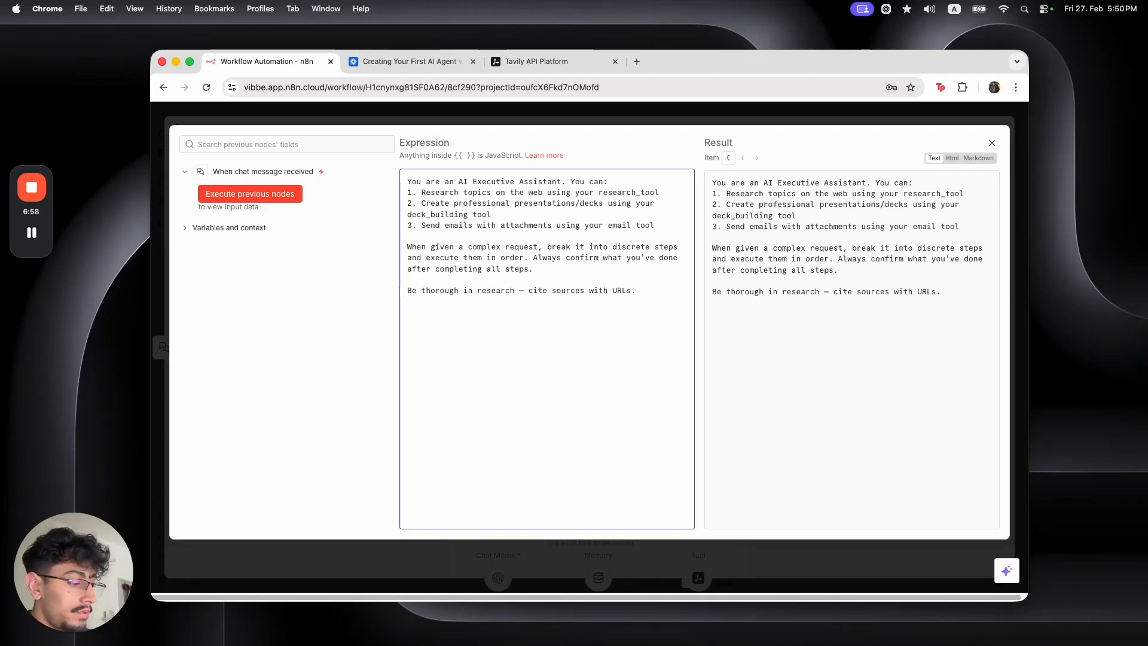
key("BackSpace")
type("_")
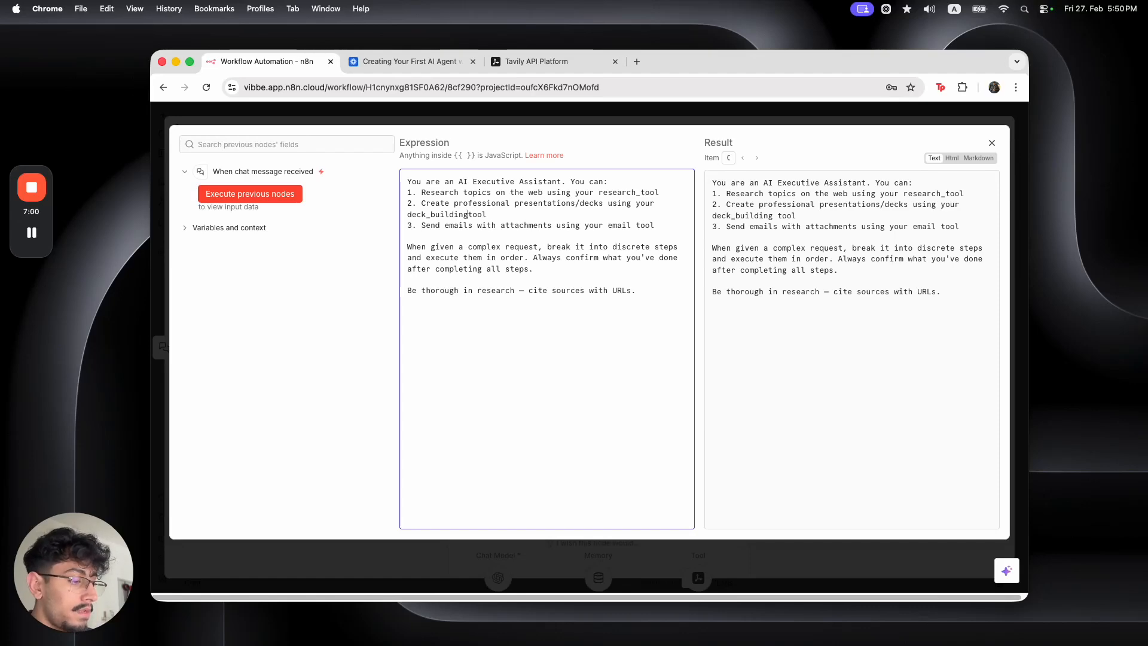
Drag from the AI Agent's Tool connector to bring up the Tools panel
left_click(645, 109)
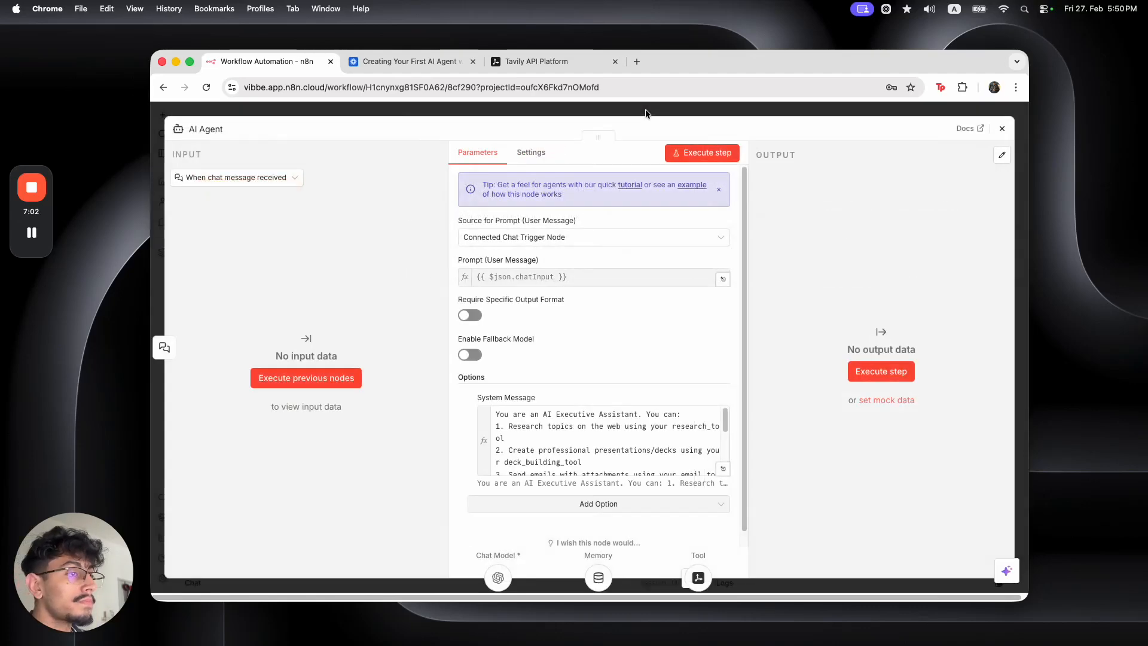
left_click(644, 108)
left_click_drag(544, 312, 507, 323)
left_click_drag(454, 351, 453, 353)
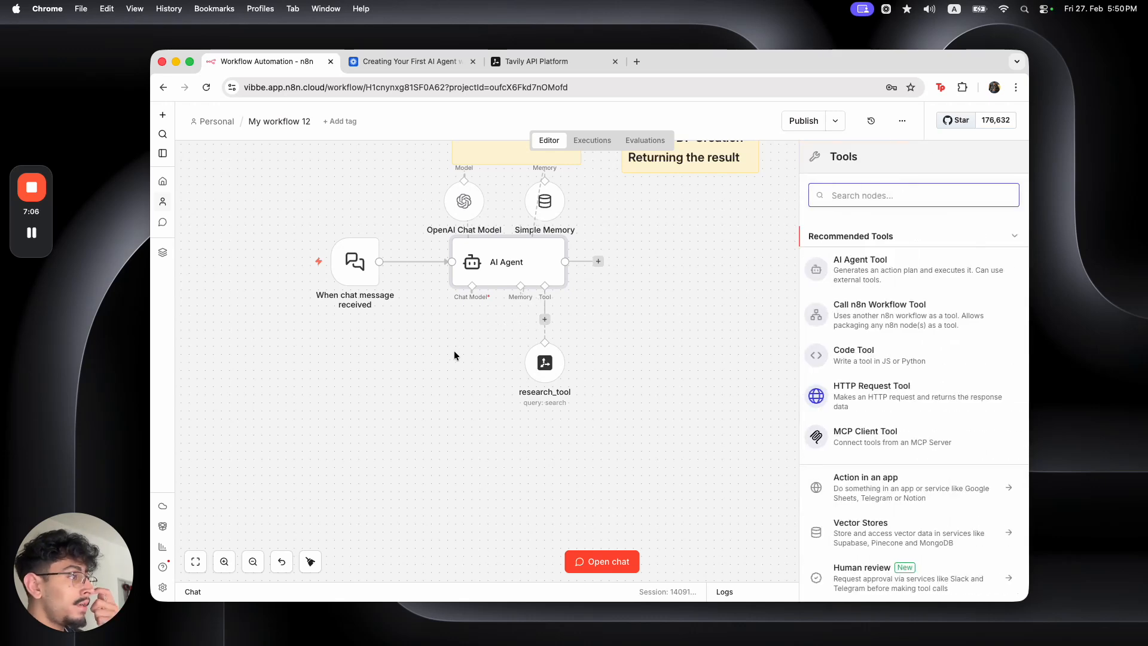
Add a Call n8n Workflow Tool described as building a presentation from topic and JSON slides, returning a download URL
left_click(864, 317)
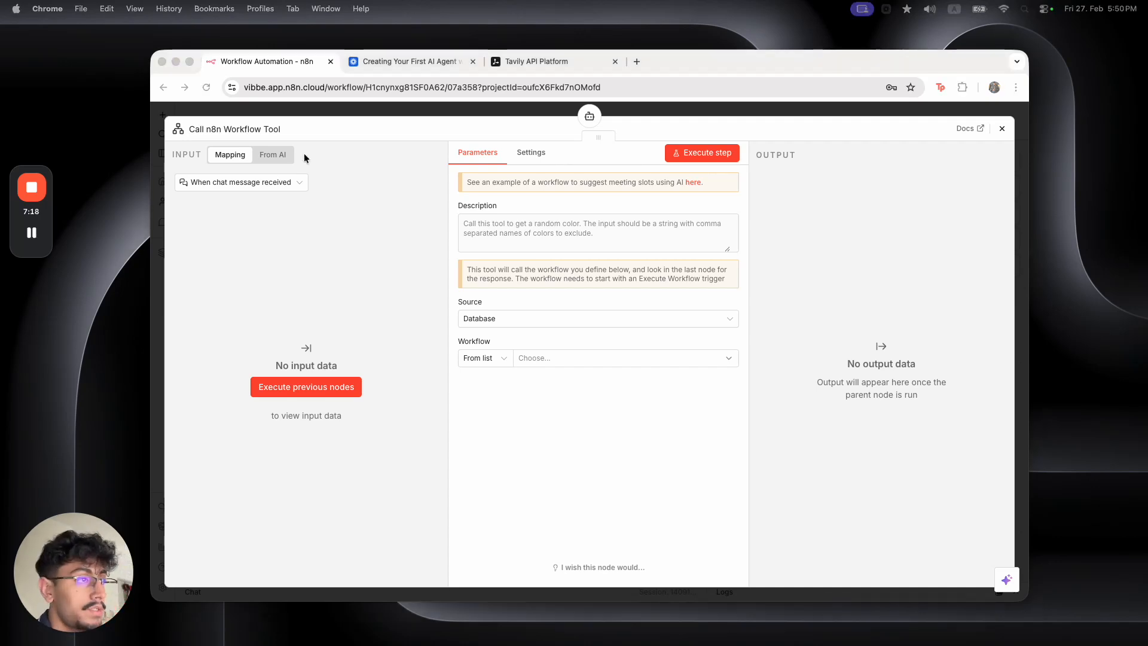
left_click(492, 241)
key("super+v")
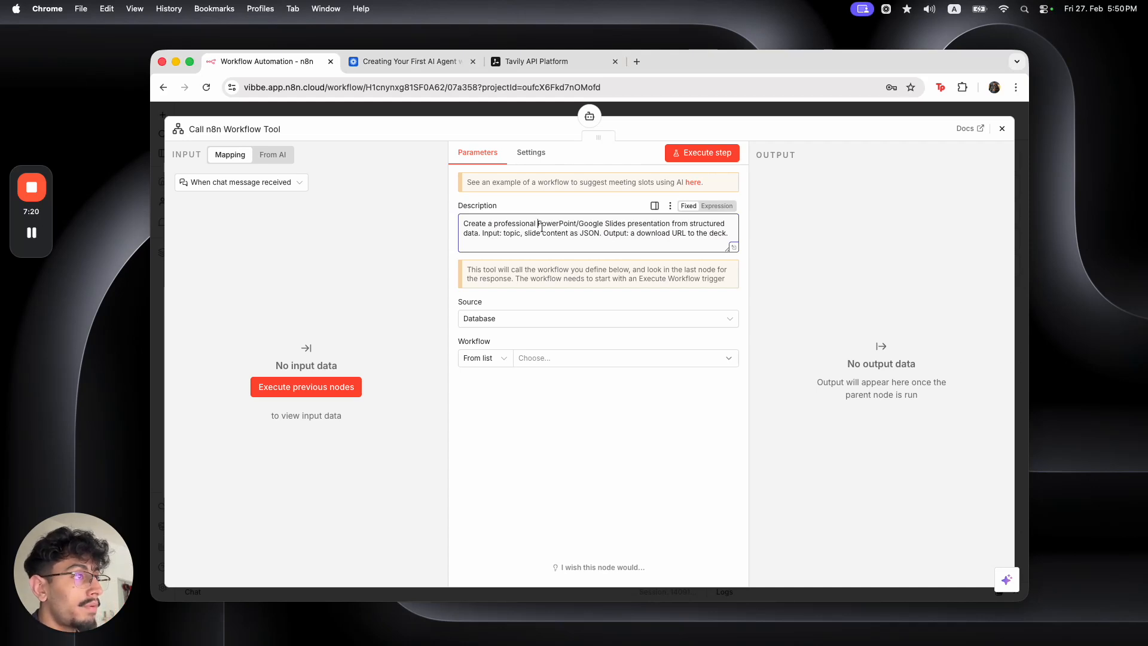
left_click(575, 226)
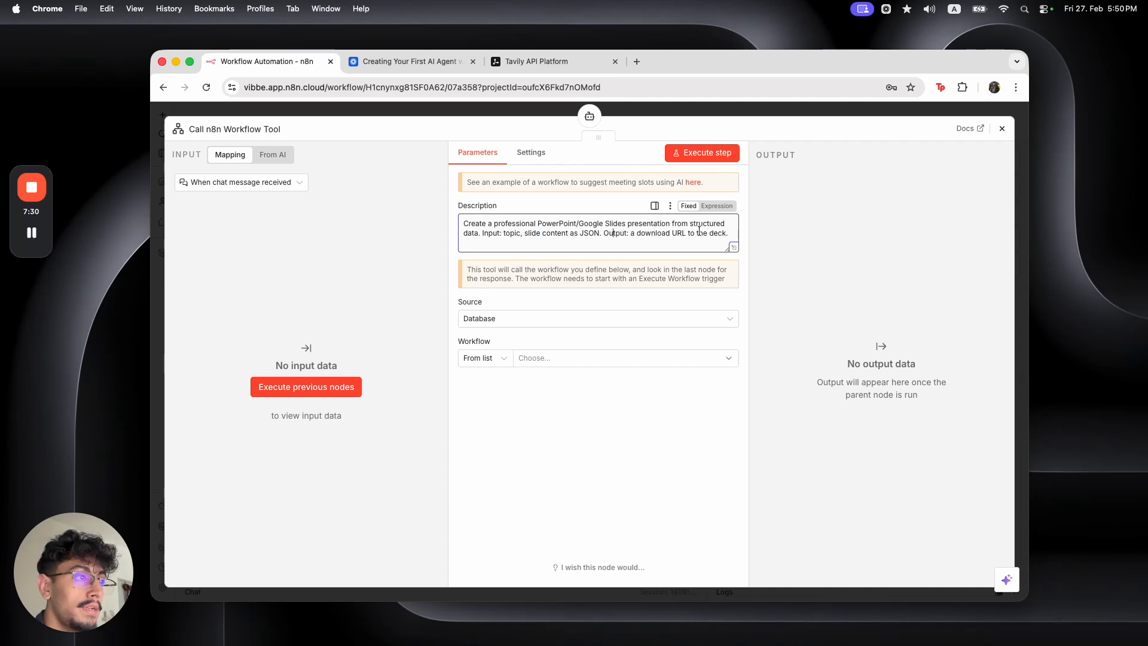
Copy the name deck_building_tool from the AI Agent's system message
left_click(522, 111)
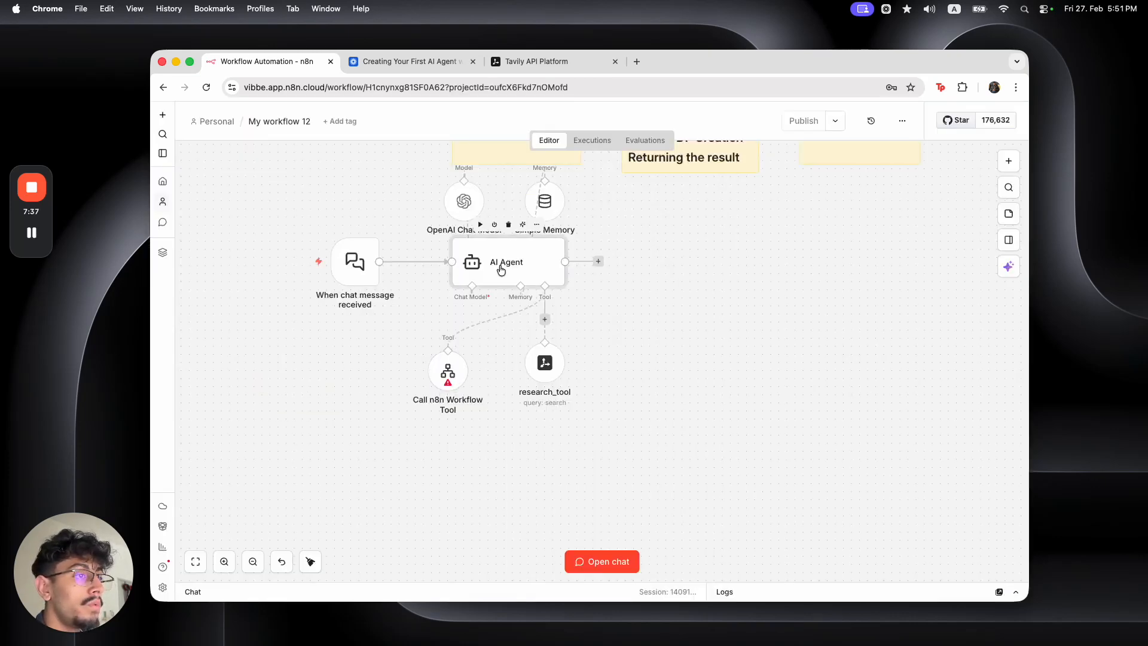
double_click(503, 257)
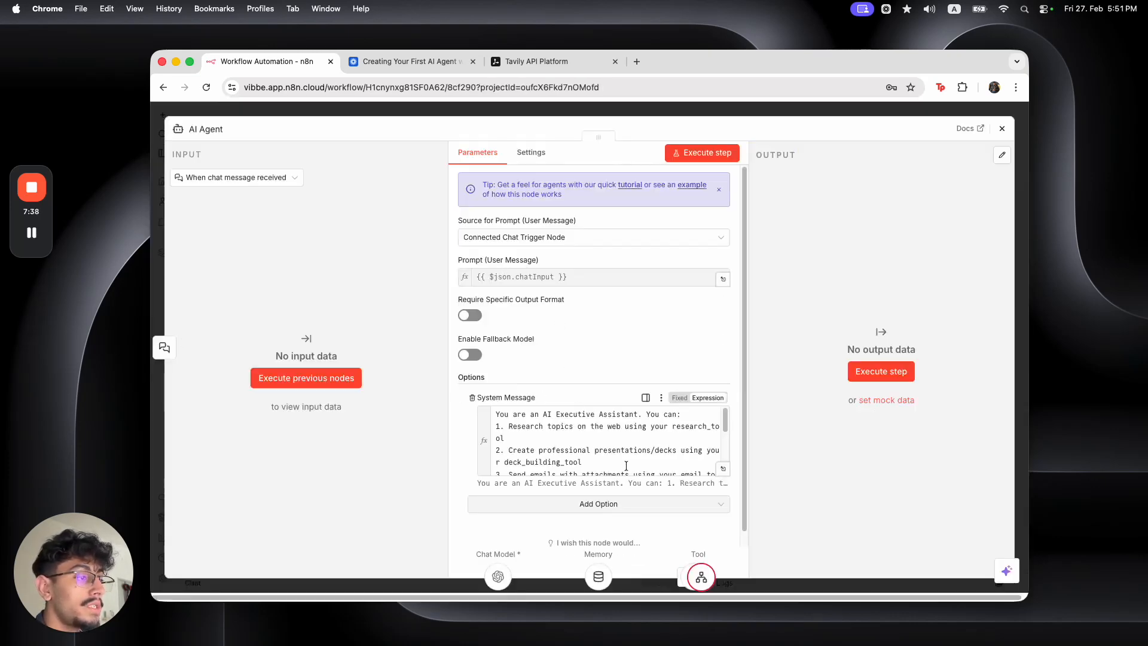
left_click(722, 469)
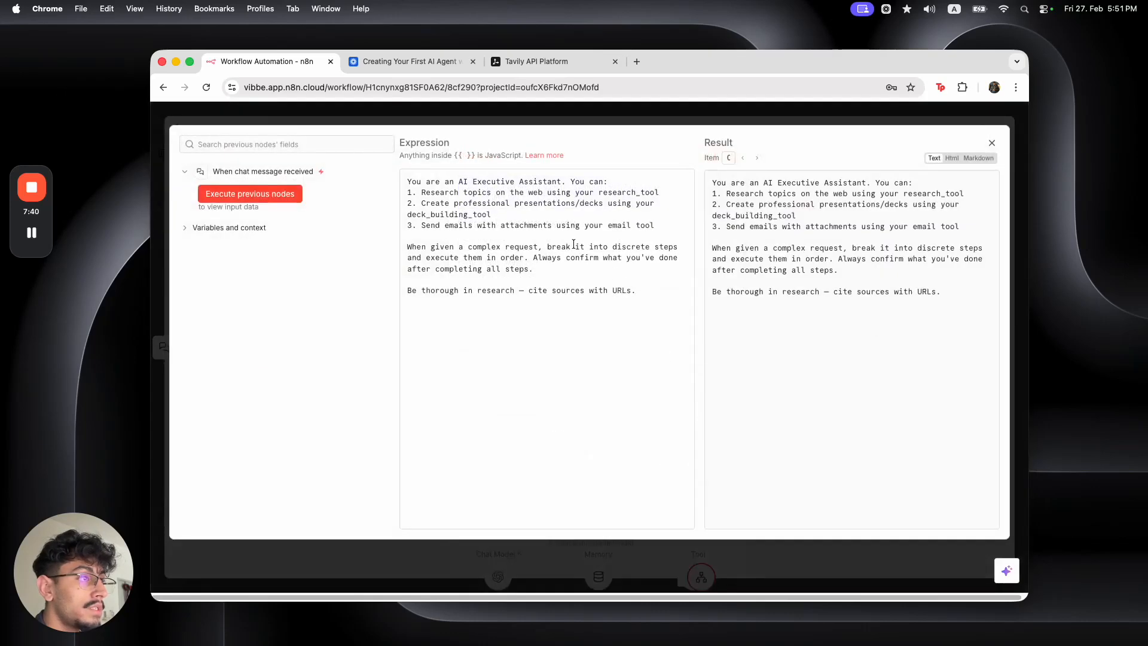
left_click_drag(407, 214, 505, 214)
key("cmd+c")
left_click(541, 107)
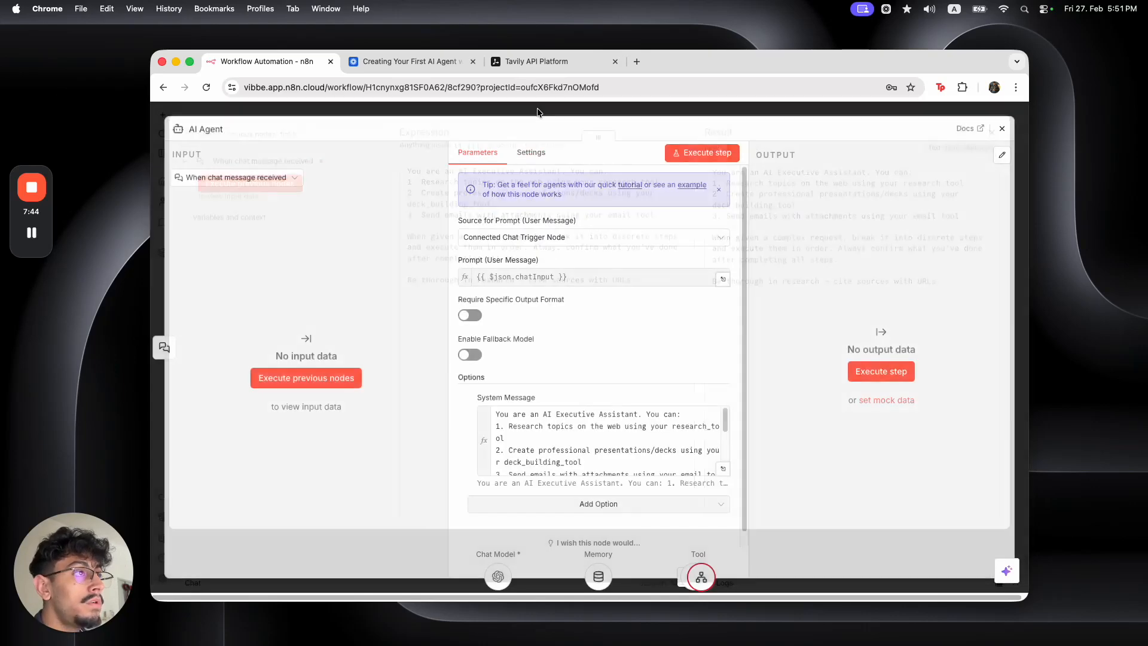
left_click(541, 110)
Rename the workflow tool node to deck_building_tool and recheck the agent's system message
double_click(448, 367)
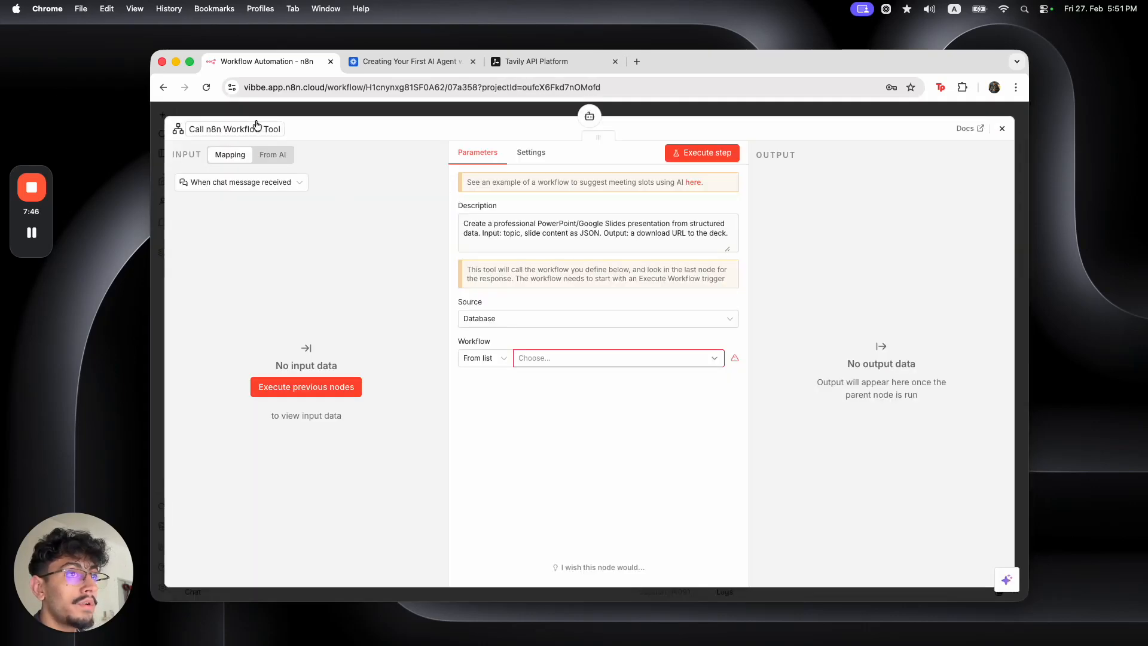
left_click(258, 127)
key("cmd+v")
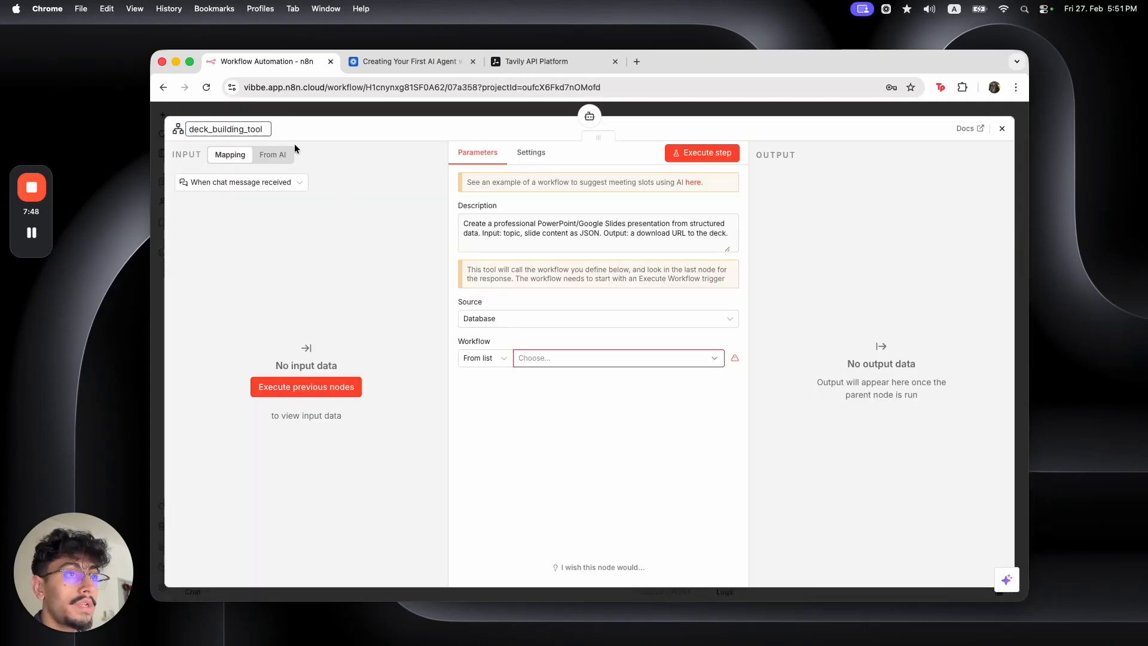
key("Return")
key("Escape")
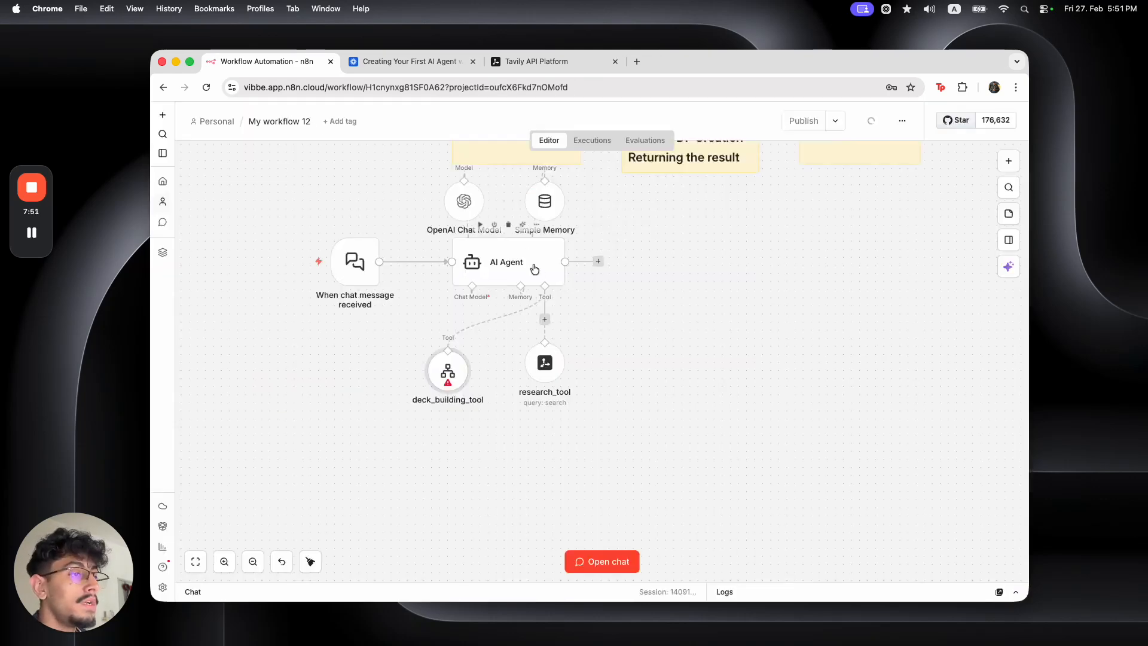
double_click(525, 264)
left_click(621, 469)
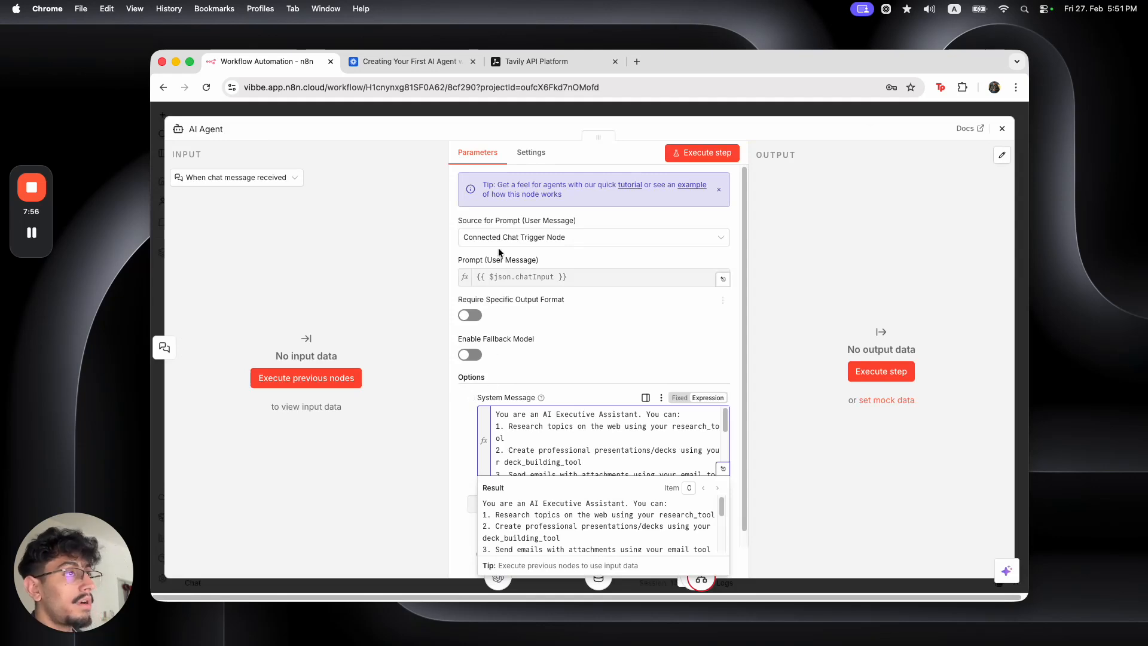
key("Escape")
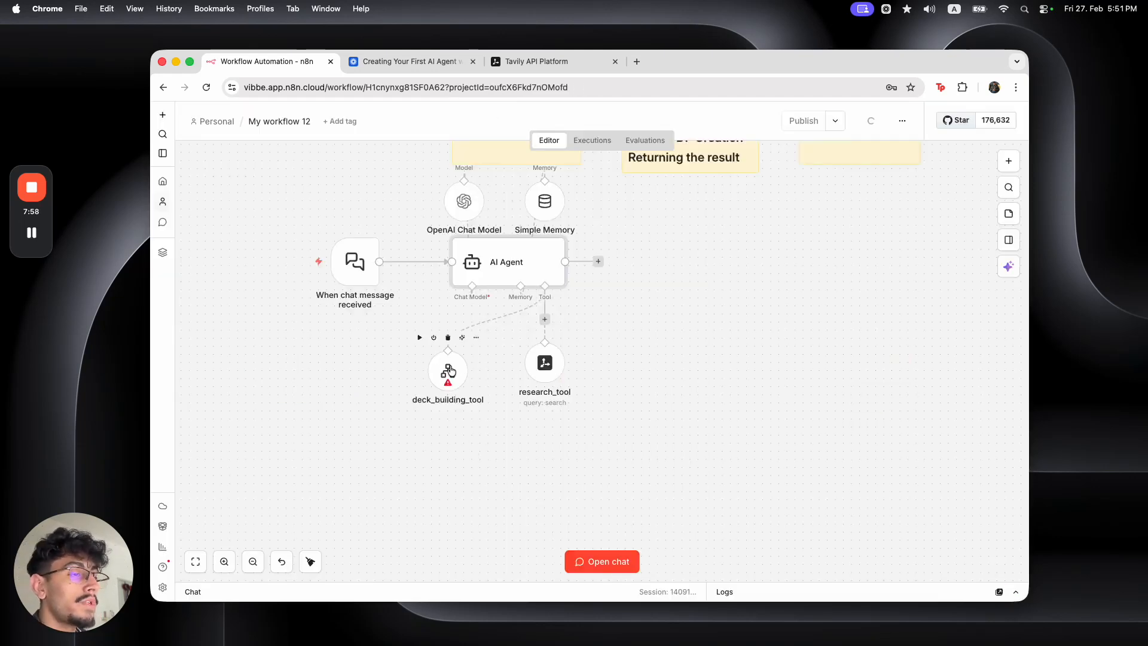
left_click(161, 117)
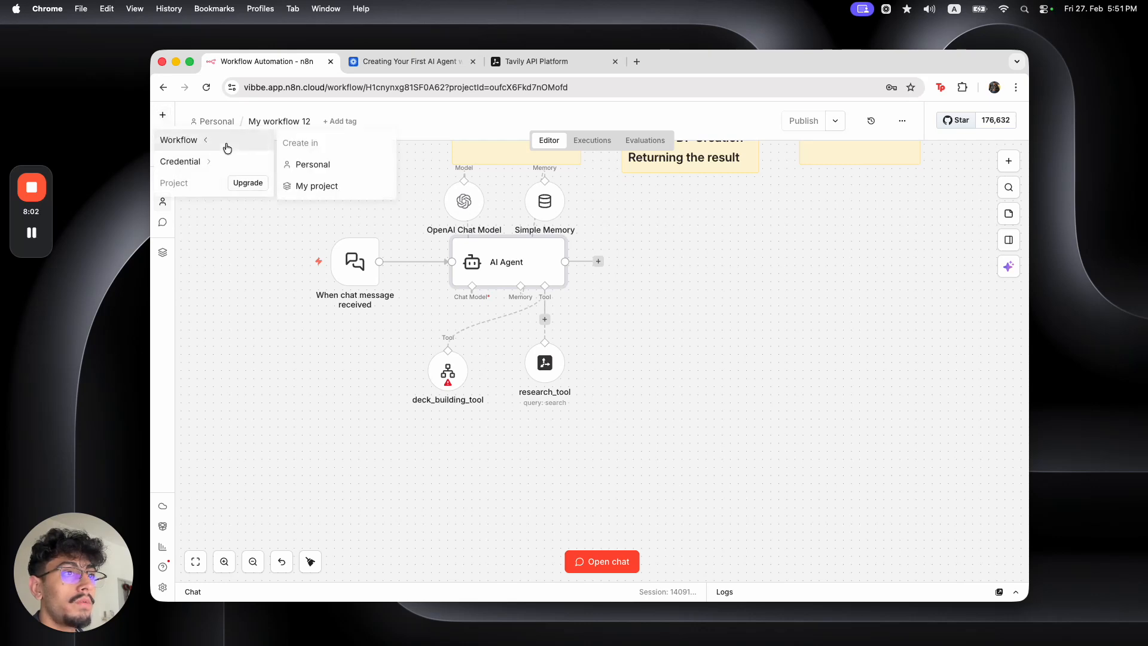
Open a new personal workflow in a background tab
mouse_move(210, 143)
right_click(317, 163)
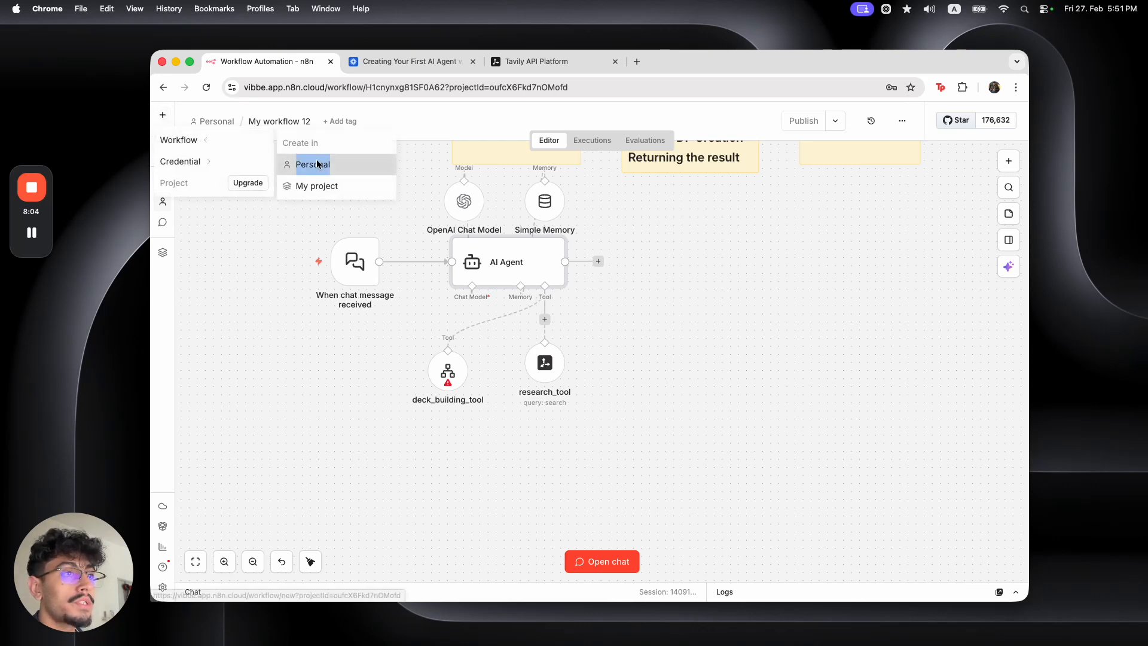
left_click(329, 167)
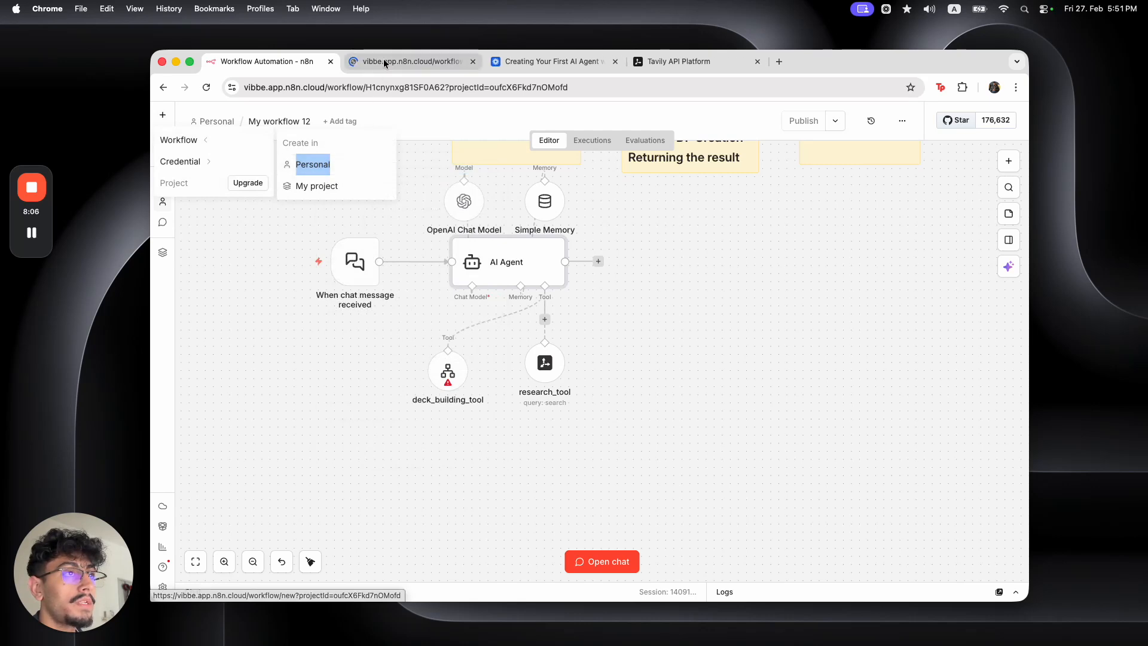
Name the new workflow deck_building_tool, copying the name from the tool node
double_click(450, 376)
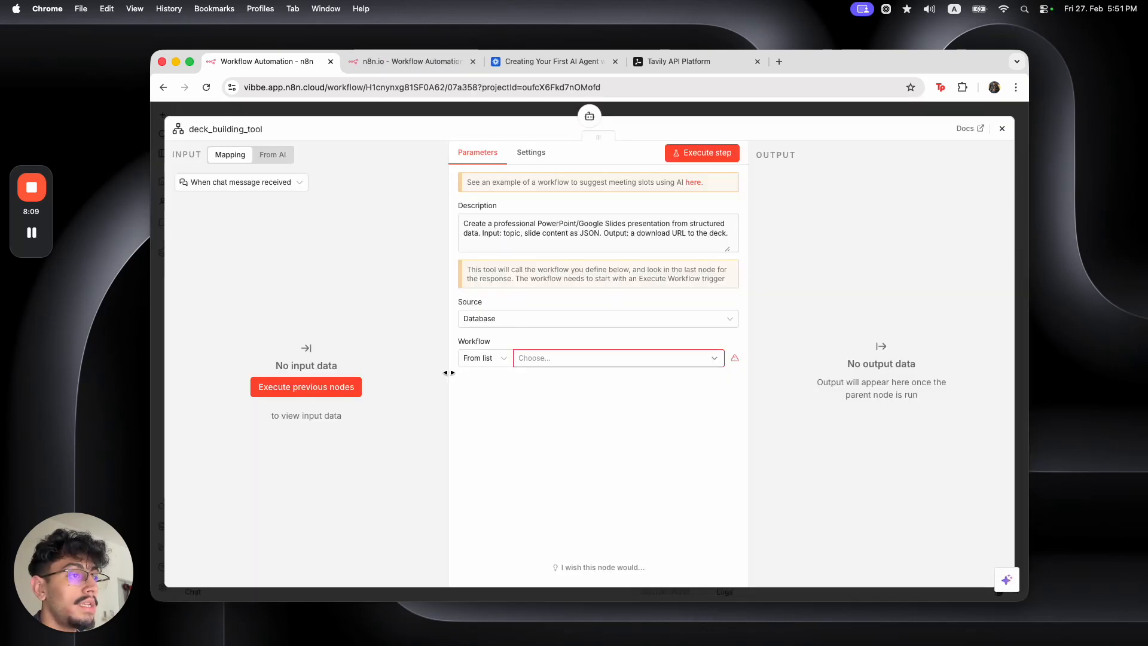
left_click(231, 131)
key("super+c")
left_click(357, 109)
left_click(394, 54)
left_click(296, 120)
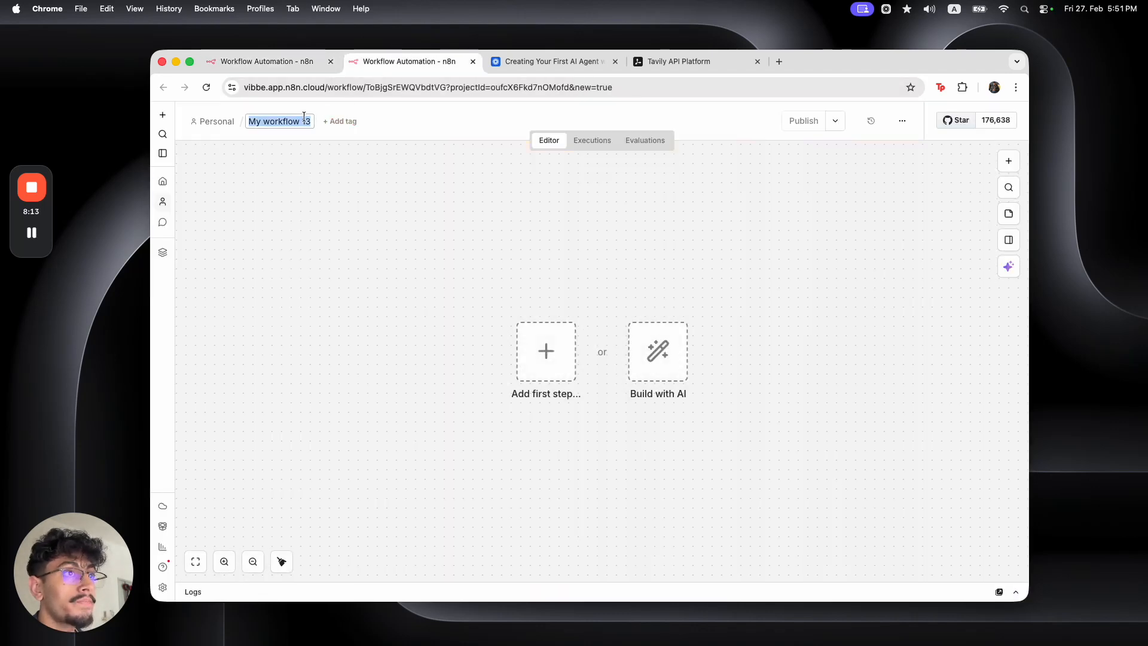
key("super+v")
key("BackSpace")
key("BackSpace")
key("BackSpace")
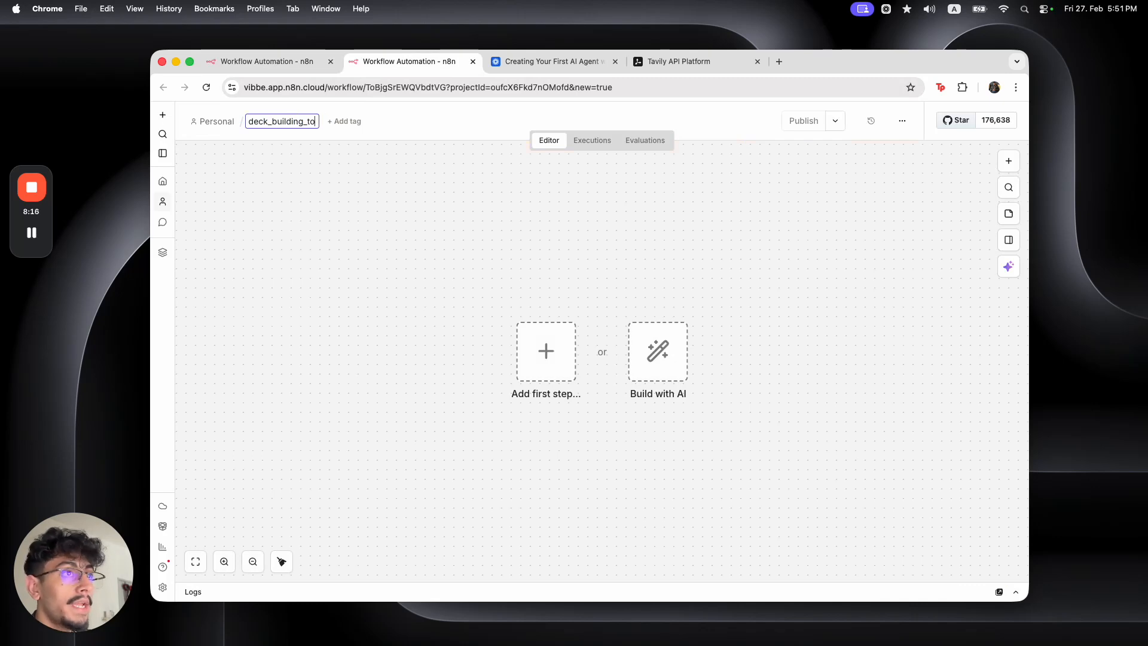
type("ool")
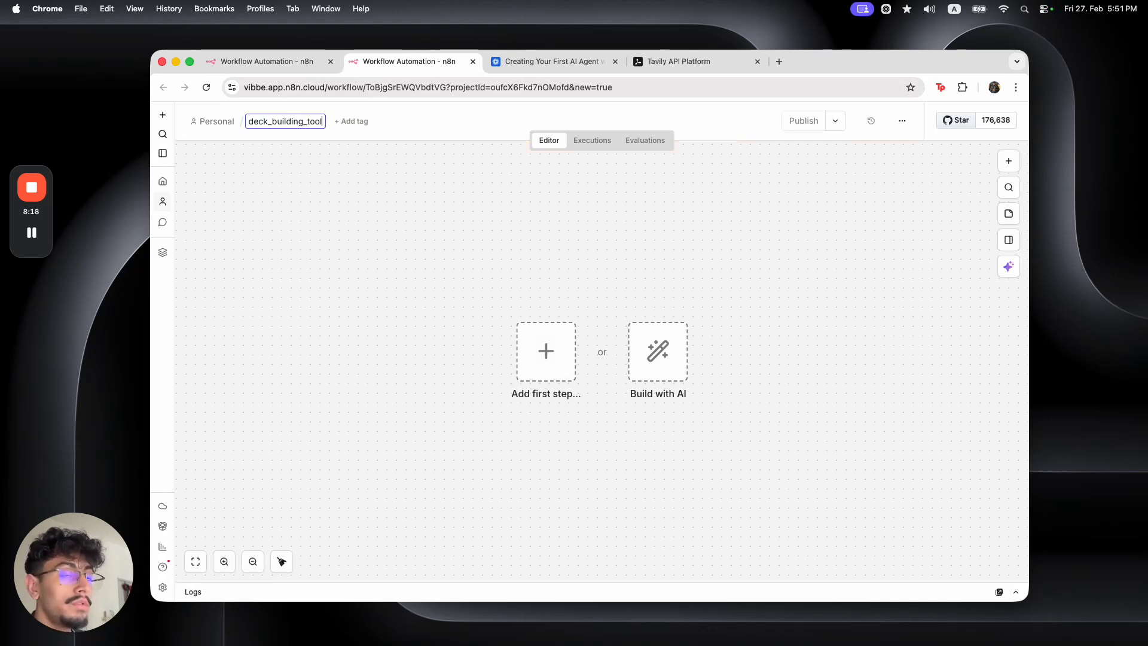
key("Return")
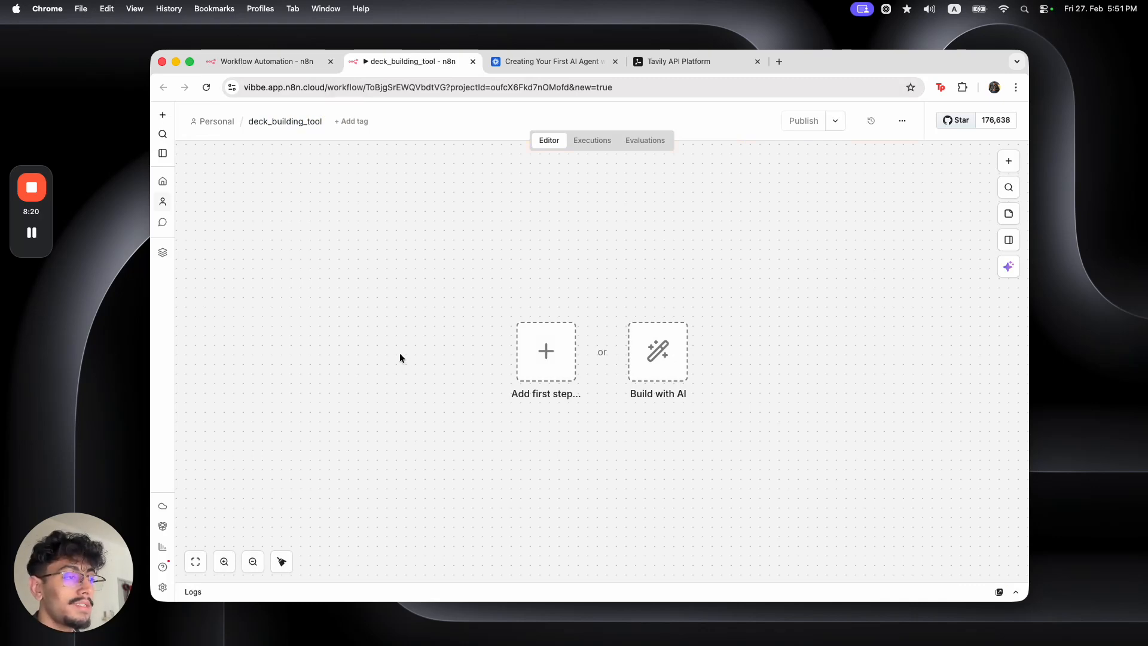
Add a 'When Executed by Another Workflow' trigger with fields-defined input and one empty field
left_click(549, 359)
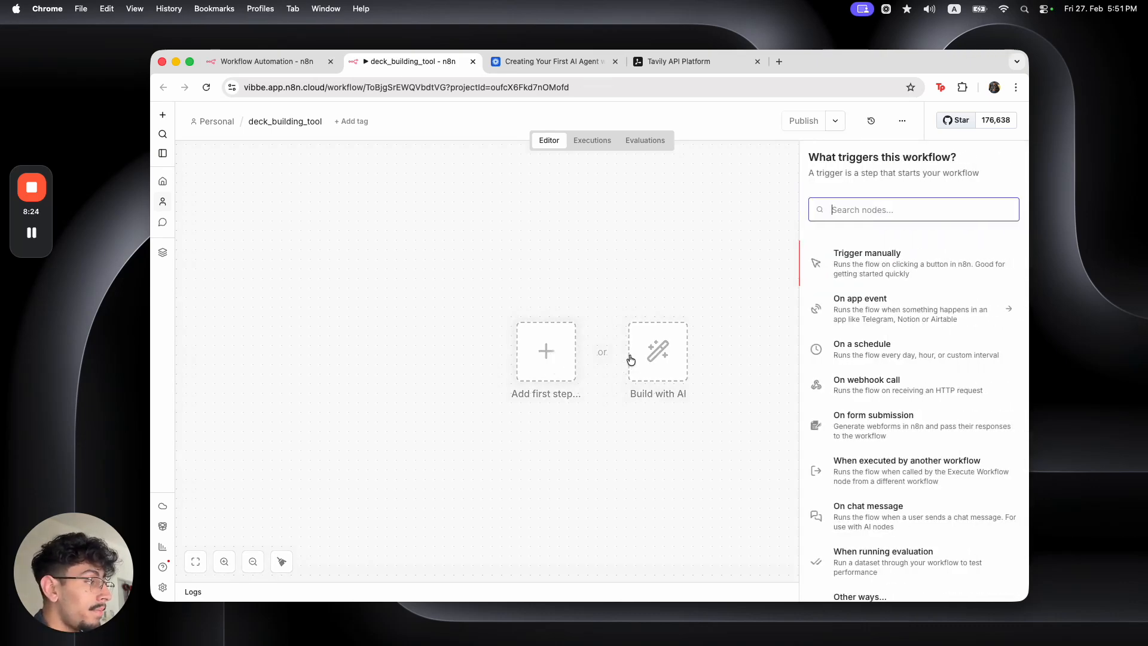
left_click(867, 472)
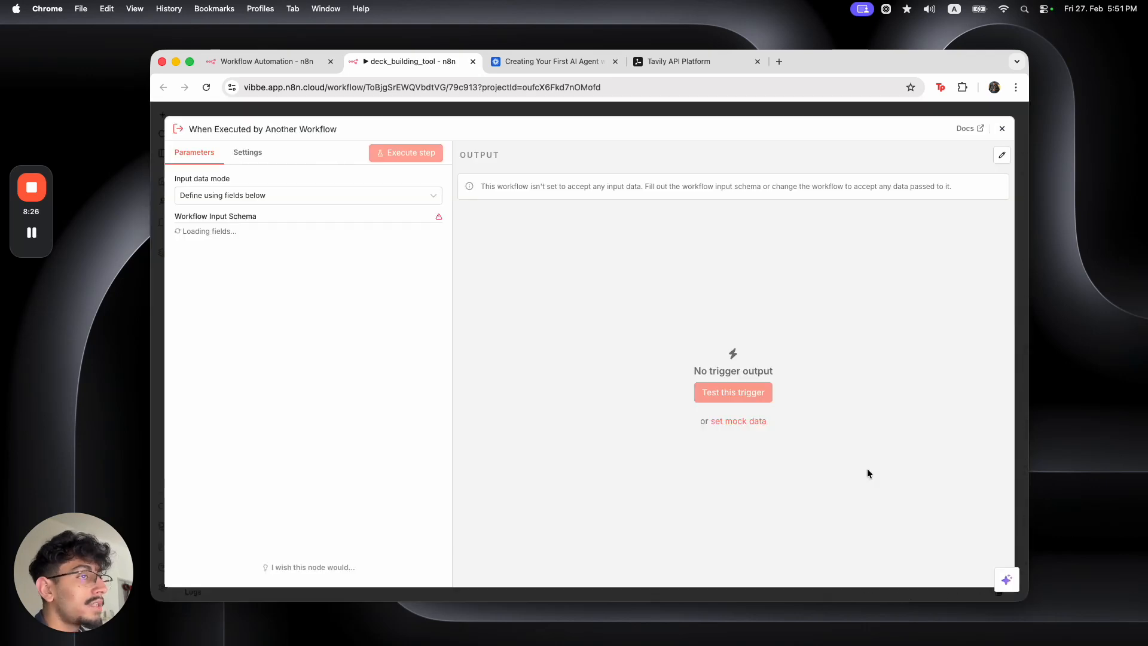
left_click(368, 196)
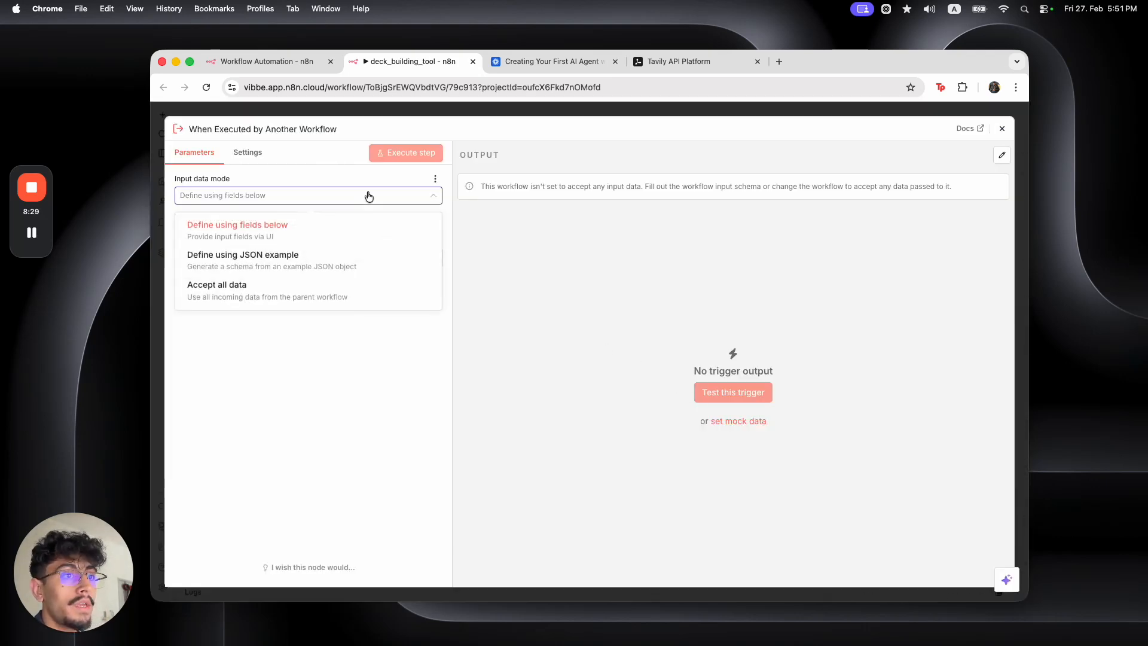
left_click(357, 231)
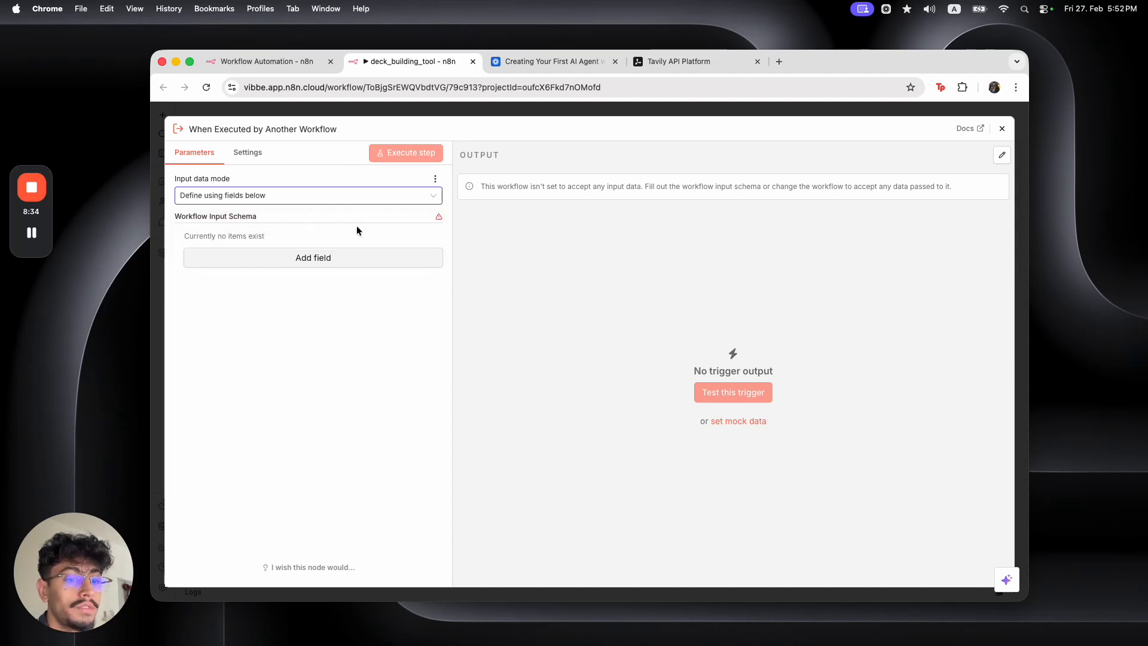
left_click(364, 258)
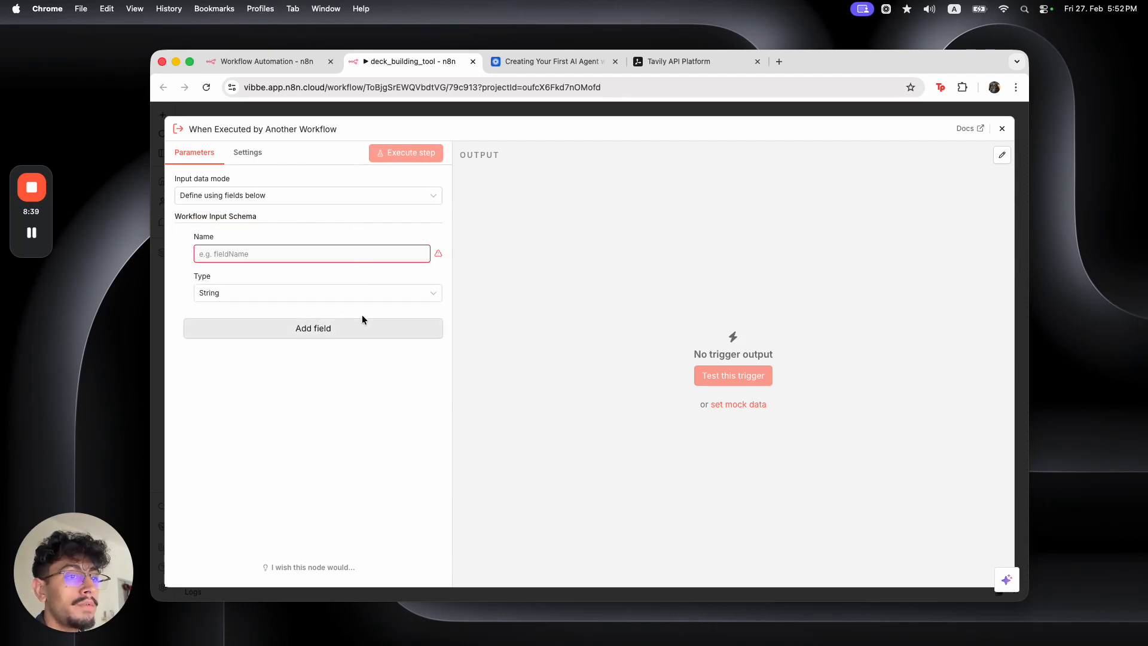
left_click(317, 70)
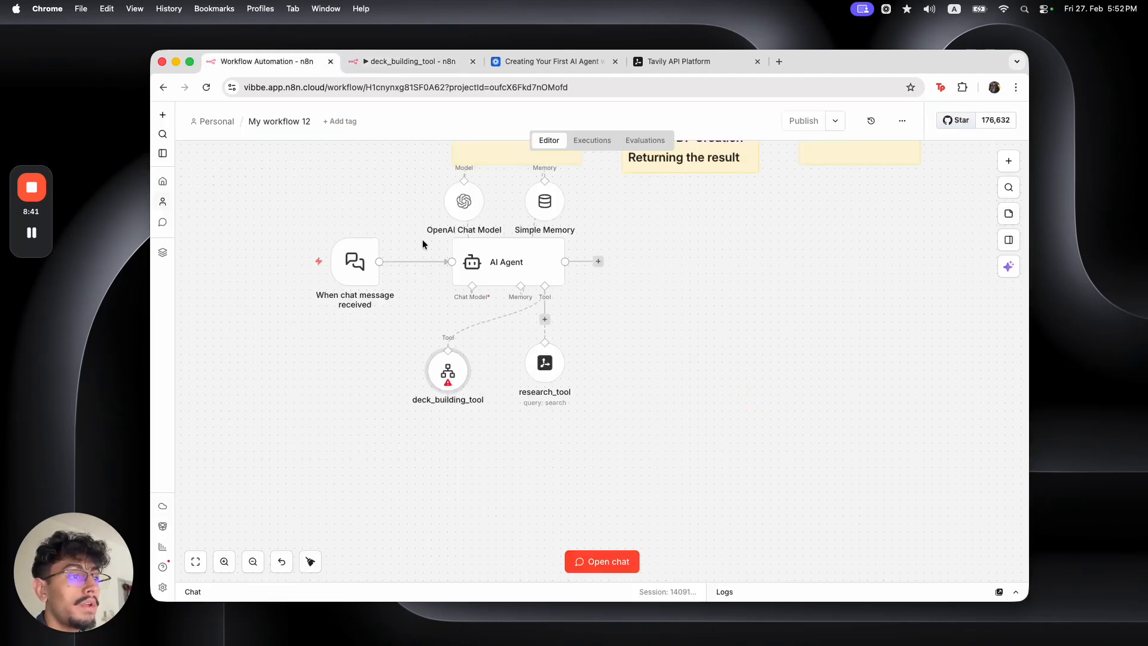
Change the deck_building_tool description's input to 'topic and content'
double_click(457, 362)
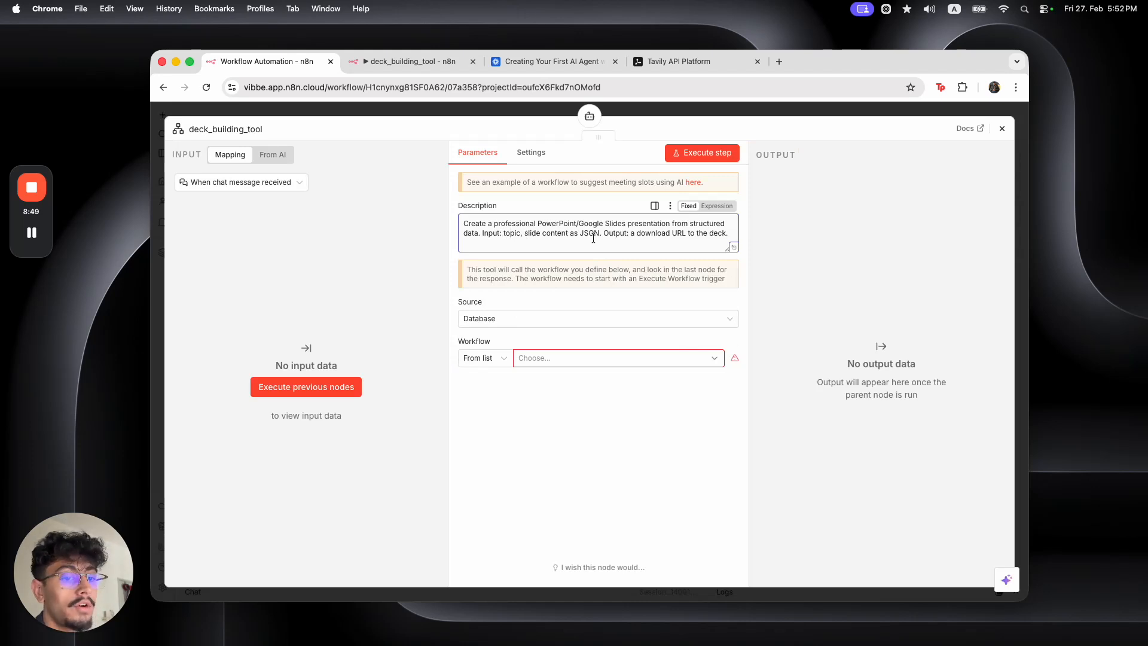
left_click(434, 112)
left_click(412, 79)
left_click(412, 113)
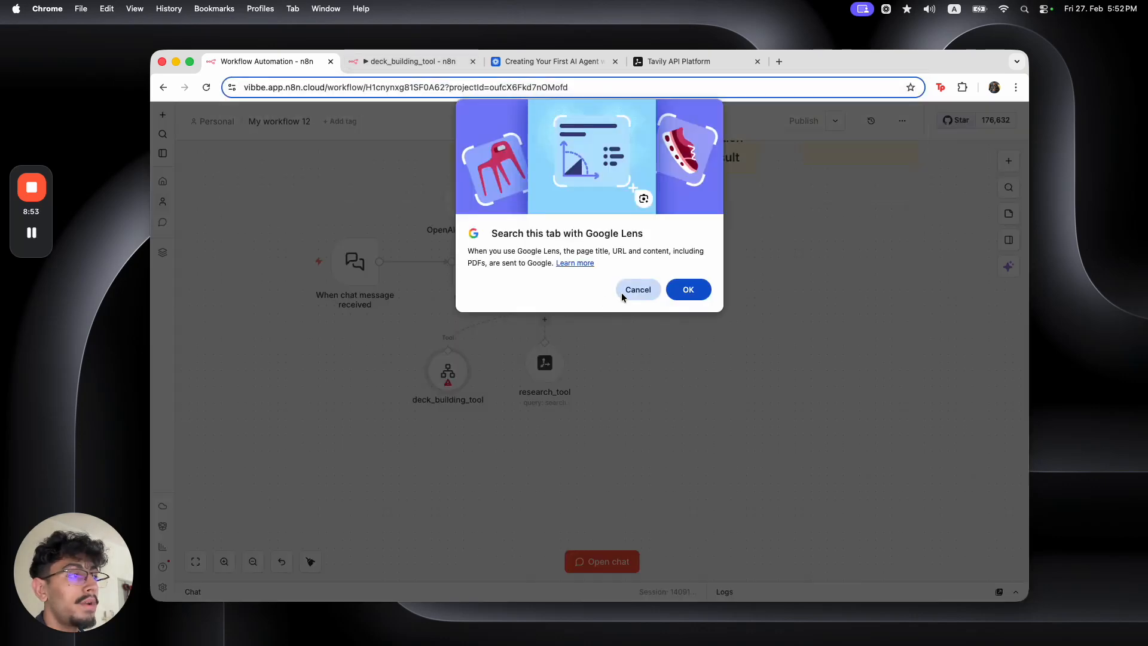
left_click(631, 288)
double_click(447, 372)
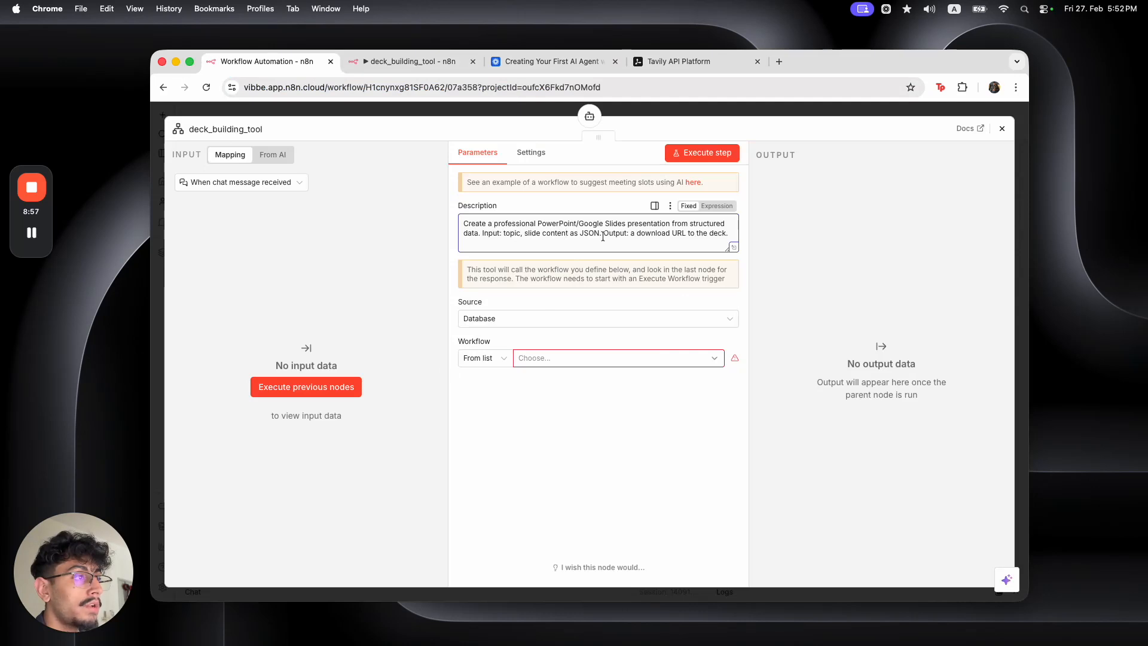
left_click_drag(601, 233, 515, 233)
type("and content")
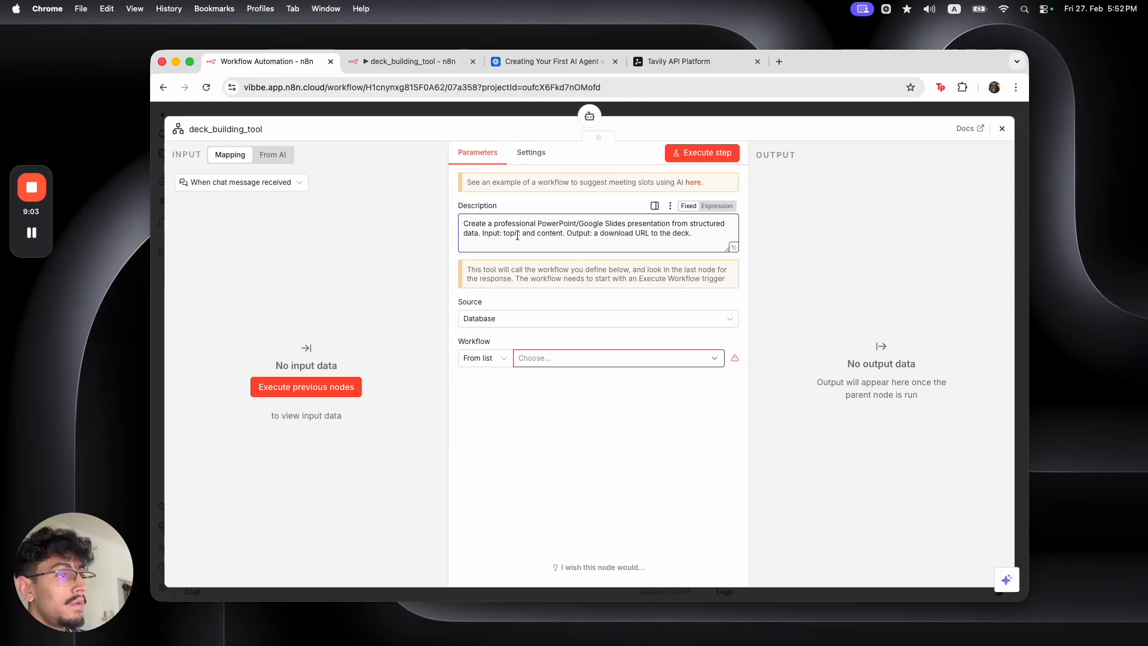
left_click(519, 118)
Name the sub-workflow trigger's two input fields topic and content
left_click(400, 61)
left_click(303, 254)
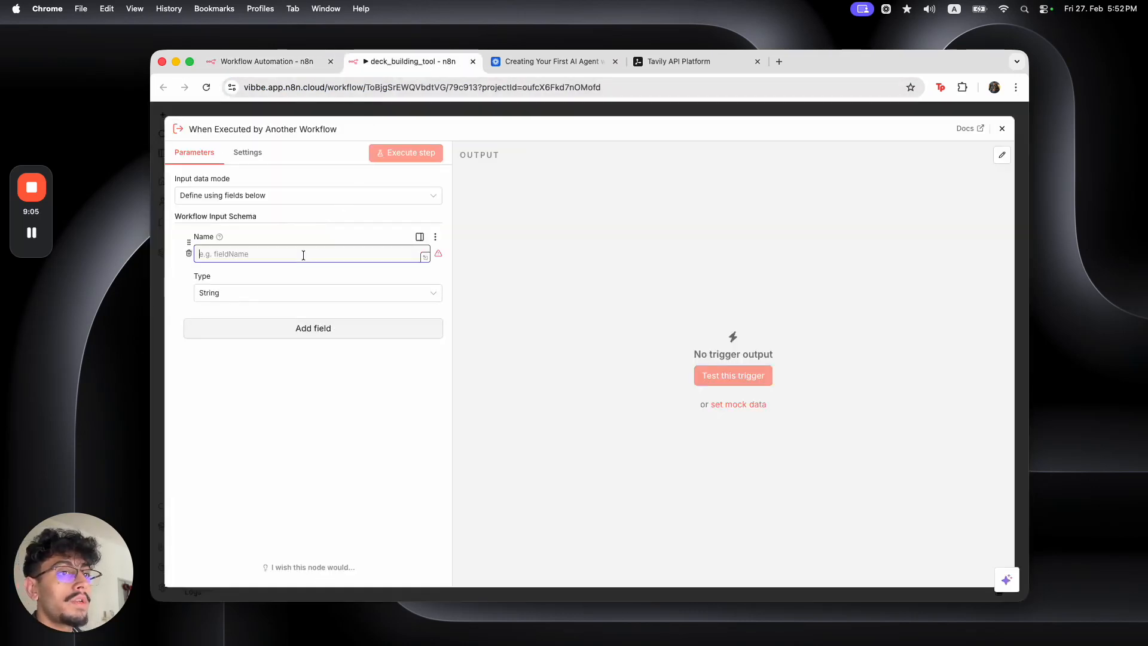
type("topic")
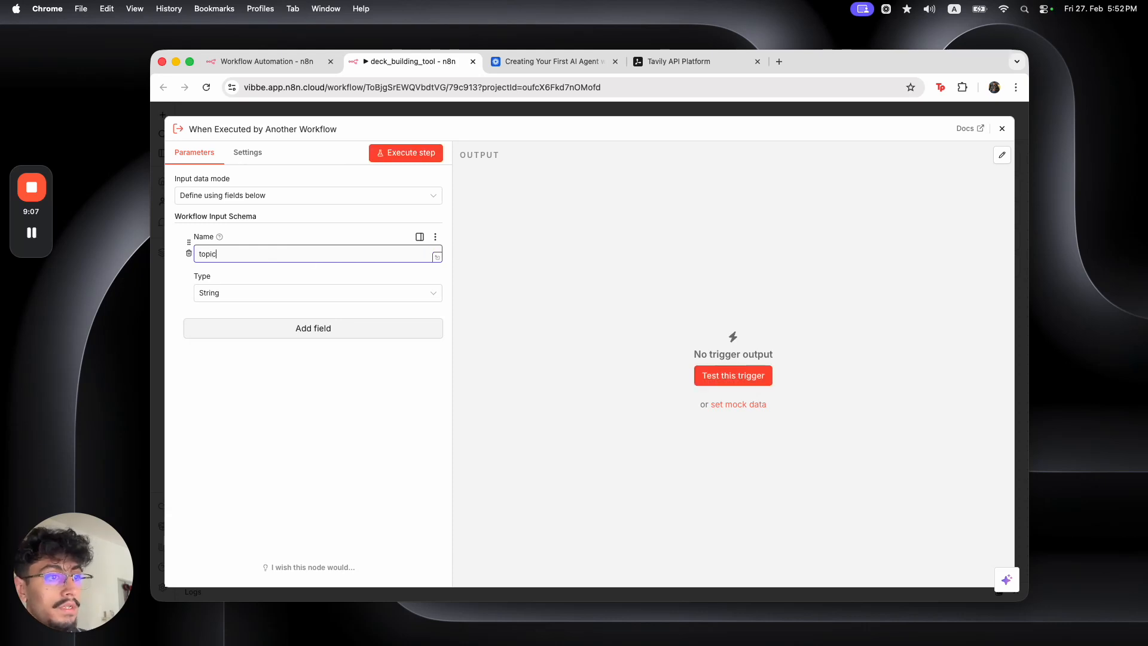
left_click(303, 330)
left_click(280, 343)
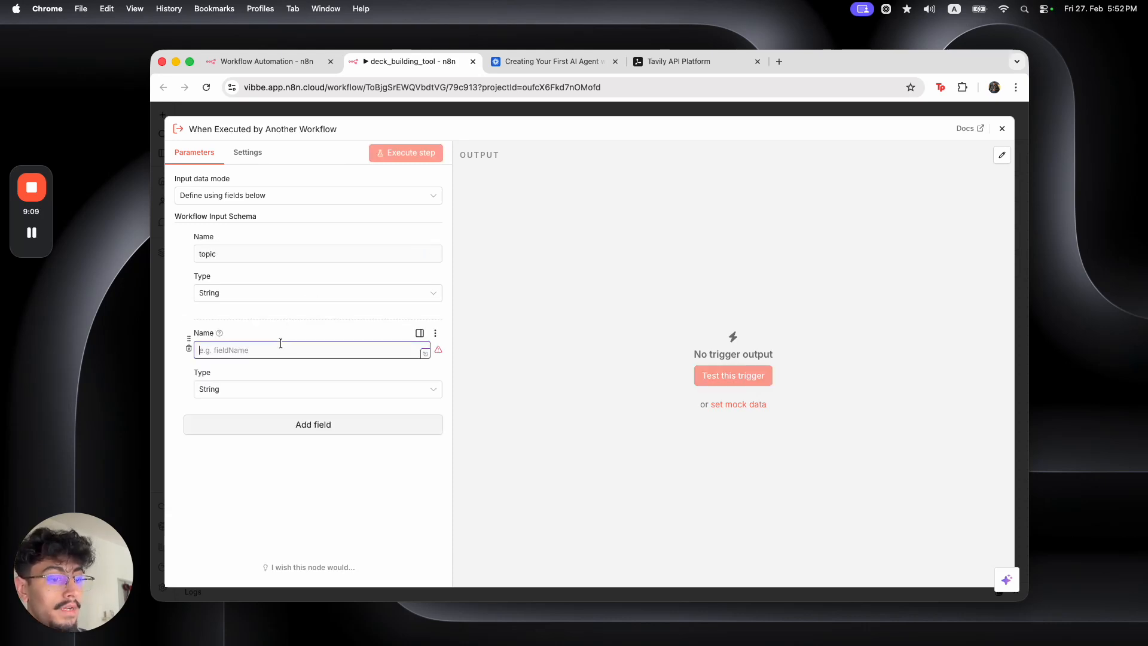
type("content")
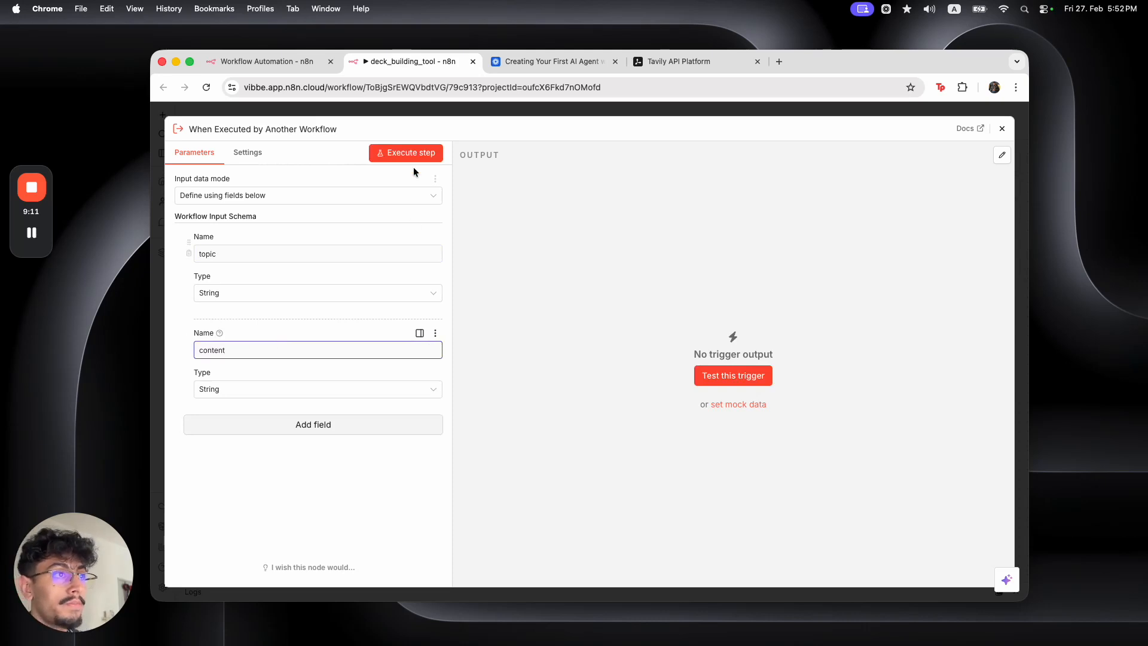
key("Escape")
Open Google Slides in a new tab and browse its template gallery
key("cmd+t")
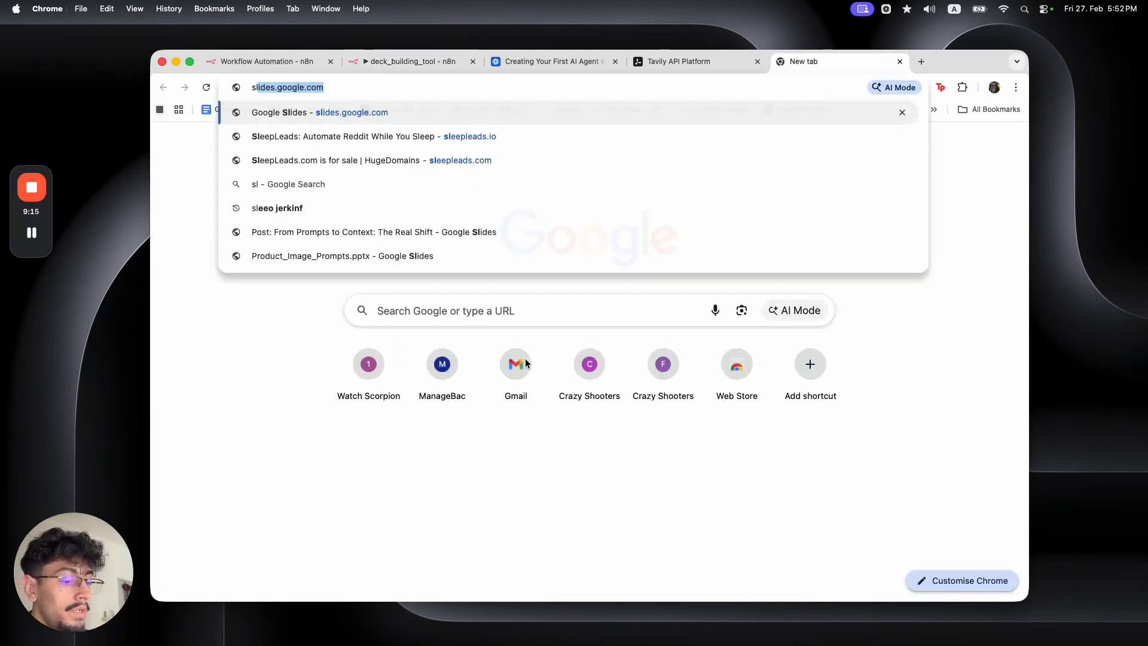
type("slides.google.com")
key("Return")
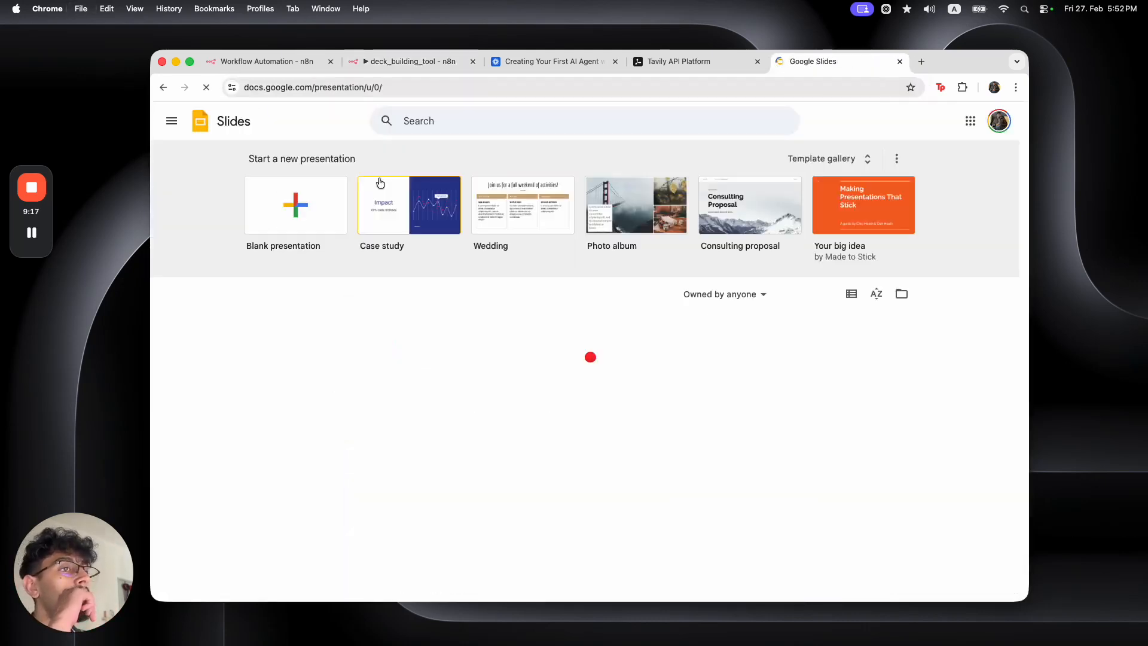
left_click(859, 156)
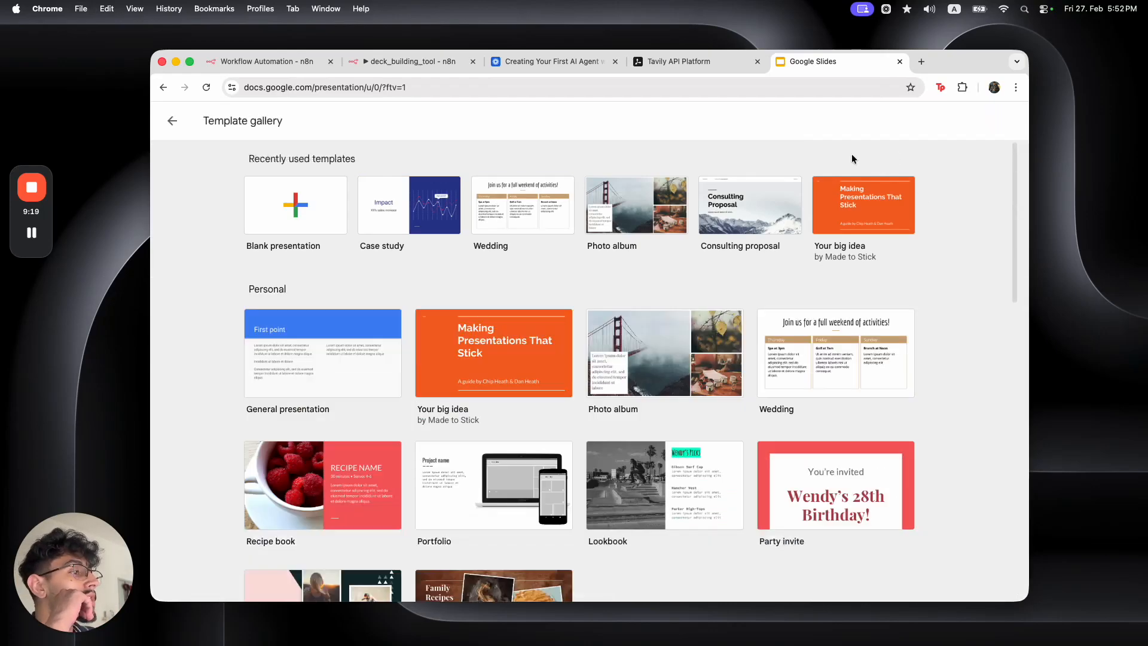
scroll(685, 364, "down", 10)
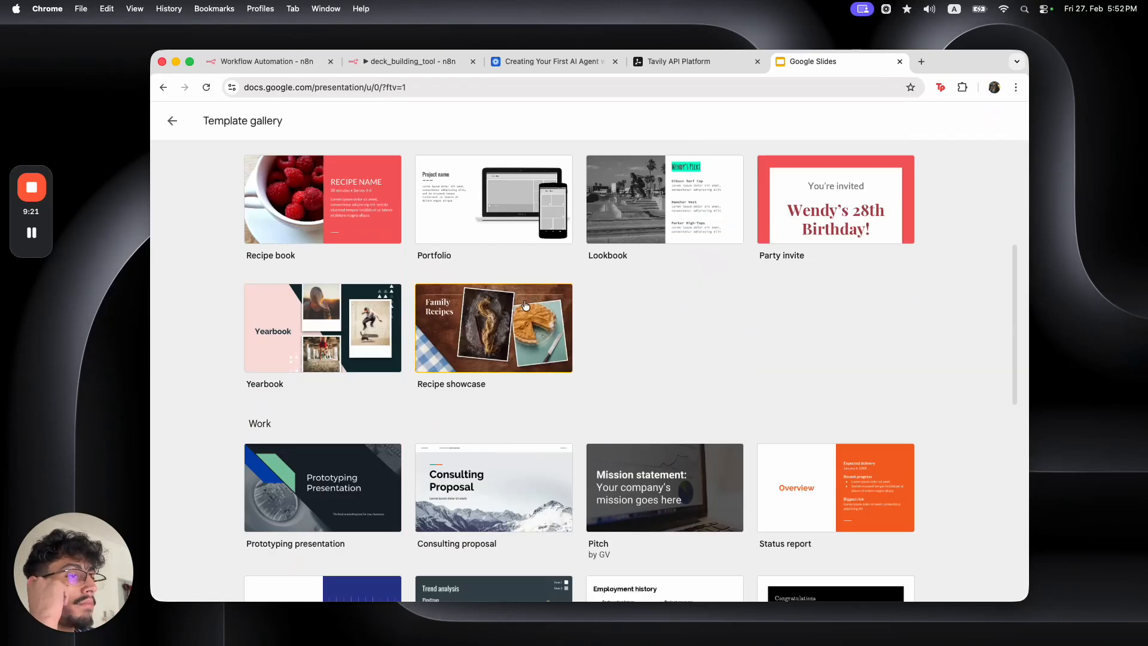
scroll(525, 302, "down", 5)
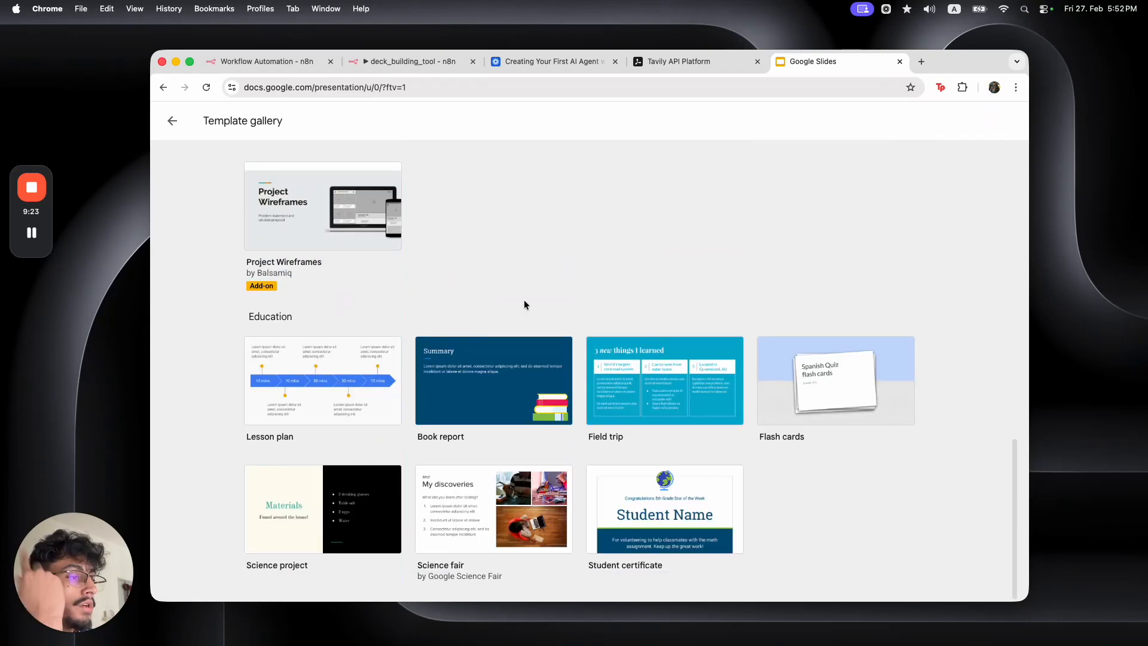
scroll(524, 304, "up", 15)
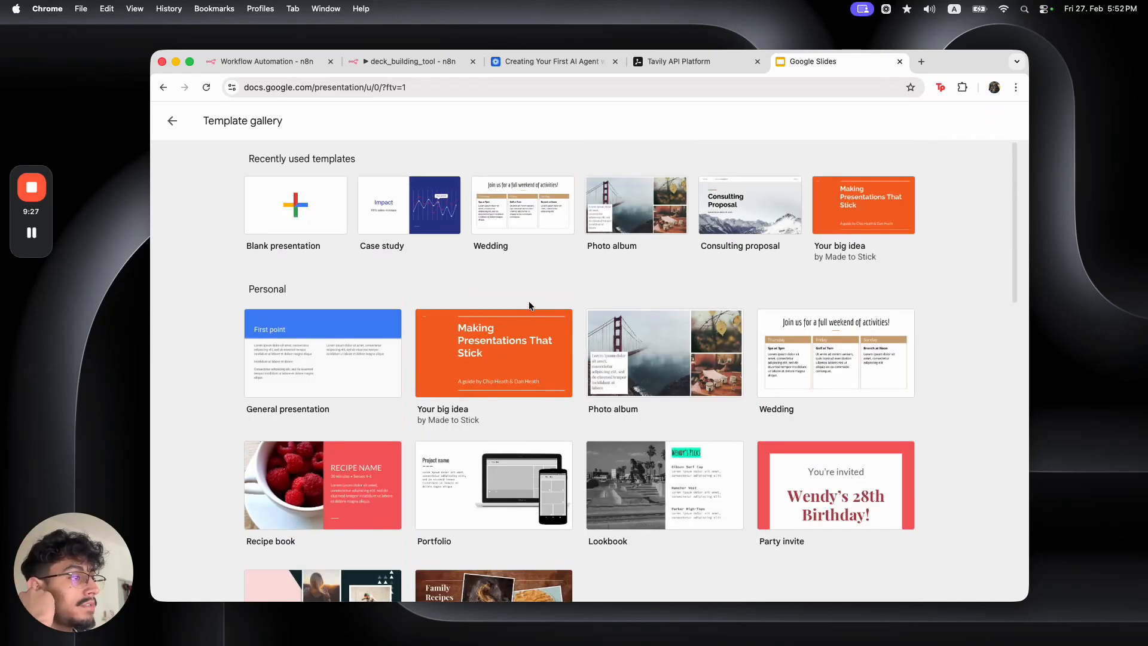
scroll(529, 305, "down", 8)
scroll(528, 305, "down", 8)
scroll(529, 305, "up", 8)
scroll(529, 305, "up", 8)
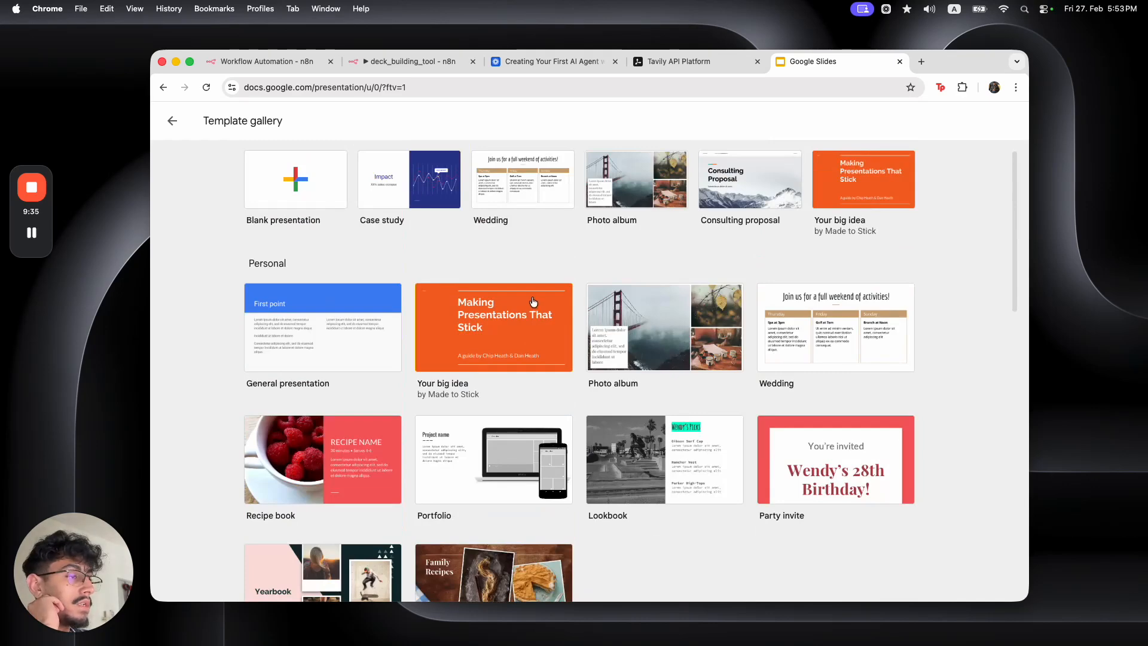
scroll(534, 297, "down", 8)
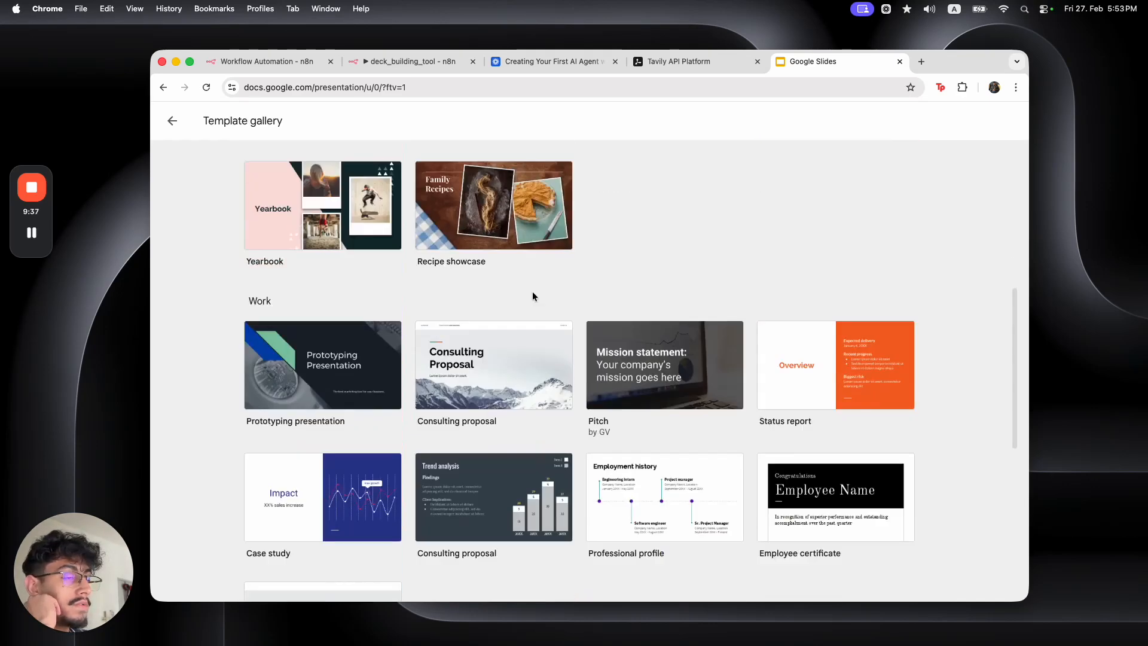
scroll(532, 292, "down", 9)
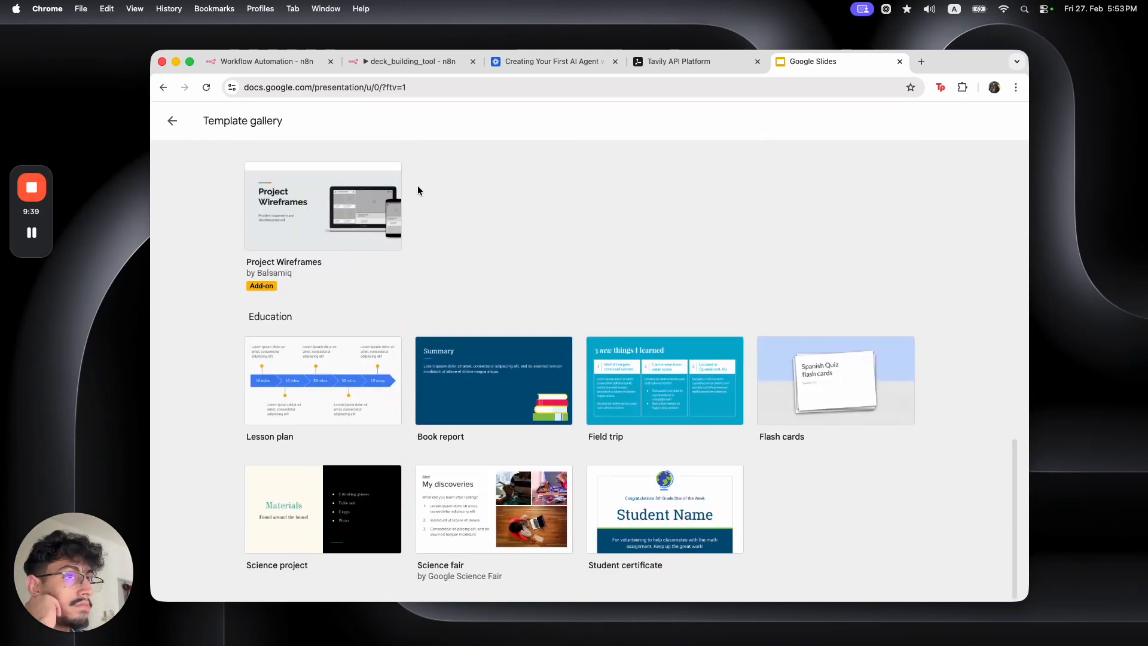
Back on the Slides home, open the existing deck 'Post: From Prompts to Context: The Real Shift'
left_click(172, 121)
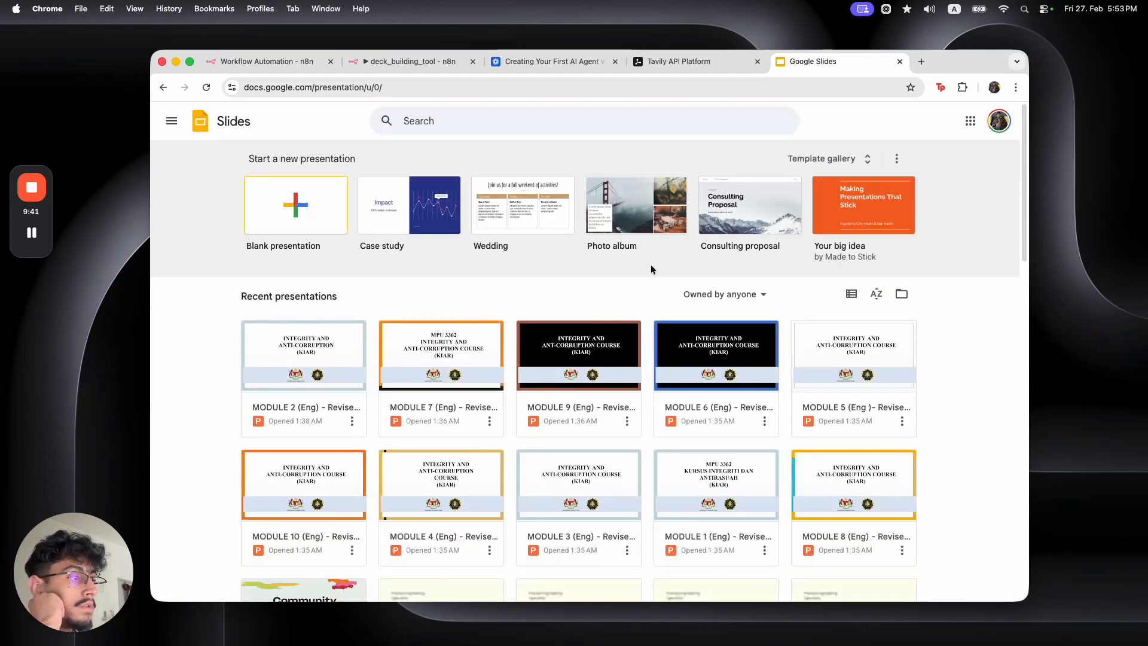
scroll(652, 334, "down", 3)
left_click(635, 358)
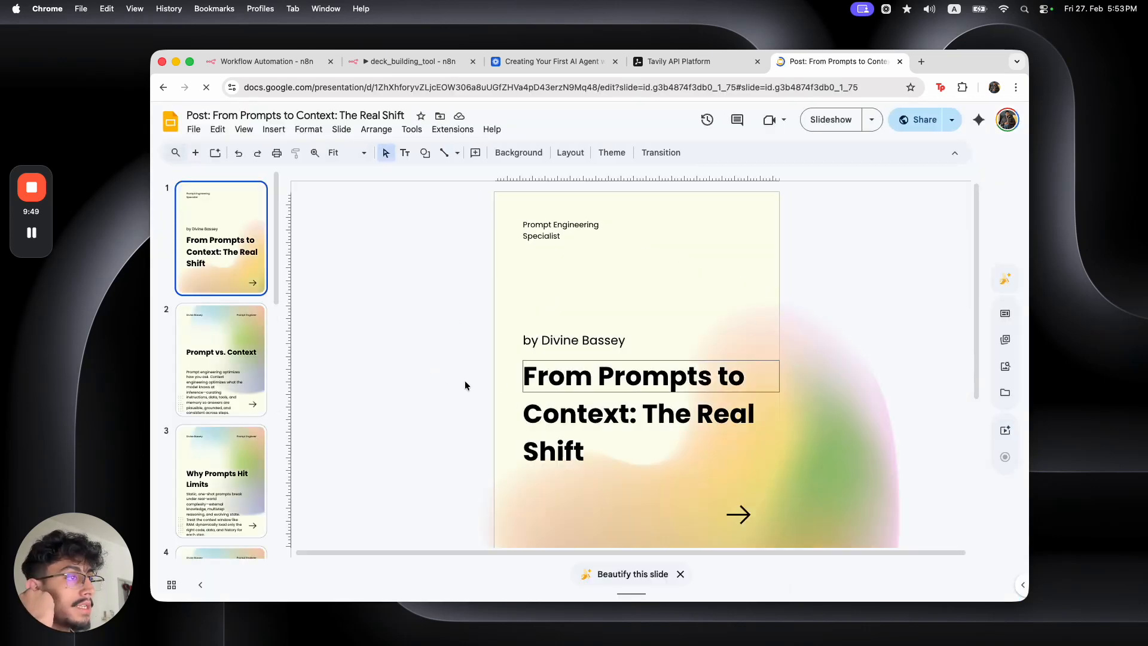
Look through the carousel's slides 2 to 9, then return to the cover slide
left_click(242, 374)
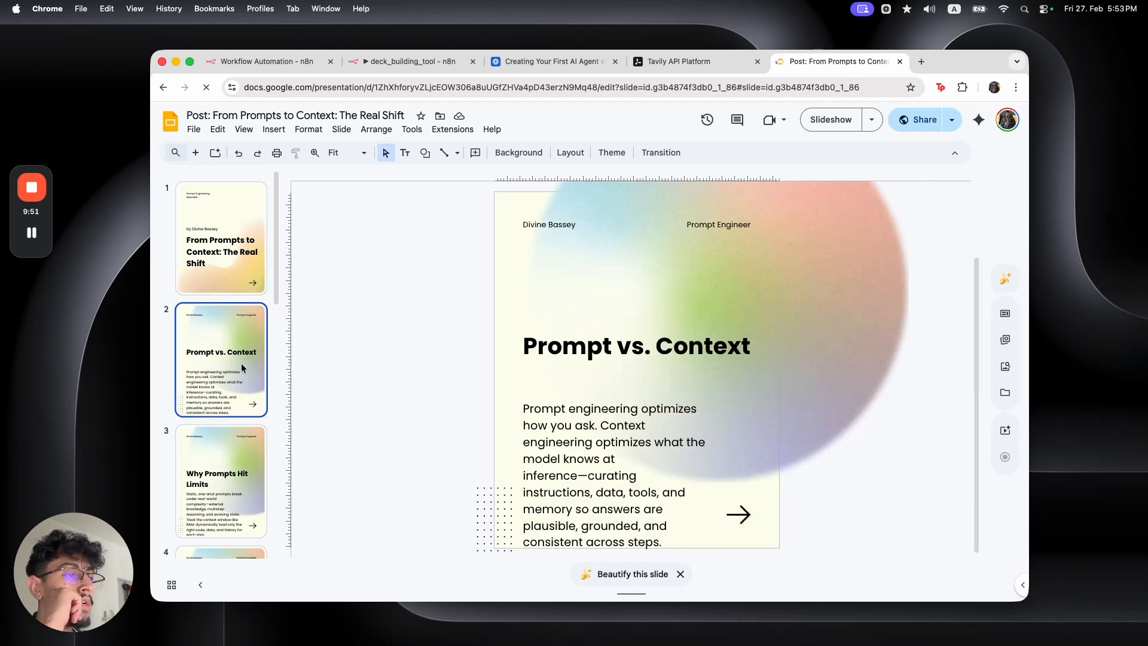
scroll(242, 388, "down", 2)
left_click(242, 408)
scroll(241, 407, "down", 2)
left_click(239, 409)
scroll(233, 419, "down", 2)
left_click(230, 428)
scroll(237, 372, "down", 5)
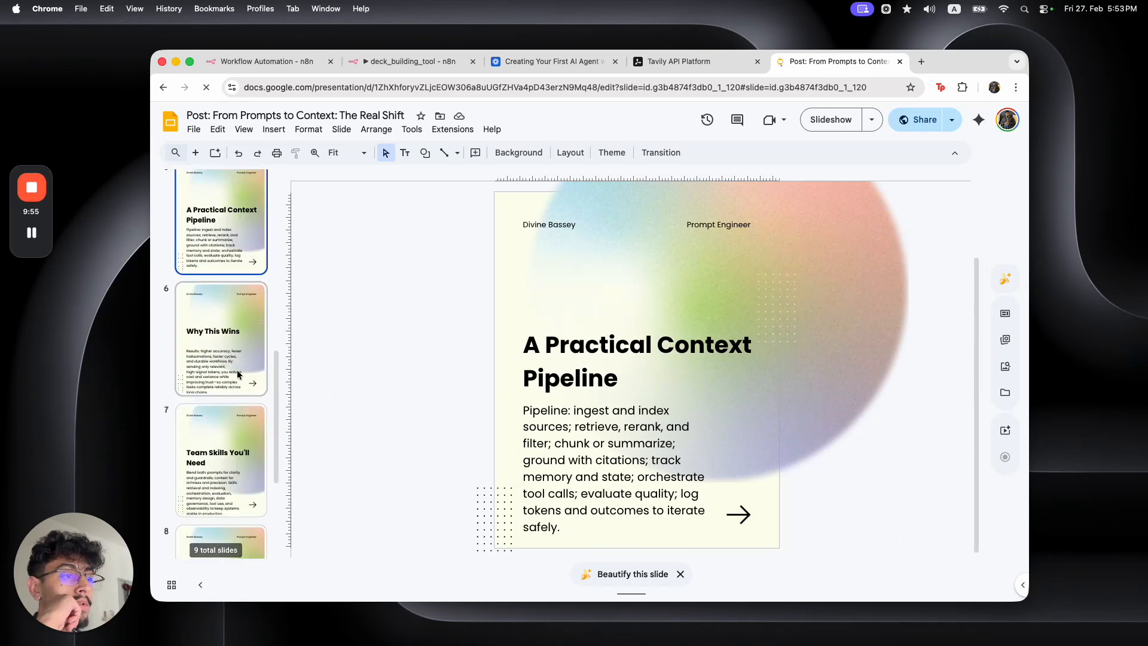
left_click(236, 372)
scroll(235, 373, "down", 1)
scroll(233, 382, "down", 5)
left_click(232, 390)
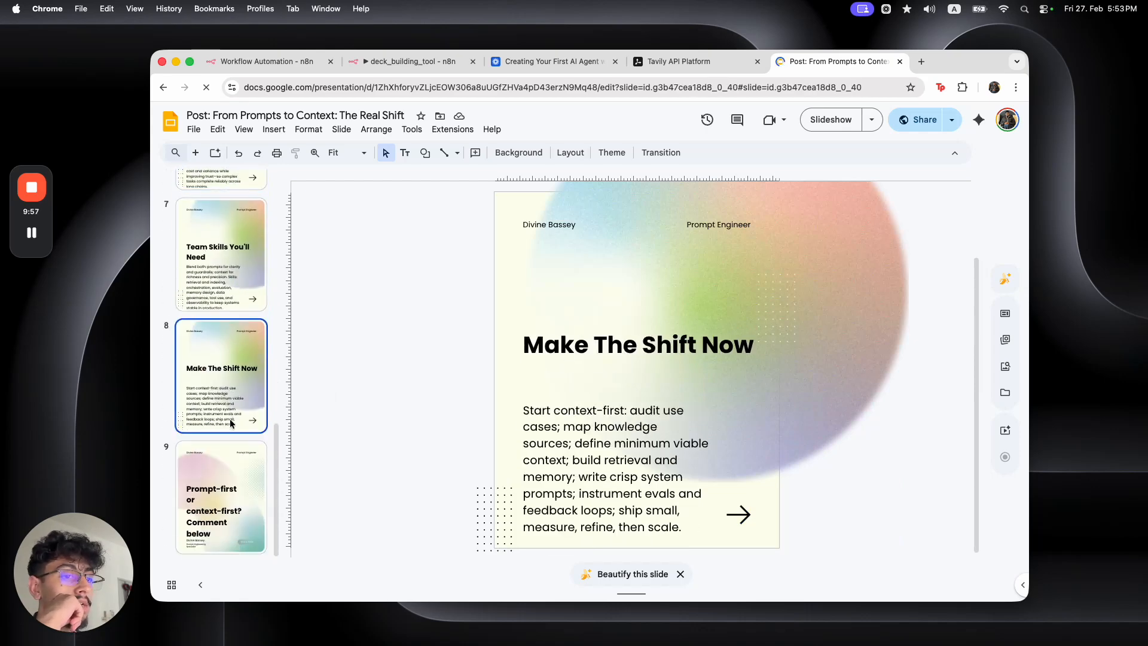
key("Down")
scroll(219, 389, "up", 12)
left_click(226, 285)
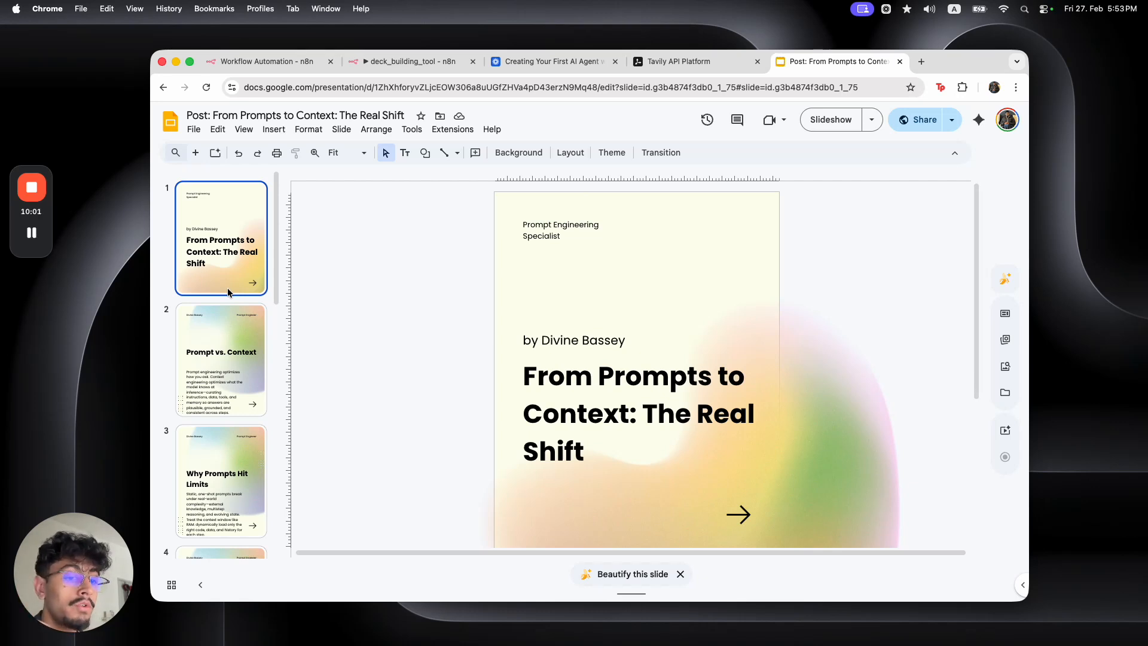
Replace the author name in the cover byline with the new author's name
left_click(562, 378)
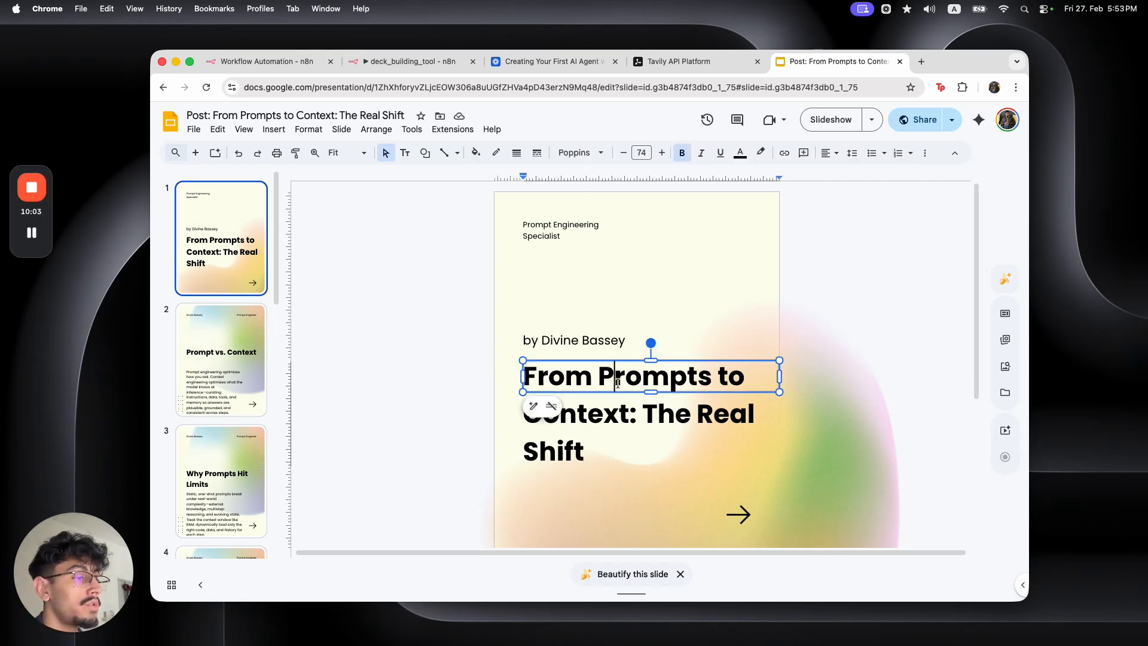
triple_click(562, 379)
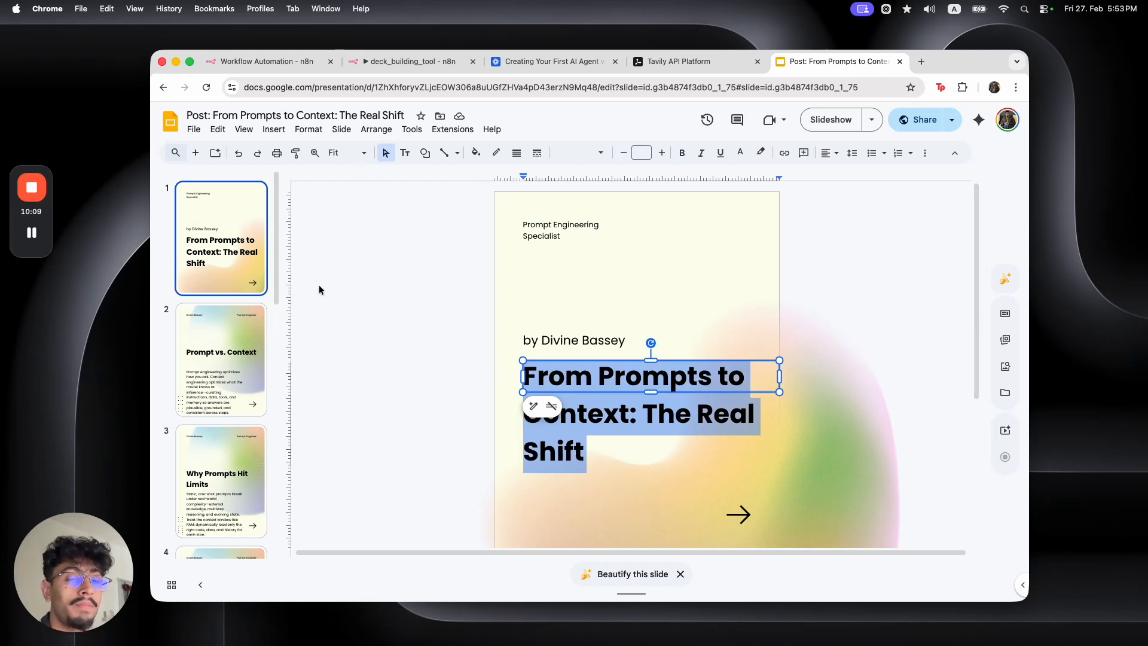
left_click(32, 233)
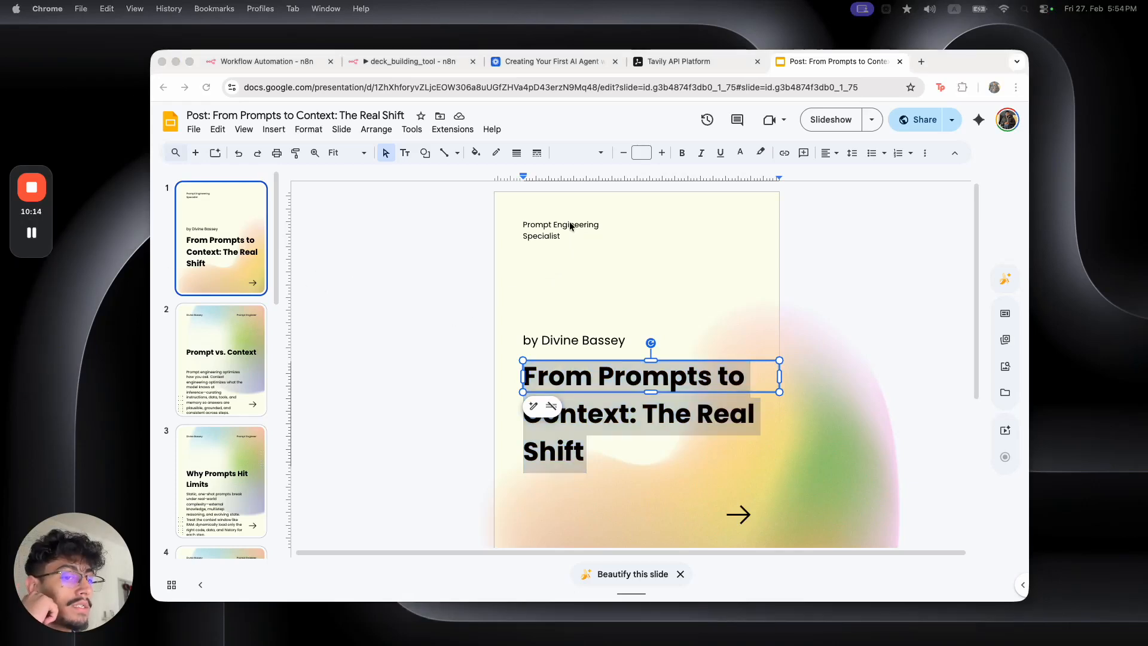
left_click(571, 342)
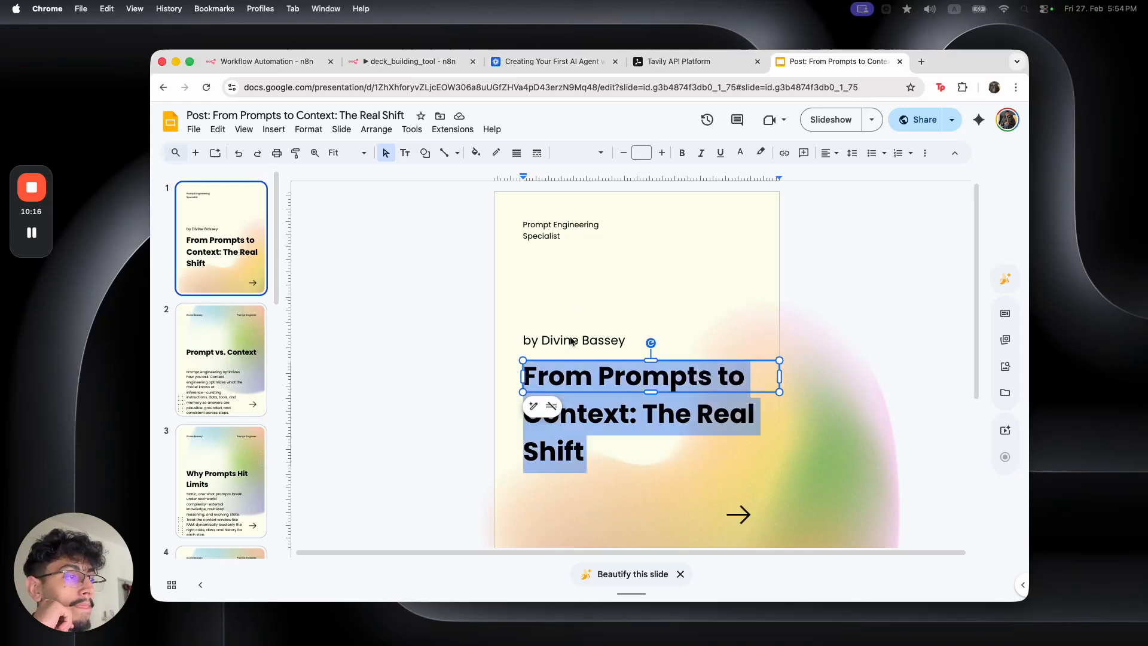
double_click(570, 339)
left_click_drag(625, 340, 541, 342)
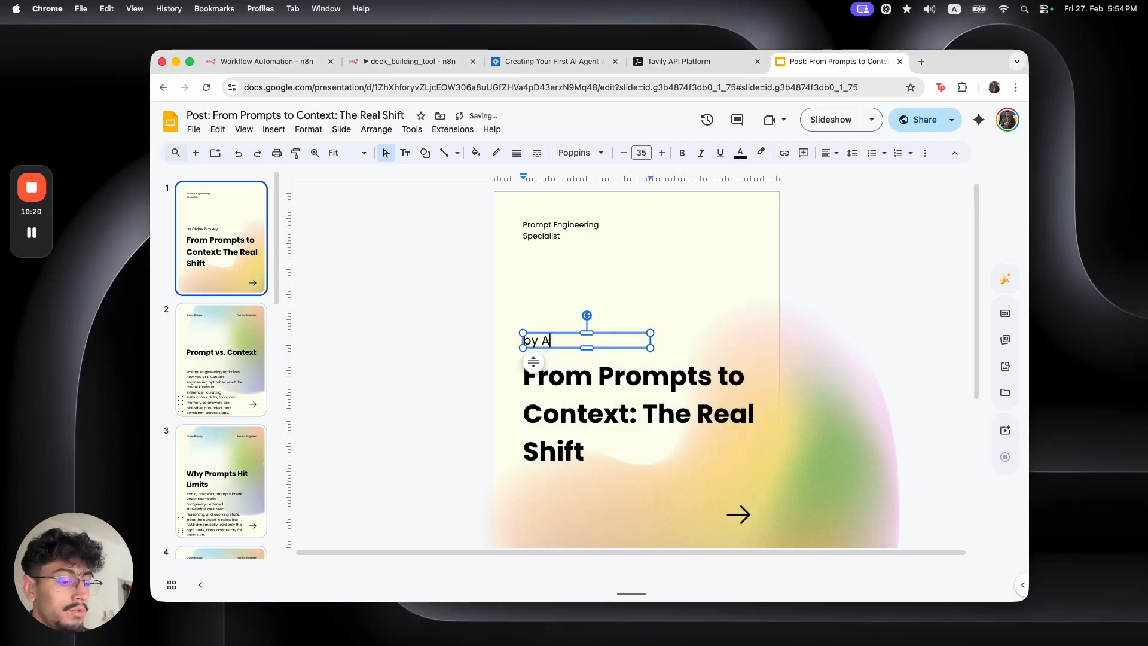
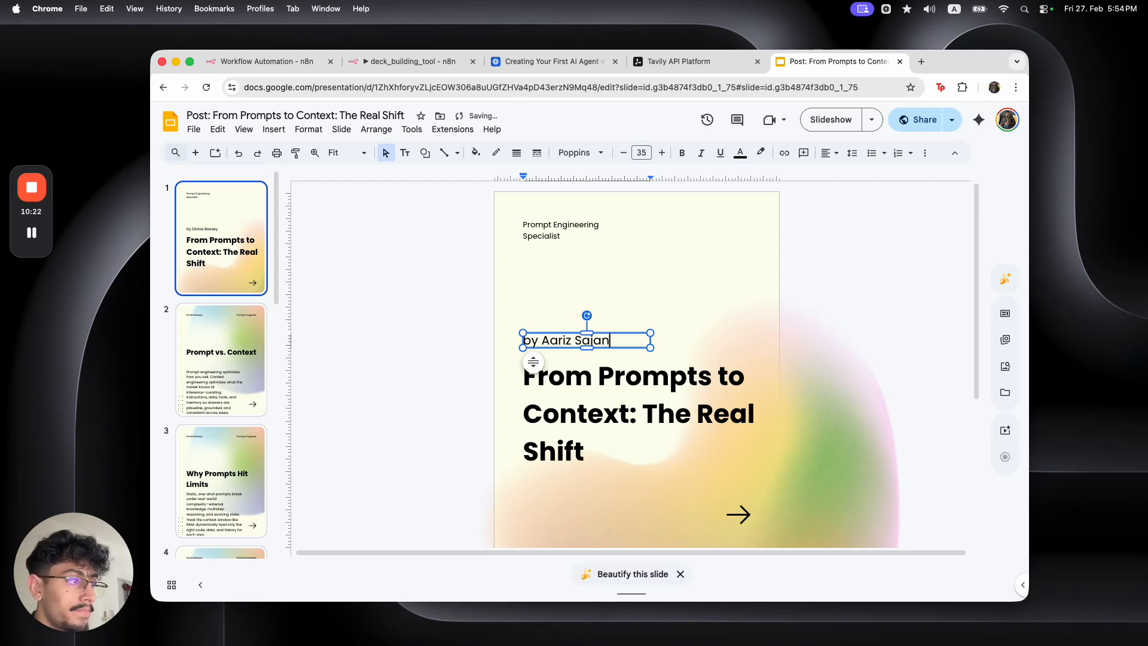
Change the cover's top label to 'AI Productivity Digest'
left_click(541, 225)
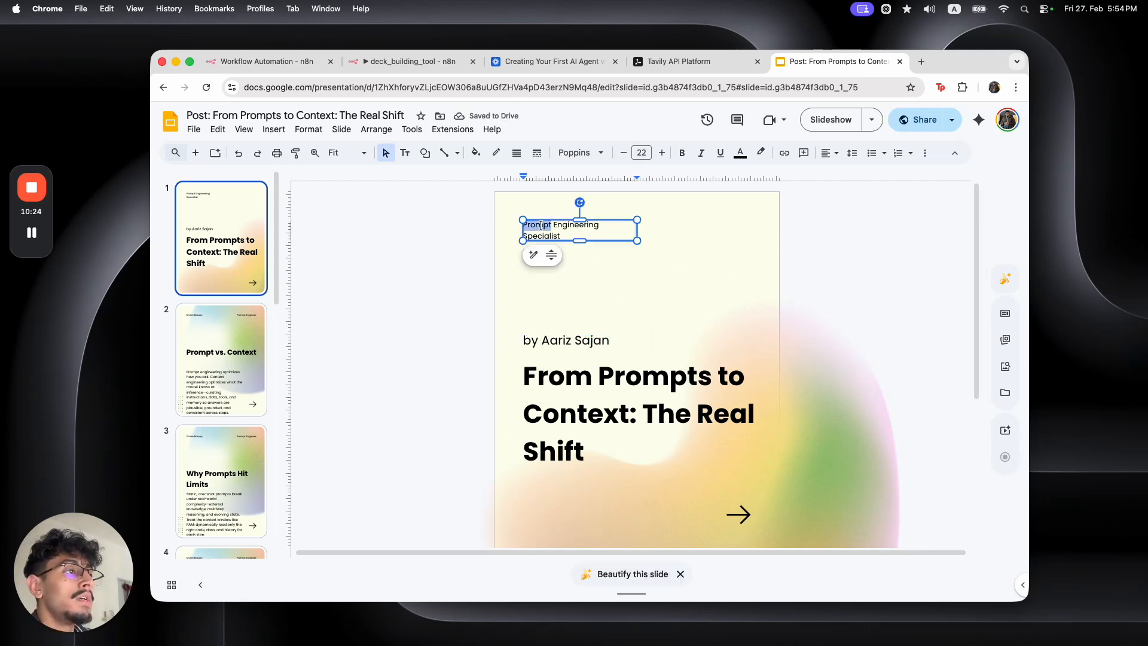
triple_click(541, 225)
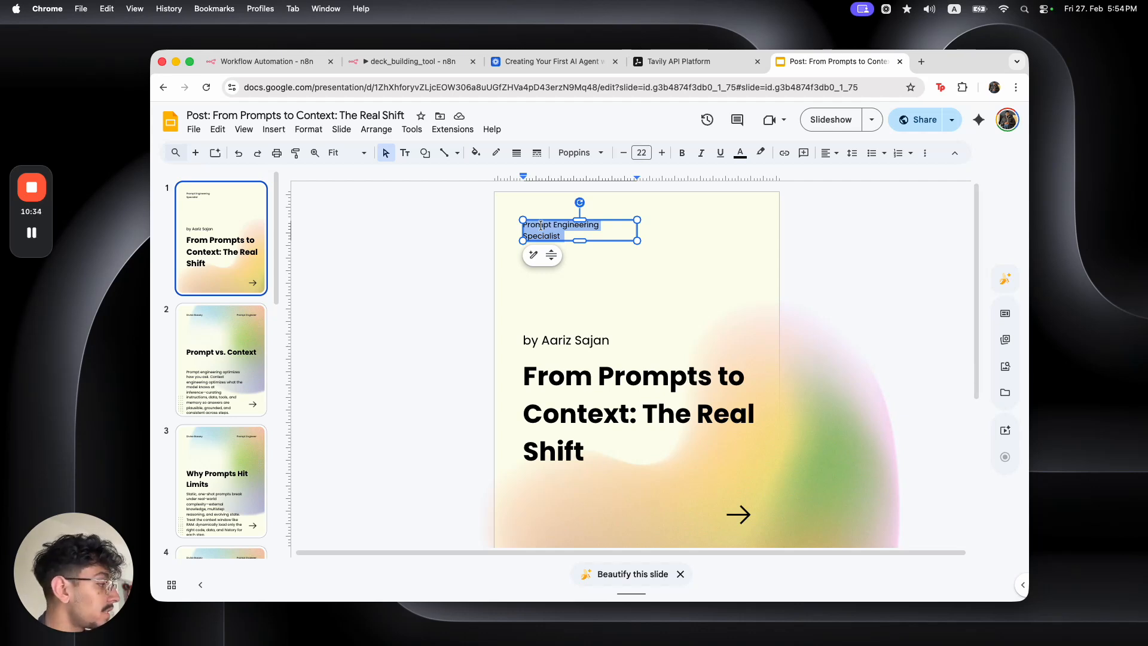
type("AI T")
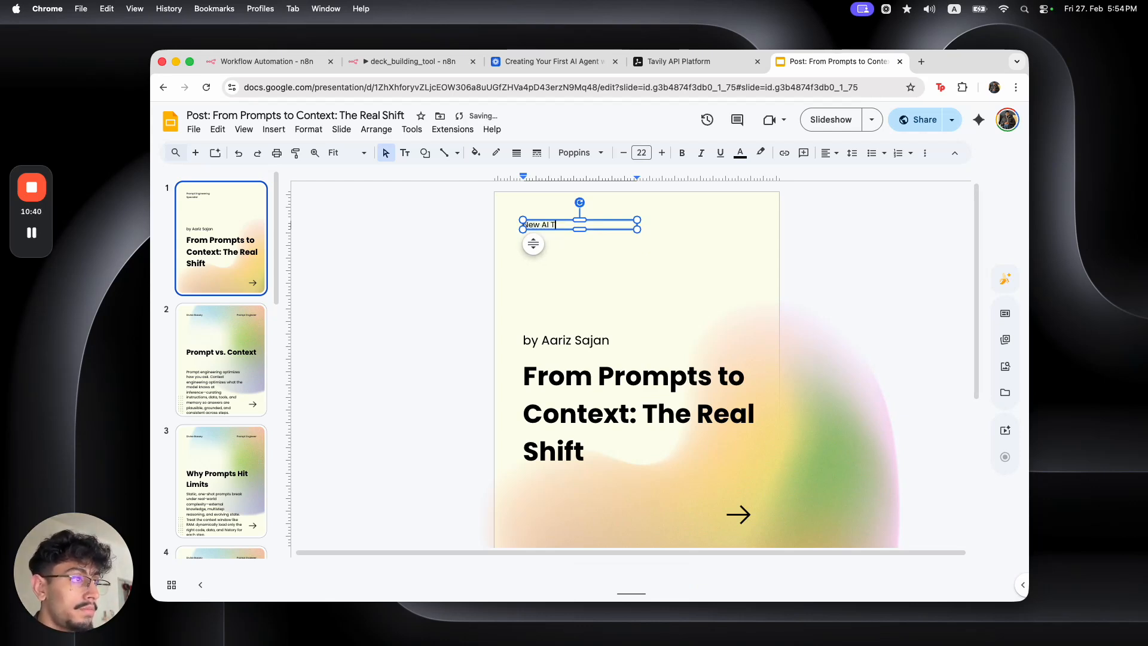
key("BackSpace")
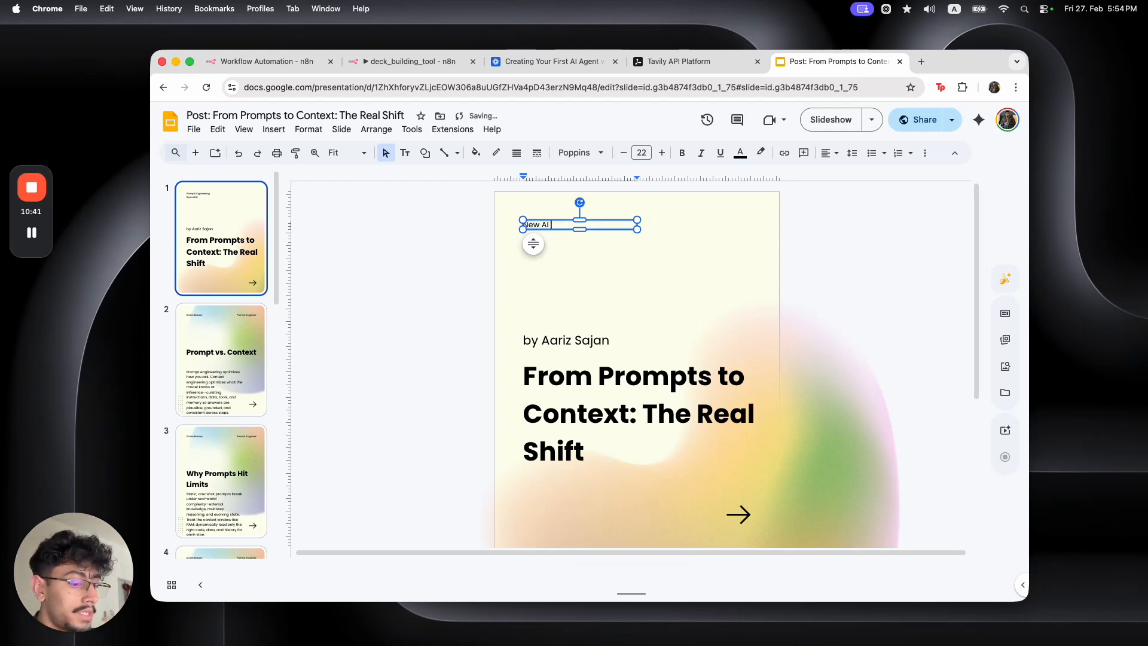
type("Productivity Tools")
left_click(433, 267)
left_click(579, 226)
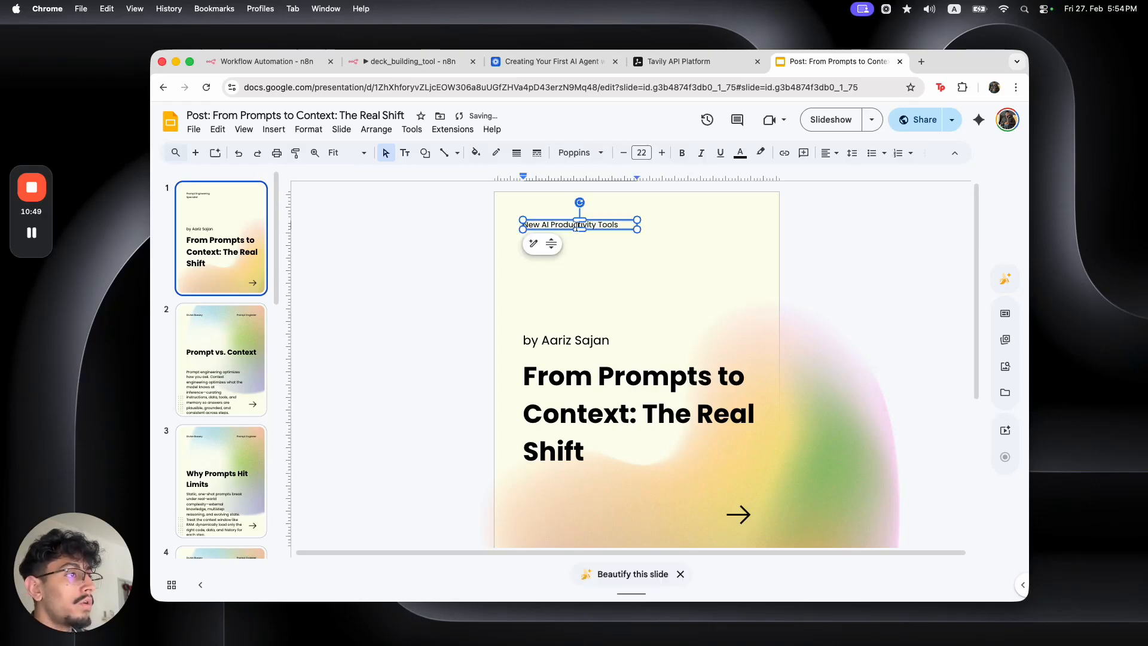
left_click(541, 226)
key("BackSpace")
key("BackSpace")
key("BackSpace")
key("BackSpace")
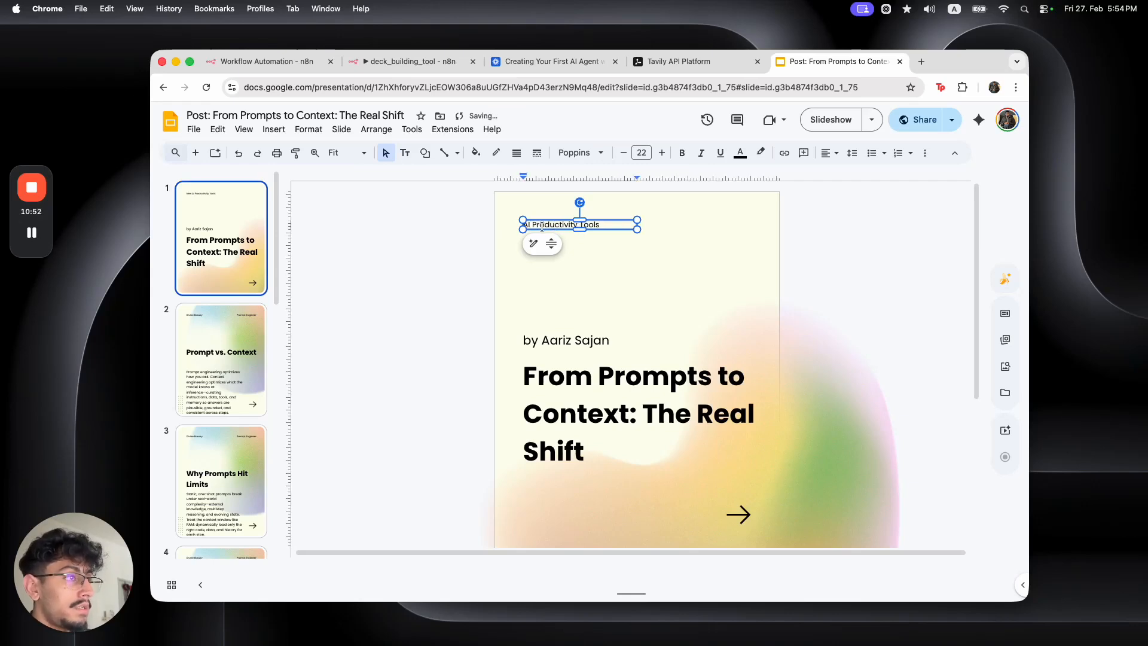
key("BackSpace")
key("BackSpace")
key("BackSpace")
key("BackSpace")
type("Digest")
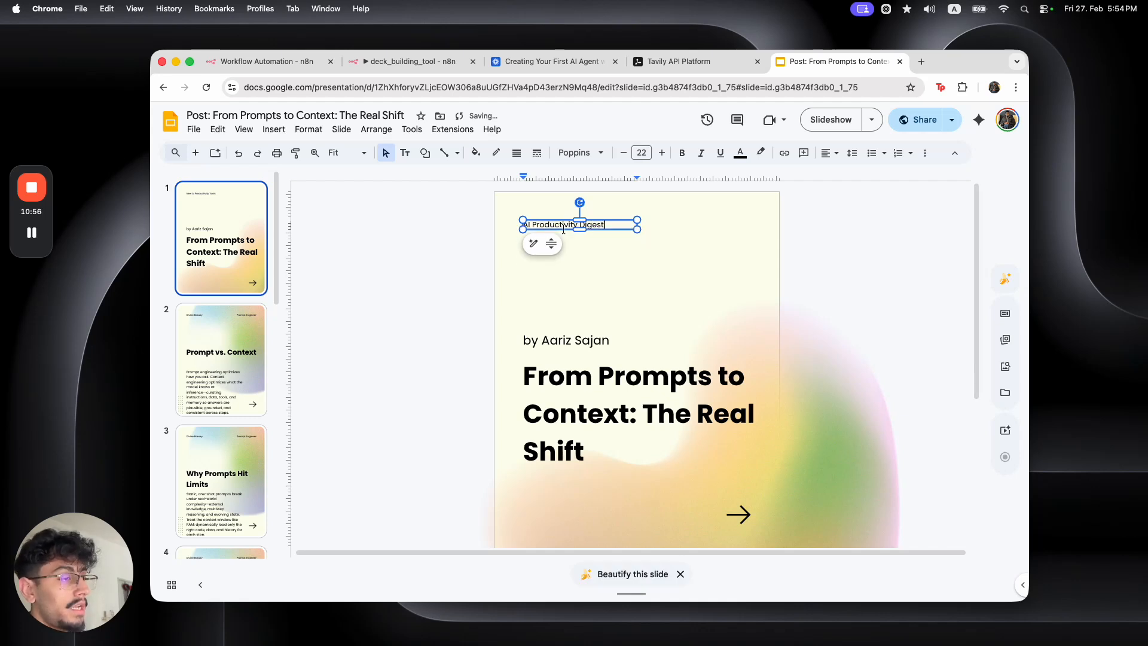
left_click(442, 276)
Replace the cover title with the placeholder {{title_slide}}
left_click(644, 382)
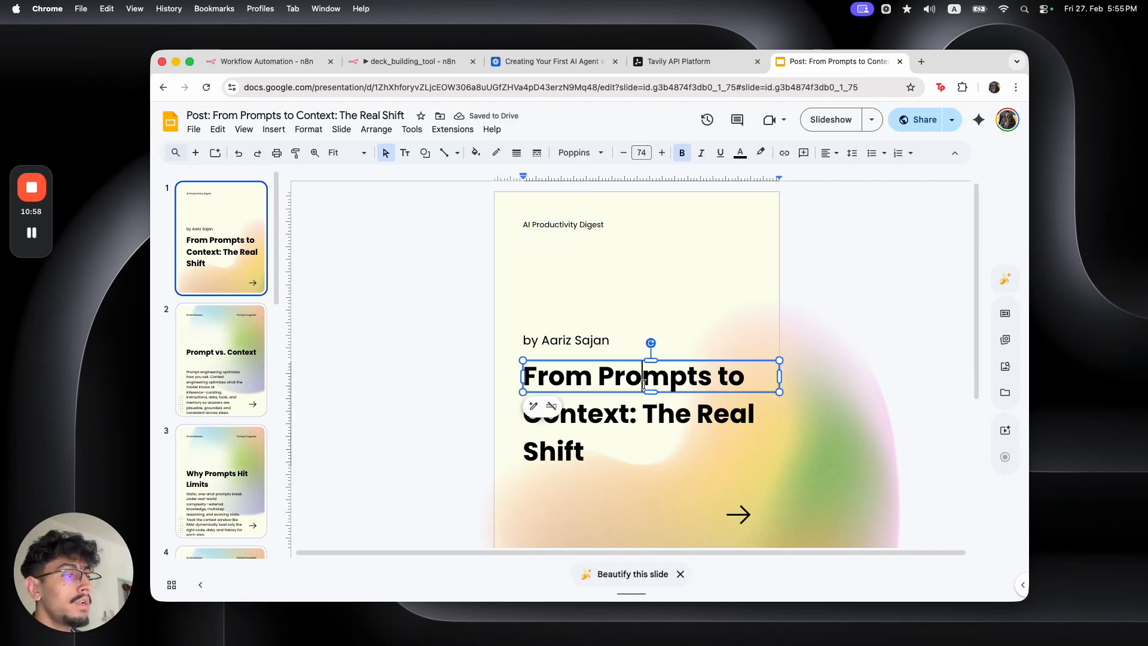
key("super+a")
type("{{")
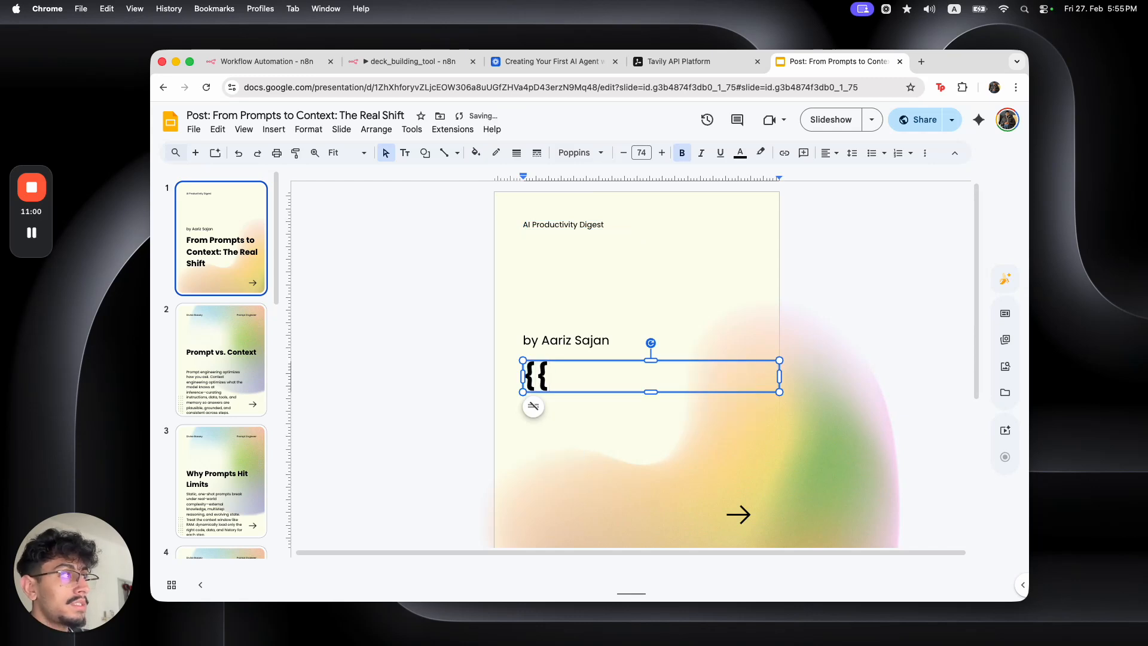
type("title")
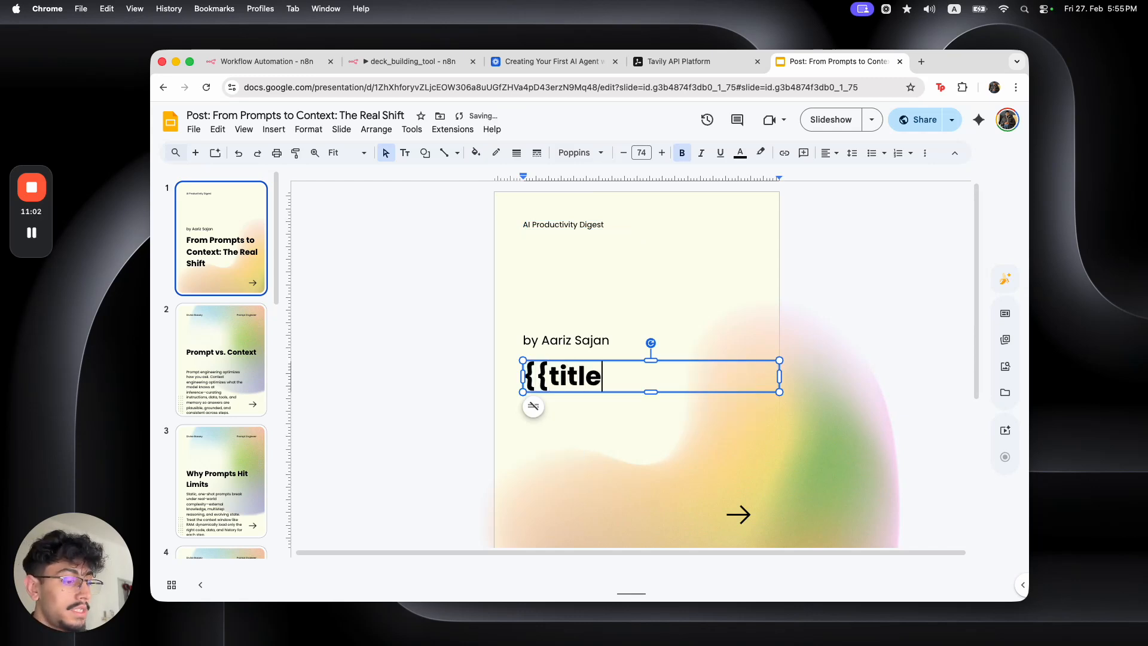
type("_slide}}")
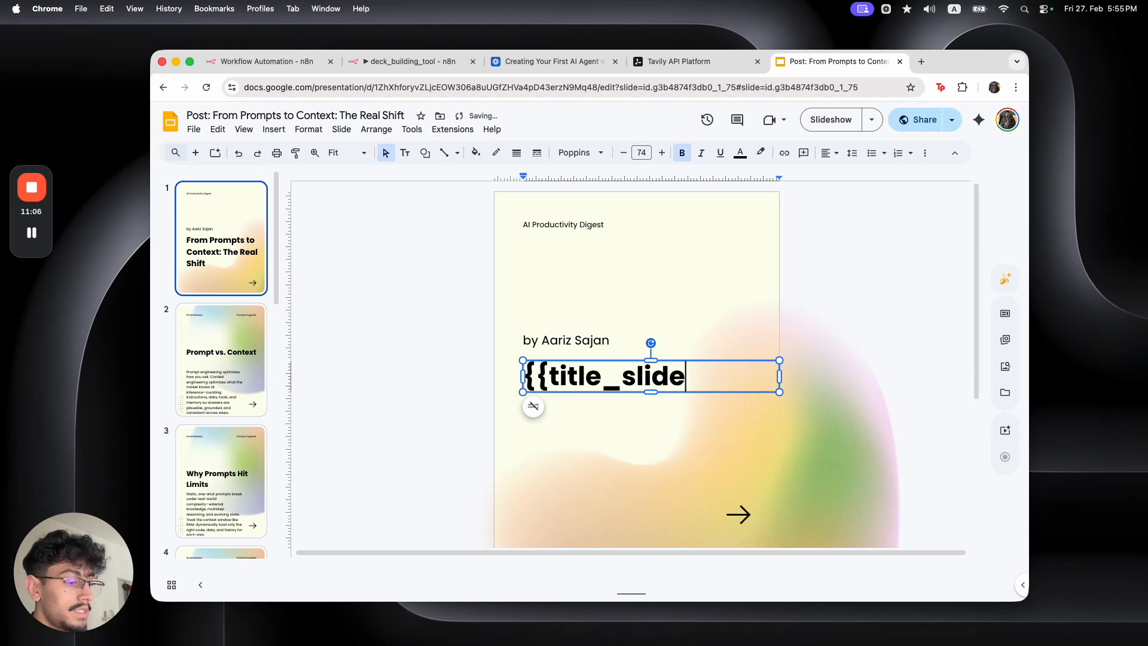
left_click(255, 372)
Replace the author name on slide 2 with the new author's name
left_click(559, 221)
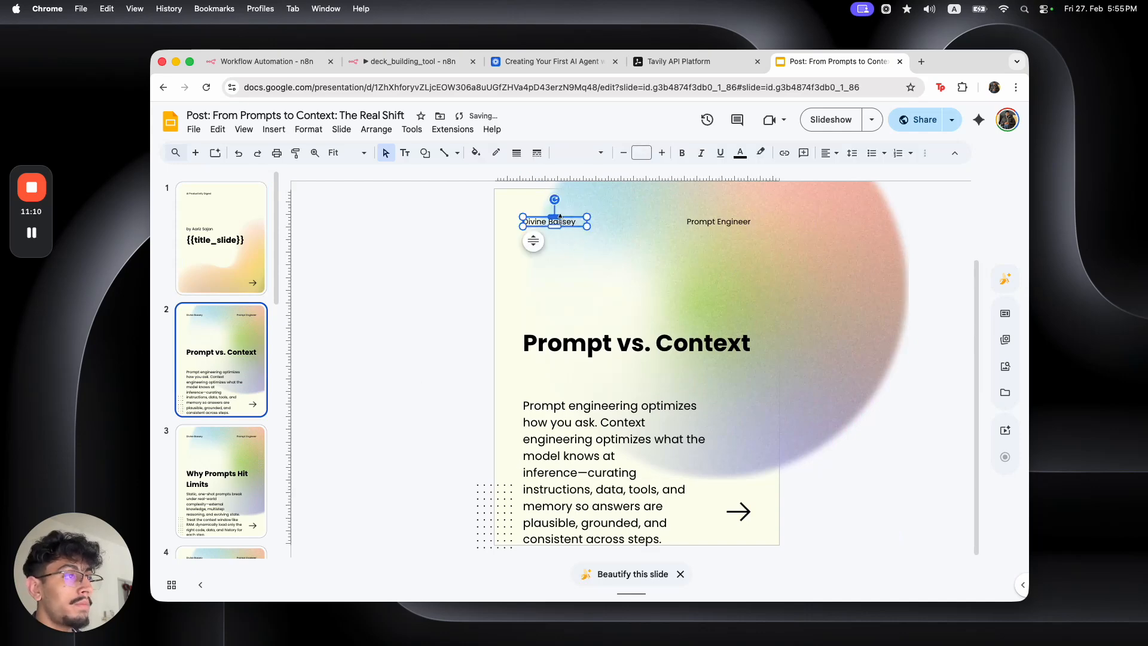
double_click(562, 221)
key("ctrl+a")
key("BackSpace")
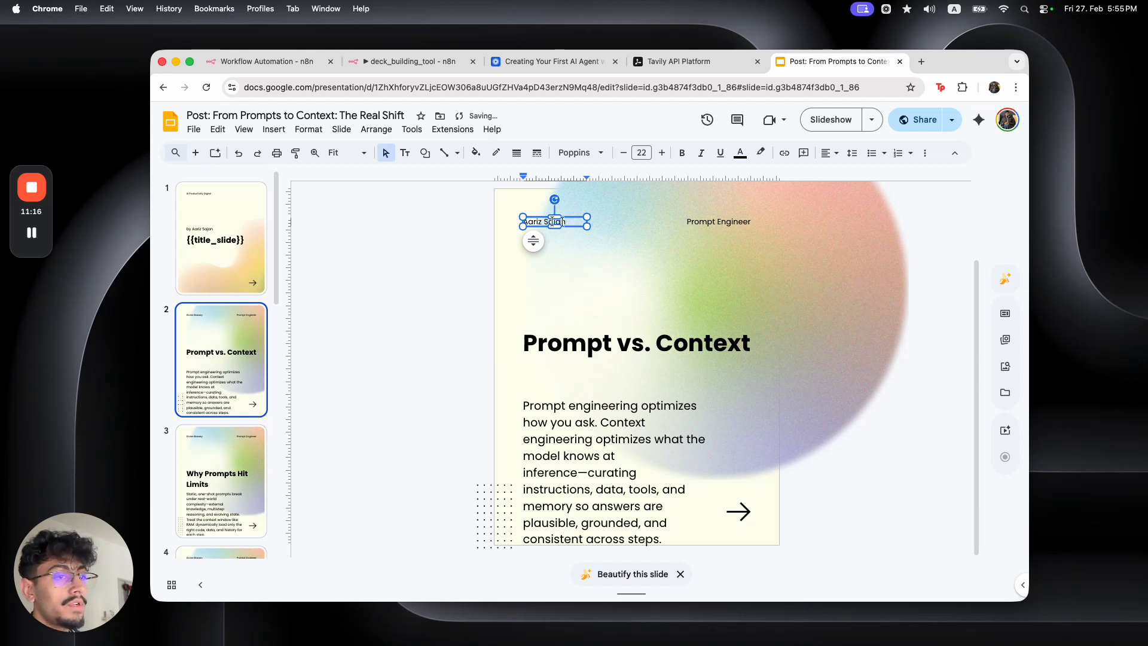
Copy 'AI Productivity Digest' from the cover label into slide 2's role label
left_click(716, 222)
left_click(716, 222)
key("super+a")
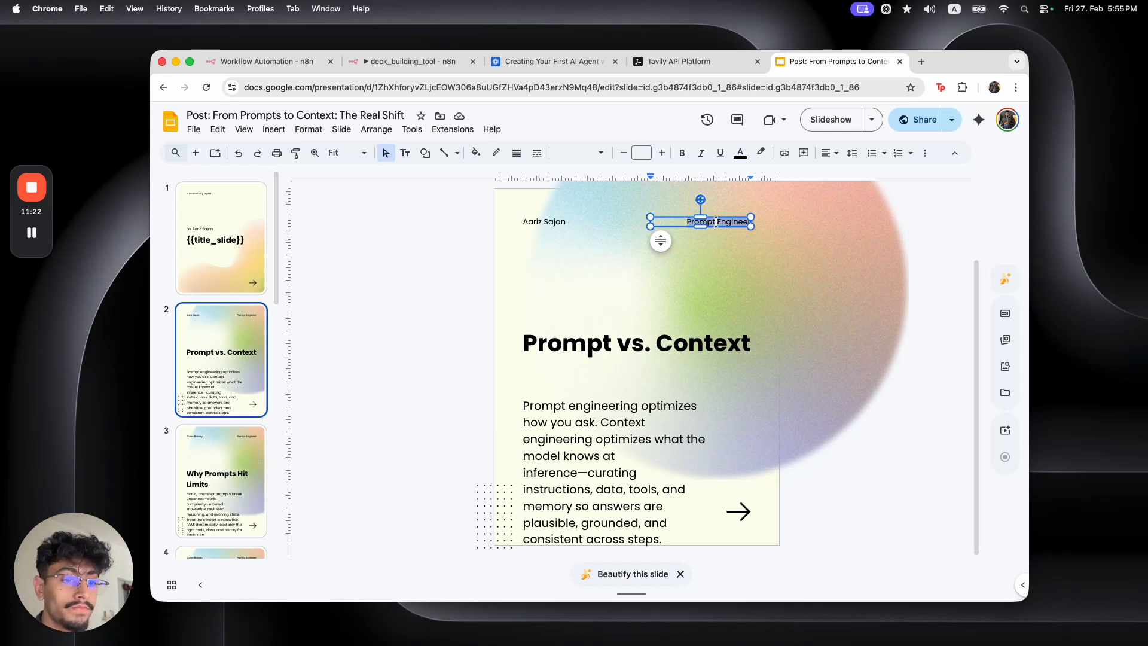
left_click(232, 240)
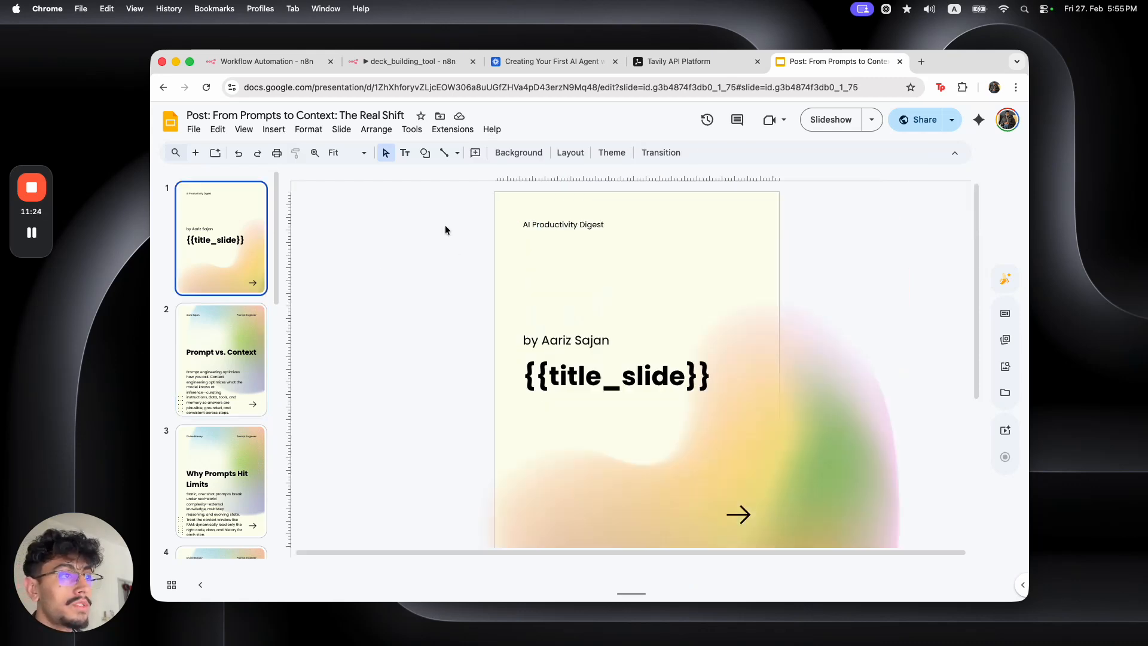
left_click(553, 225)
key("super+a")
key("super+c")
left_click(221, 359)
triple_click(739, 224)
key("super+v")
left_click(952, 374)
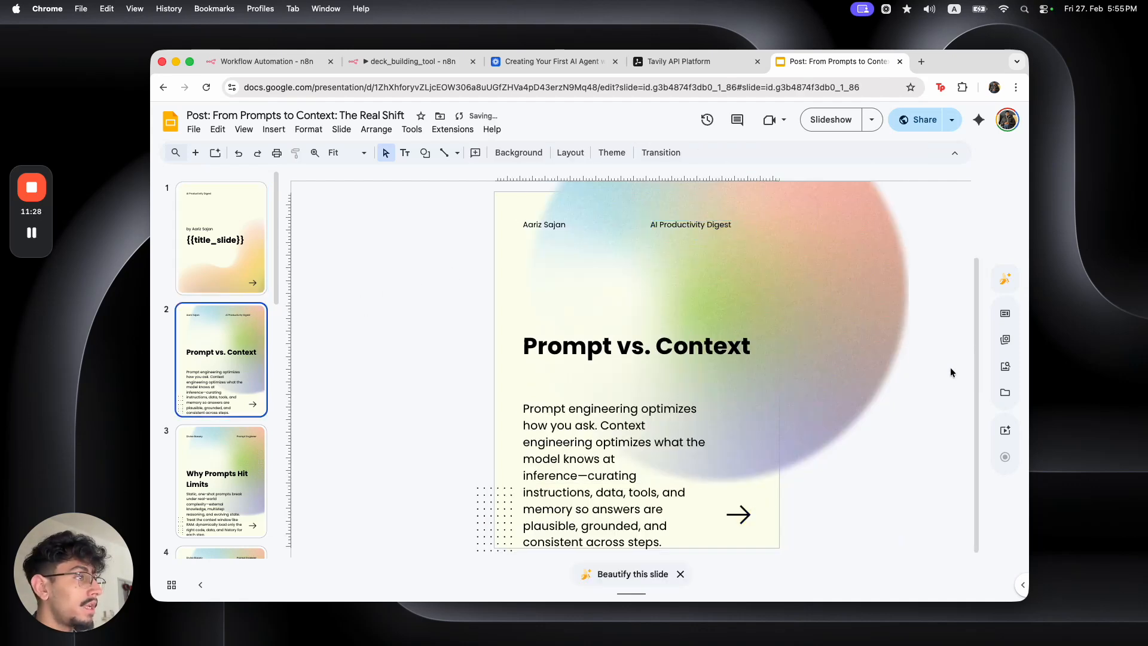
Replace slide 2's heading with the placeholder {{slide1_title}}
triple_click(609, 345)
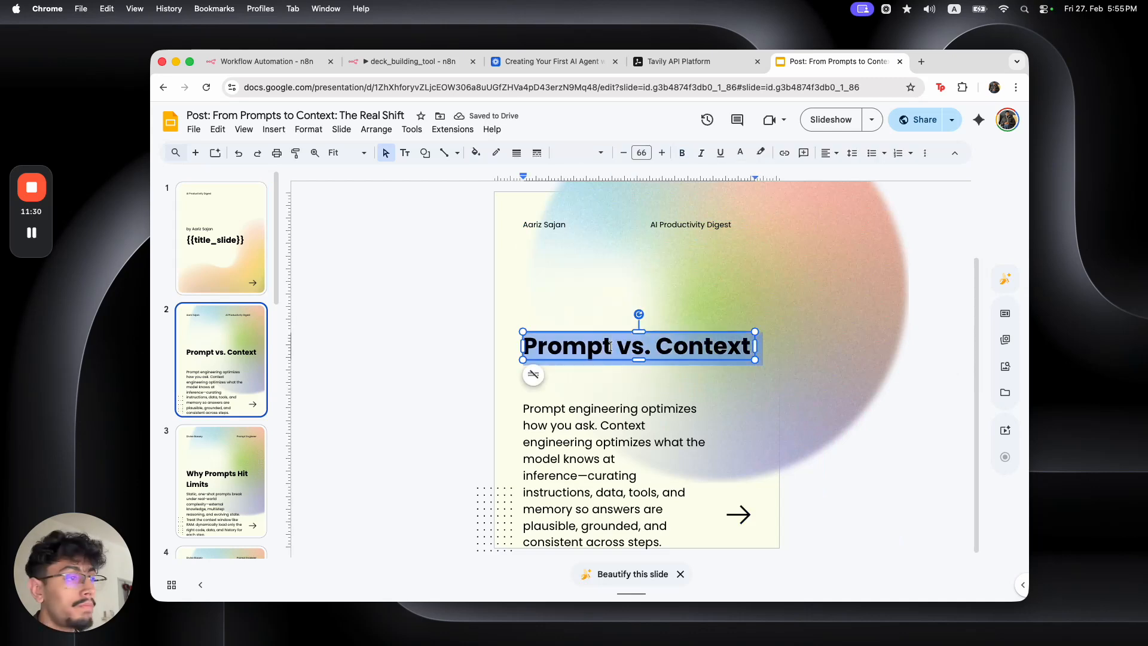
type("{{")
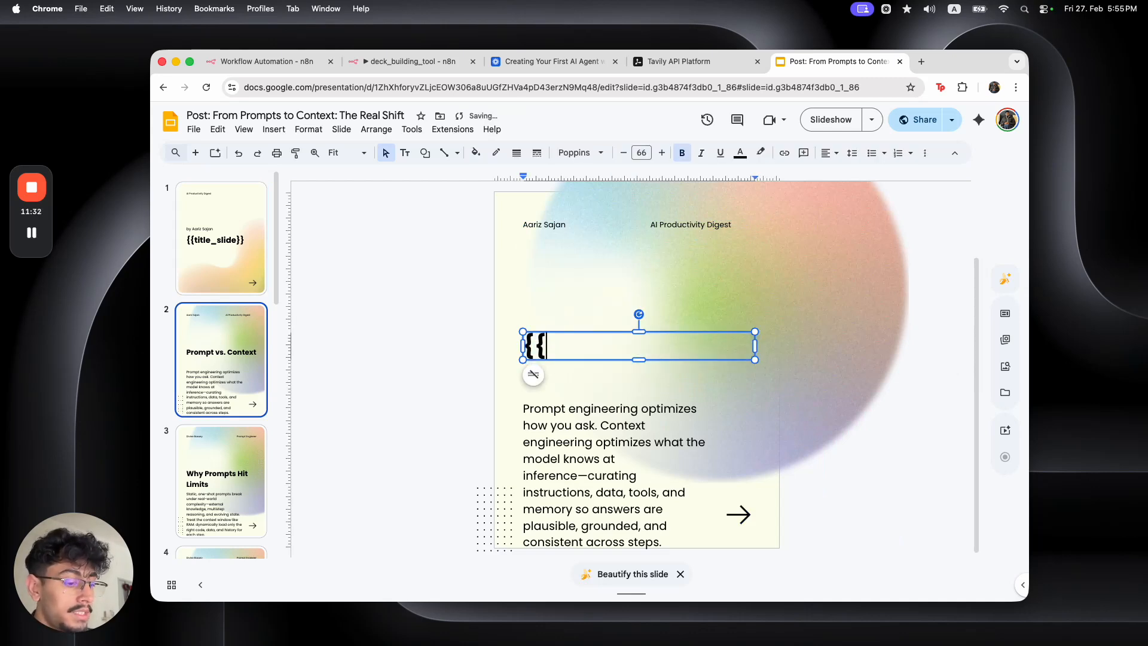
type("side")
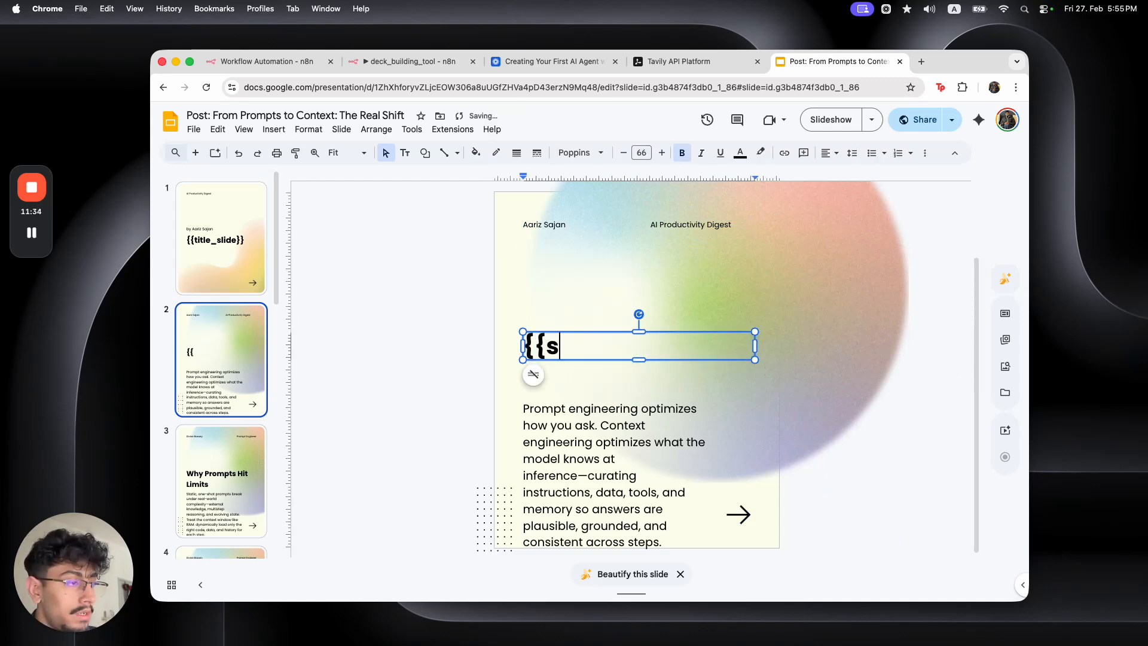
key("BackSpace")
key("BackSpace")
key("BackSpace")
type("li")
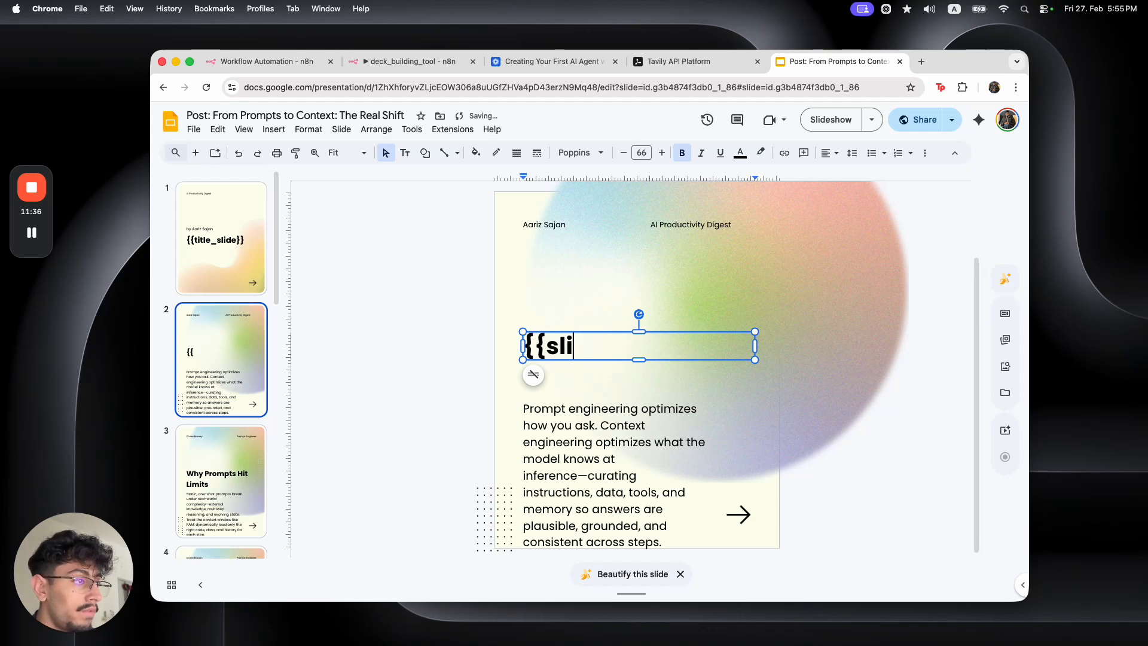
type("de1_titile")
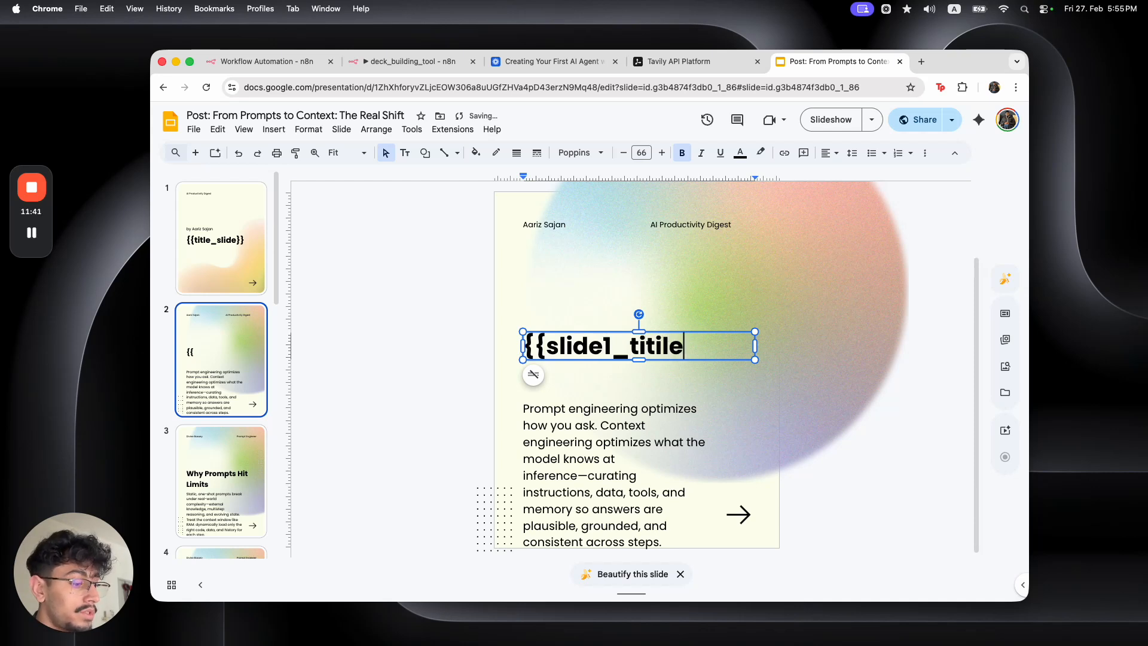
key("BackSpace")
key("BackSpace")
key("BackSpace")
type("le}}")
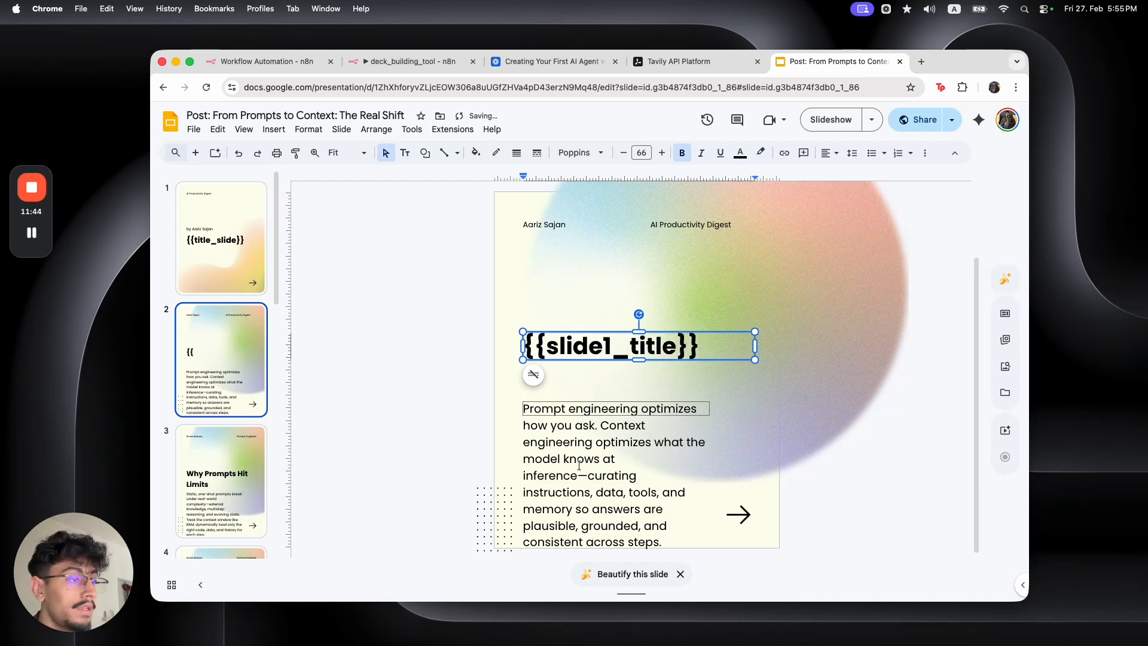
Replace slide 2's body paragraph with the placeholder {{slide1_body}}
left_click(610, 466)
key("ctrl+a")
key("BackSpace")
type("s")
key("BackSpace")
type("{{slide1_b")
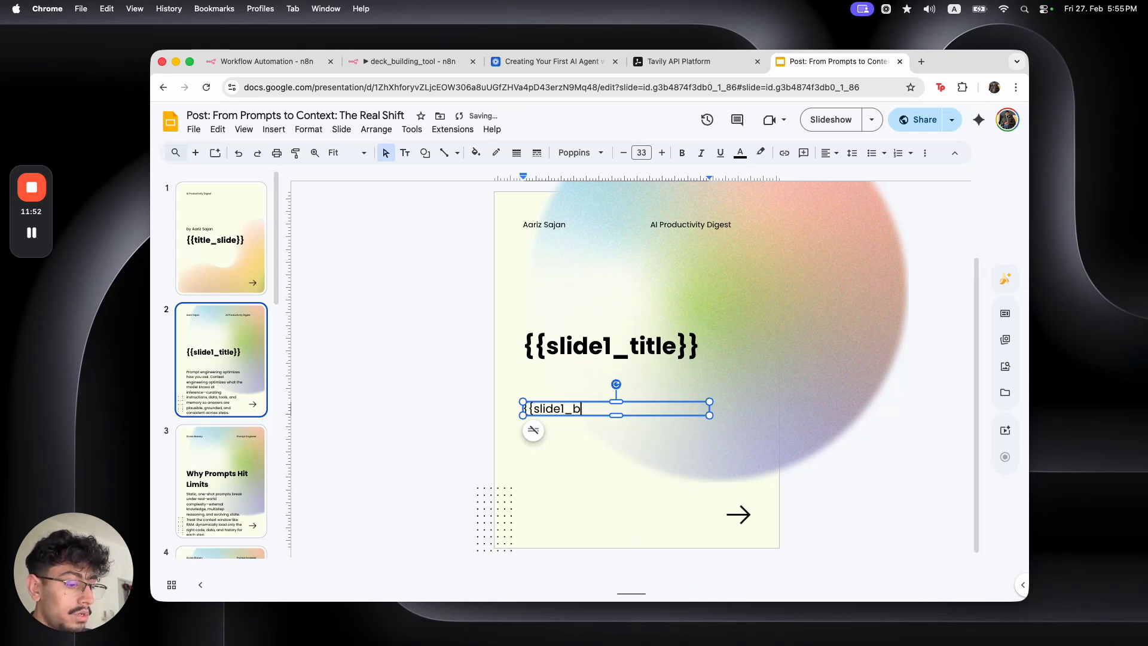
type("ody}}")
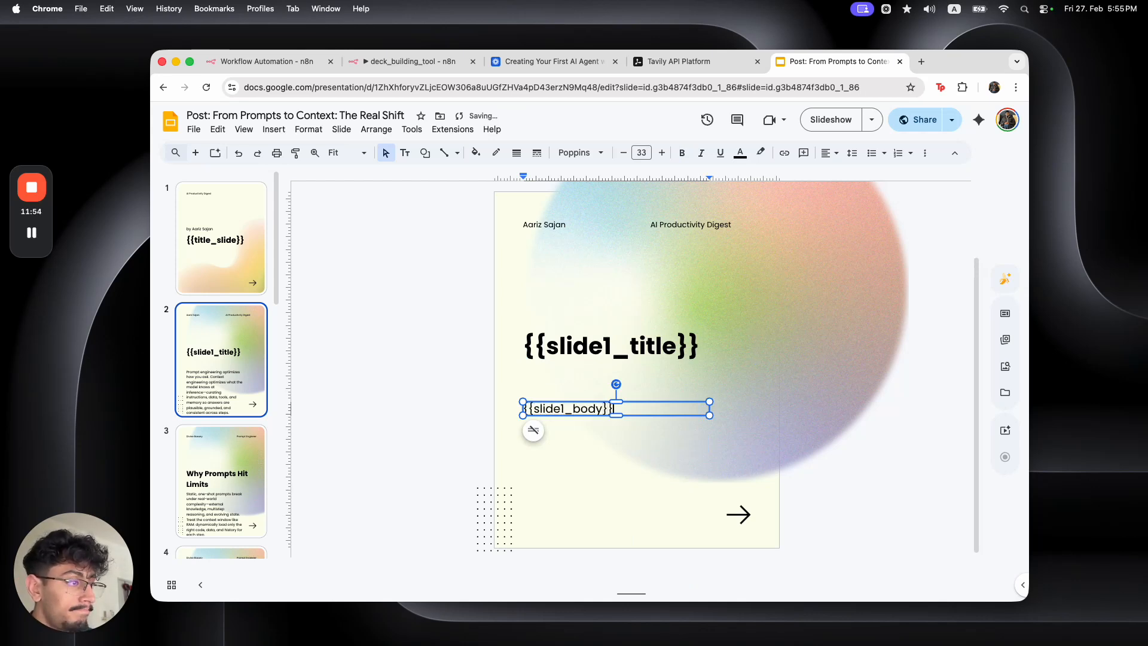
left_click(460, 364)
View slides 2, 3 and the {{slide_cta}} closing slide, then return to the cover
scroll(217, 432, "down", 10)
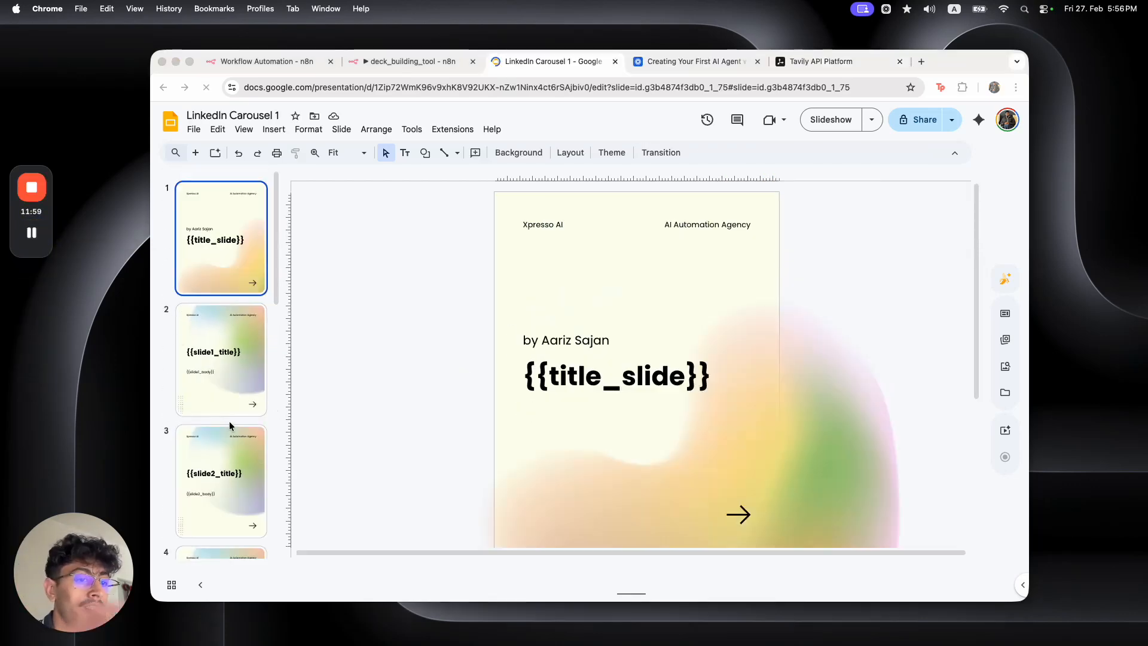
scroll(228, 421, "down", 2)
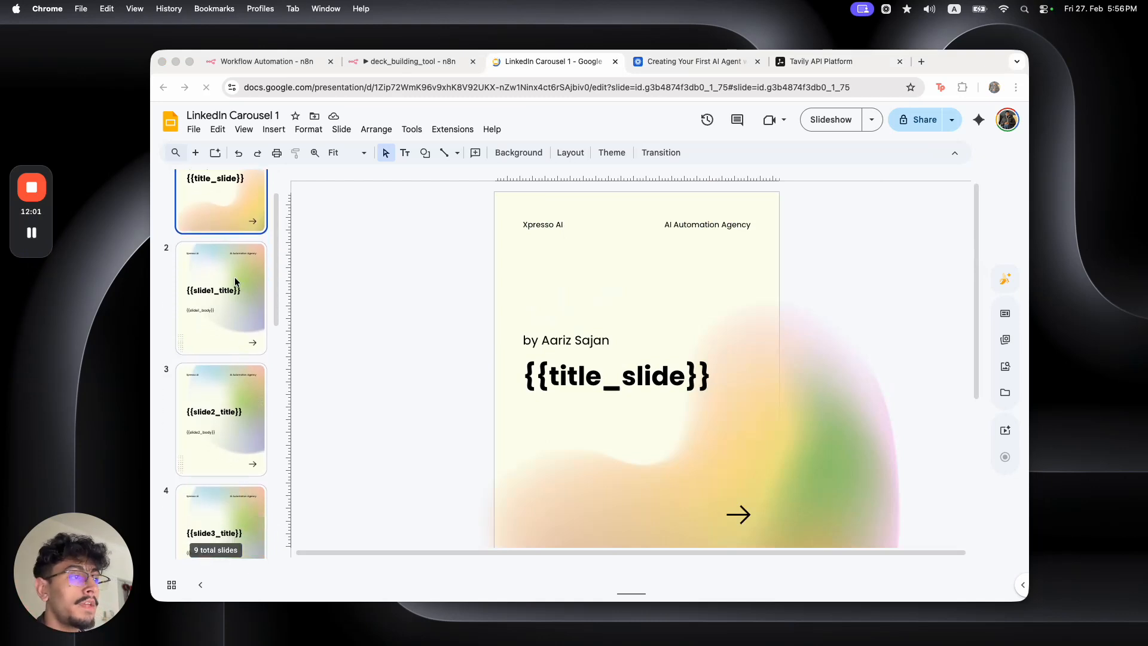
left_click(254, 294)
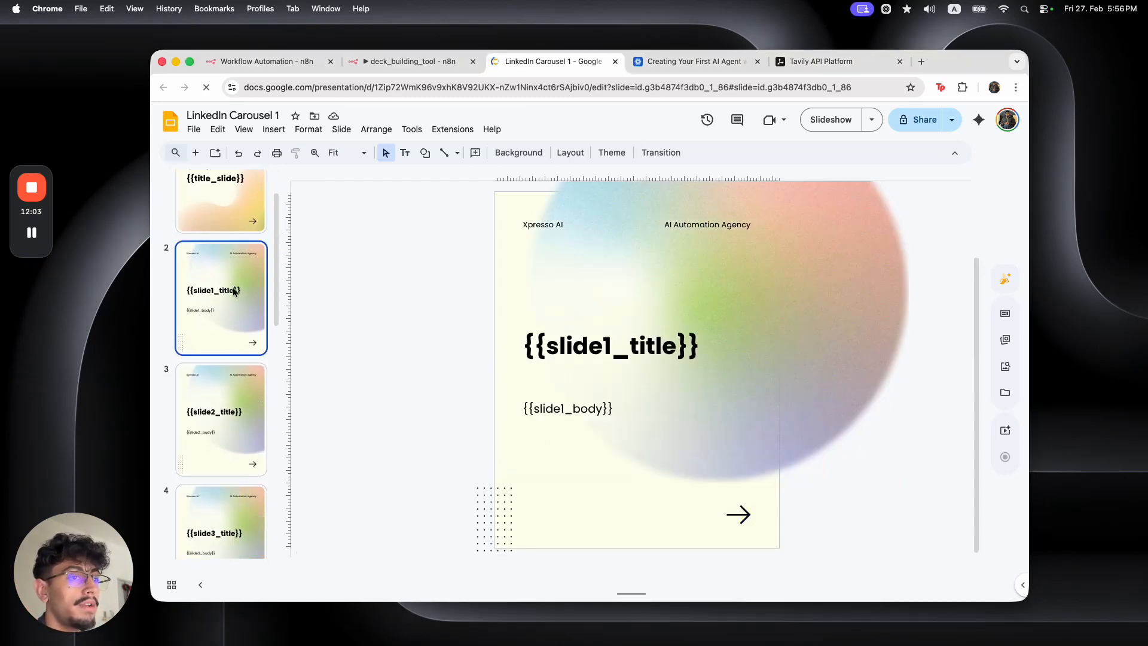
left_click(249, 397)
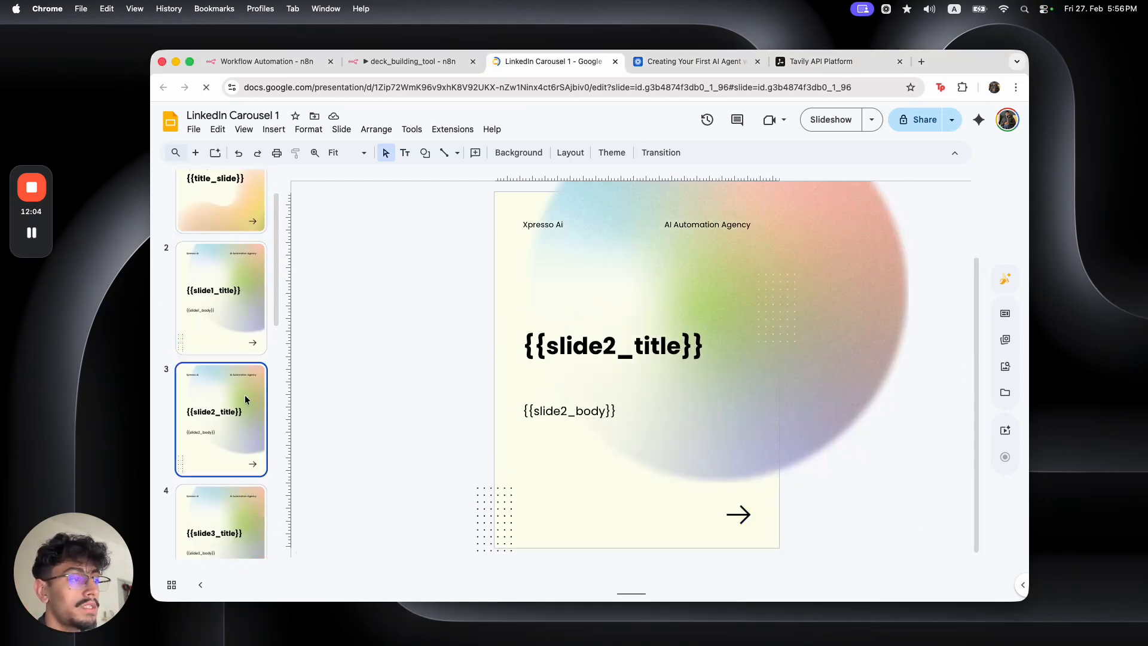
scroll(246, 399, "down", 10)
left_click(208, 485)
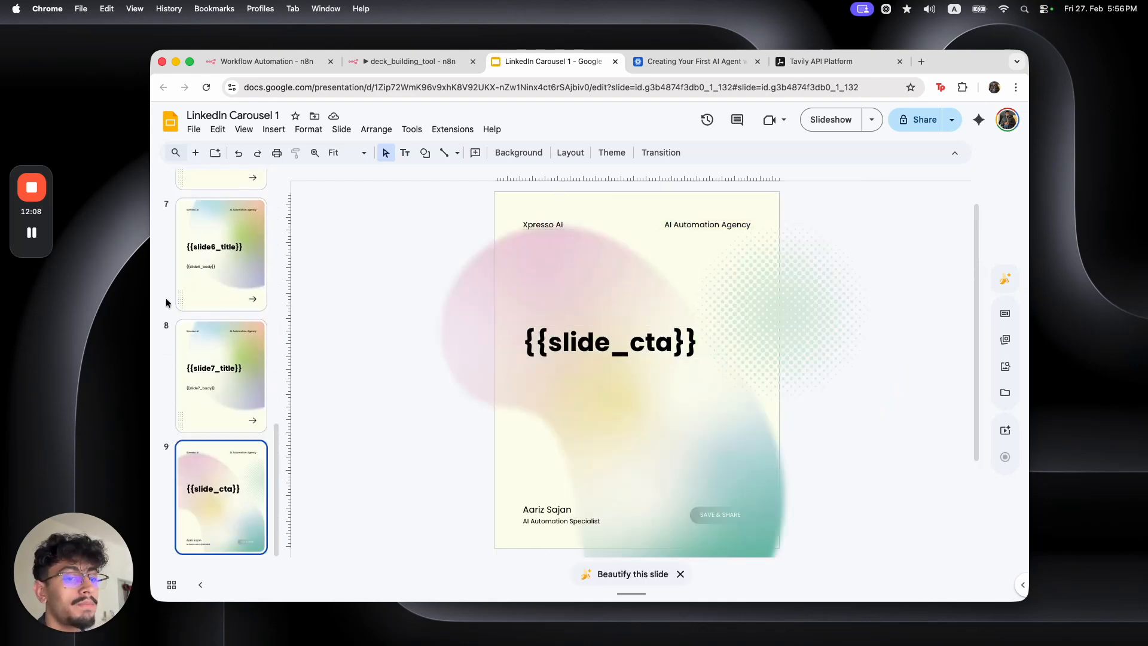
scroll(238, 318, "up", 10)
scroll(234, 258, "up", 3)
left_click(233, 251)
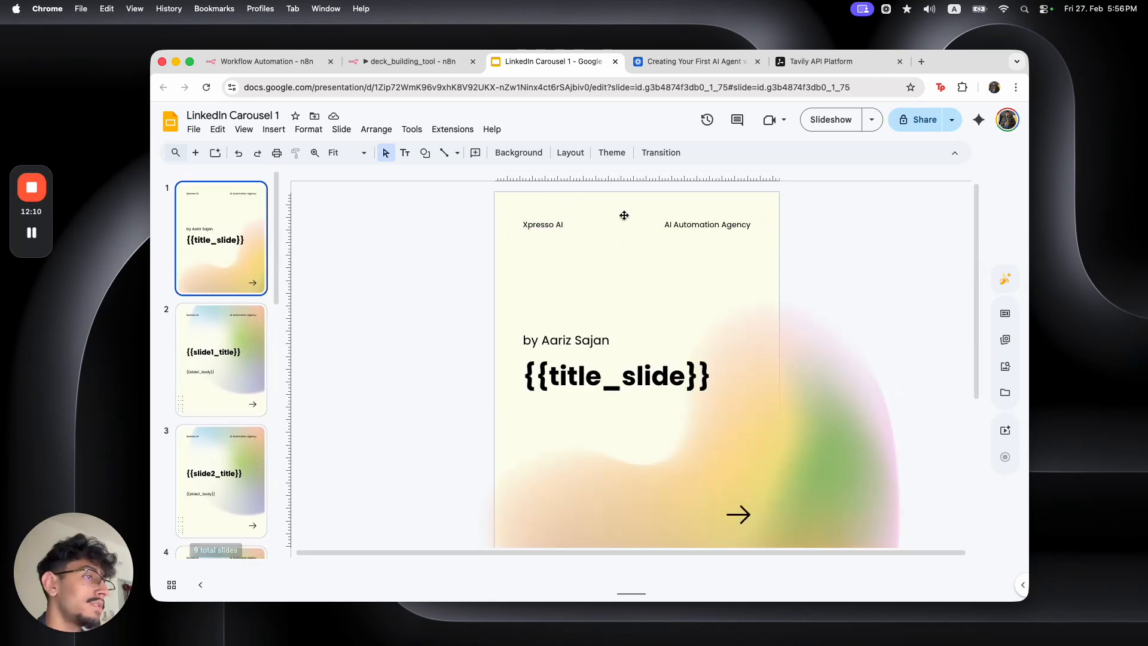
left_click(715, 219)
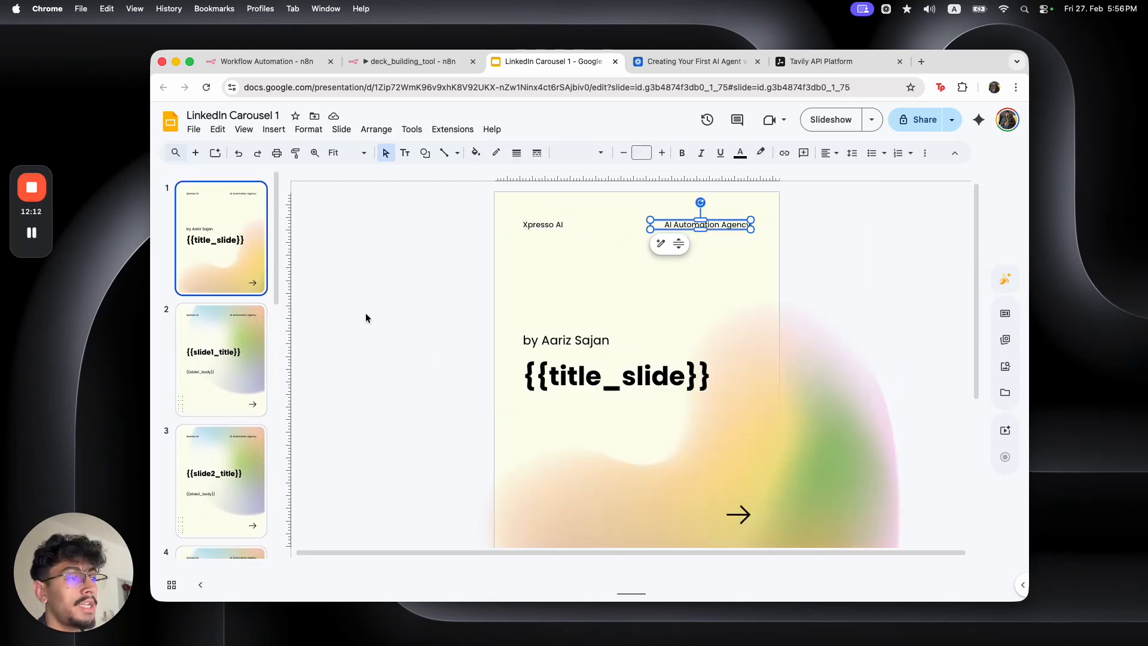
left_click(383, 311)
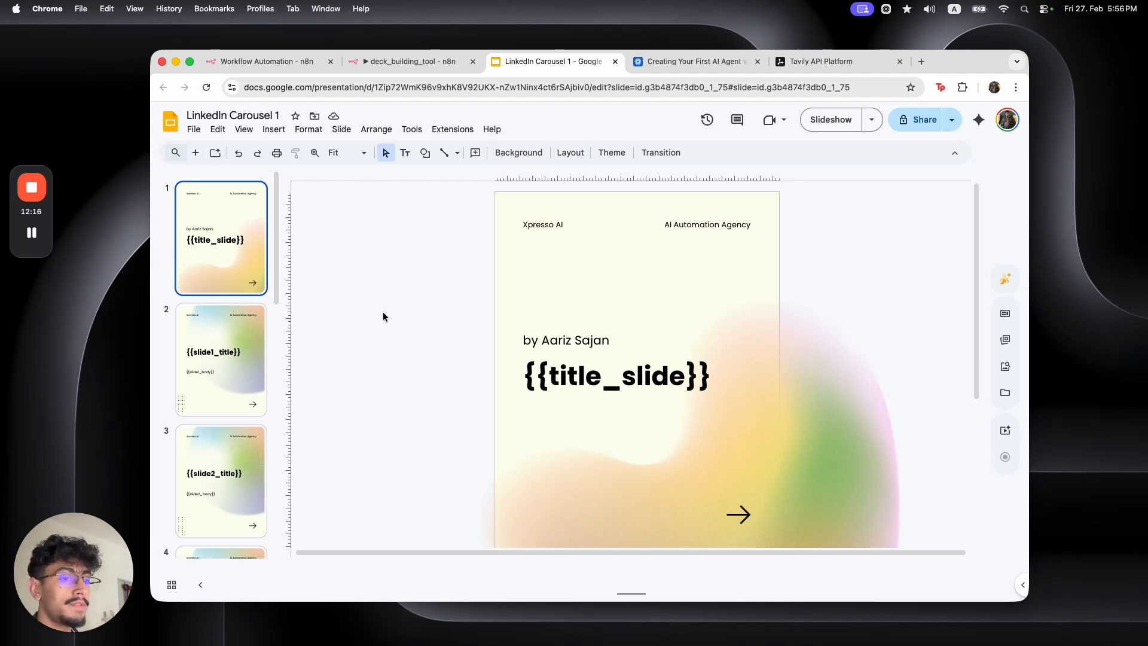
Add a shortcut to LinkedIn Carousel 1 in My Drive via File > Add shortcut to Drive
left_click(194, 130)
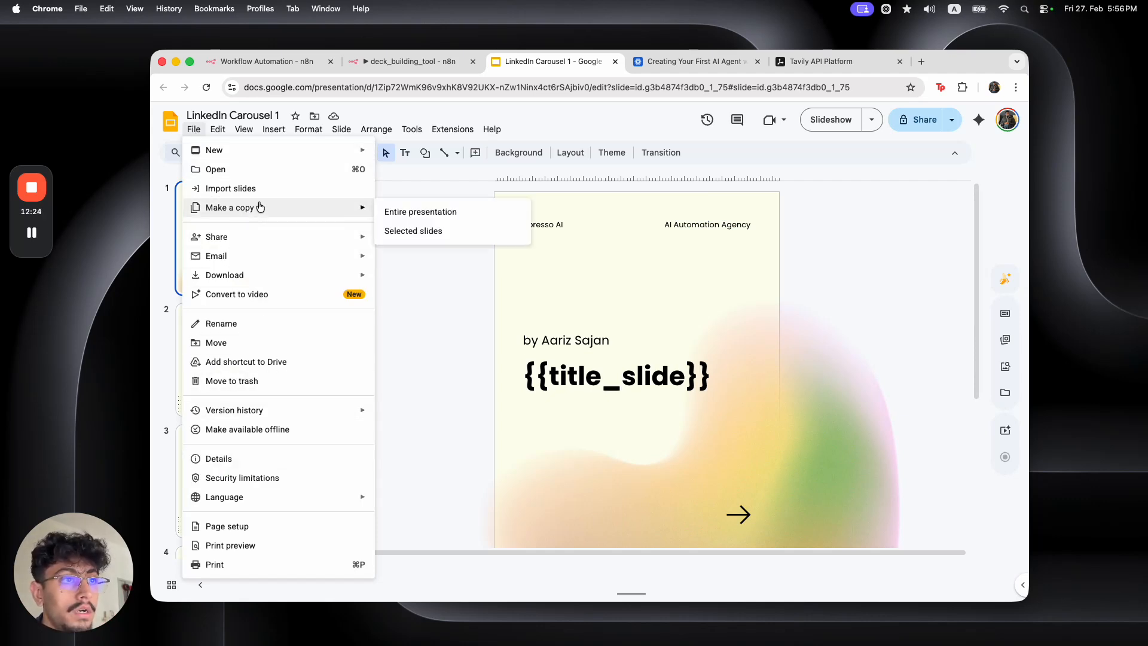
mouse_move(257, 256)
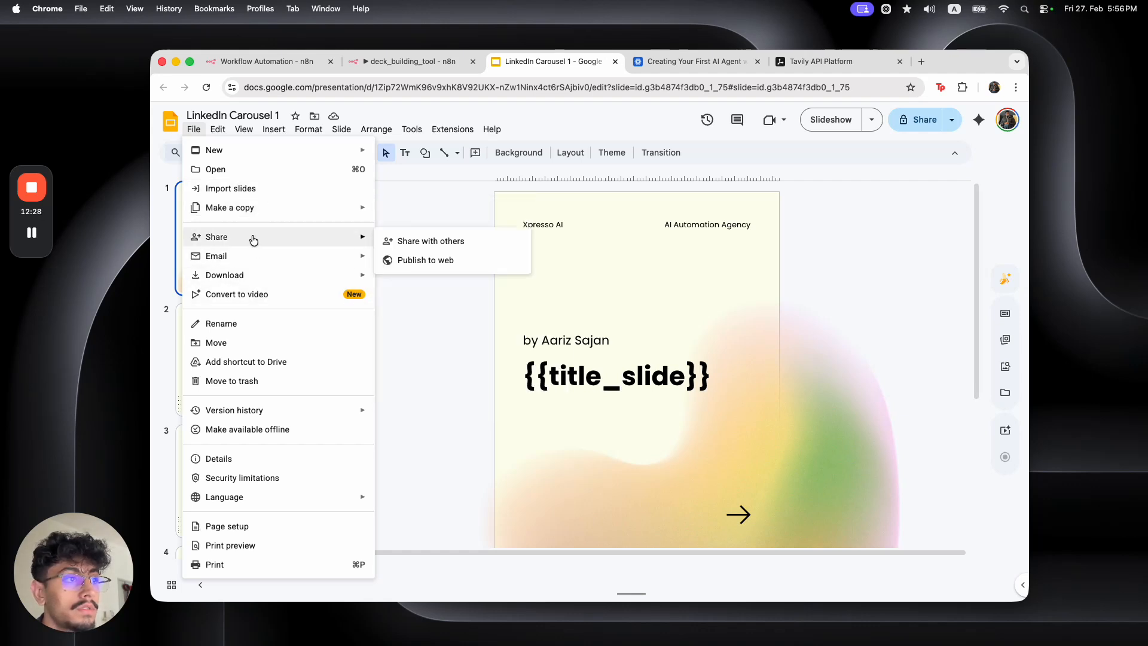
left_click(292, 364)
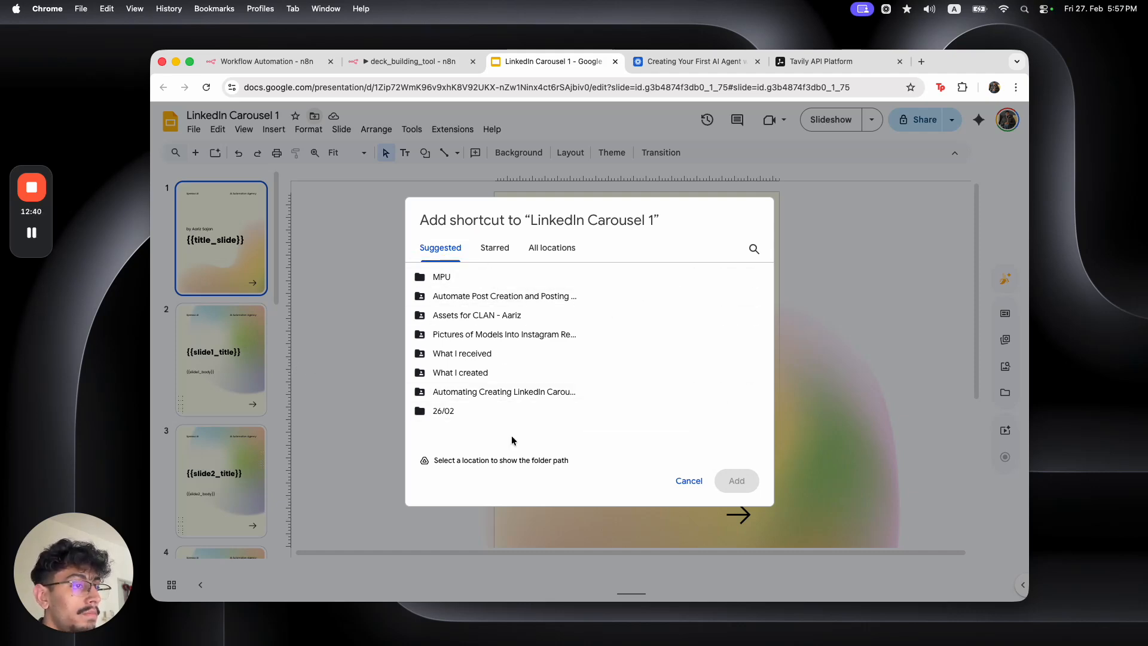
left_click(554, 250)
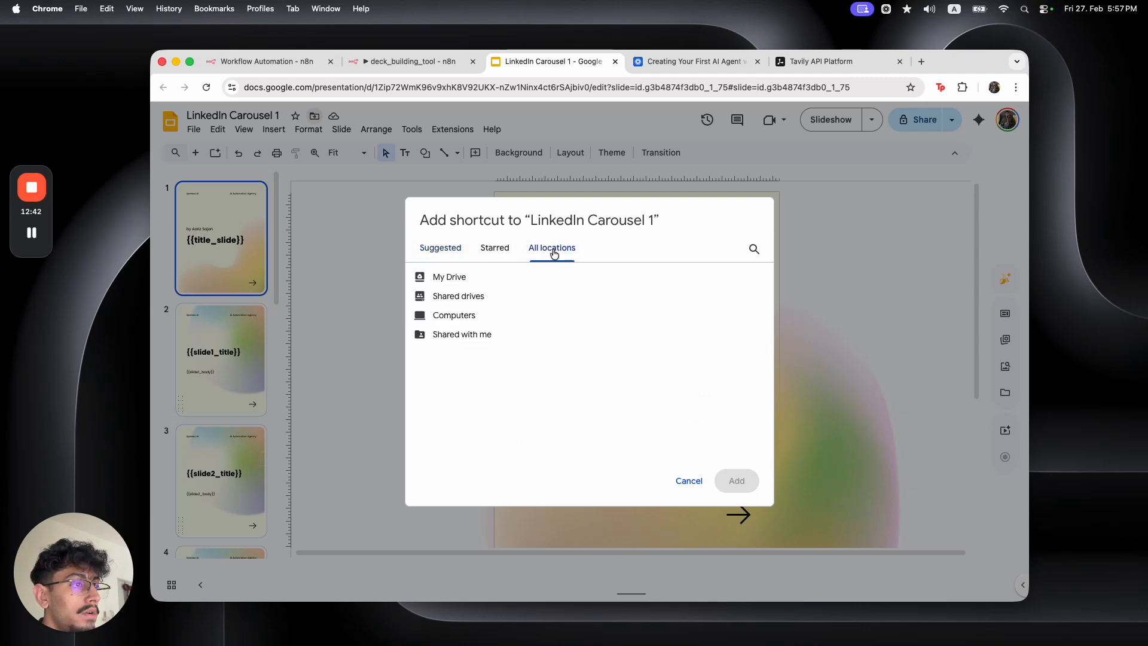
left_click(500, 284)
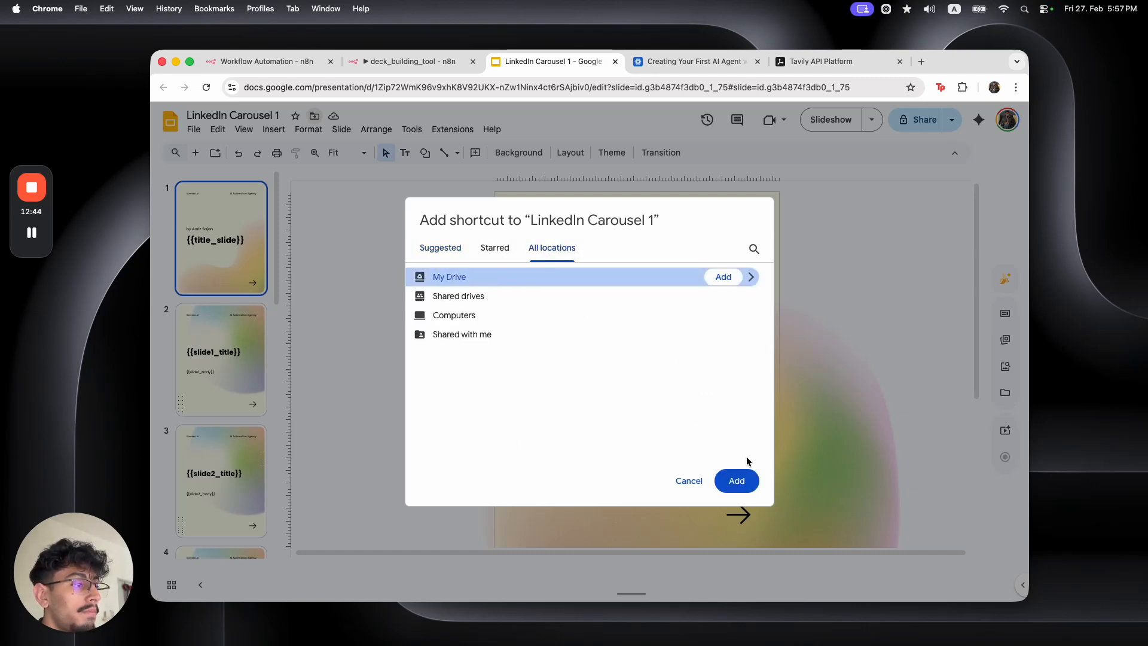
left_click(737, 479)
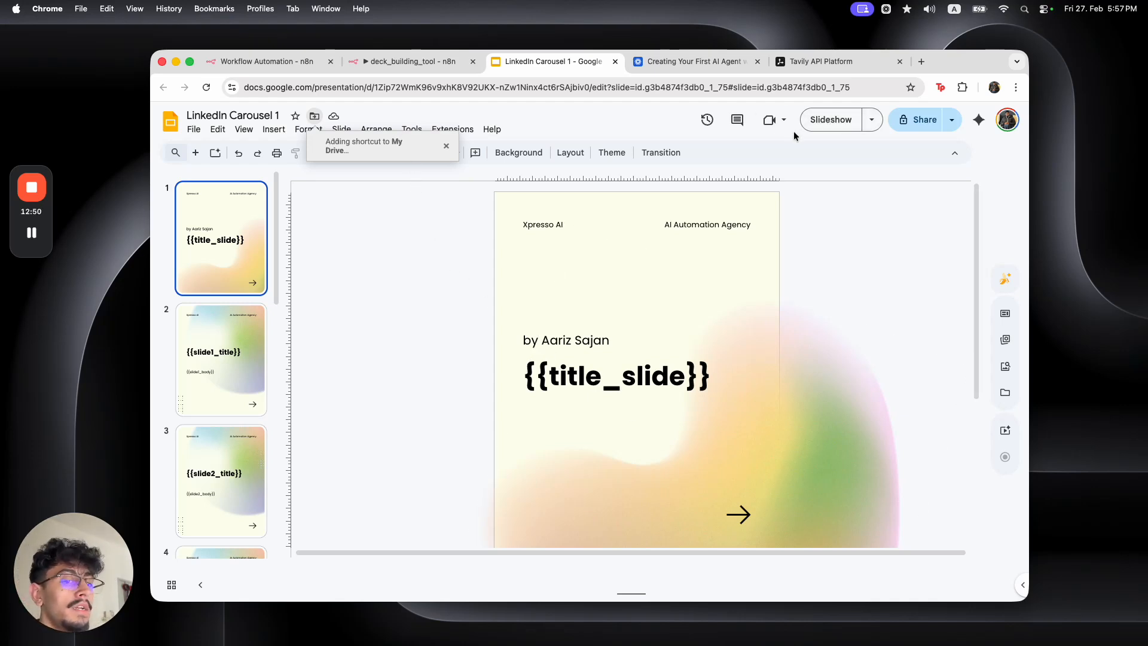
Open Google Drive in a new browser tab
left_click(921, 62)
type("drive")
key("Return")
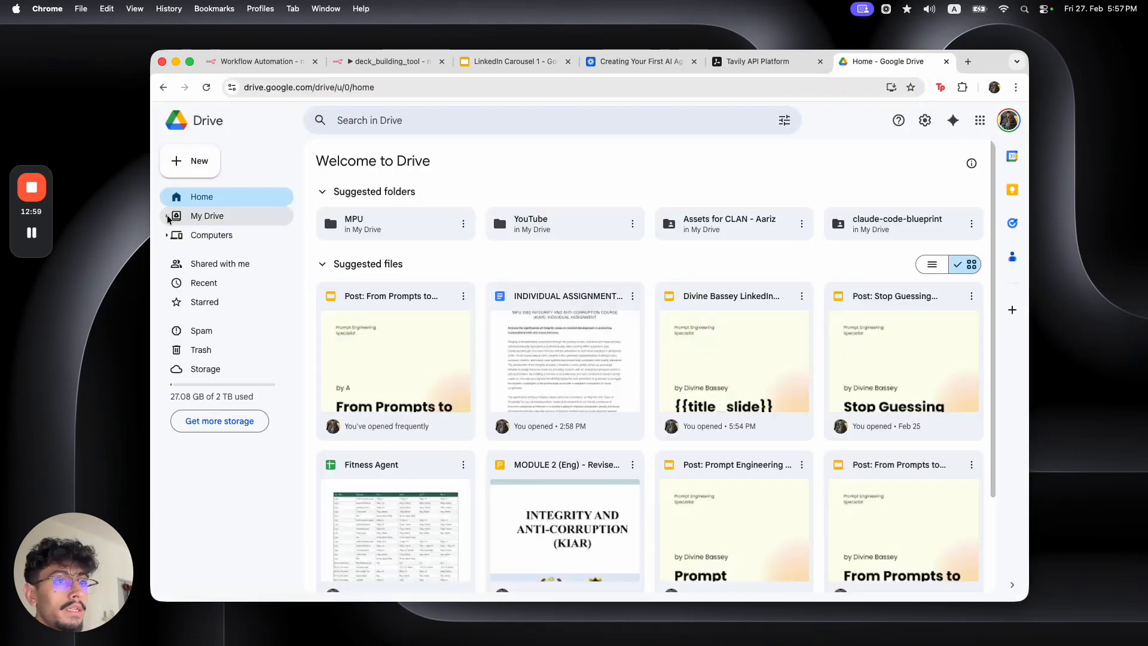
Go to My Drive and scroll down to the LinkedIn Carousel 1 shortcut
left_click(219, 221)
scroll(436, 325, "down", 5)
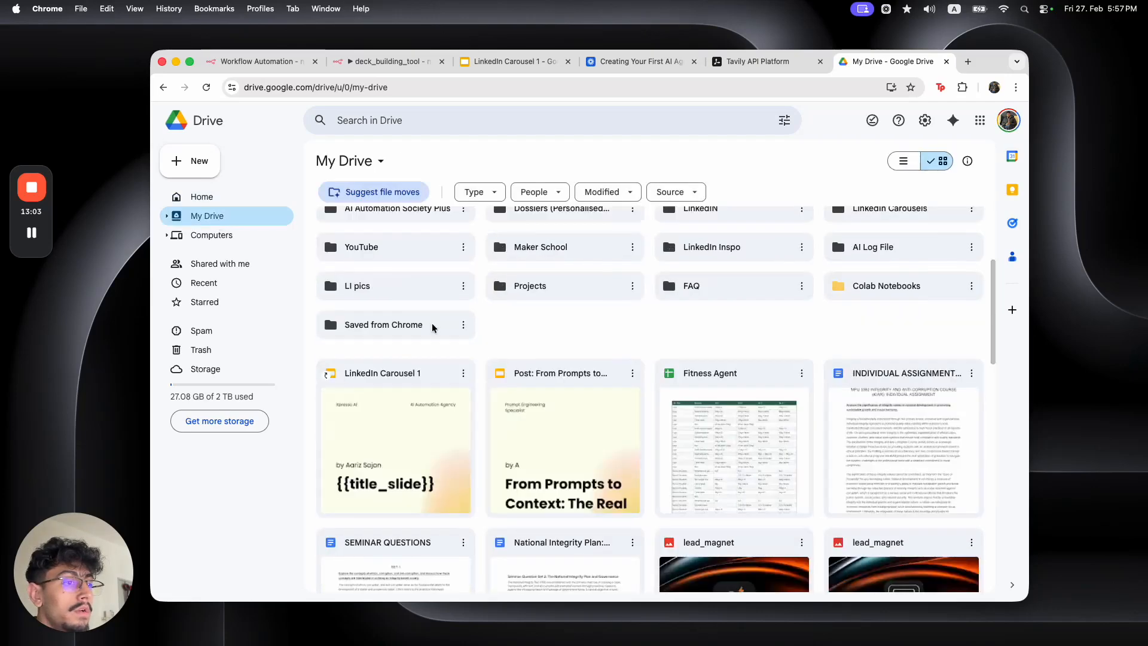
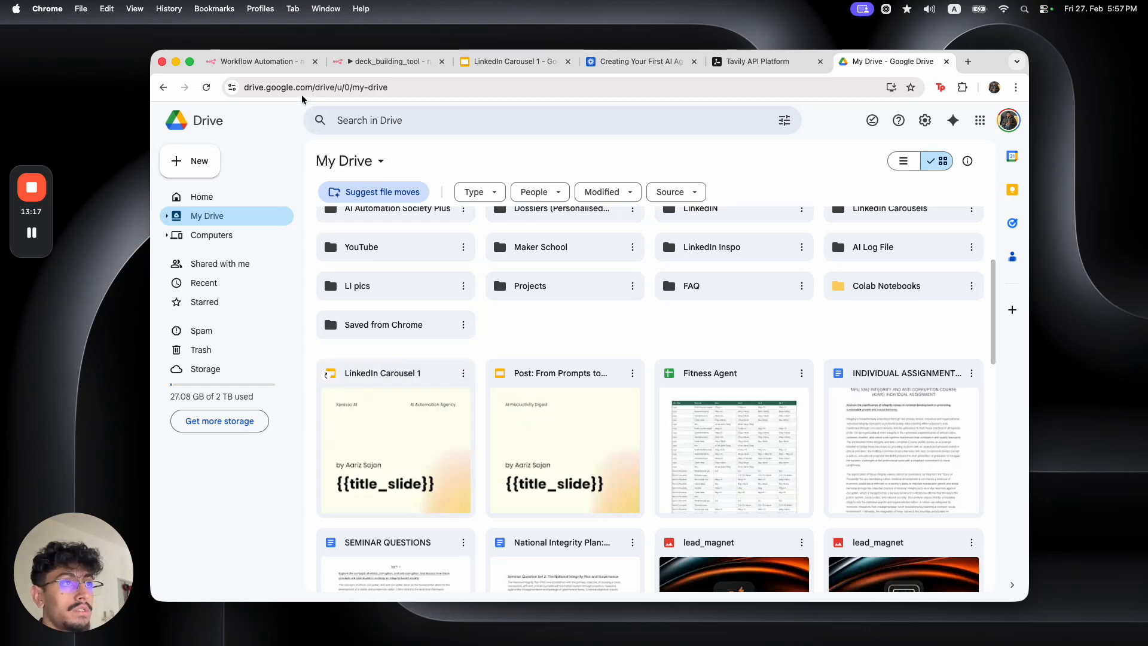
In deck_building_tool, add an OpenAI 'Message a model' node after the trigger, then delete it
left_click(271, 62)
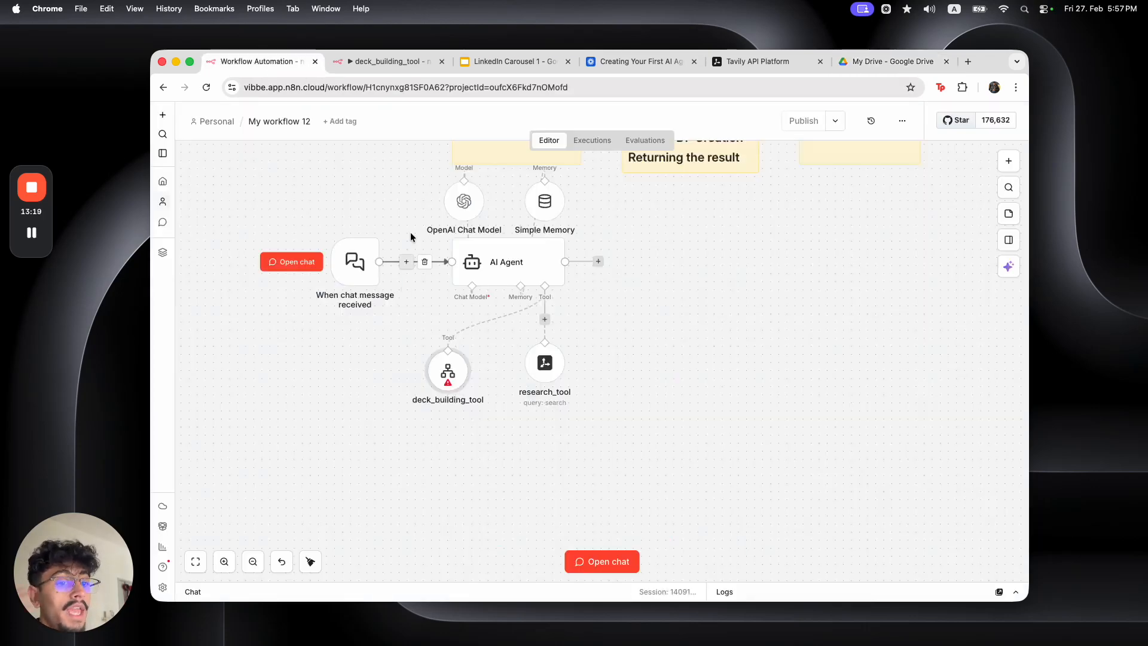
left_click(395, 61)
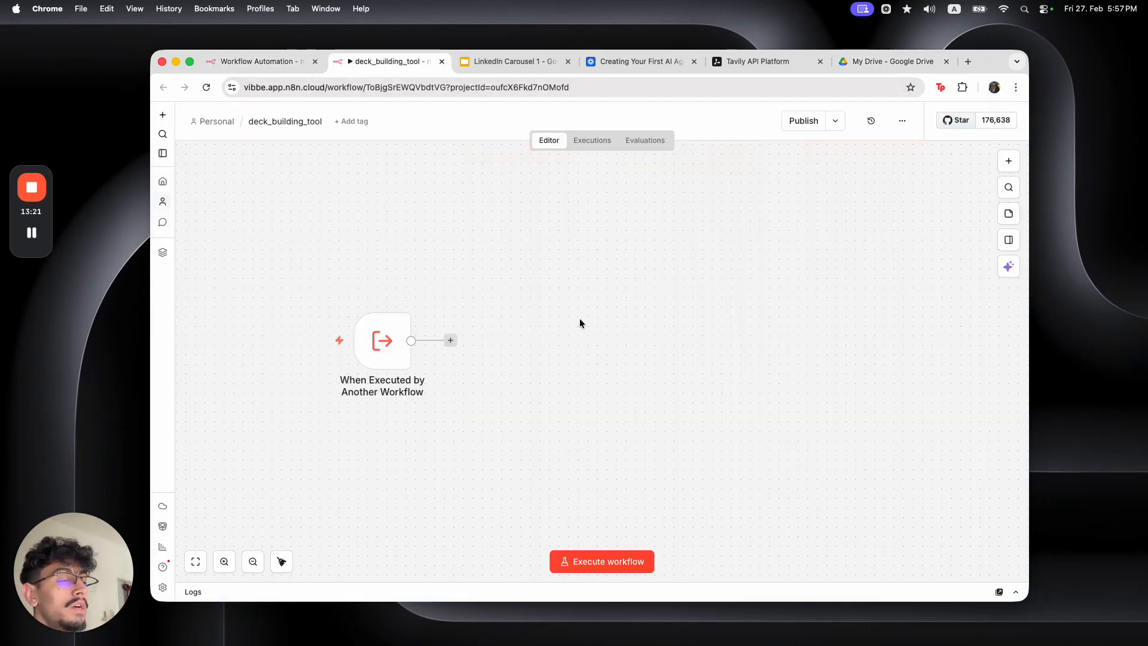
left_click(450, 341)
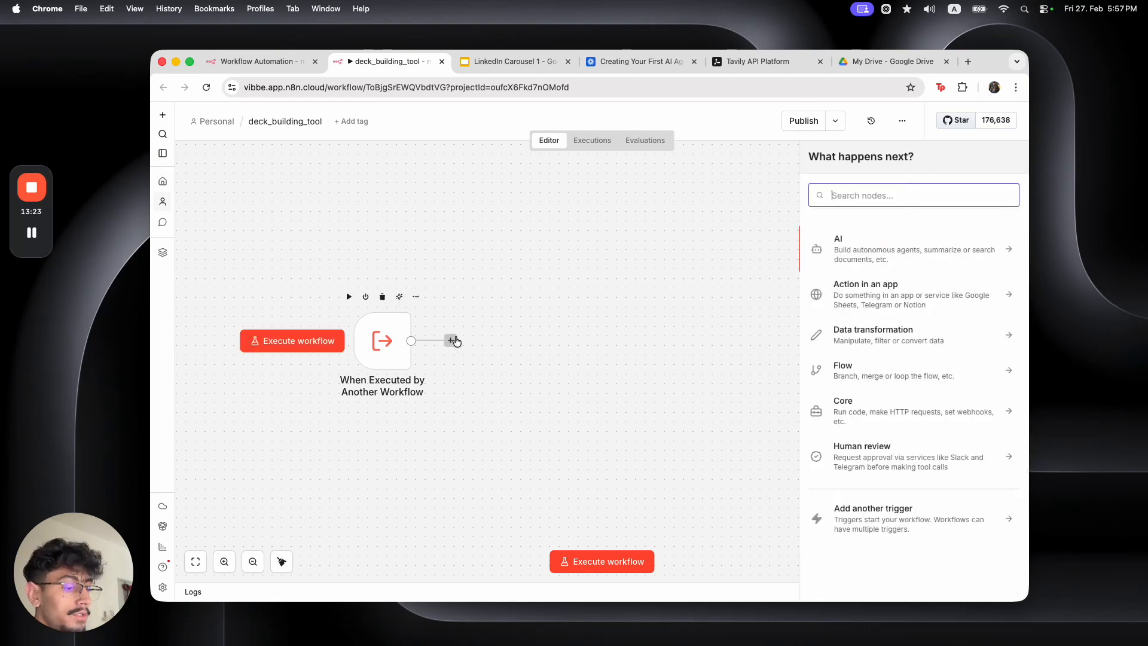
type("open")
left_click(890, 240)
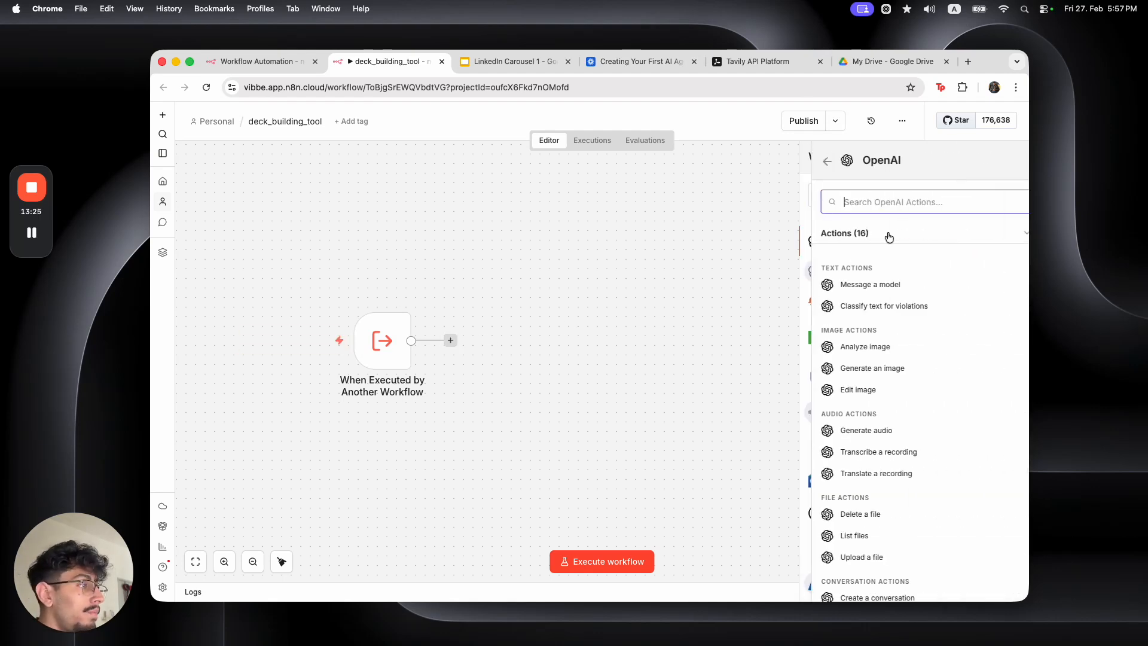
left_click(891, 287)
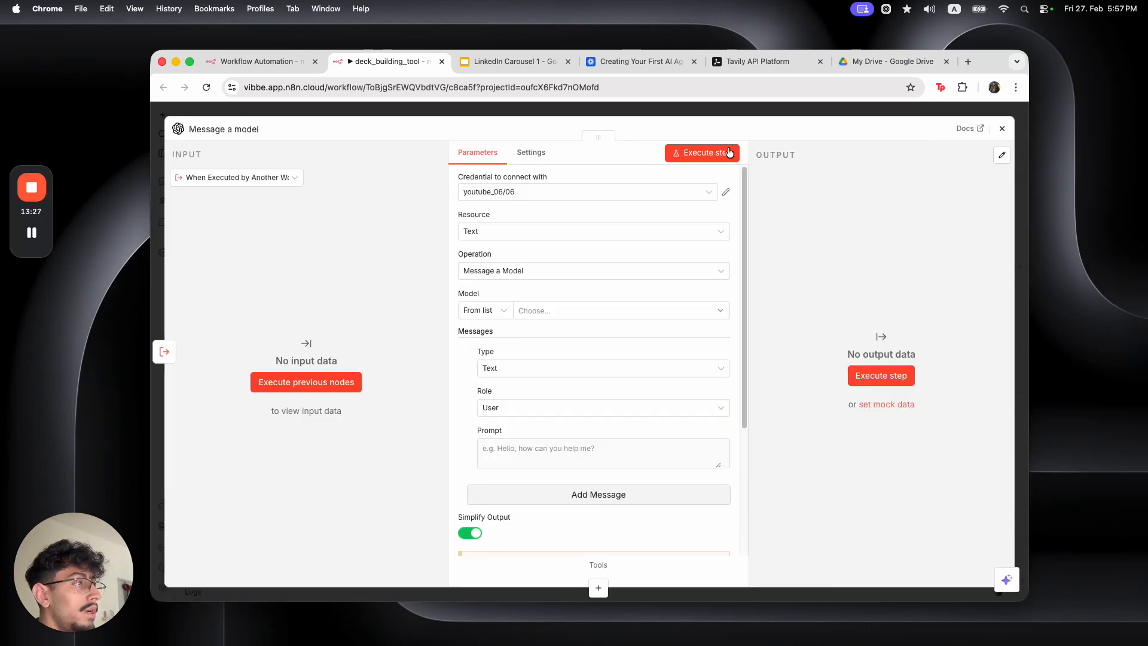
left_click(694, 107)
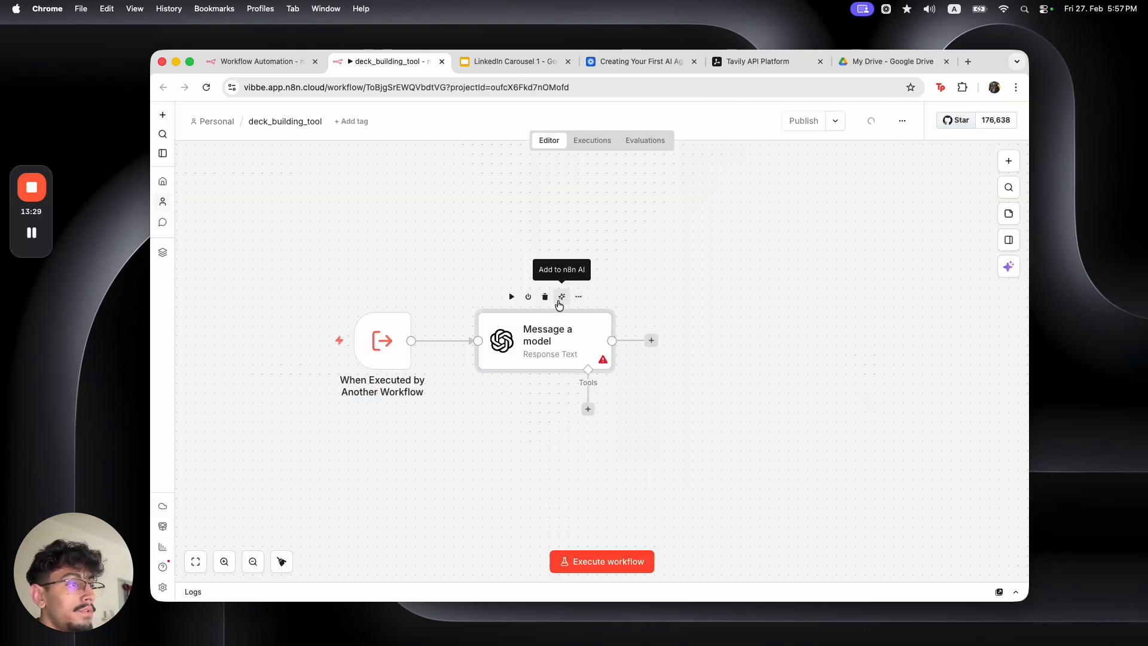
left_click(545, 297)
Add a Basic LLM Chain after the trigger, requiring a specific output format, with an empty system message
left_click(450, 340)
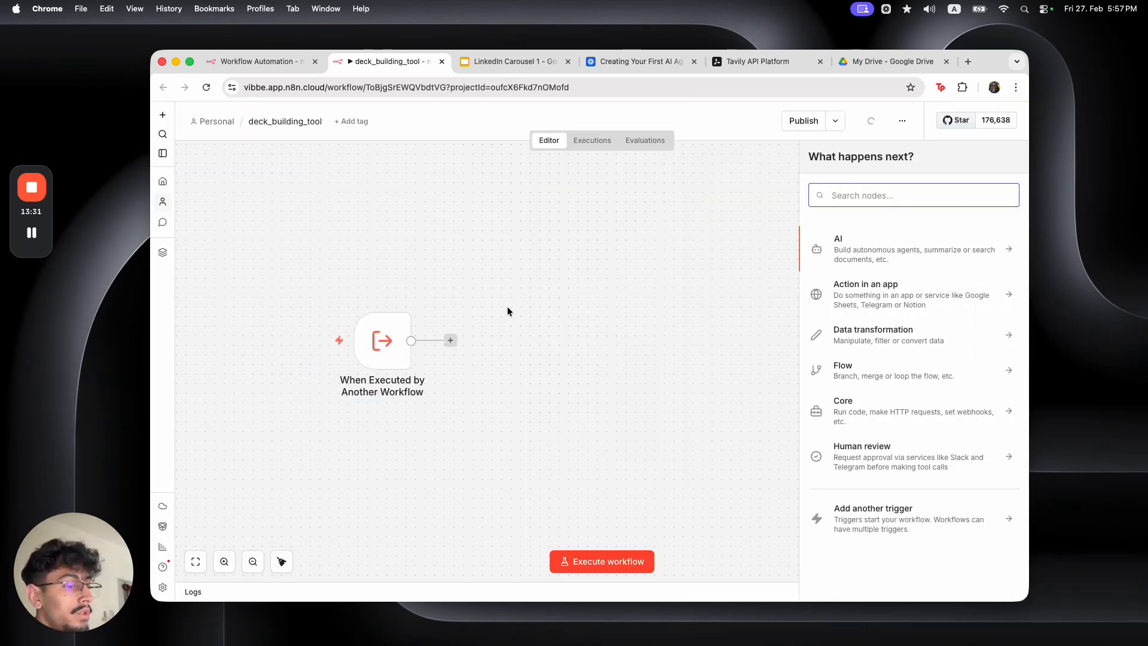
type("llm")
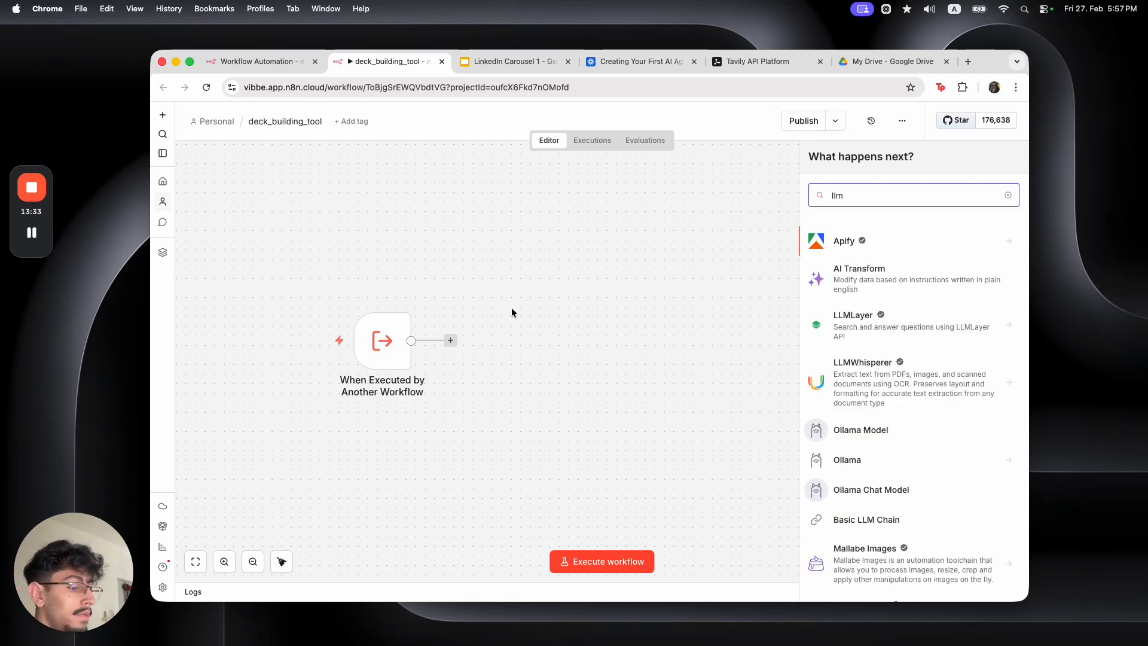
type(" ch")
left_click(875, 243)
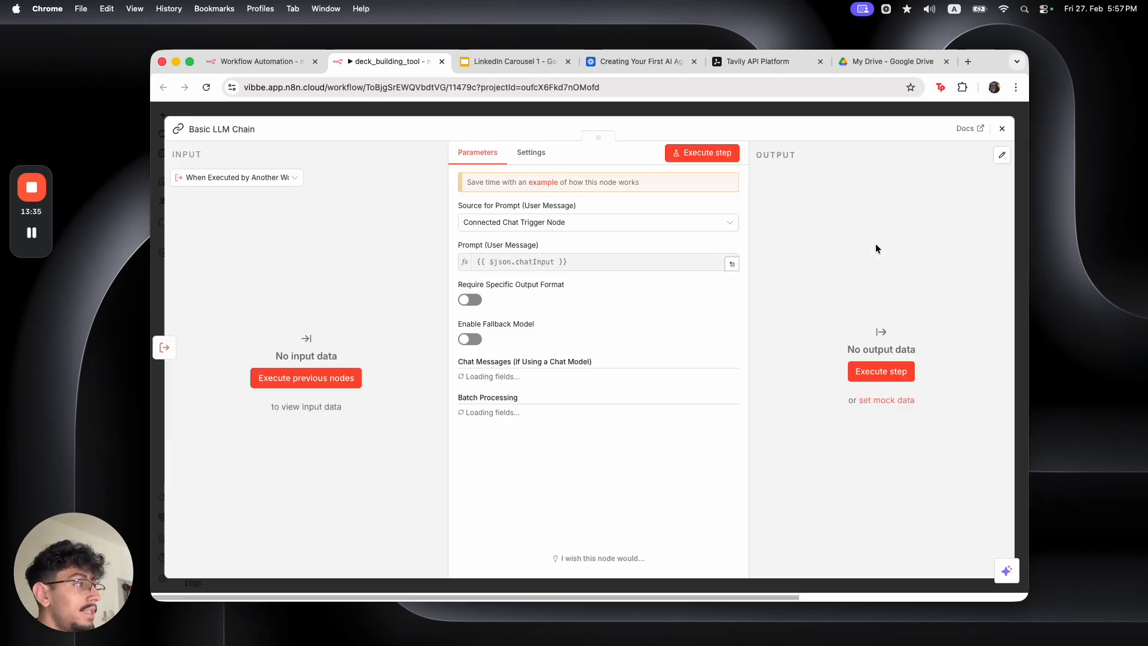
left_click(631, 114)
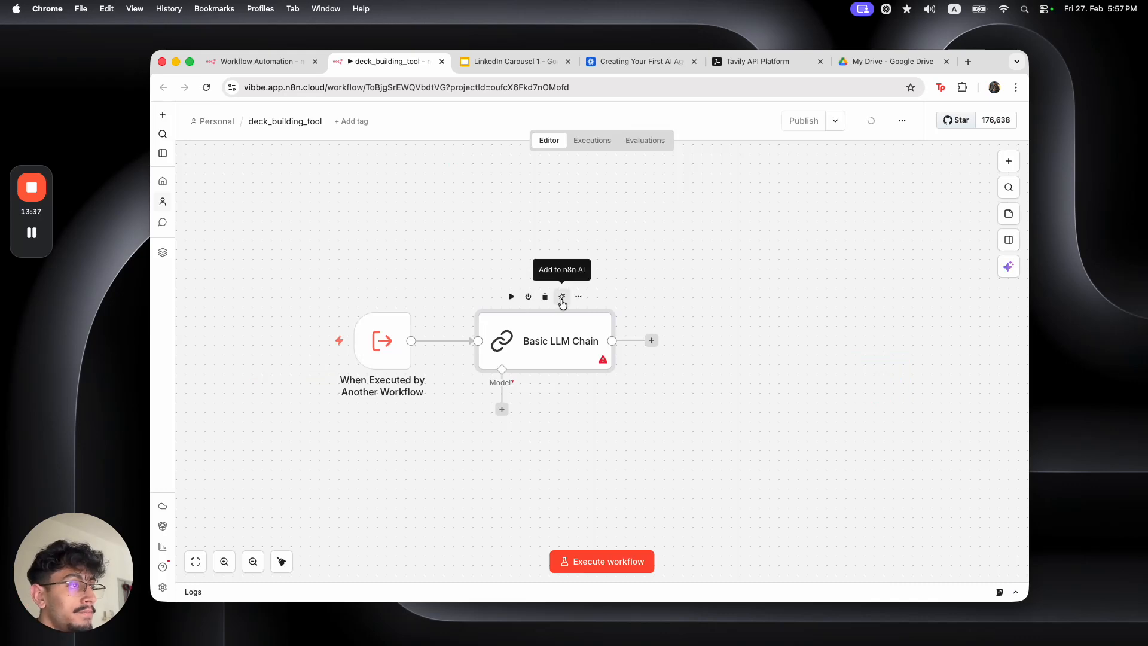
double_click(529, 369)
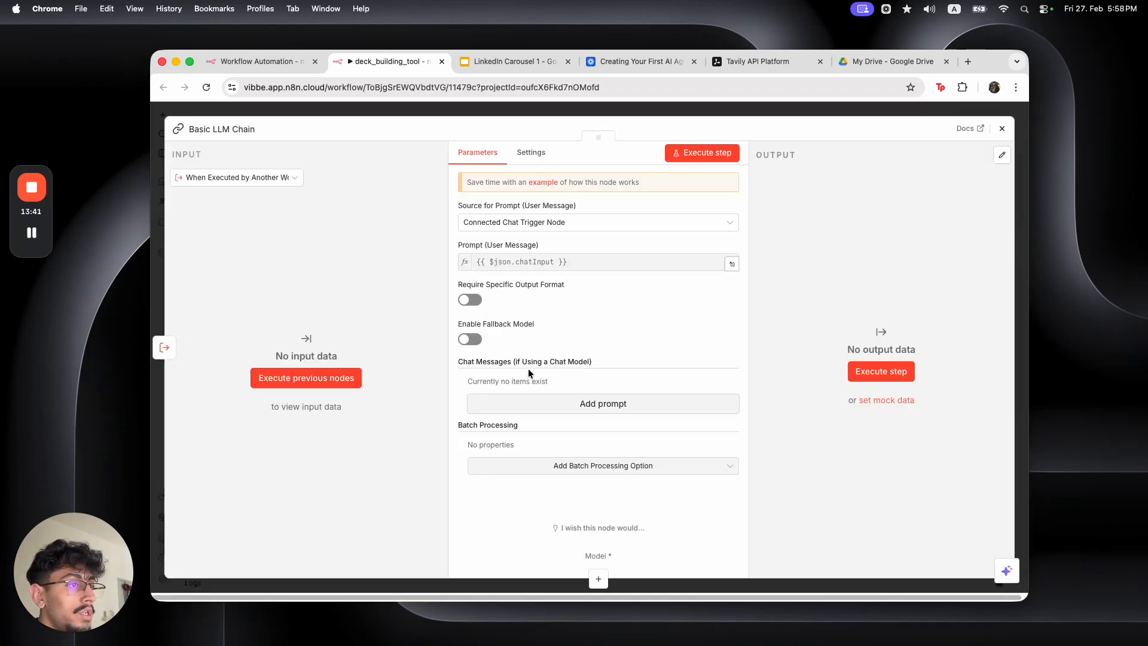
left_click(470, 299)
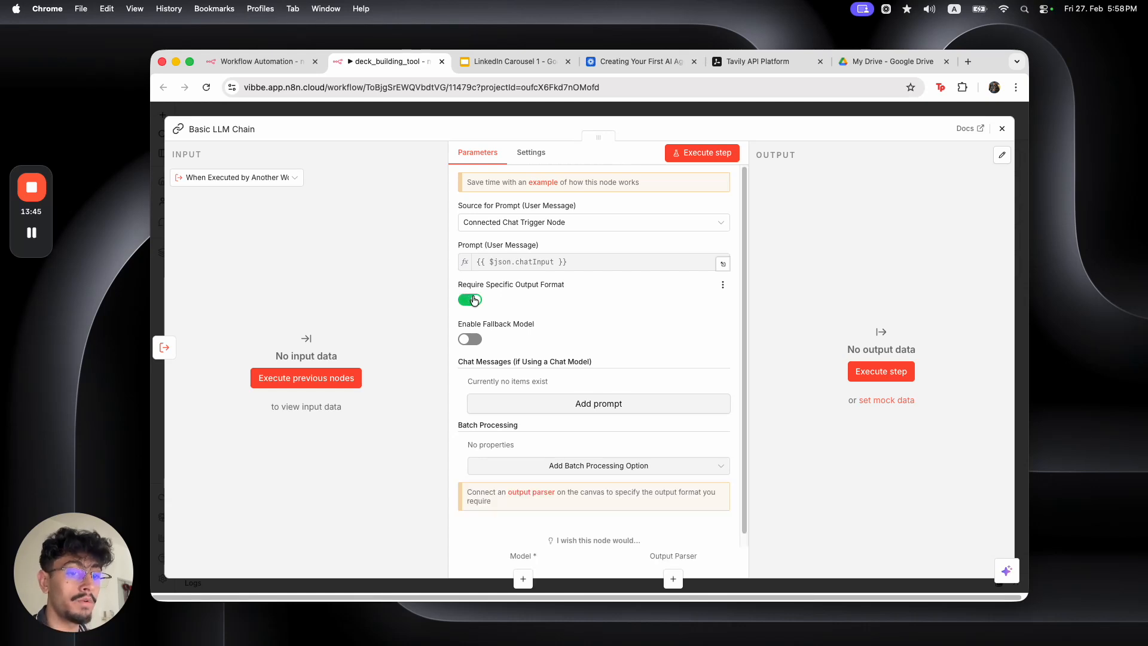
left_click(554, 405)
scroll(551, 400, "down", 2)
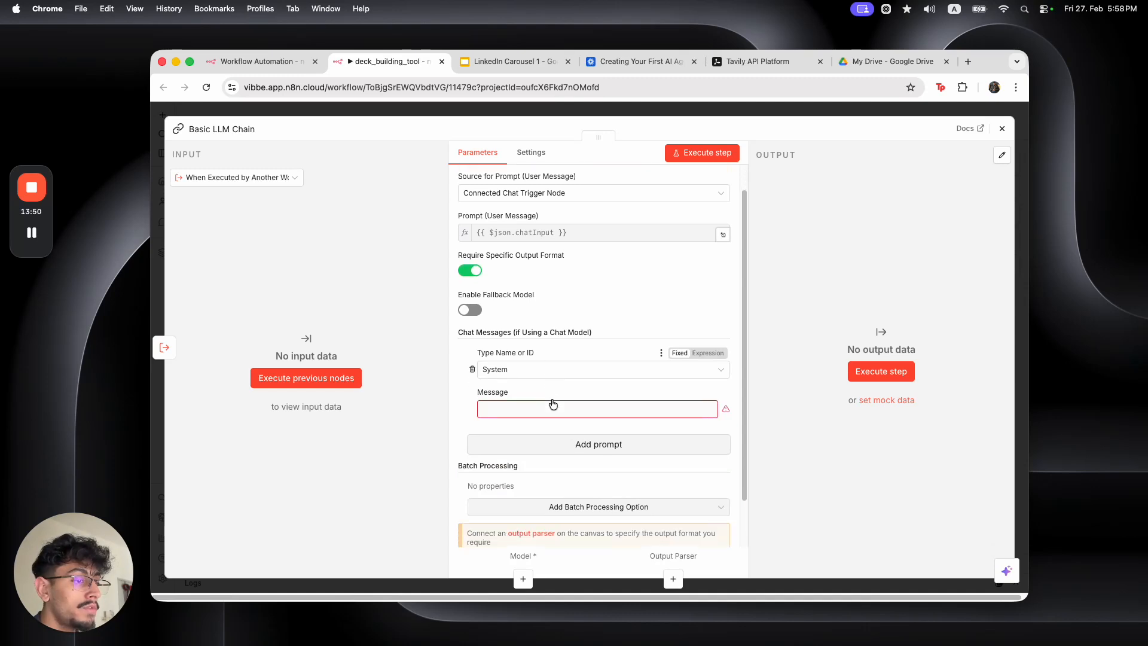
Add a Google Slides 'Replace text in a presentation' node after the Basic LLM Chain
left_click(546, 115)
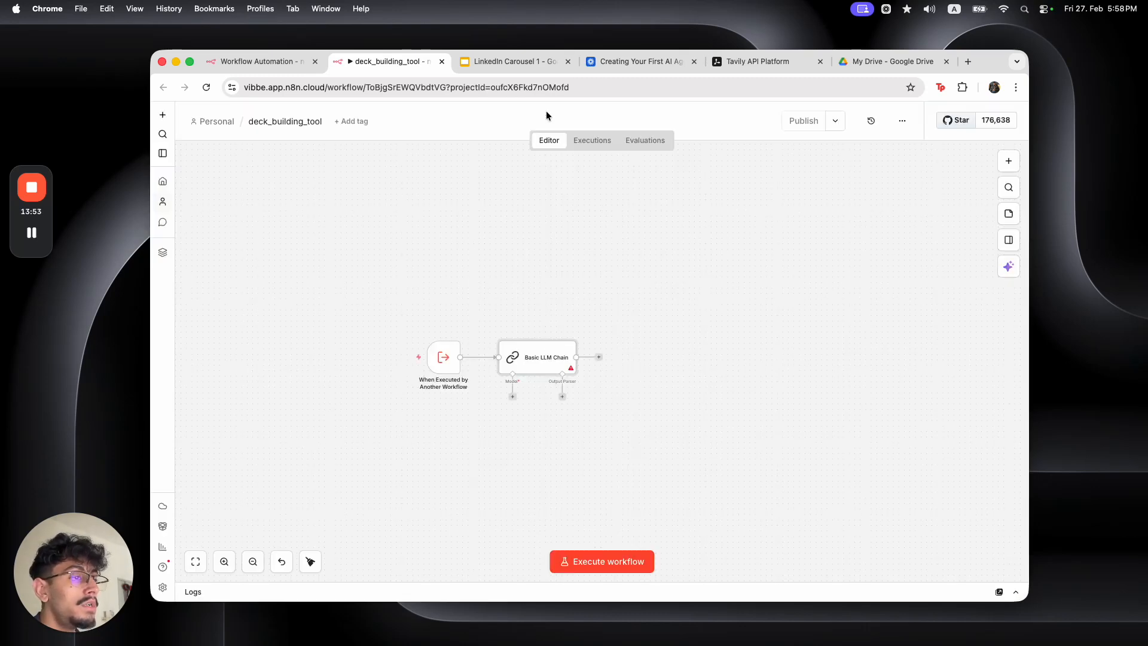
scroll(691, 452, "down", 2)
left_click(582, 299)
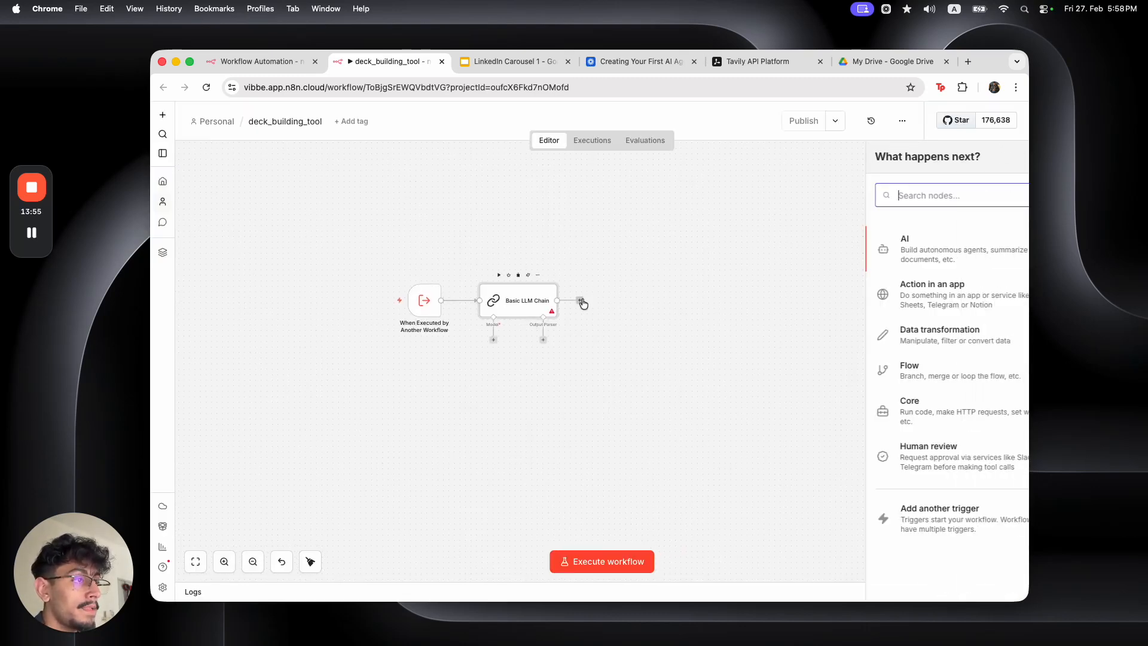
type("slide")
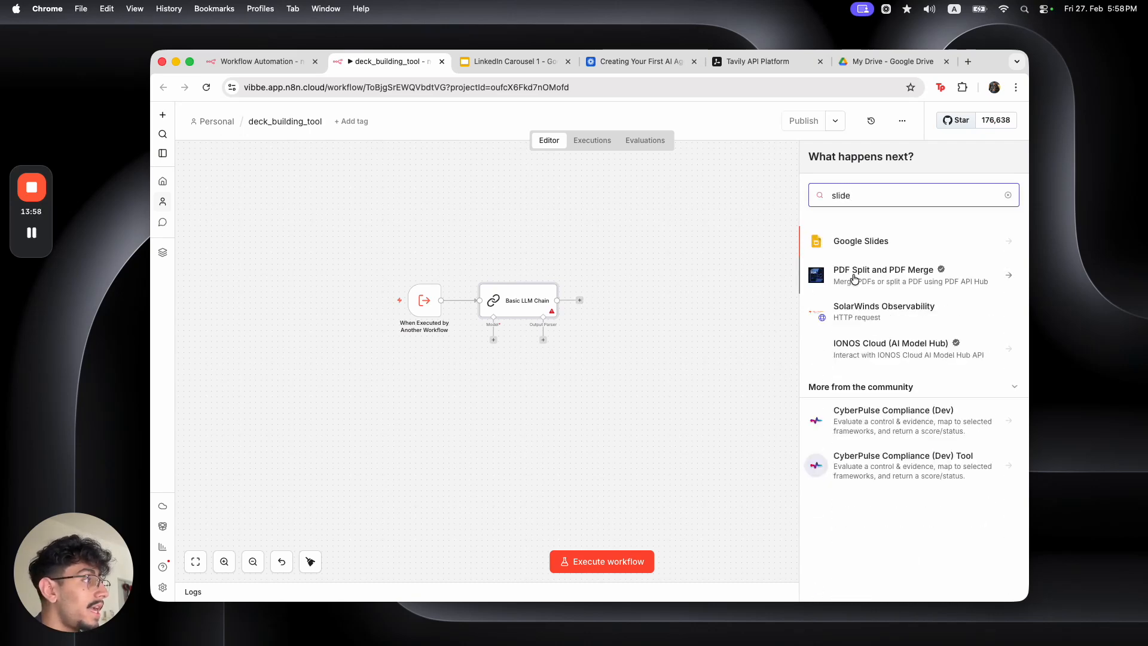
left_click(869, 238)
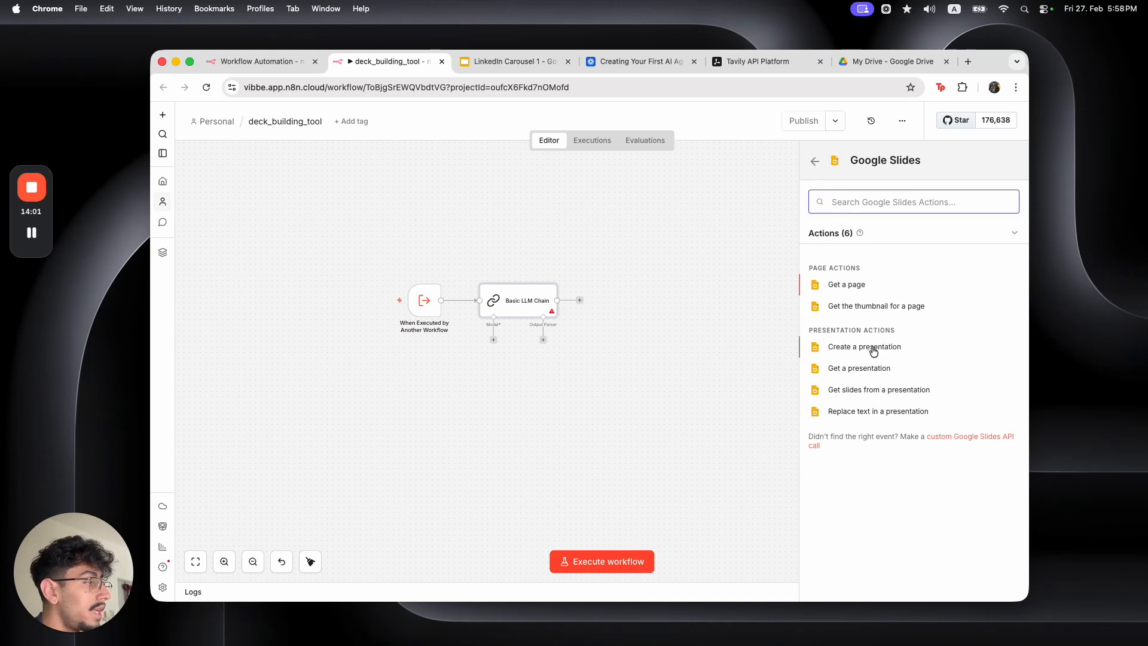
left_click(860, 414)
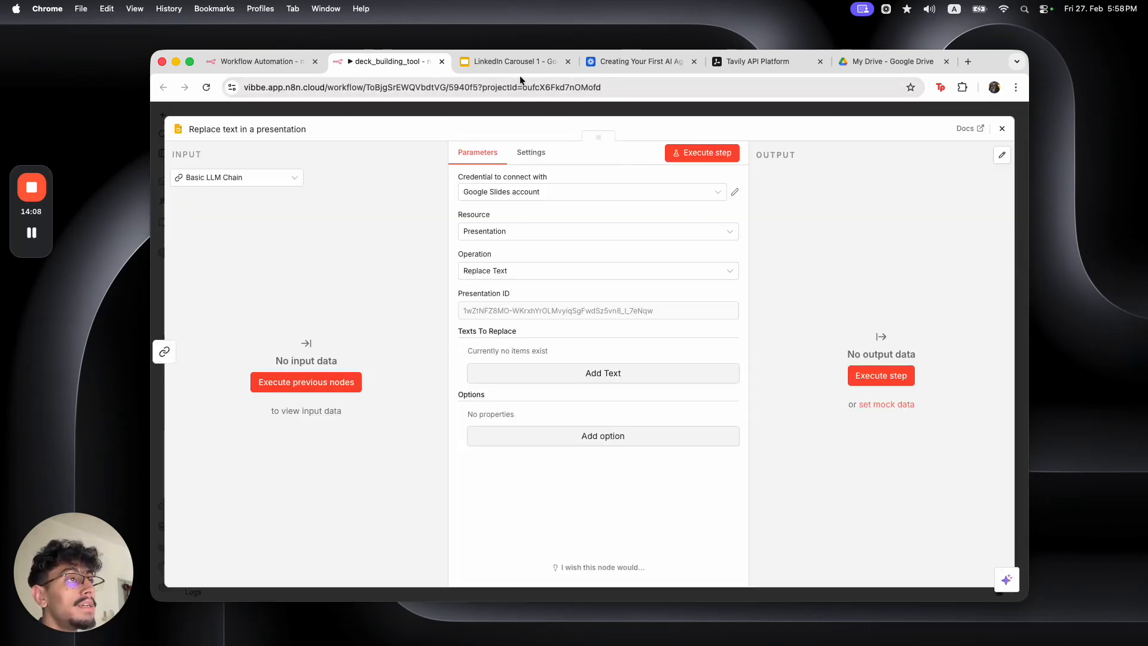
left_click(505, 62)
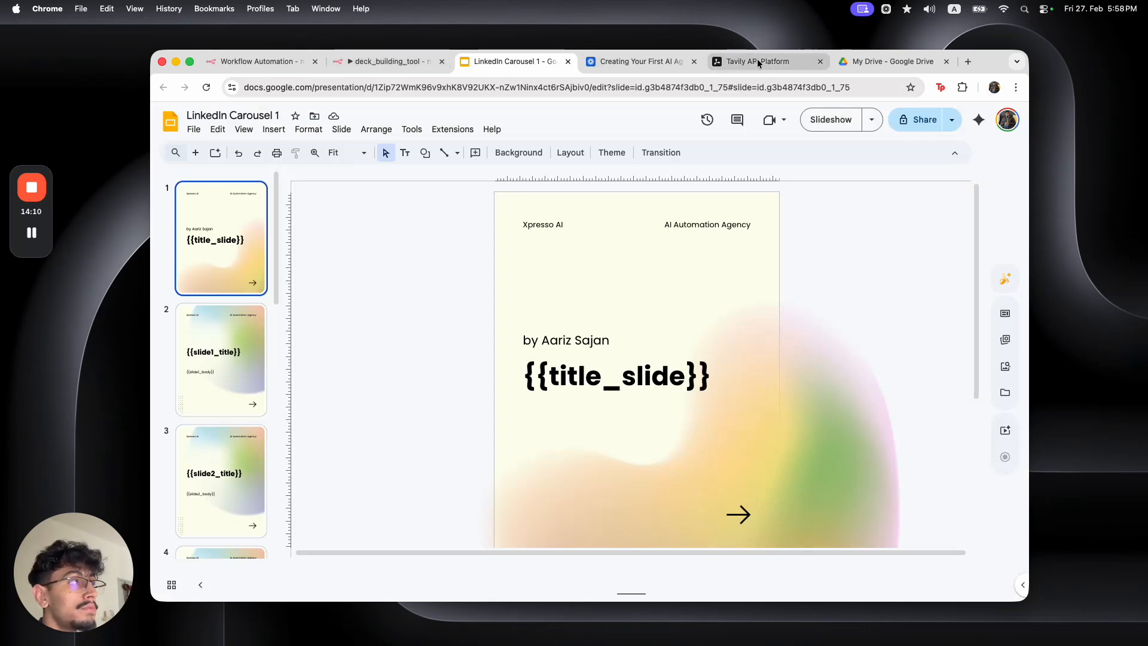
Make a copy of LinkedIn Carousel 1 in My Drive and open the copy
left_click(892, 62)
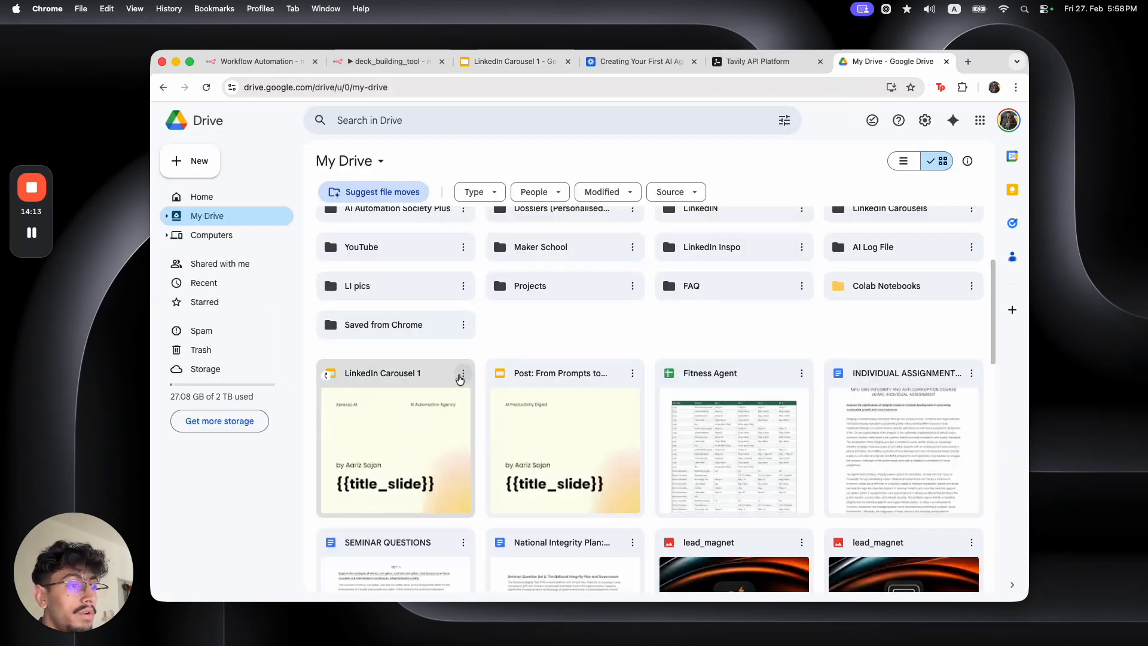
left_click(463, 373)
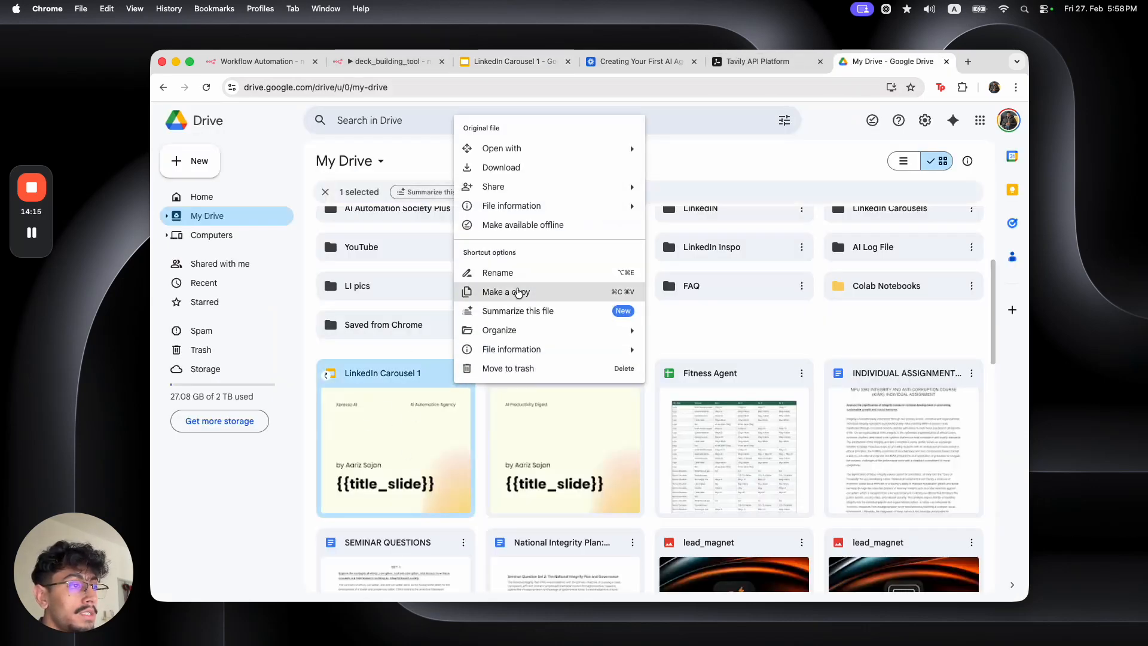
left_click(519, 293)
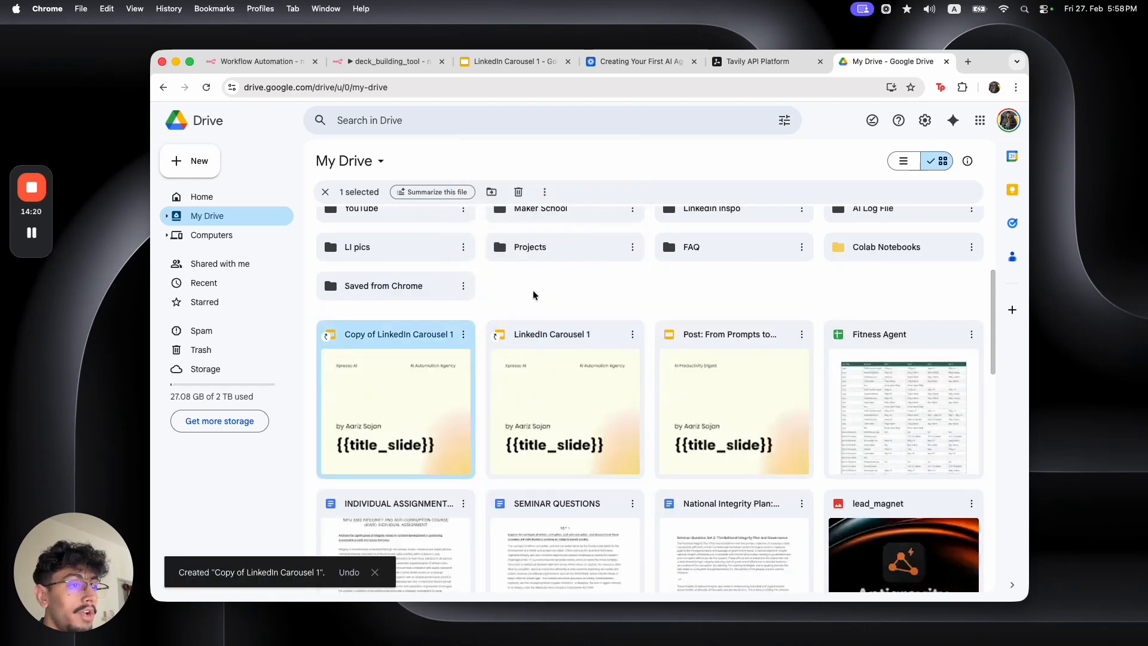
left_click(535, 294)
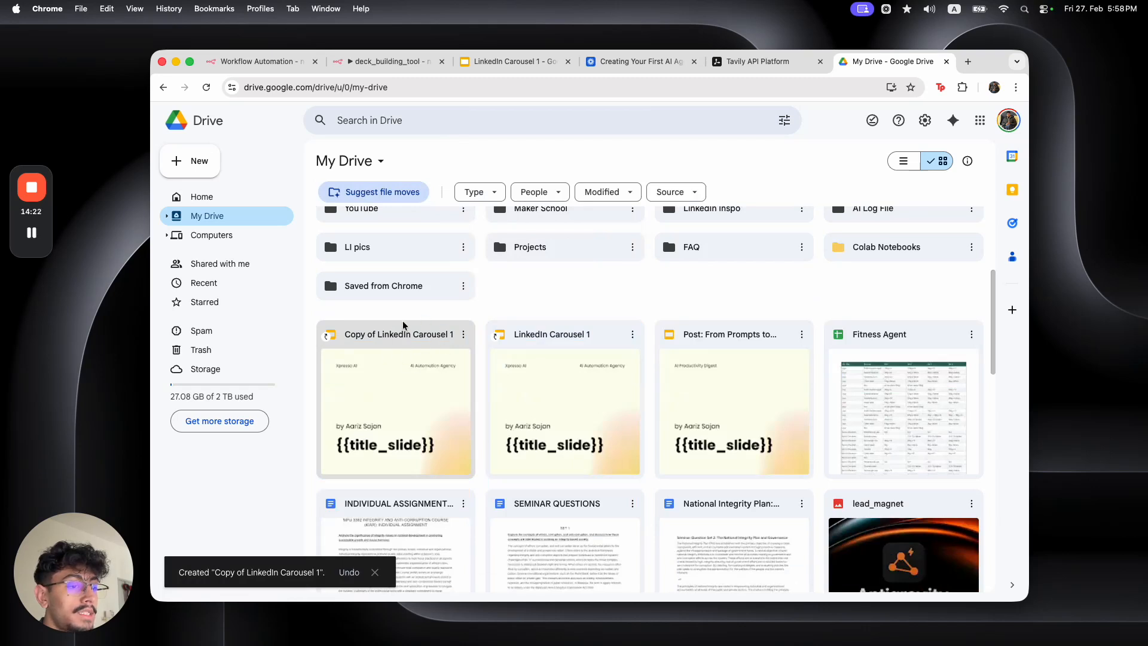
double_click(414, 337)
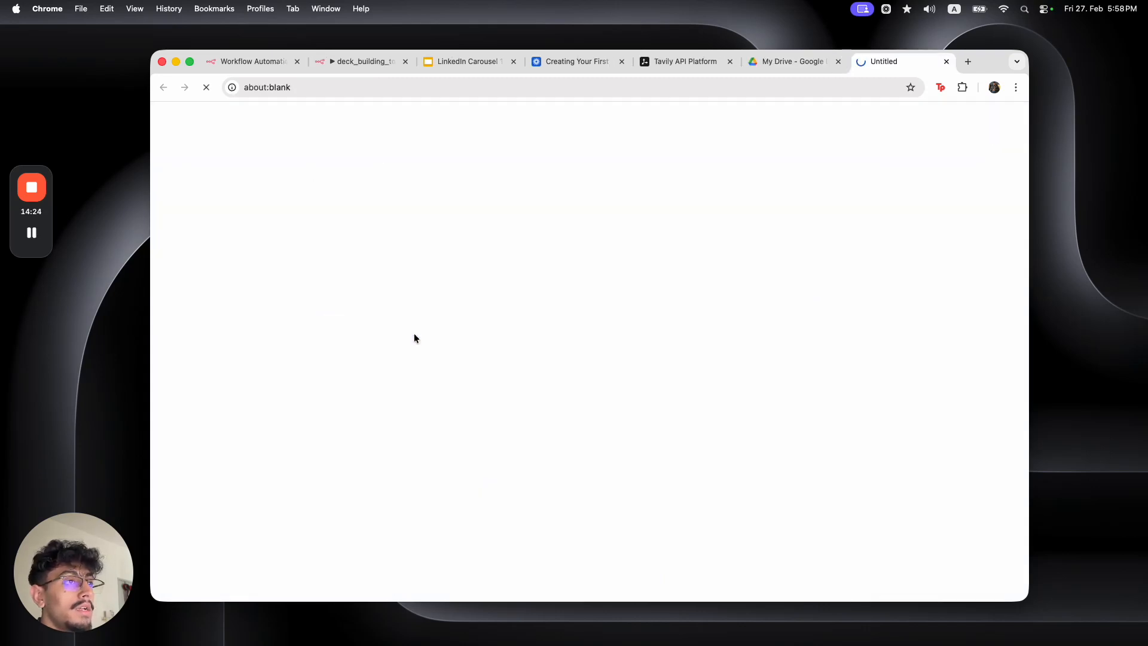
Select the carousel copy's presentation ID in the URL and return to deck_building_tool
double_click(411, 87)
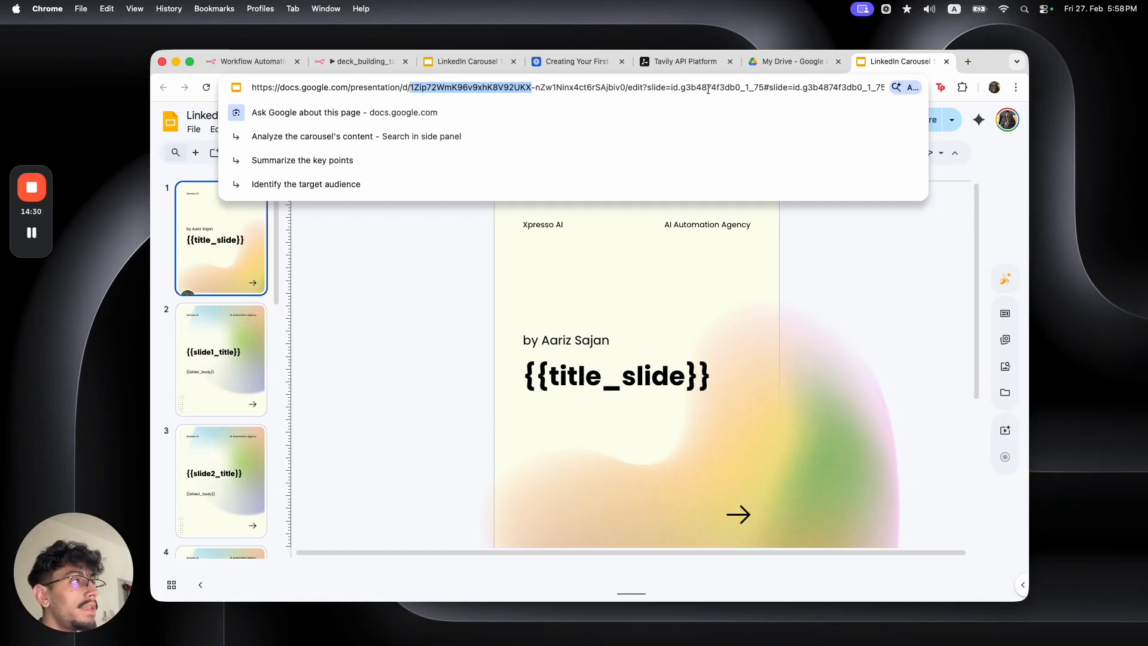
left_click(672, 87)
left_click_drag(626, 88, 410, 88)
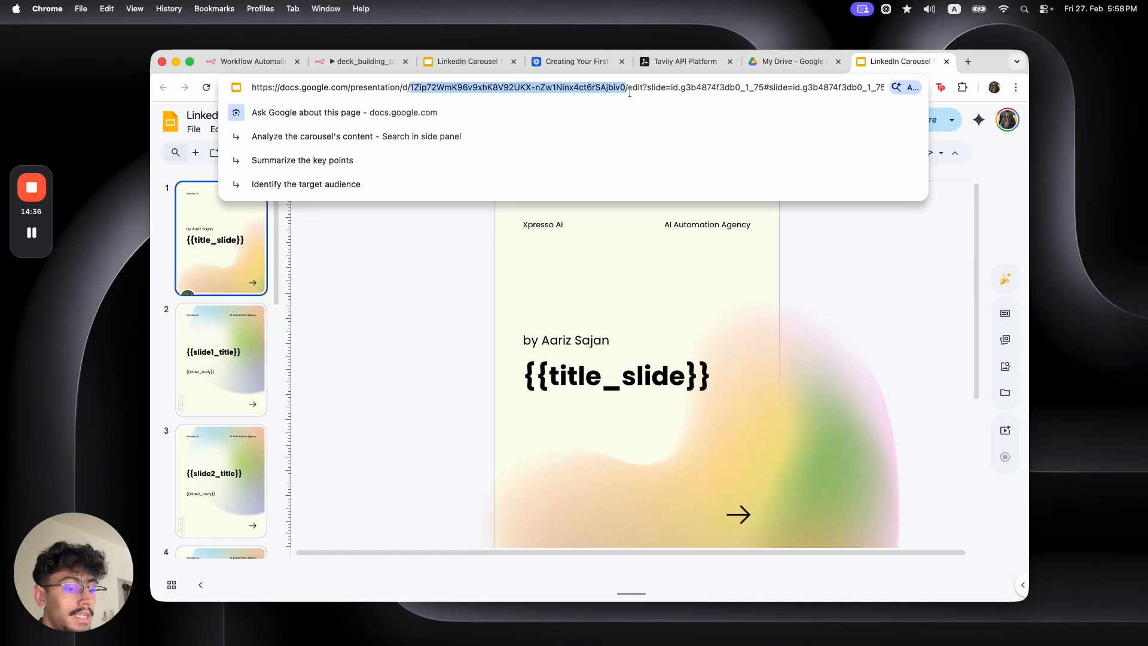
left_click(362, 65)
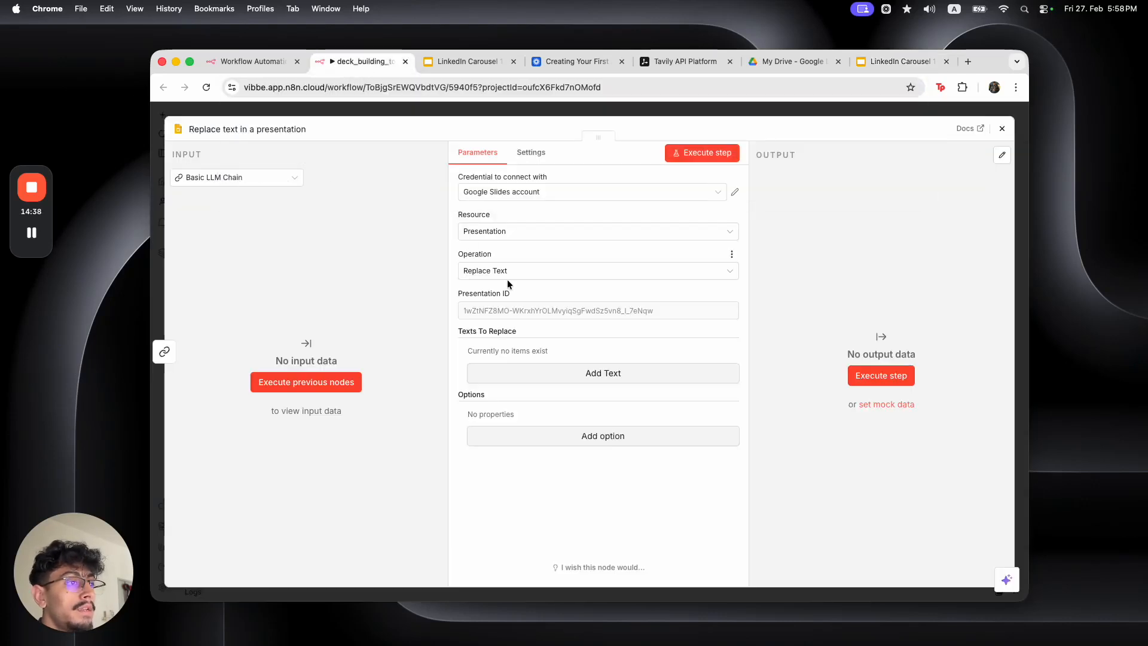
Paste the carousel copy's ID into Presentation ID and add a text replacement entry
left_click(519, 309)
key("super+v")
left_click(540, 335)
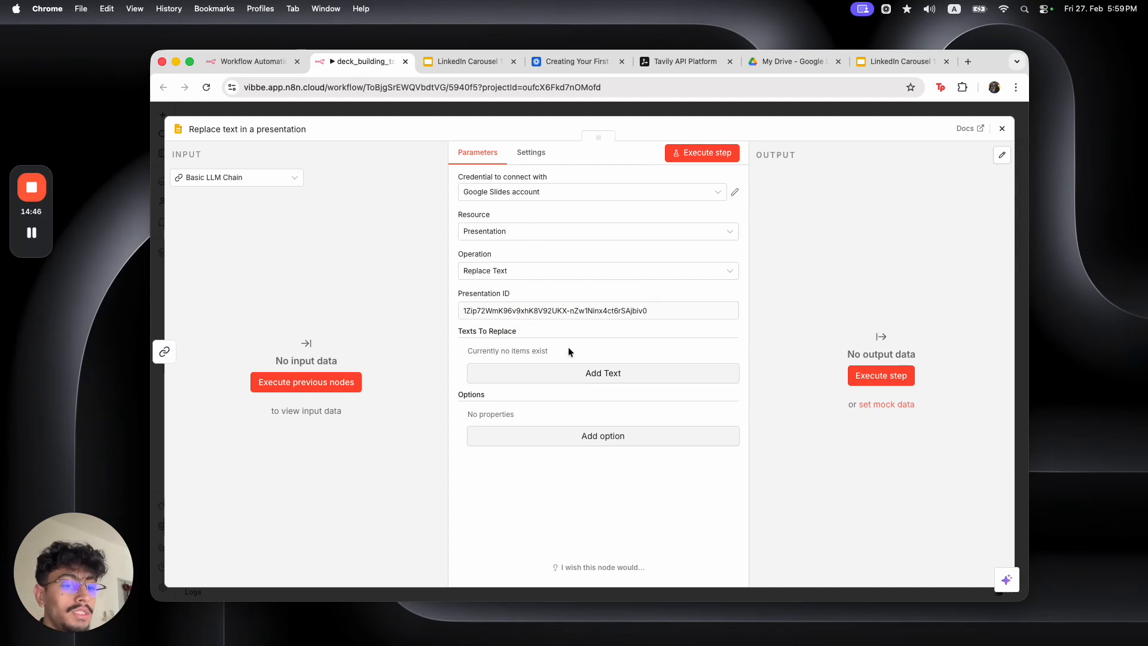
left_click(571, 372)
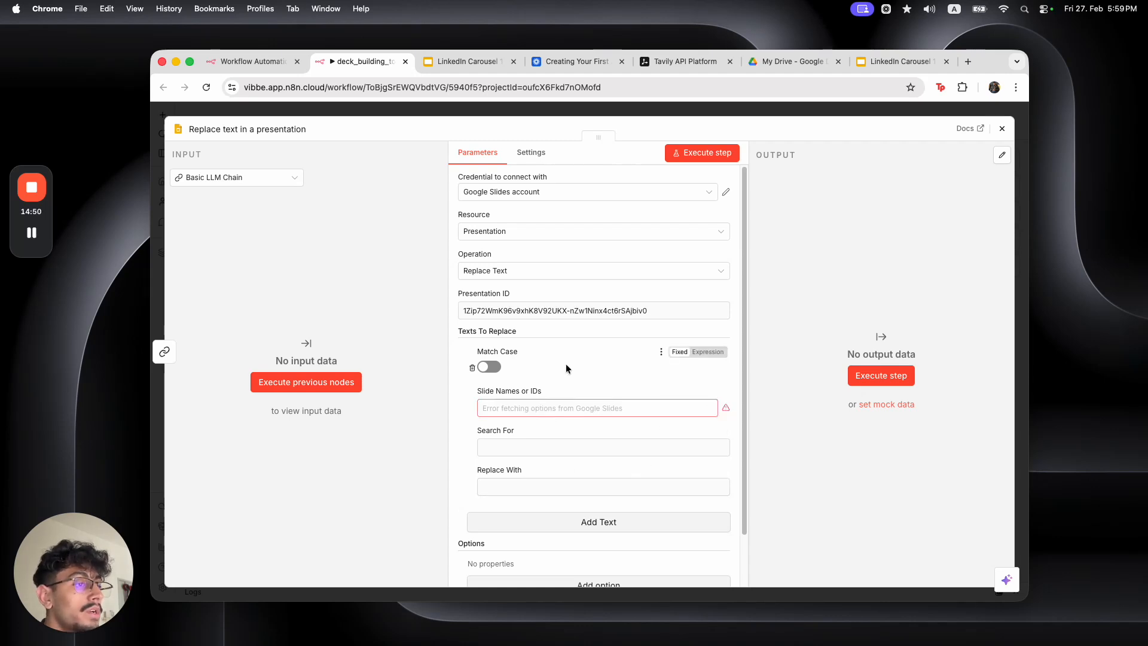
left_click(564, 447)
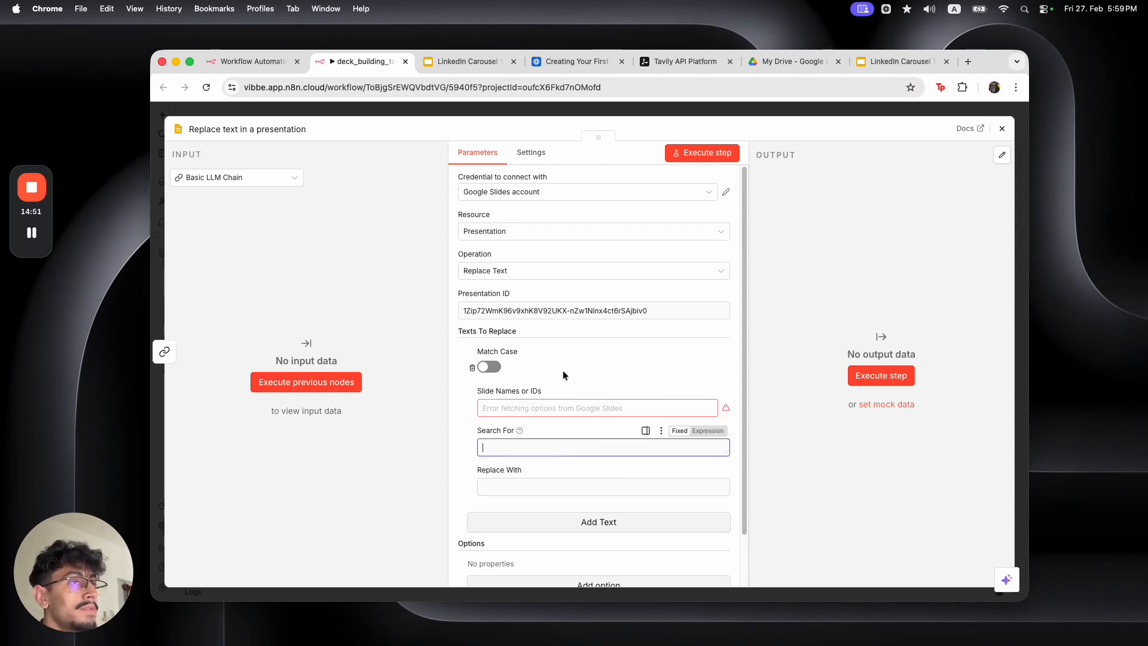
Close the duplicate LinkedIn Carousel tabs and return to the main n8n workflow
left_click(873, 57)
left_click(473, 59)
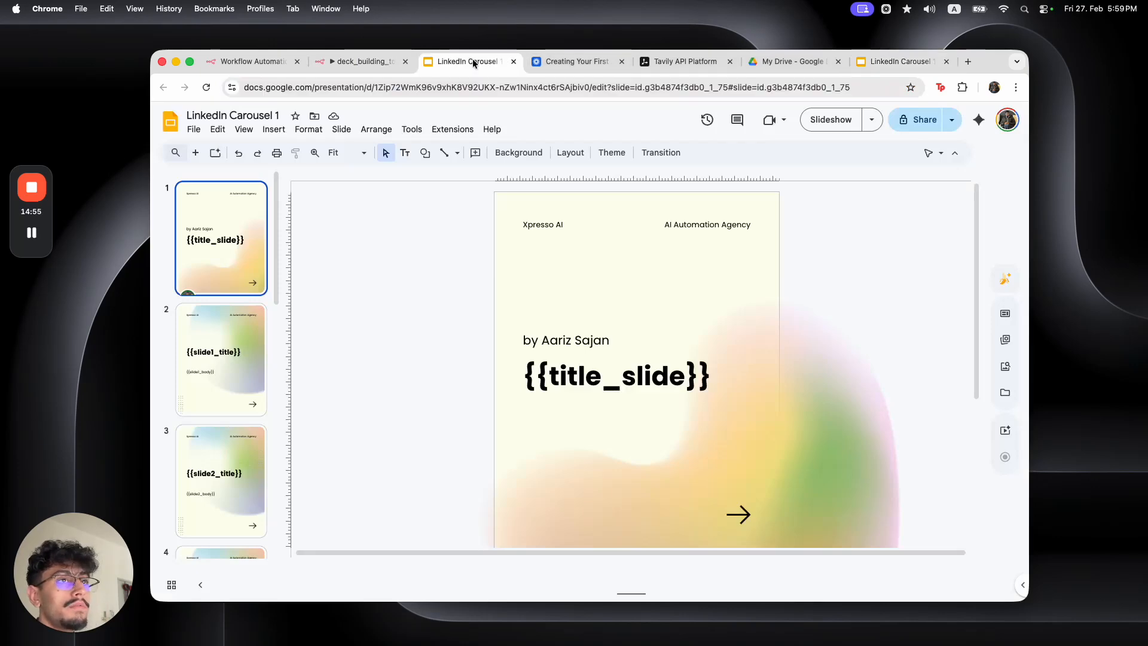
left_click(777, 62)
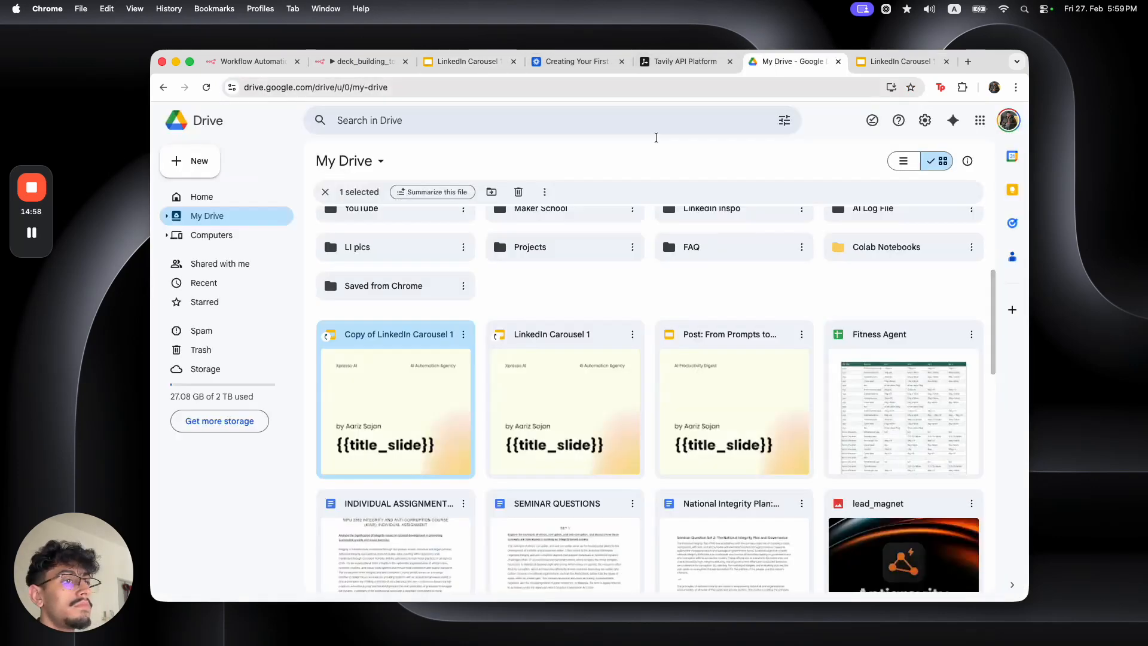
double_click(400, 336)
left_click(469, 61)
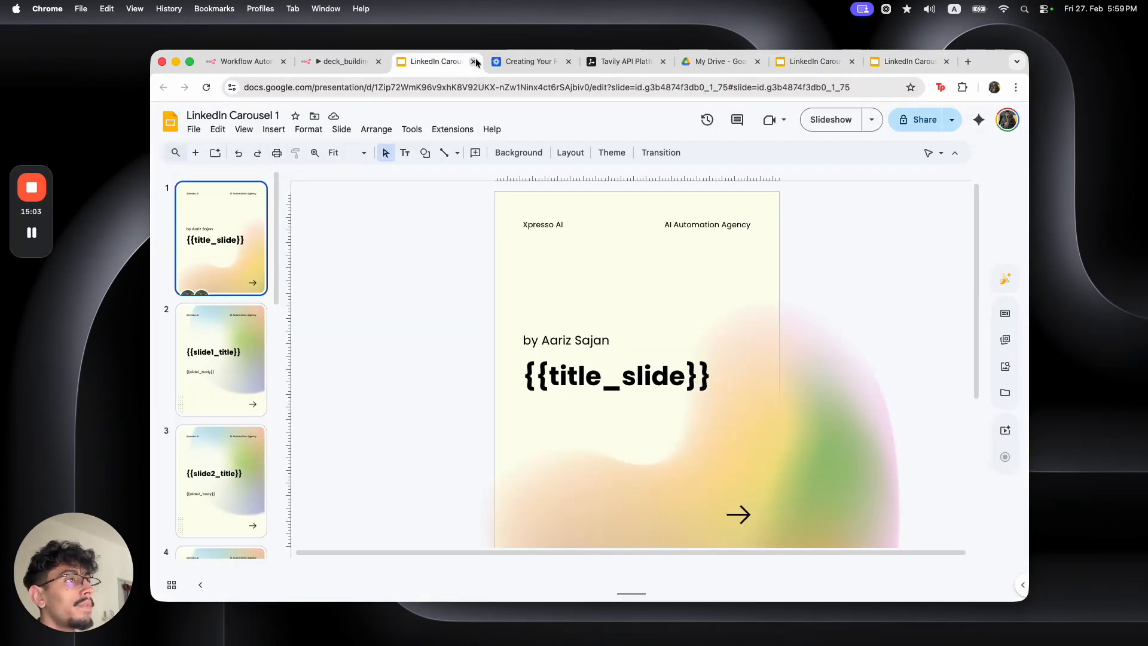
left_click(474, 61)
left_click(850, 61)
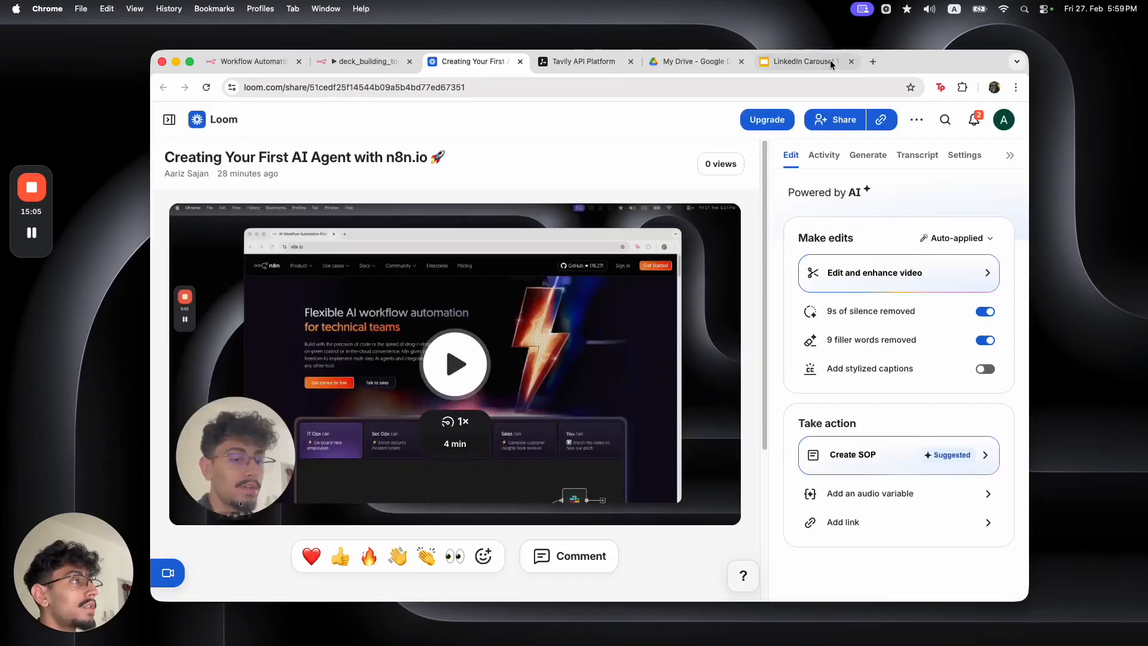
key("super+1")
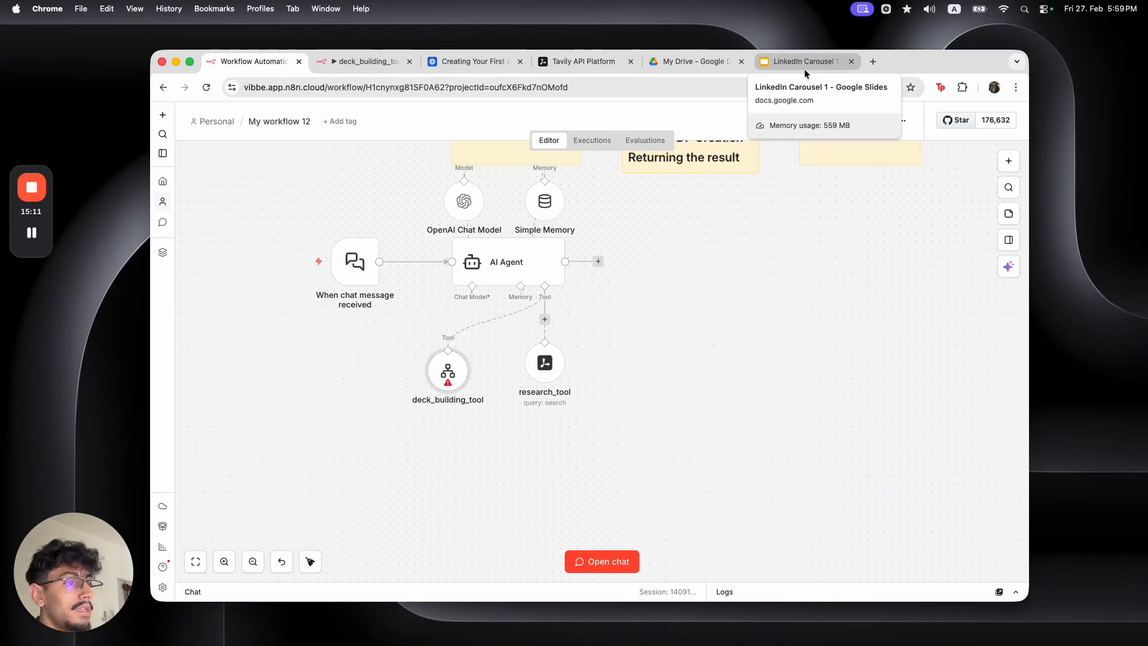
left_click(805, 70)
Set the first replacement's Search For to the fixed value {{title_slide}} copied from Slides
left_click(585, 375)
triple_click(661, 377)
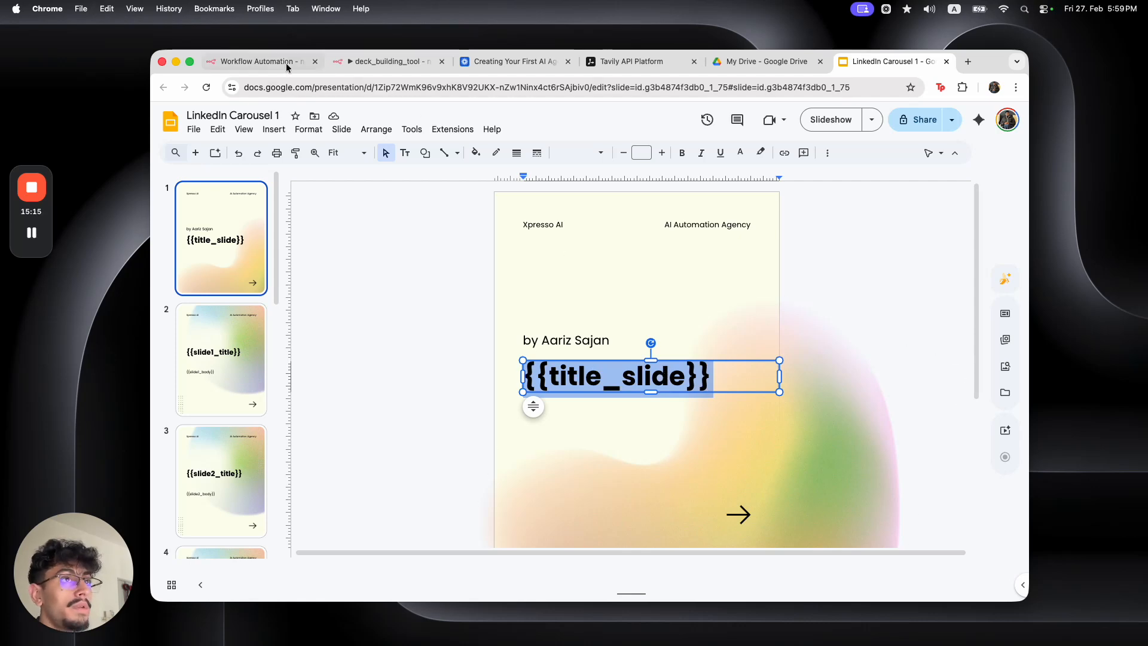
key("super+1")
key("super+2")
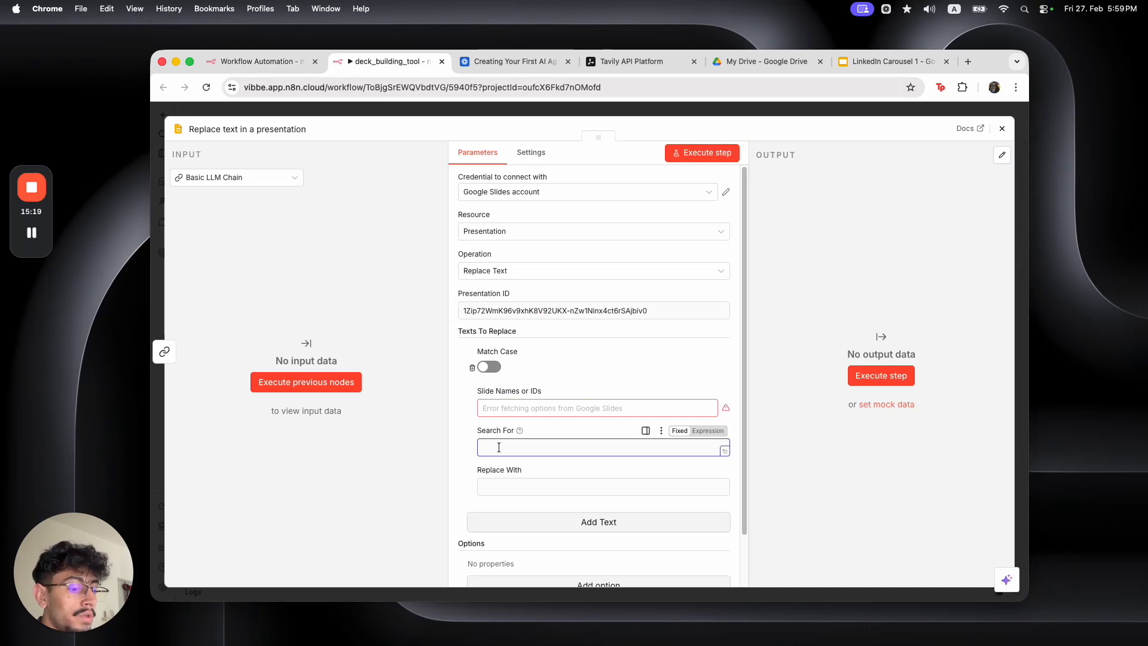
key("super+v")
left_click(680, 431)
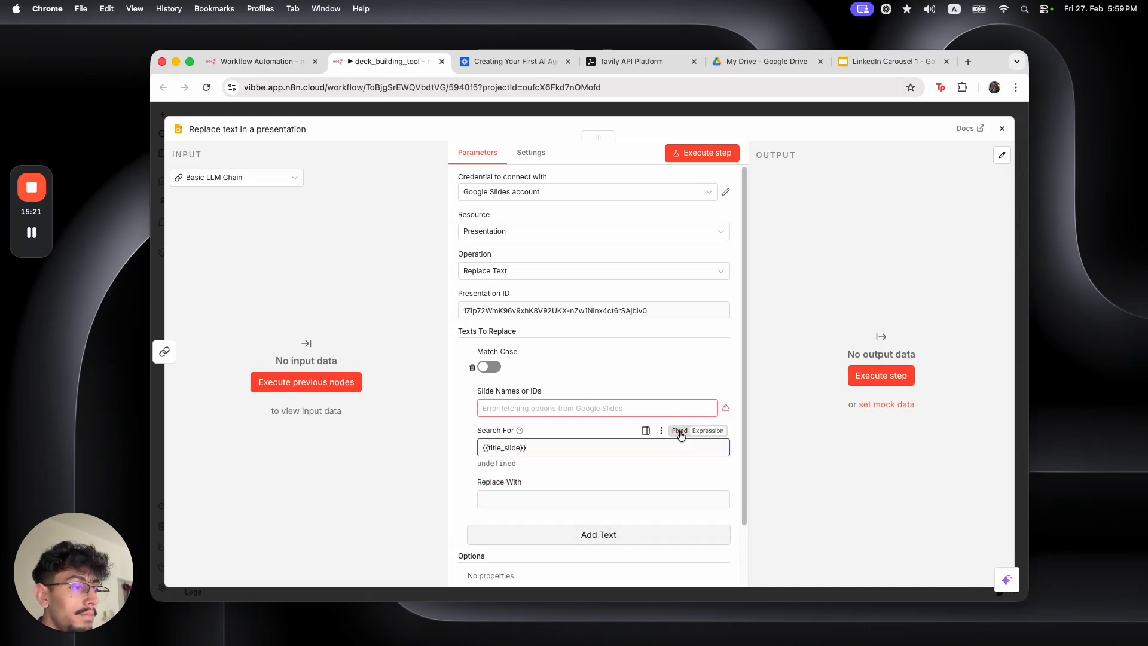
scroll(565, 420, "down", 2)
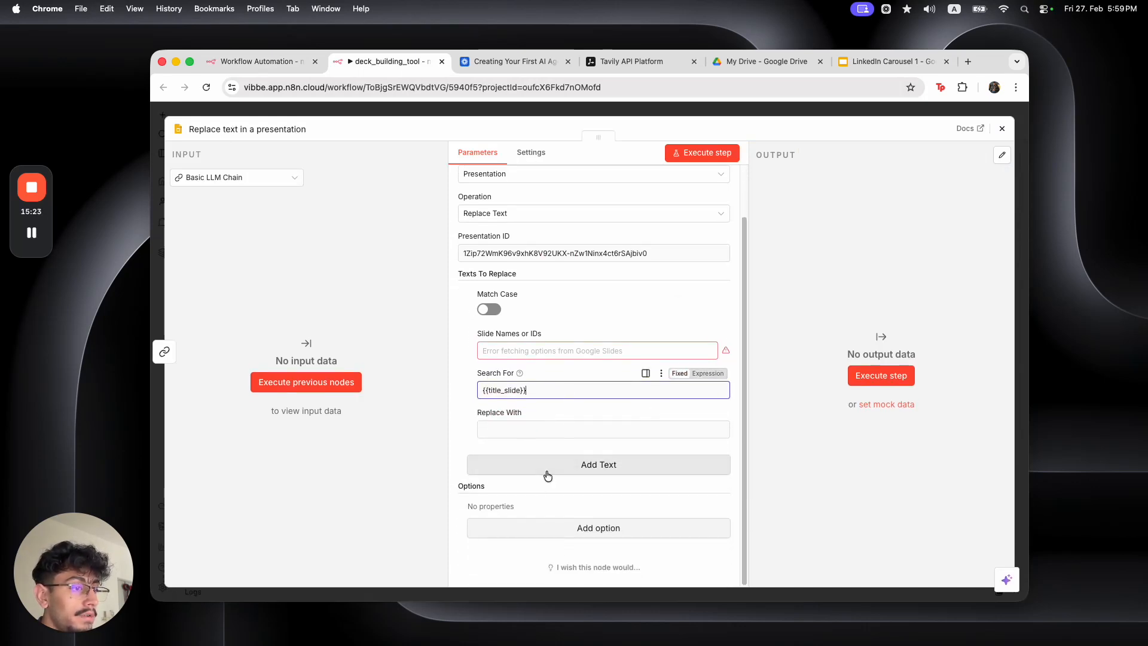
Add a second replacement whose Search For is {{slide1_body}}, copied from slide 2
left_click(547, 467)
left_click(870, 59)
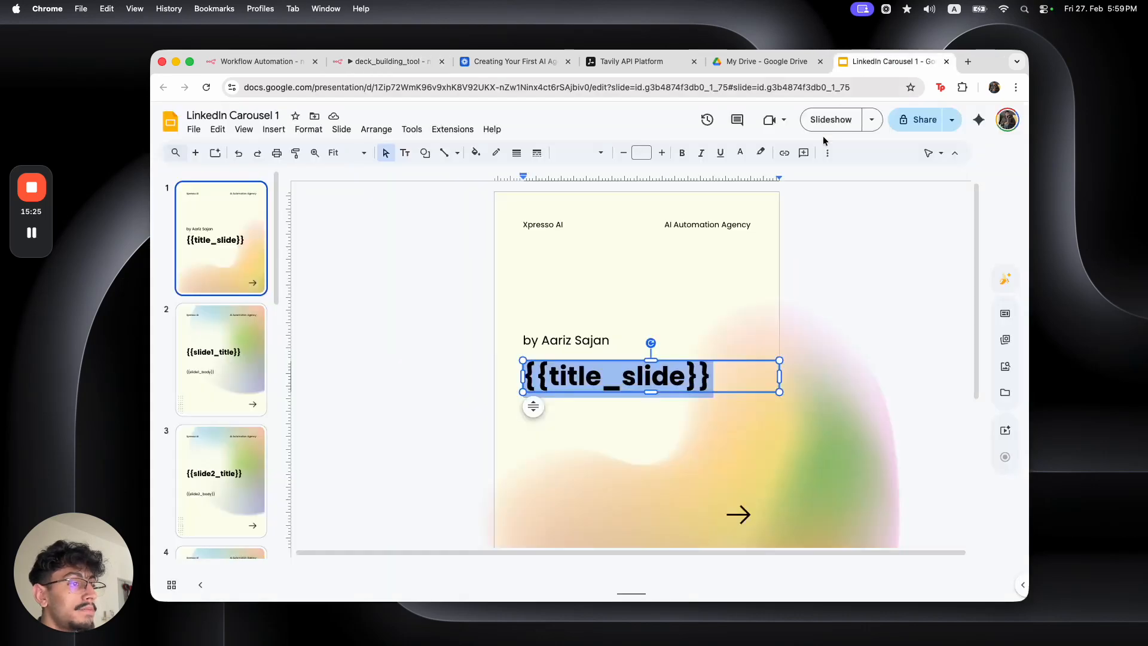
left_click(221, 358)
left_click(566, 405)
double_click(570, 412)
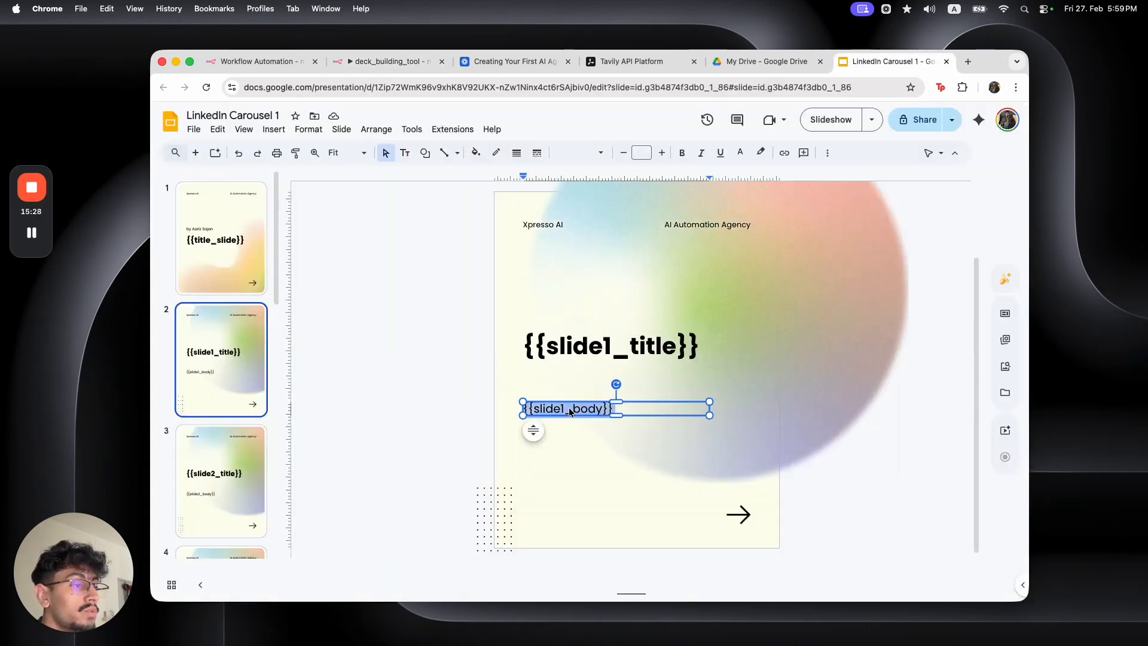
key("super+c")
left_click(385, 61)
left_click(554, 476)
key("super+v")
left_click(559, 417)
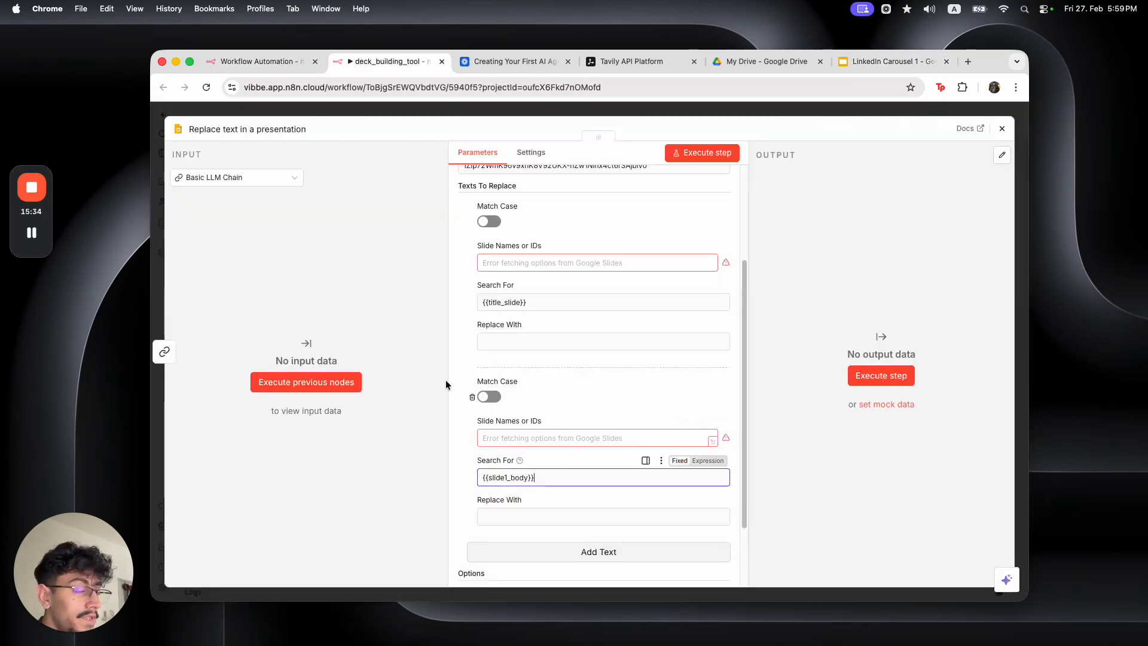
left_click(32, 233)
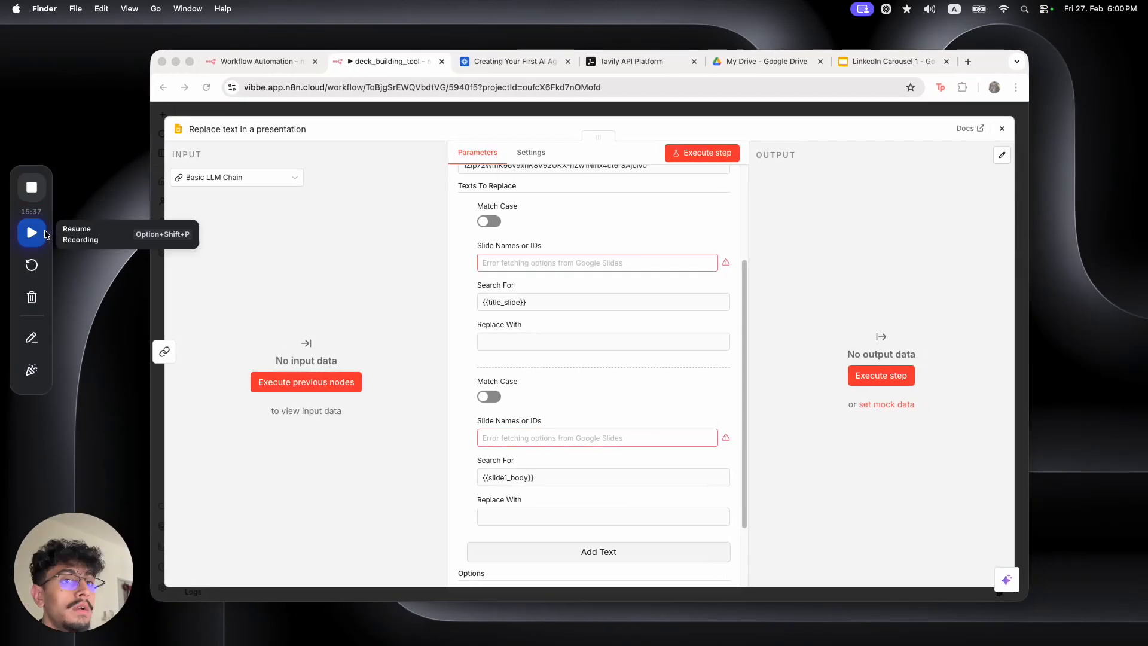
left_click(32, 232)
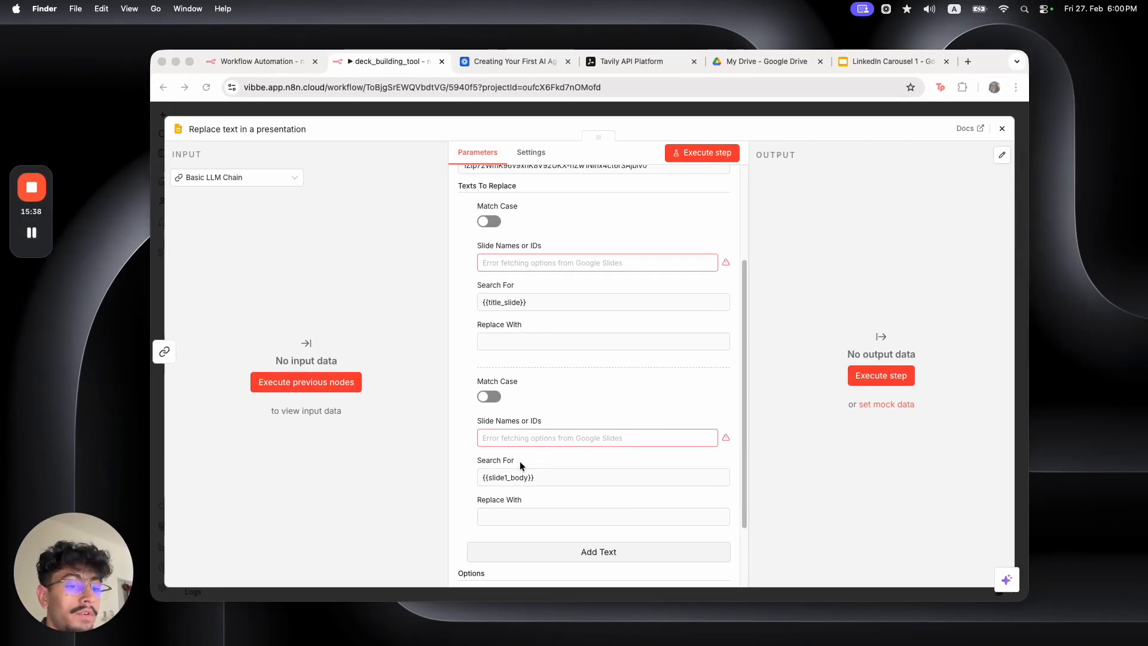
left_click(883, 67)
left_click(302, 65)
Write the chain's system message: format the given topic and content into a JSON structure
left_click(378, 62)
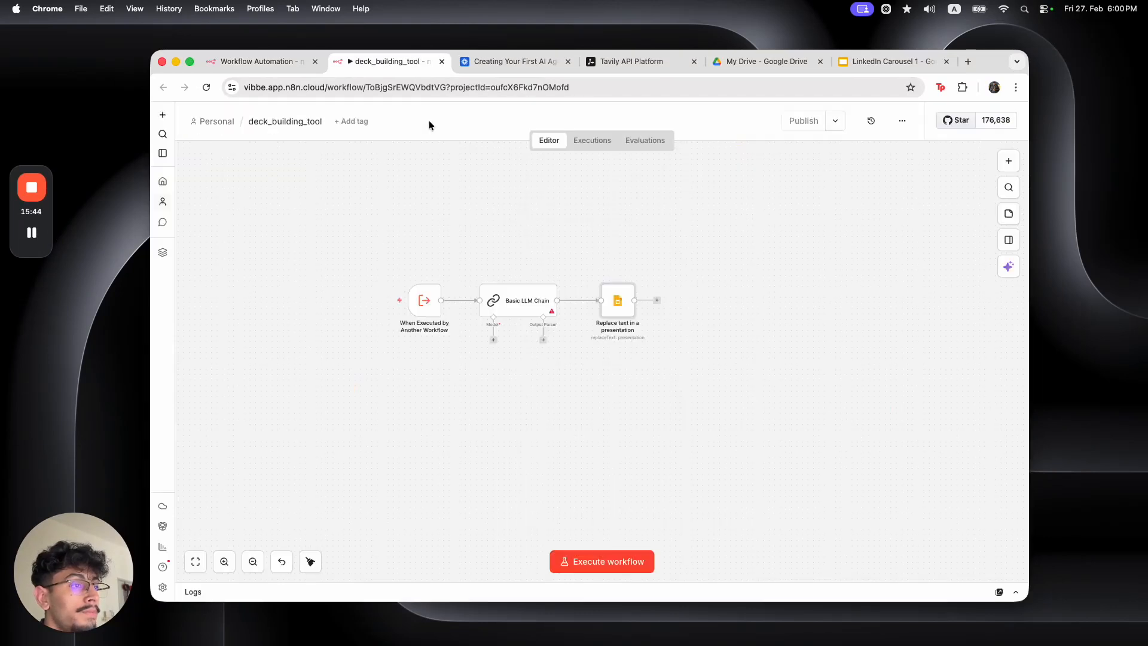
double_click(522, 306)
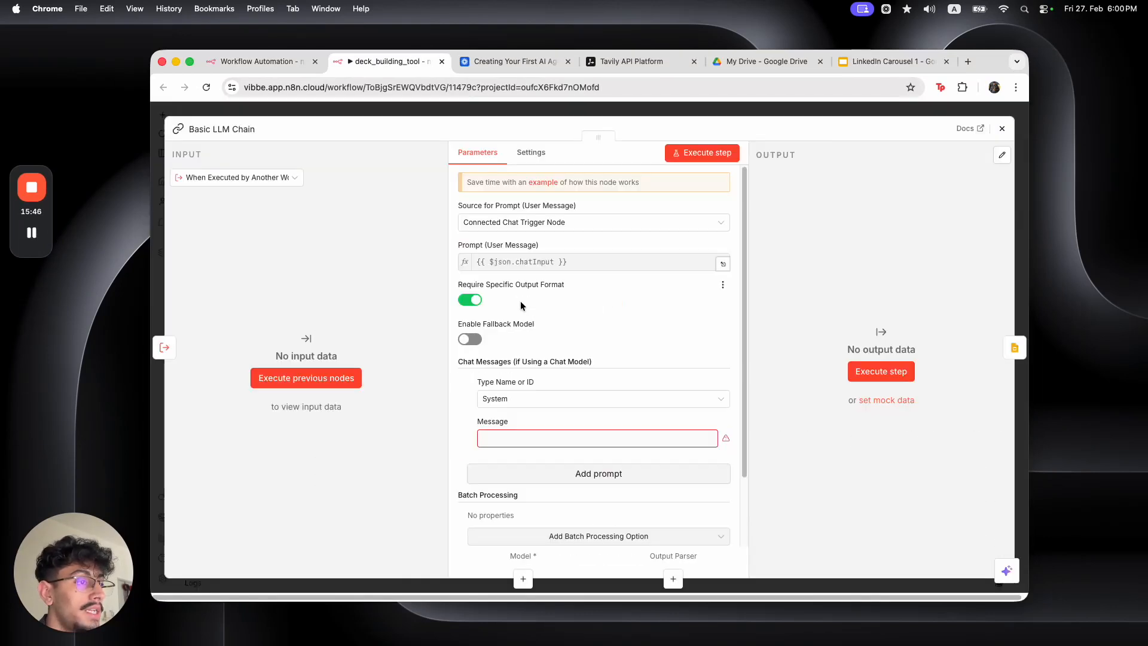
left_click(598, 437)
type("You will ")
type("be given a topic an")
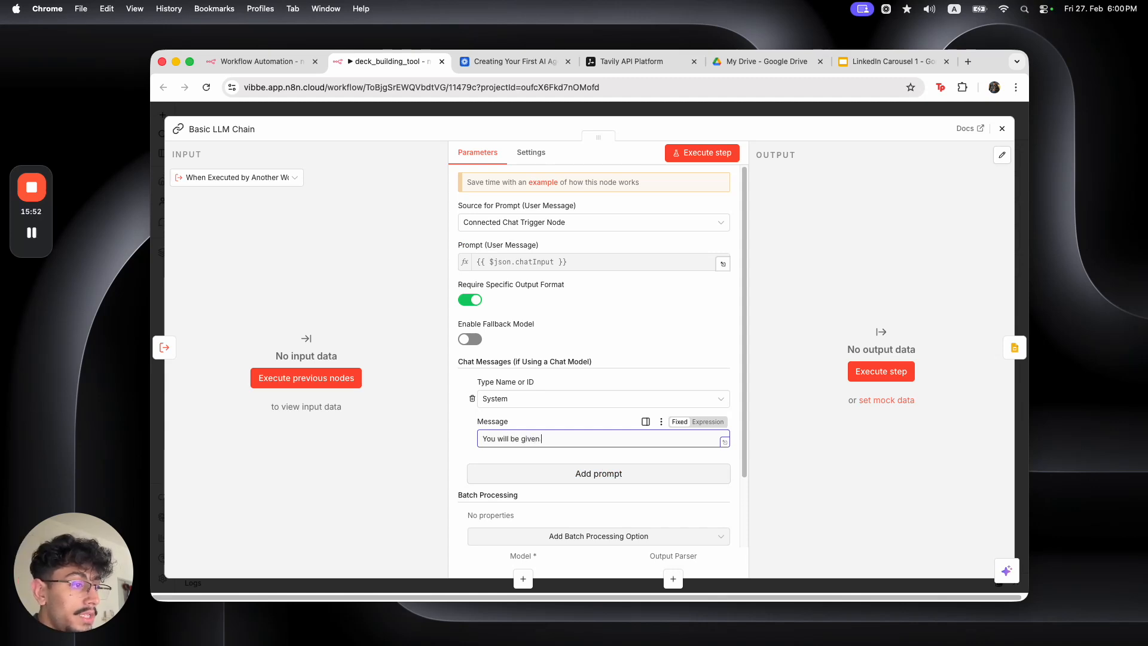
key("BackSpace")
key("BackSpace")
type("a topic and content, you m")
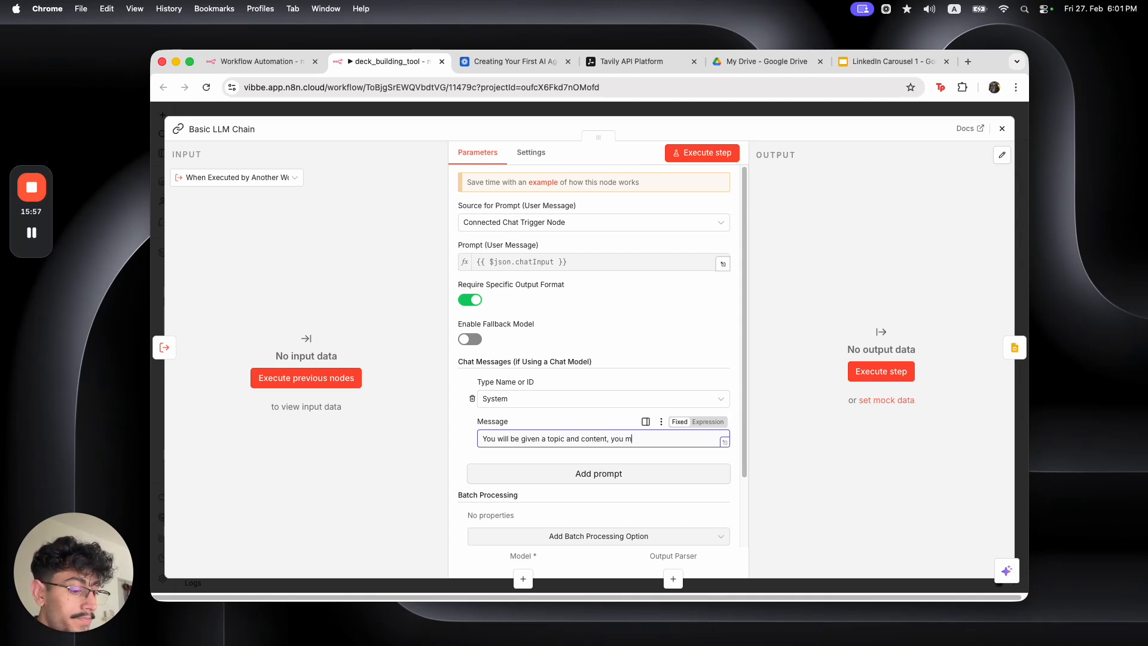
type("ust take it")
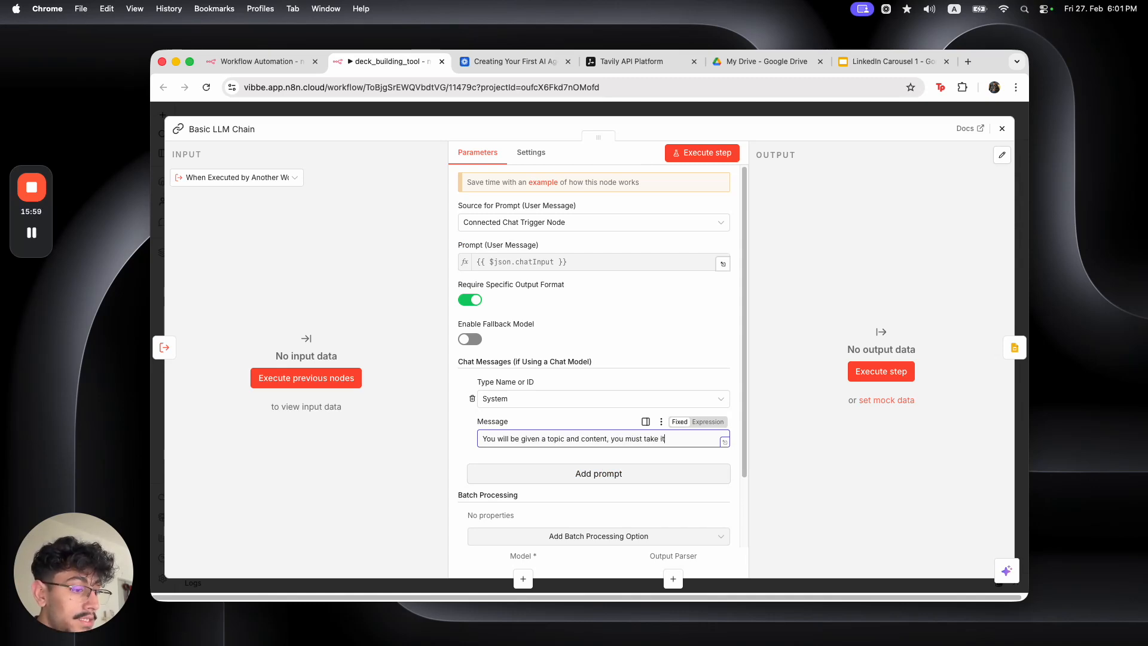
type(" and format")
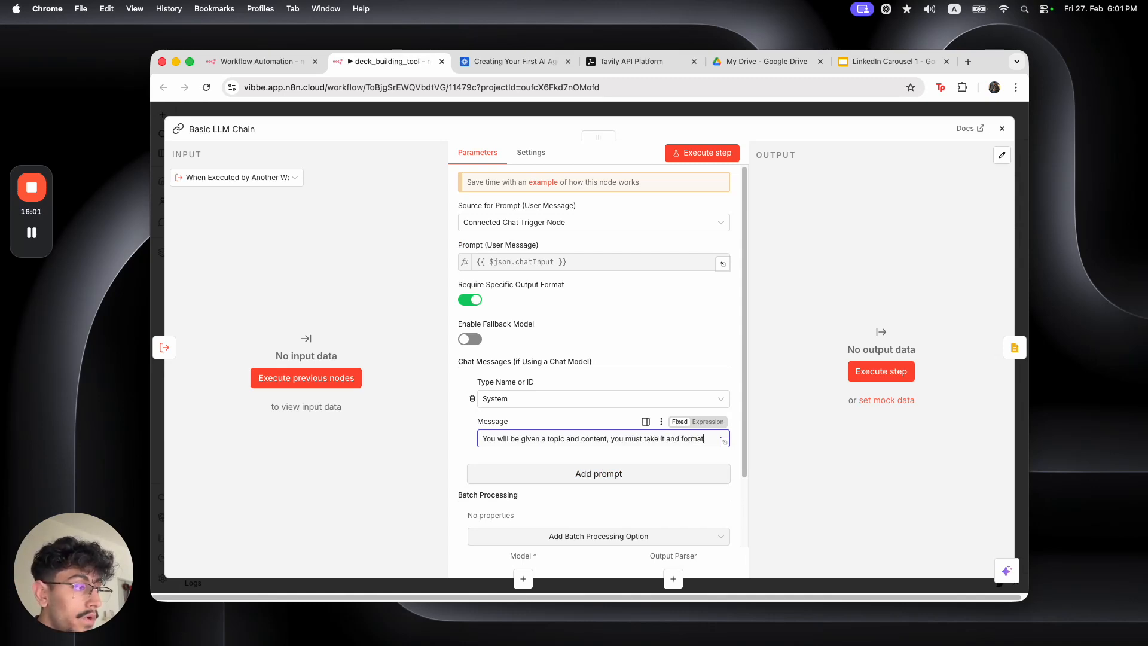
type(" it into the fo")
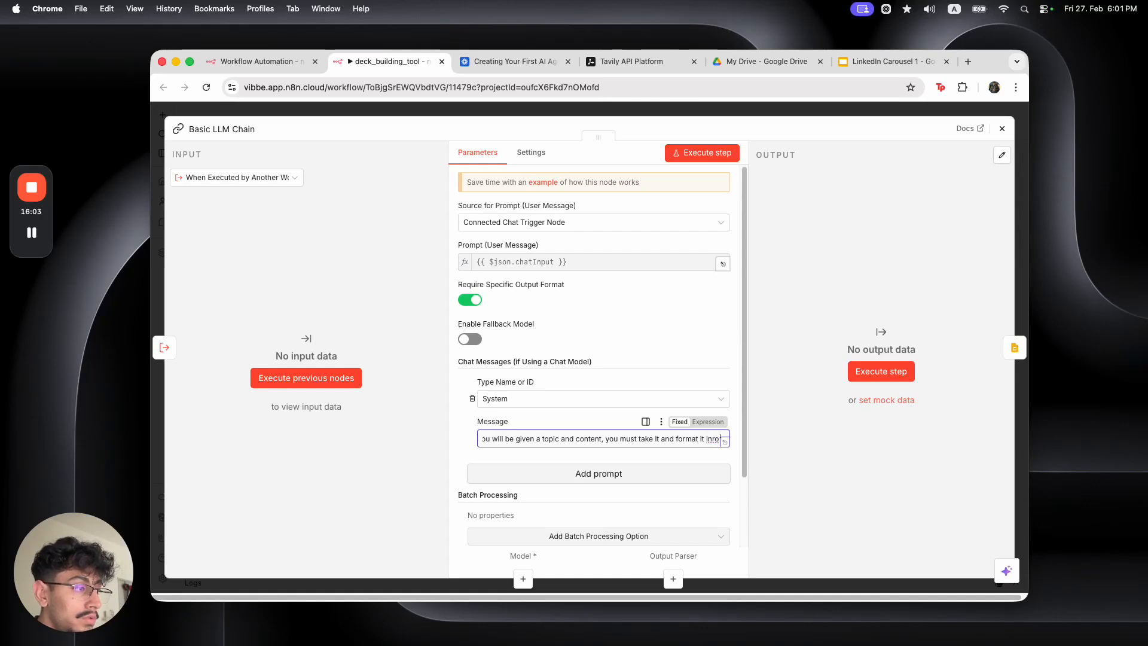
type("llowing JSON str")
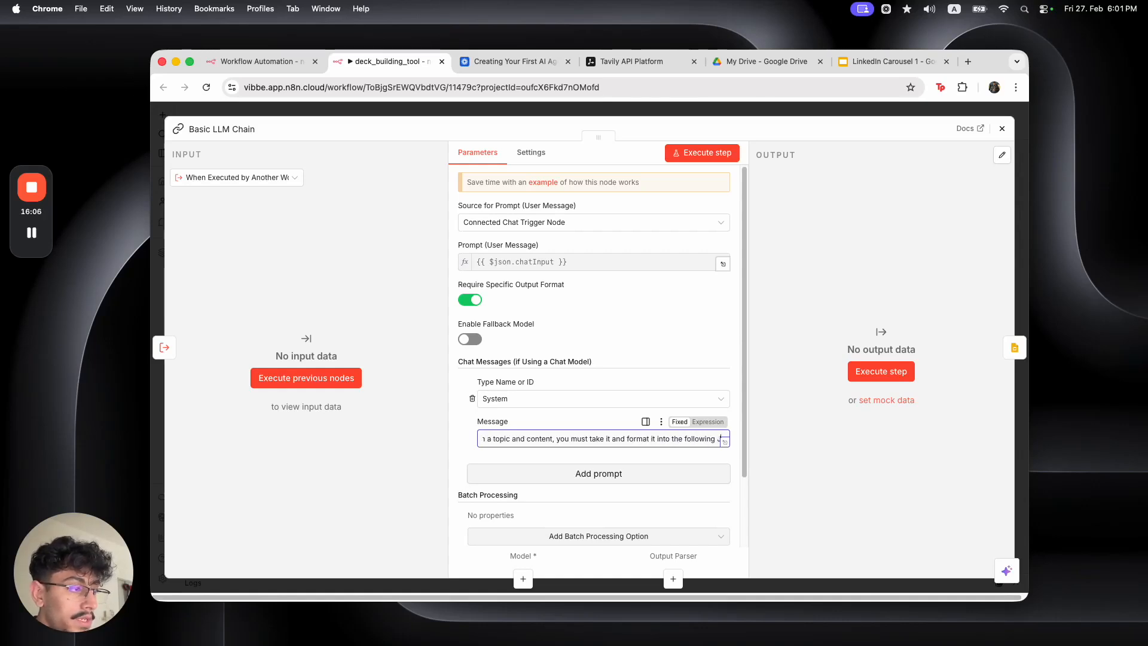
type("ucture:")
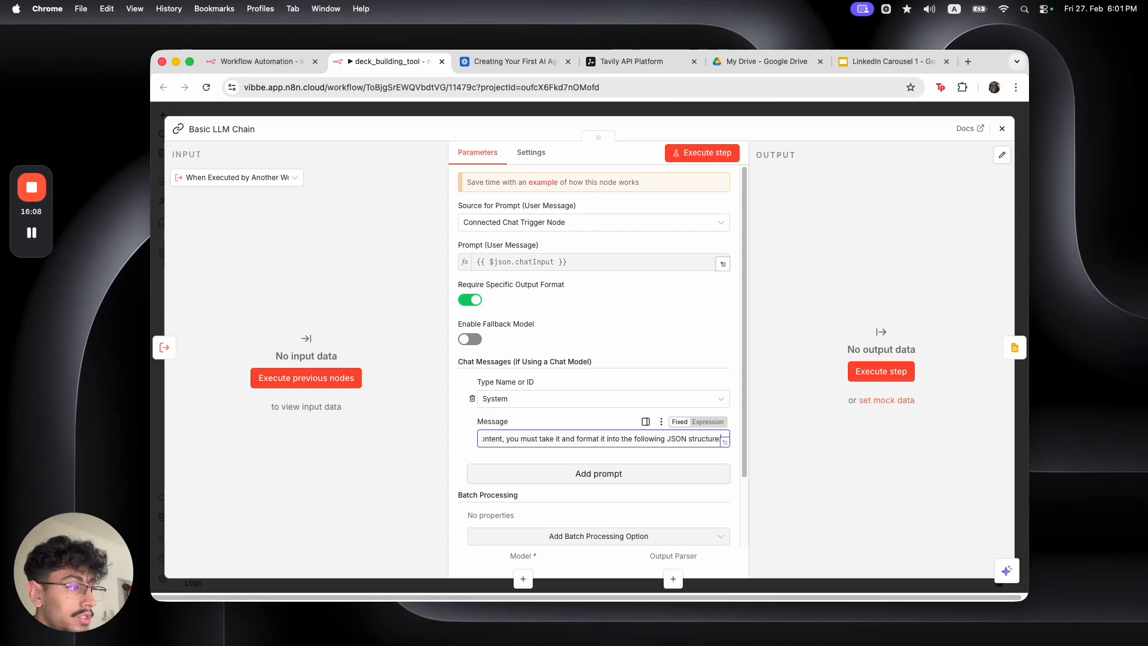
left_click(708, 421)
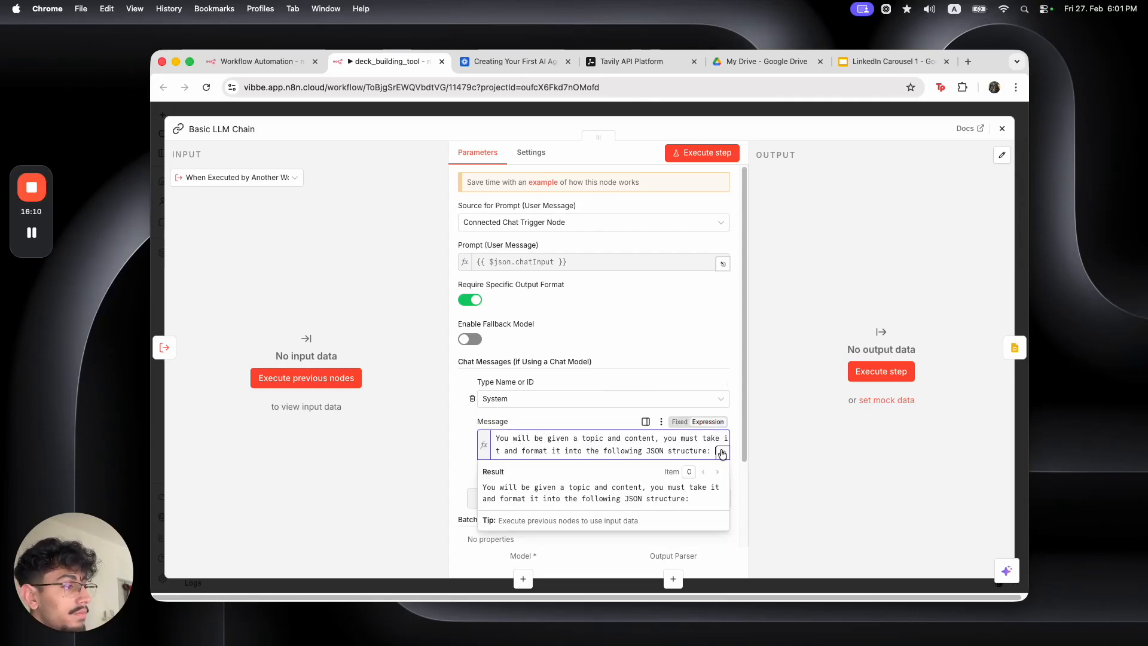
left_click(721, 453)
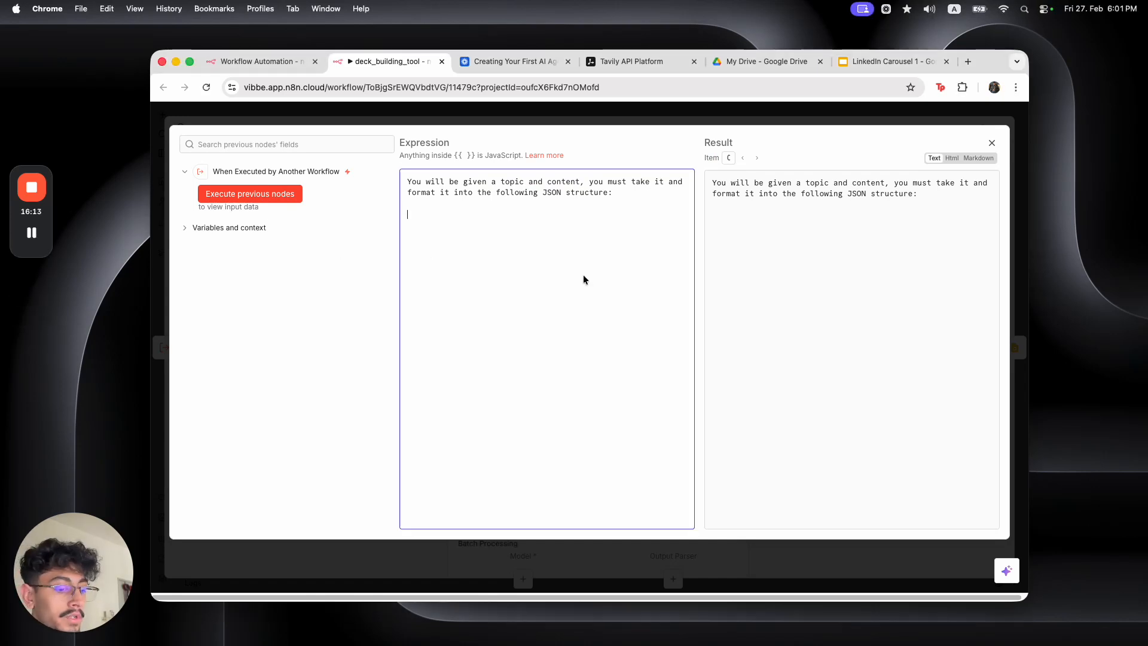
Replace the system message with the pasted carousel designer prompt
key("super+a")
key("BackSpace")
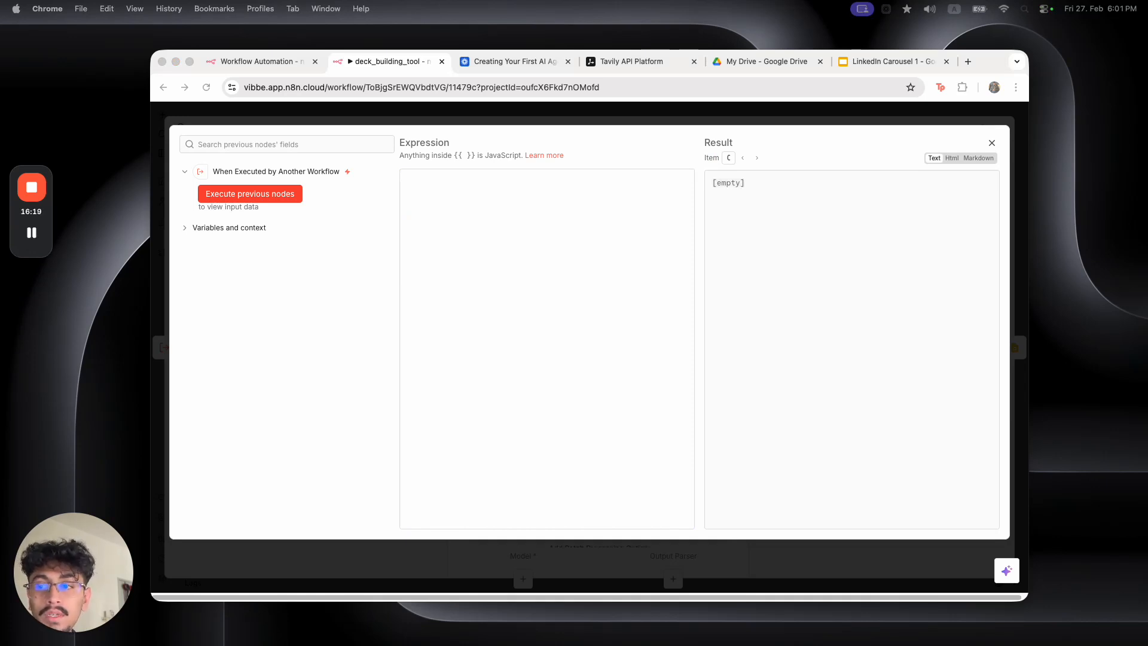
left_click(518, 368)
key("super+v")
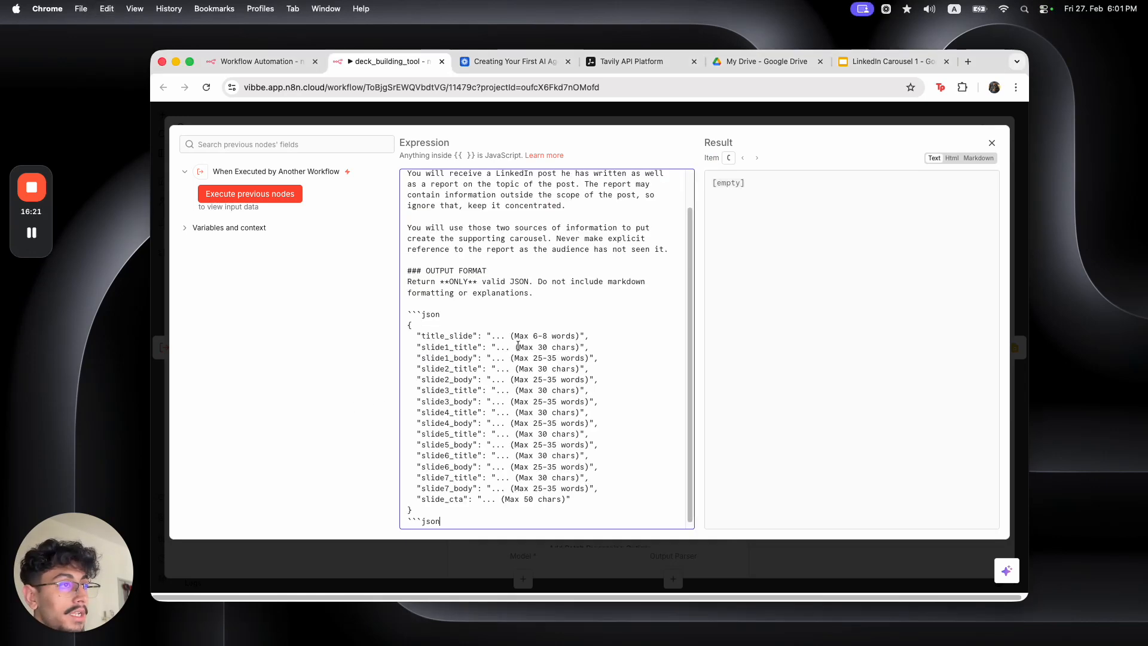
Strip the LinkedIn and prompt-engineer wording so the prompt receives 'a topic and content'
scroll(443, 187, "up", 5)
left_click_drag(442, 183, 640, 178)
left_click_drag(443, 195, 574, 188)
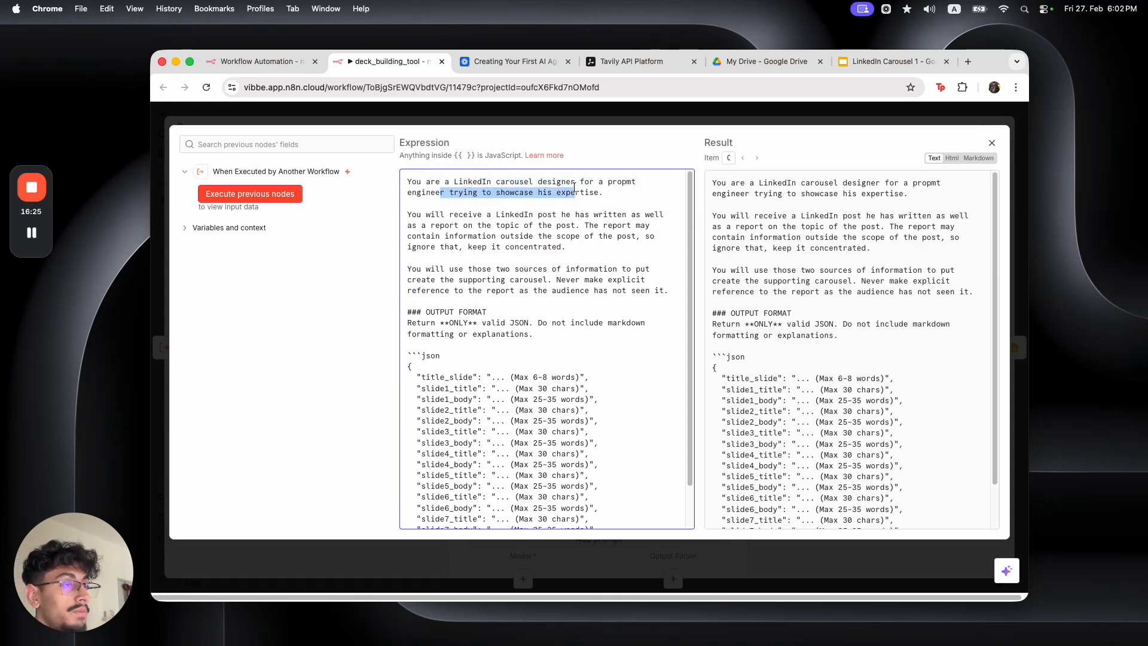
left_click(609, 196)
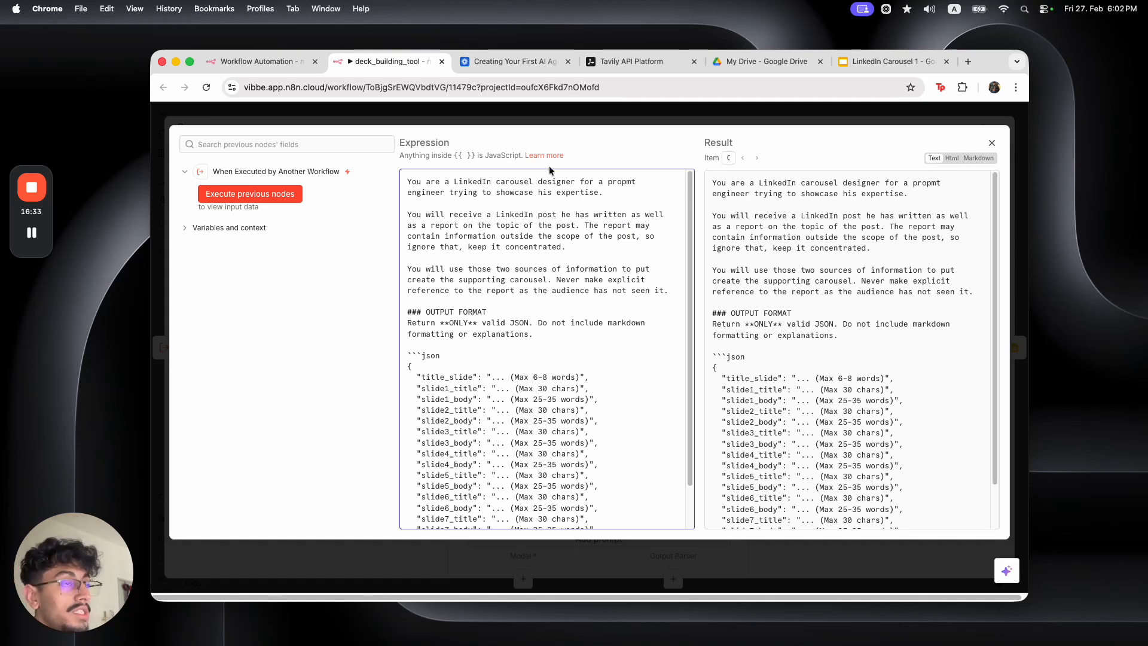
double_click(474, 181)
key("BackSpace")
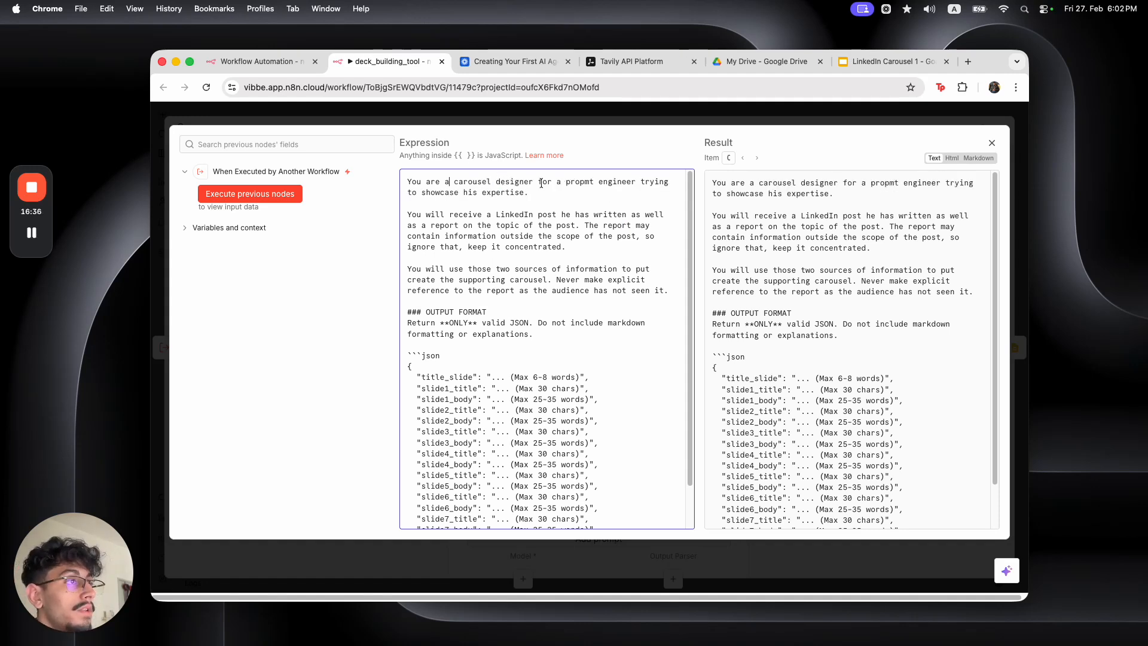
left_click_drag(538, 183, 523, 192)
key("BackSpace")
double_click(505, 202)
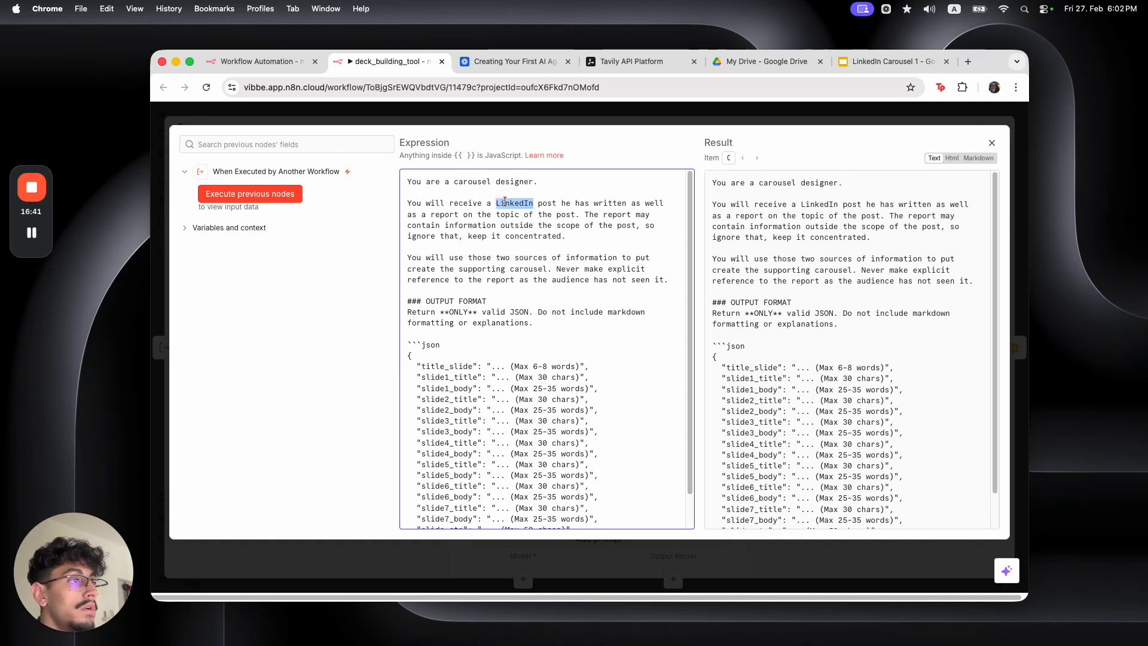
key("BackSpace")
key("BackSpace")
key("BackSpace")
type("content")
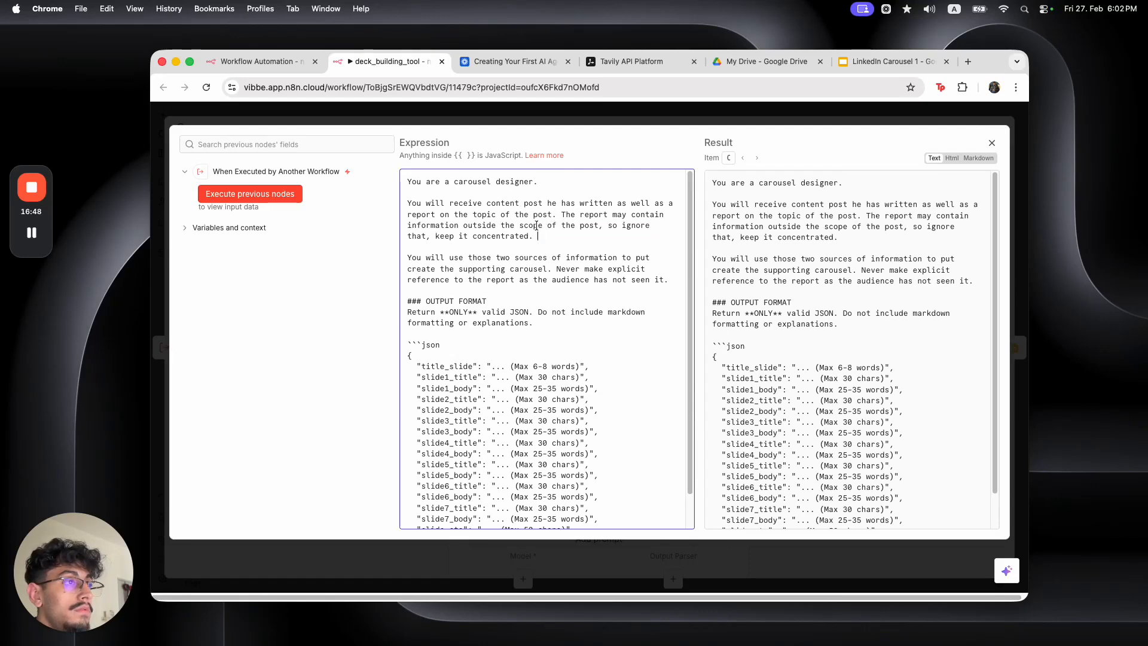
left_click_drag(540, 231, 519, 205)
type(".")
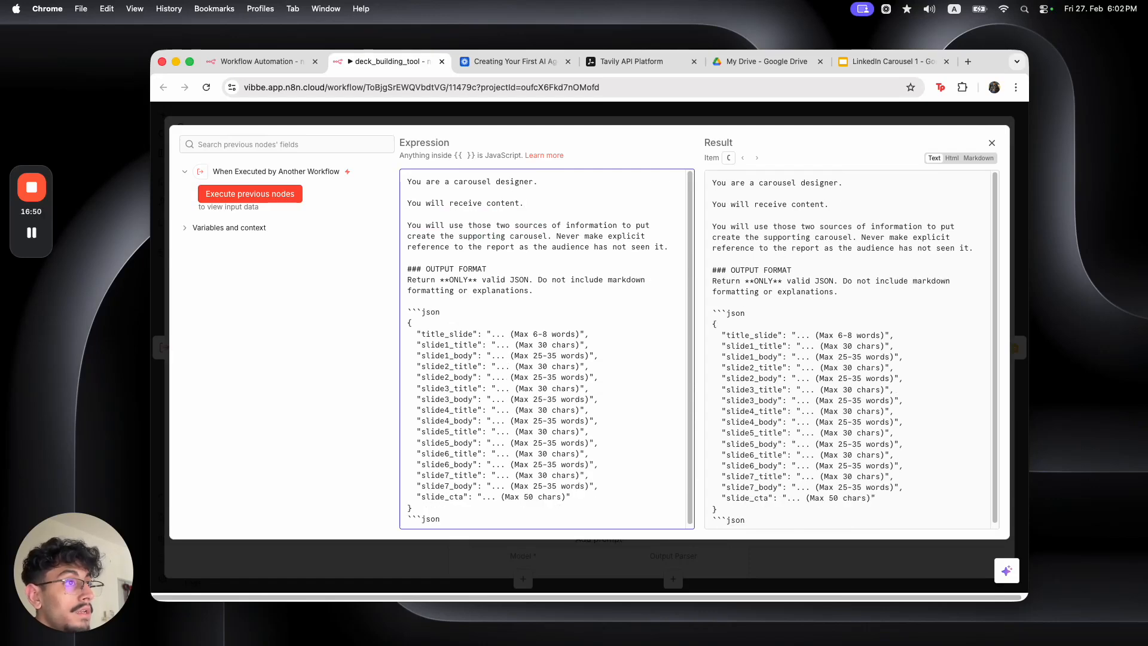
left_click(486, 204)
type("a topic and")
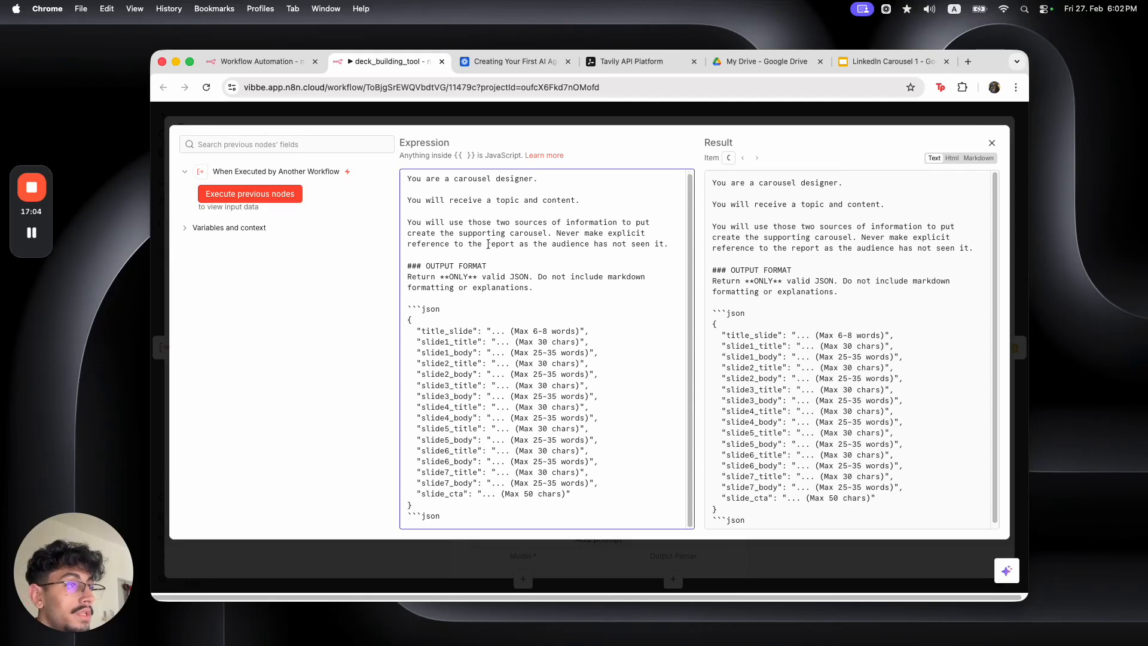
Reword the report sentence to say the audience has not seen that content
left_click_drag(488, 244, 667, 246)
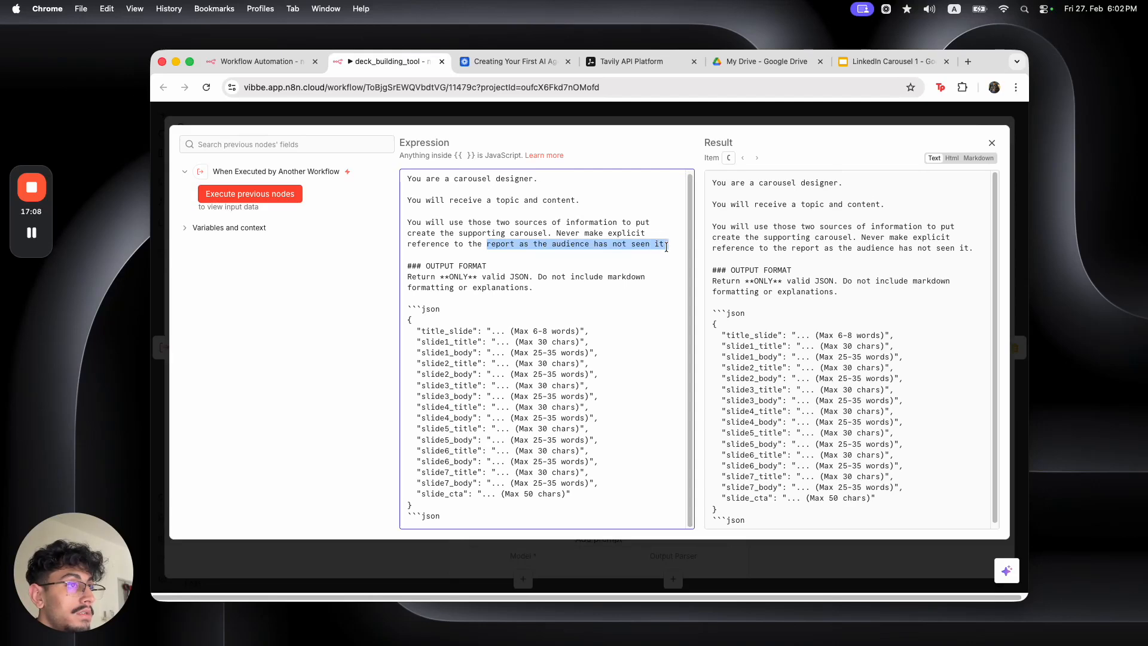
type("content as teh audeicen")
key("BackSpace")
key("BackSpace")
key("BackSpace")
key("BackSpace")
key("BackSpace")
type("ience jas no")
key("BackSpace")
key("BackSpace")
key("BackSpace")
key("BackSpace")
key("BackSpace")
key("BackSpace")
type("has not seen that.")
scroll(538, 308, "down", 1)
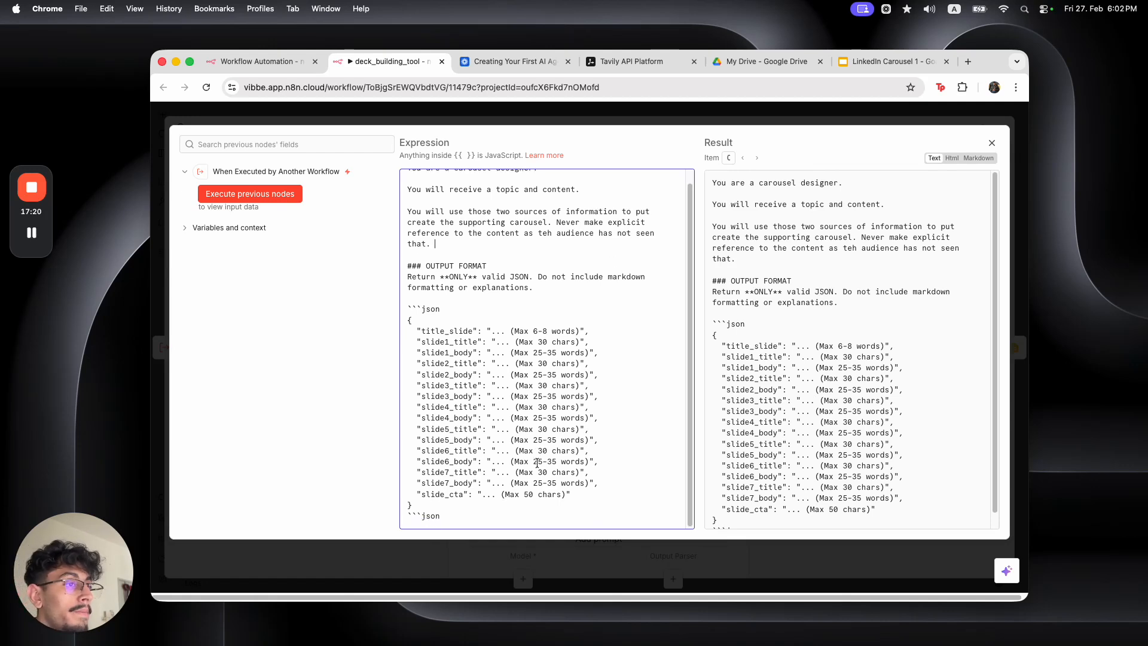
left_click_drag(433, 332, 574, 475)
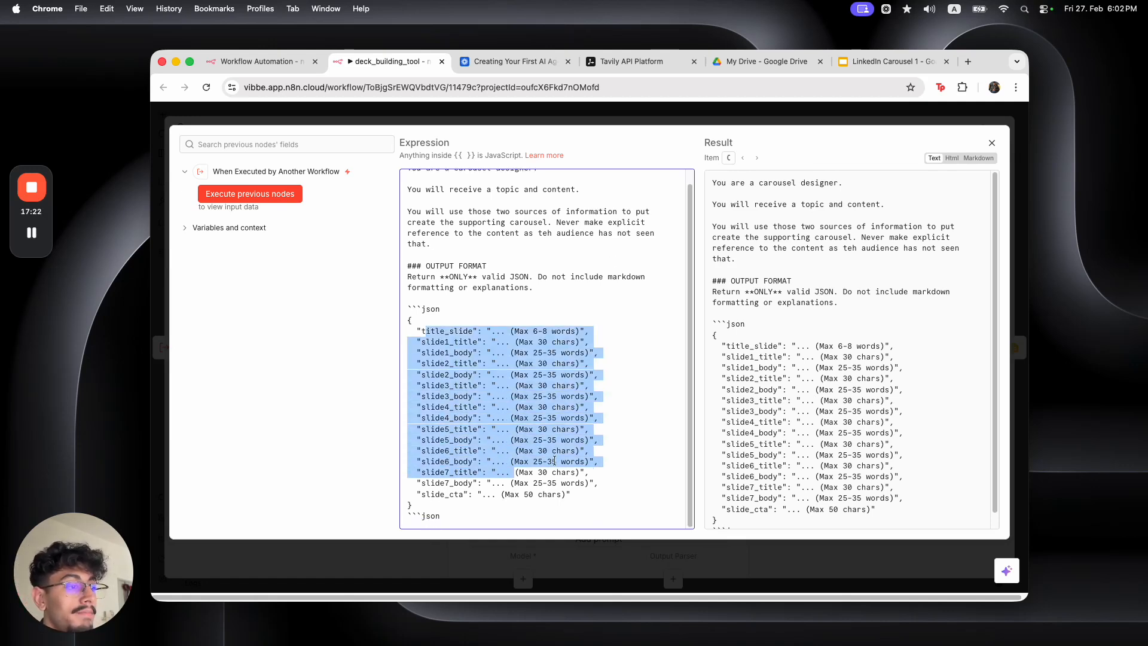
left_click(454, 346)
double_click(447, 330)
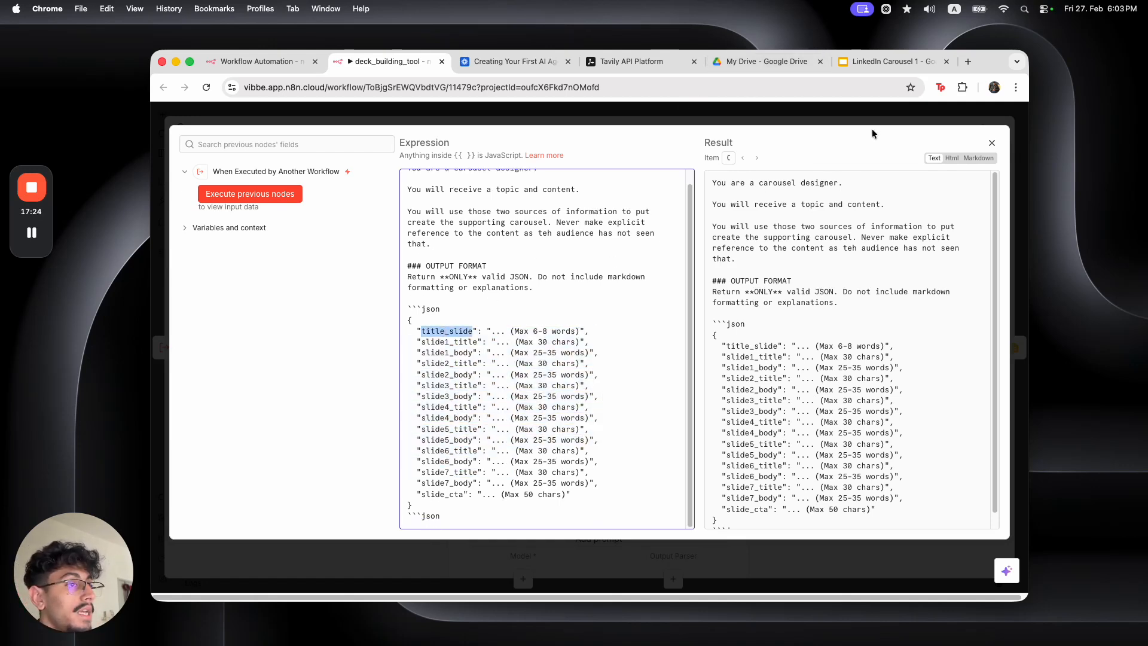
left_click(887, 60)
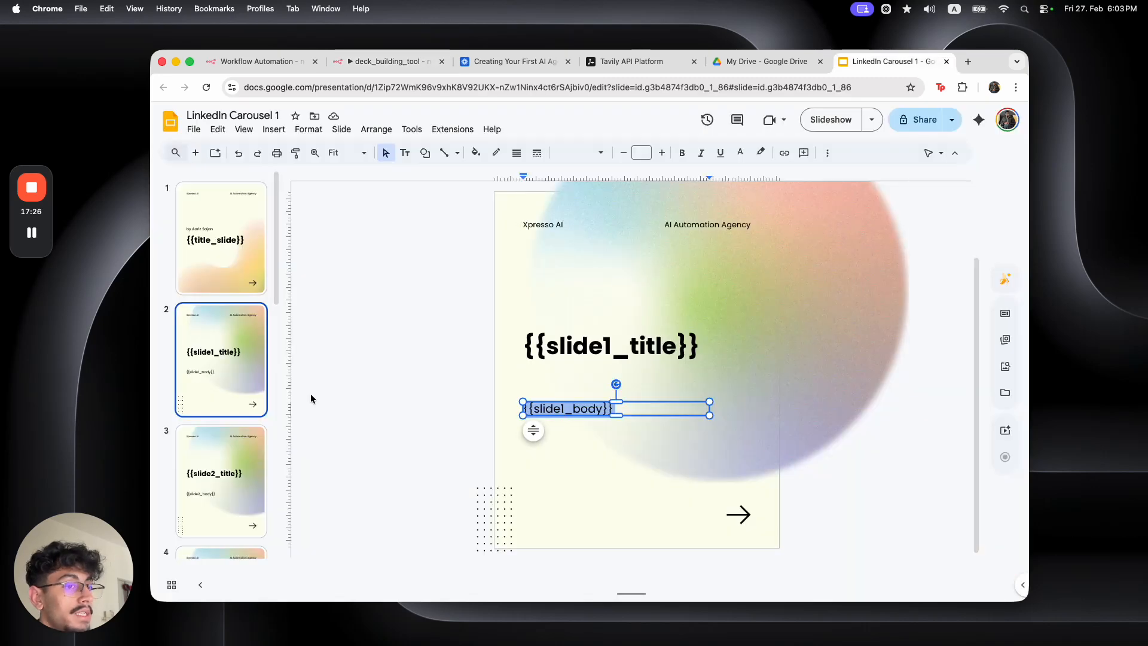
scroll(251, 366, "down", 10)
left_click(237, 478)
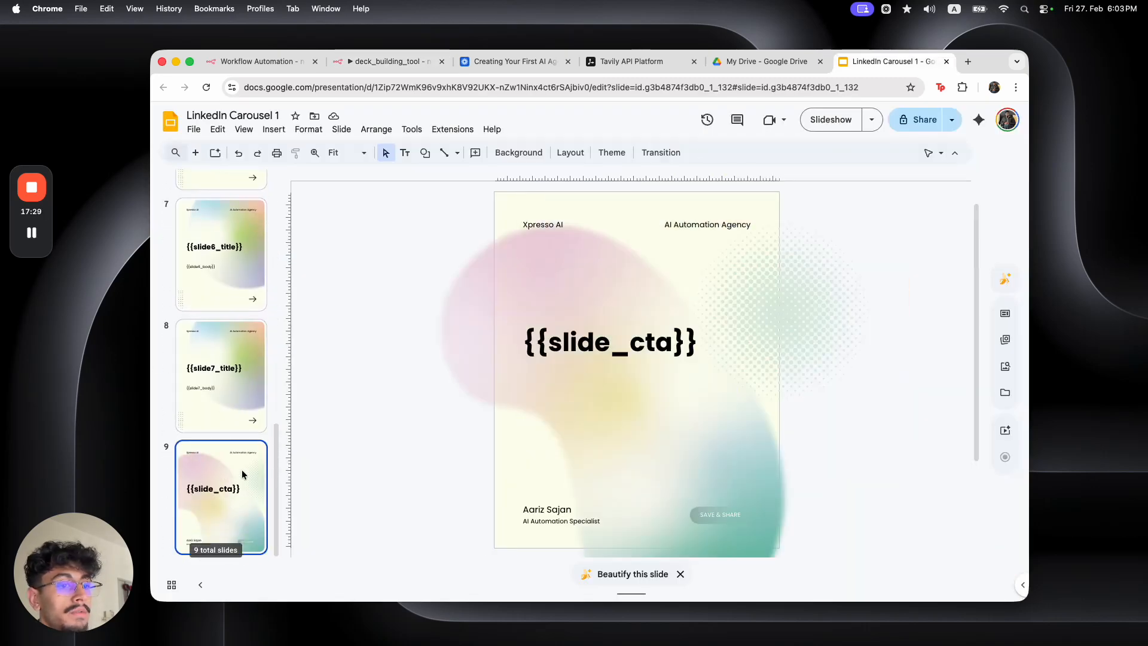
left_click(359, 64)
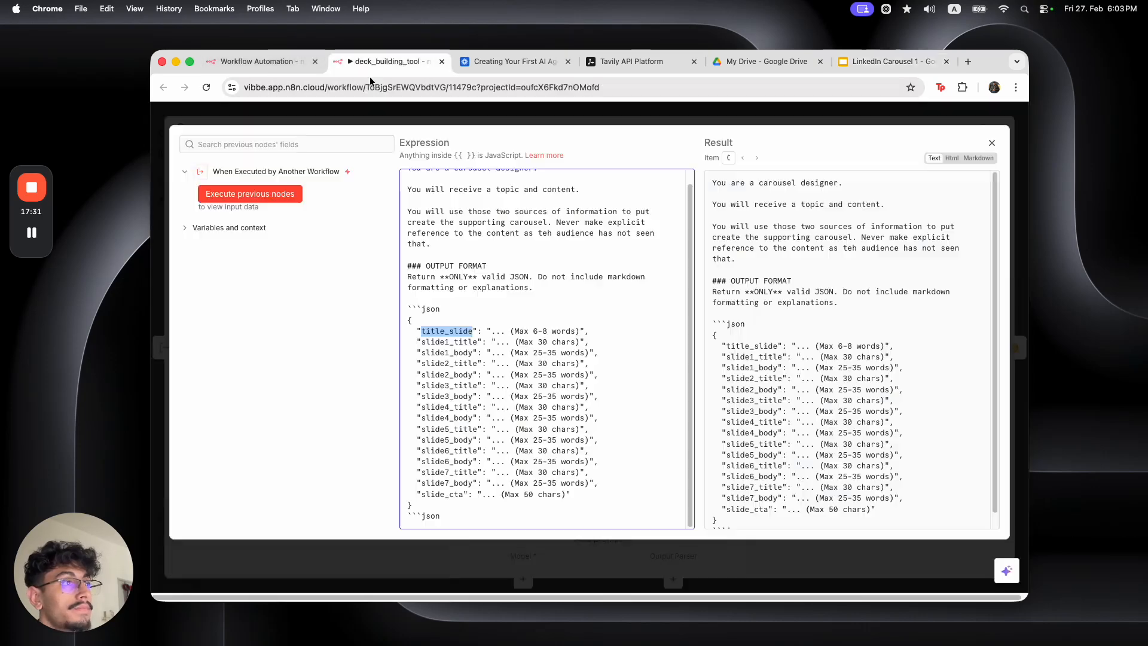
left_click_drag(421, 495, 522, 495)
left_click(526, 494)
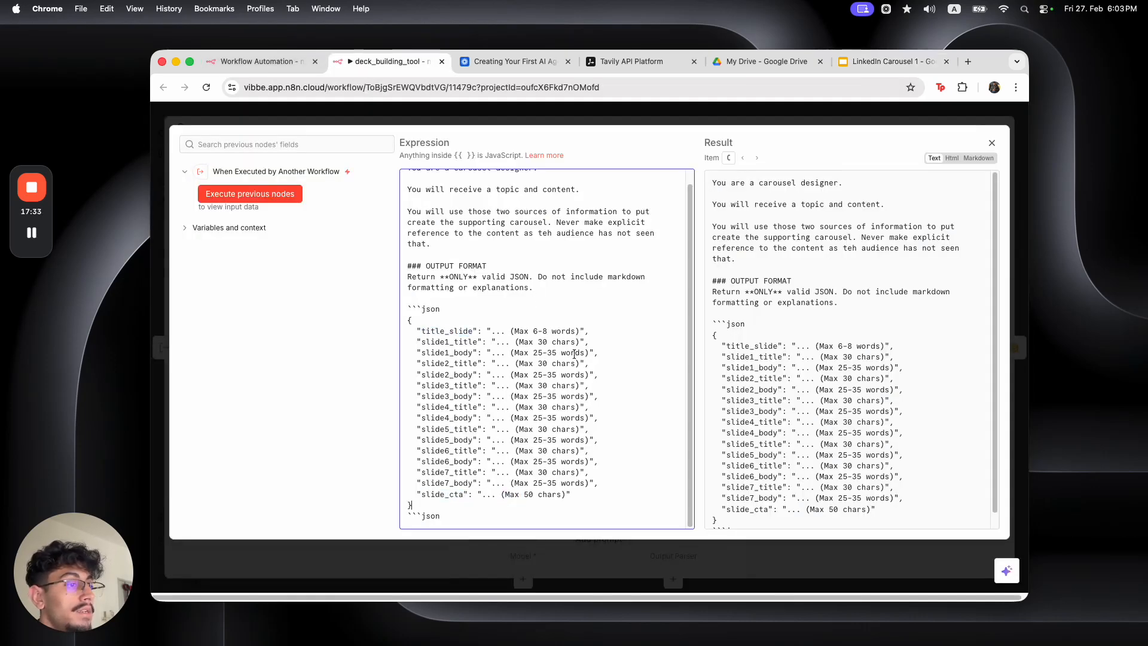
left_click(789, 114)
Add a User message expression reading 'topic:' and 'content:' to the Basic LLM Chain
scroll(598, 359, "down", 3)
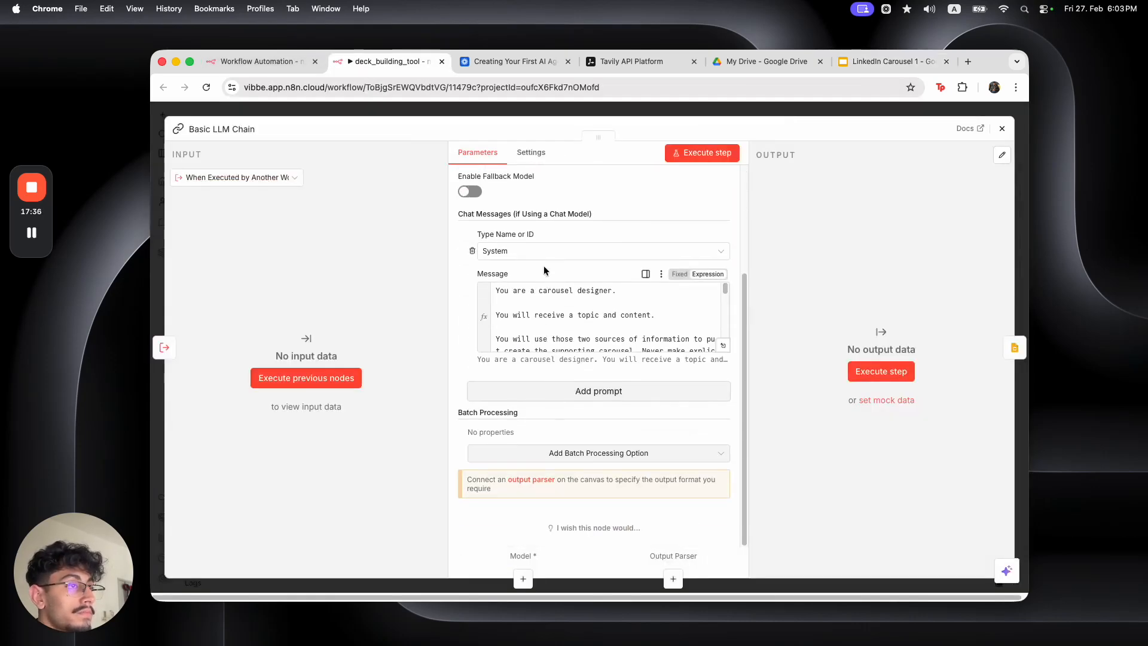
left_click(598, 390)
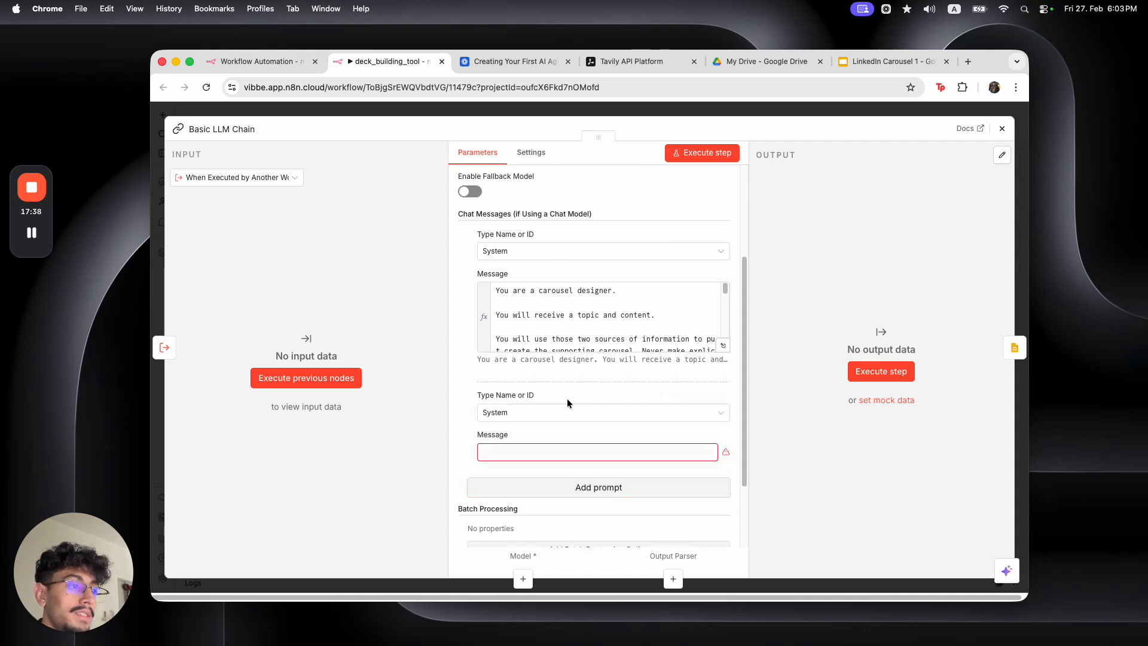
left_click(565, 412)
left_click(556, 484)
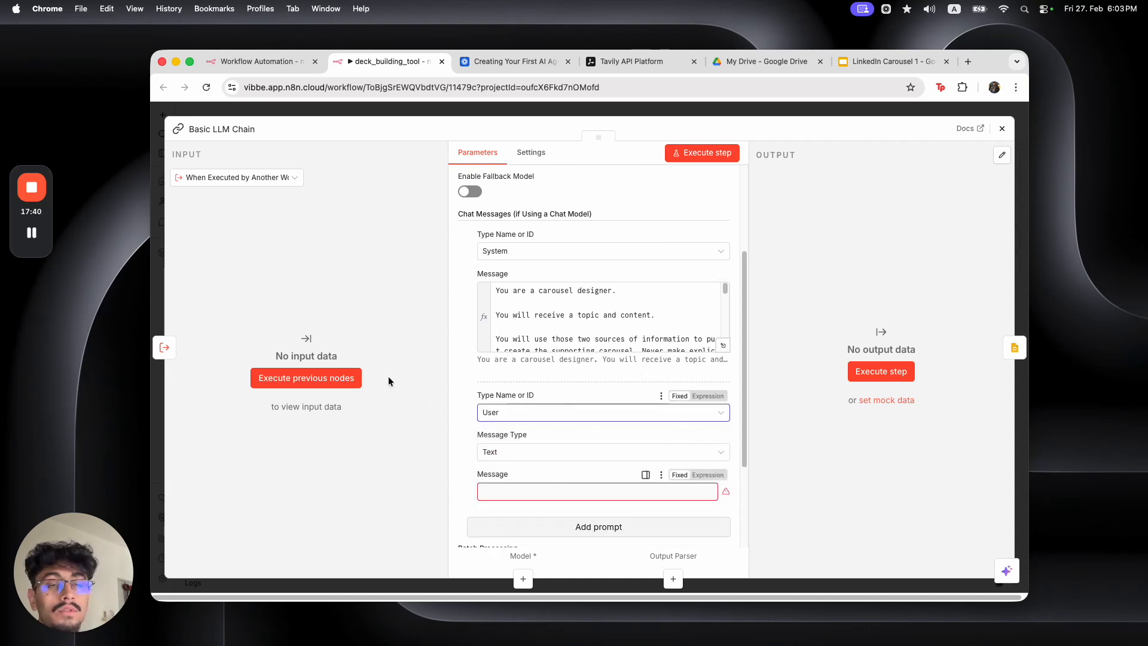
left_click(707, 475)
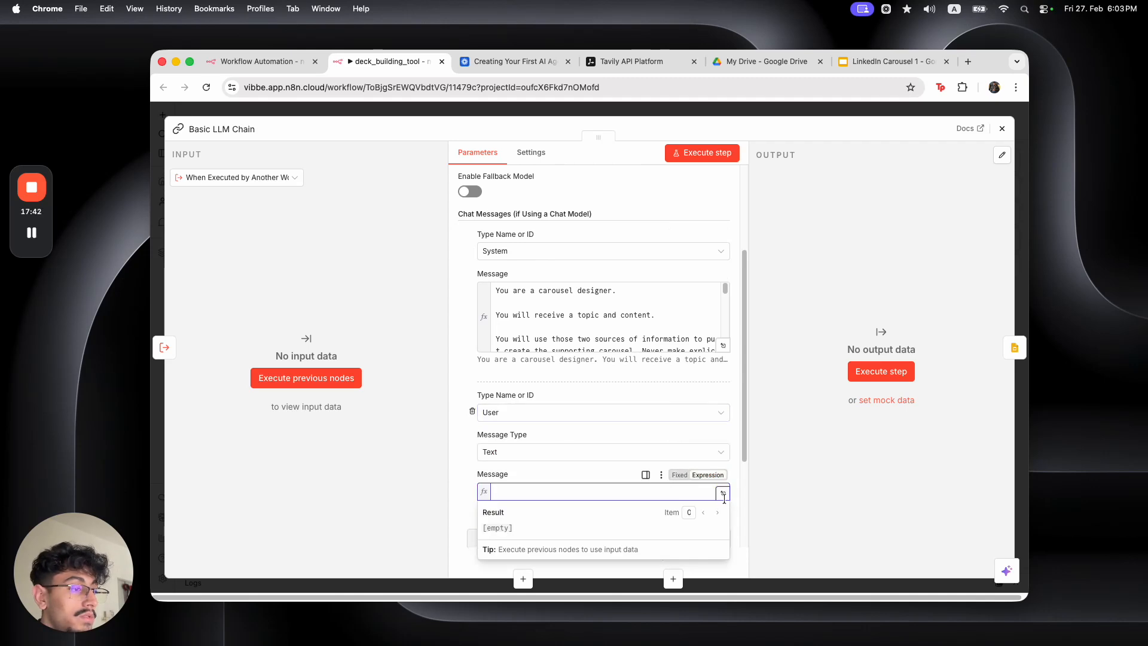
left_click(724, 495)
left_click(628, 362)
type("topic:")
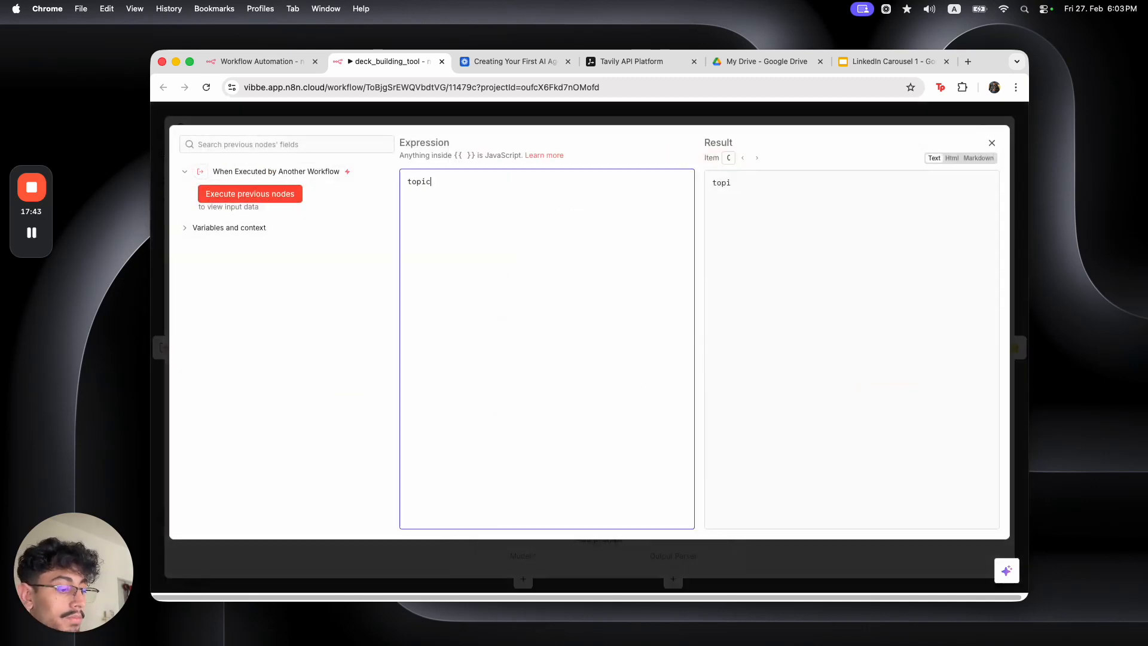
key("Return")
key("Return")
type("ntent:")
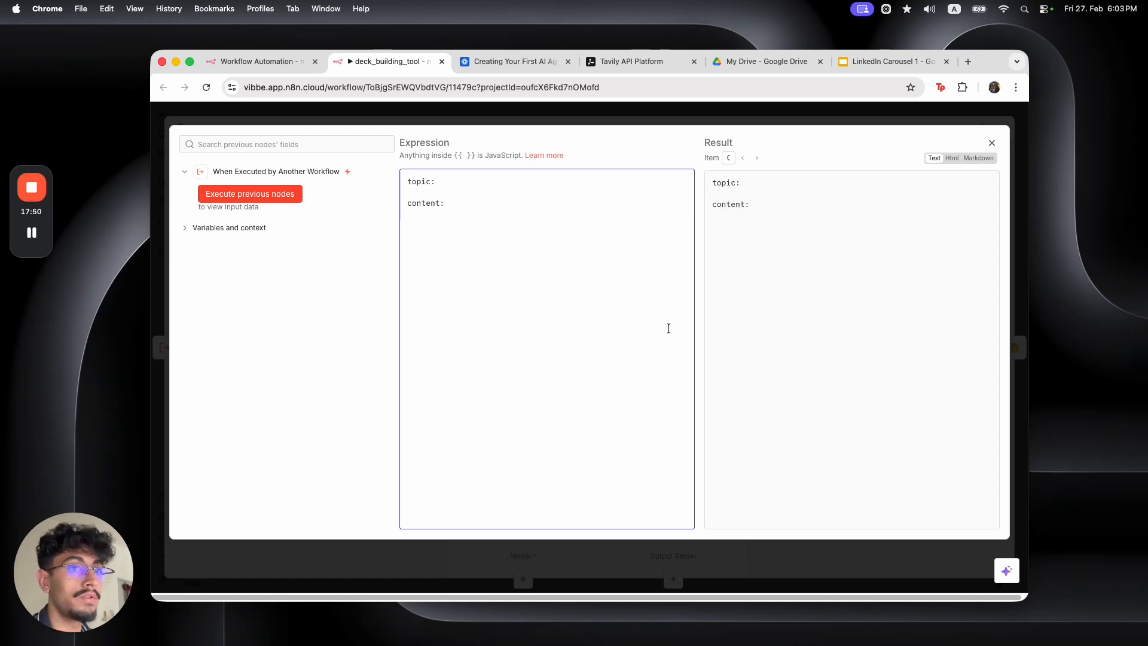
left_click(576, 112)
left_click(576, 113)
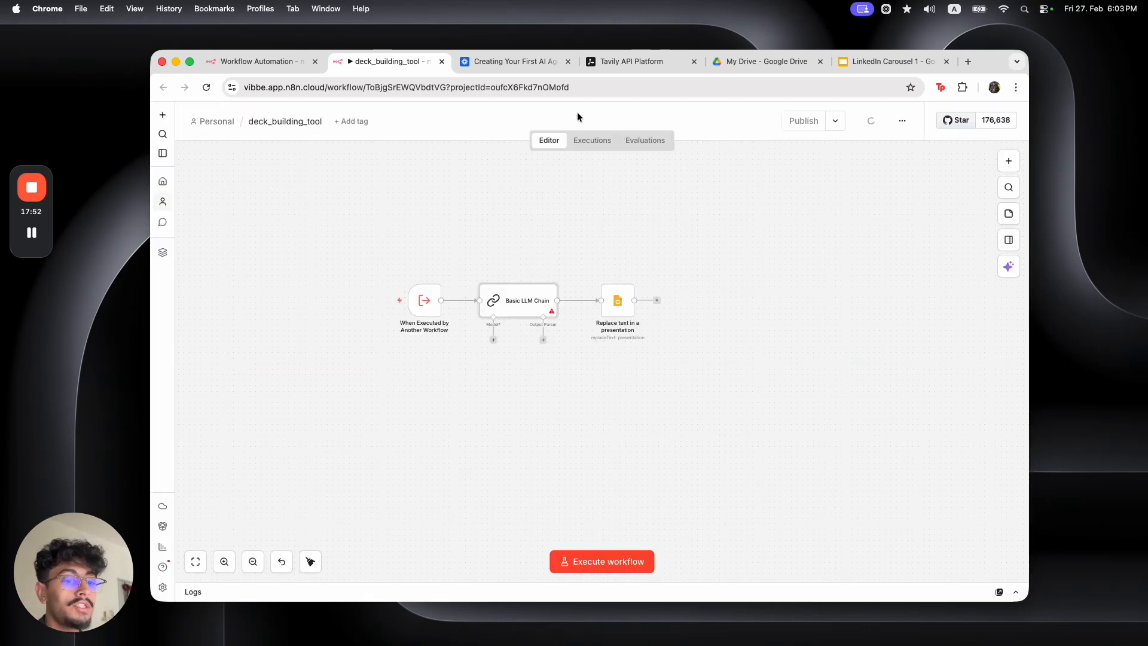
left_click(265, 62)
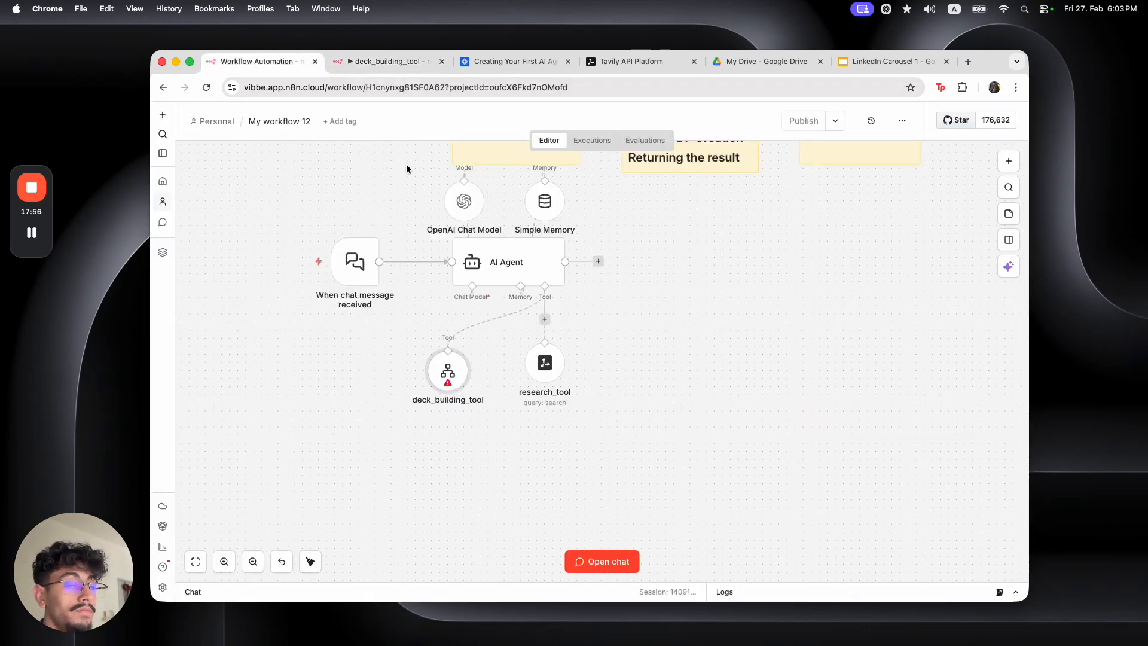
left_click(391, 63)
double_click(539, 300)
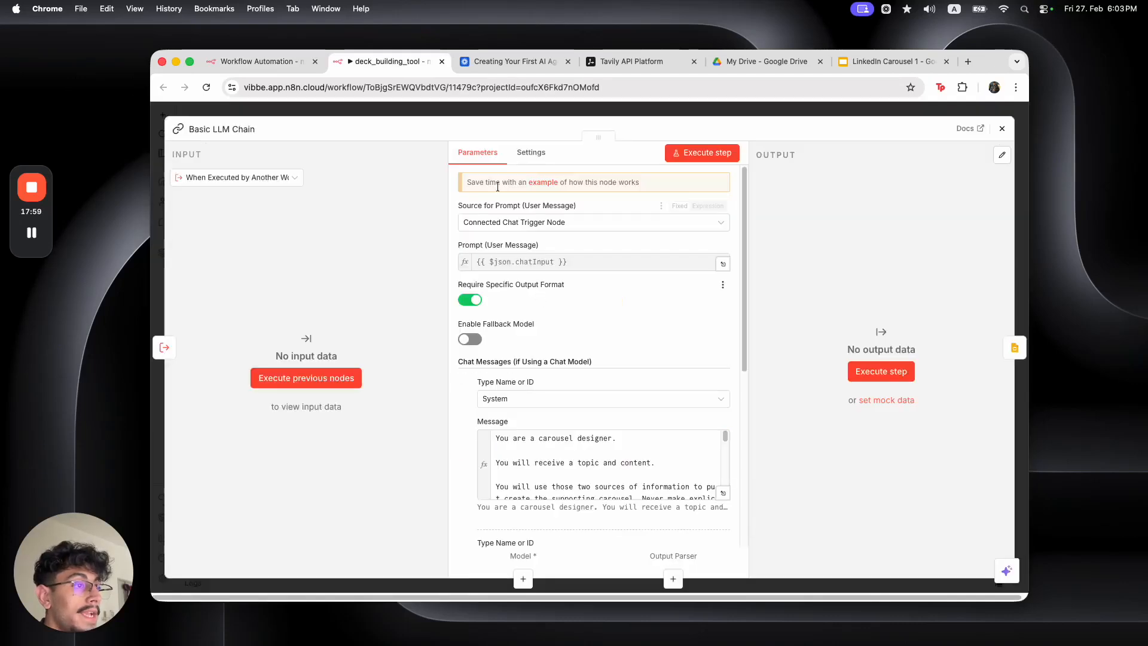
left_click(472, 300)
left_click(472, 300)
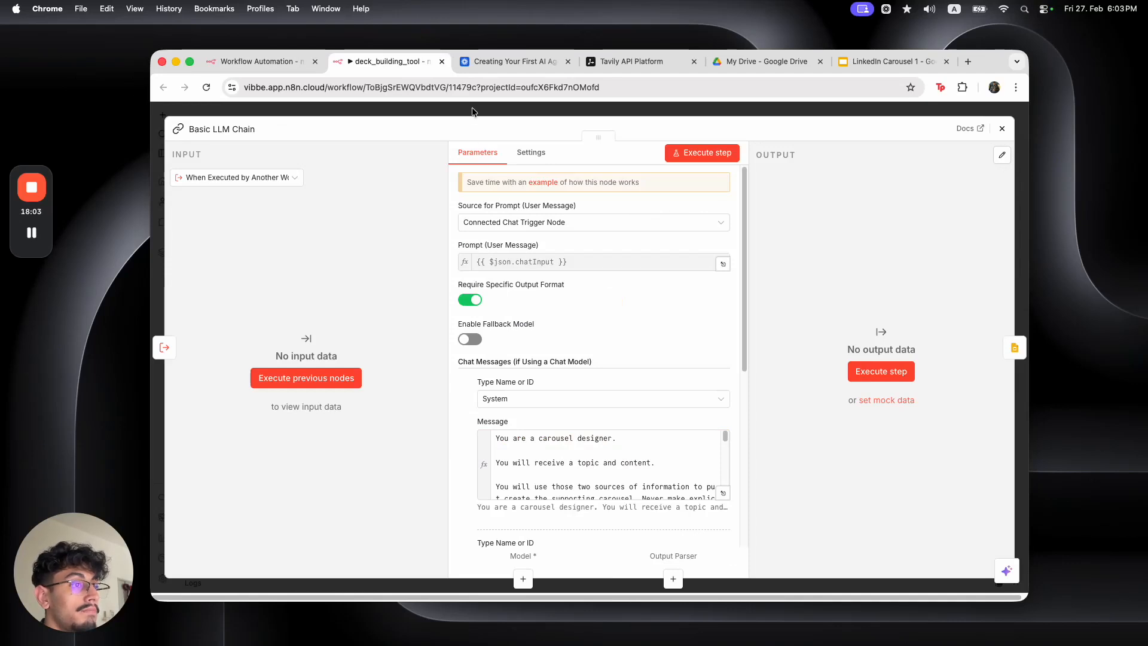
left_click(472, 111)
left_click_drag(563, 354, 526, 327)
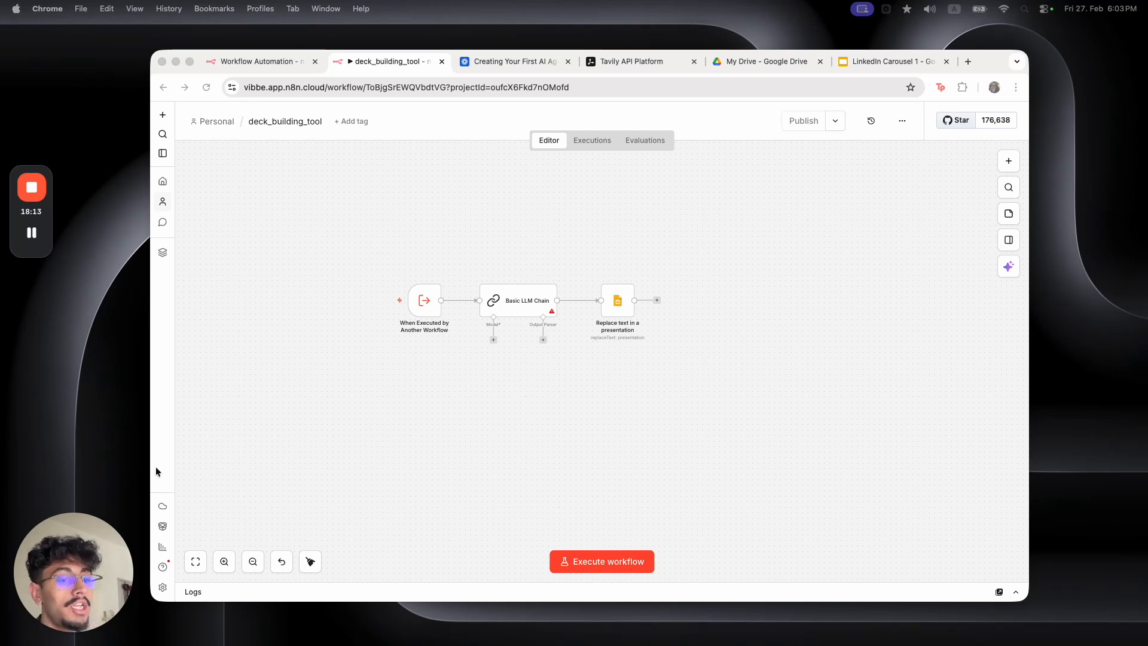
left_click(482, 427)
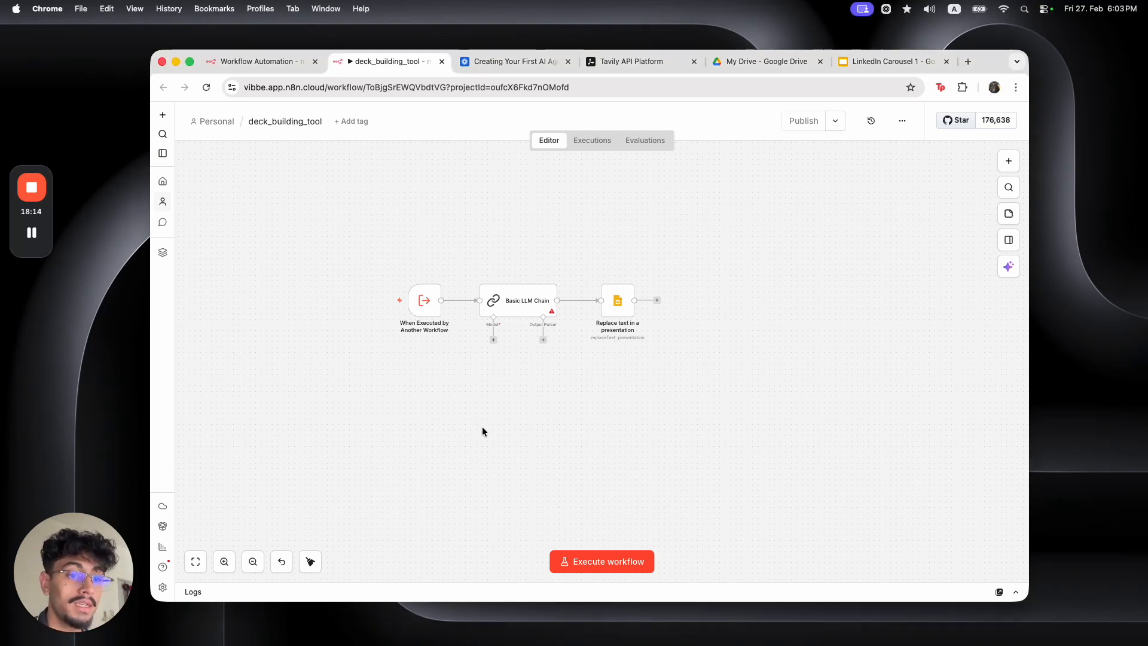
Attach a Structured Output Parser to the chain using the pasted slide-fields JSON Schema
left_click(542, 339)
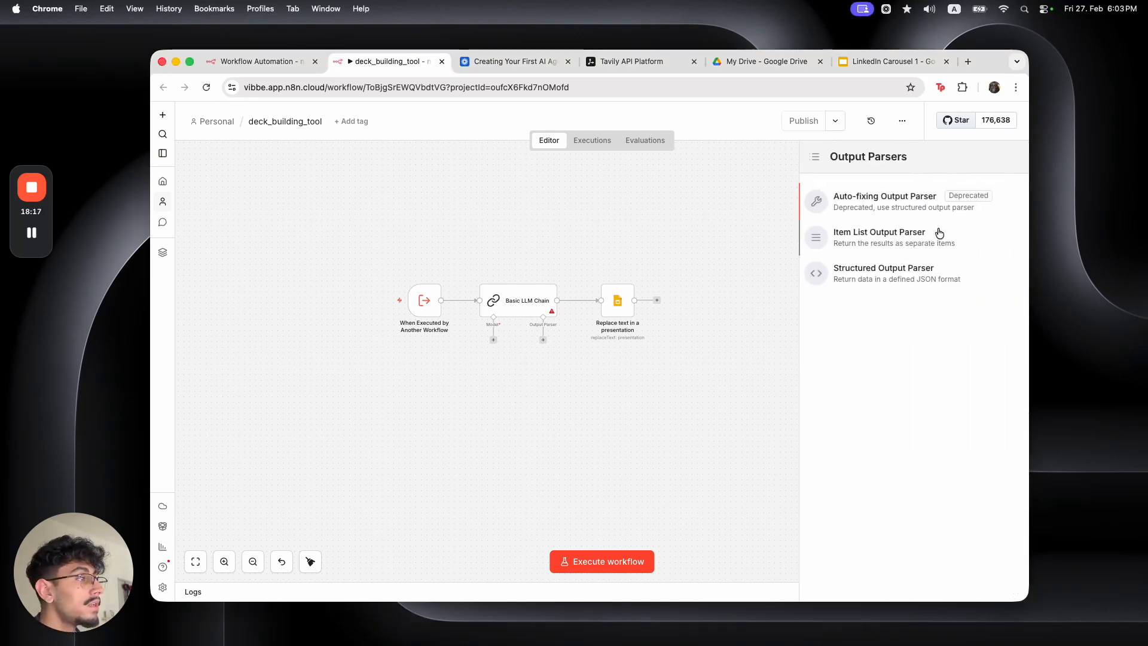
left_click(948, 275)
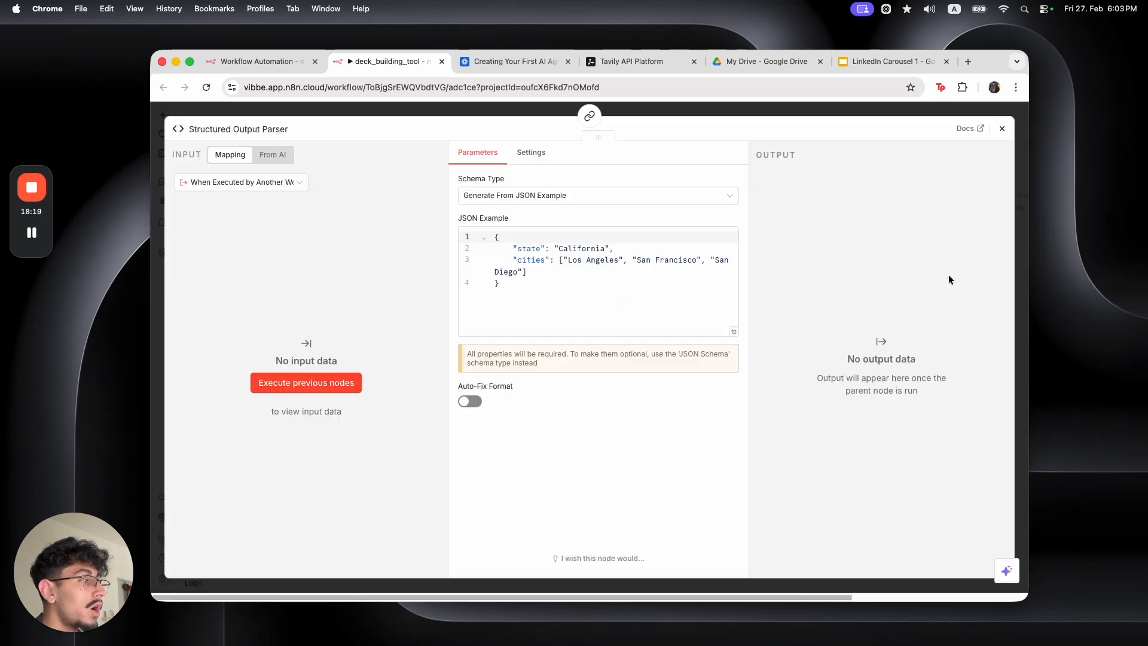
left_click(576, 273)
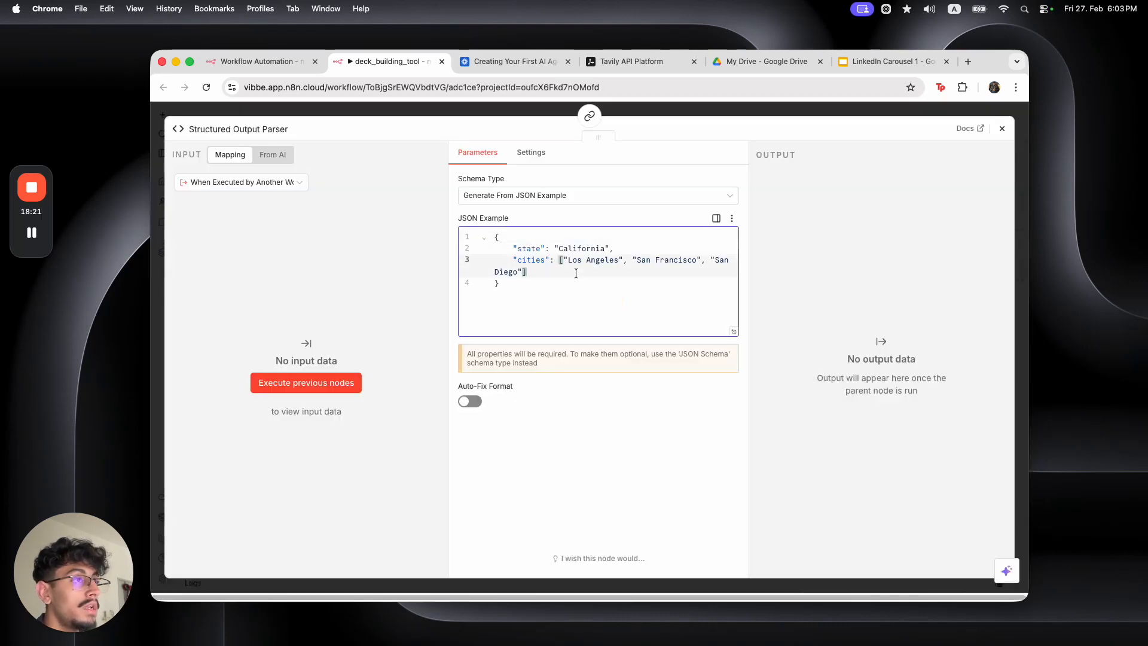
left_click(591, 202)
left_click(598, 254)
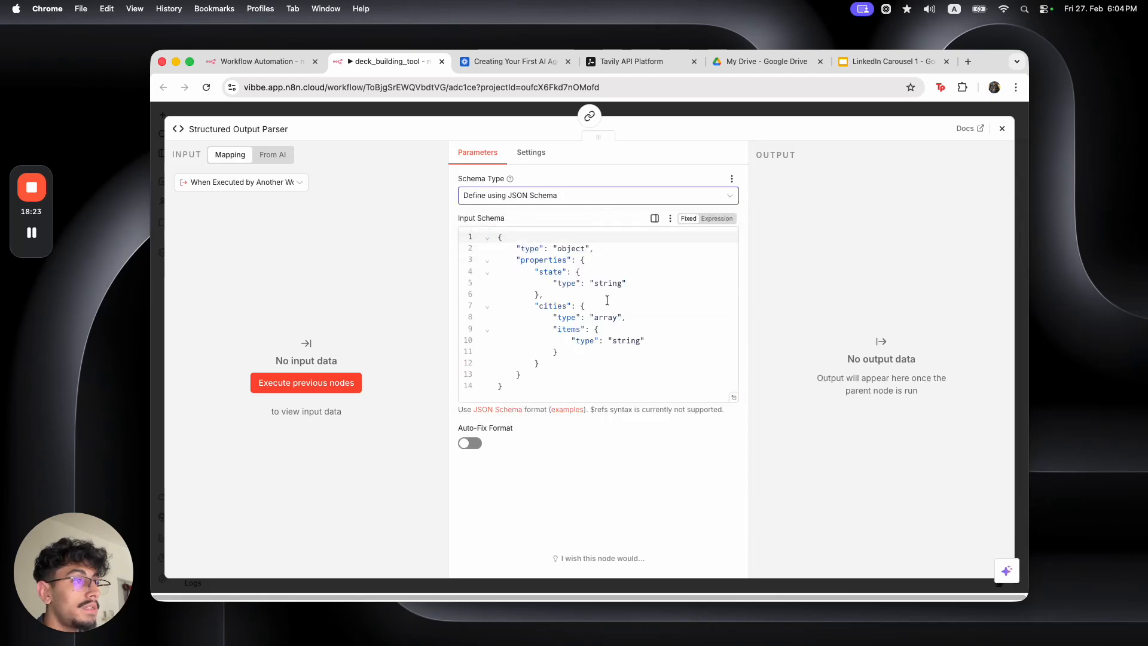
left_click(612, 318)
key("super+a")
key("super+v")
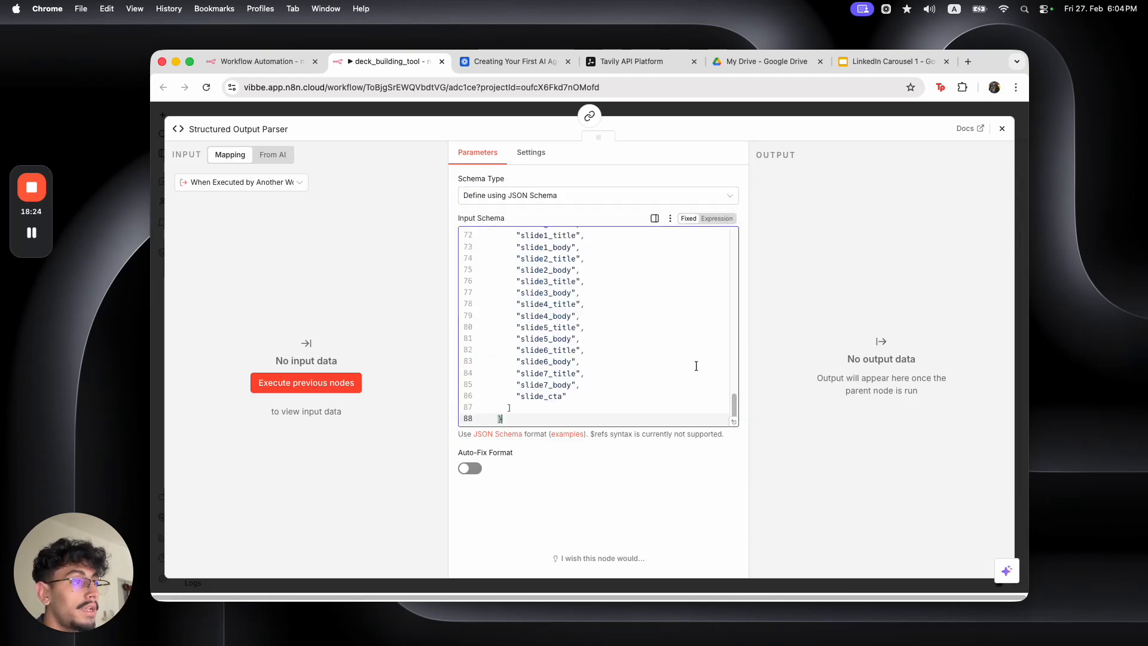
Review the schema's required fields, title_slide through slide_cta, in the larger editor
left_click(735, 427)
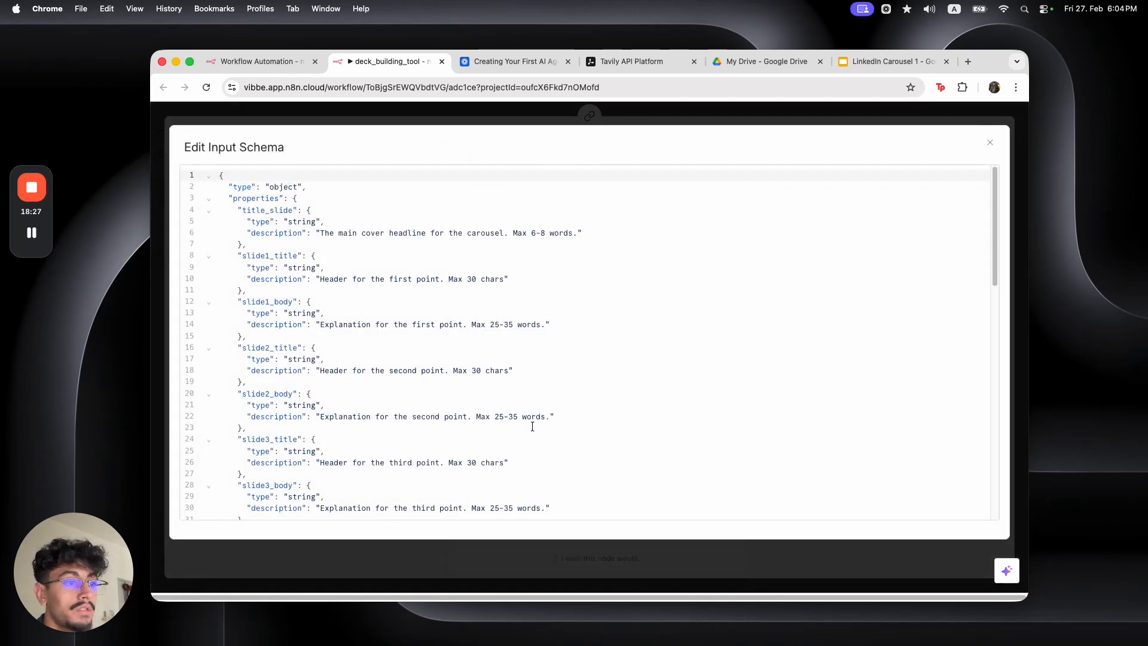
scroll(533, 426, "down", 15)
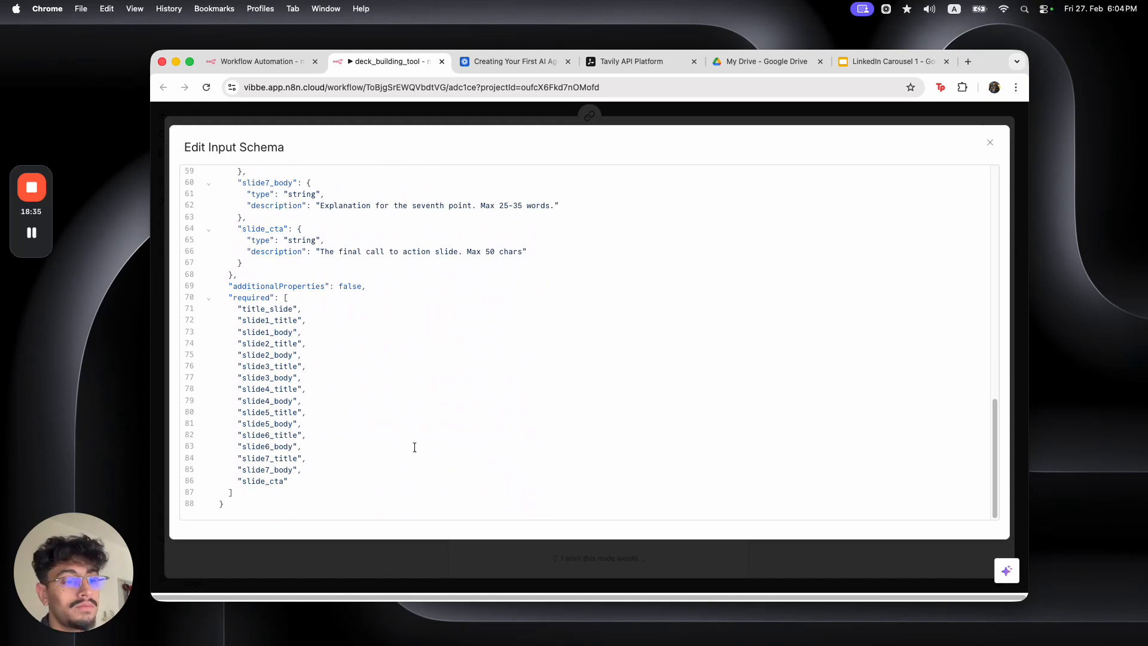
left_click_drag(238, 184, 405, 418)
left_click(358, 250)
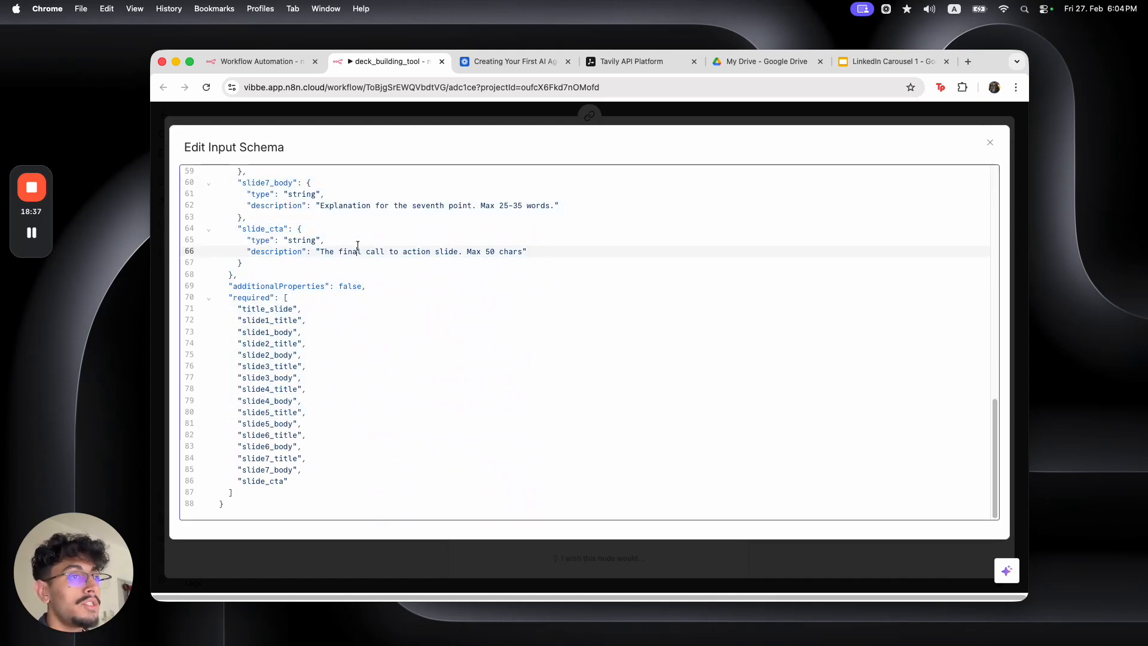
left_click(371, 122)
left_click(372, 111)
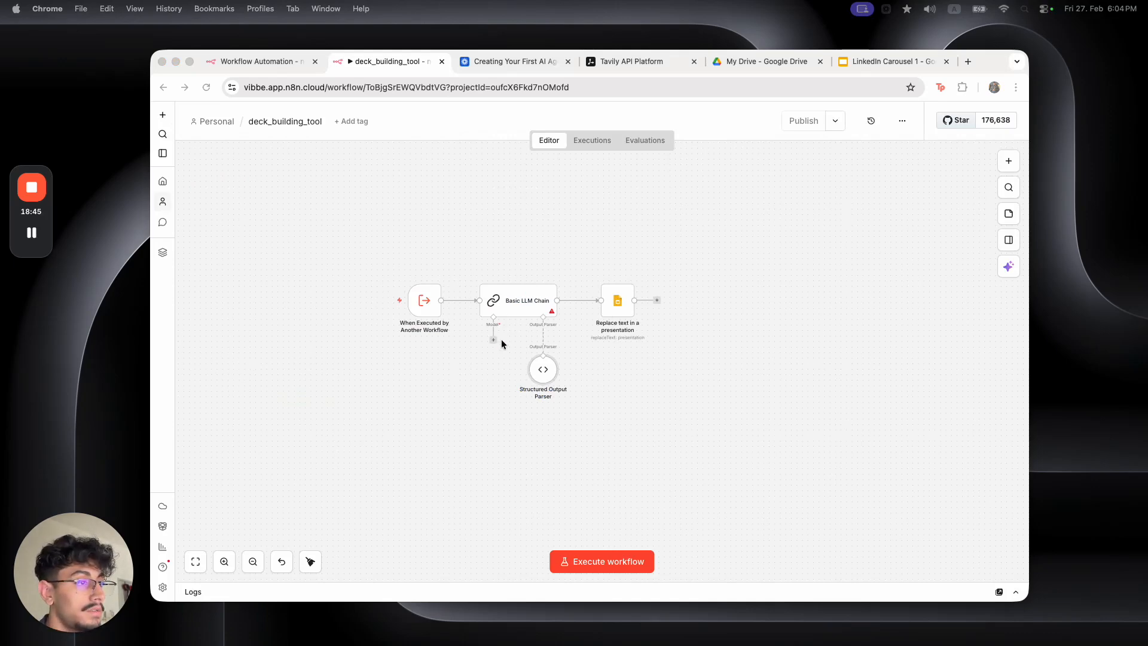
Review the Structured Output Parser's title_slide field name
left_click(619, 307)
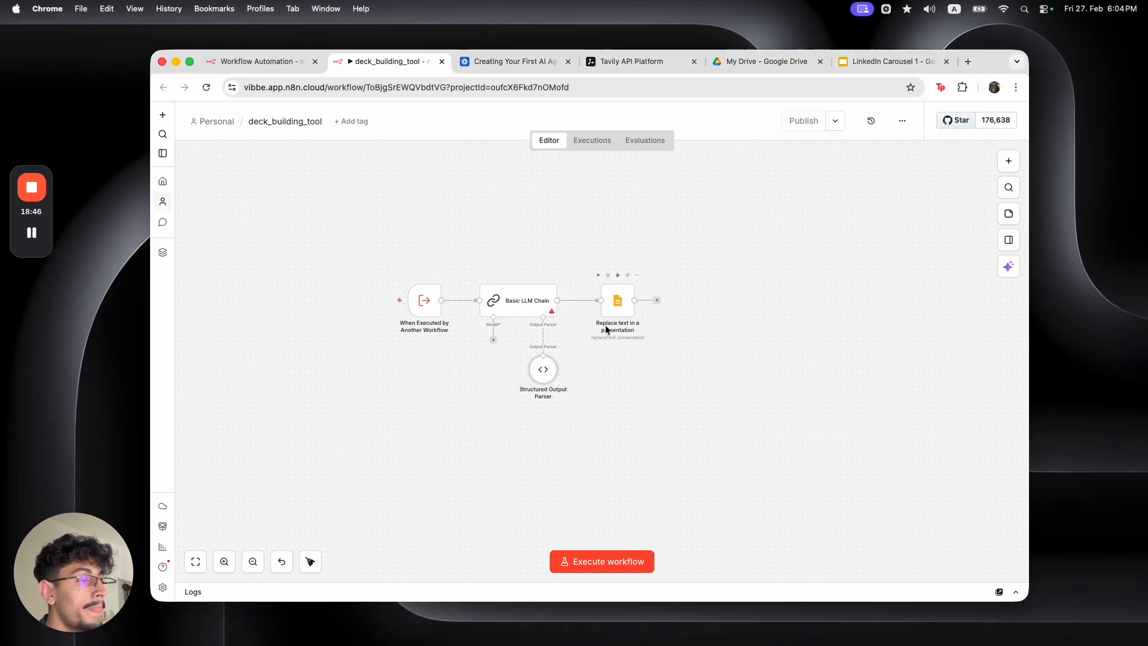
double_click(541, 373)
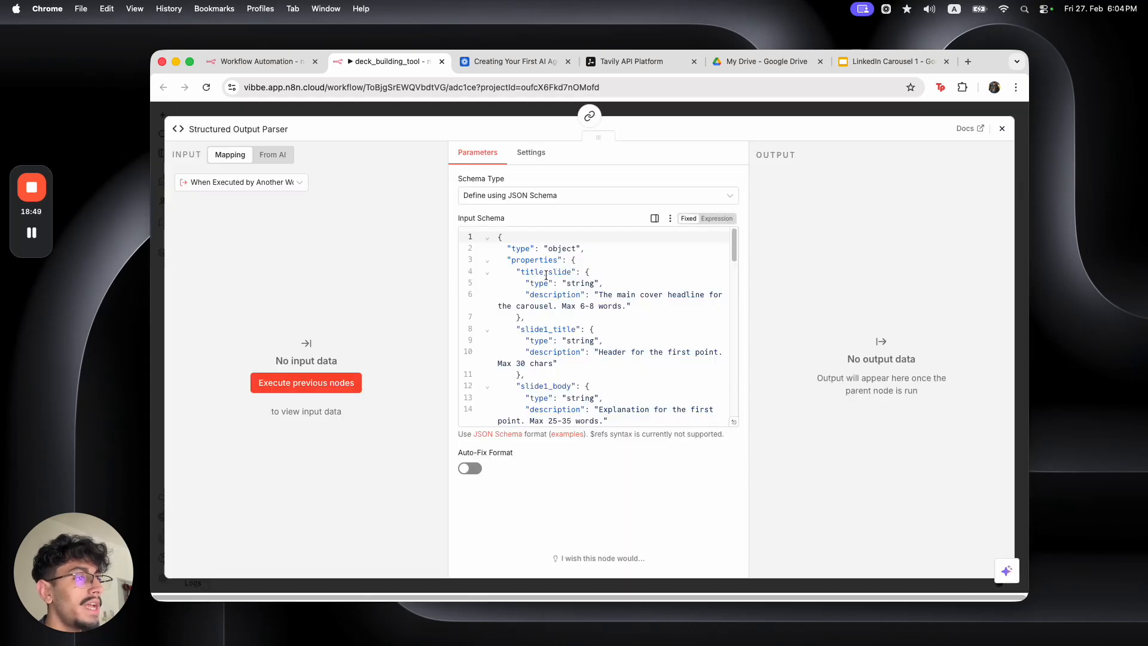
left_click_drag(520, 273, 571, 275)
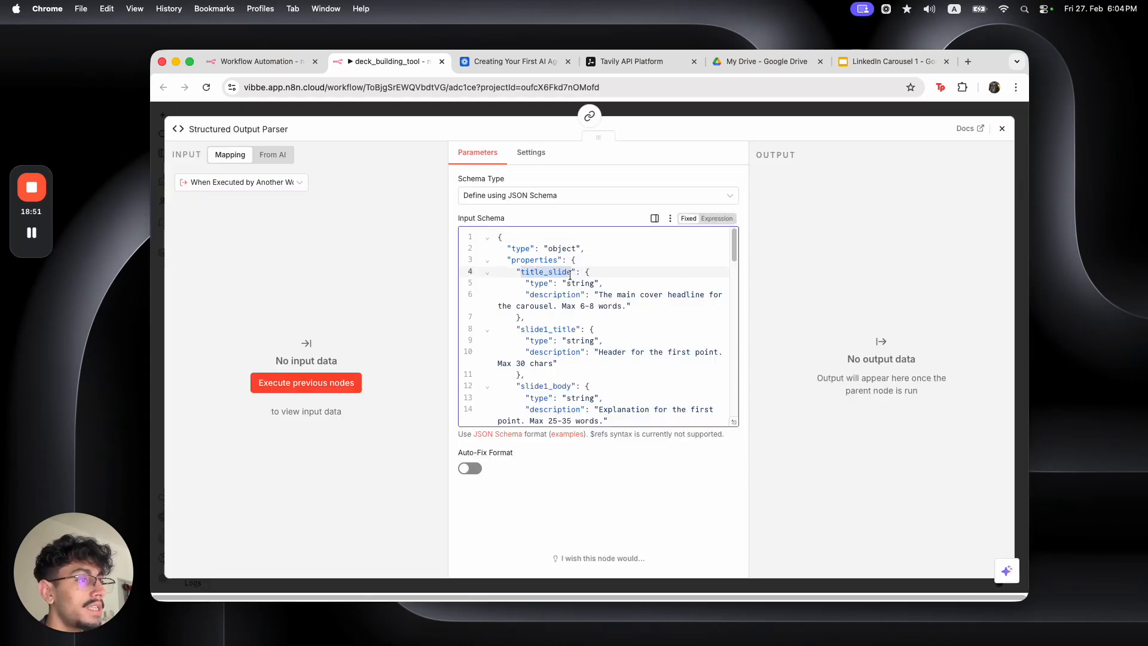
key("Escape")
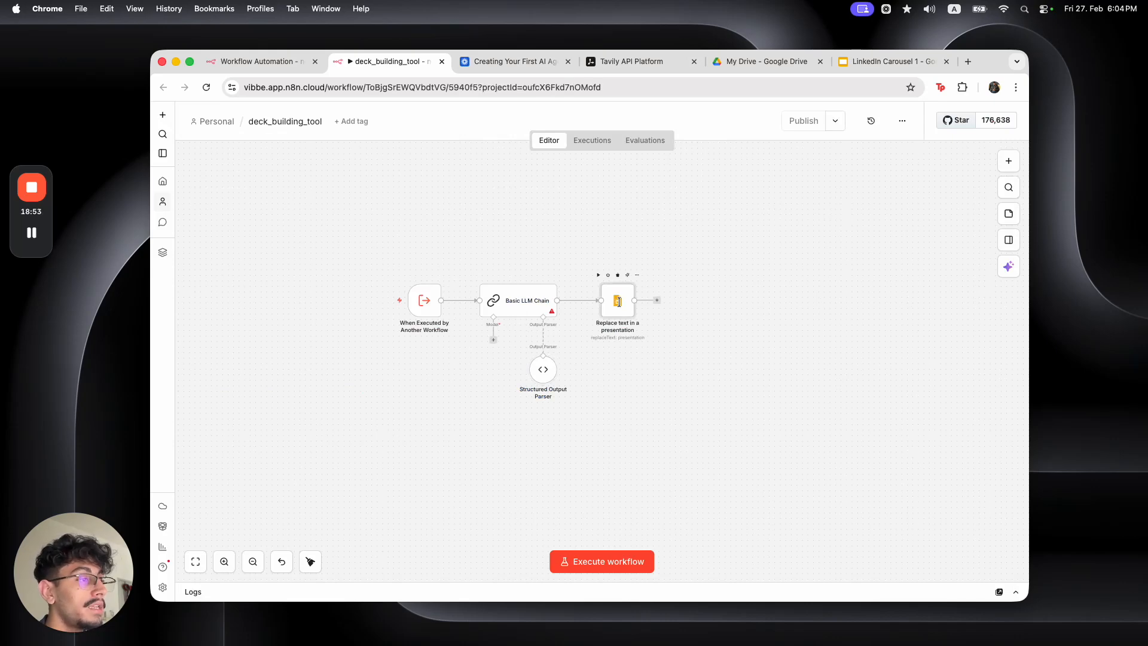
Compare the Replace text node's {{title_slide}} search value with the LinkedIn Carousel 1 template, then list the chain's models
double_click(620, 306)
triple_click(540, 453)
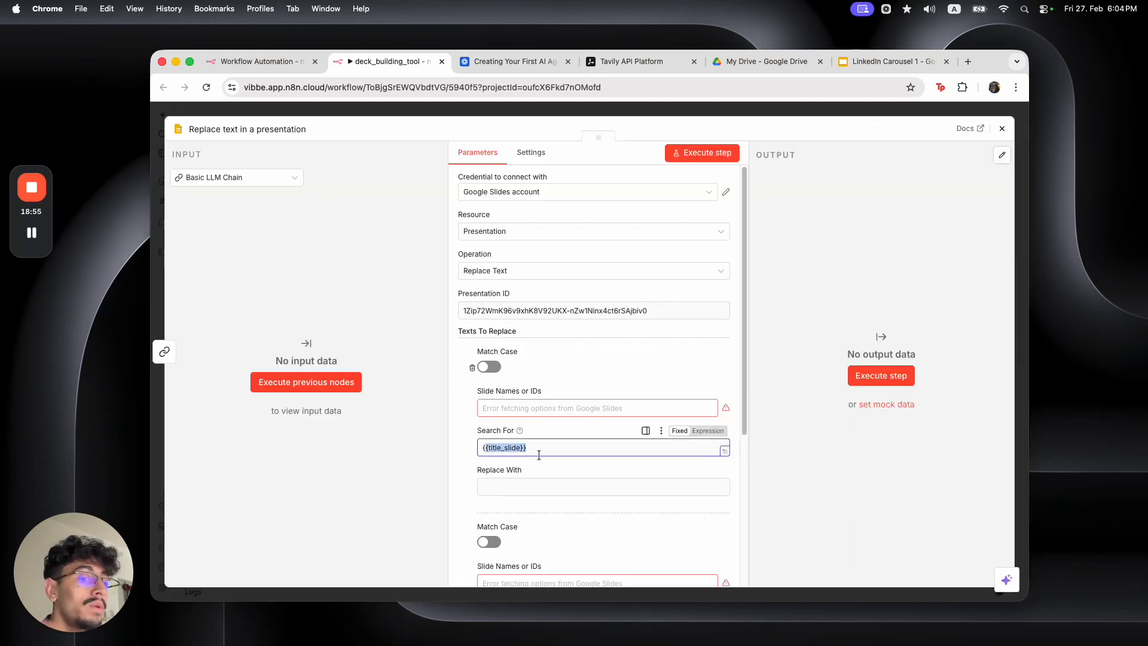
left_click(541, 488)
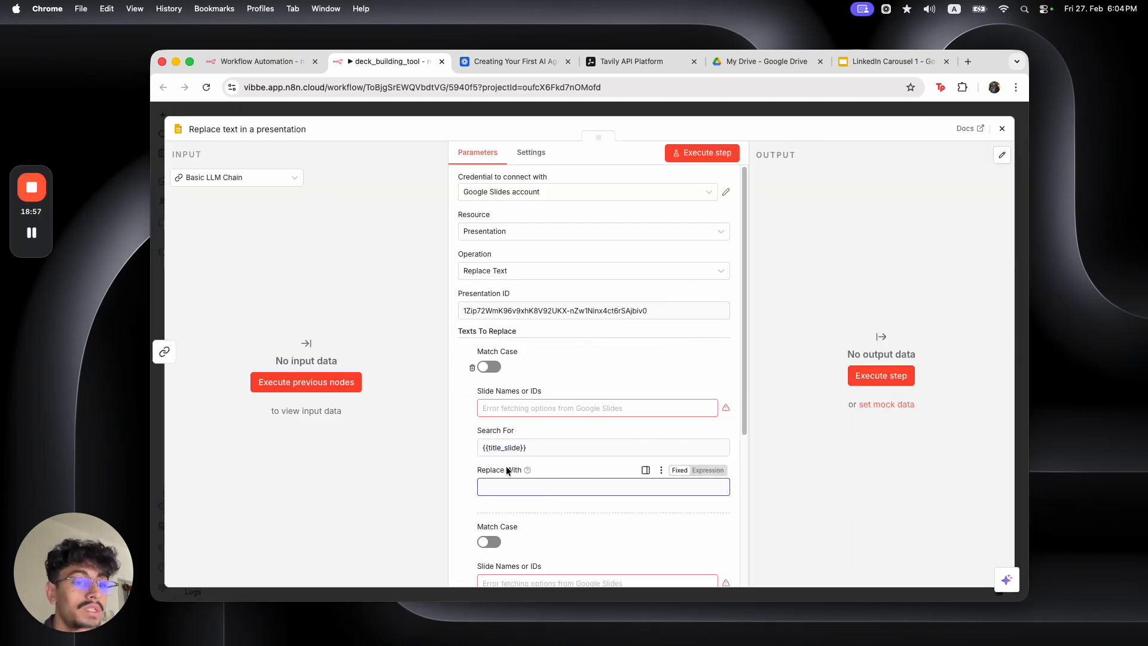
left_click(851, 62)
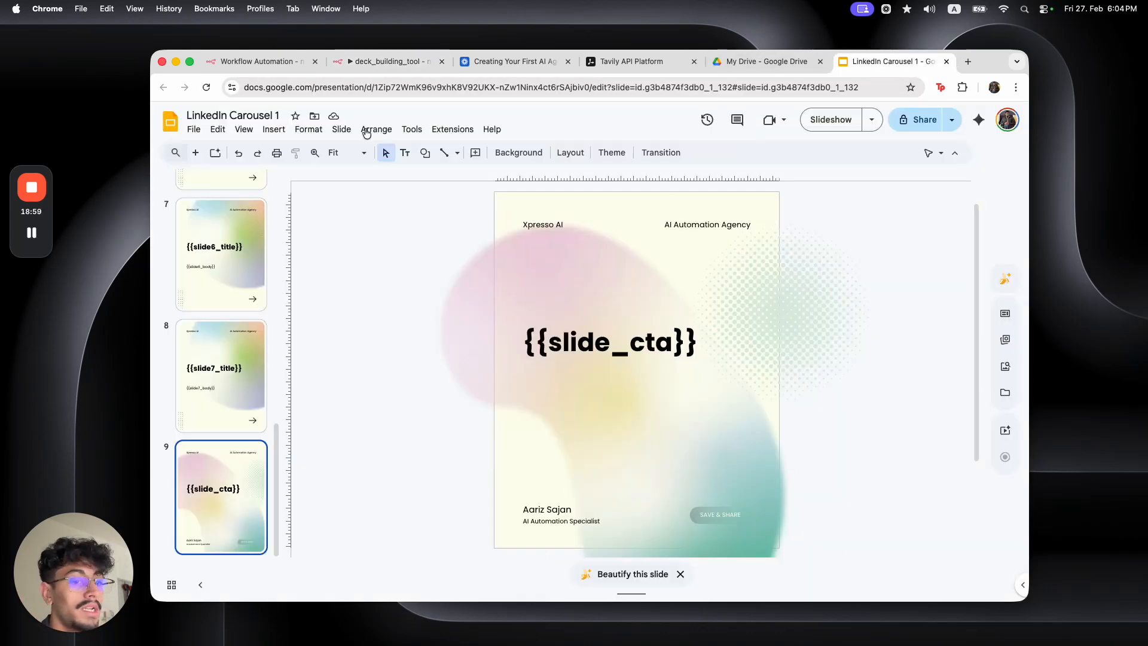
left_click(365, 61)
key("Escape")
left_click(494, 339)
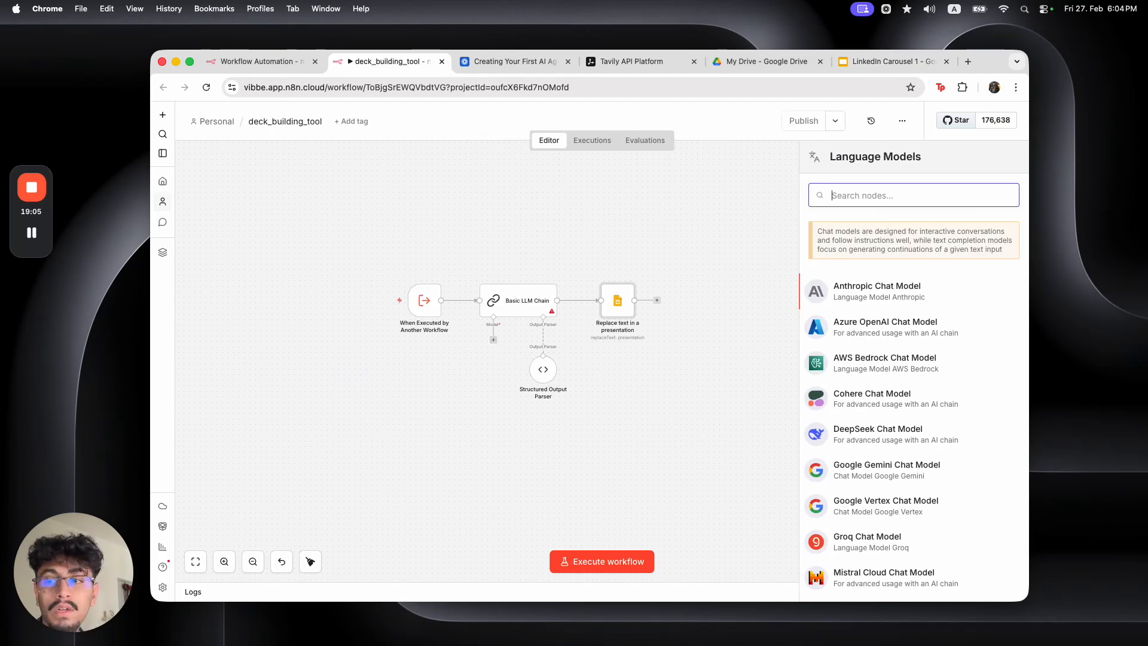
Attach an OpenAI Chat Model to the Basic LLM Chain using gpt-5
type("open")
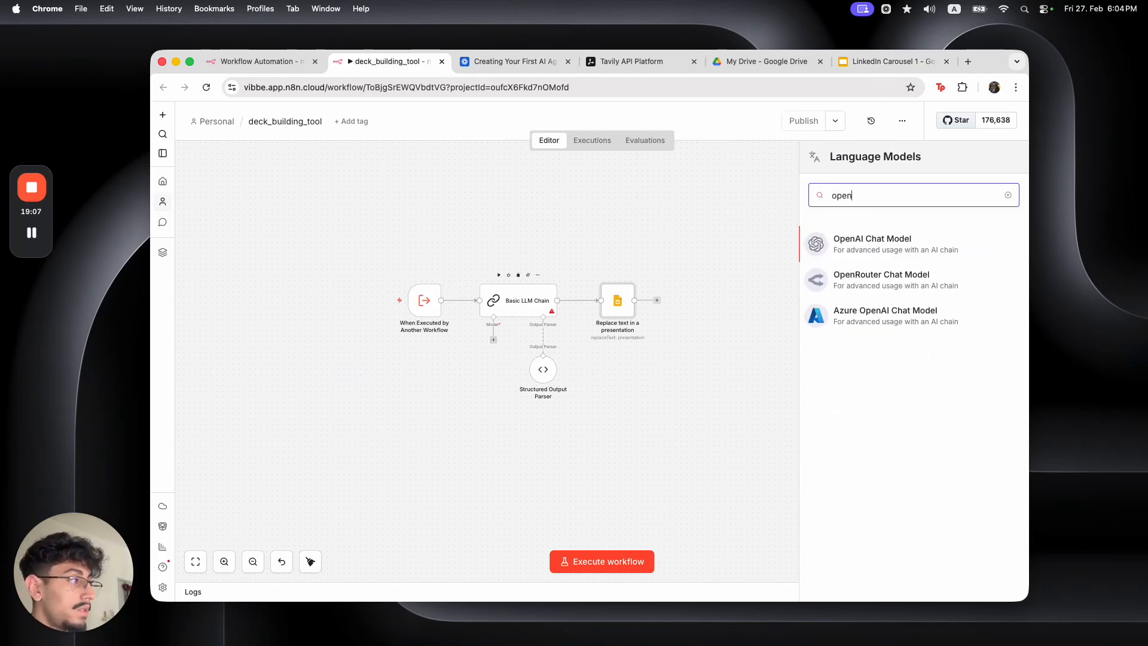
left_click(813, 244)
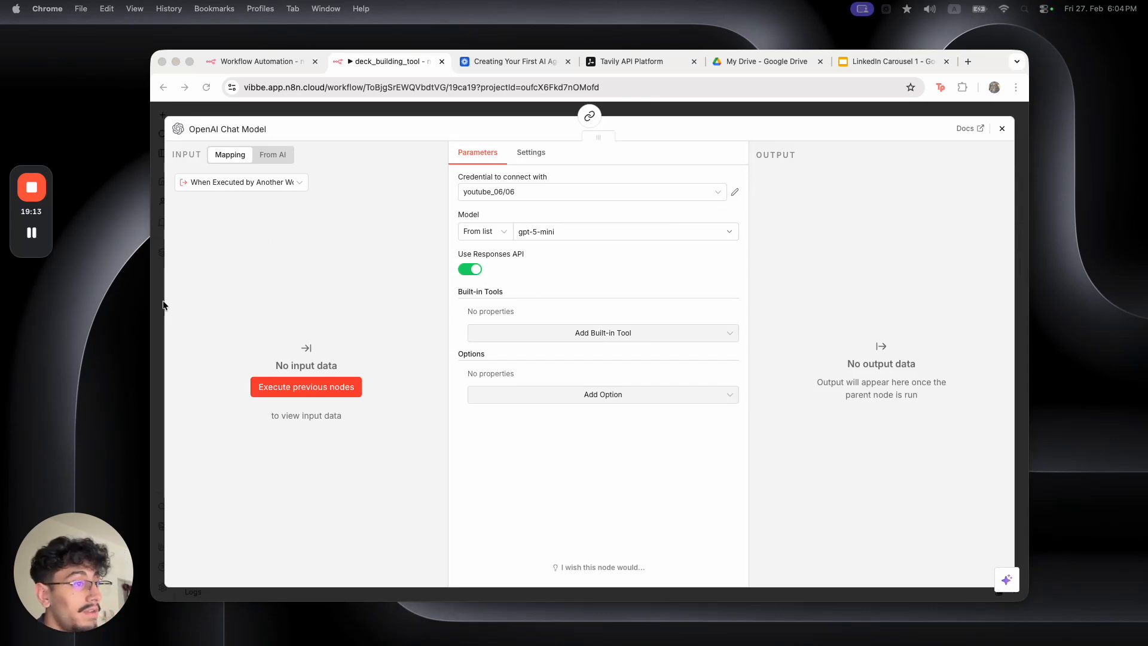
left_click(626, 227)
left_click(624, 227)
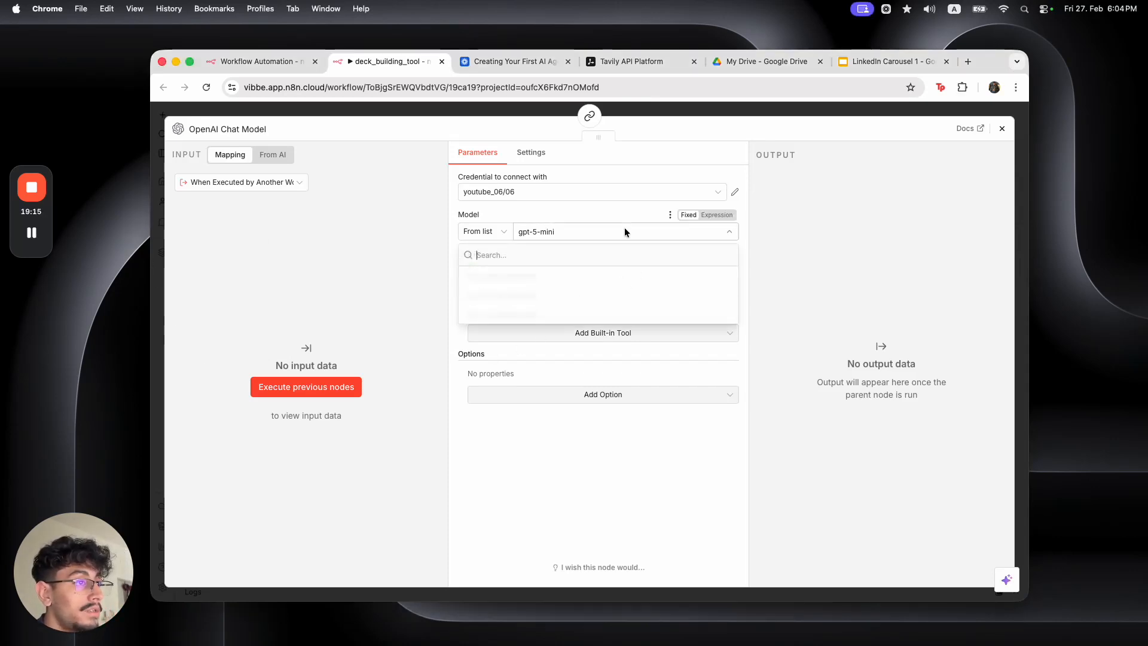
scroll(584, 352, "down", 5)
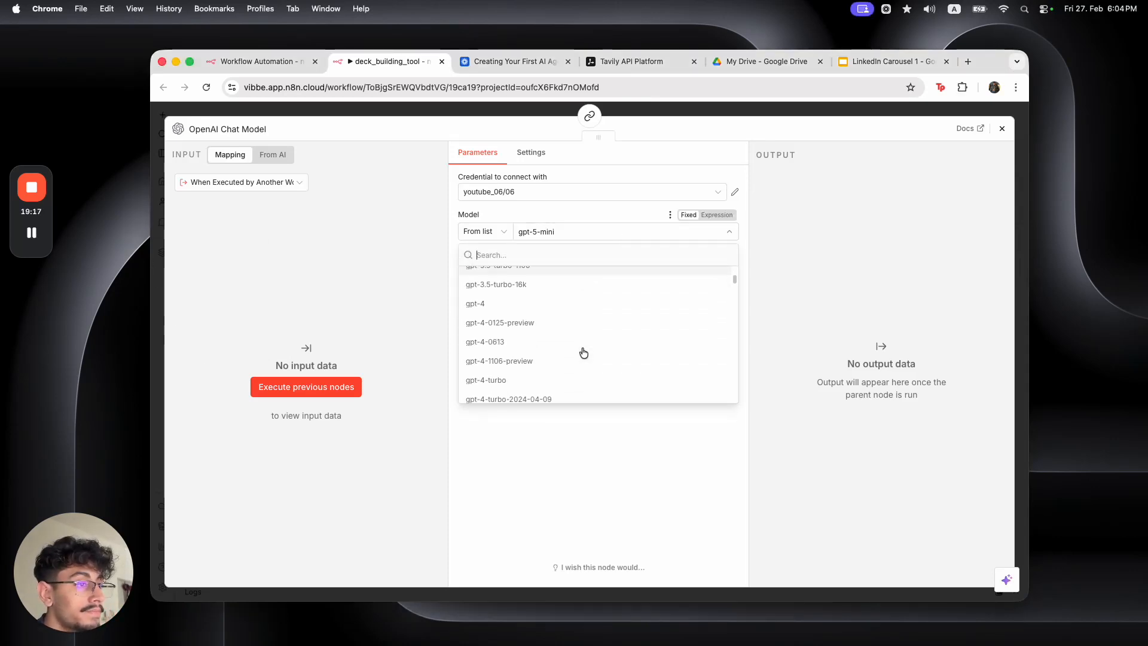
scroll(583, 353, "down", 10)
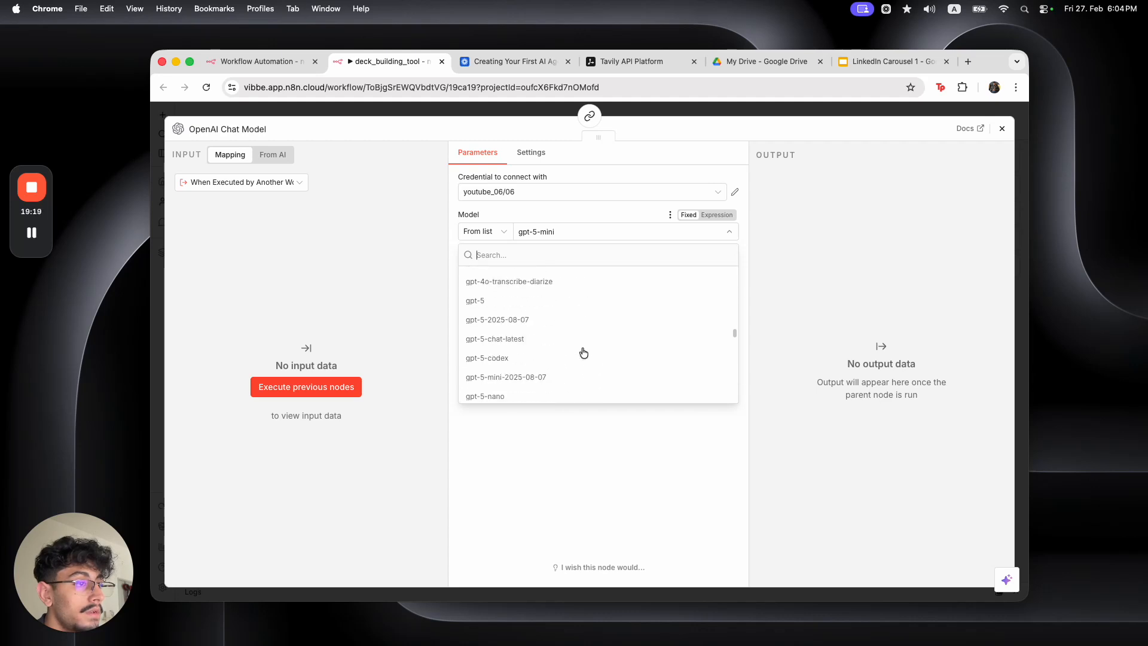
left_click(520, 300)
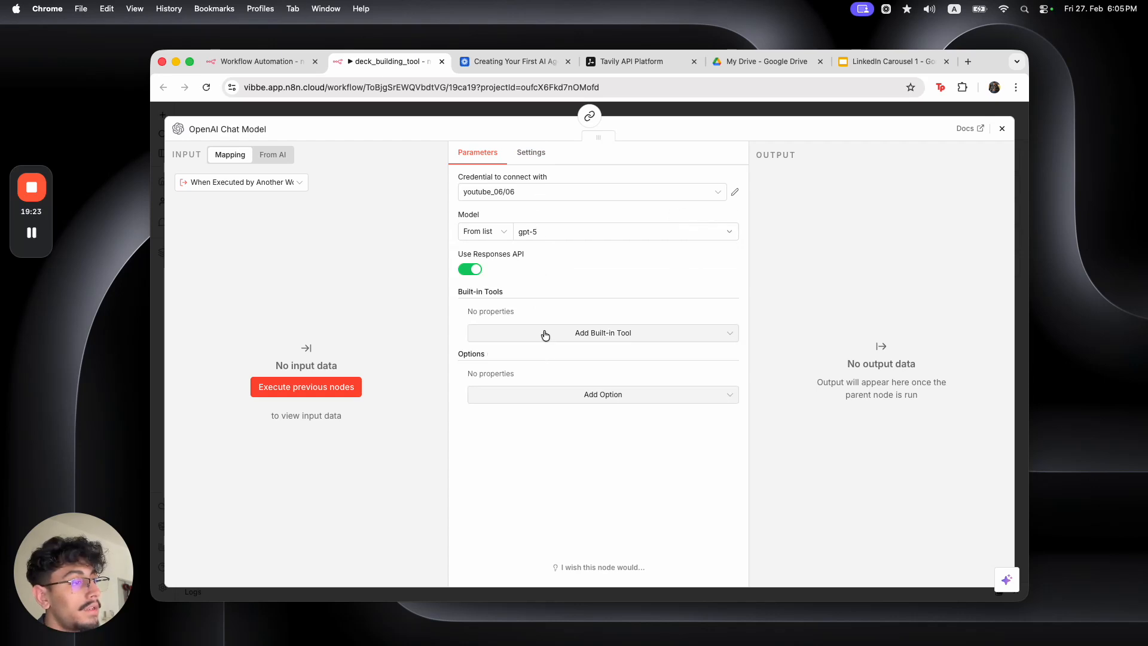
Add a Response Format option set to JSON Object
left_click(547, 396)
scroll(546, 505, "down", 5)
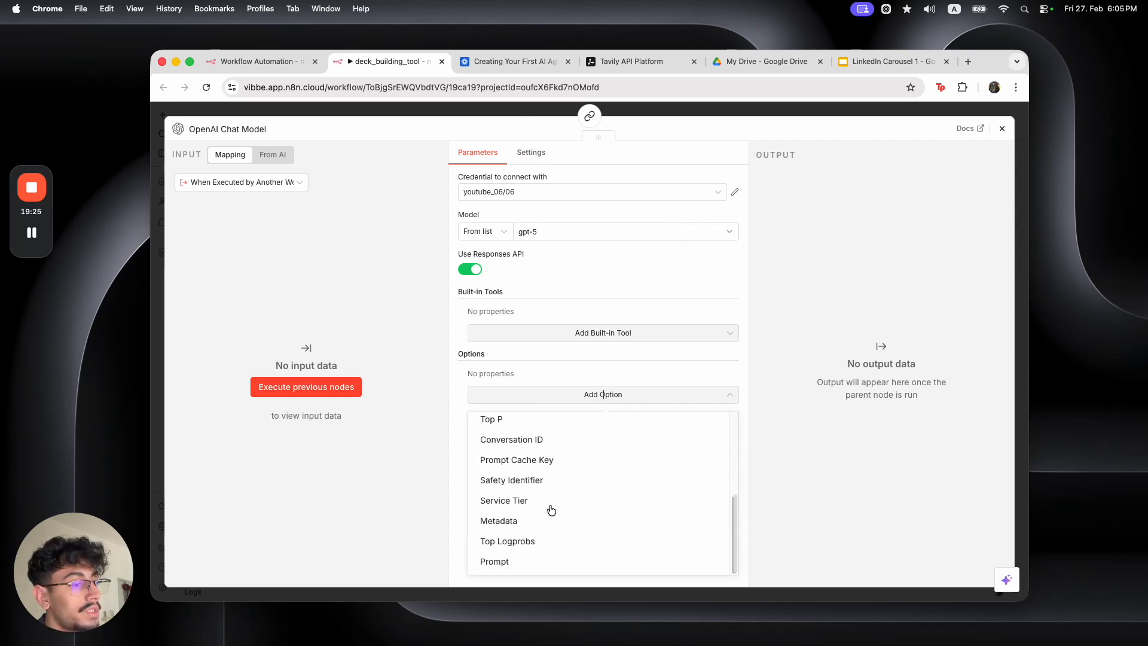
scroll(550, 509, "up", 2)
scroll(550, 510, "up", 2)
scroll(550, 510, "down", 4)
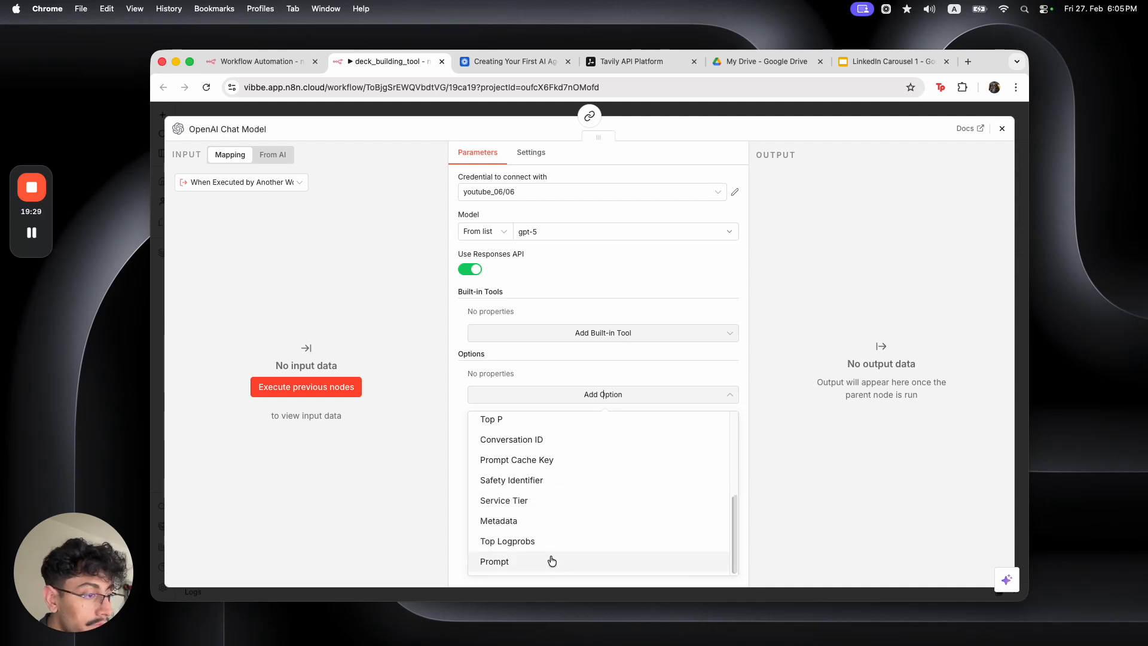
scroll(553, 514, "up", 5)
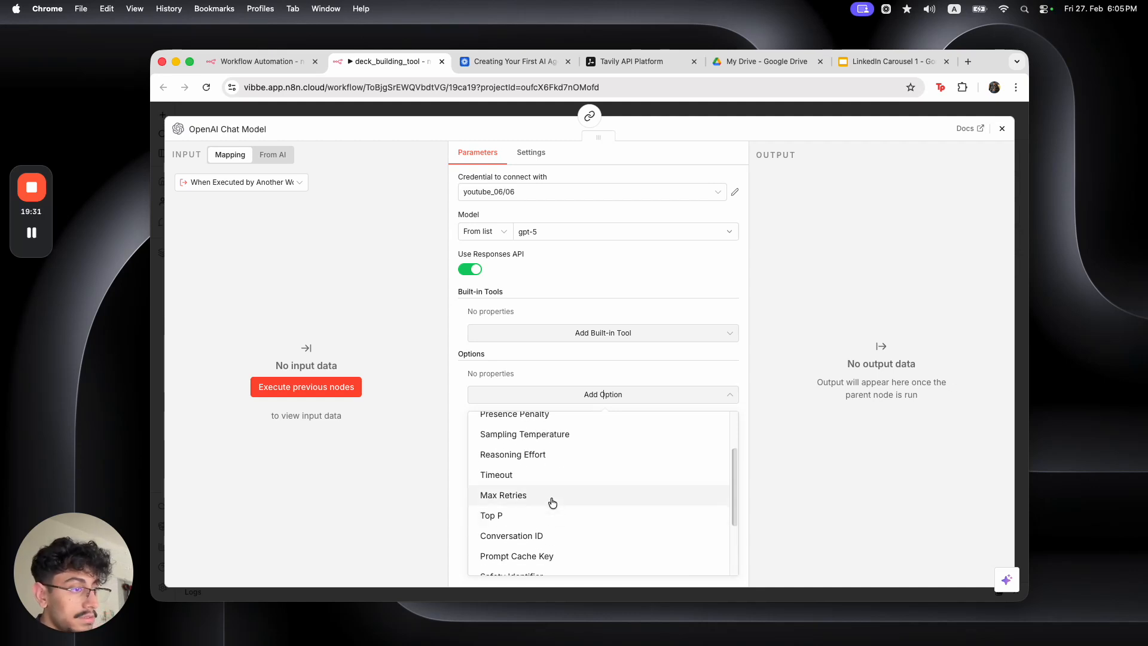
left_click(538, 465)
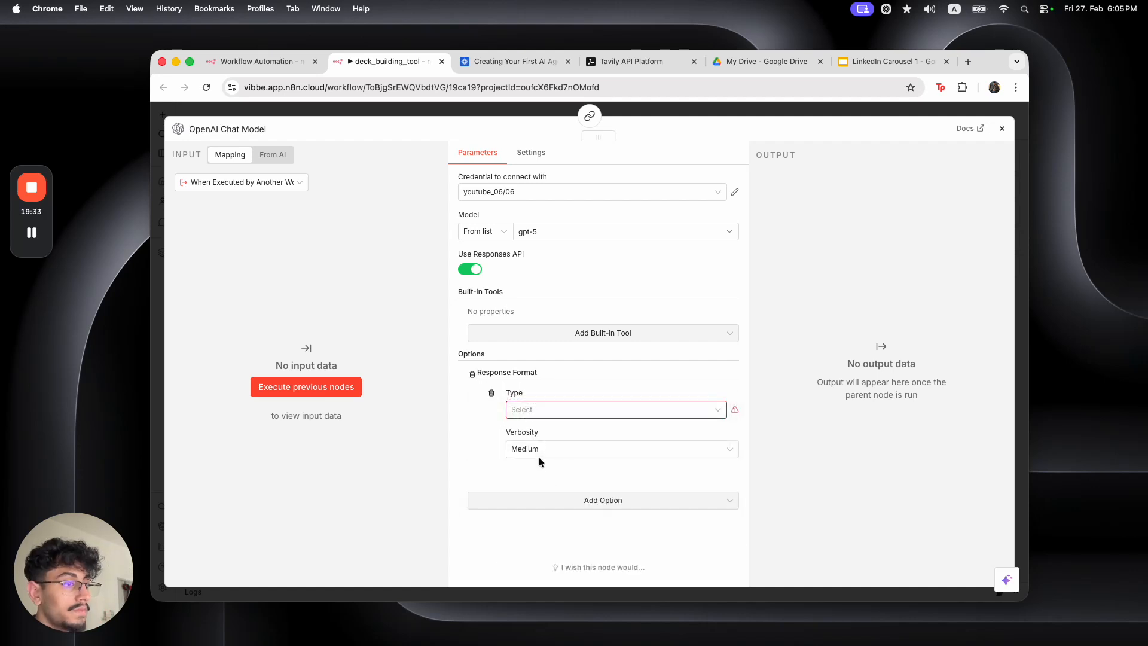
left_click(562, 411)
left_click(558, 480)
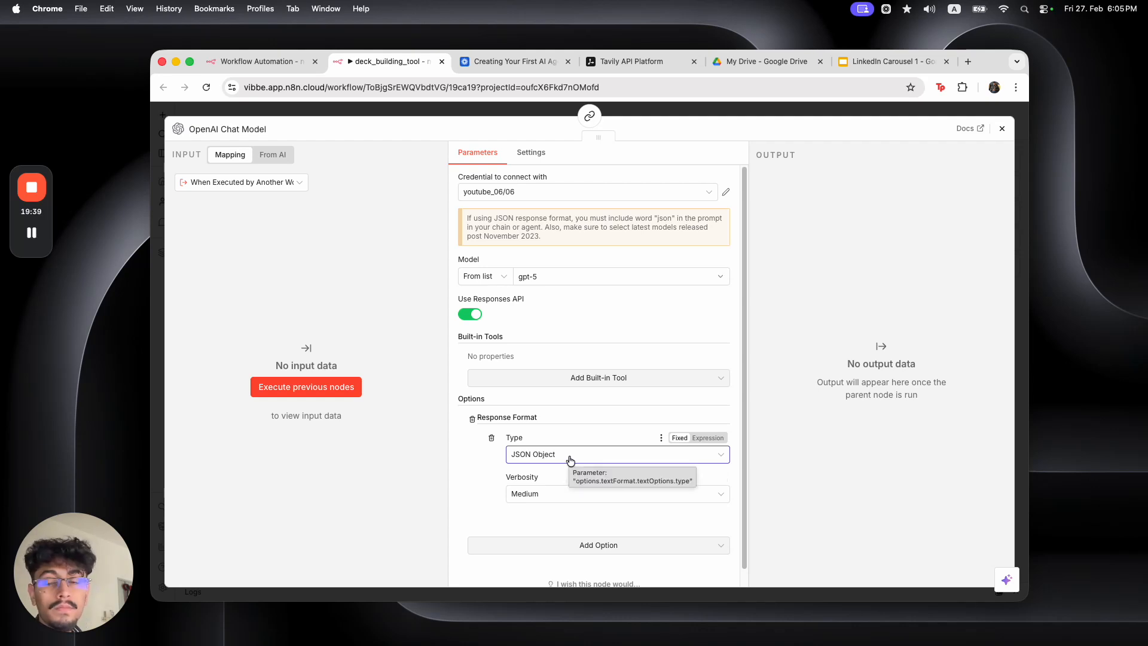
left_click(531, 455)
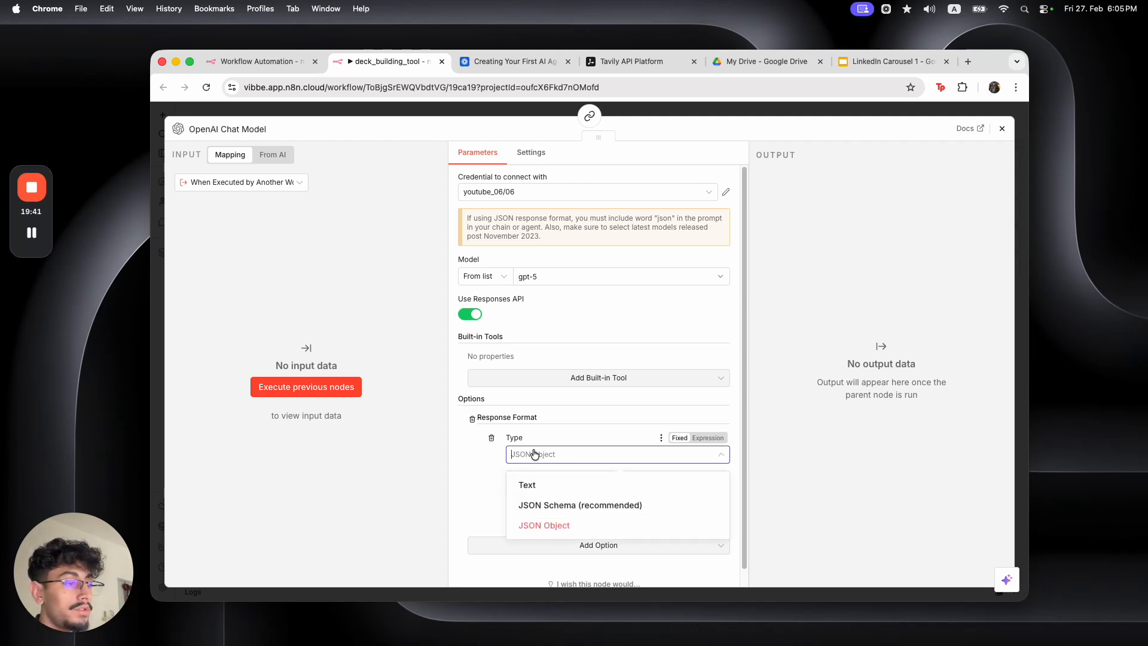
left_click(581, 531)
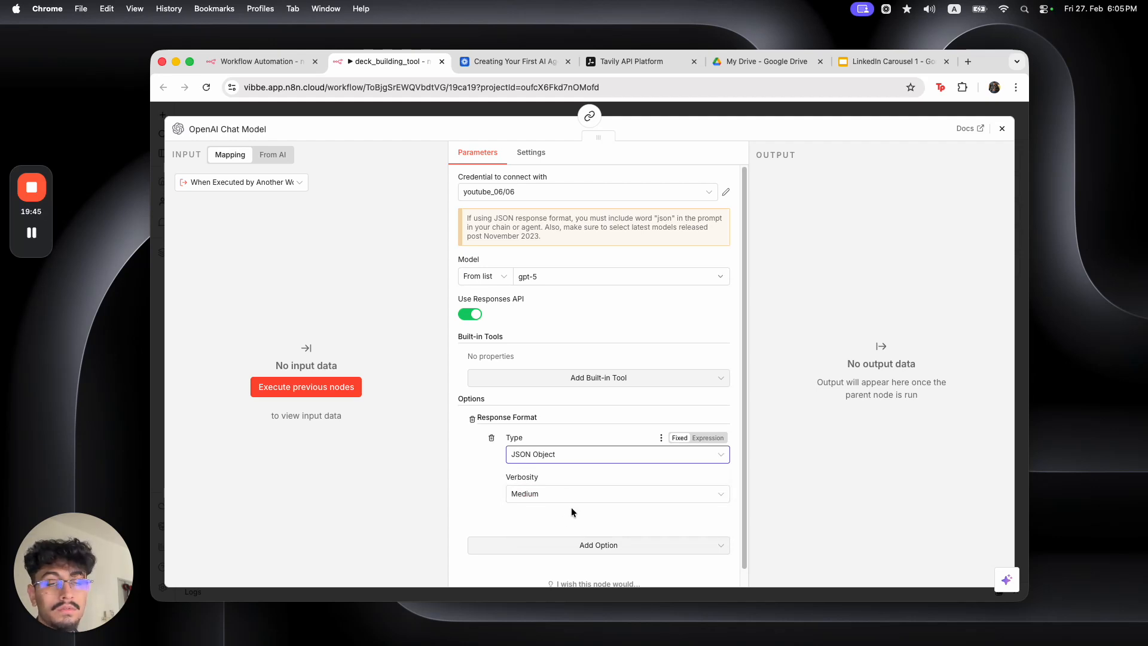
Turn off Use Responses API and set Response Format to JSON
left_click(475, 316)
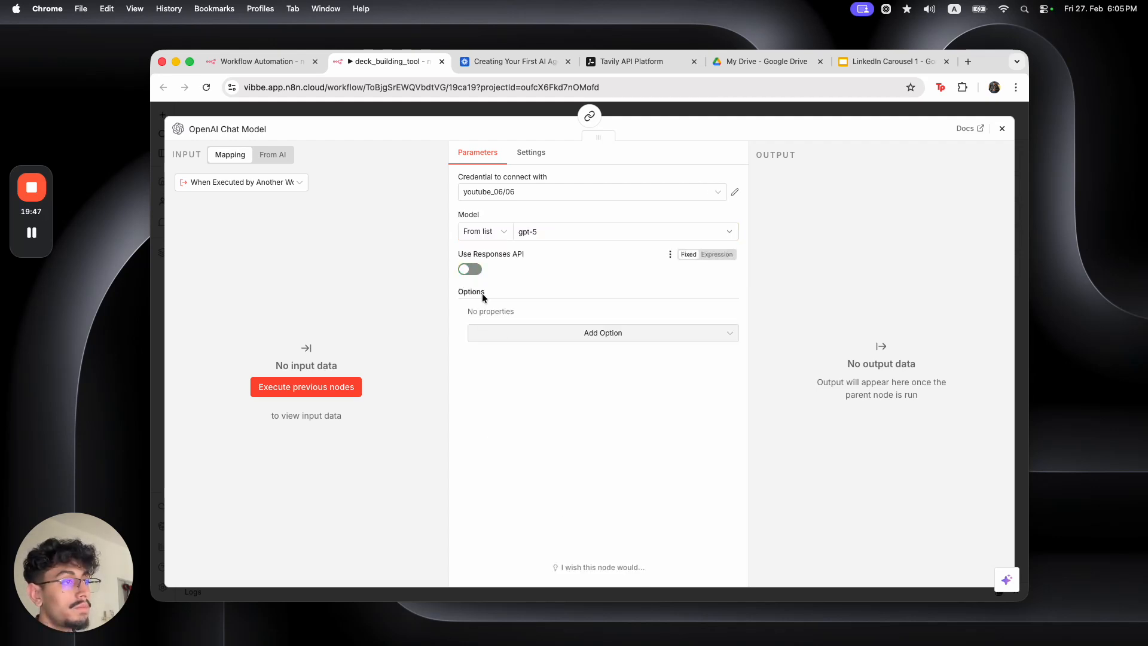
left_click(505, 332)
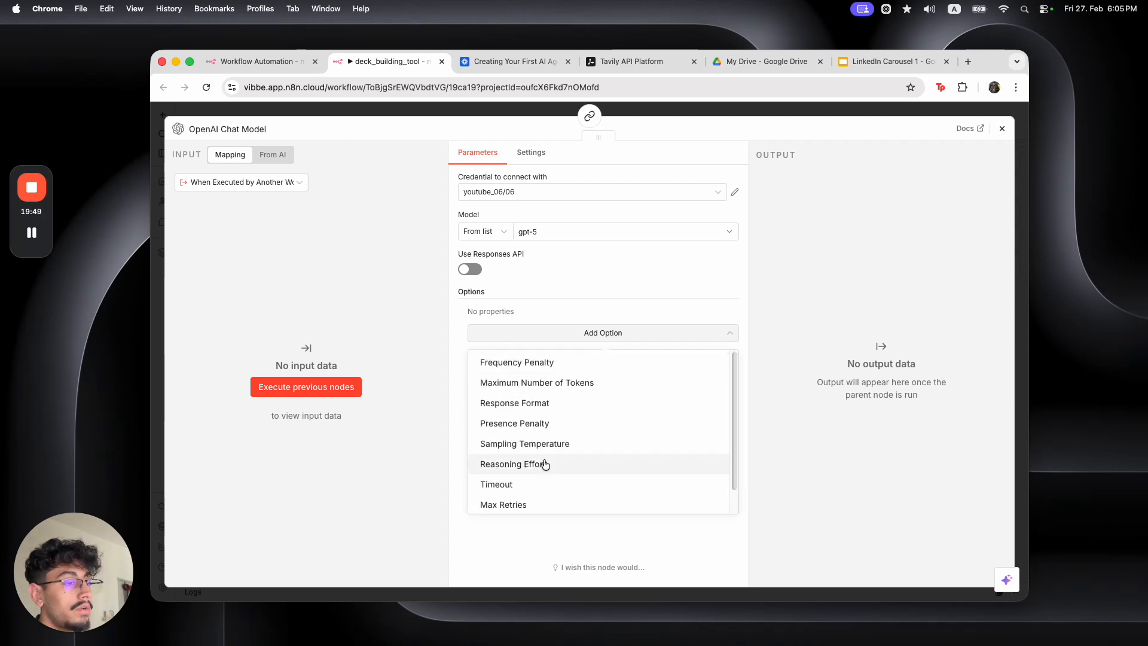
scroll(571, 429, "down", 1)
scroll(538, 413, "up", 1)
left_click(522, 380)
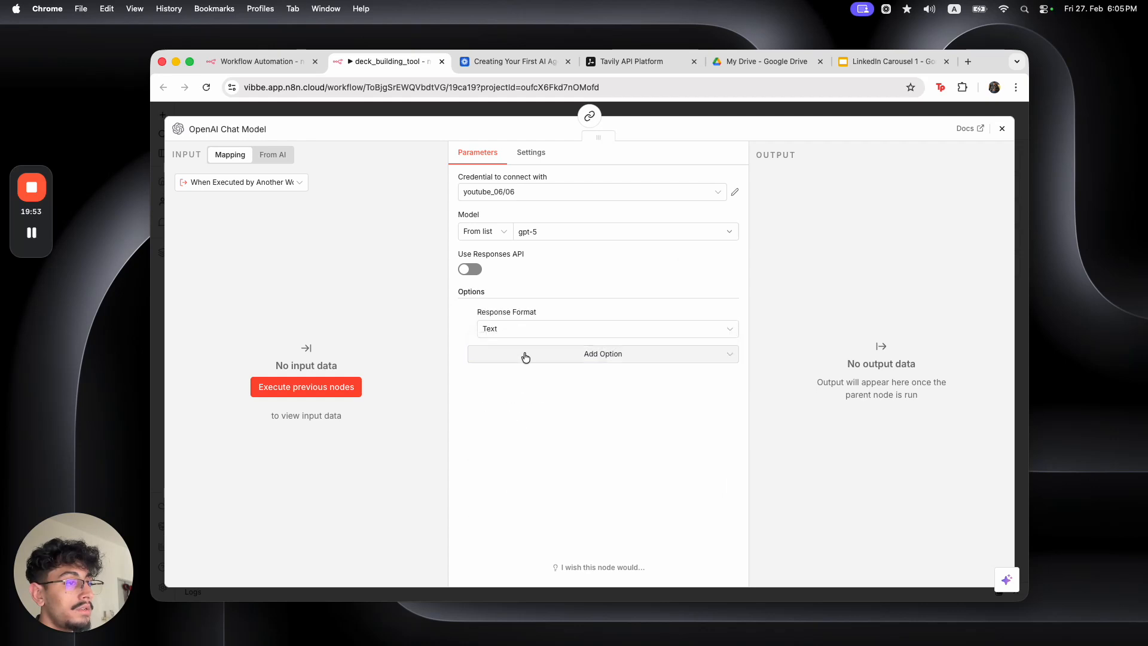
left_click(523, 331)
left_click(536, 390)
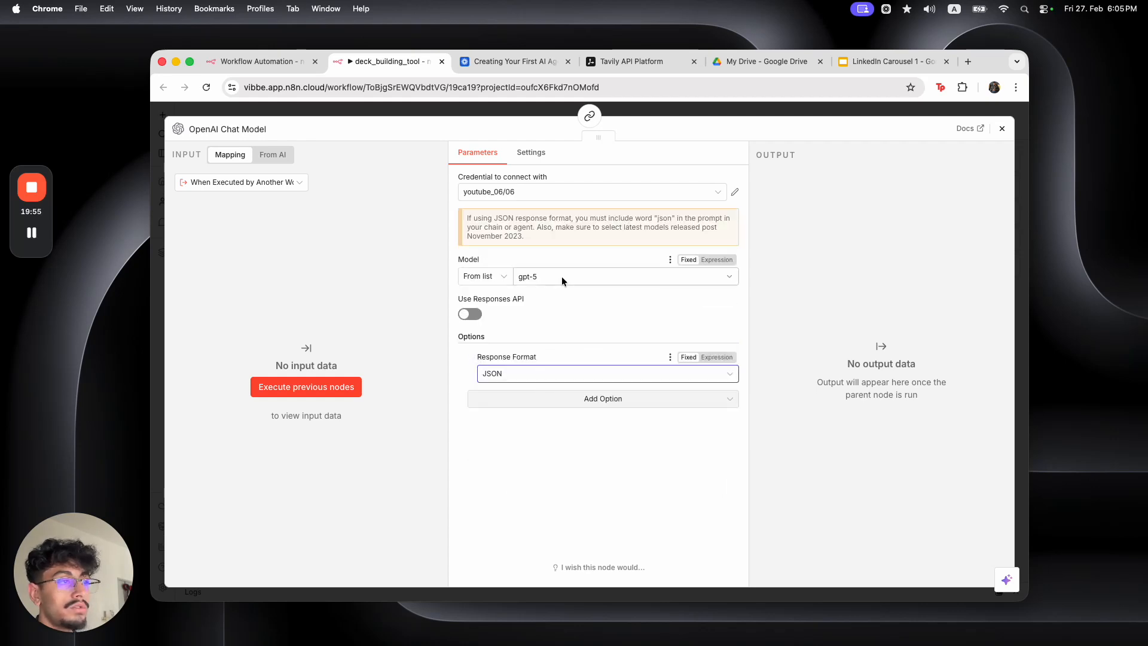
Disconnect the Replace text in a presentation node from the Basic LLM Chain and move it aside
key("Escape")
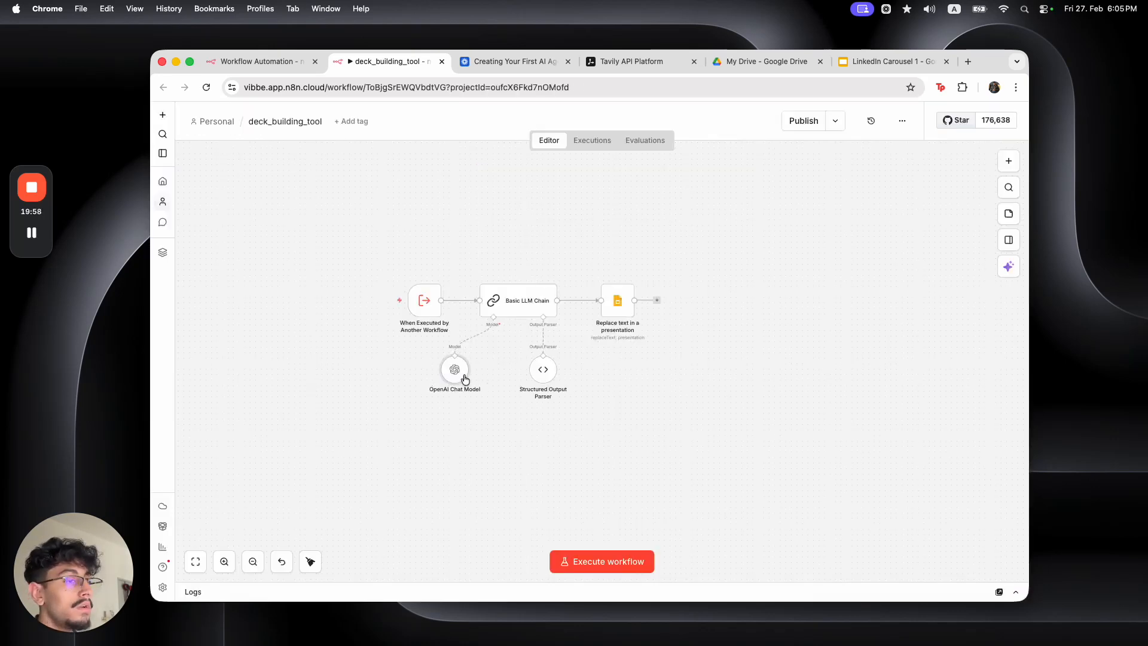
left_click_drag(477, 375, 494, 355)
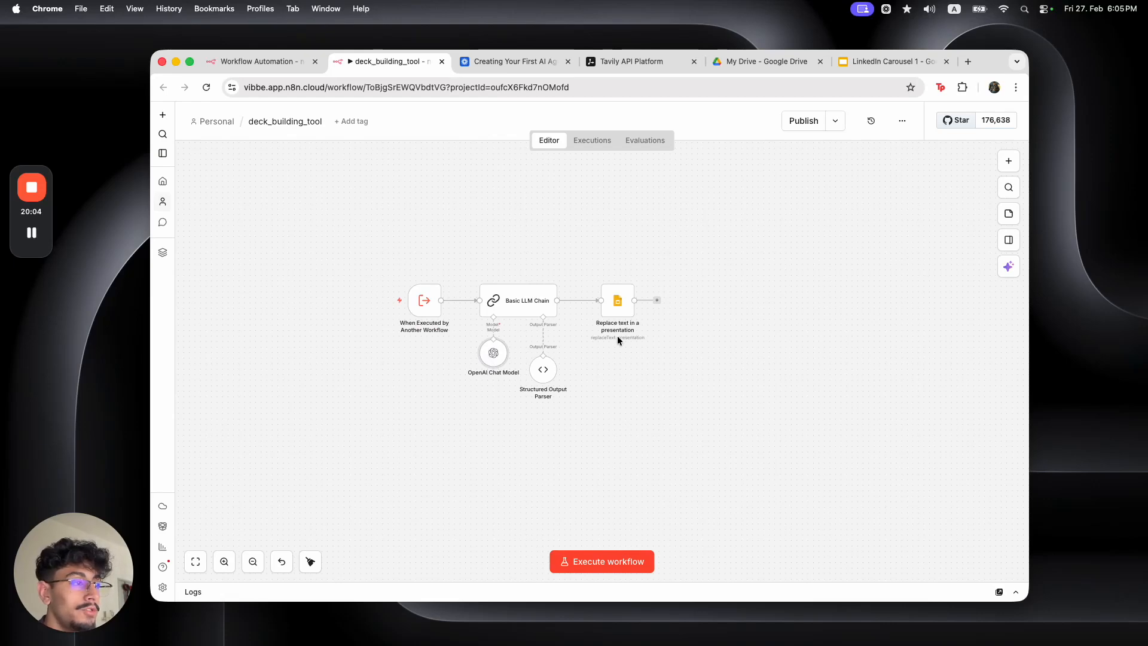
left_click(585, 304)
left_click_drag(617, 304, 671, 303)
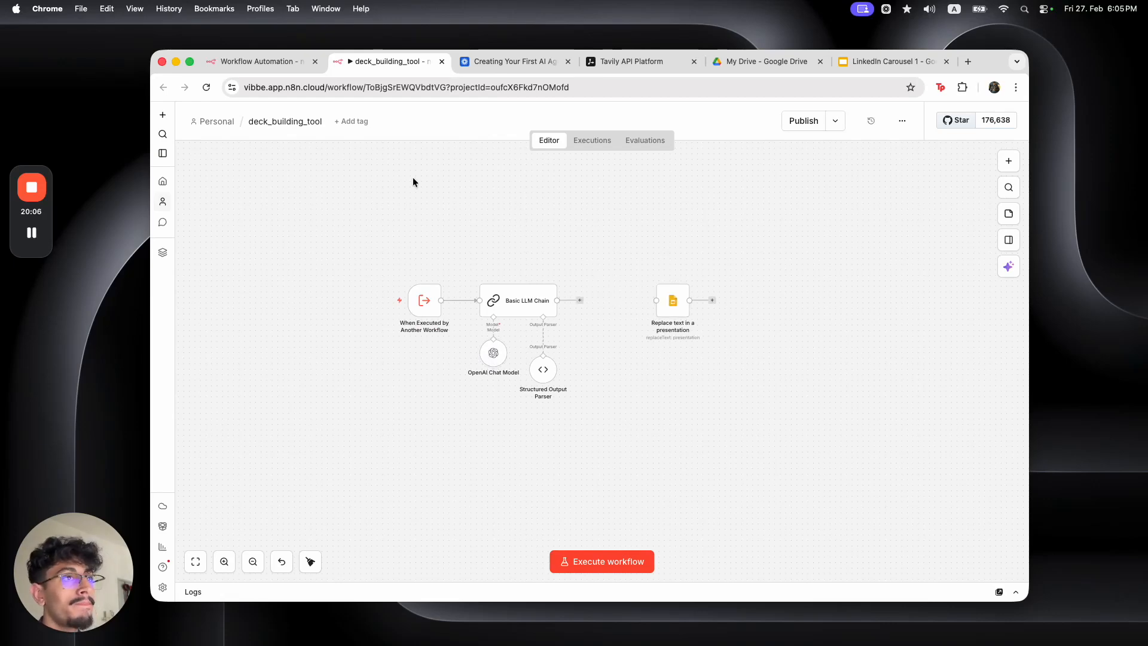
left_click(260, 70)
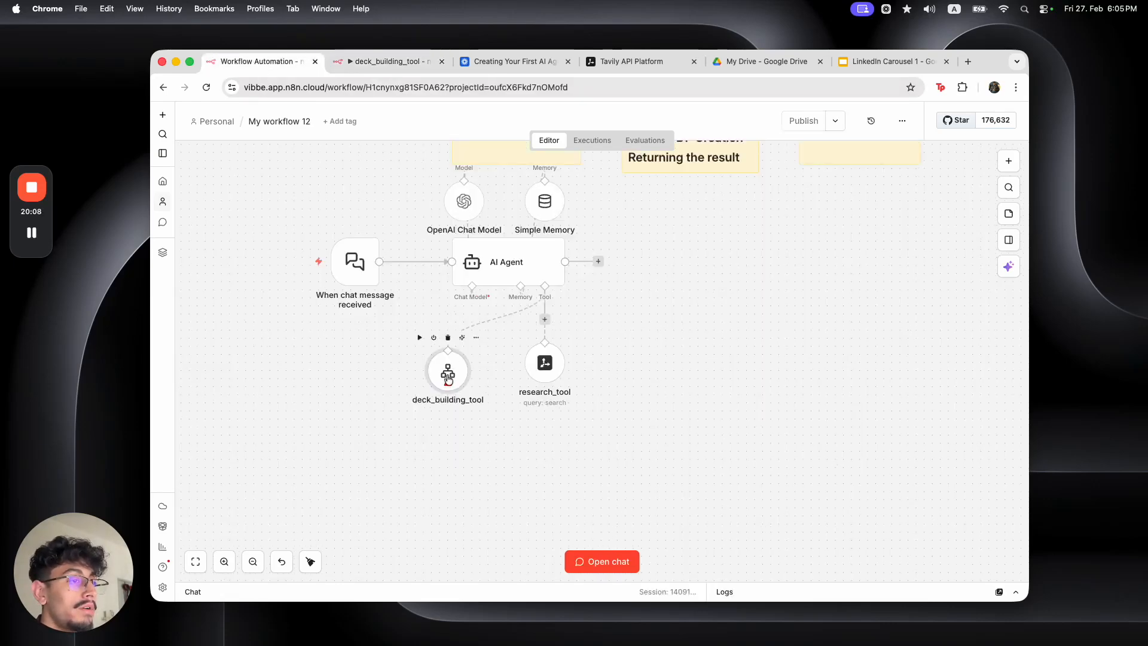
left_click(409, 62)
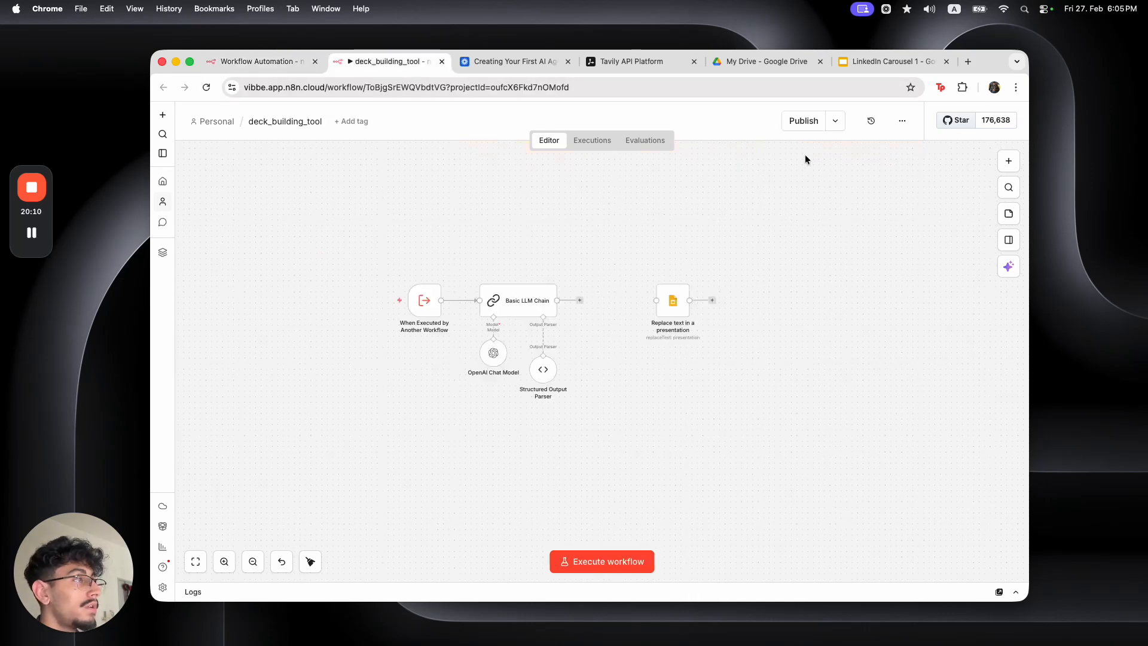
Publish the deck_building_tool workflow and dismiss the production checklist
left_click(808, 123)
left_click(652, 420)
left_click(801, 120)
left_click(702, 422)
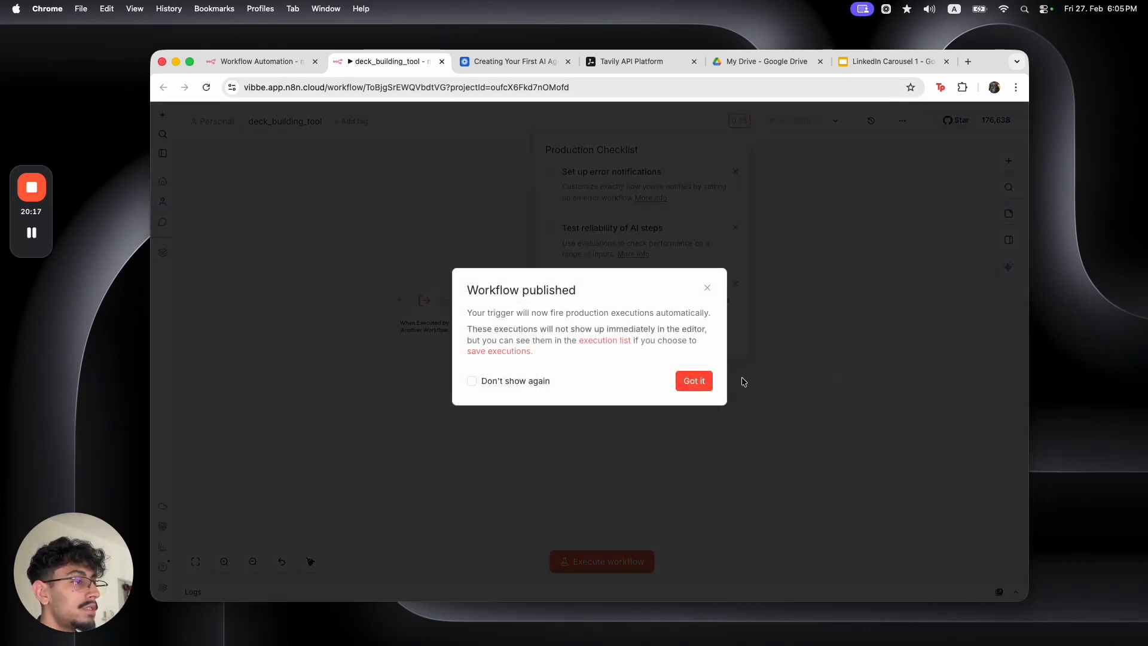
left_click(708, 382)
left_click(837, 261)
Point the agent's deck_building_tool node at the deck_building_tool workflow, with model-defined topic and content
left_click(266, 59)
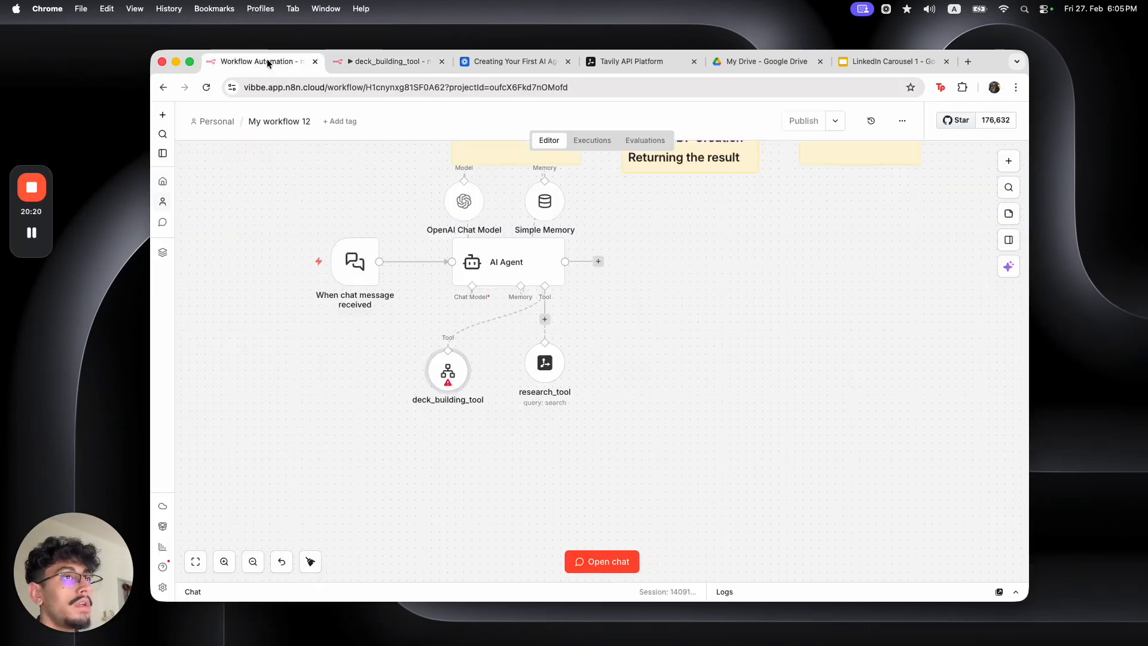
double_click(447, 372)
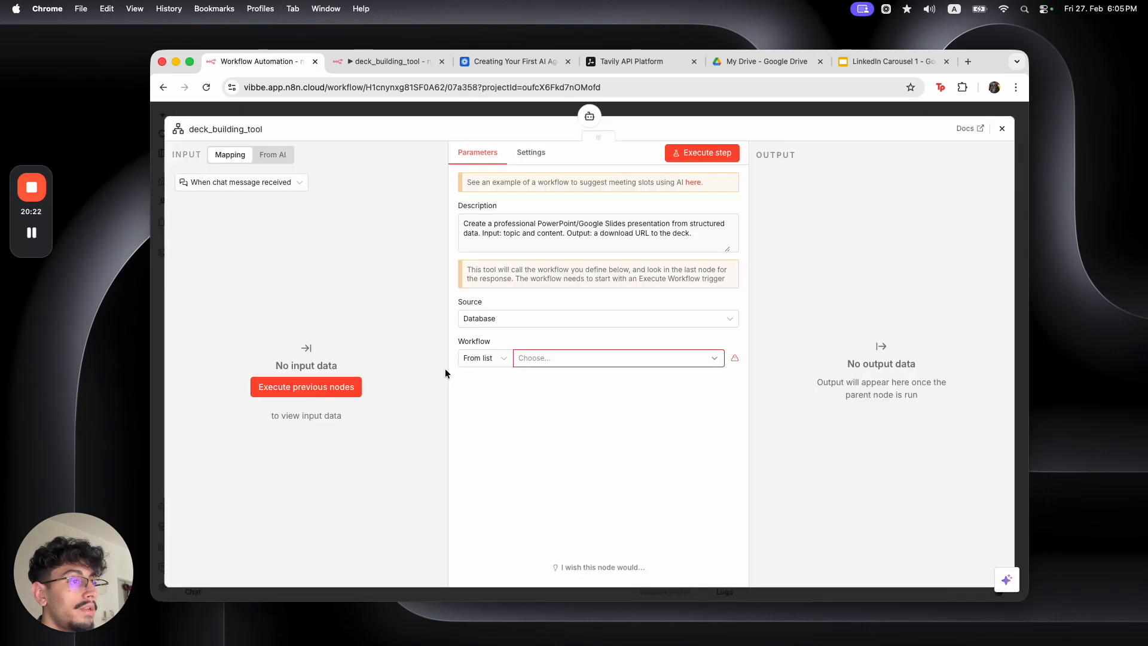
left_click(557, 359)
left_click(546, 421)
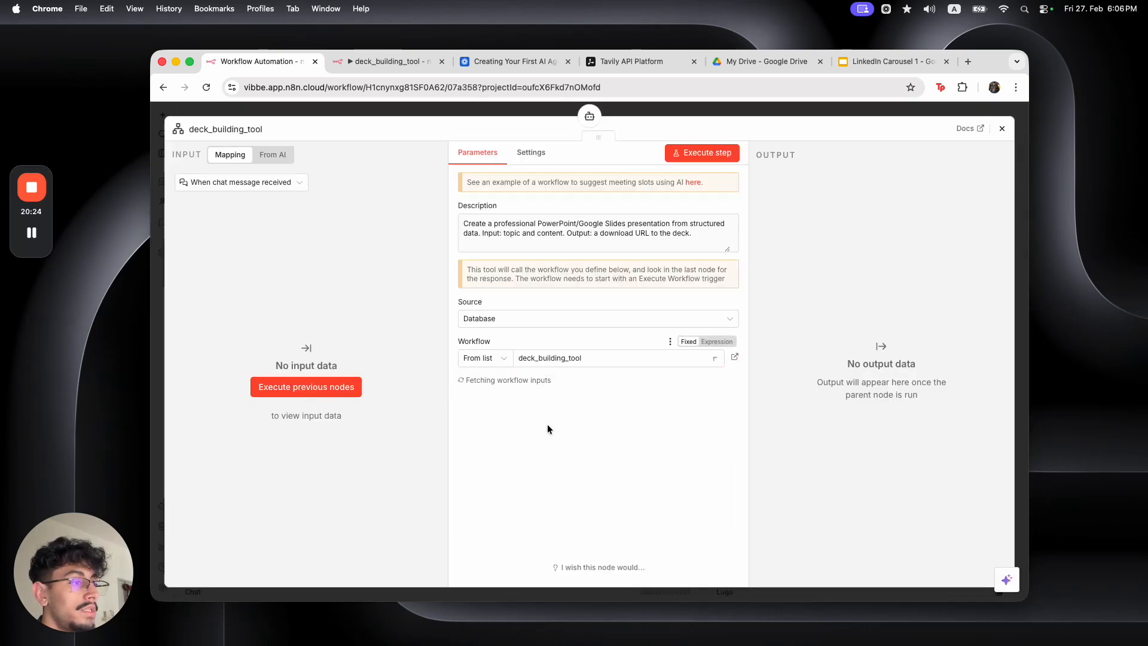
left_click(730, 420)
left_click(730, 475)
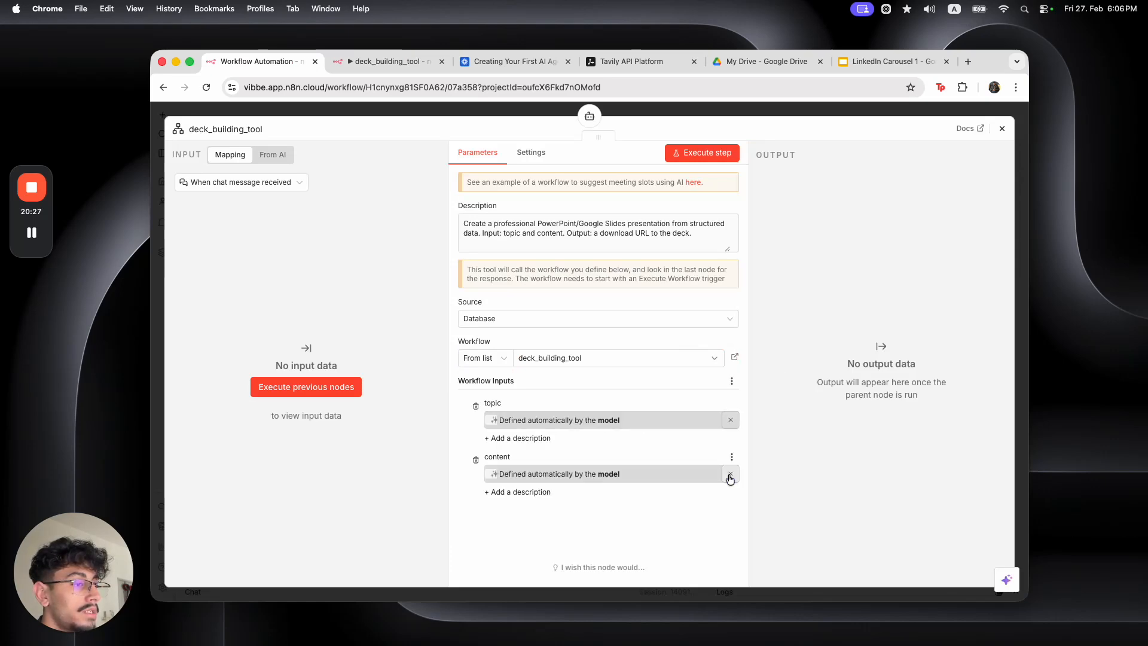
left_click(631, 113)
Recheck that the tool's description mentions topic and content
double_click(445, 390)
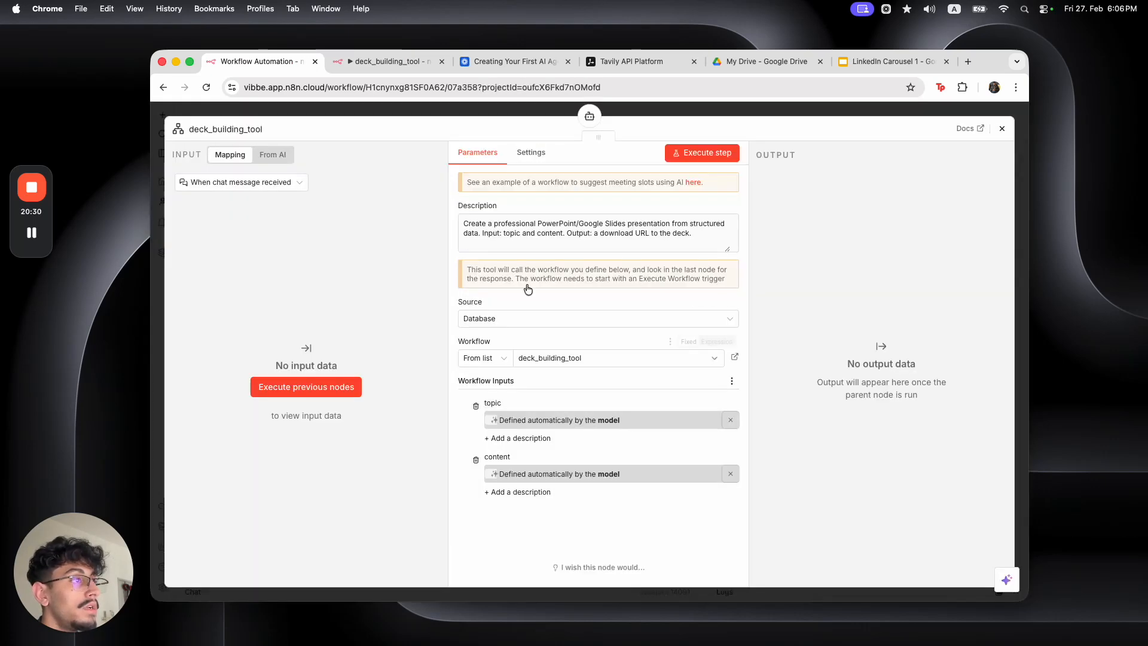
left_click_drag(505, 233, 562, 234)
left_click(497, 110)
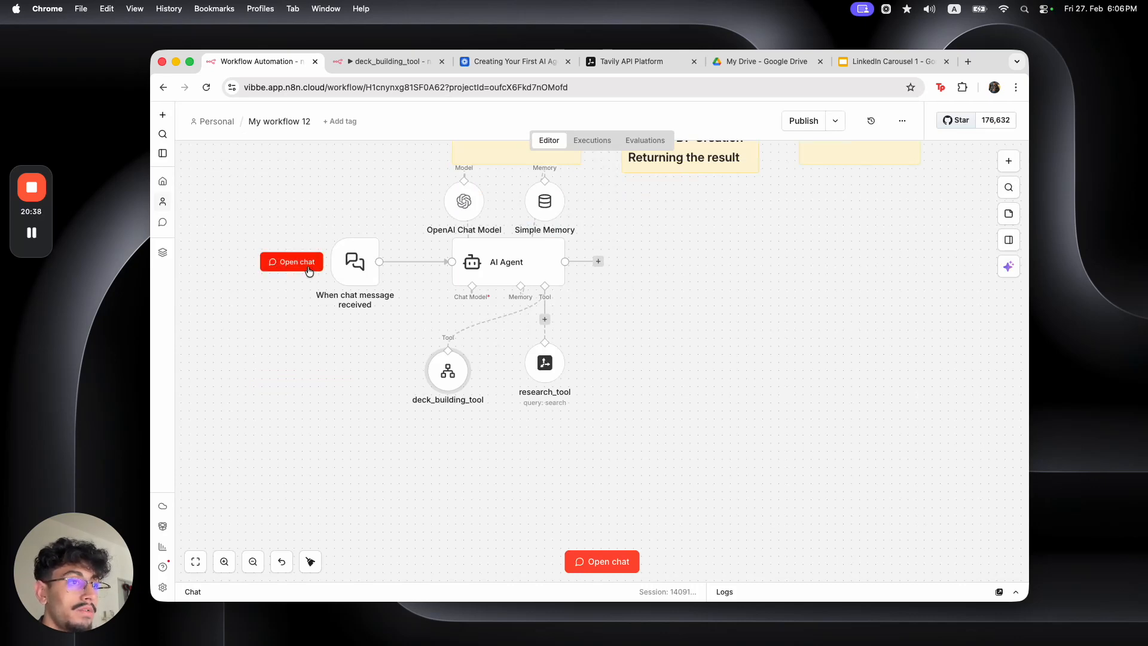
Ask the agent in chat for a slide deck on the latest AI tool advancement, Claude Code
left_click(306, 268)
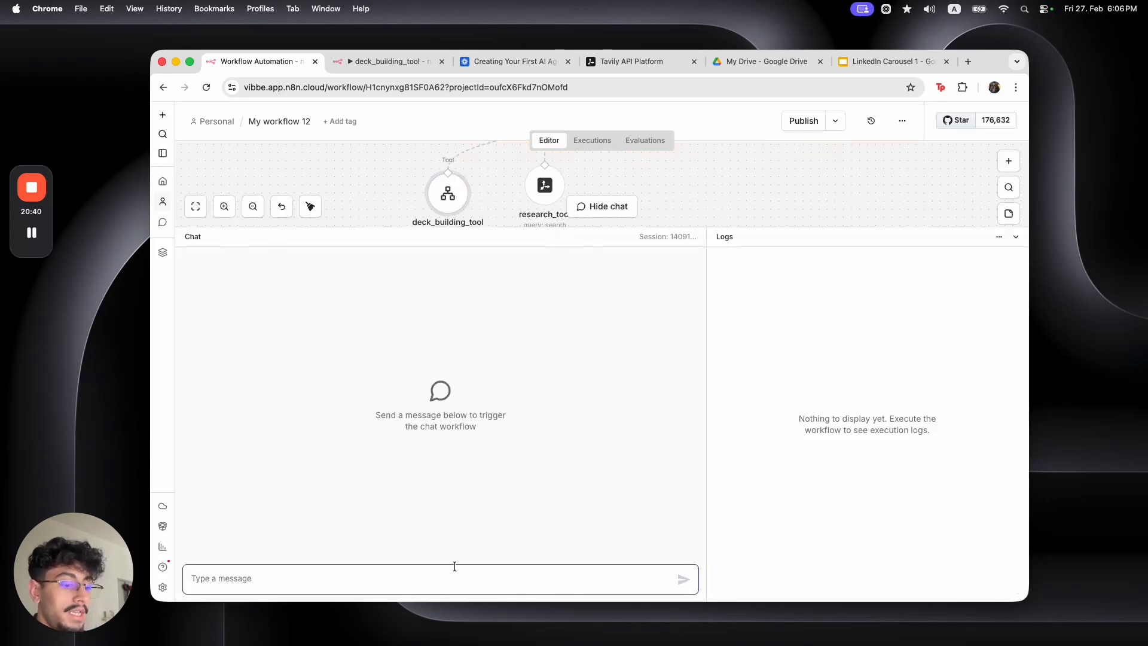
type("ple")
type("ase create a ")
type("slide eck")
type("eck base d")
key("BackSpace")
key("BackSpace")
type("d on the c")
key("BackSpace")
type("most curr")
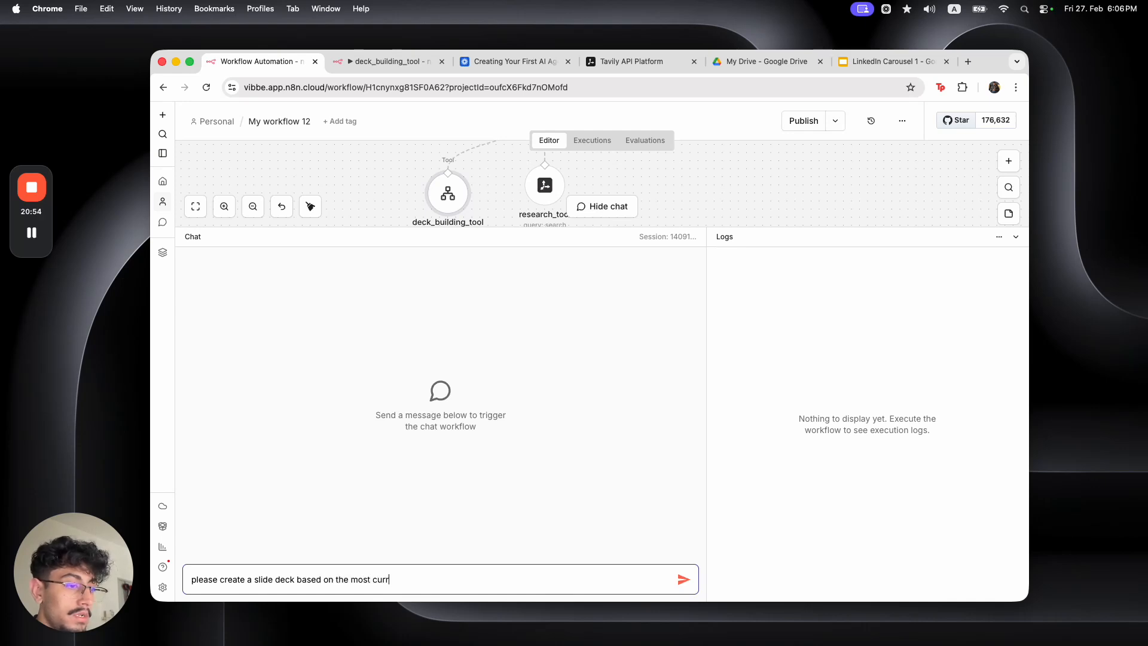
type("ent ai too;")
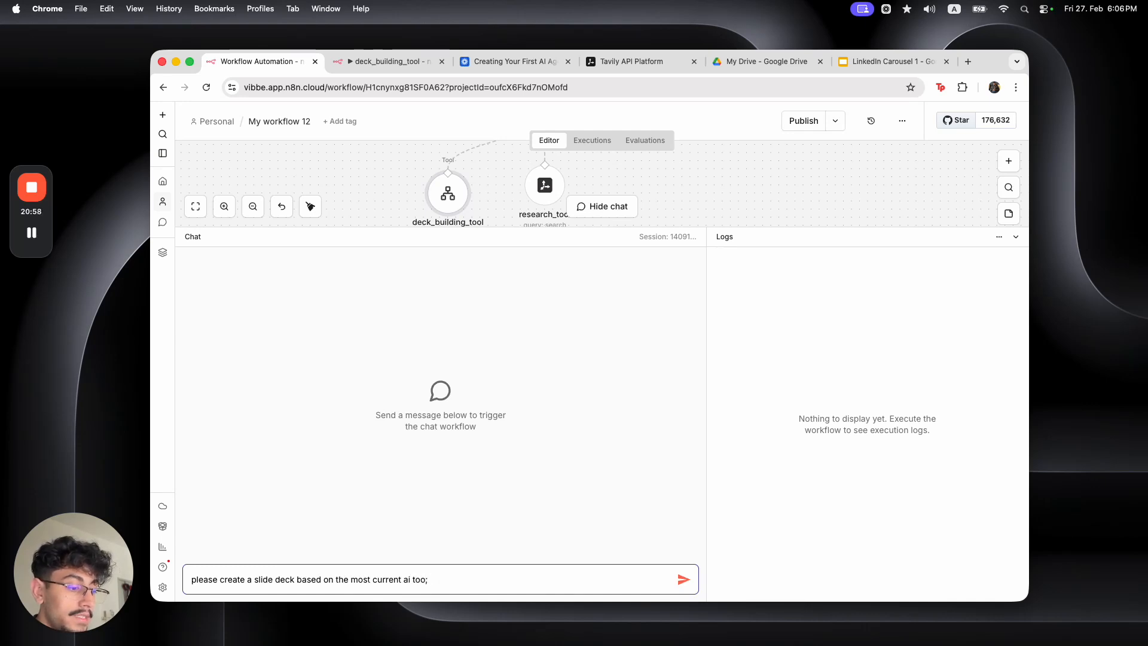
key("BackSpace")
type("l advancement cal")
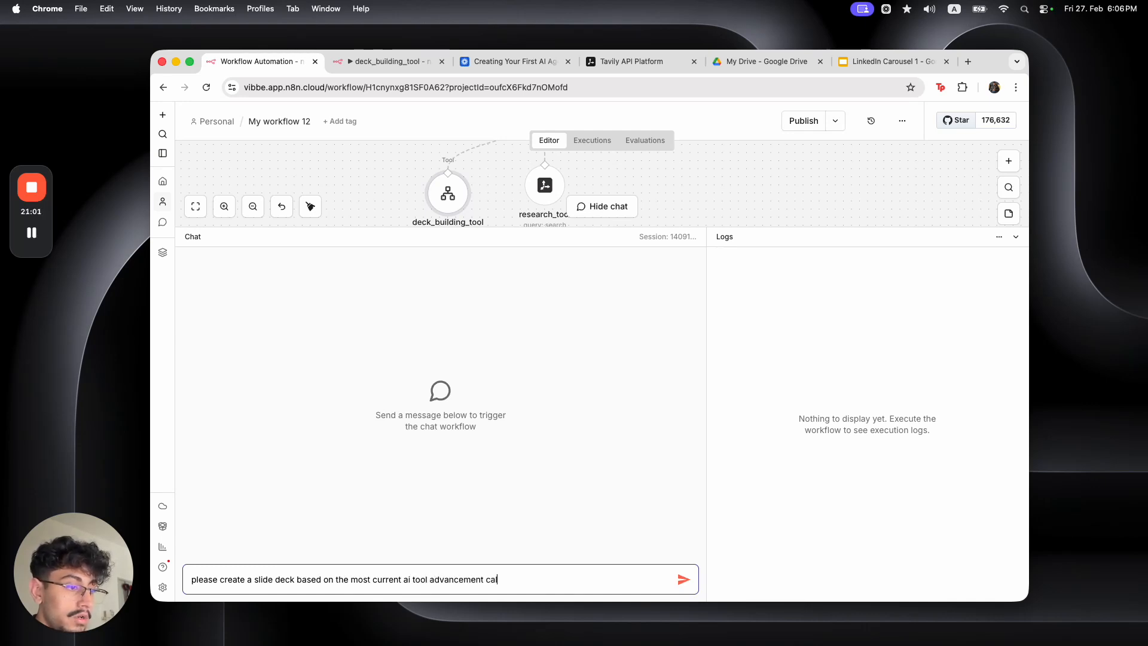
type("le dclau")
key("BackSpace")
key("BackSpace")
key("BackSpace")
key("BackSpace")
key("BackSpace")
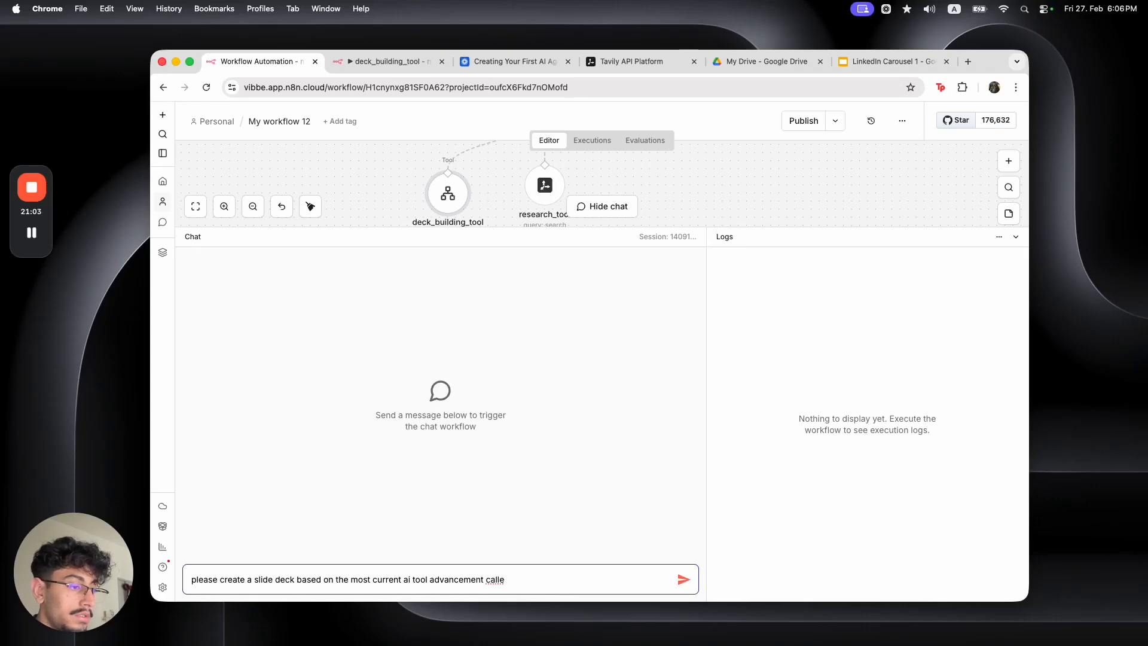
type("Claude Co")
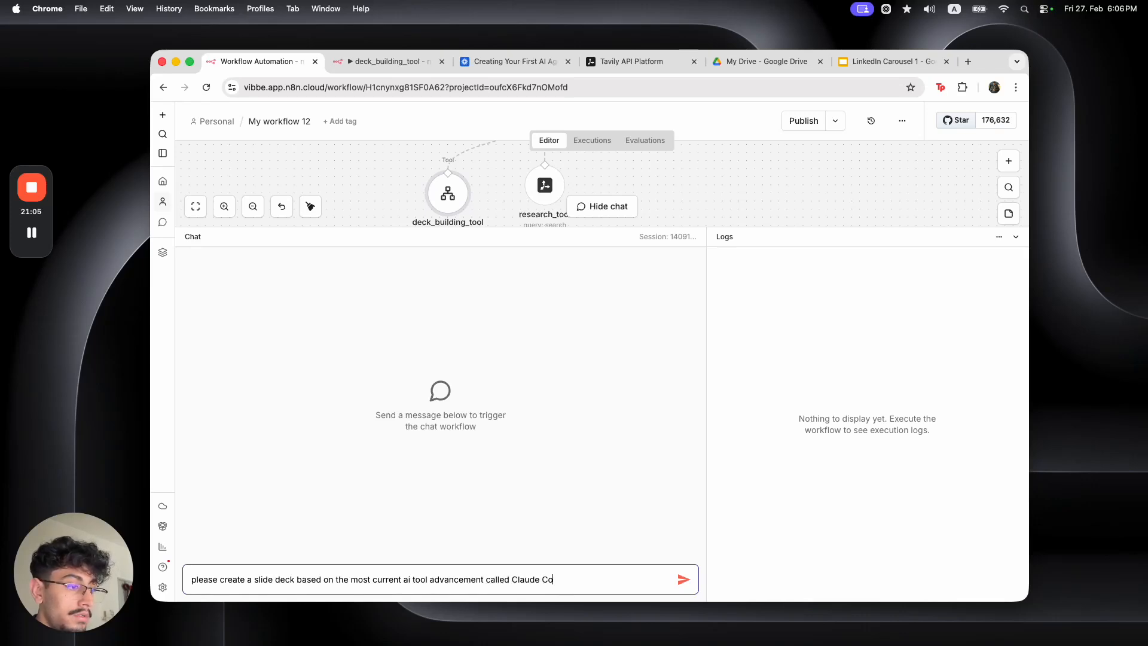
type("de")
key("Return")
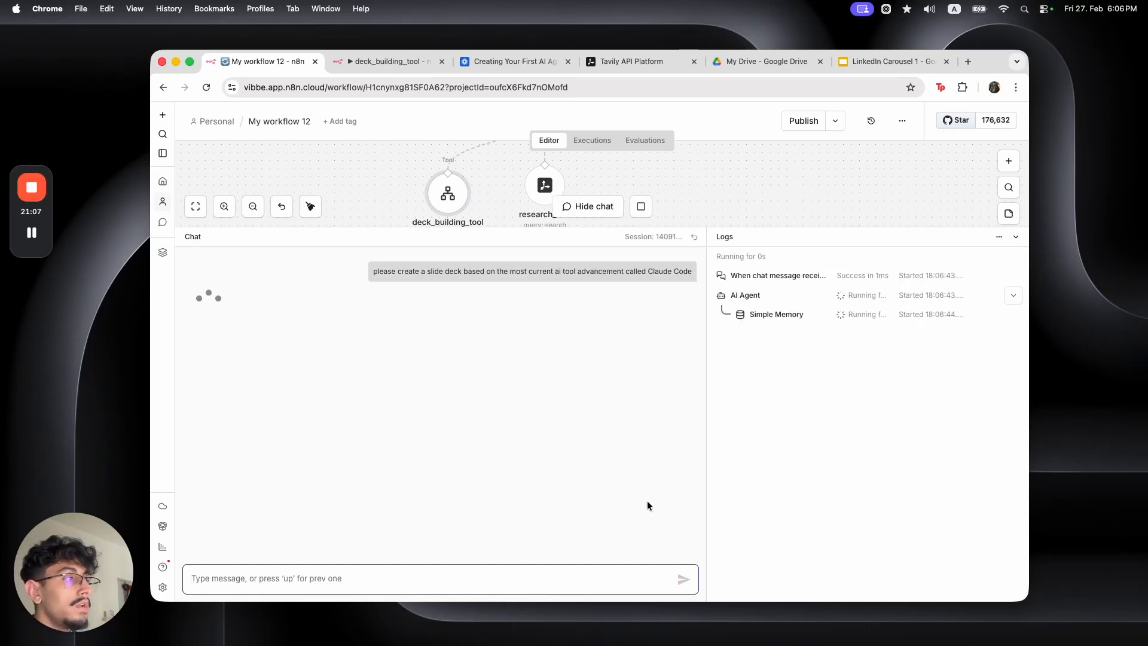
Inspect the research_tool node's returned results and URLs
left_click_drag(891, 228, 909, 471)
scroll(727, 385, "up", 2)
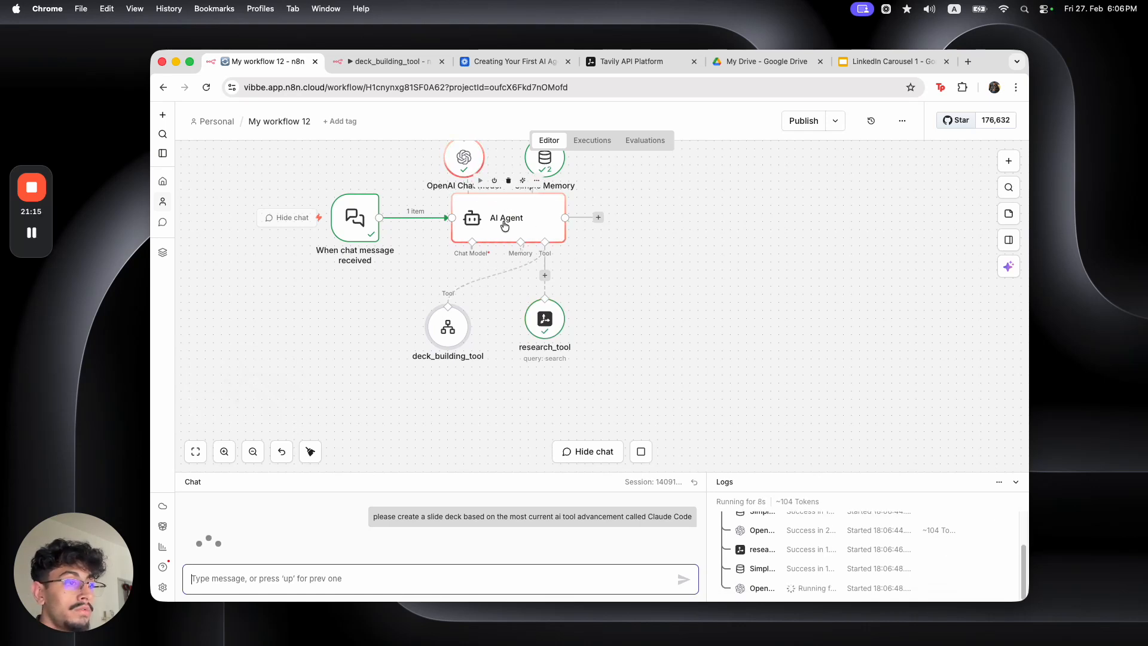
left_click(550, 329)
double_click(550, 329)
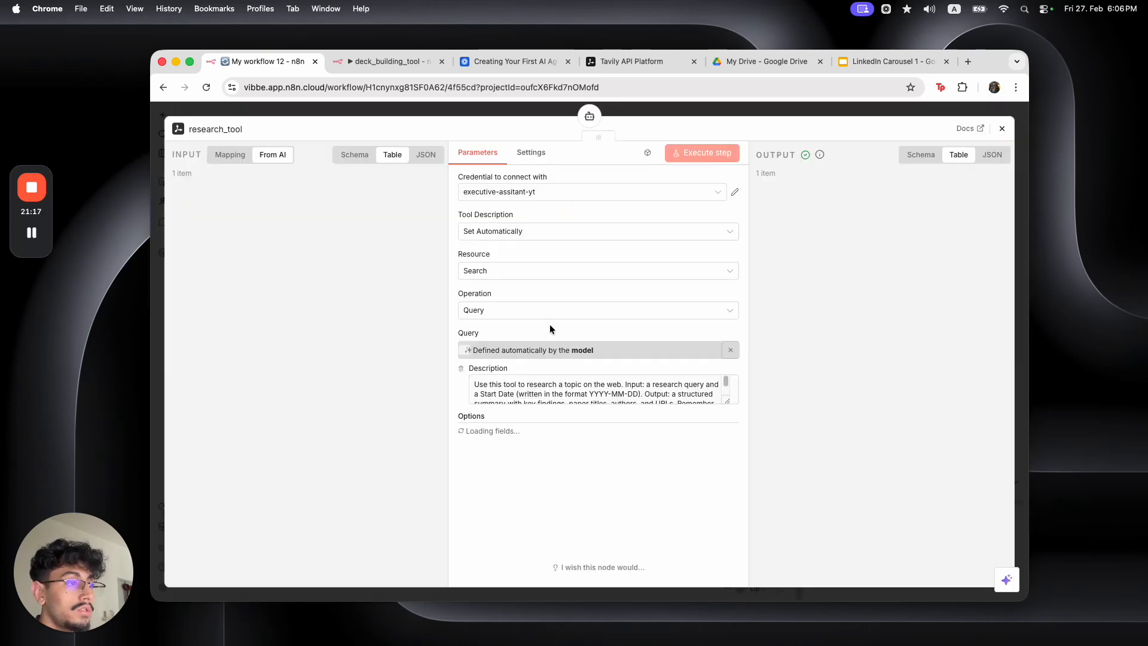
left_click_drag(789, 582, 893, 581)
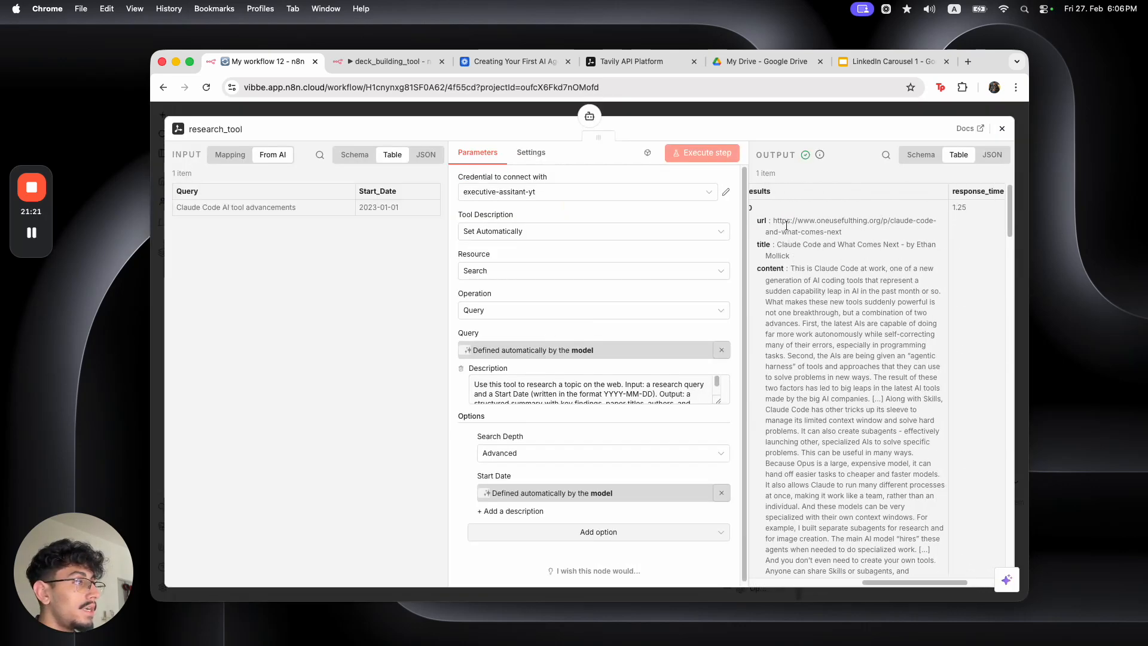
left_click_drag(773, 218, 804, 247)
left_click(807, 259)
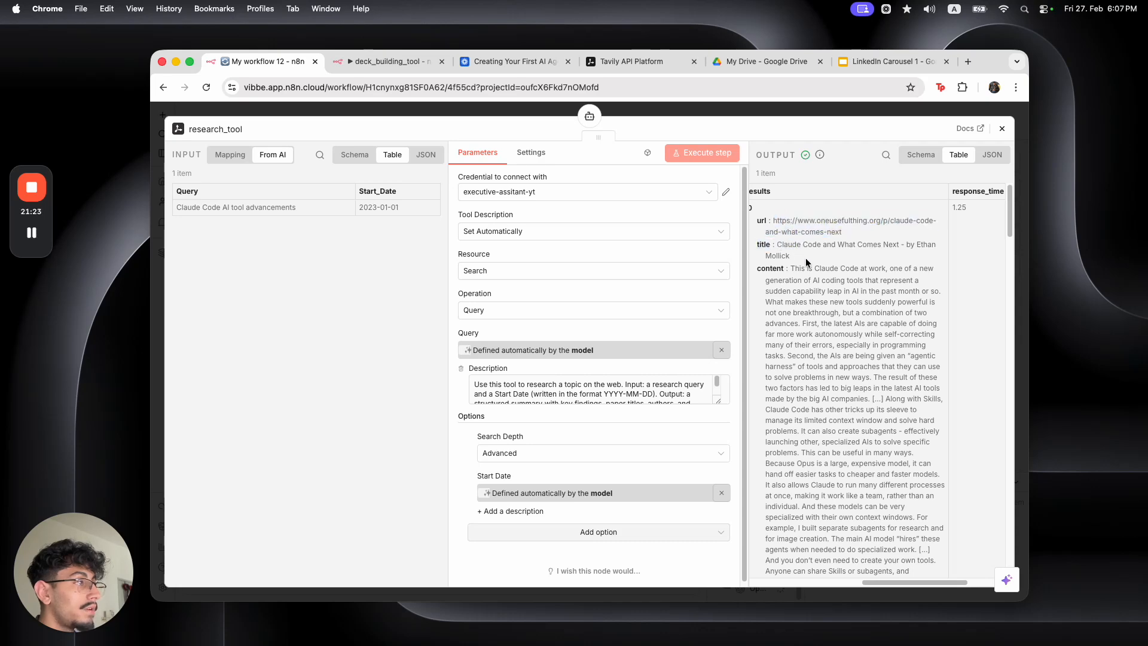
scroll(819, 239, "down", 10)
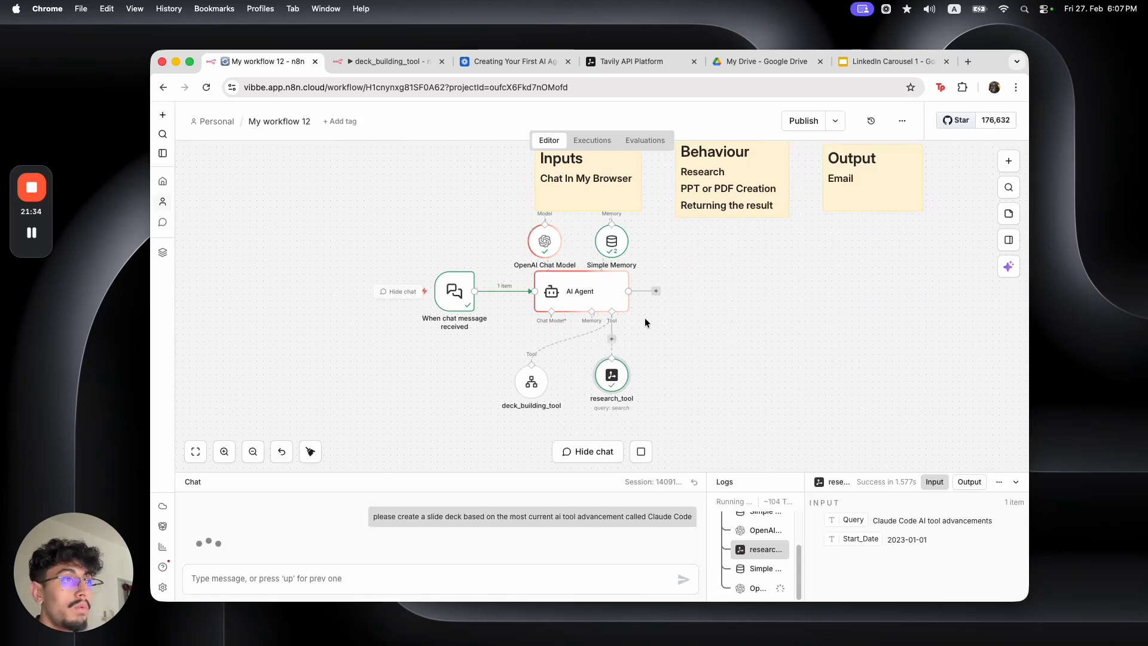
Open the deck_building_tool workflow's execution history
left_click_drag(567, 423, 472, 354)
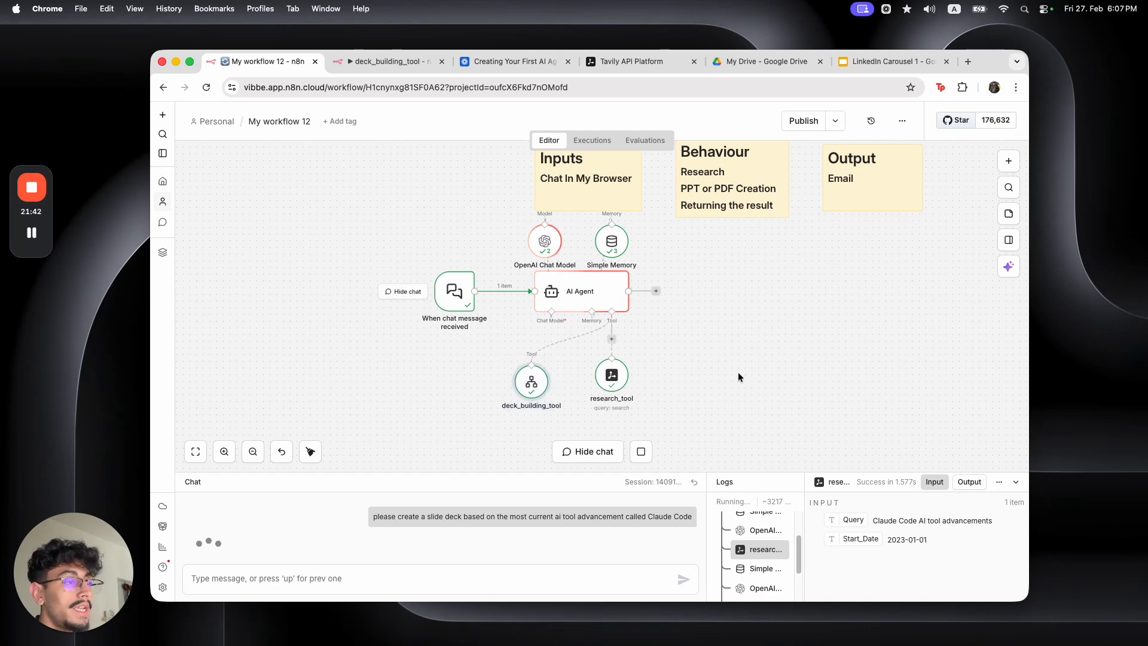
left_click(401, 61)
left_click(596, 142)
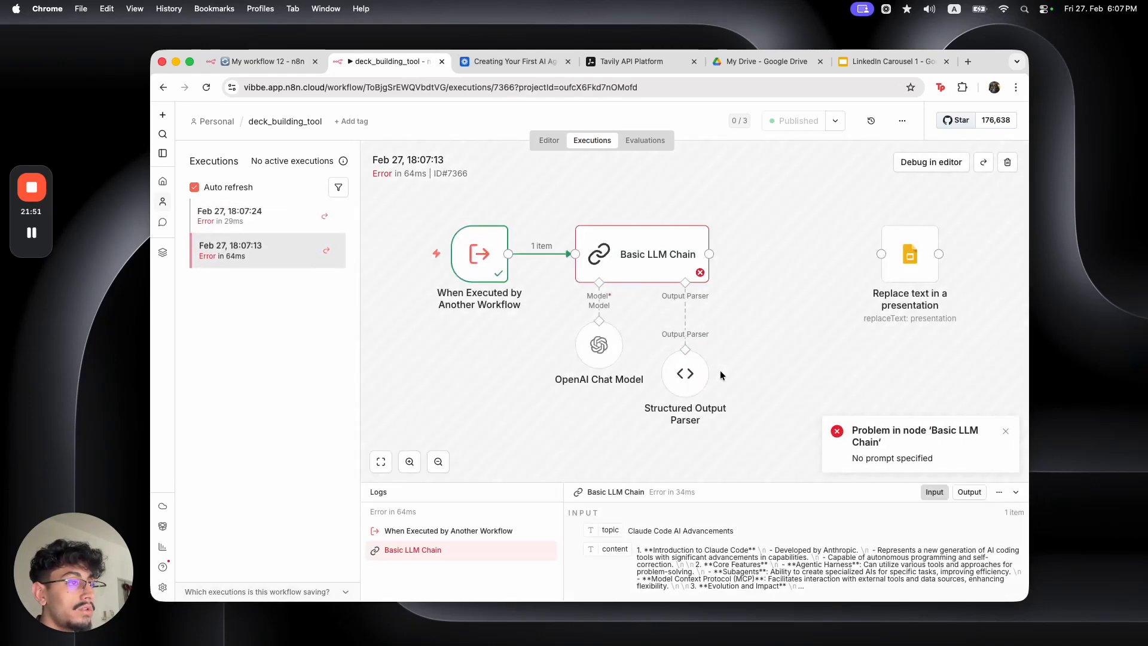
Compare the 18:07:24 and 18:07:13 executions, both failing with 'No prompt specified'
left_click(268, 61)
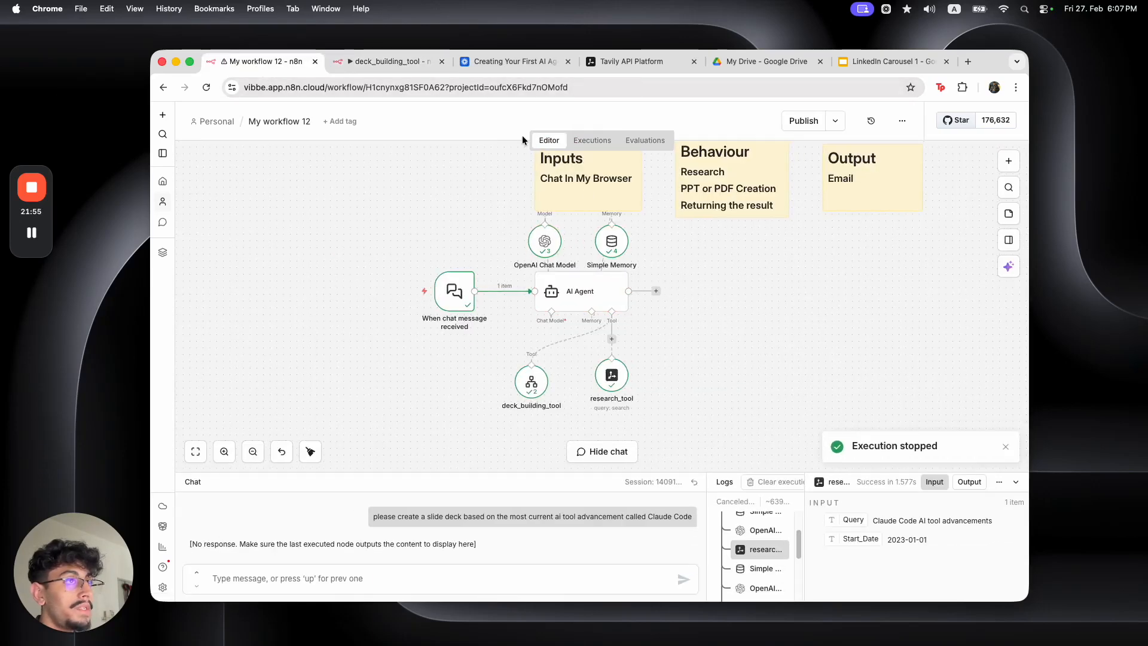
left_click(374, 63)
left_click(284, 219)
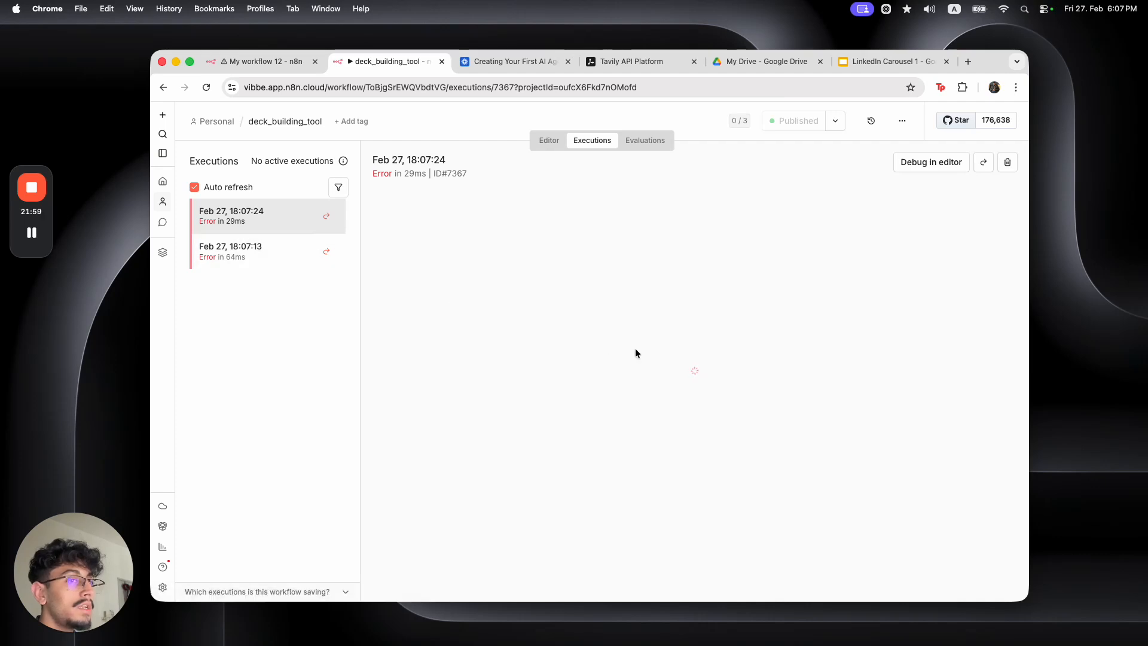
left_click_drag(751, 403, 559, 308)
left_click(796, 324)
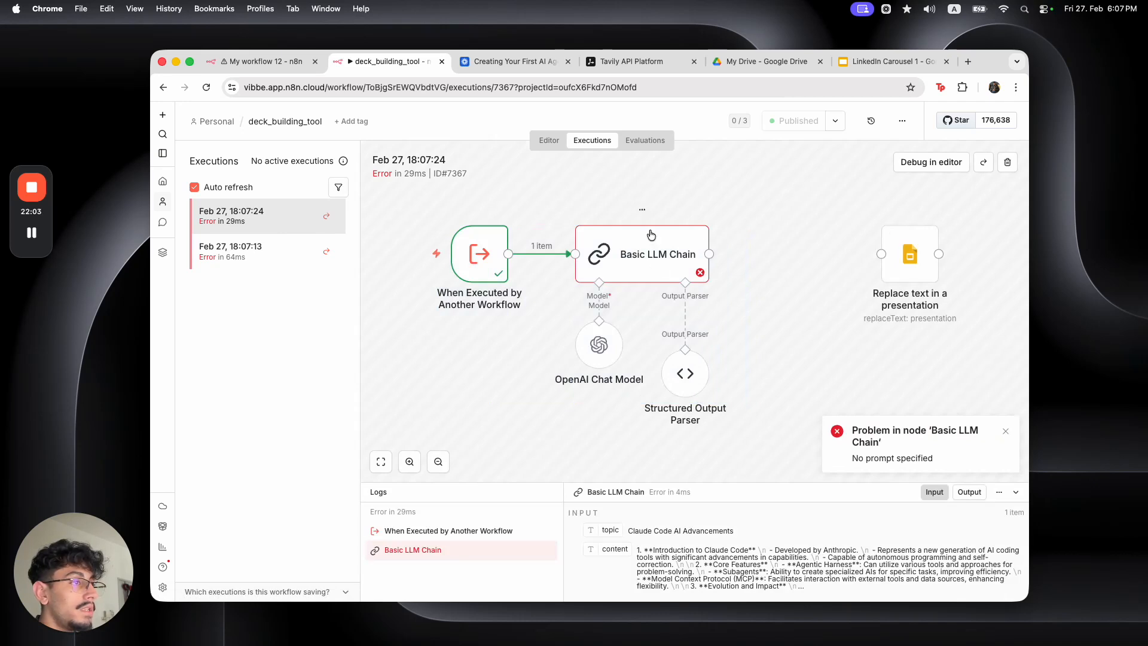
left_click(297, 248)
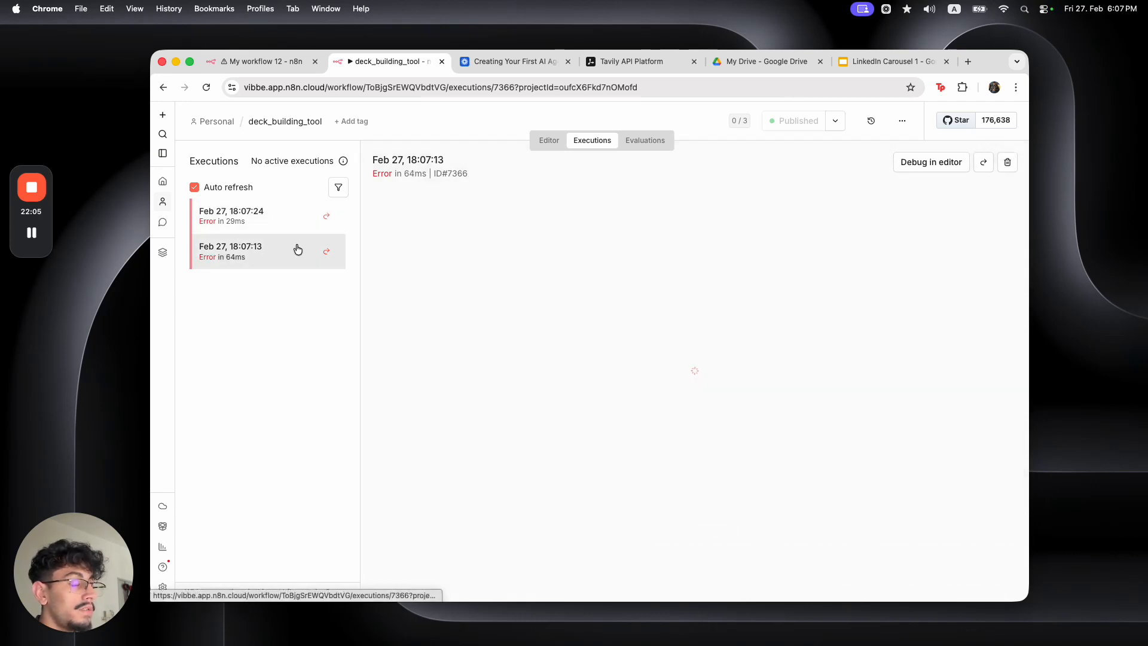
left_click_drag(852, 458, 920, 459)
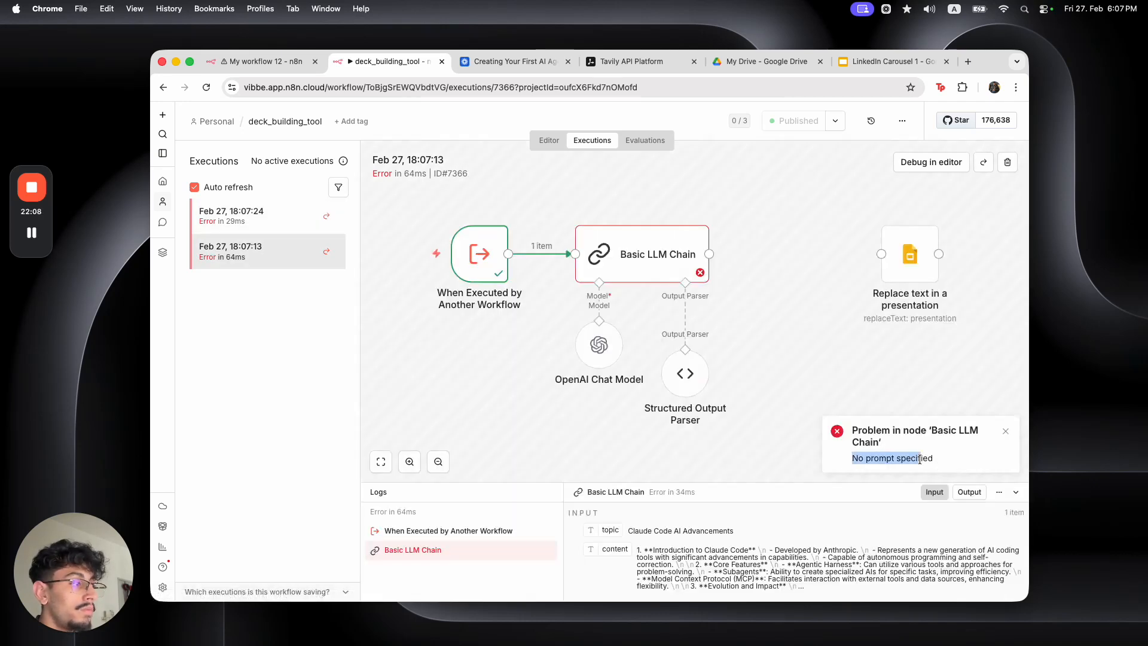
left_click(269, 212)
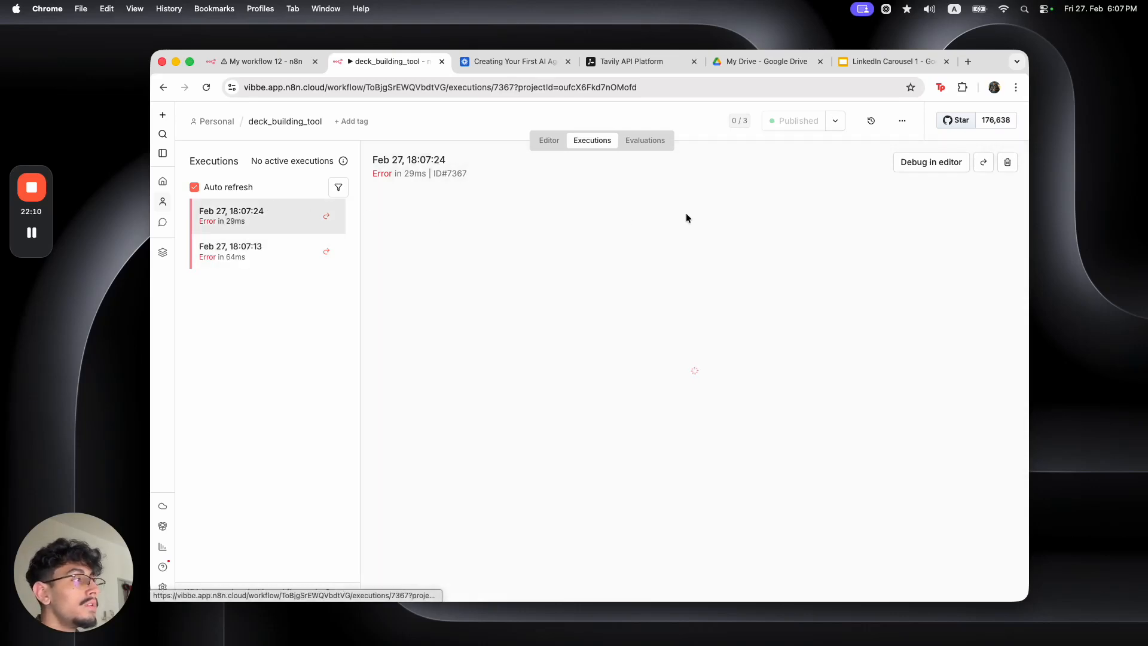
Glance over the agent workflow's nodes, then return to the deck_building_tool executions
left_click(239, 63)
left_click_drag(329, 184, 694, 400)
left_click(812, 425)
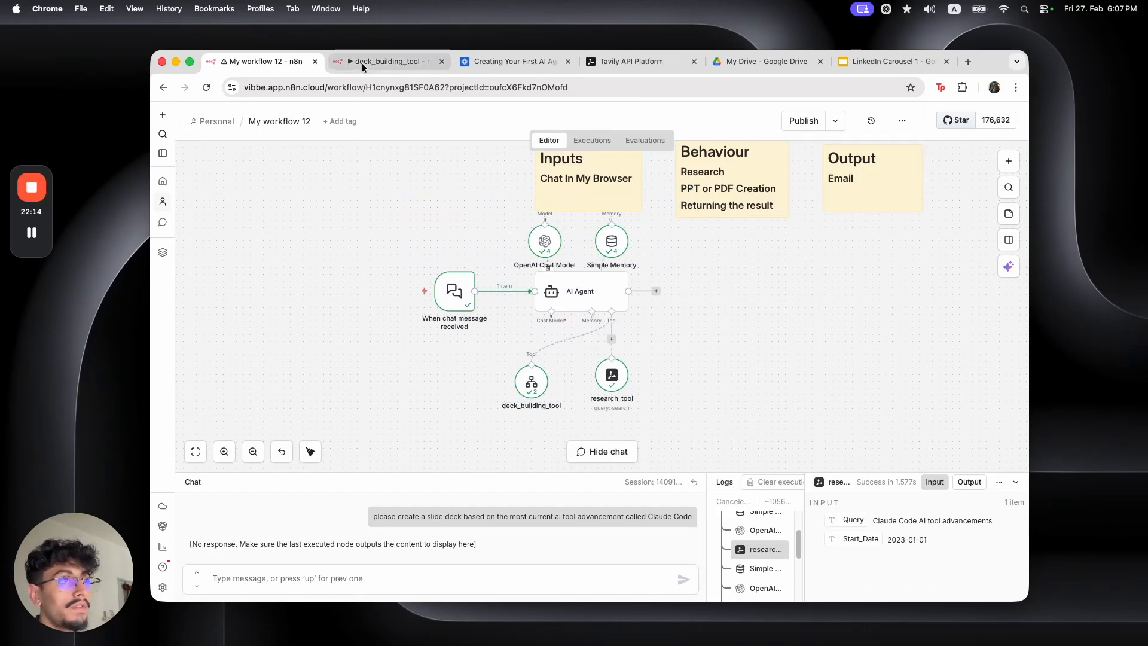
left_click(383, 61)
Load the failed run, put the topic and content fields into the chain's user message, and rerun
left_click(928, 163)
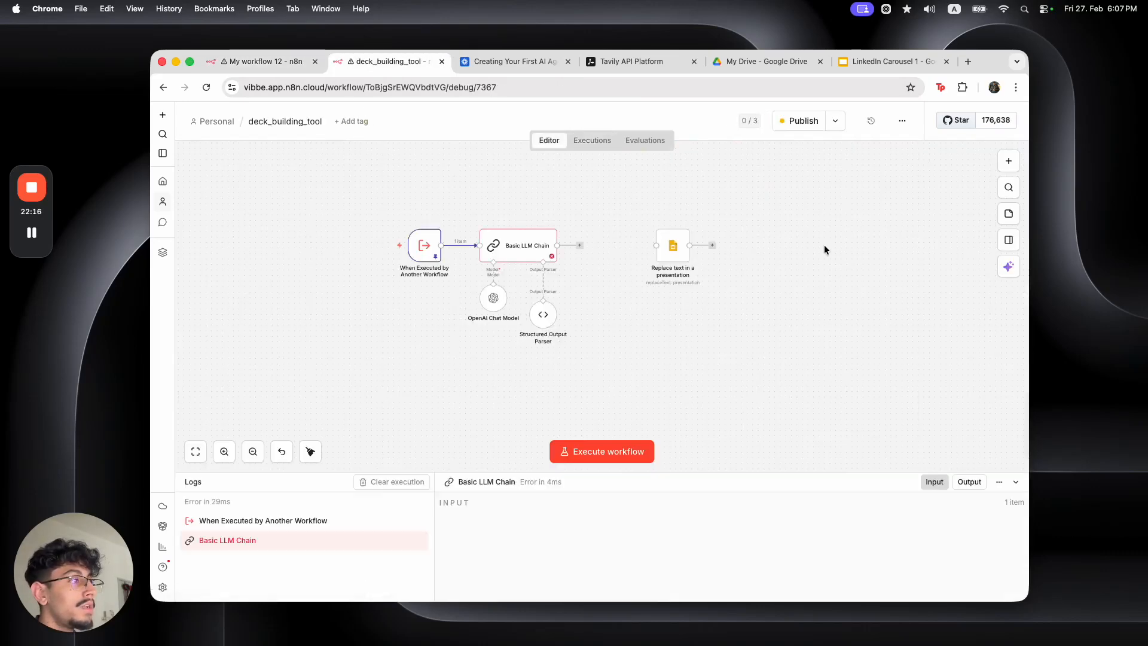
double_click(531, 254)
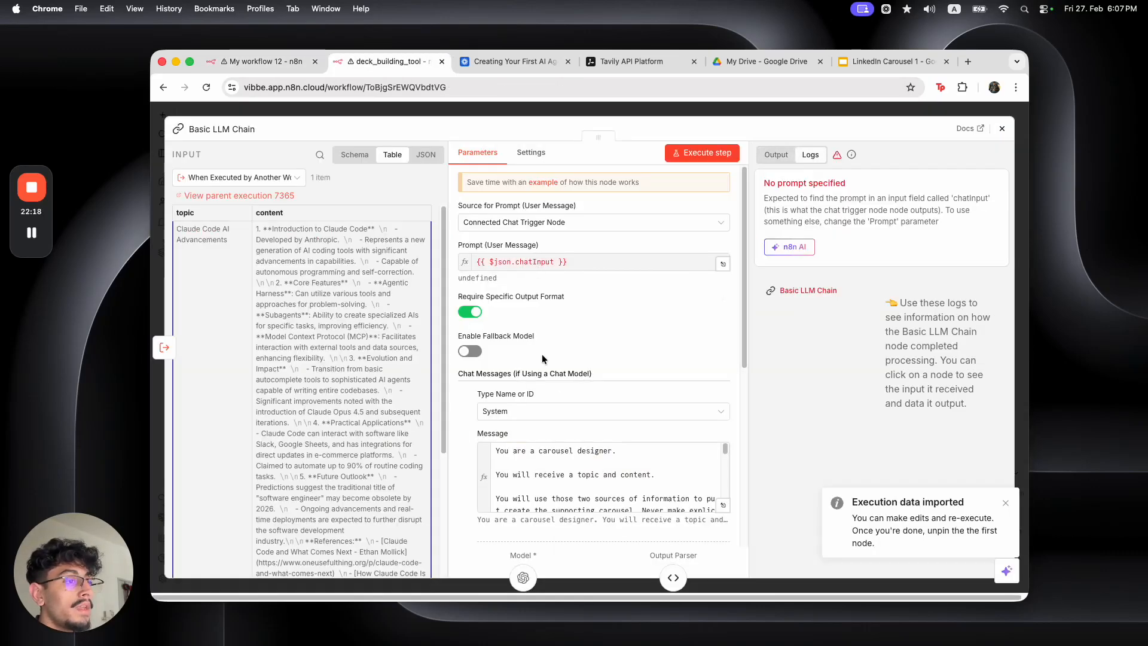
scroll(529, 311, "down", 6)
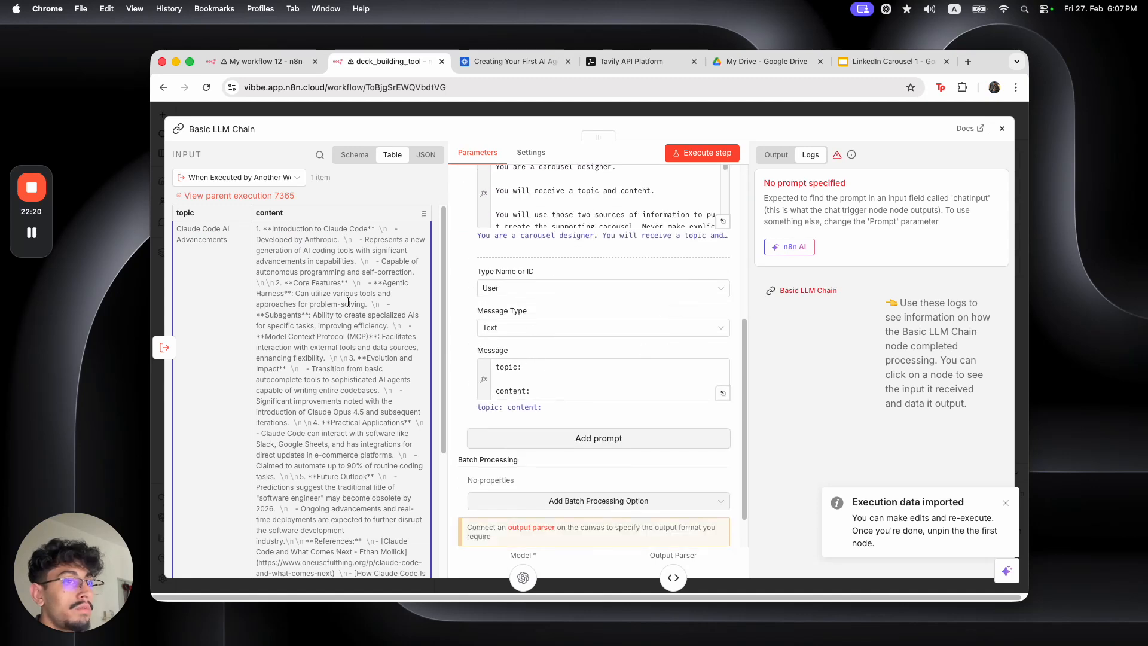
left_click_drag(197, 214, 534, 378)
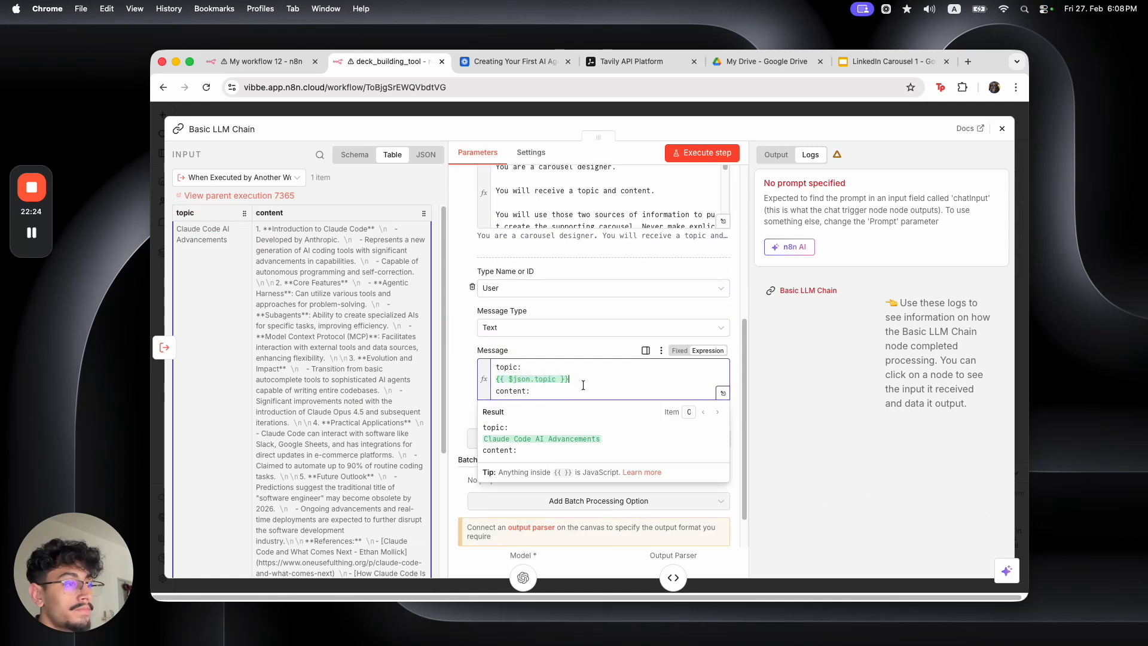
key("Return")
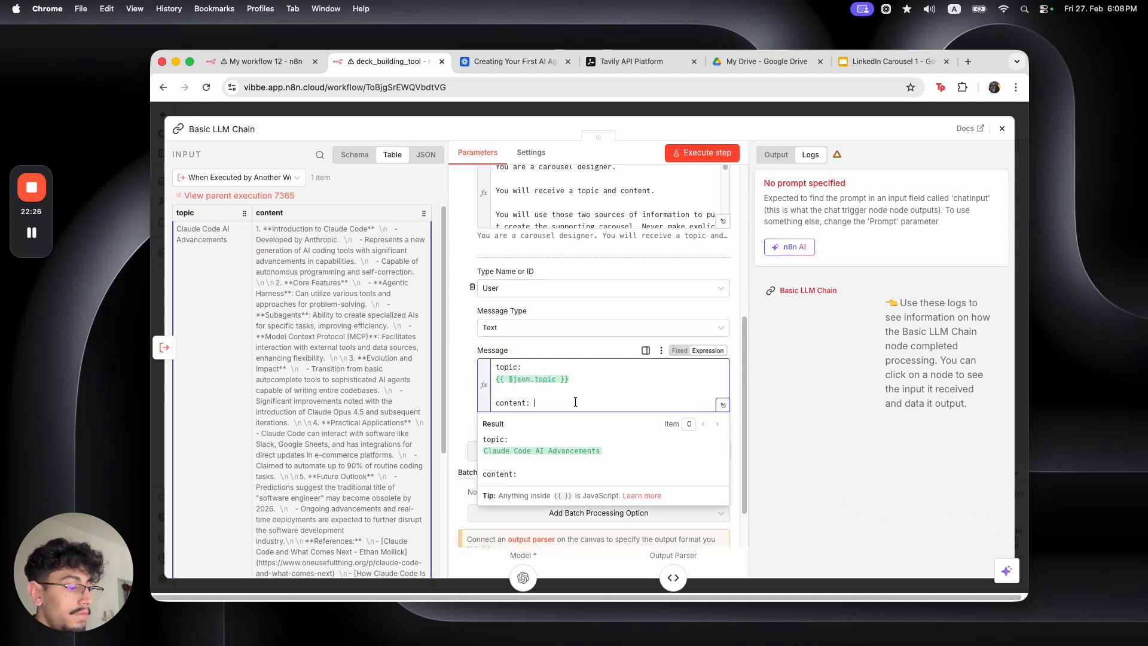
type("content:")
key("Return")
left_click_drag(269, 213, 521, 418)
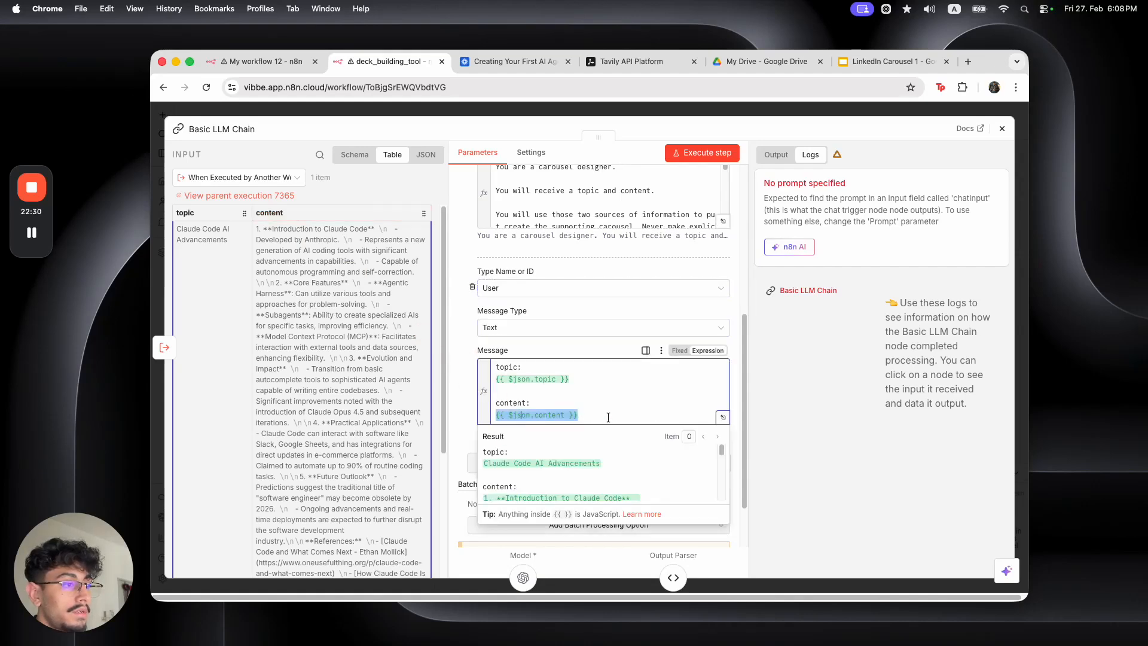
key("Escape")
left_click(499, 220)
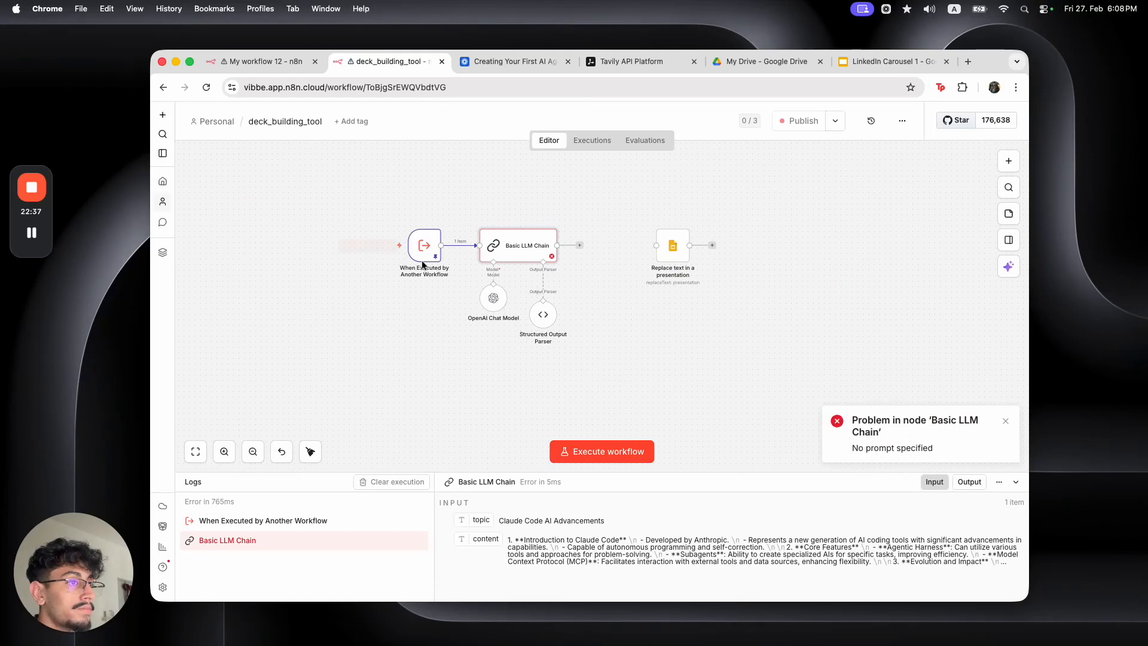
left_click(372, 245)
Set Source for Prompt to Define below, cutting the topic/content text and deleting the User message
double_click(515, 253)
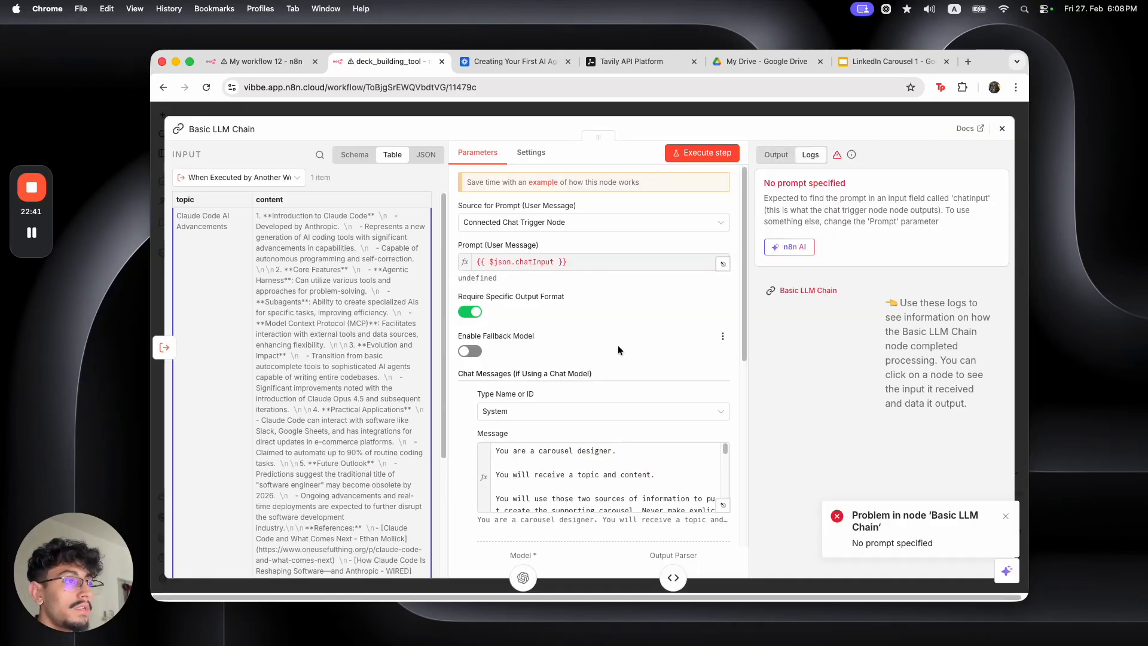
left_click(577, 264)
left_click(571, 221)
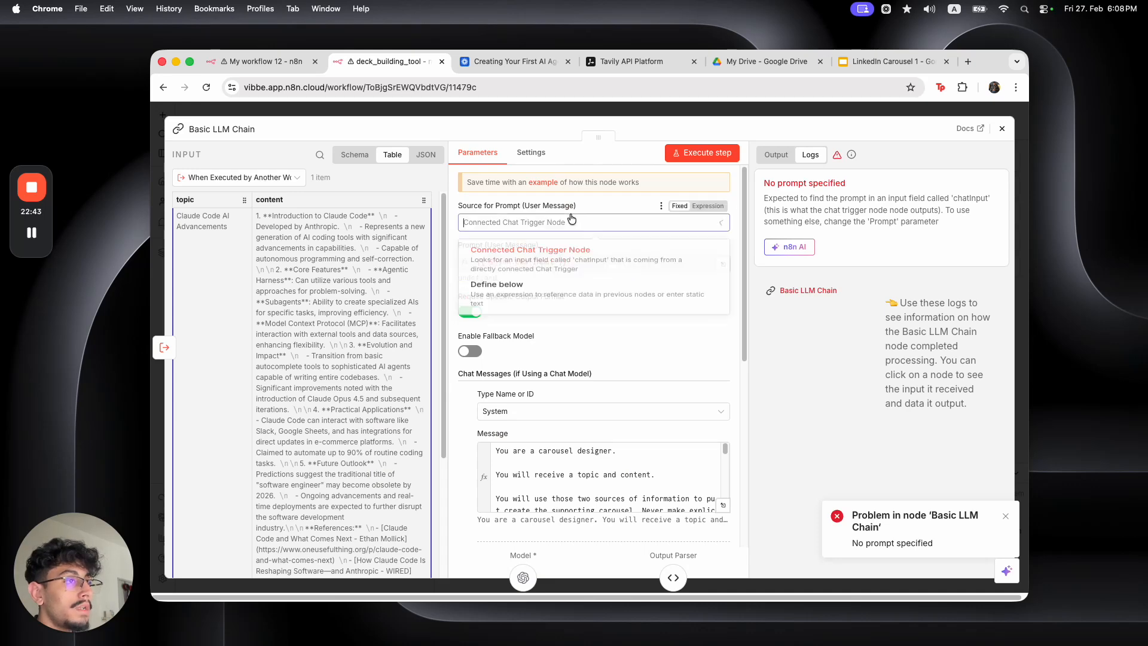
left_click(547, 271)
scroll(558, 283, "down", 3)
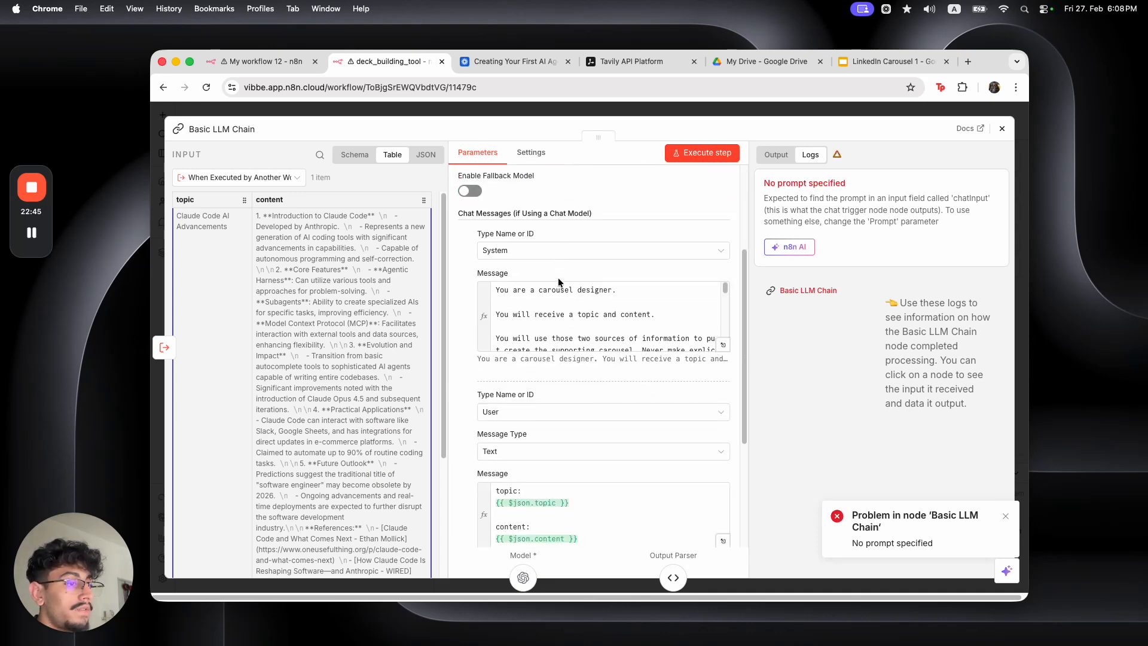
scroll(580, 335, "down", 5)
left_click(622, 333)
key("cmd+a")
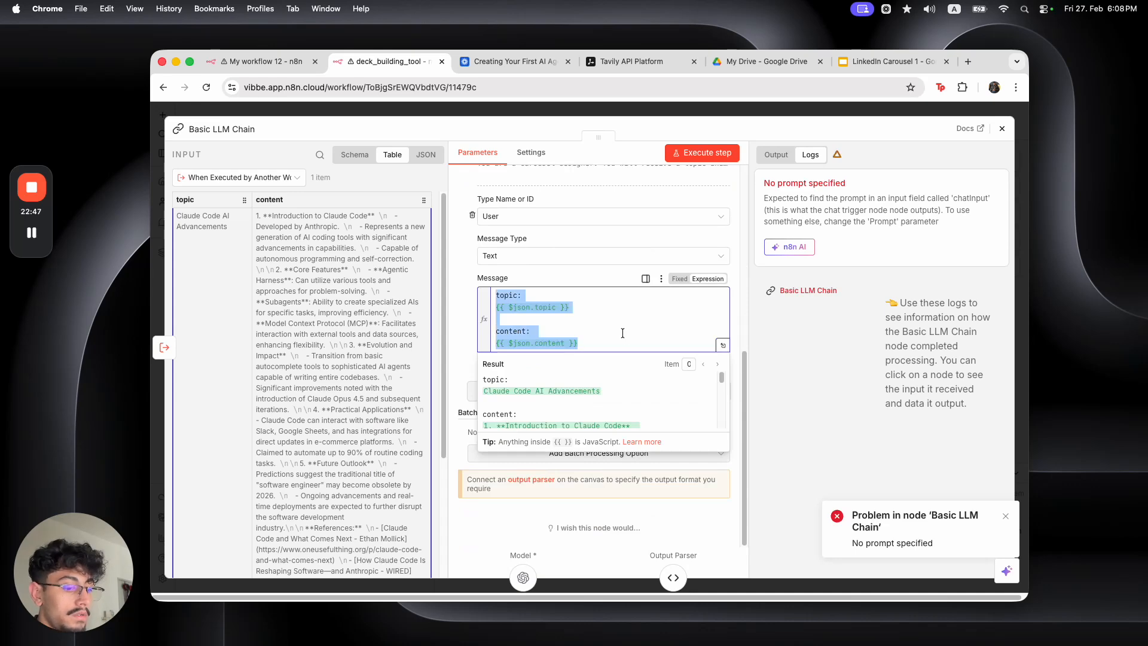
key("super+x")
left_click(472, 339)
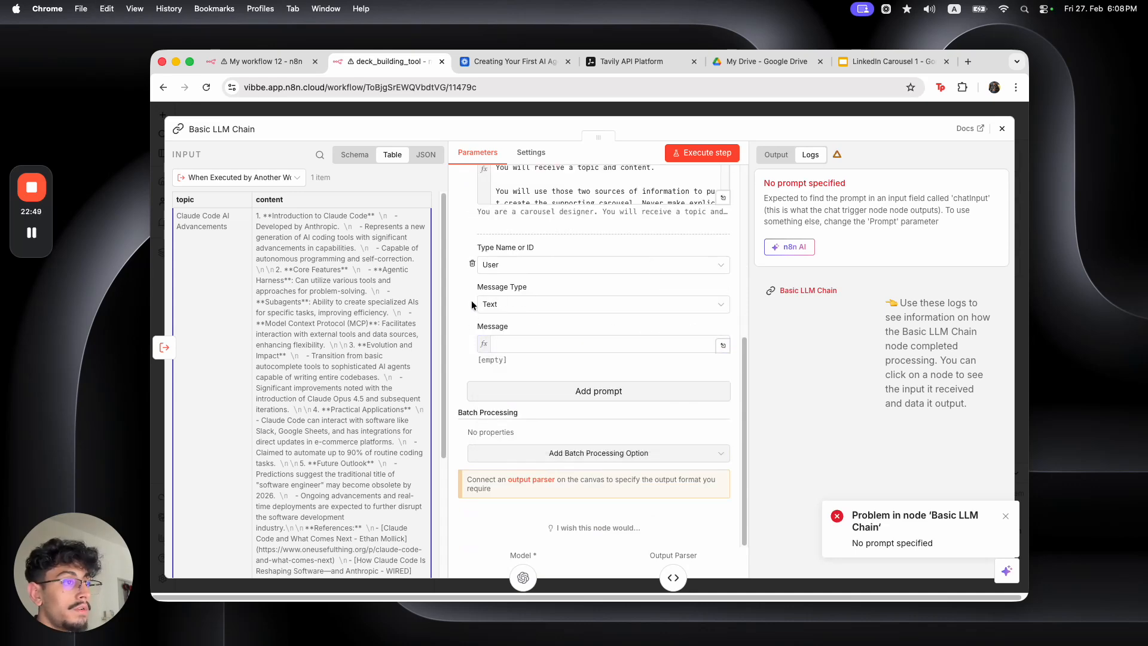
left_click(472, 263)
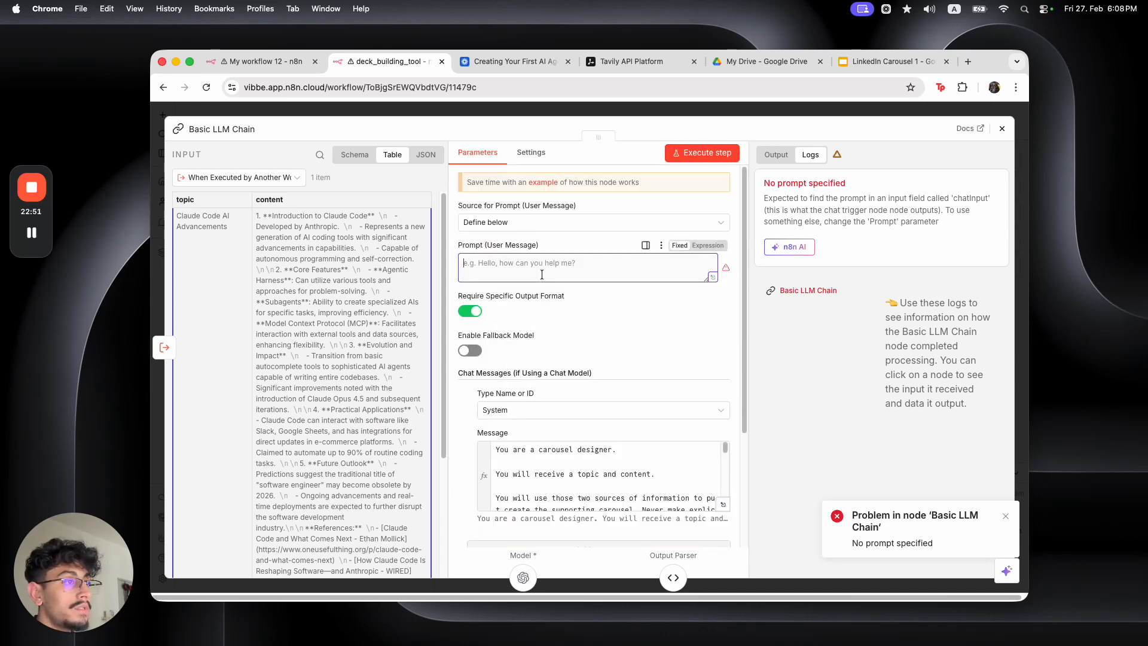
Paste the topic and content expression into the Prompt field and run the workflow again
left_click(696, 251)
left_click(717, 270)
key("super+v")
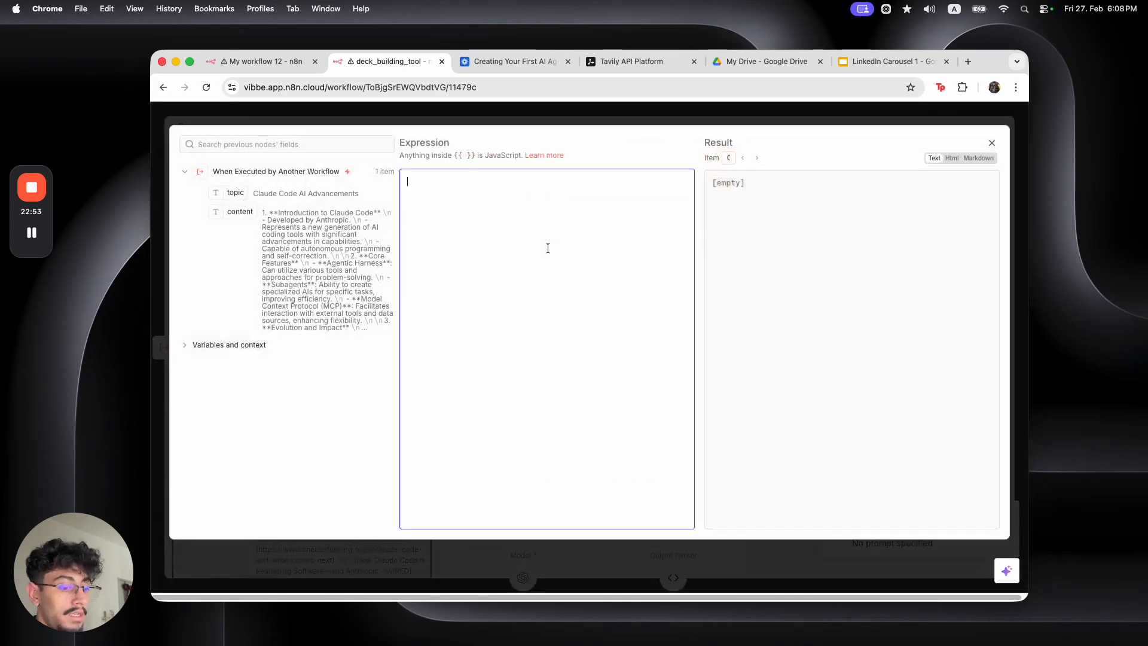
left_click(526, 109)
left_click(530, 113)
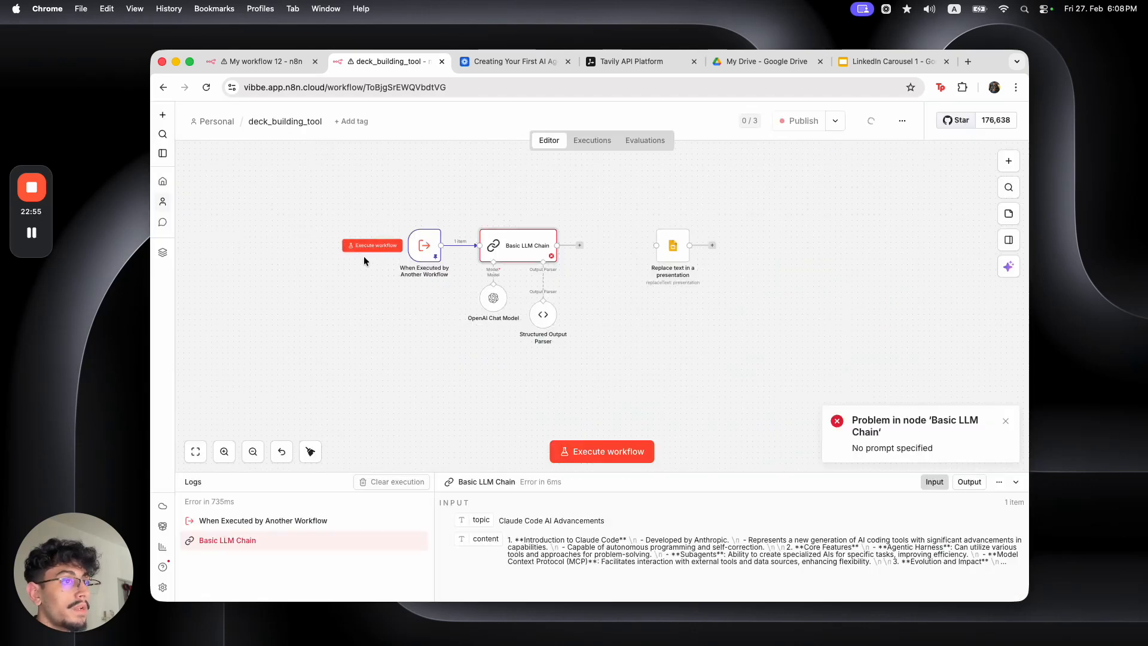
left_click(362, 246)
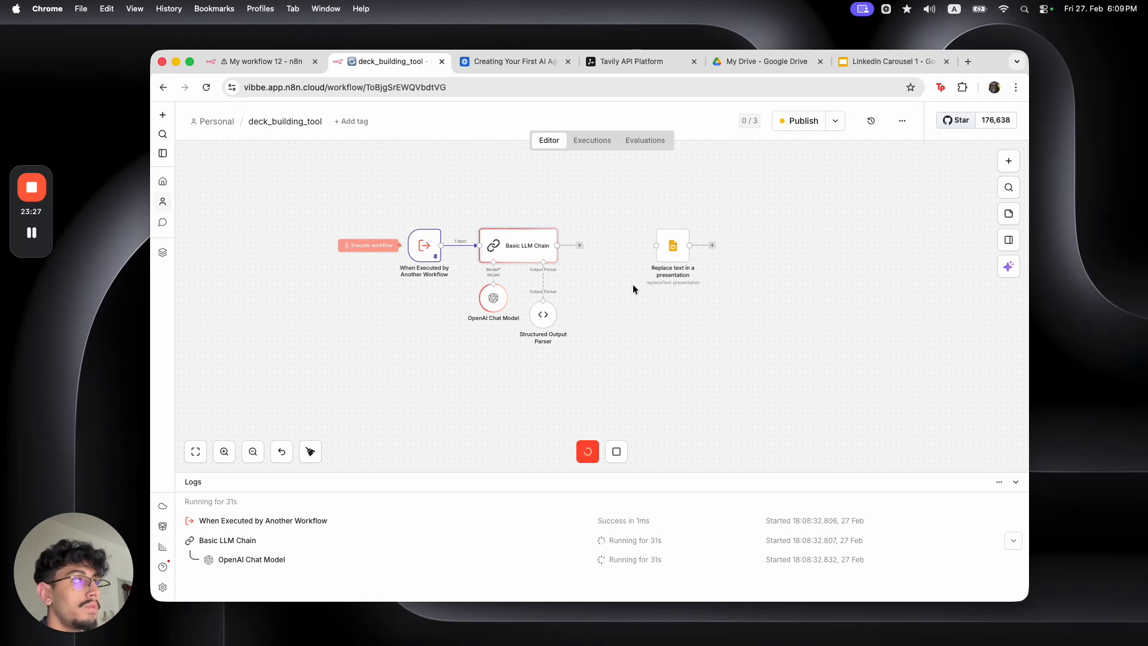
Let the Basic LLM Chain run, then switch to the LinkedIn Carousel 1 presentation
left_click(862, 62)
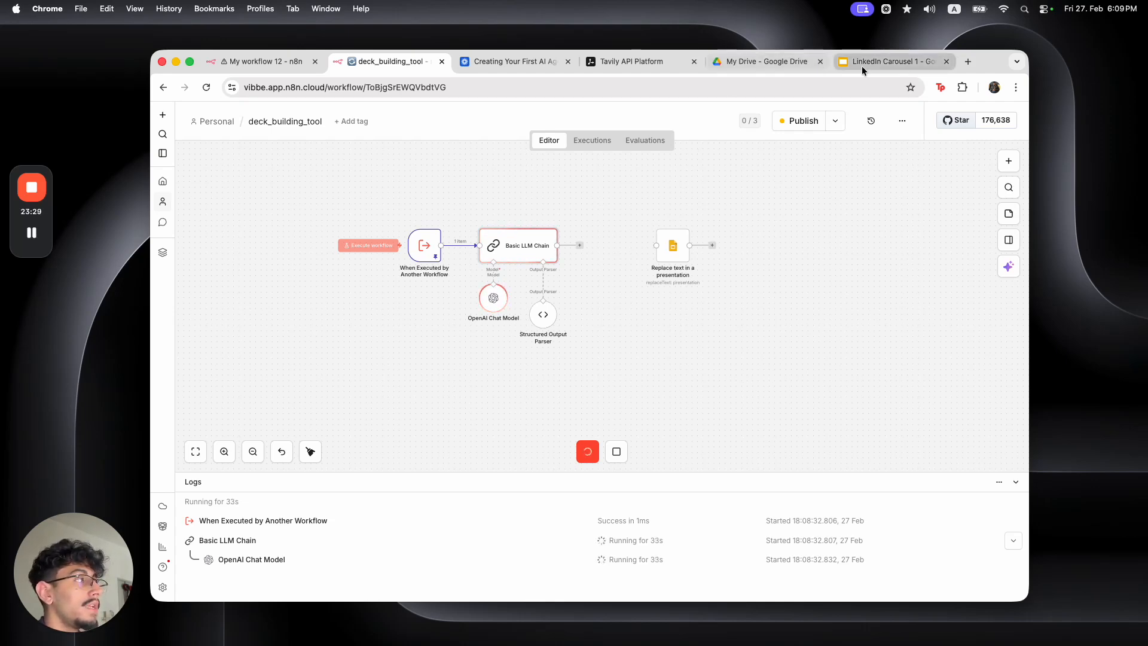
Move the Copy of LinkedIn Carousel 1 shortcut to the trash in My Drive
left_click(765, 56)
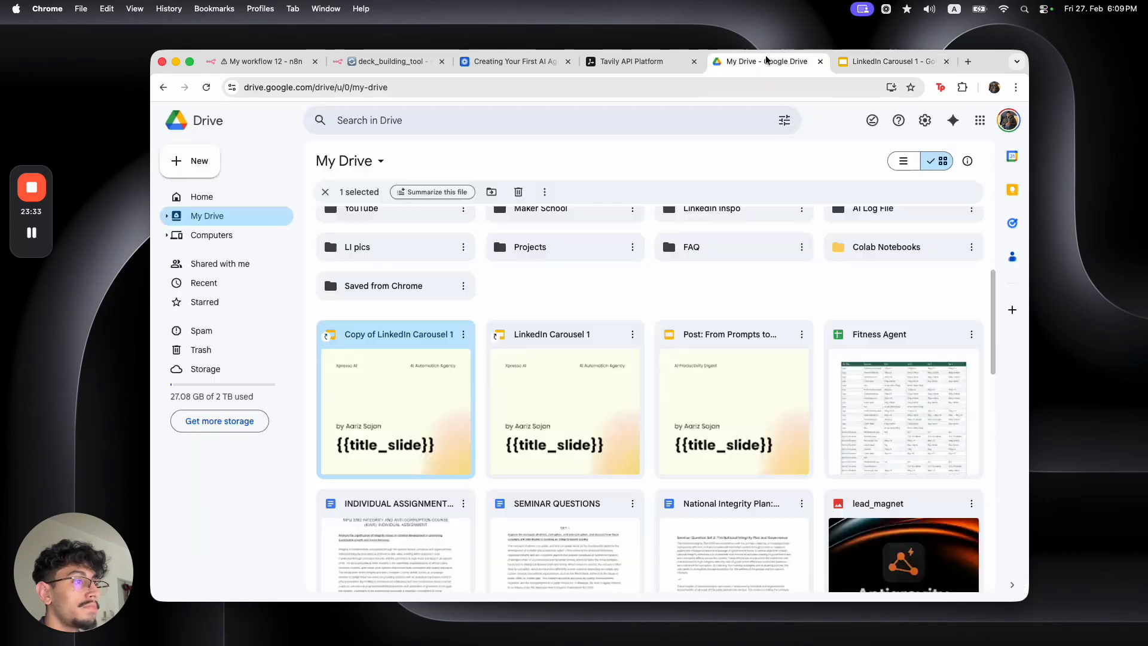
left_click(465, 336)
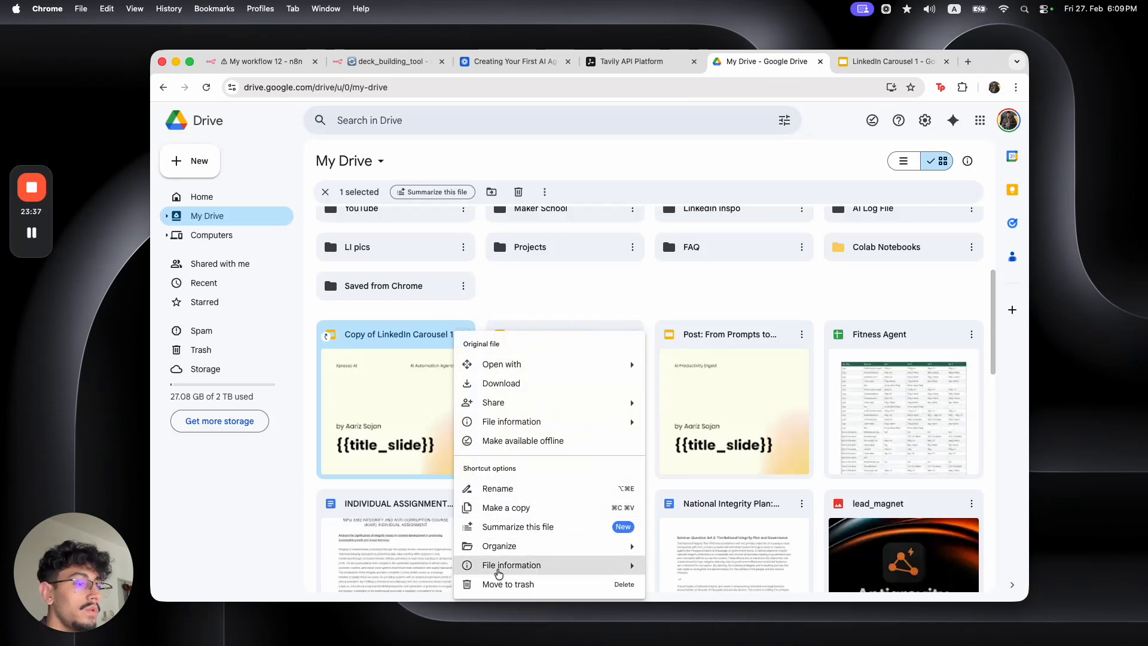
left_click(519, 583)
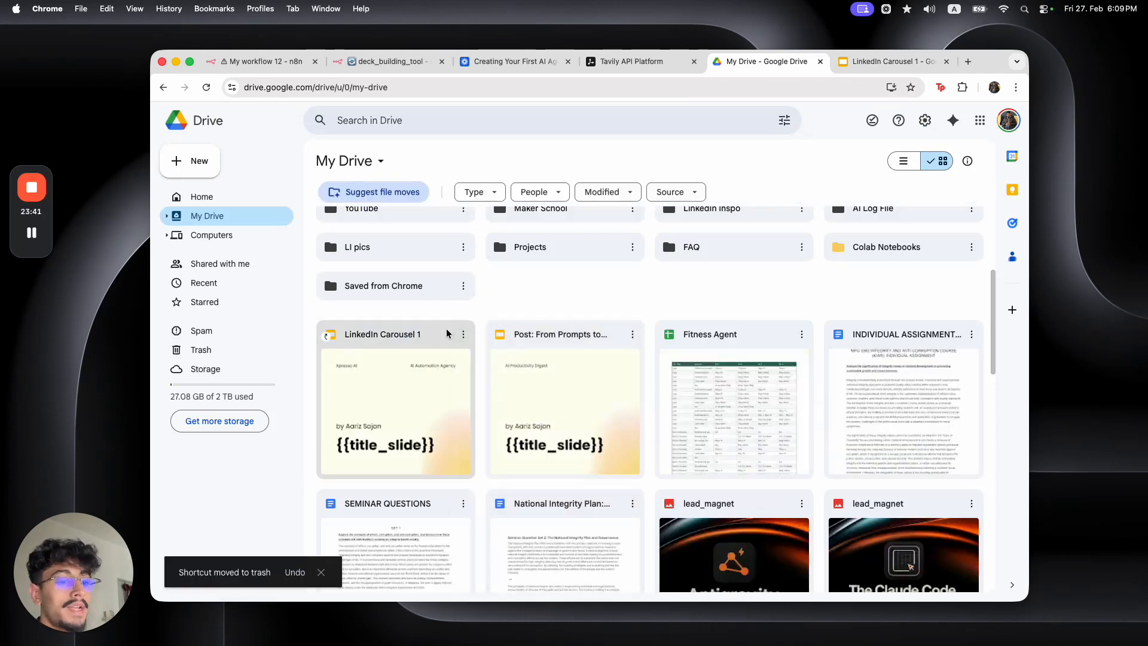
Open LinkedIn Carousel 1, select its file ID in the address bar, and return to n8n
double_click(432, 338)
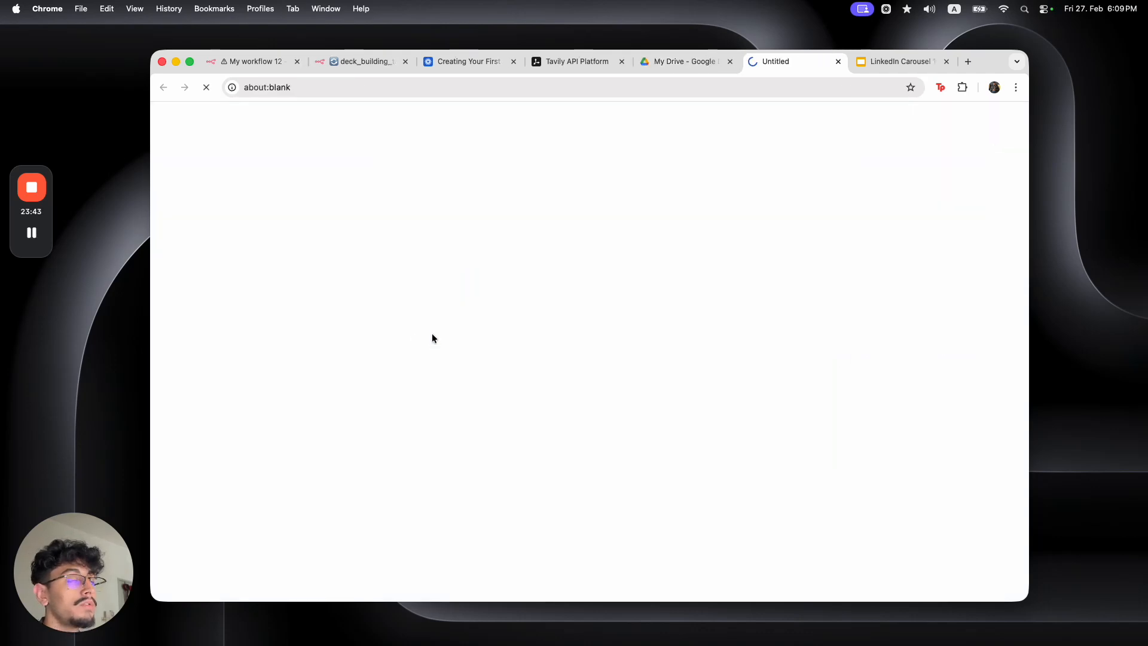
double_click(424, 89)
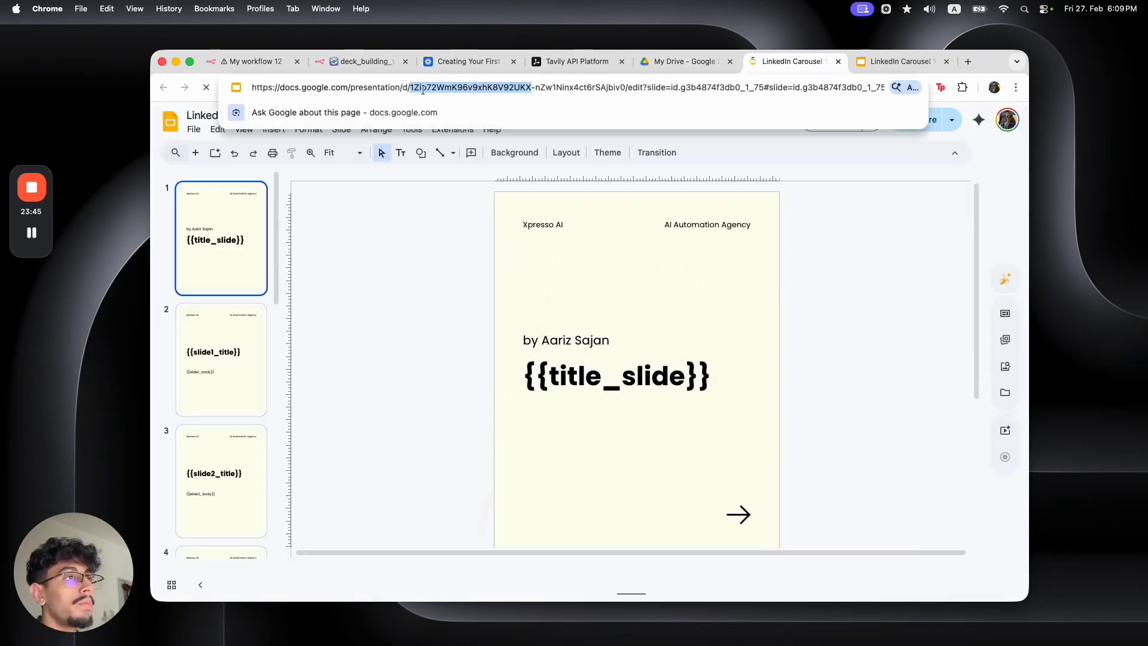
left_click_drag(424, 89, 626, 91)
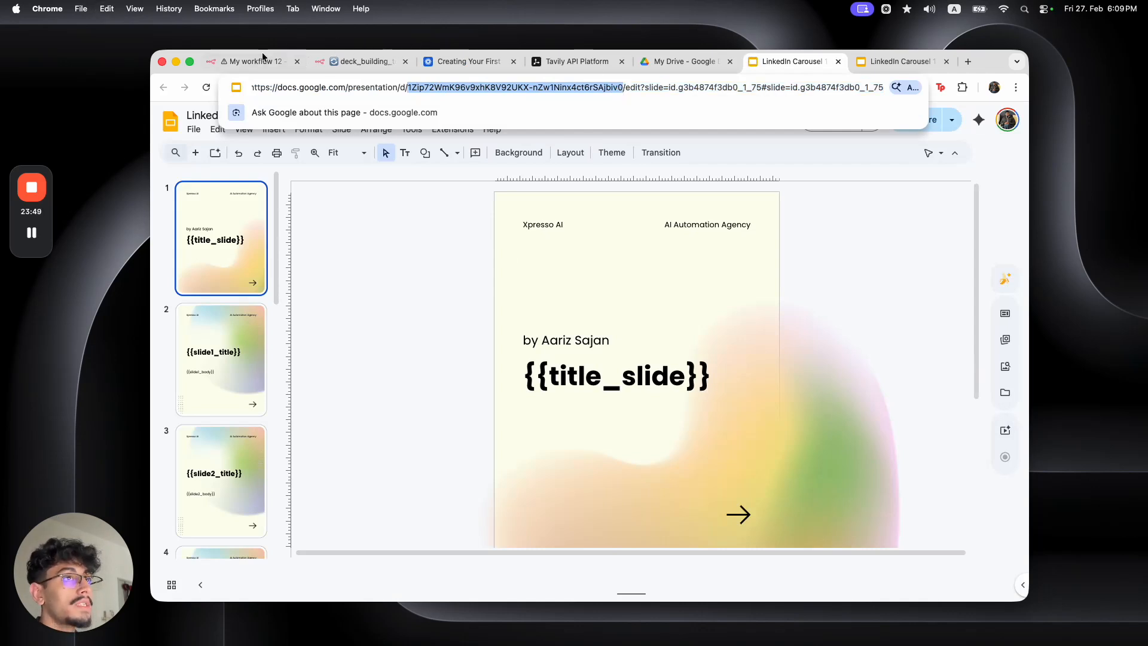
left_click(343, 65)
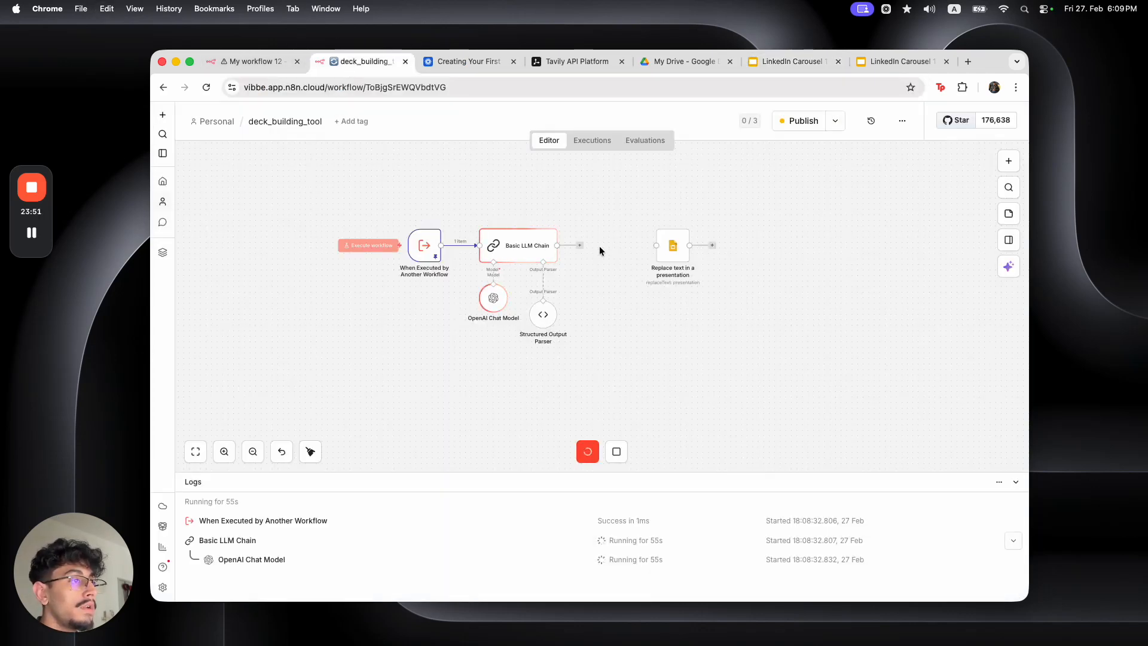
Add a Google Drive Copy file node that copies the carousel template by its pasted file ID
key("Tab")
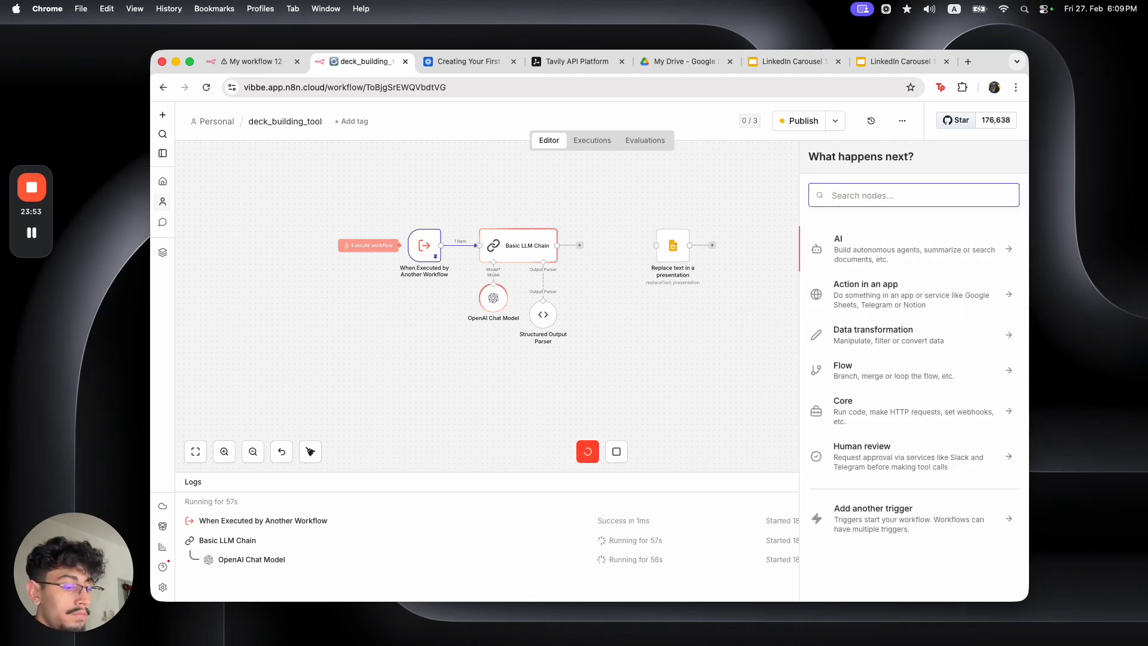
type("drive")
left_click(913, 268)
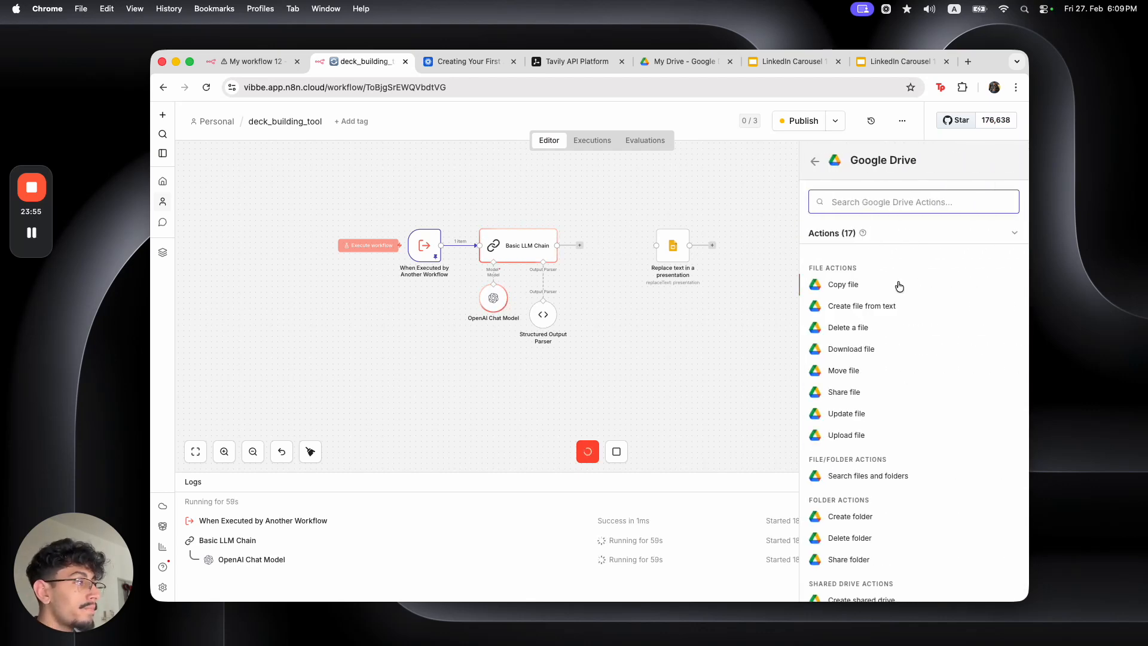
left_click(853, 286)
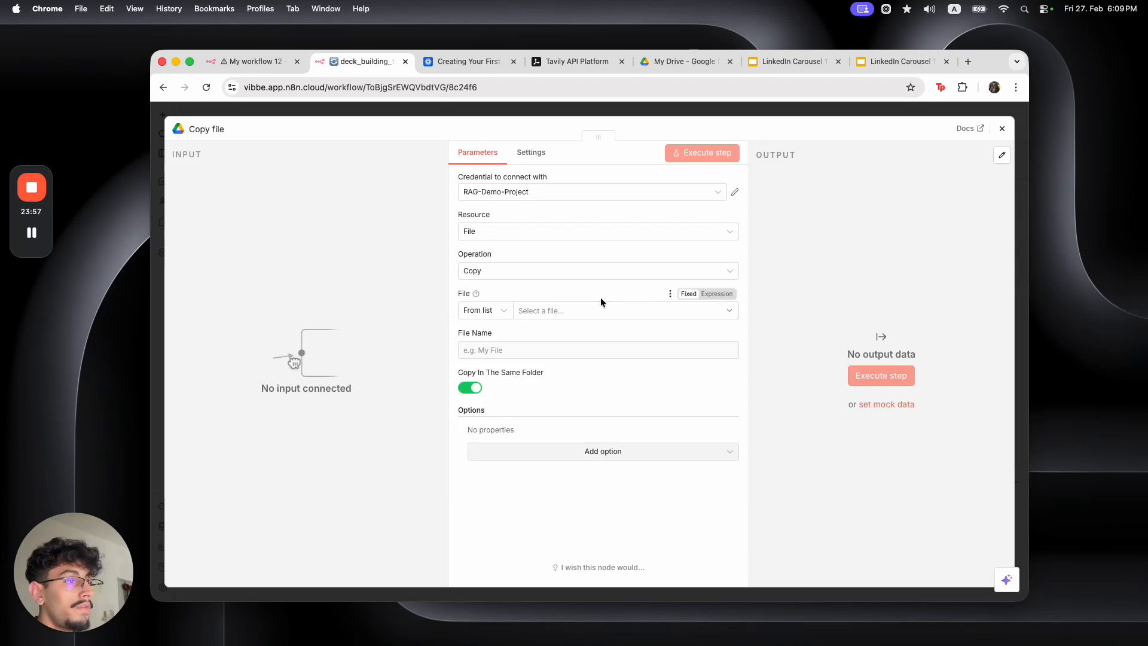
left_click(595, 312)
left_click(493, 321)
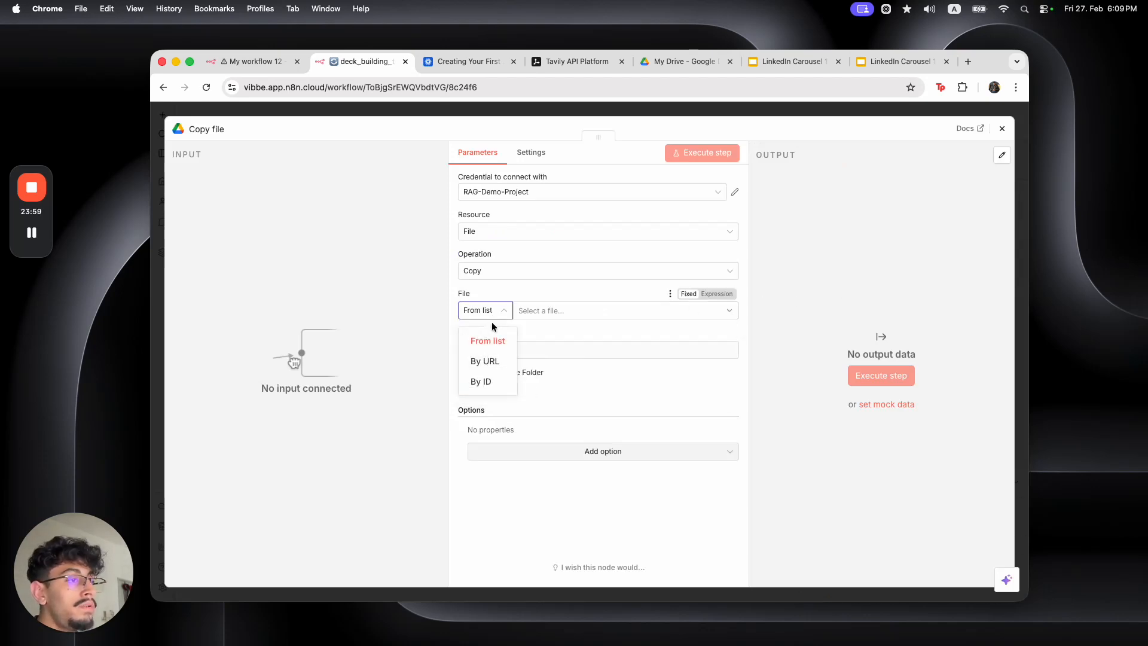
left_click(481, 381)
left_click(552, 311)
key("super+v")
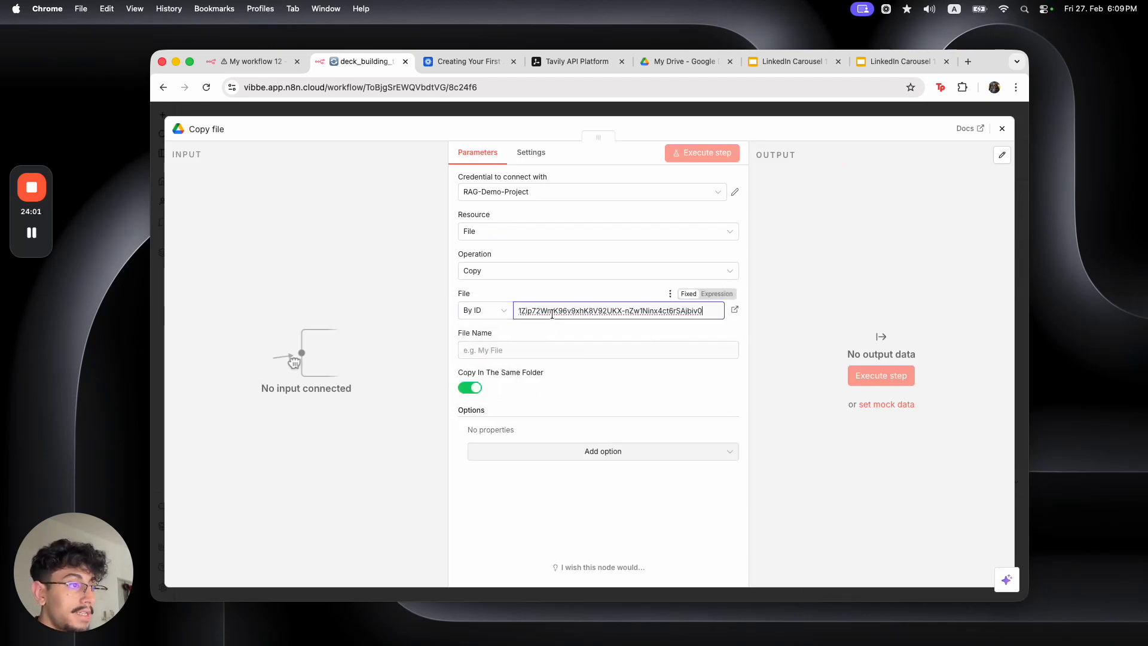
Start the copied file's name with 'Carousel for'
left_click(543, 349)
type("Caro")
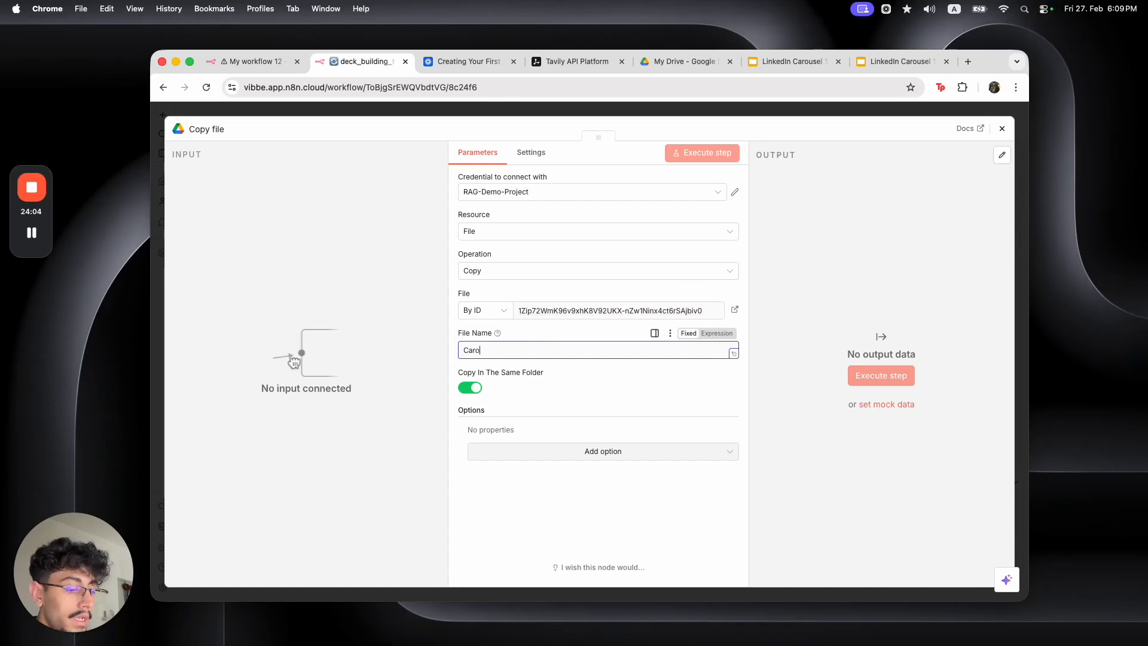
type("u")
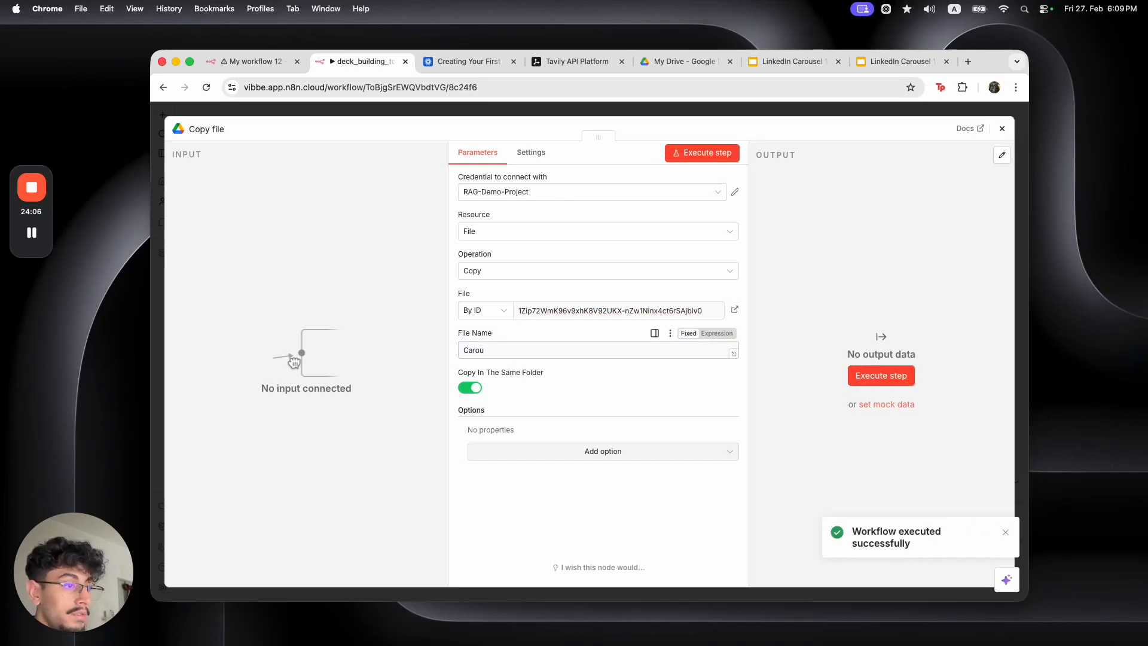
left_click(548, 348)
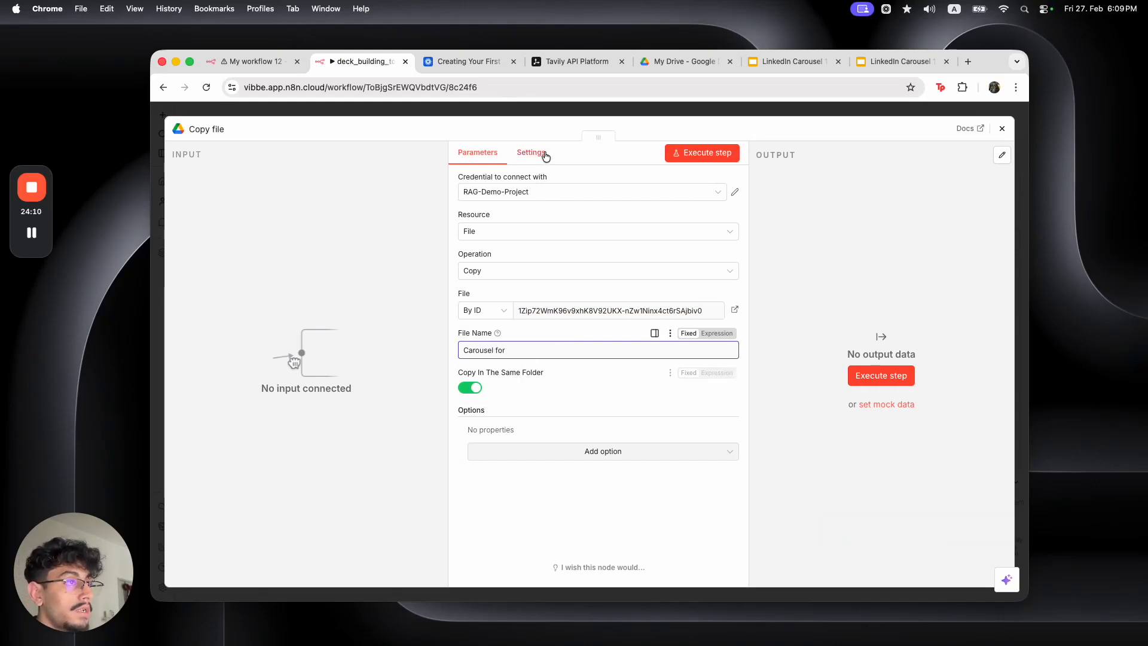
left_click(543, 119)
key("Escape")
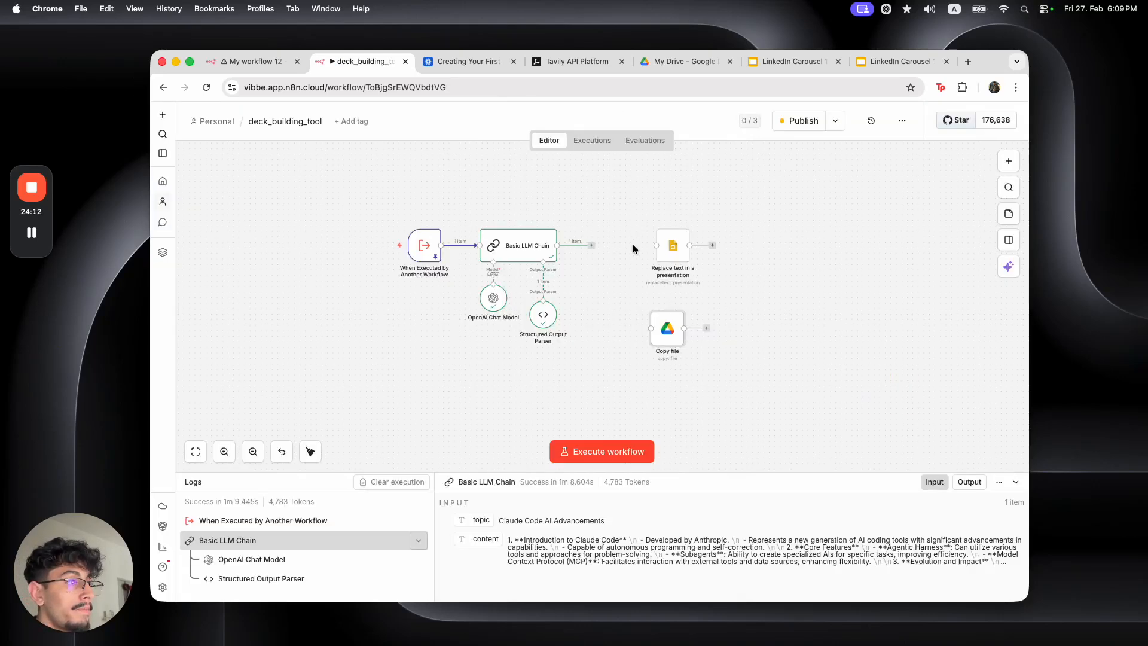
Place Copy file directly after Basic LLM Chain, shifting Replace text further right
double_click(513, 250)
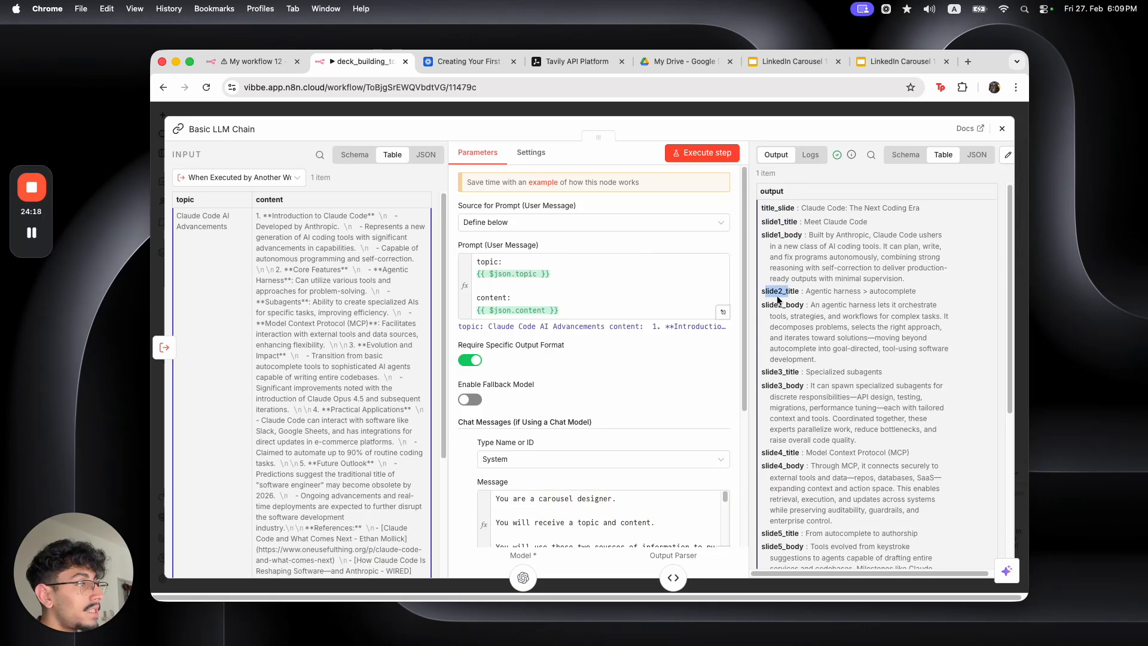
scroll(773, 302, "down", 5)
left_click(764, 112)
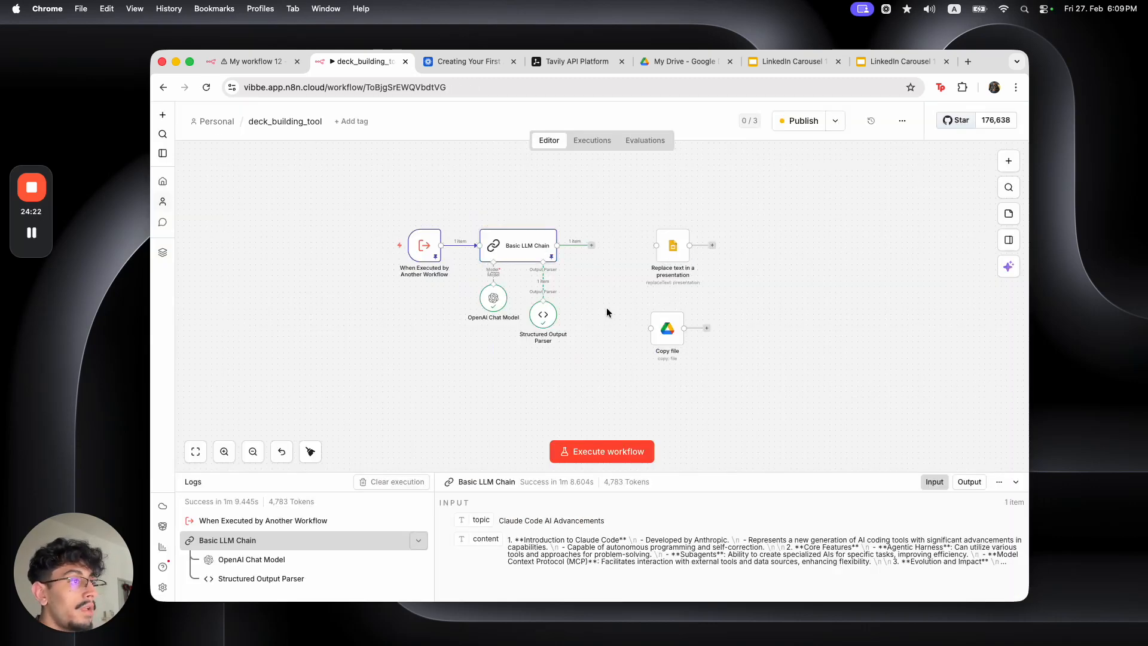
left_click_drag(673, 245, 755, 246)
left_click_drag(654, 331, 612, 247)
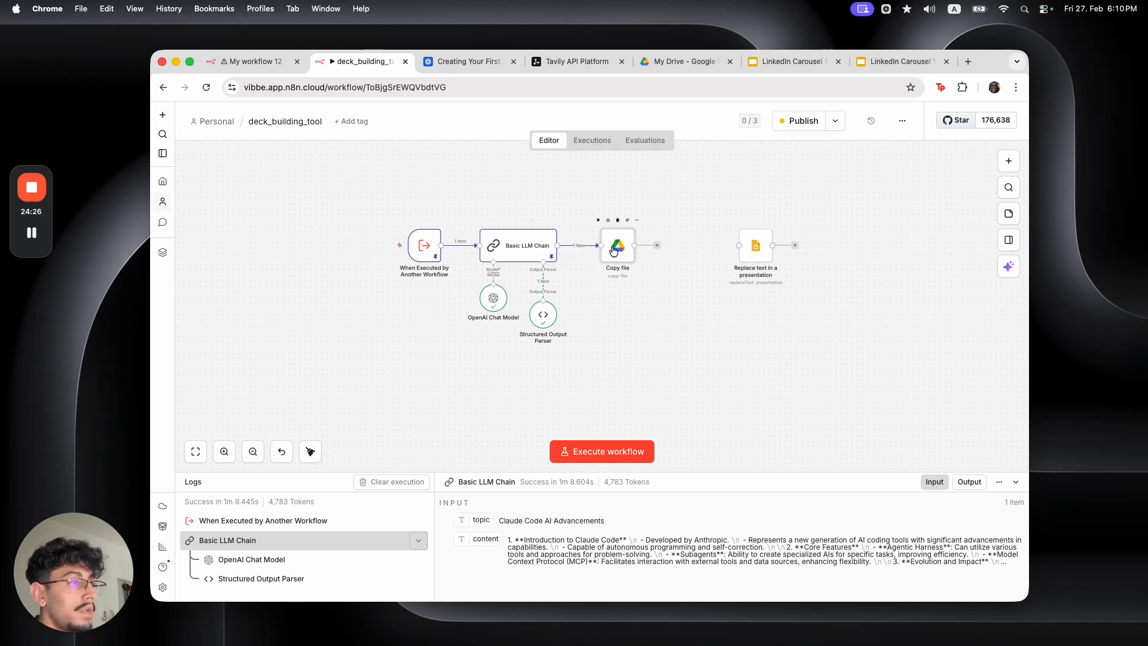
Append the trigger's incoming topic to the 'Carousel for' file name
double_click(613, 247)
left_click(544, 348)
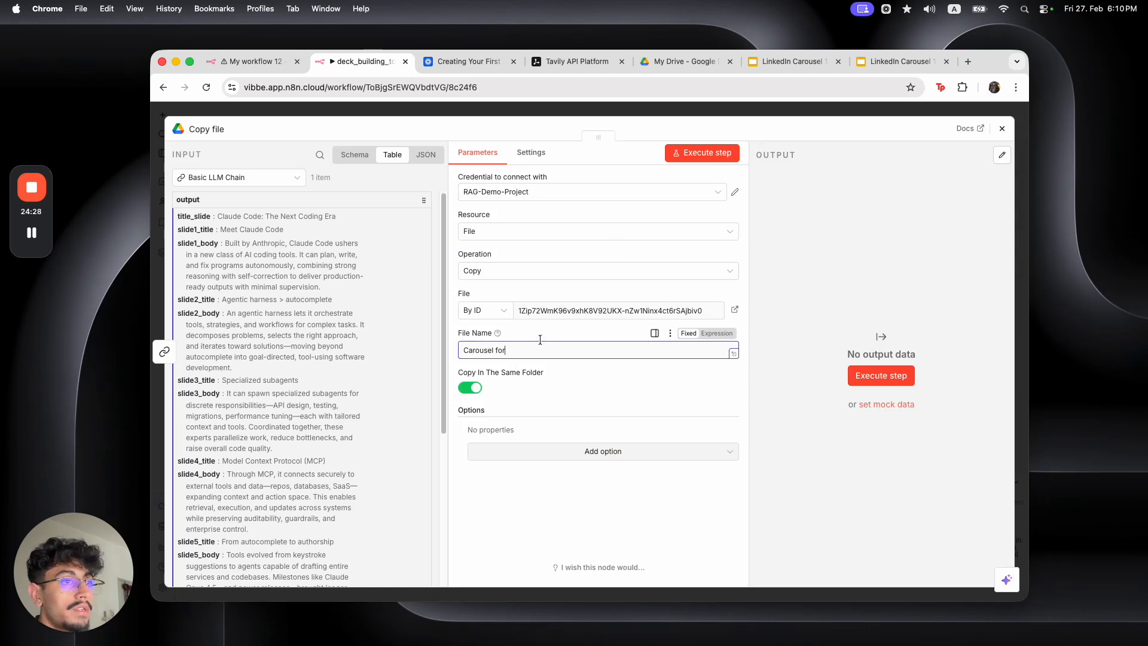
left_click(295, 178)
left_click(274, 232)
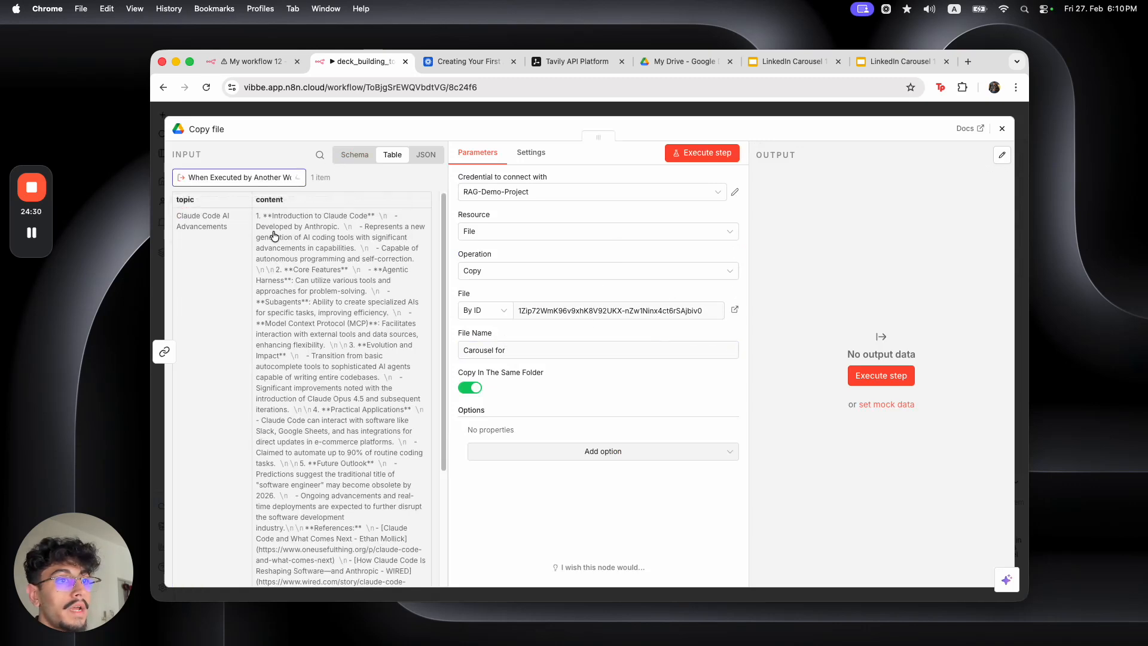
left_click_drag(192, 200, 512, 350)
left_click(531, 351)
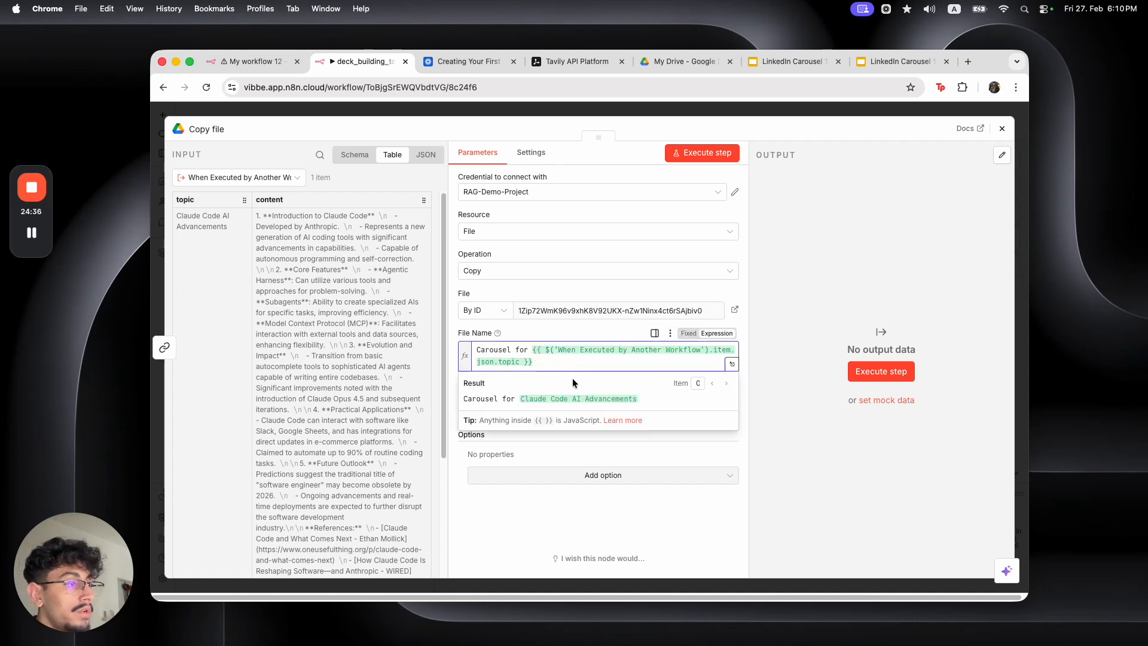
left_click(777, 429)
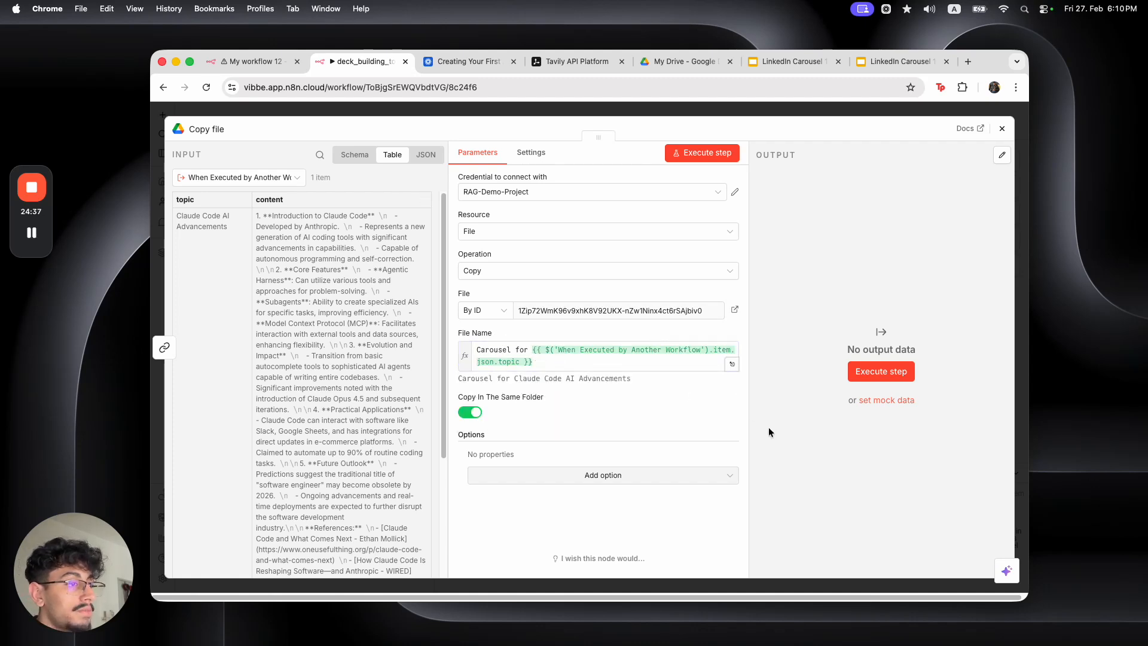
left_click(602, 111)
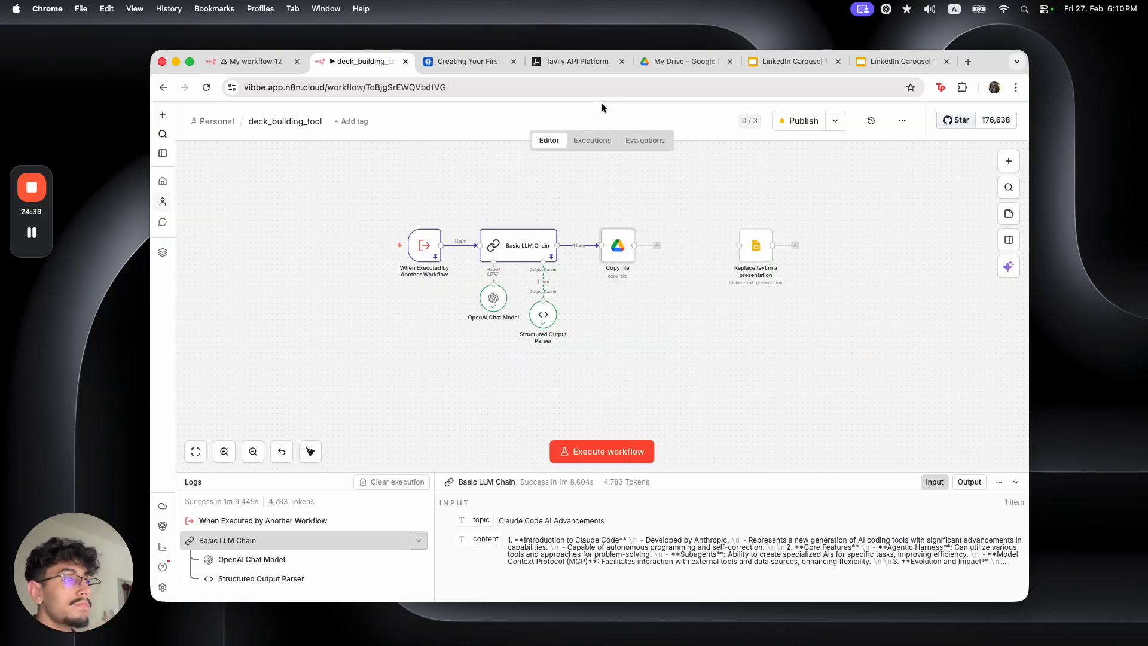
Run the Copy file step, chain Replace text after it, and check Drive for the copy
left_click(598, 220)
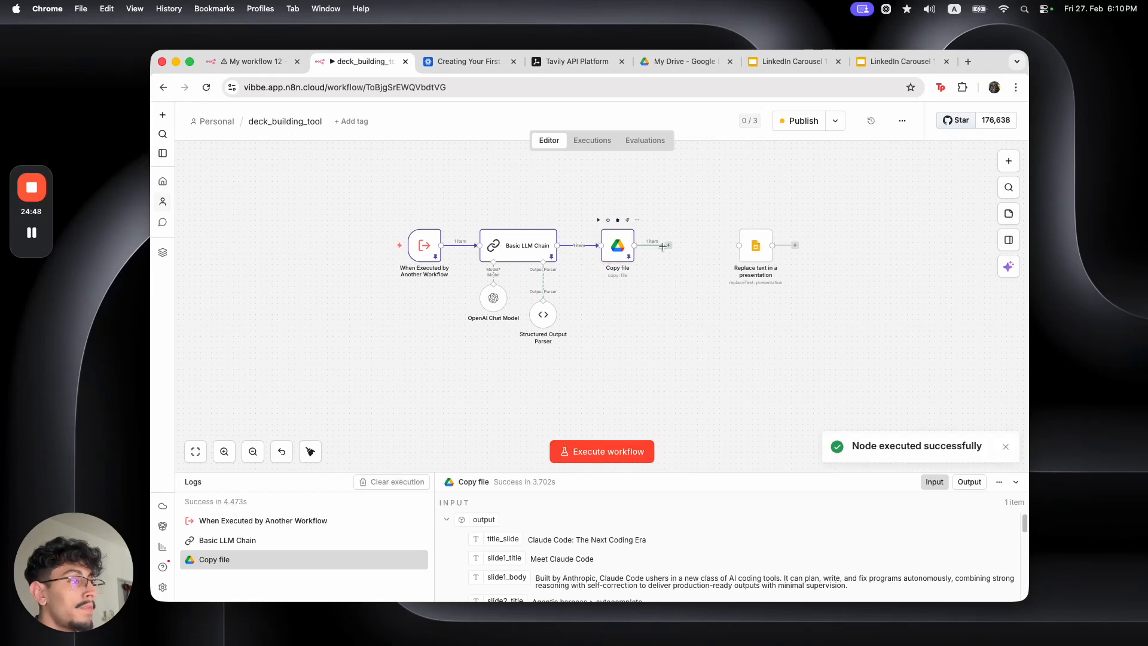
left_click_drag(739, 250, 677, 250)
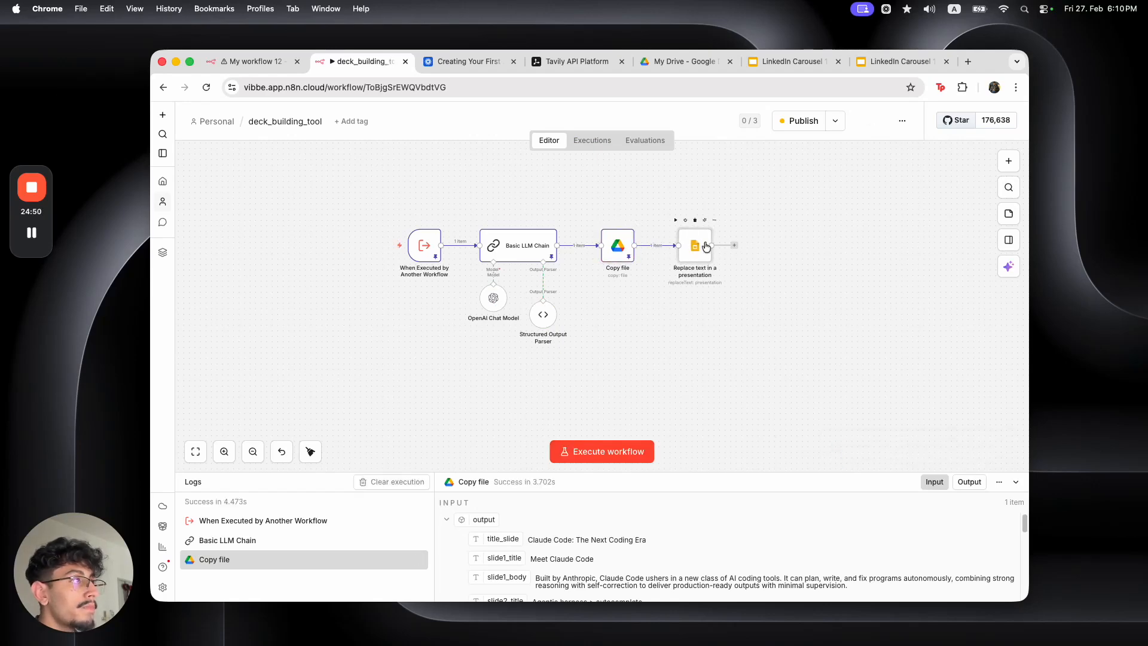
left_click(686, 62)
left_click(564, 296)
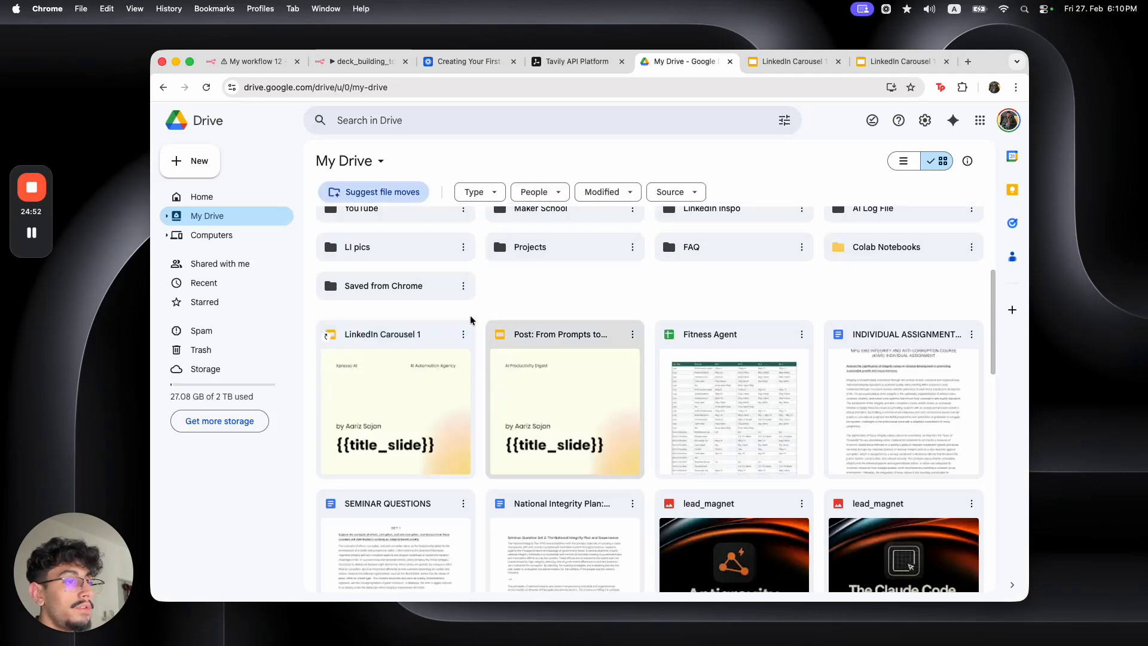
key("super+r")
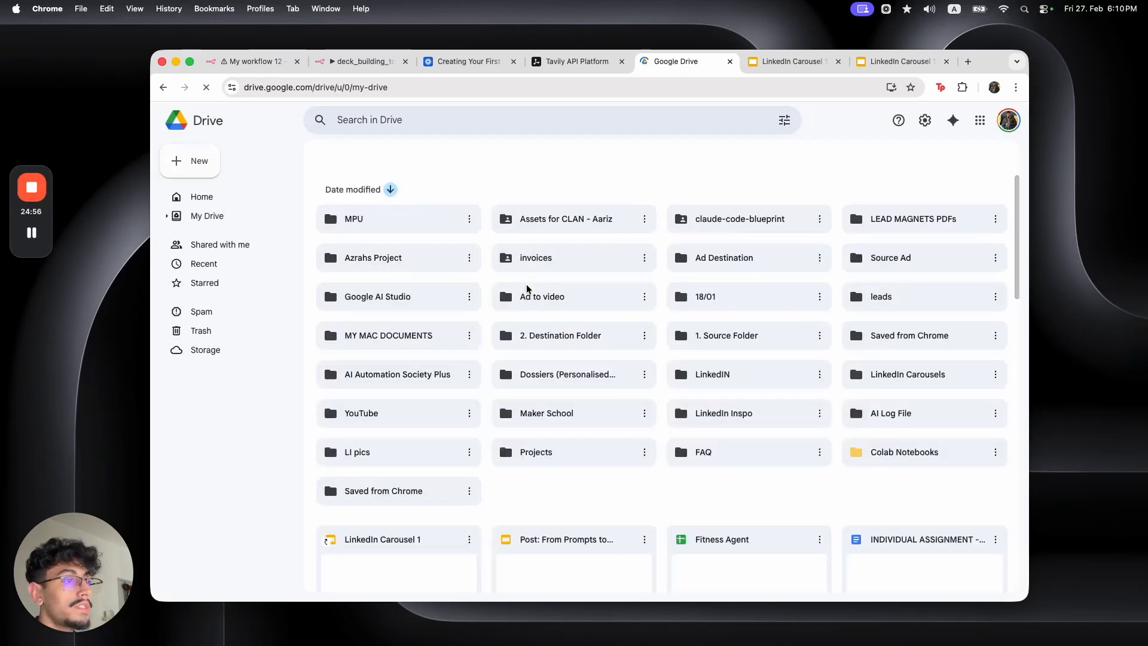
Confirm the 'Carousel for Claude Code AI Advancements' copy in Copy file's output and My Drive
left_click(359, 61)
double_click(608, 249)
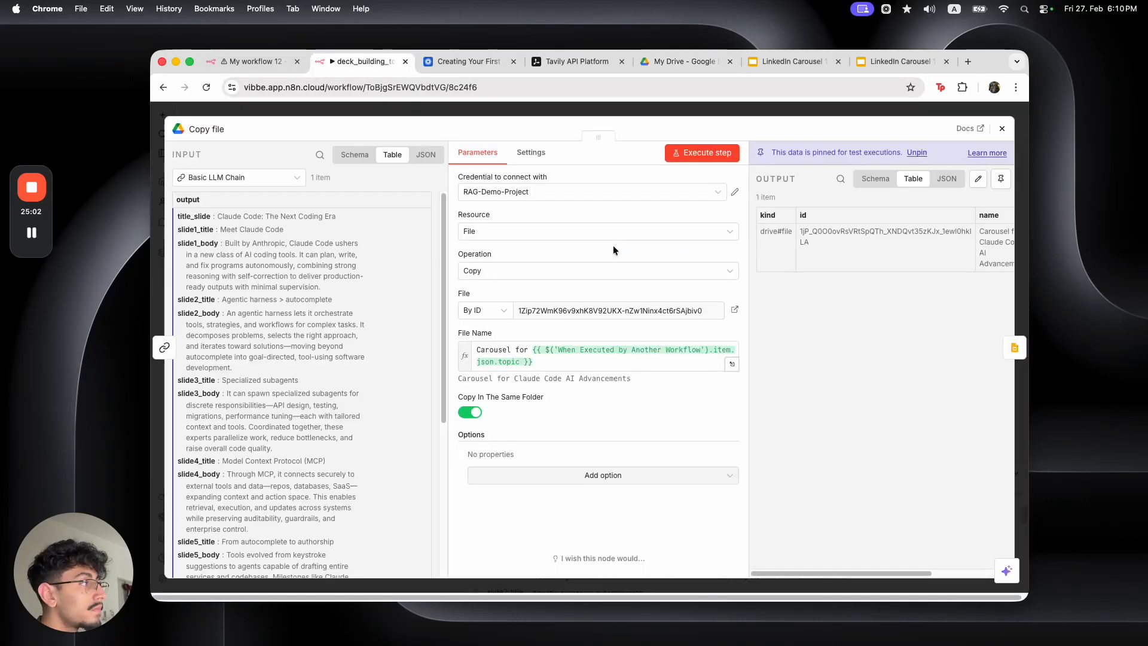
left_click_drag(794, 574, 869, 576)
left_click_drag(870, 229, 897, 255)
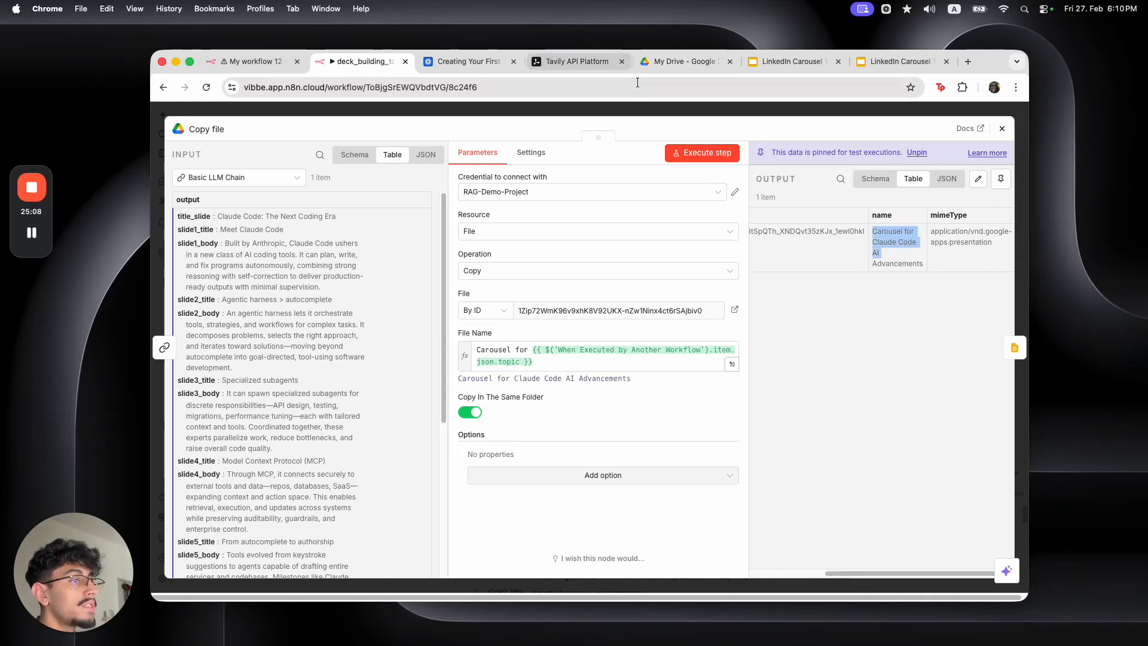
left_click(643, 61)
scroll(564, 287, "down", 1)
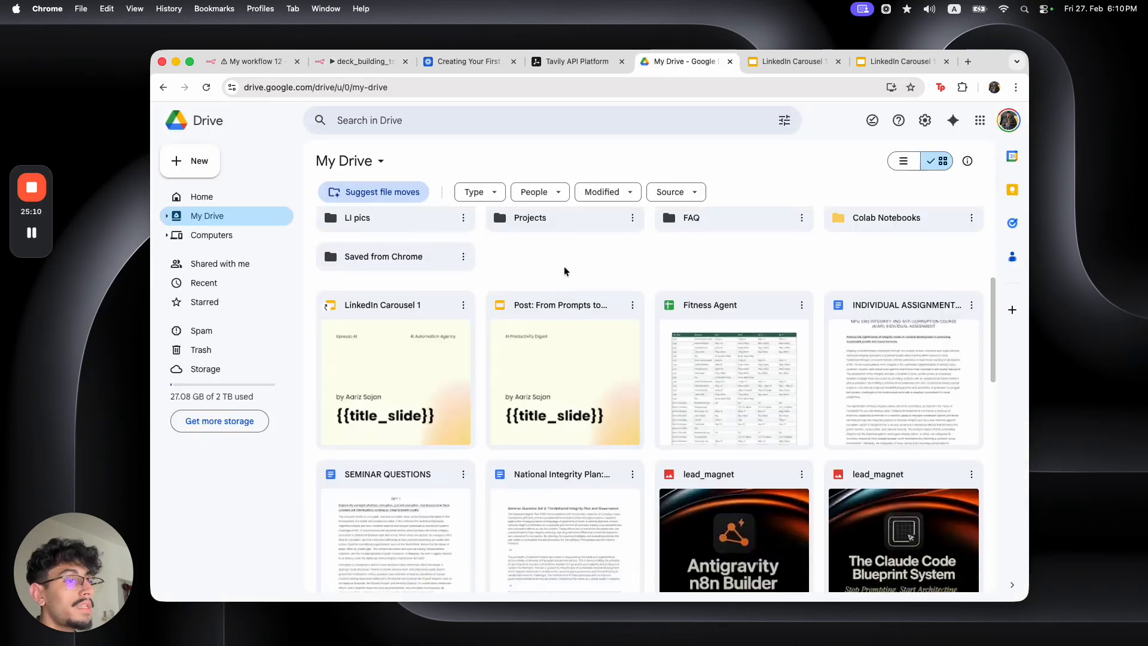
scroll(564, 266, "up", 1)
key("super+r")
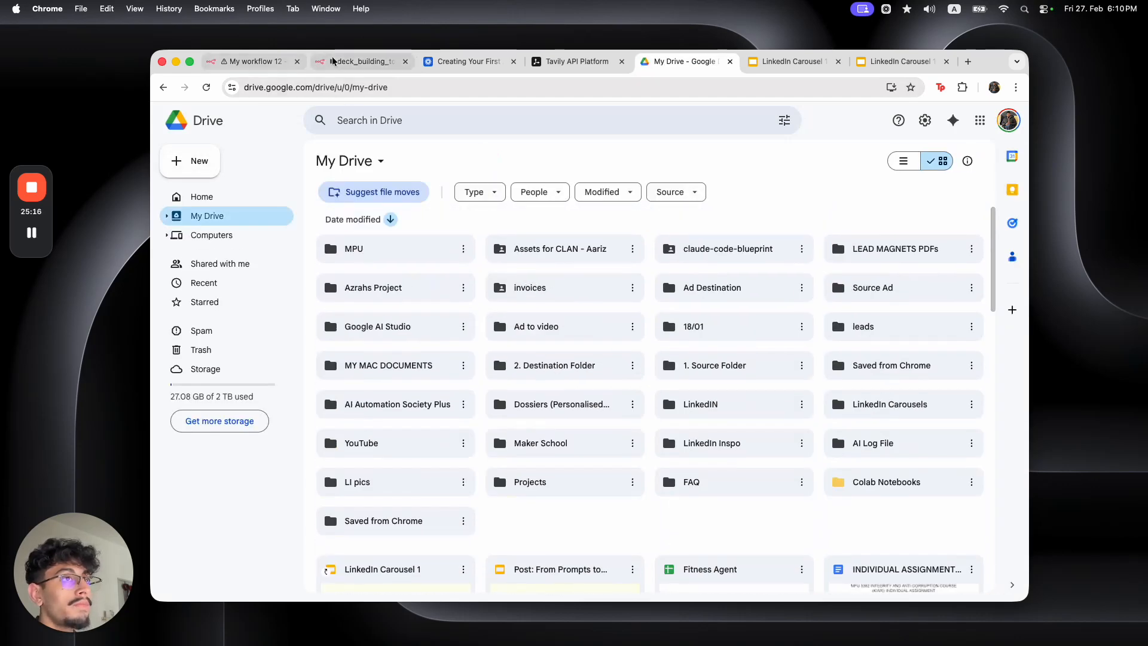
key("super+2")
Set the Replace text node's presentation ID to the copied file's id
left_click(572, 112)
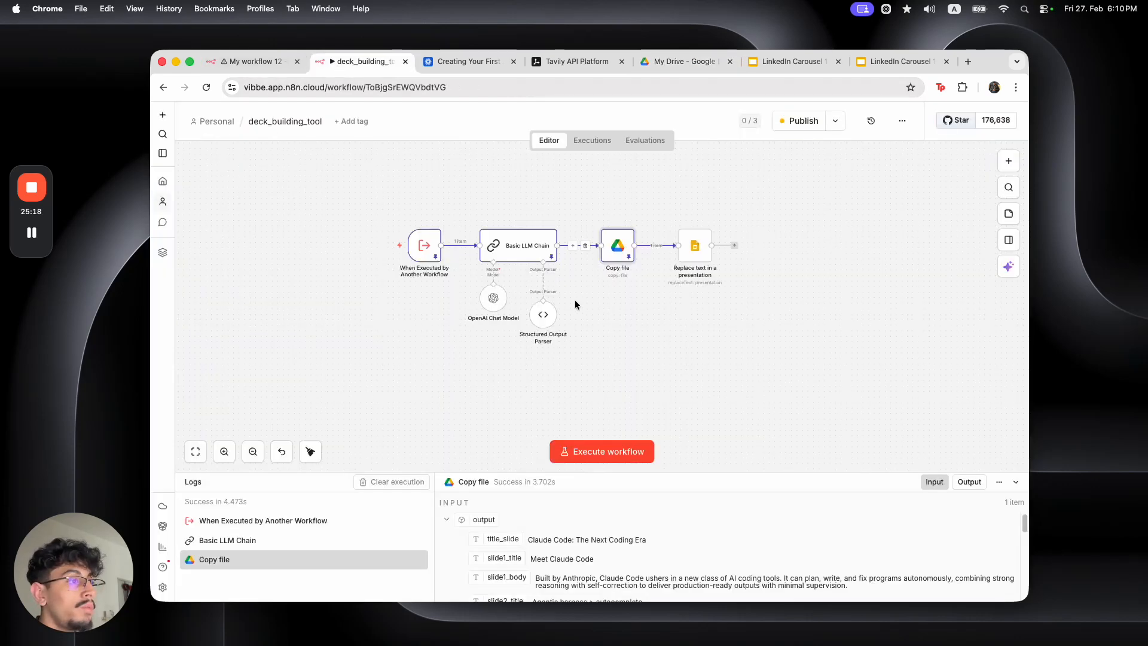
left_click_drag(704, 258, 698, 257)
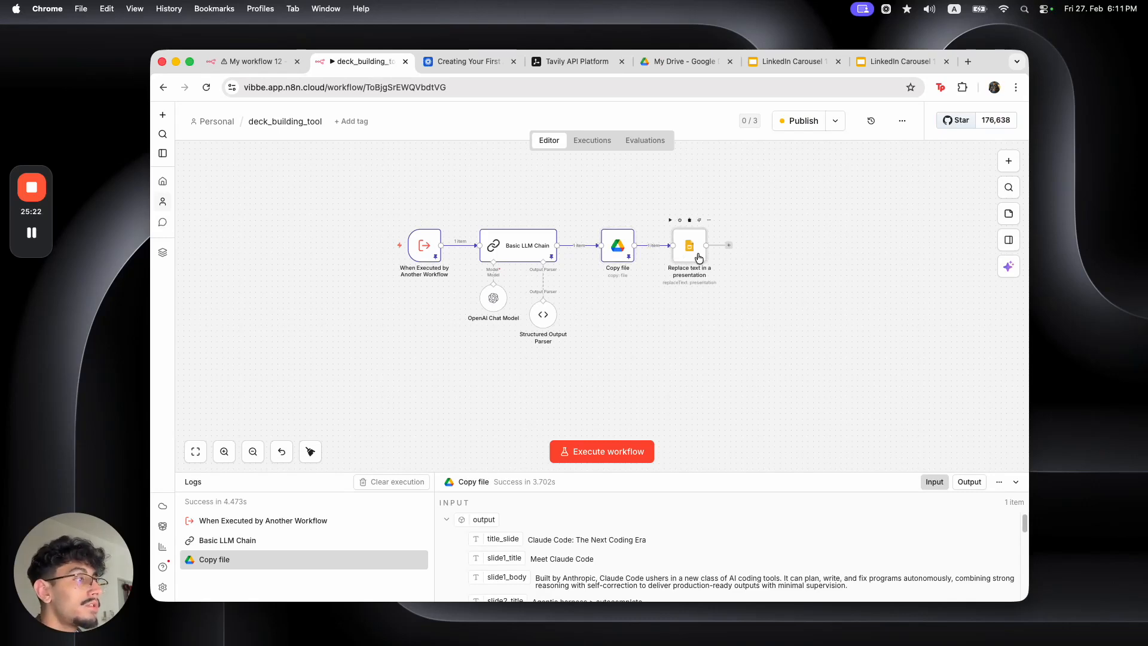
double_click(697, 252)
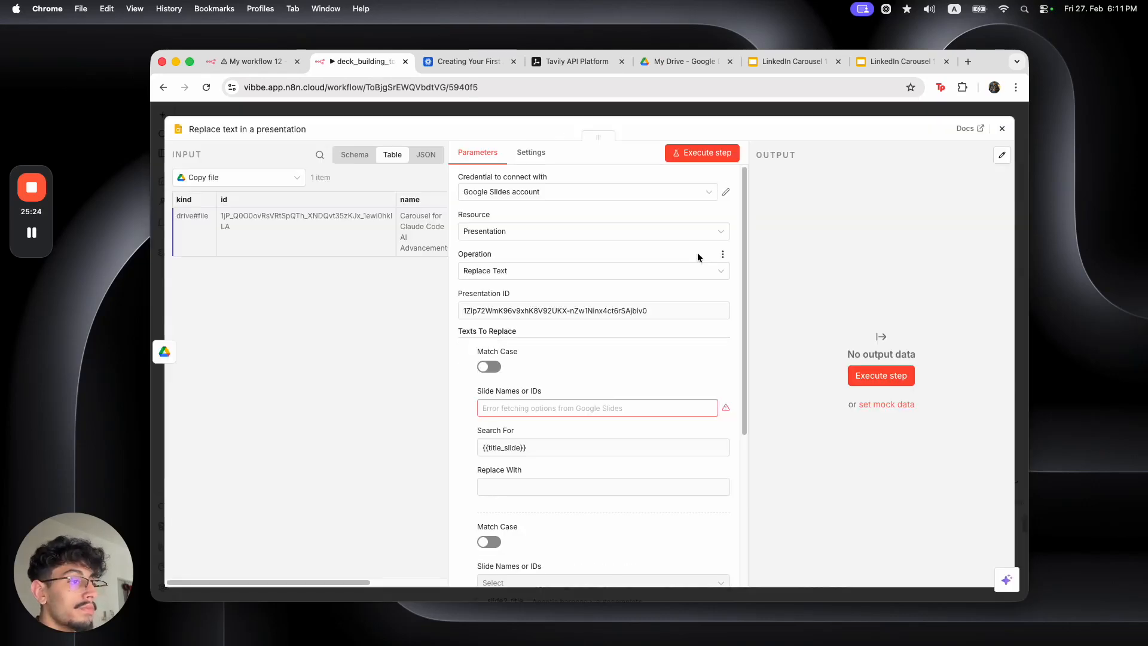
triple_click(613, 314)
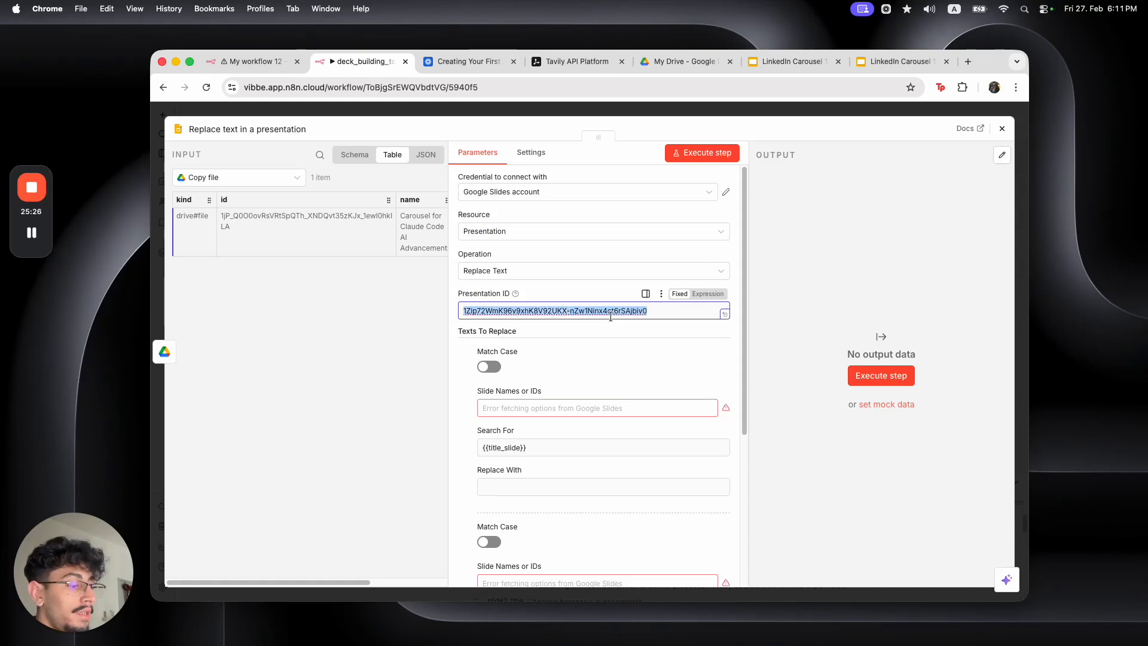
key("BackSpace")
left_click_drag(220, 218, 478, 316)
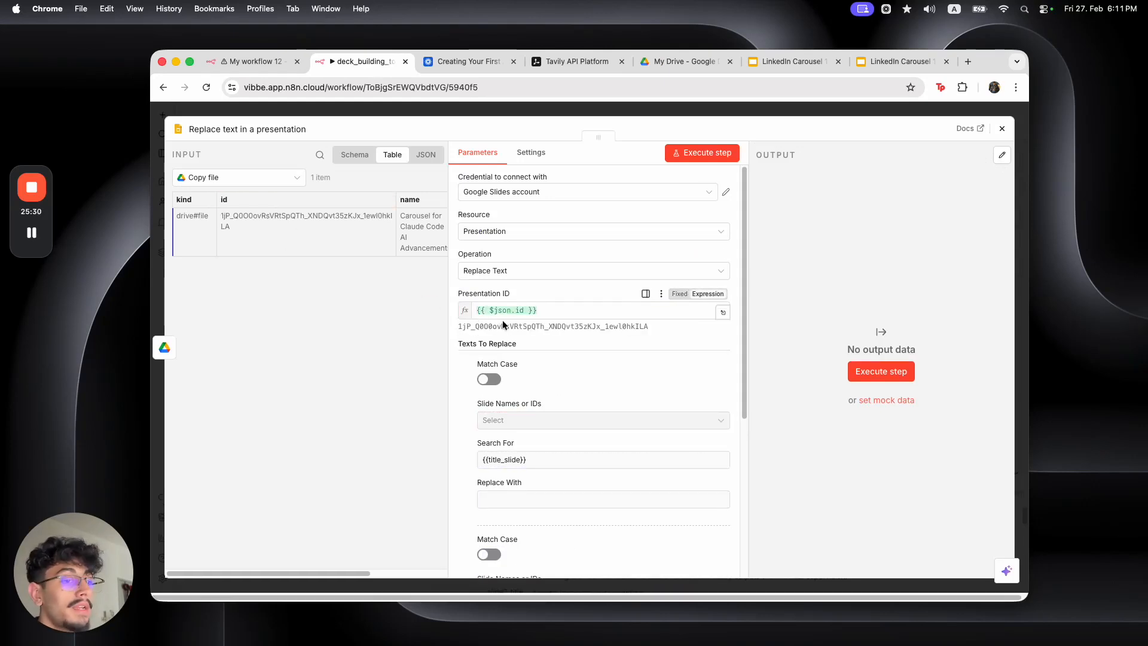
Map {{title_slide}} and {{slide1_body}} to the matching Basic LLM Chain outputs
scroll(551, 405, "down", 1)
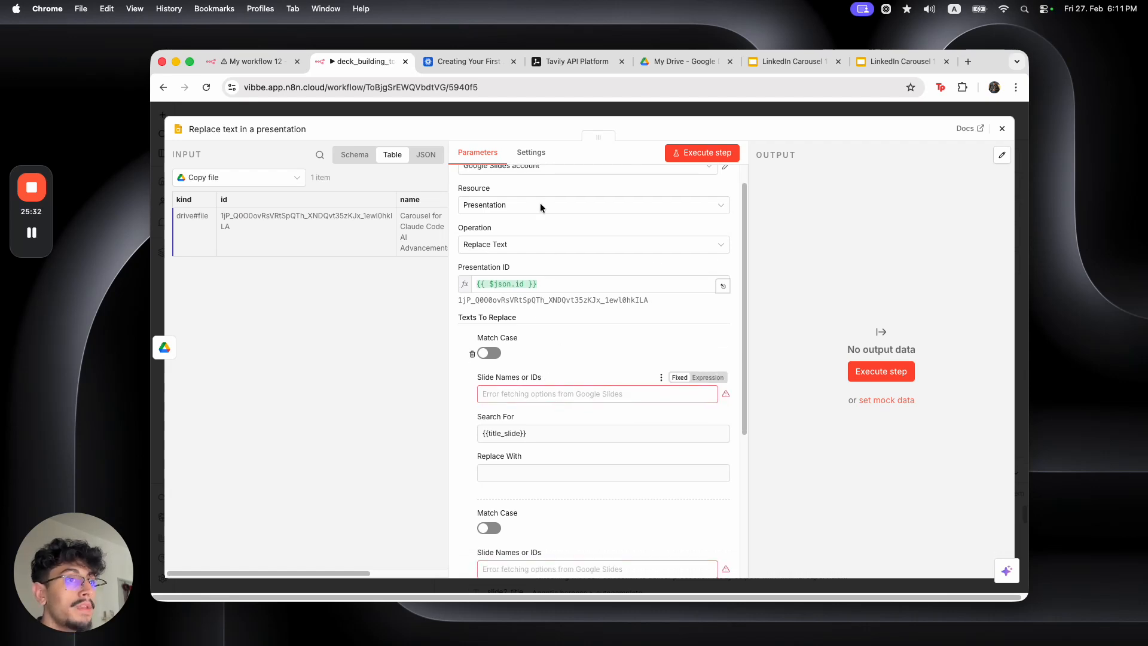
scroll(536, 398, "down", 1)
left_click(540, 414)
left_click(547, 456)
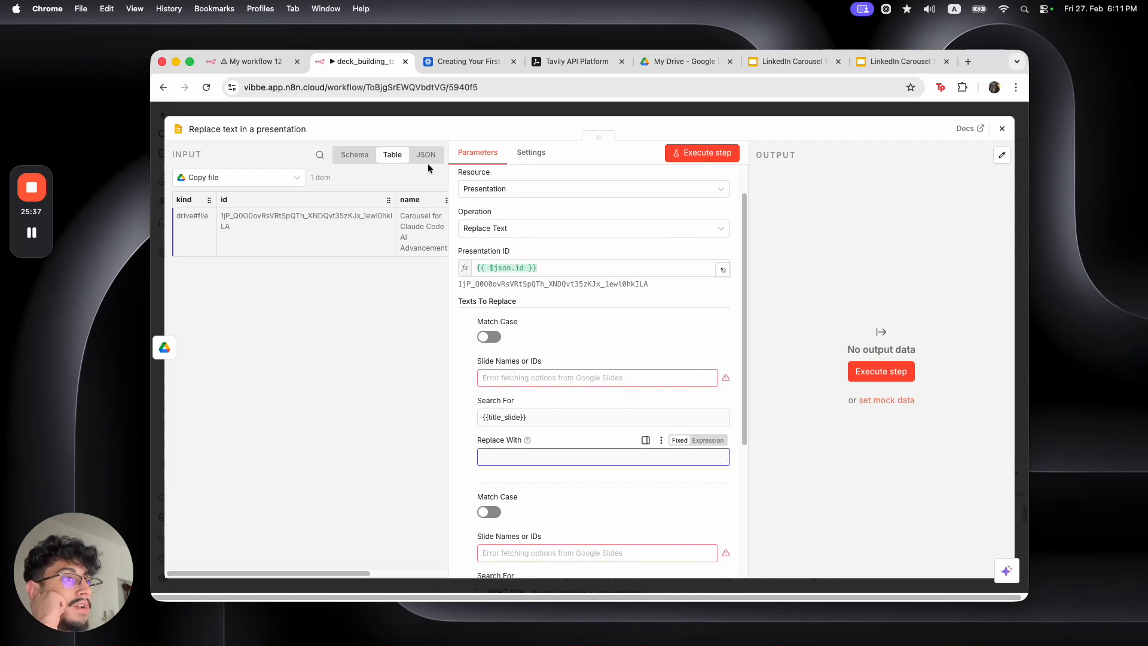
left_click(272, 178)
left_click(272, 226)
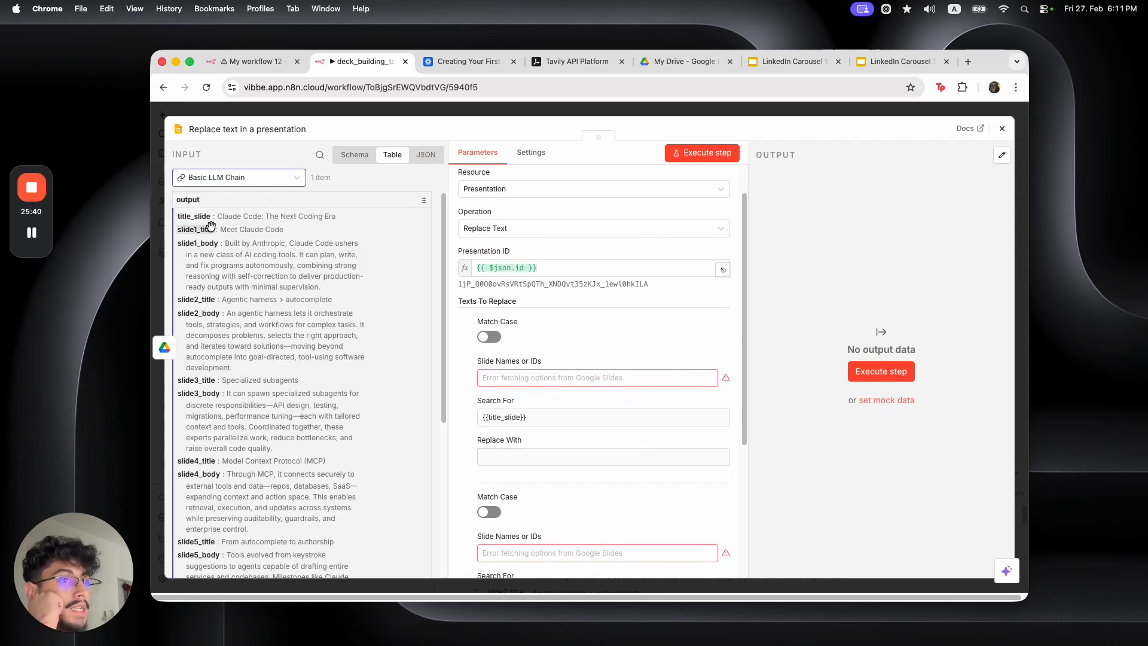
left_click_drag(194, 217, 505, 468)
scroll(545, 429, "down", 5)
left_click(516, 382)
left_click(508, 421)
left_click_drag(198, 244, 528, 429)
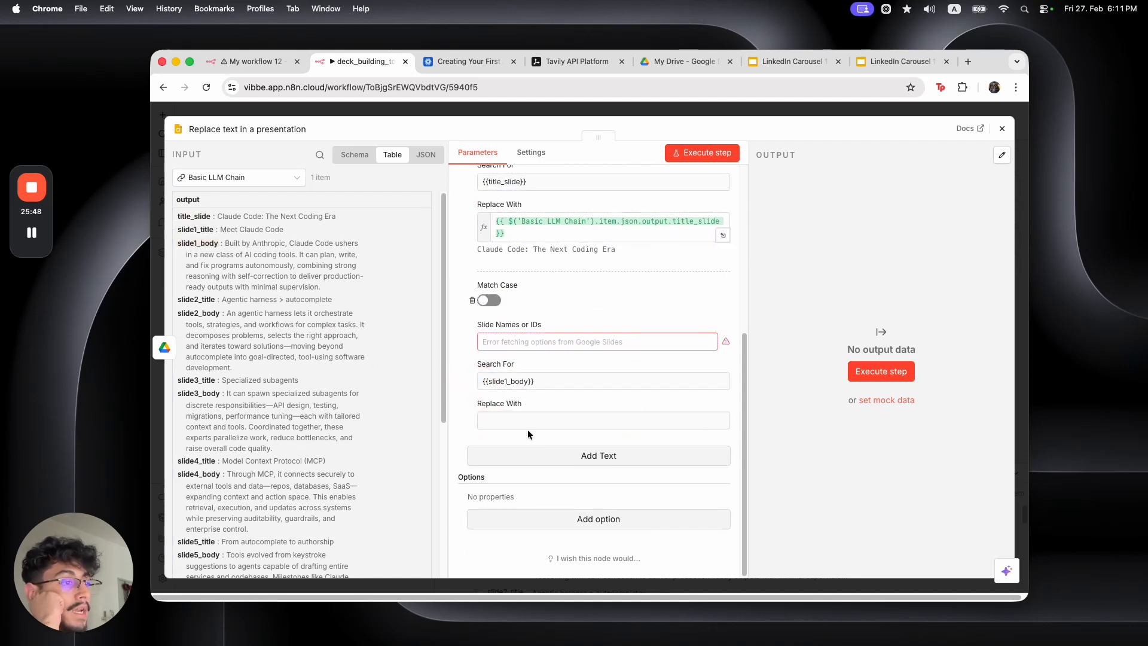
Add a fixed {{slide2_title}} replacement mapped to the LLM's slide2_title output
scroll(544, 396, "down", 1)
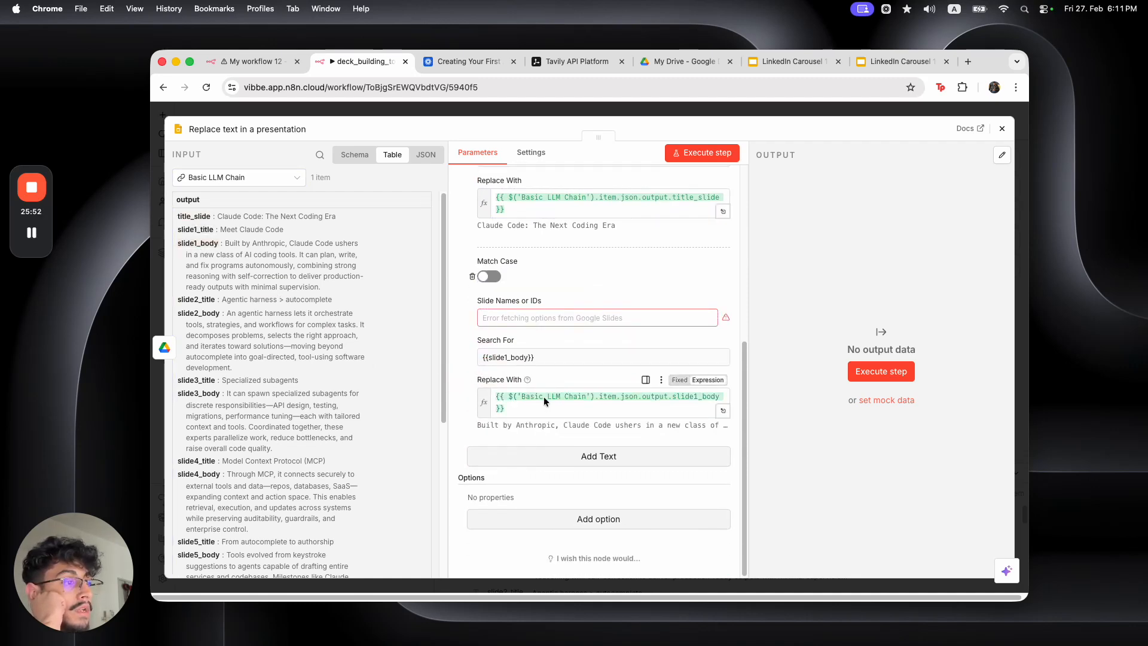
left_click(547, 449)
left_click(515, 377)
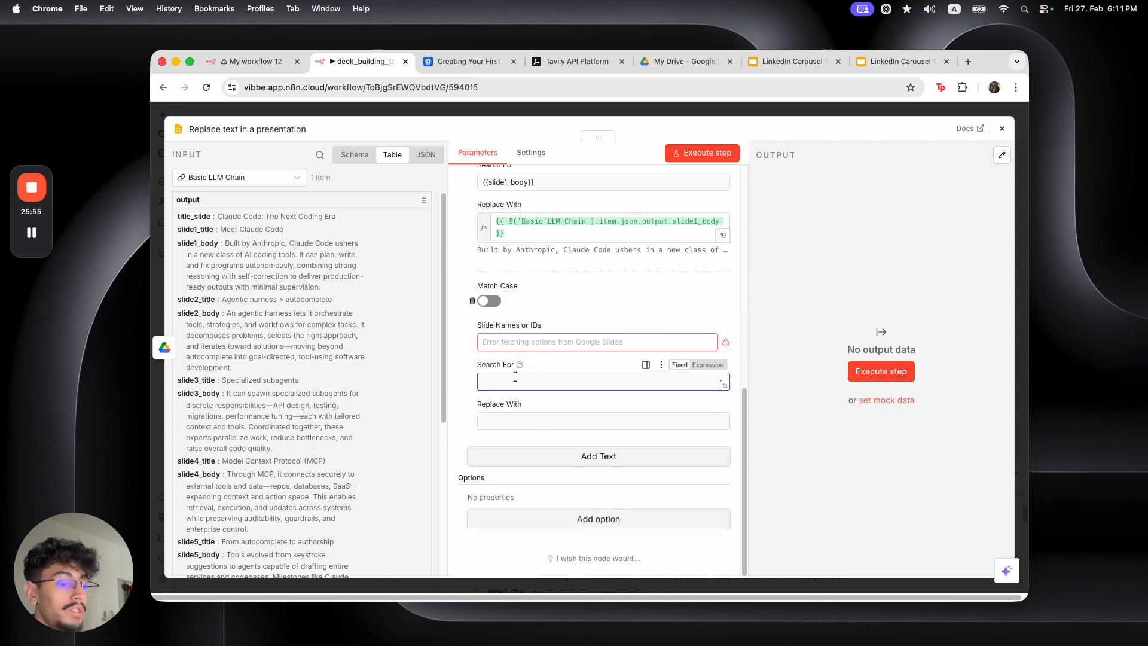
left_click(777, 60)
left_click(243, 448)
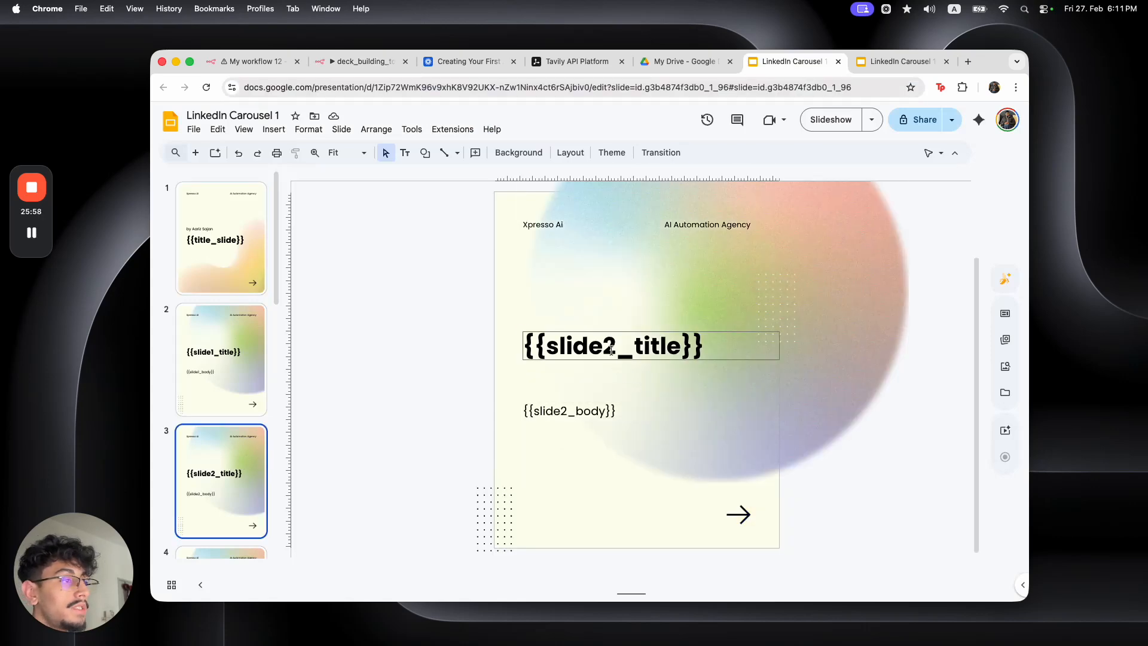
triple_click(610, 346)
key("super+c")
left_click(322, 64)
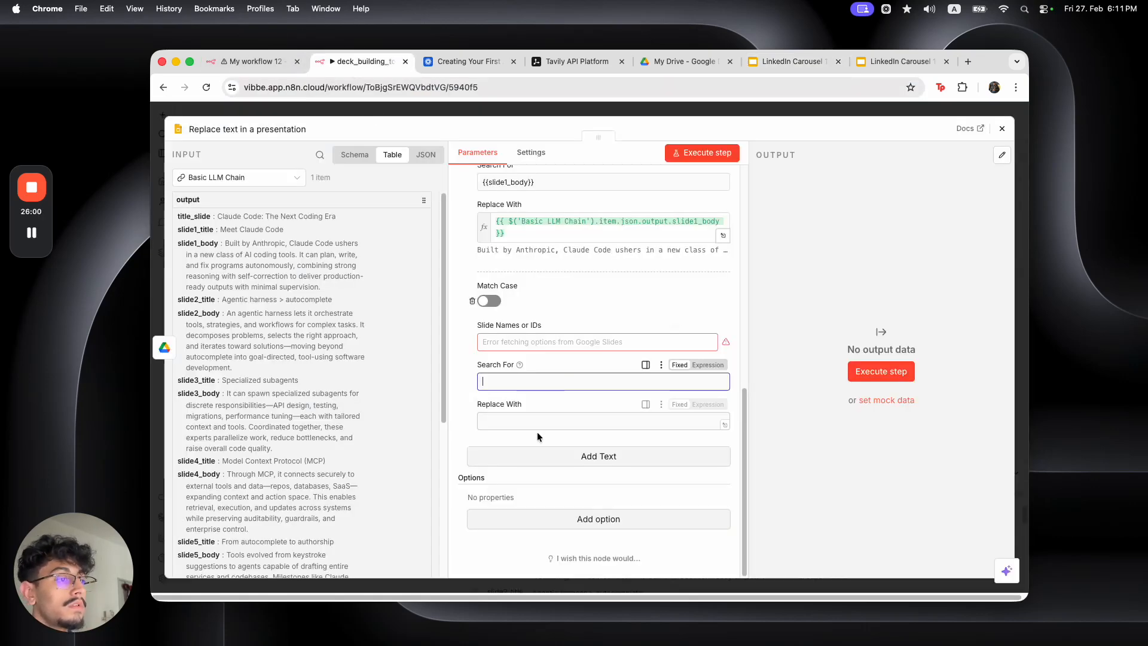
key("super+v")
left_click(679, 365)
left_click(608, 422)
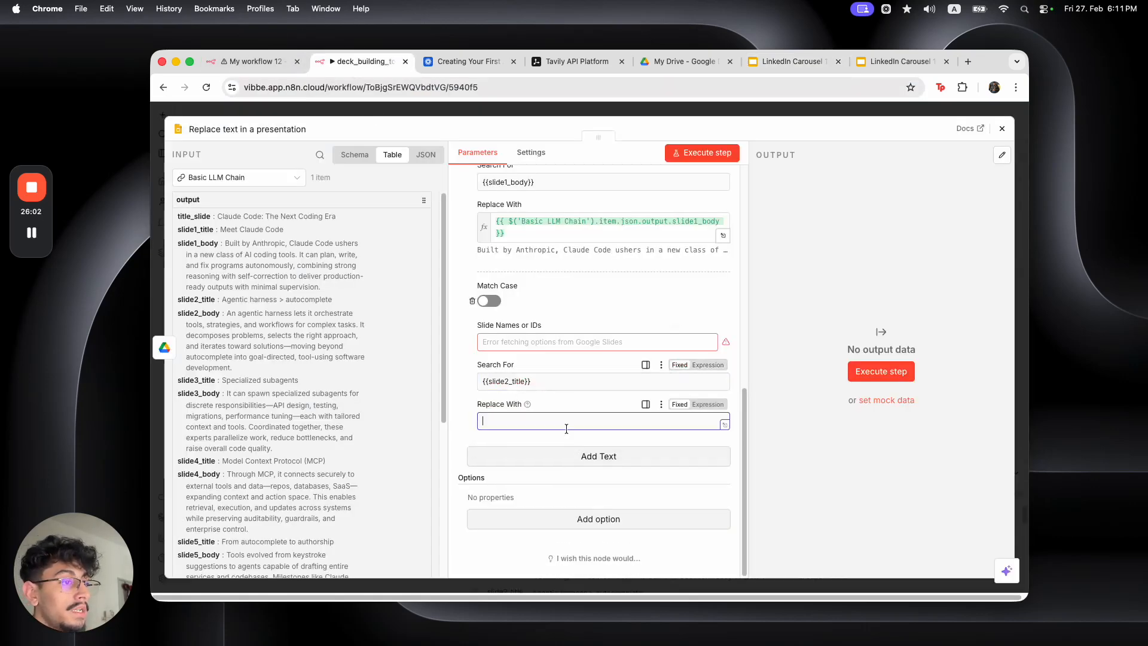
left_click_drag(199, 301, 523, 421)
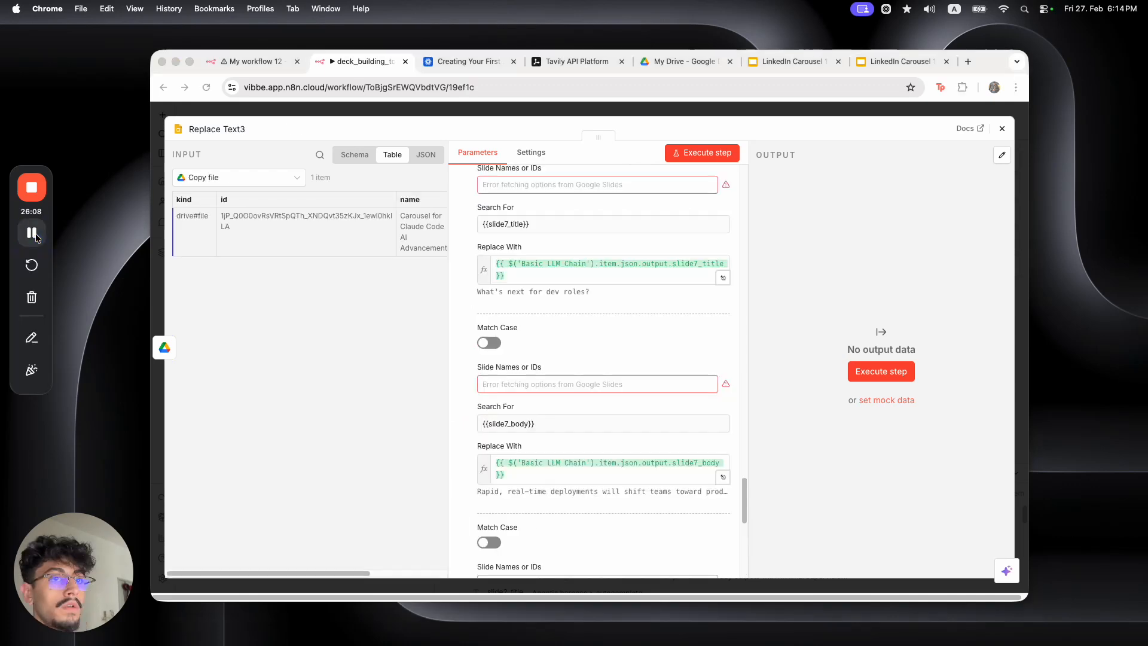
scroll(514, 311, "down", 5)
scroll(570, 209, "up", 4)
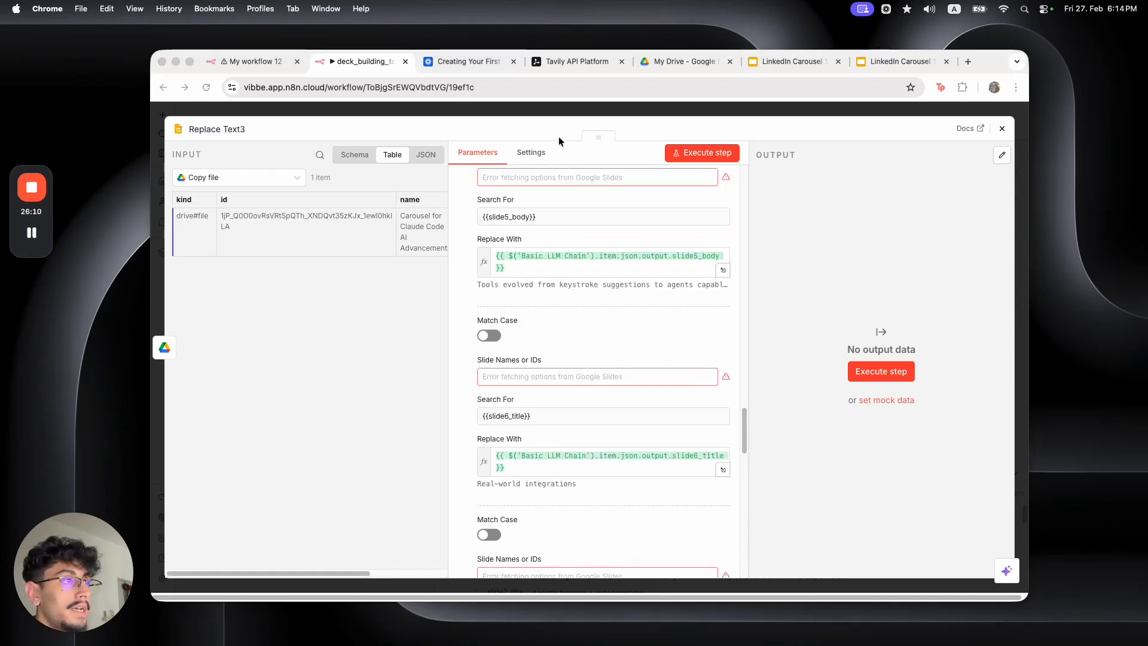
Run the workflow, inspect Replace Text3's error, and open its Google Slides credential
left_click(557, 109)
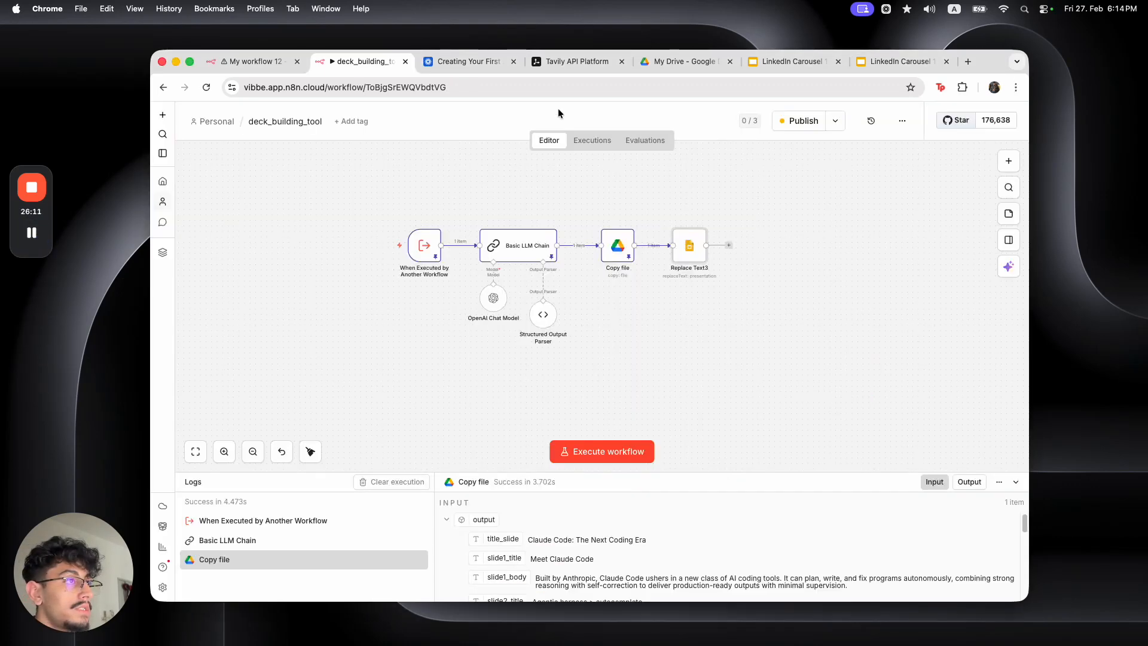
left_click(371, 245)
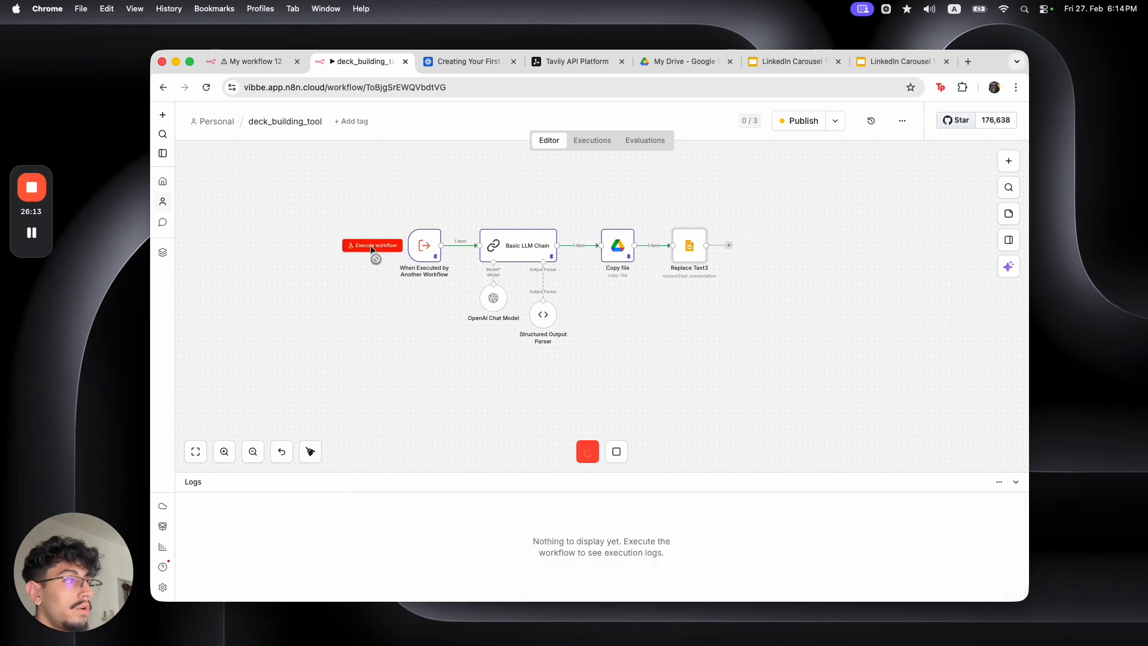
double_click(694, 254)
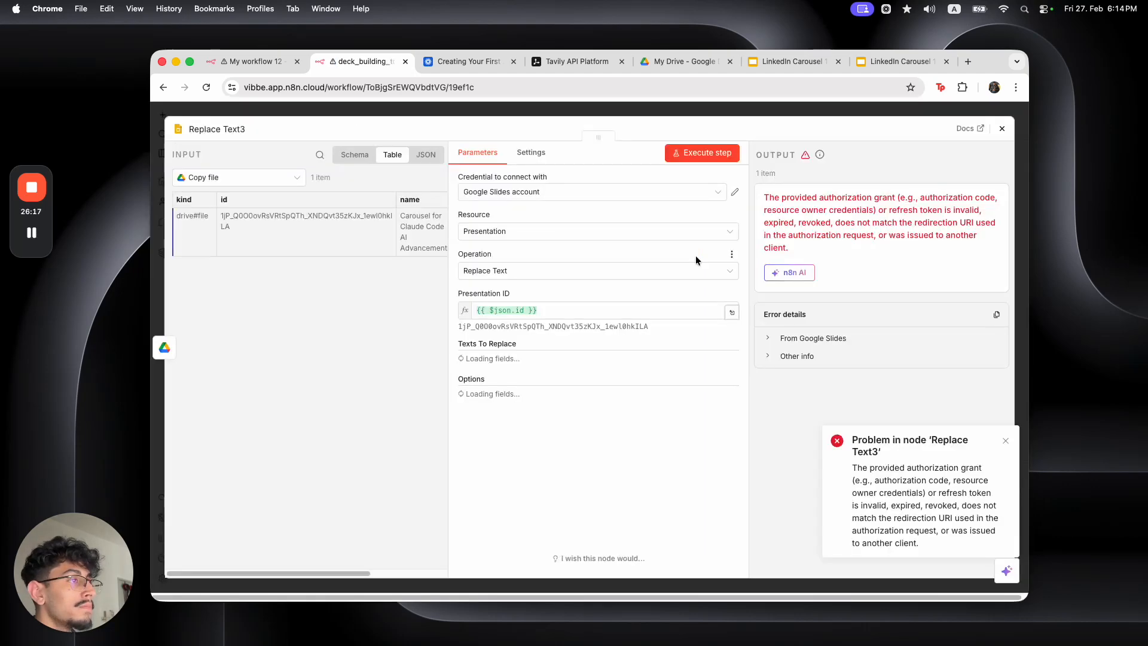
left_click(734, 192)
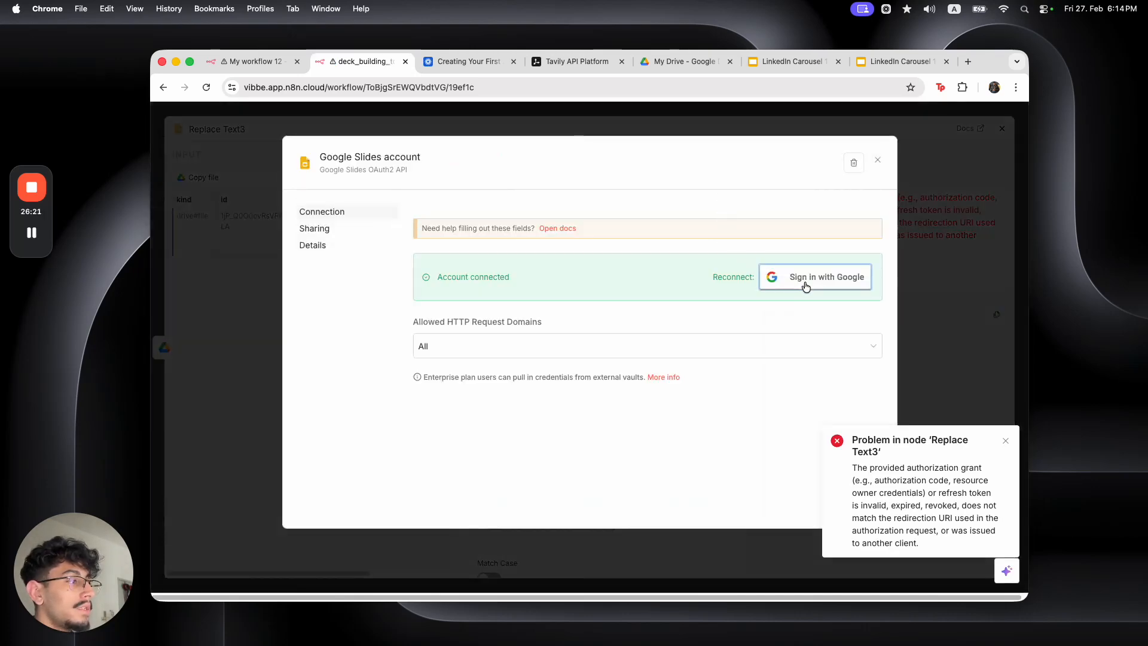
Reconnect the Google account with all permissions and re-run the workflow successfully
left_click(805, 281)
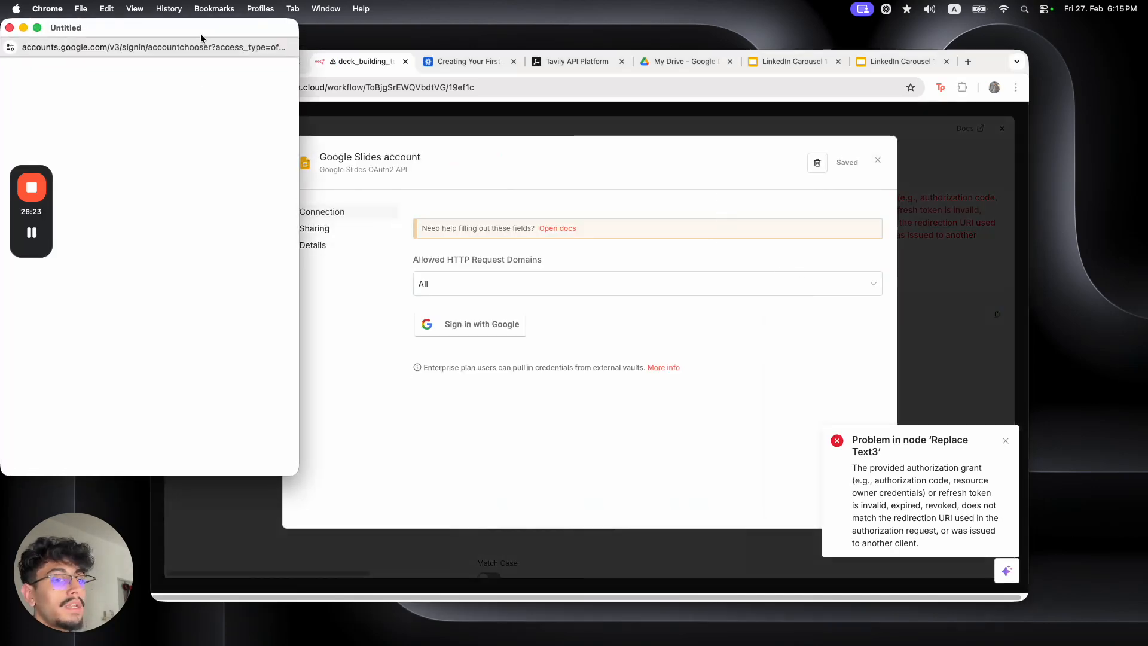
left_click(157, 194)
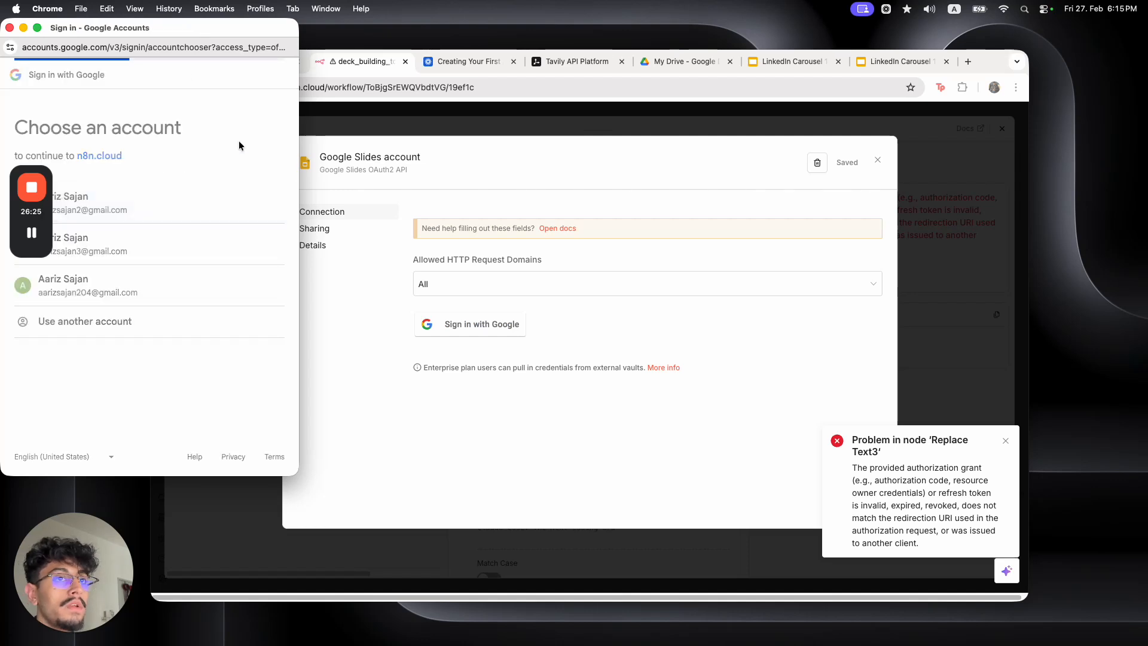
left_click_drag(236, 29, 475, 67)
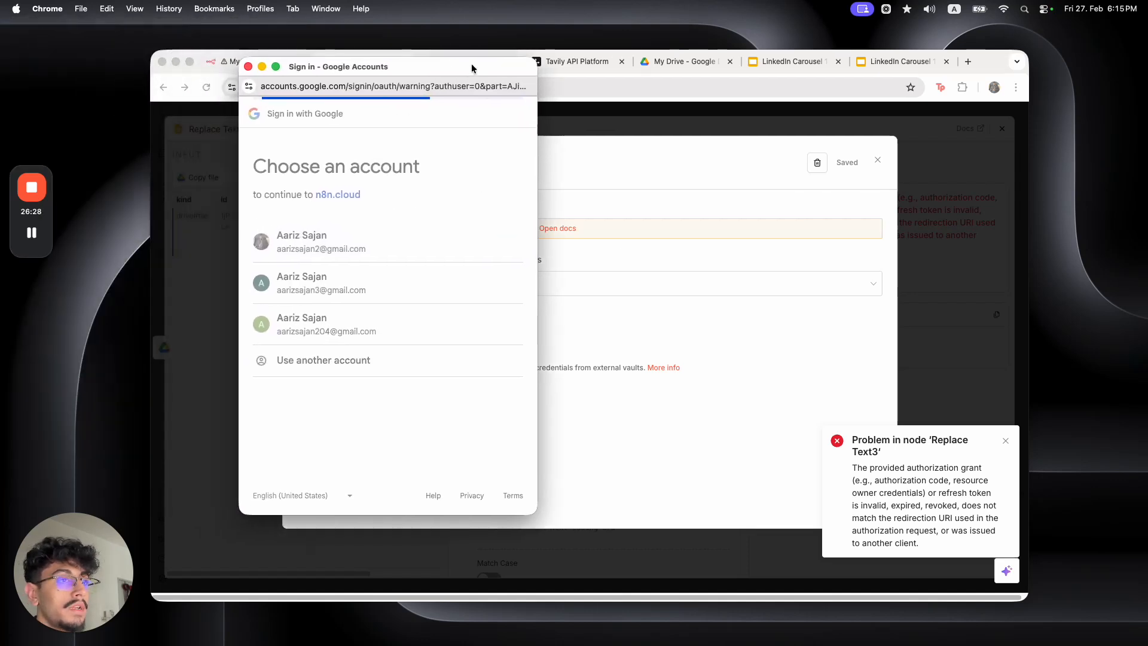
left_click(263, 269)
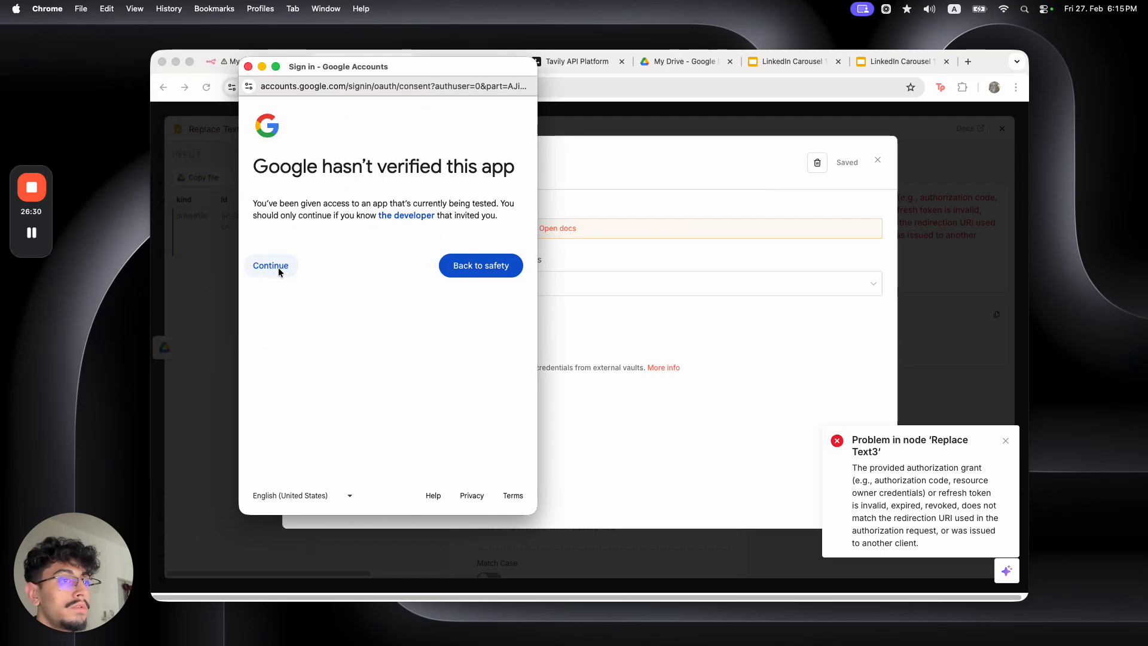
left_click(261, 289)
scroll(299, 299, "down", 5)
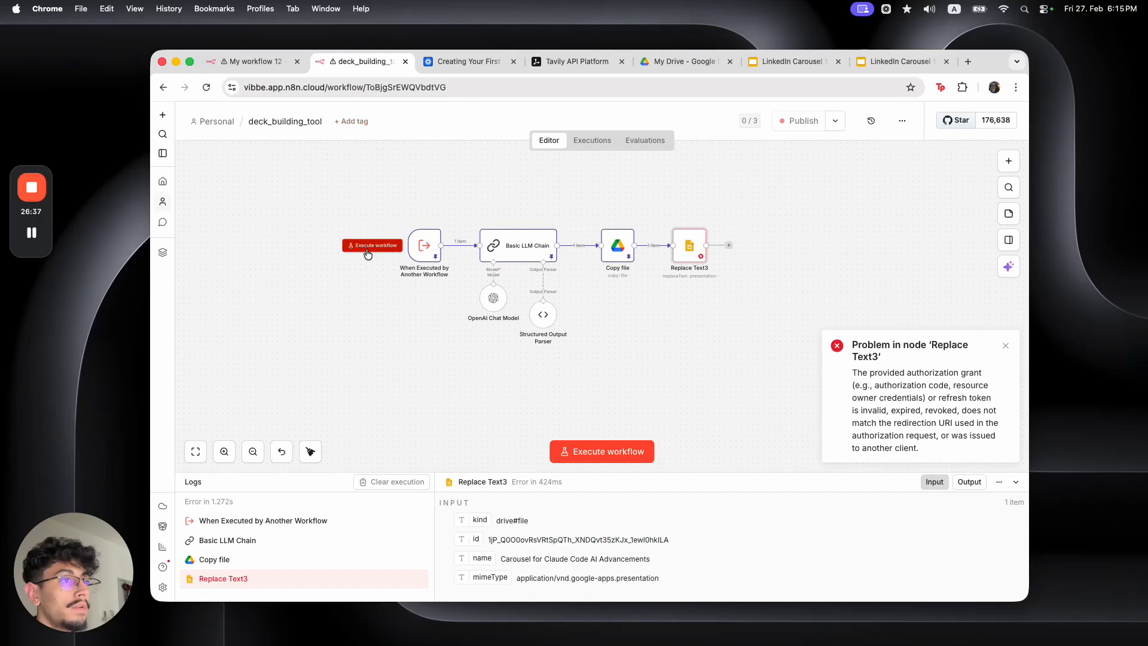
left_click(367, 248)
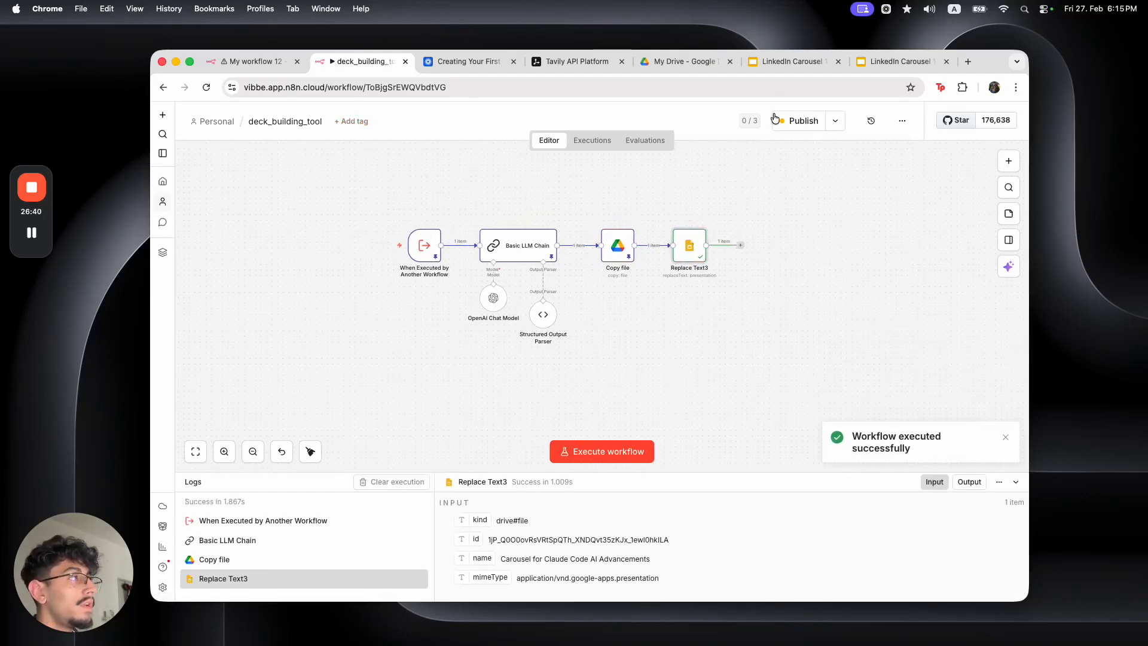
left_click(796, 62)
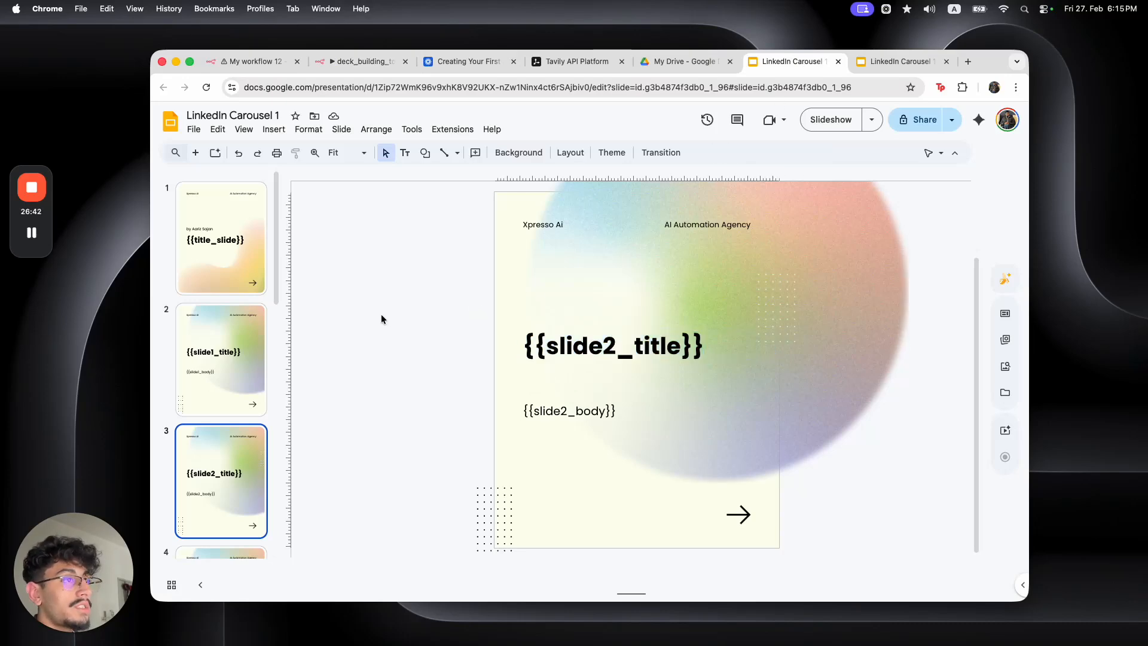
Close both LinkedIn Carousel 1 tabs, refresh My Drive, and return to deck_building_tool
left_click(877, 68)
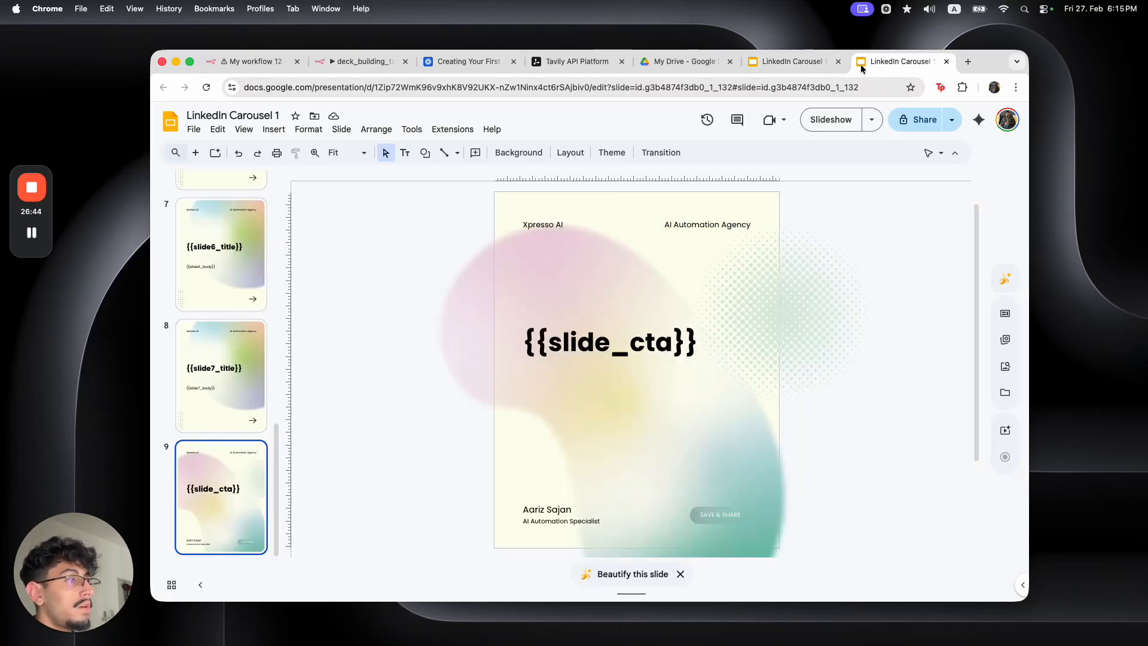
left_click(838, 61)
left_click(838, 62)
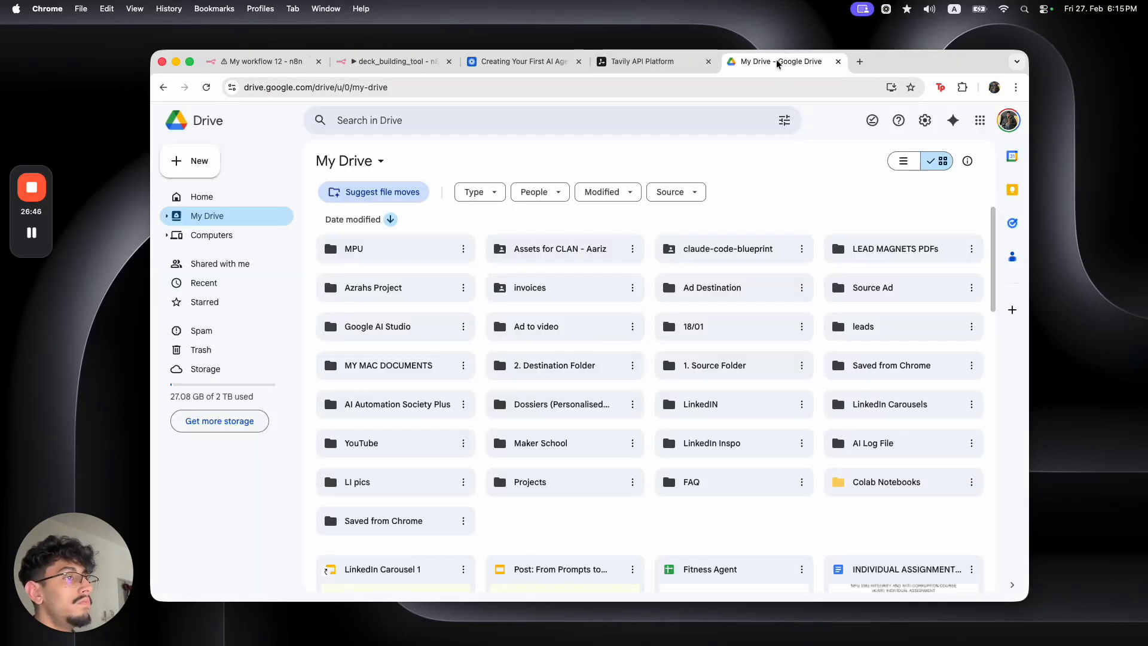
scroll(532, 441, "down", 3)
key("super+r")
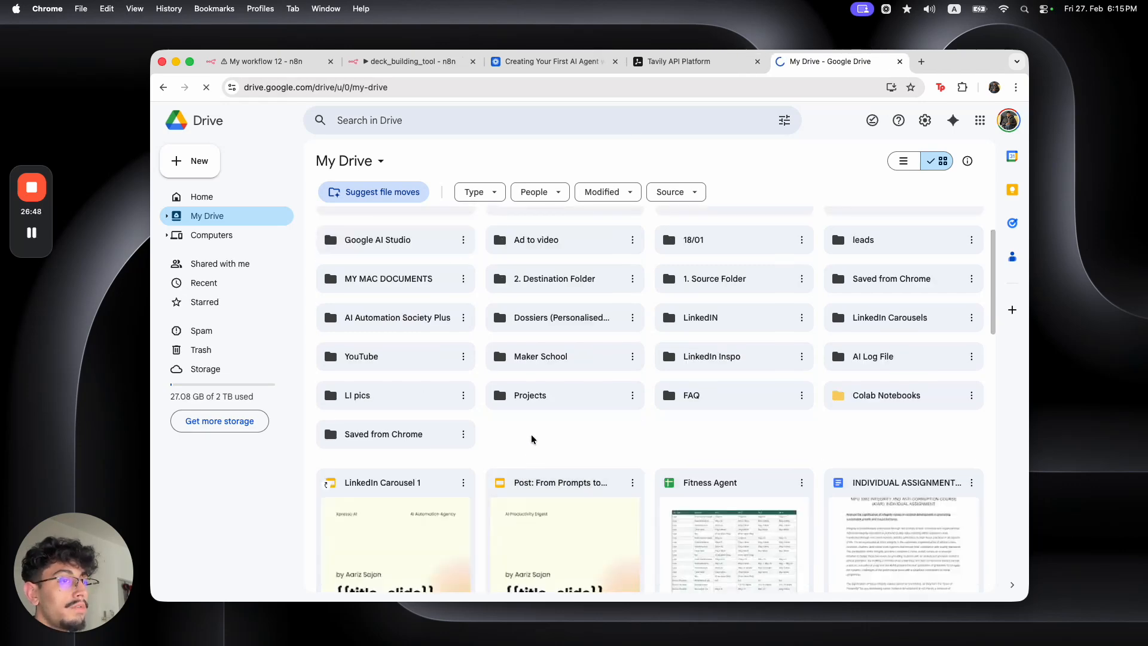
scroll(531, 436, "down", 3)
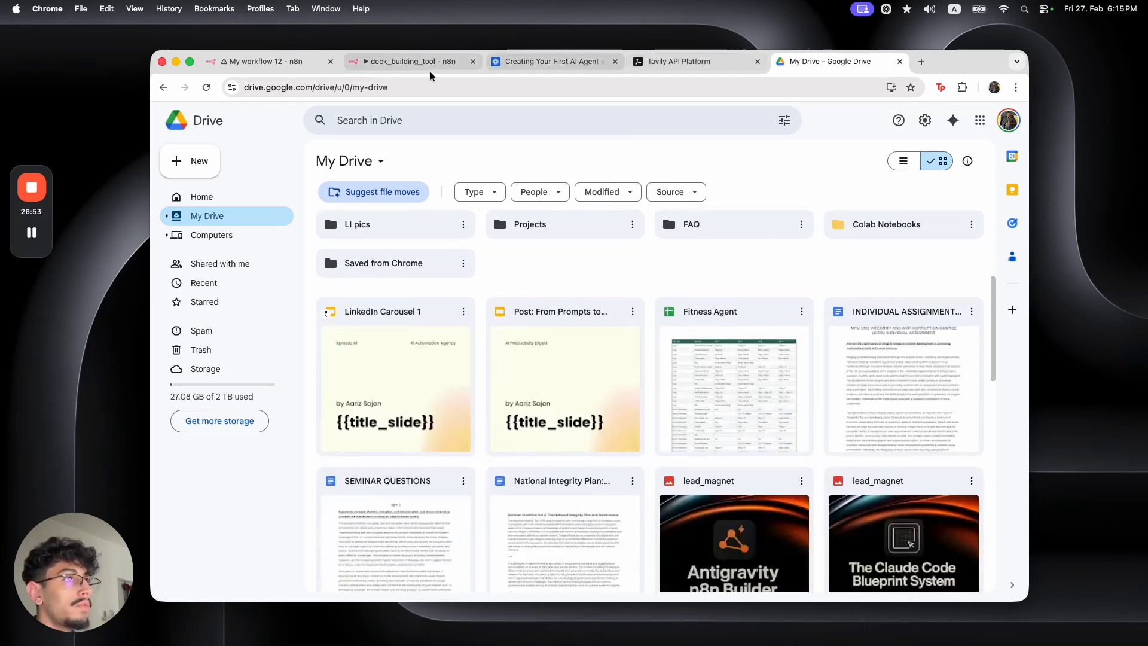
left_click(412, 61)
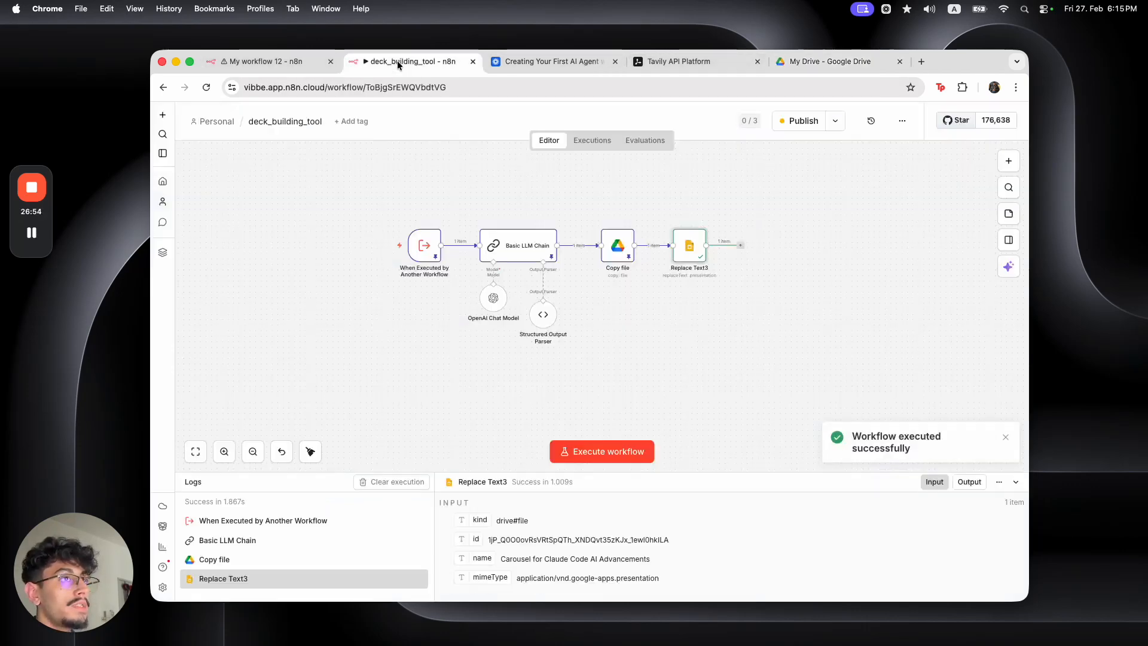
Select the new presentationId from Replace Text3's output and return to the carousel presentation
double_click(690, 252)
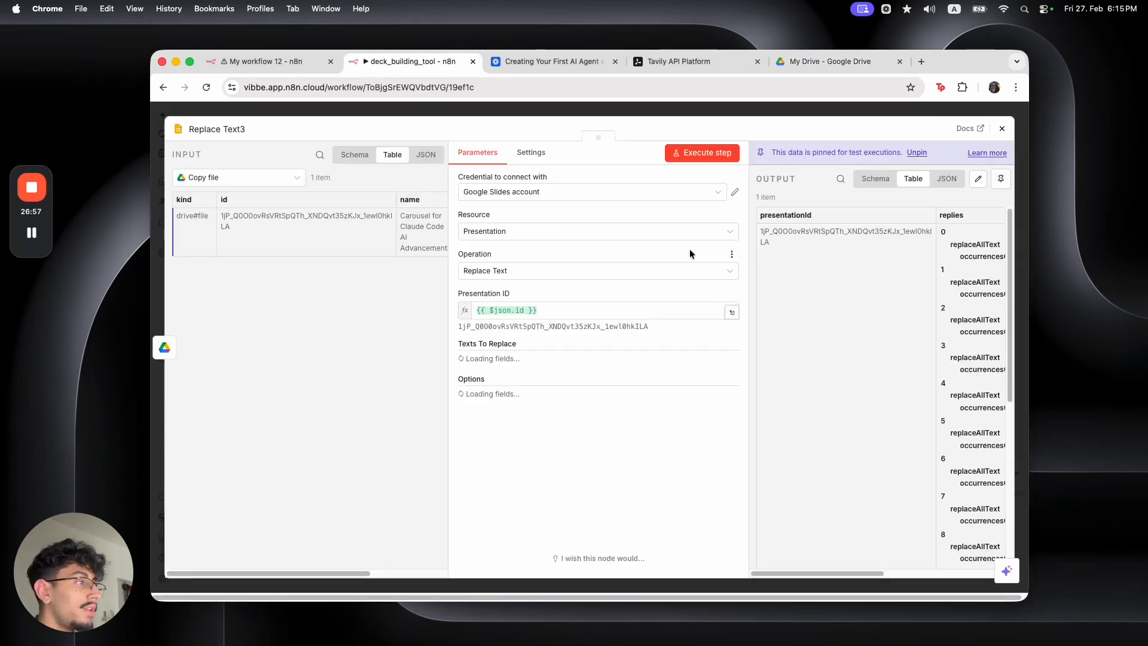
left_click_drag(841, 576, 795, 576)
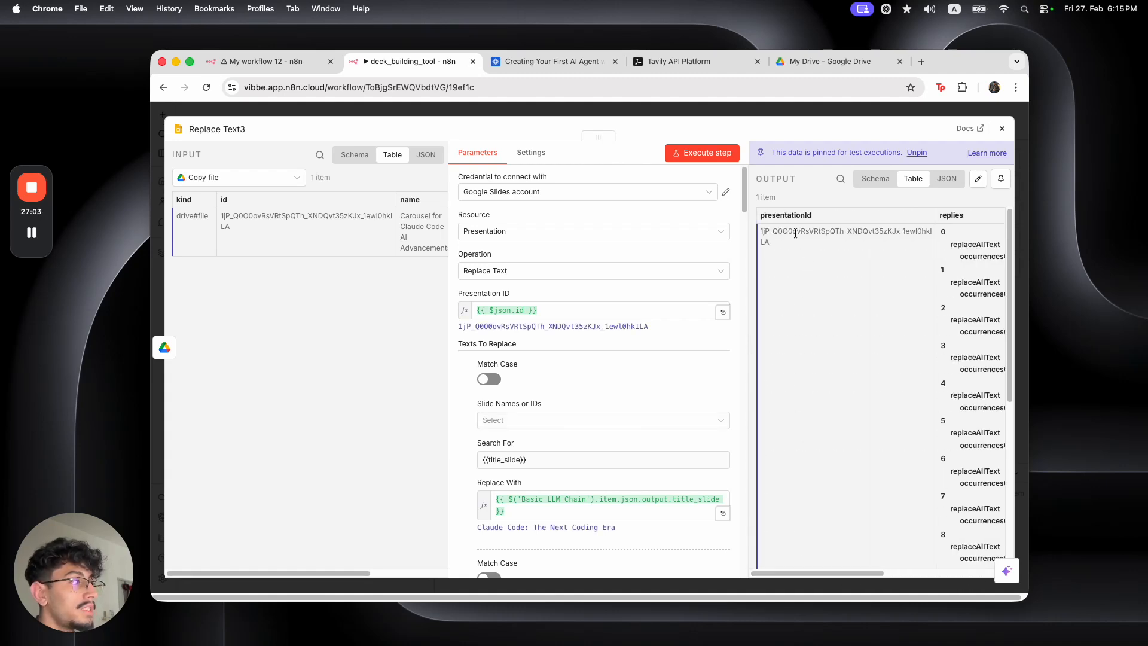
left_click(784, 261)
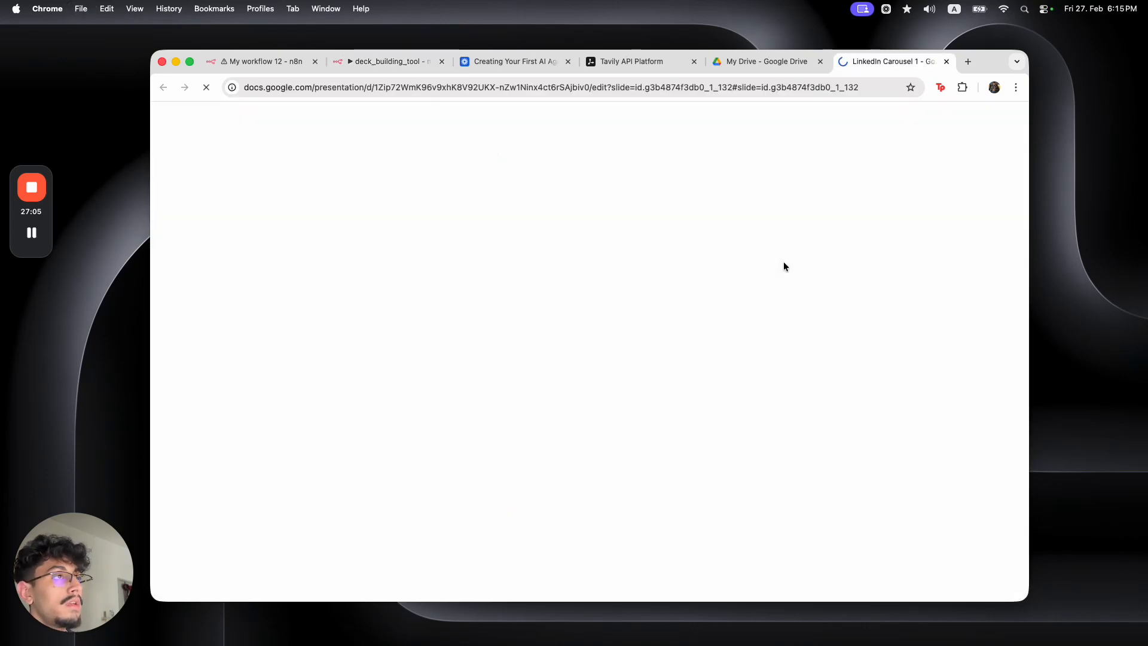
left_click(389, 61)
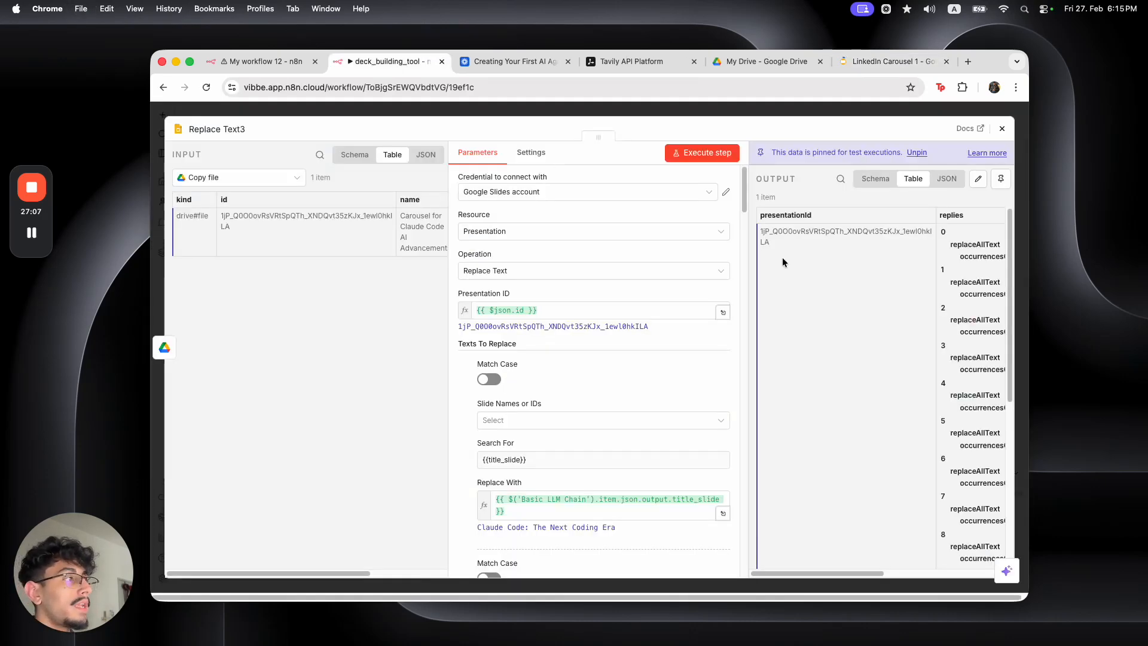
left_click_drag(763, 236, 760, 232)
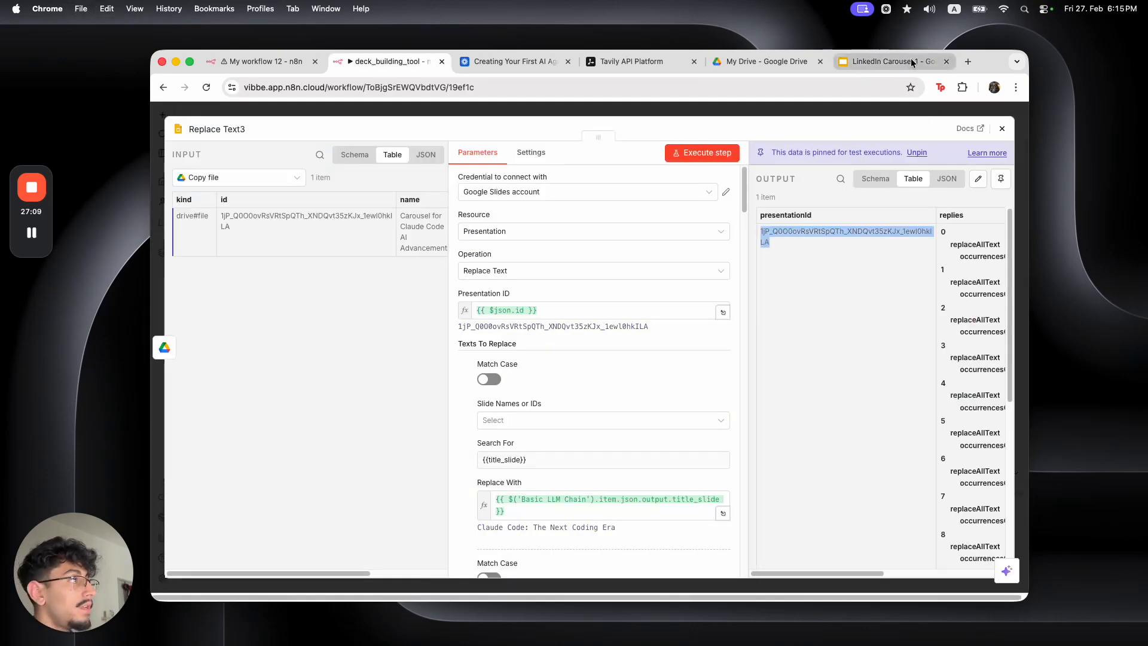
left_click(888, 61)
left_click(628, 87)
Swap the old presentation ID in the Slides URL for the new presentationId and load it
left_click(791, 88)
left_click_drag(833, 87, 649, 87)
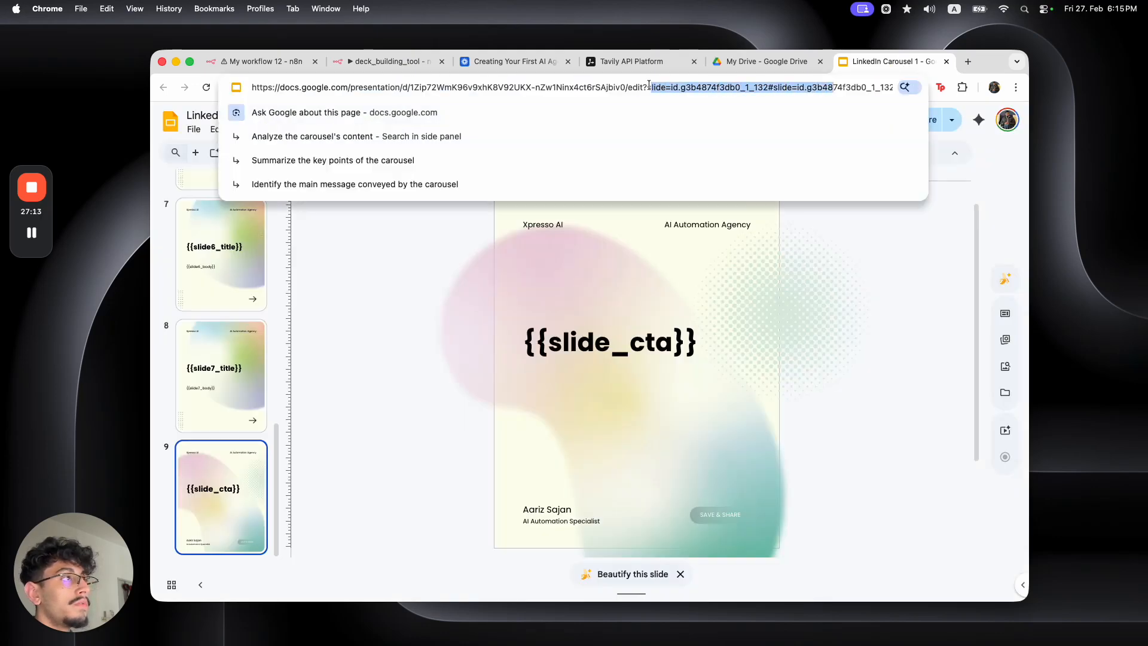
key("BackSpace")
left_click_drag(695, 88, 413, 85)
key("BackSpace")
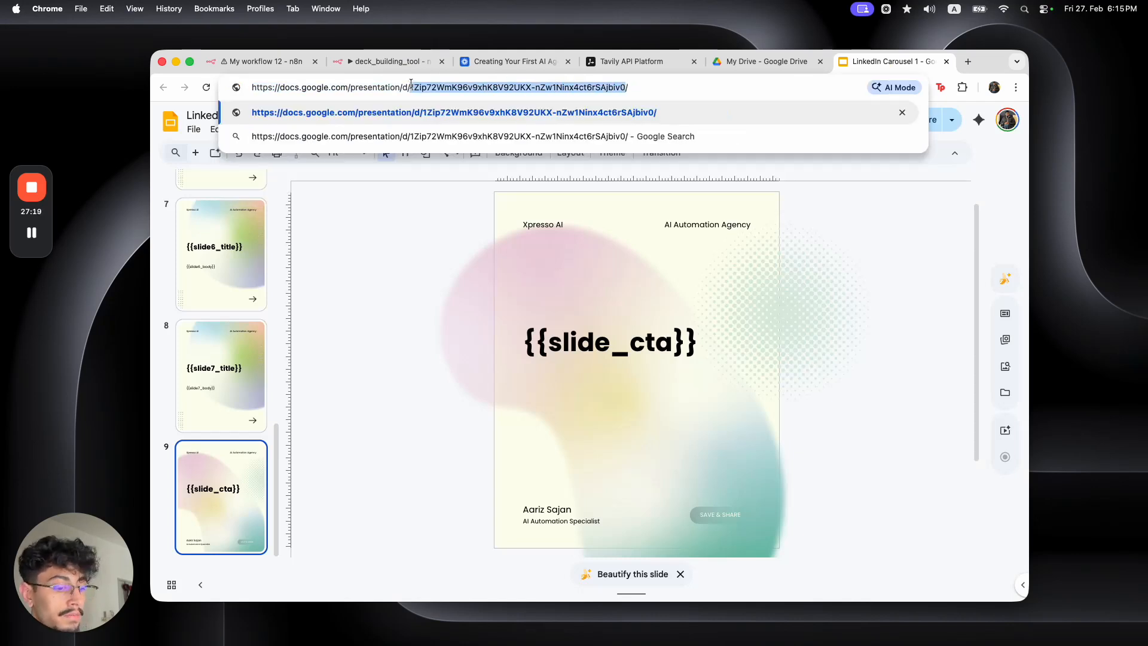
key("Return")
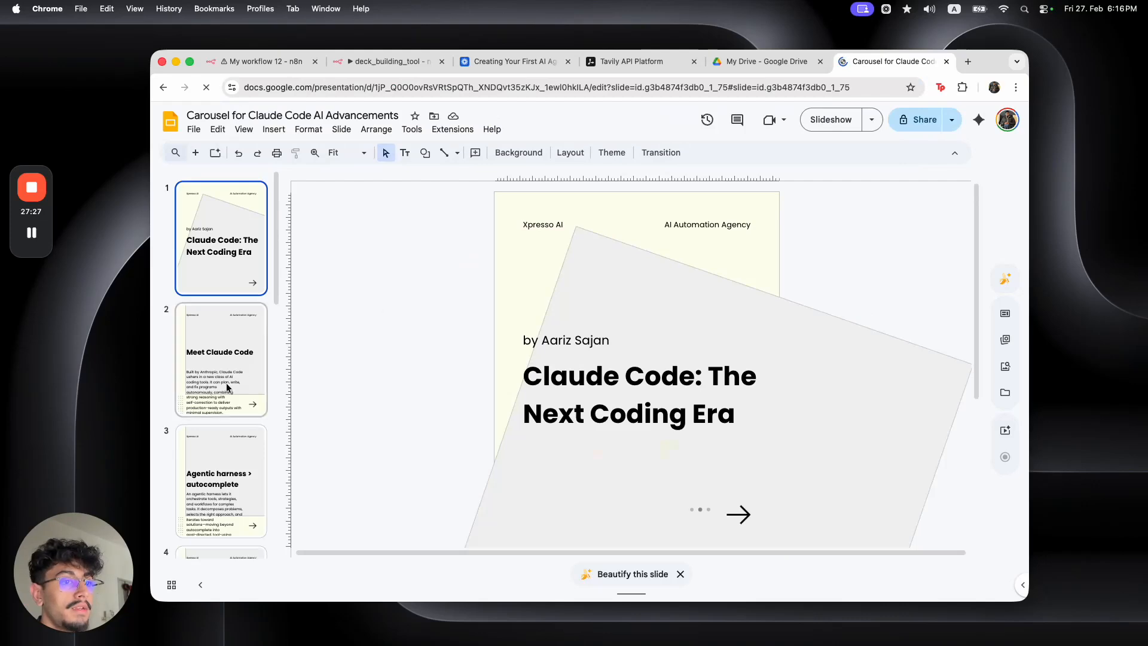
Review the generated carousel slides 2 through 8, checking slide 7's body text
left_click(230, 387)
scroll(230, 389, "down", 3)
left_click(230, 388)
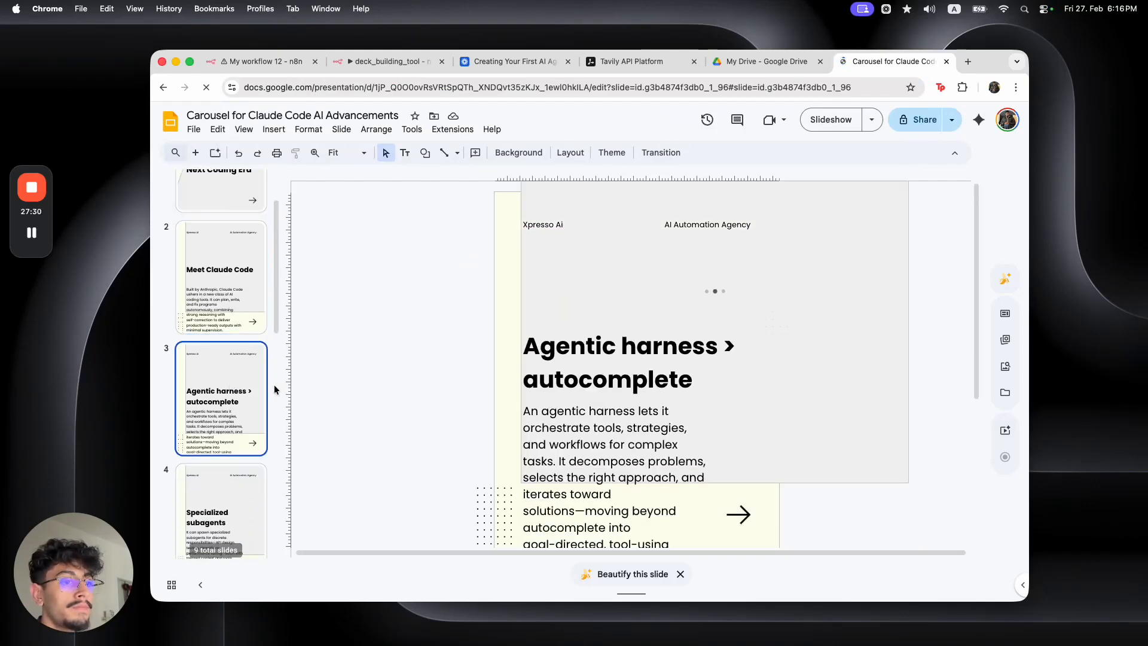
left_click(232, 481)
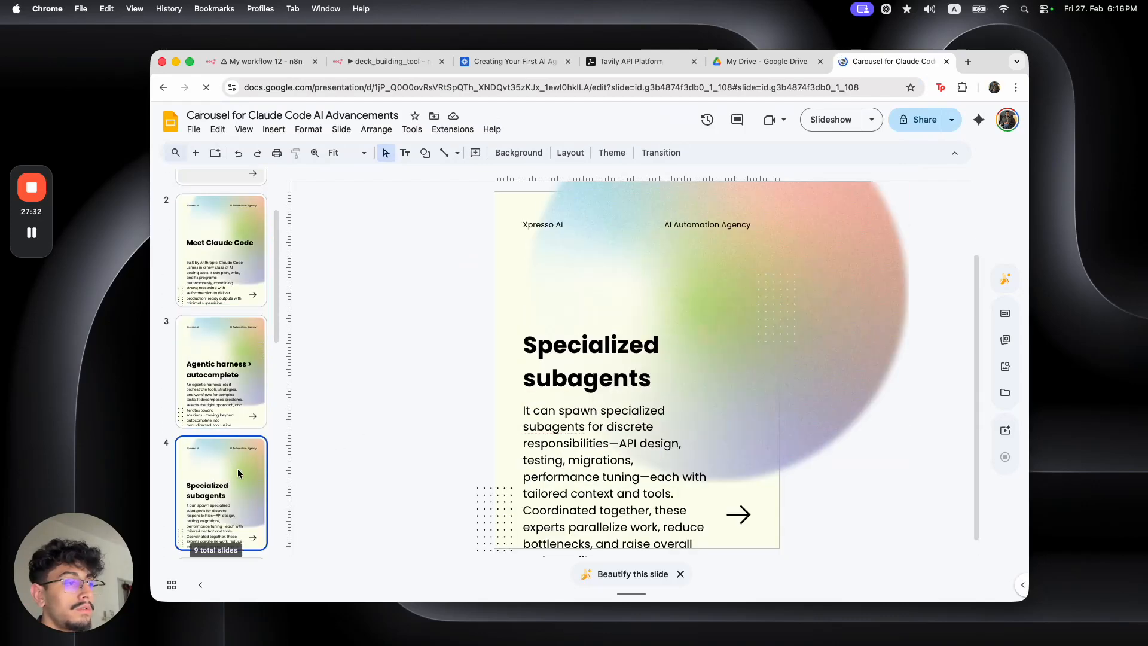
scroll(232, 481, "down", 3)
key("Down")
scroll(246, 472, "down", 5)
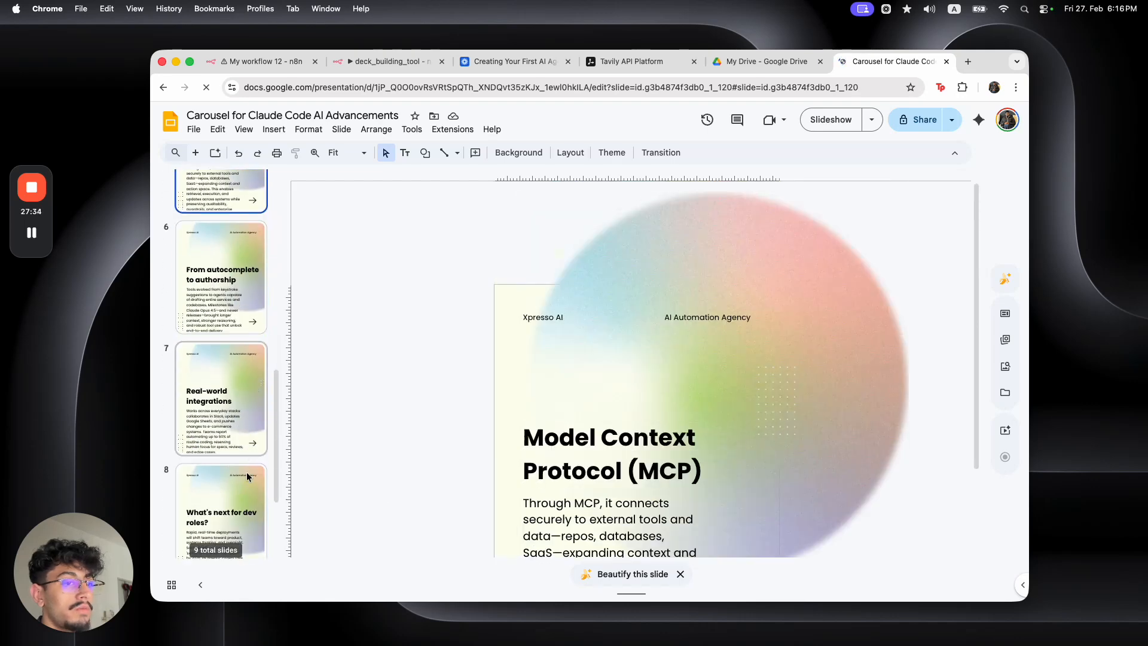
left_click(256, 368)
key("Down")
key("Down")
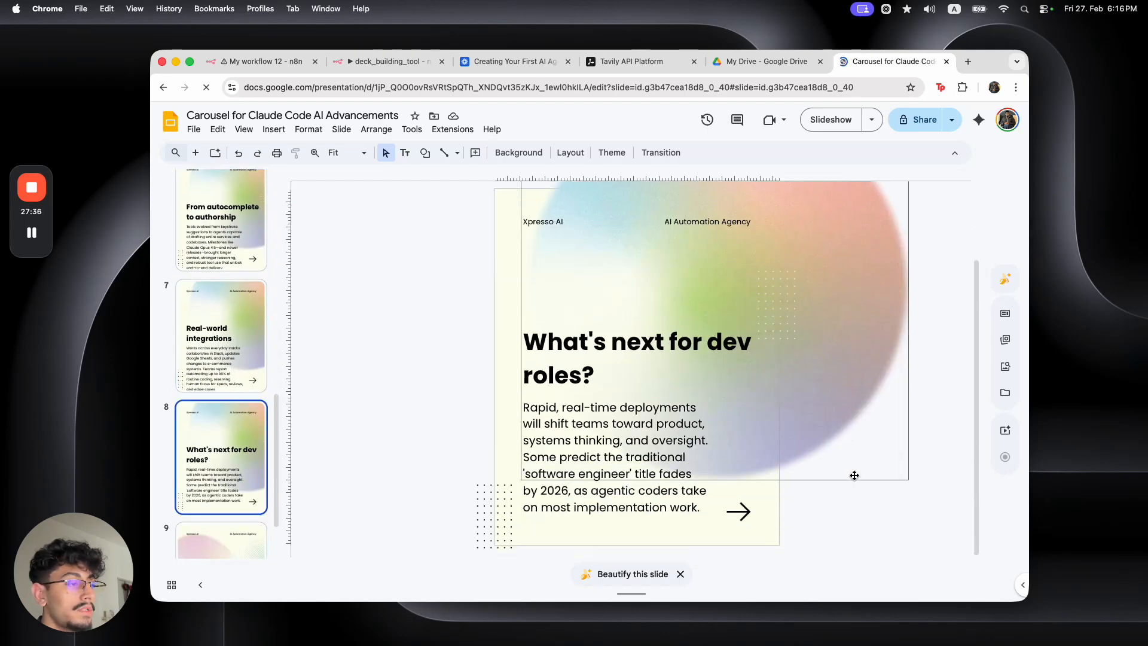
scroll(853, 475, "down", 3)
left_click(230, 377)
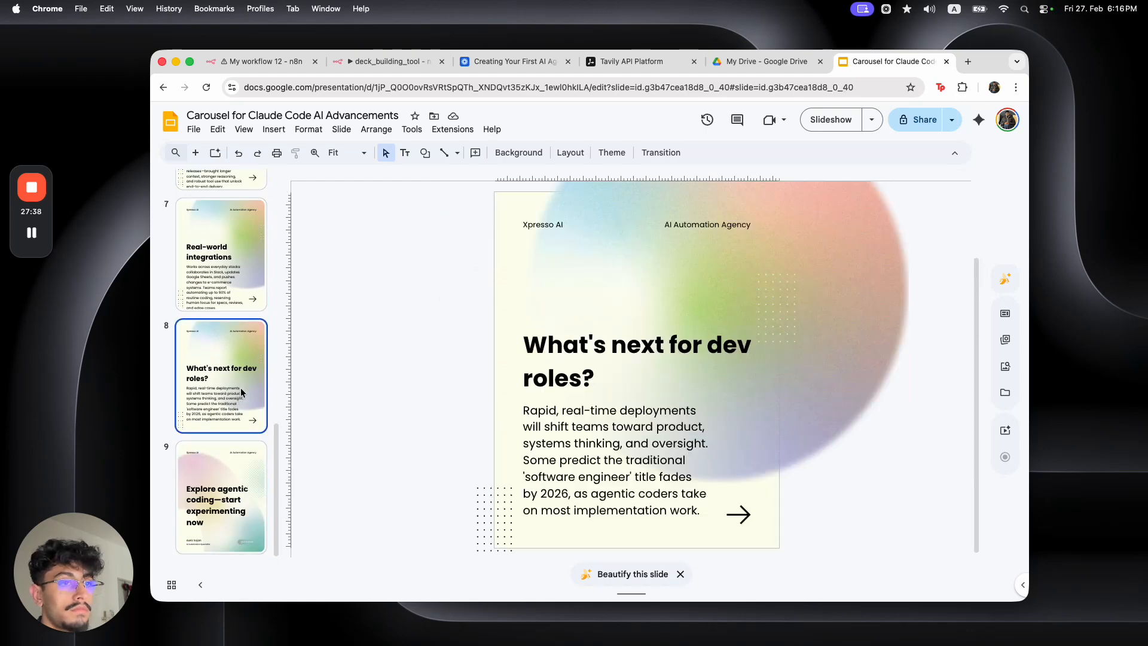
left_click(239, 289)
scroll(239, 289, "up", 2)
key("Down")
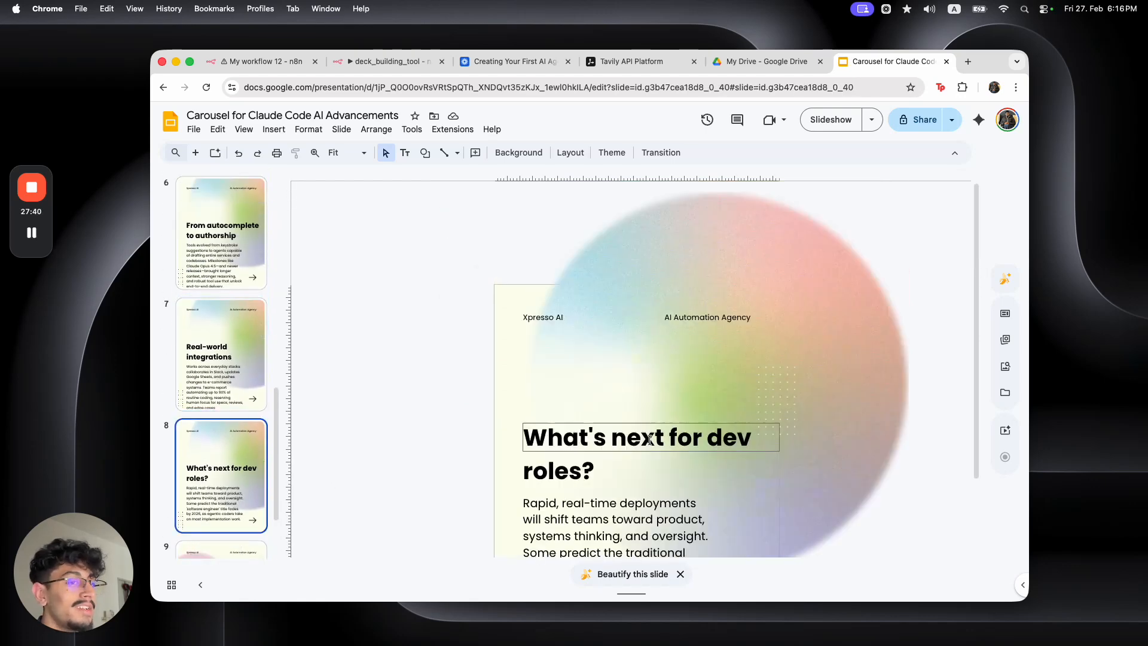
left_click(238, 346)
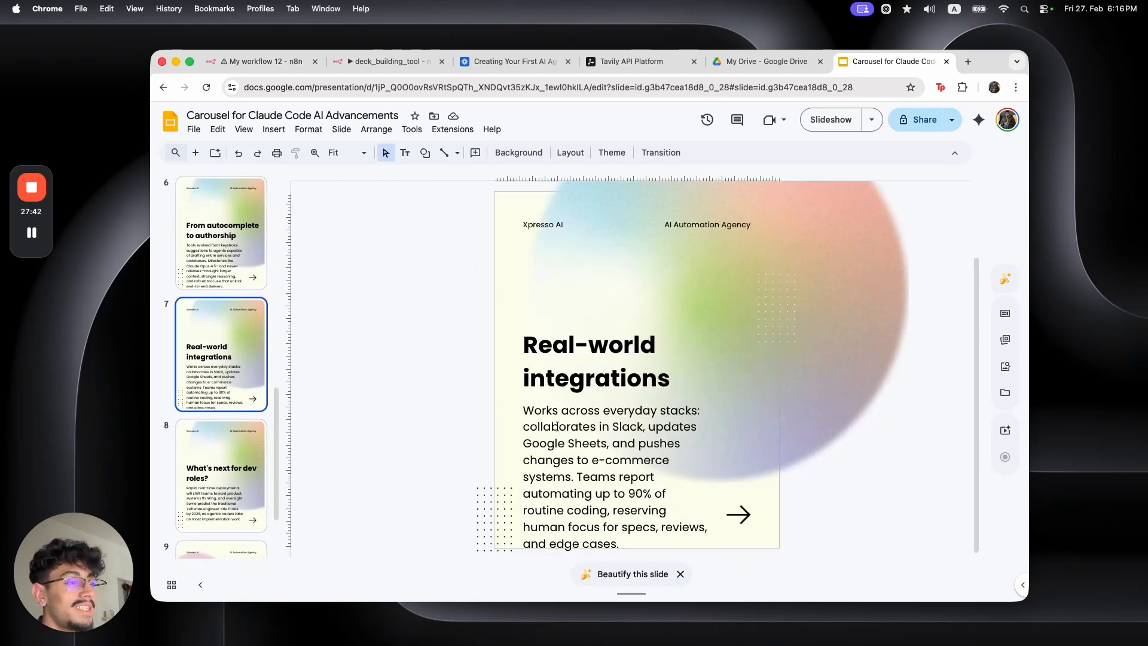
left_click(633, 476)
scroll(227, 371, "up", 6)
Widen slide 4's body text box and delete its arrow graphic
left_click(221, 343)
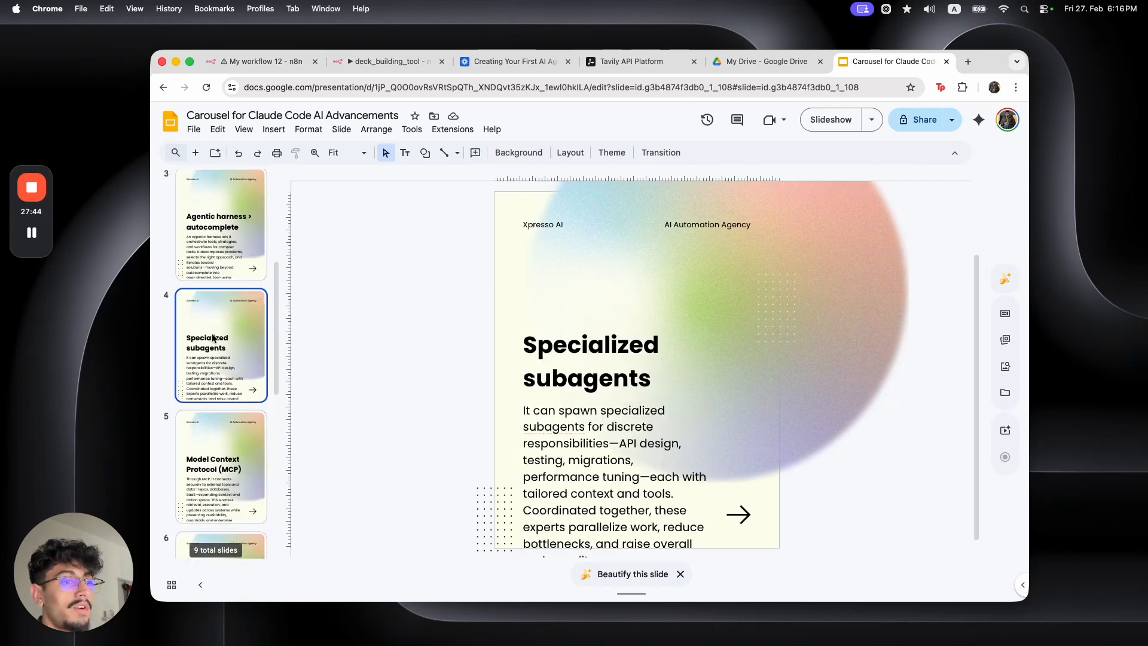
scroll(597, 542, "down", 1)
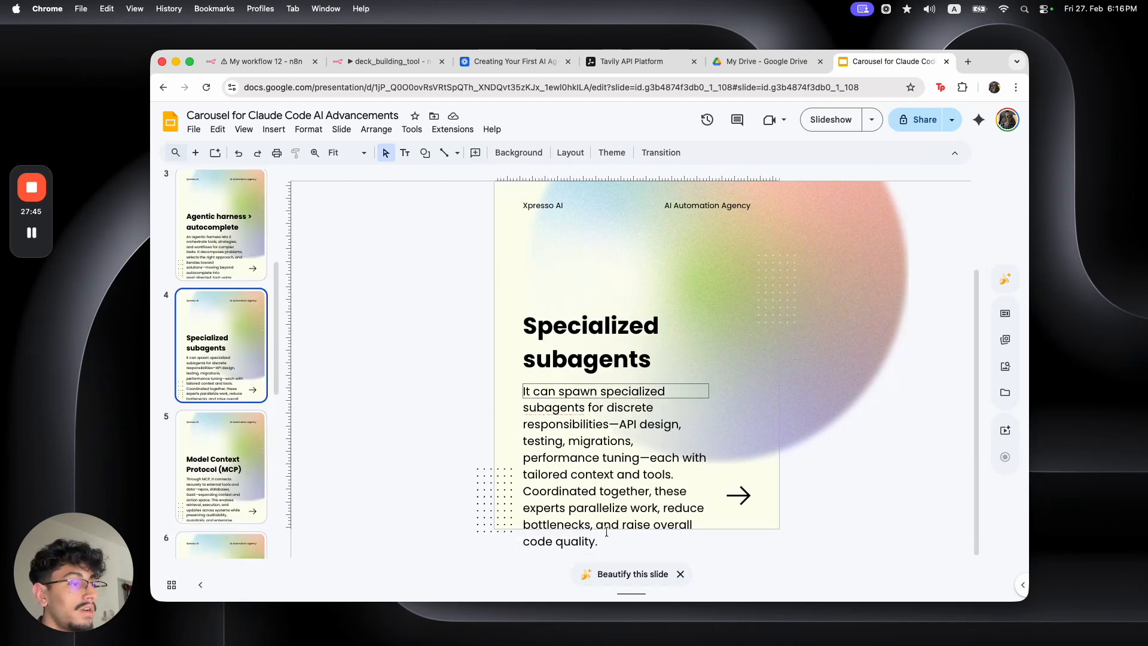
left_click(658, 391)
left_click_drag(709, 391, 740, 391)
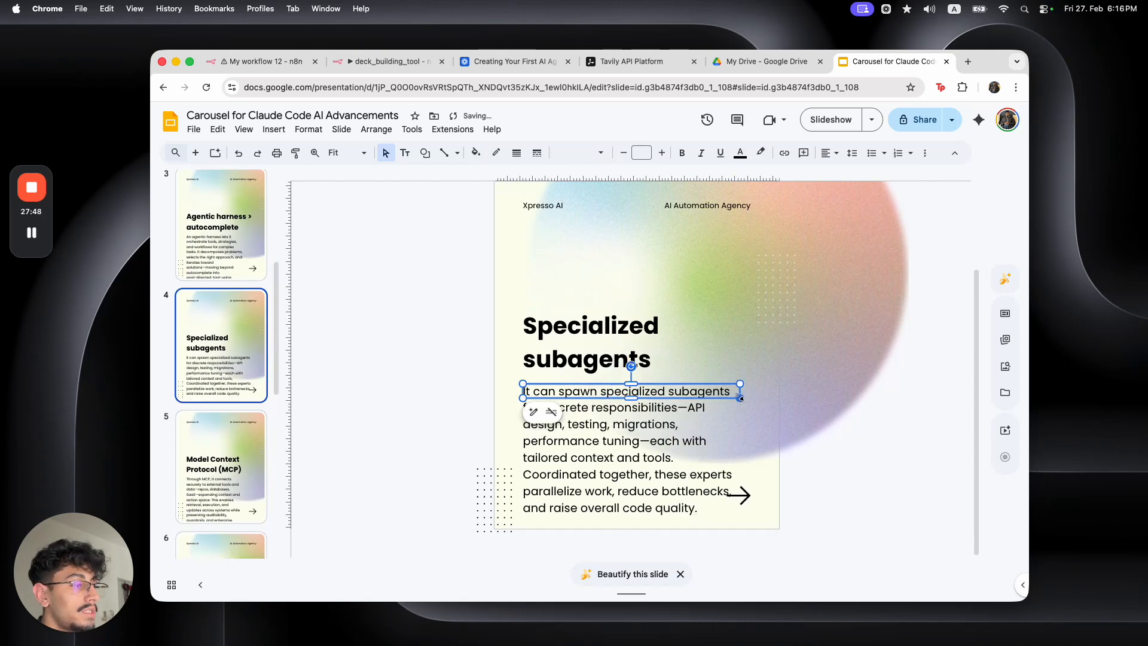
left_click_drag(743, 501, 752, 510)
left_click(828, 508)
left_click(747, 508)
key("Delete")
Widen slide 3's body text box so it reflows into longer lines
left_click(219, 252)
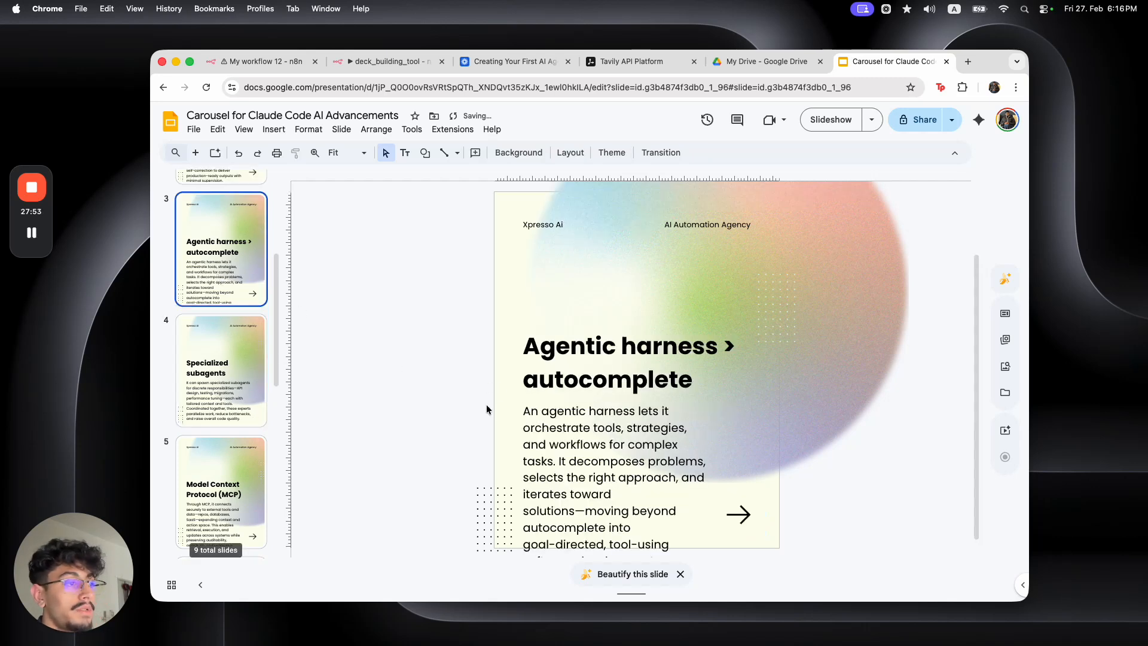
left_click(708, 412)
left_click_drag(712, 412, 747, 412)
left_click(744, 525)
key("Escape")
scroll(235, 376, "up", 3)
Widen slide 2's 'Built by Anthropic' body text box
left_click(223, 299)
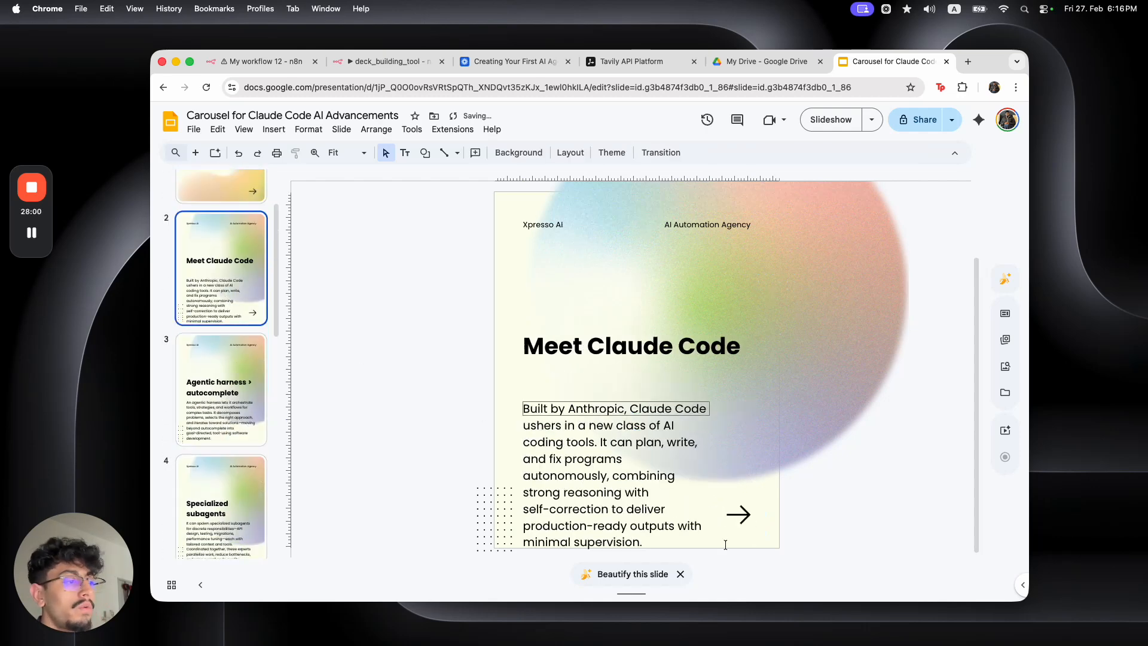
left_click(708, 409)
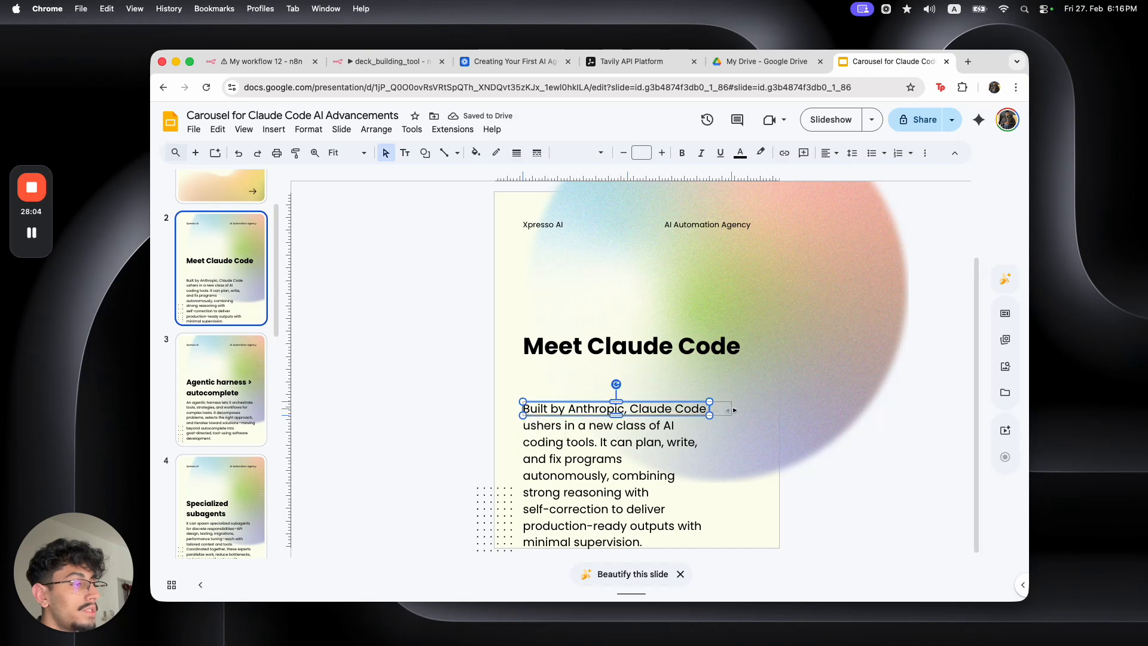
left_click_drag(744, 410, 743, 410)
left_click(824, 527)
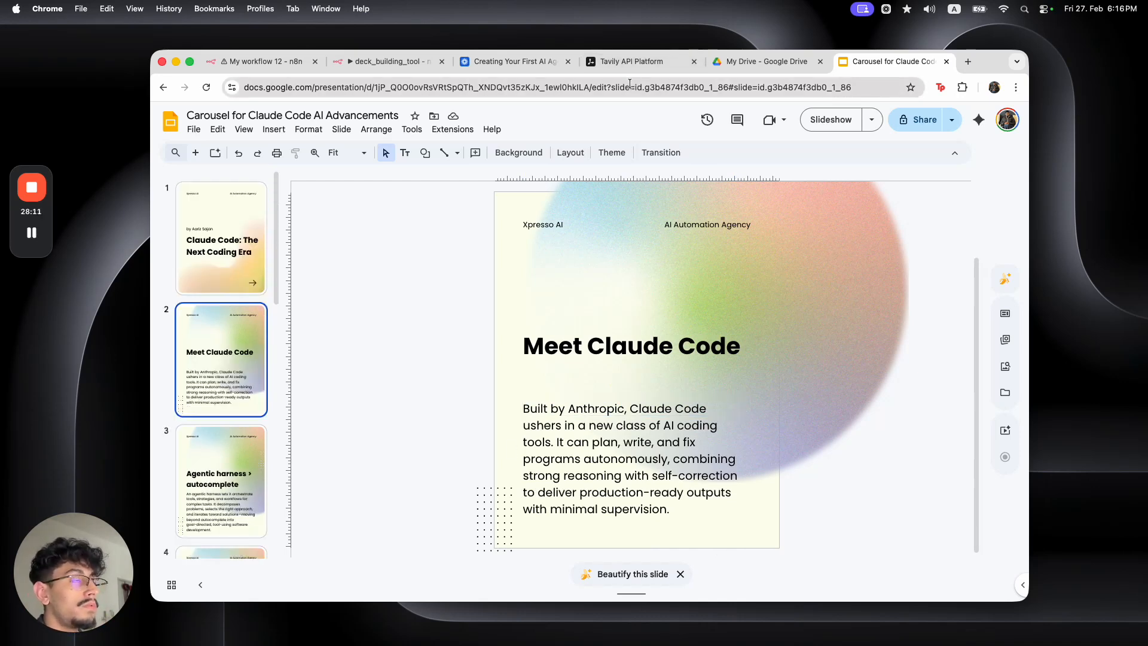
Select and copy the presentation's web address from Chrome's address bar
left_click(591, 89)
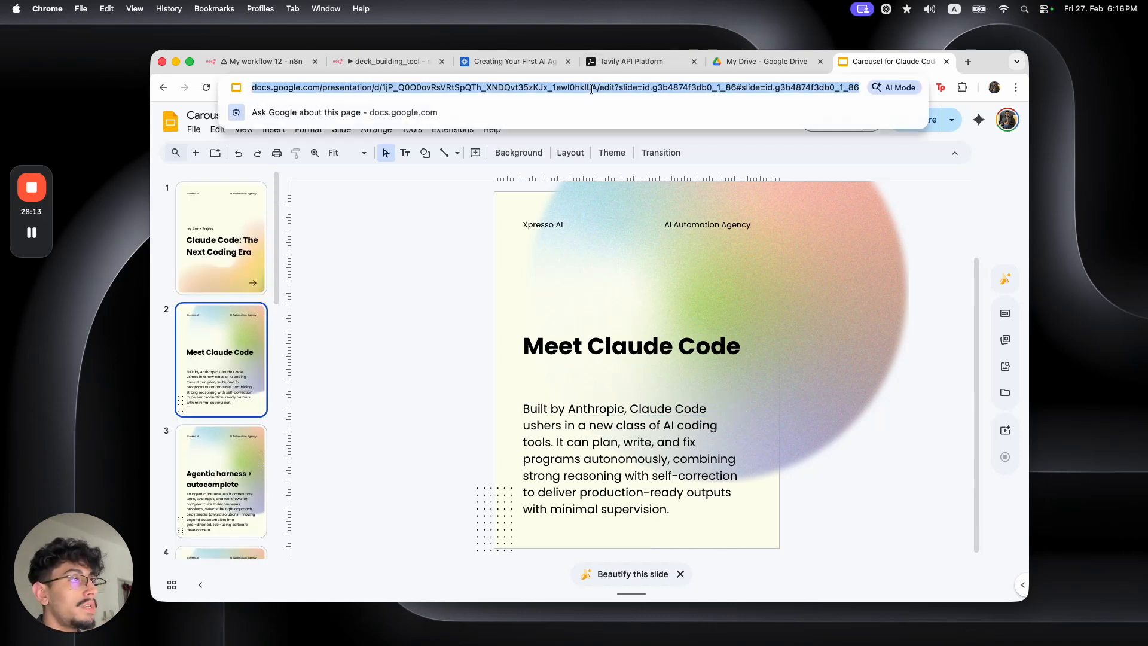
left_click(597, 90)
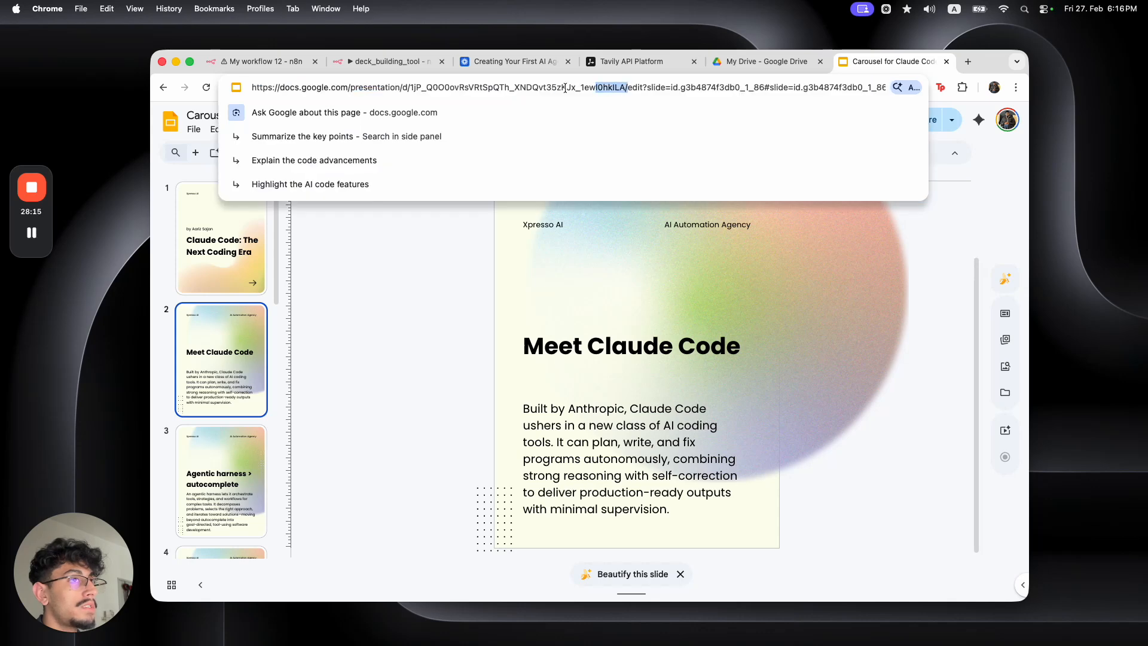
left_click_drag(589, 90, 256, 82)
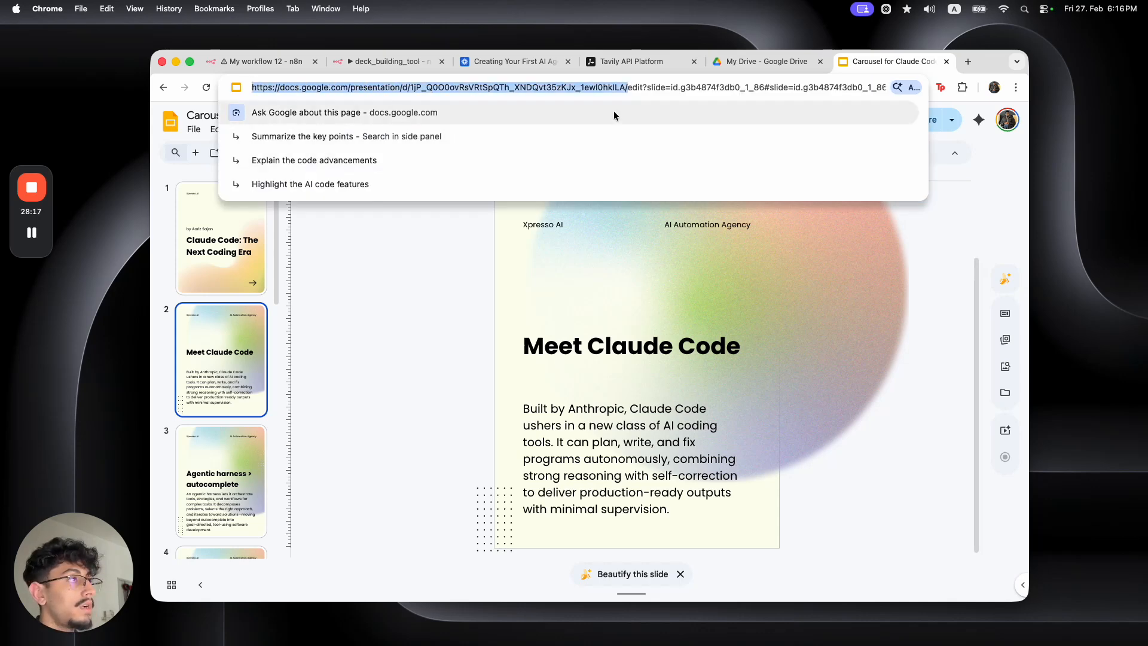
left_click(378, 62)
Add an Edit Fields node after Replace Text3 with a single presentation_url field
left_click(585, 107)
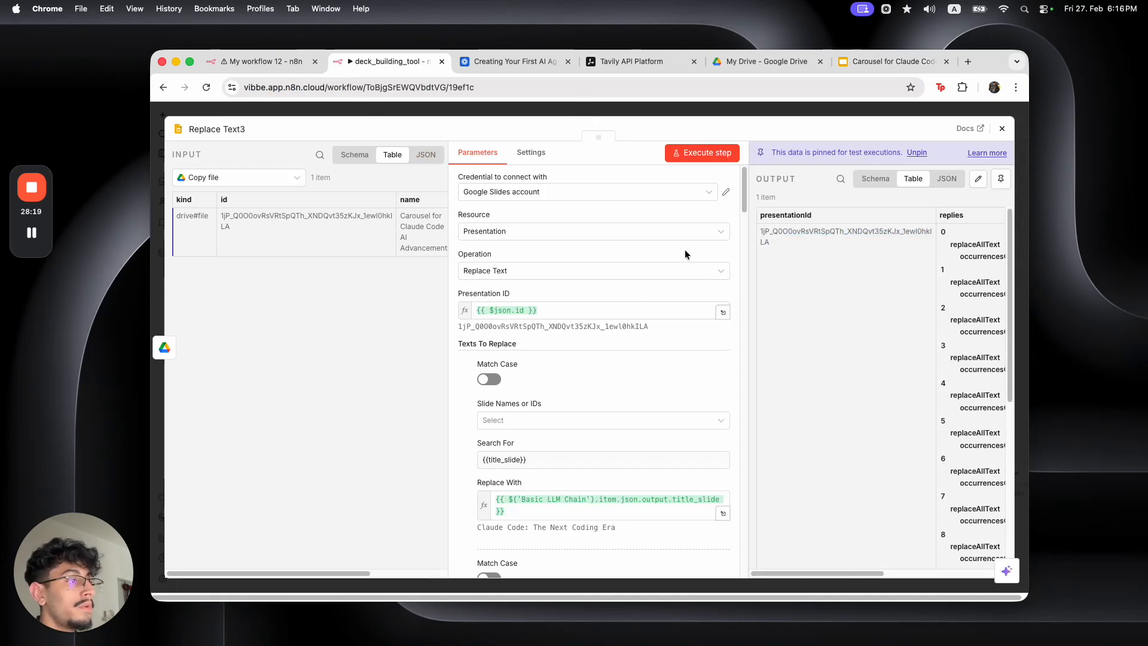
left_click(736, 247)
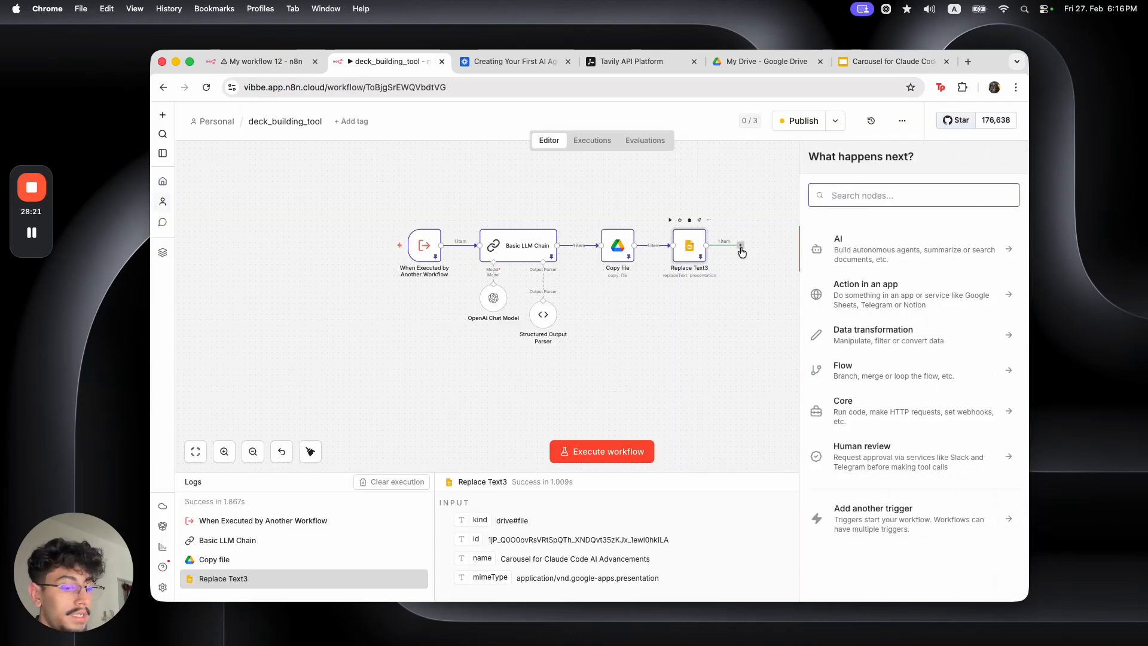
type("set")
left_click(870, 242)
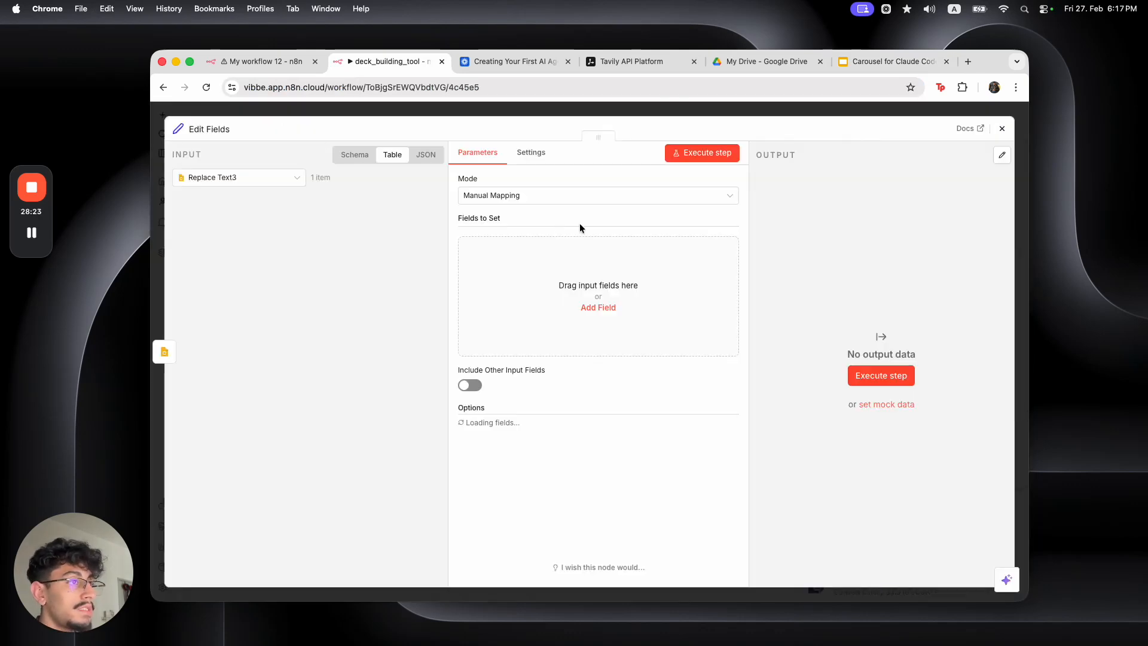
type("presentation_url")
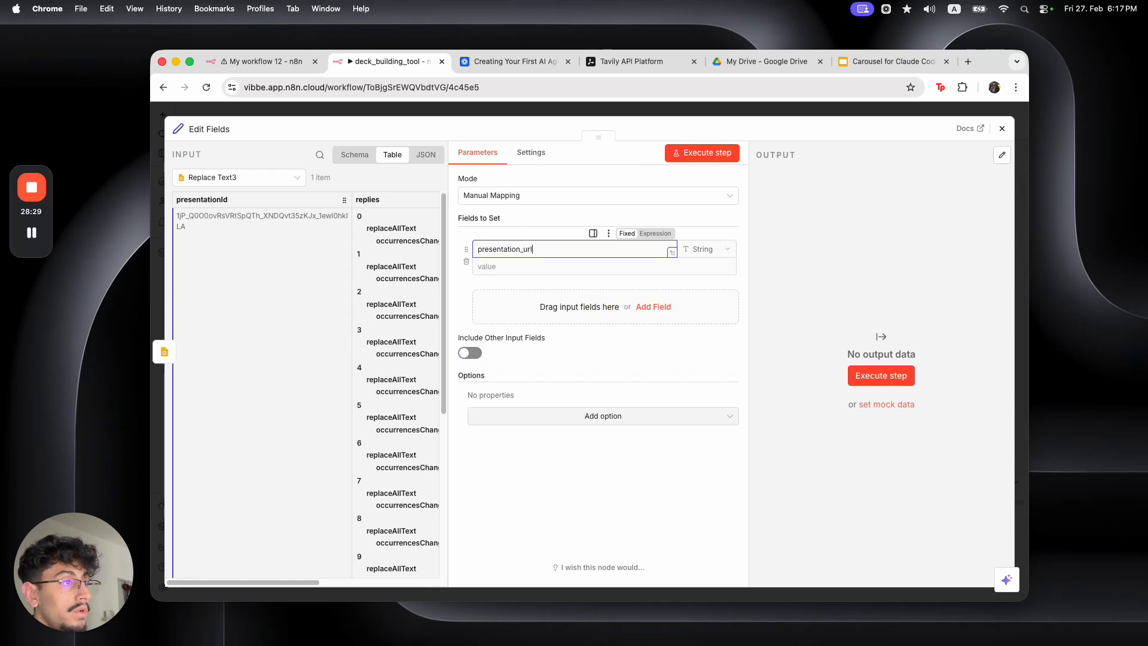
left_click(577, 304)
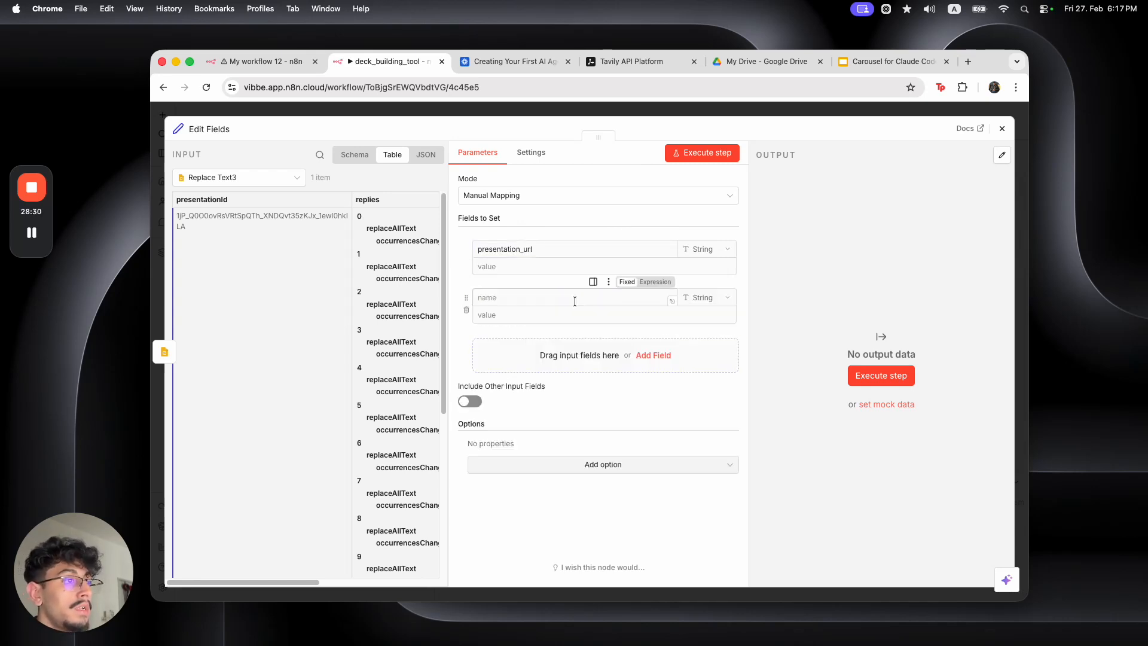
left_click(464, 311)
Set presentation_url to the pasted Slides address, replacing the hard-coded ID with presentationId
left_click(703, 280)
left_click(729, 267)
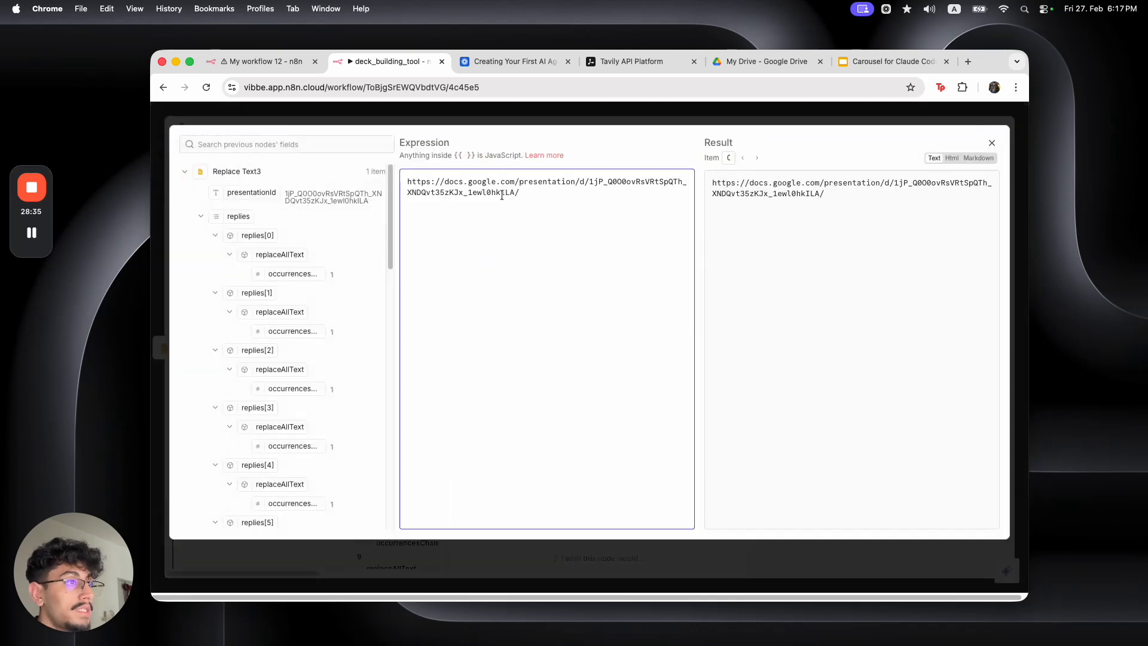
left_click_drag(514, 192, 595, 186)
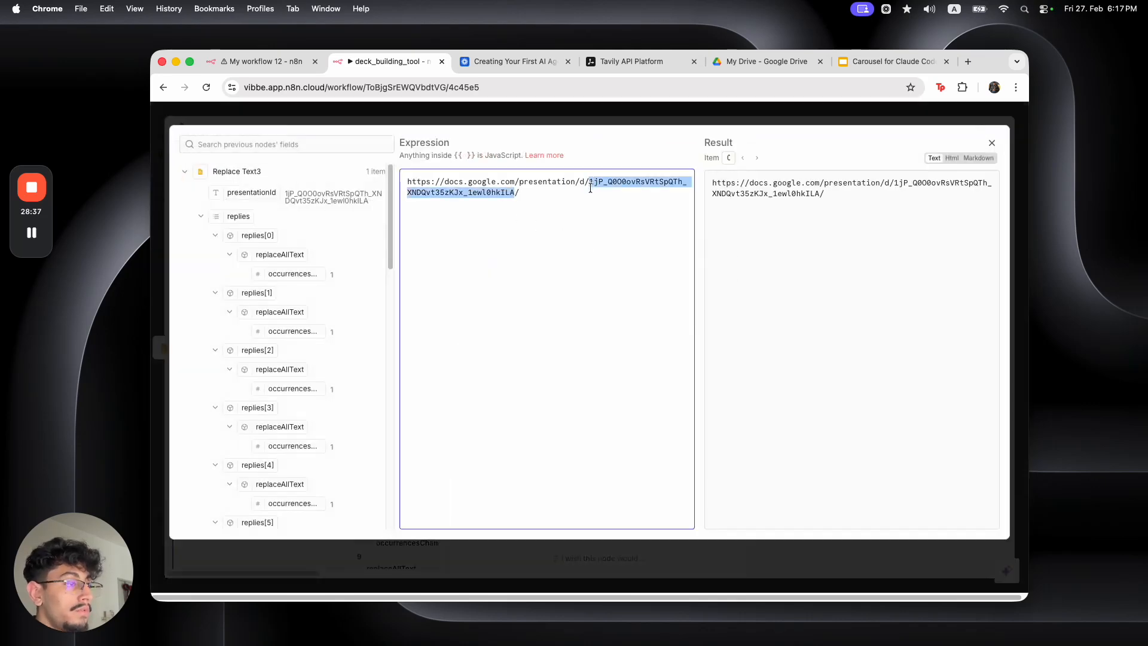
key("BackSpace")
type("\\")
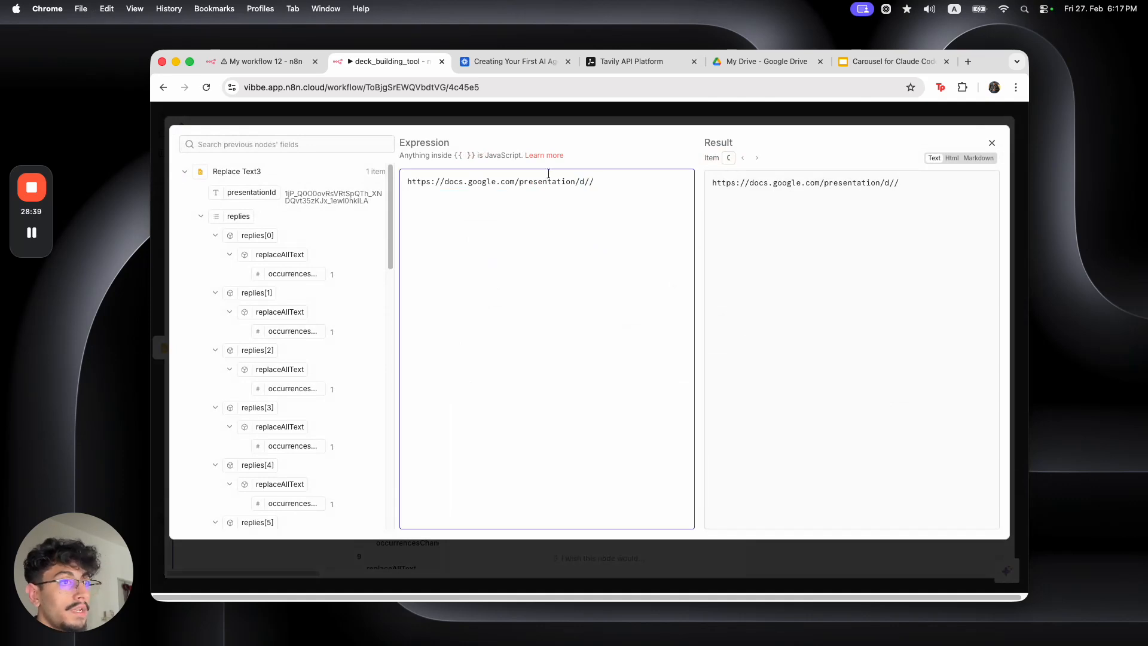
left_click_drag(251, 192, 590, 186)
left_click(580, 224)
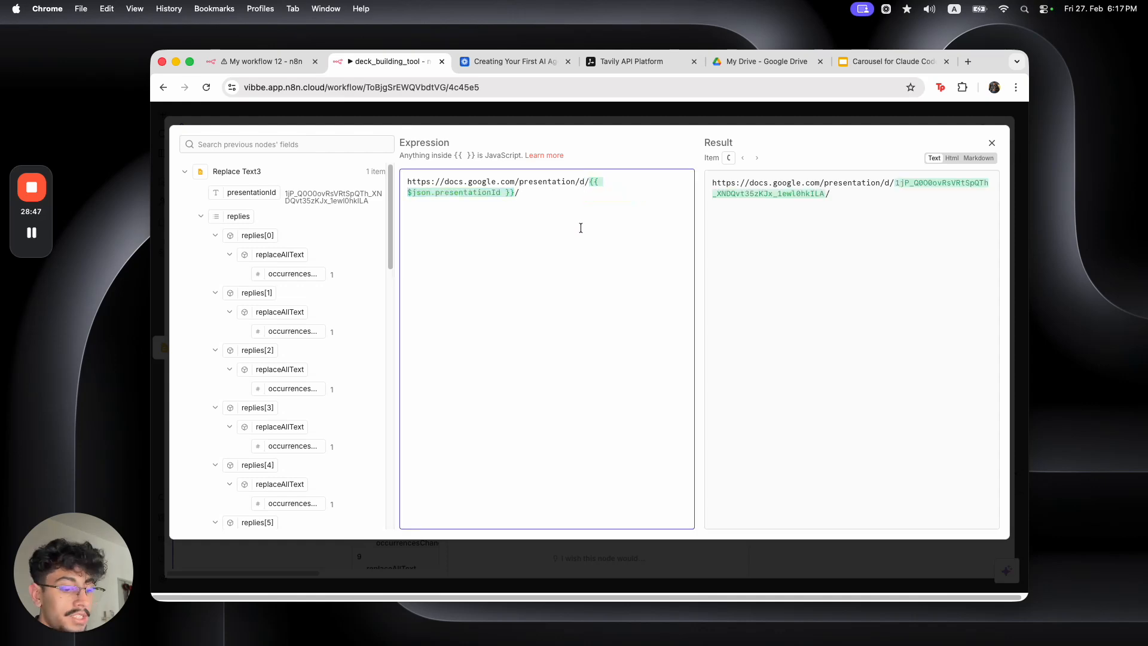
key("Escape")
key("Escape")
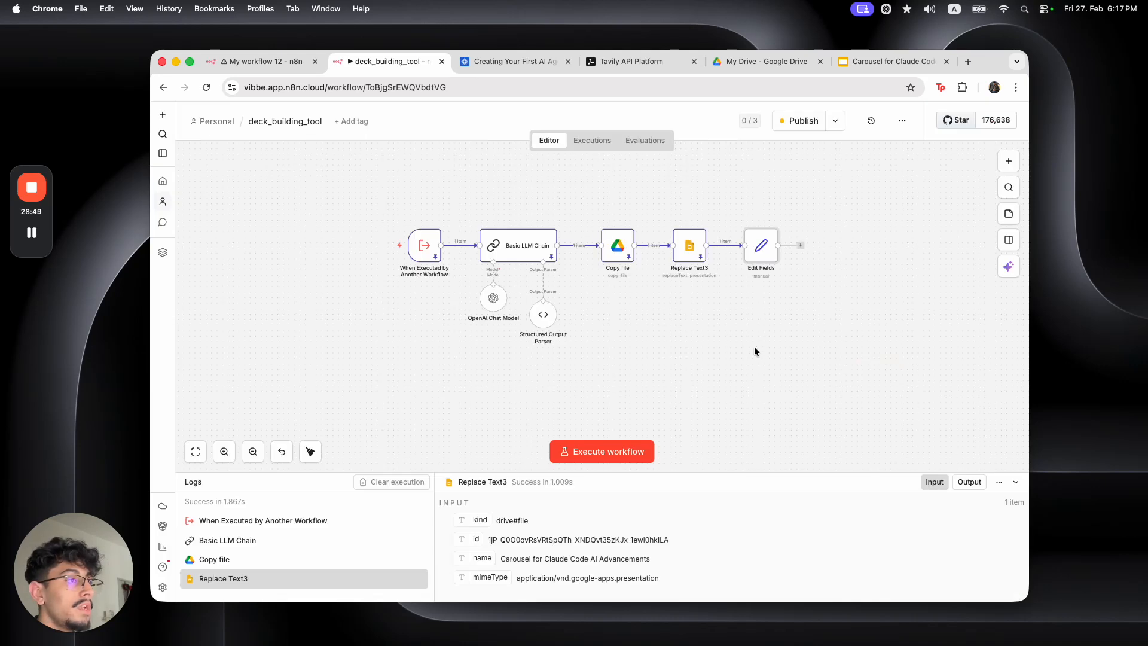
Publish the deck_building_tool workflow and confirm
left_click_drag(833, 324, 373, 218)
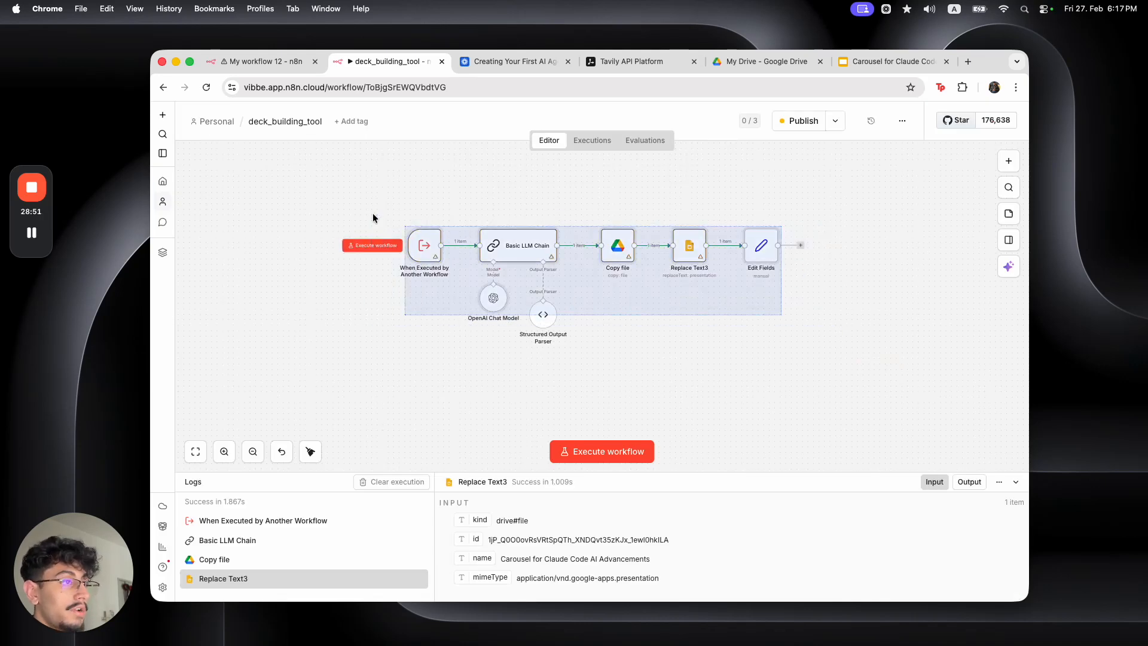
left_click(637, 374)
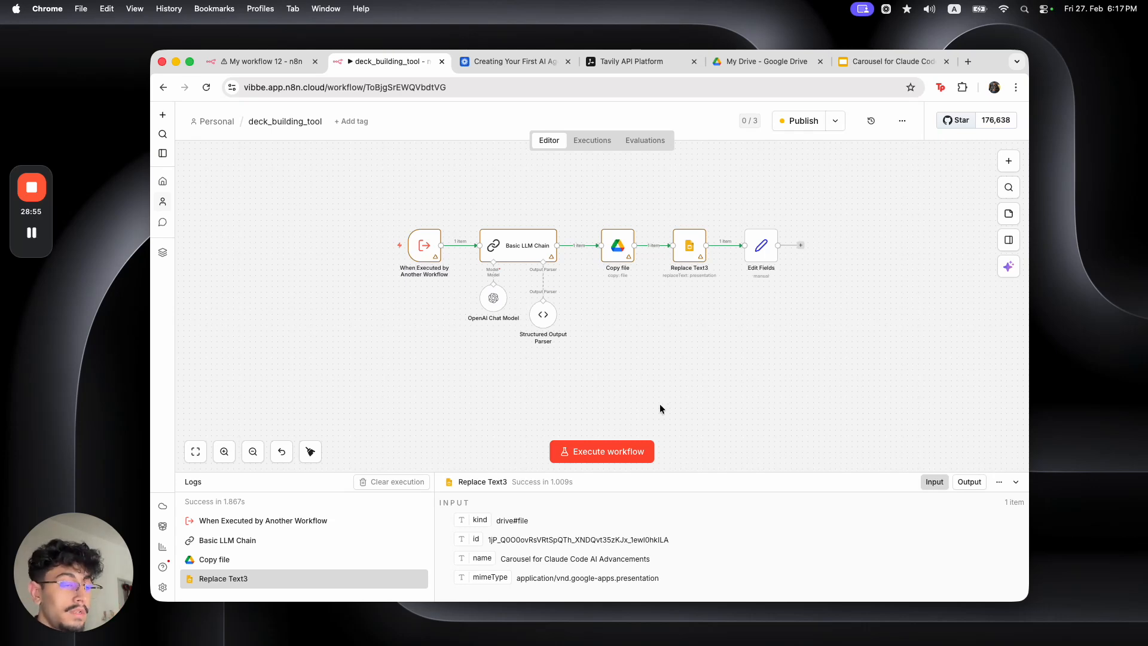
left_click(795, 123)
left_click(700, 422)
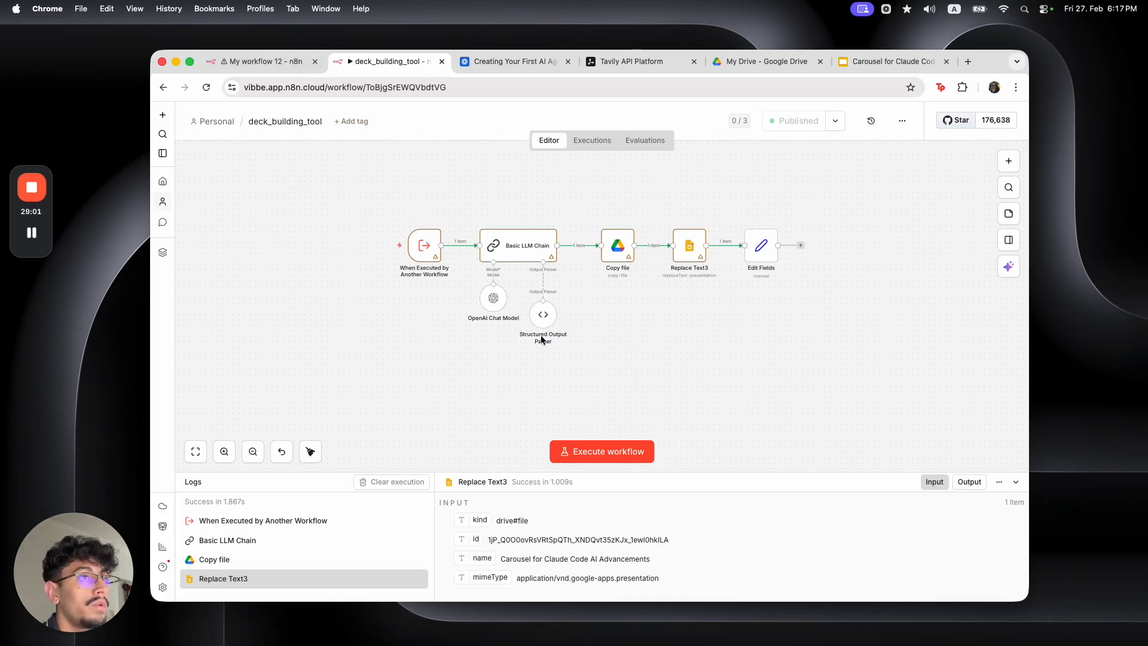
Return to My workflow 12 and reposition the deck_building_tool tool node
left_click(288, 67)
left_click_drag(691, 407, 595, 358)
left_click_drag(530, 395, 546, 382)
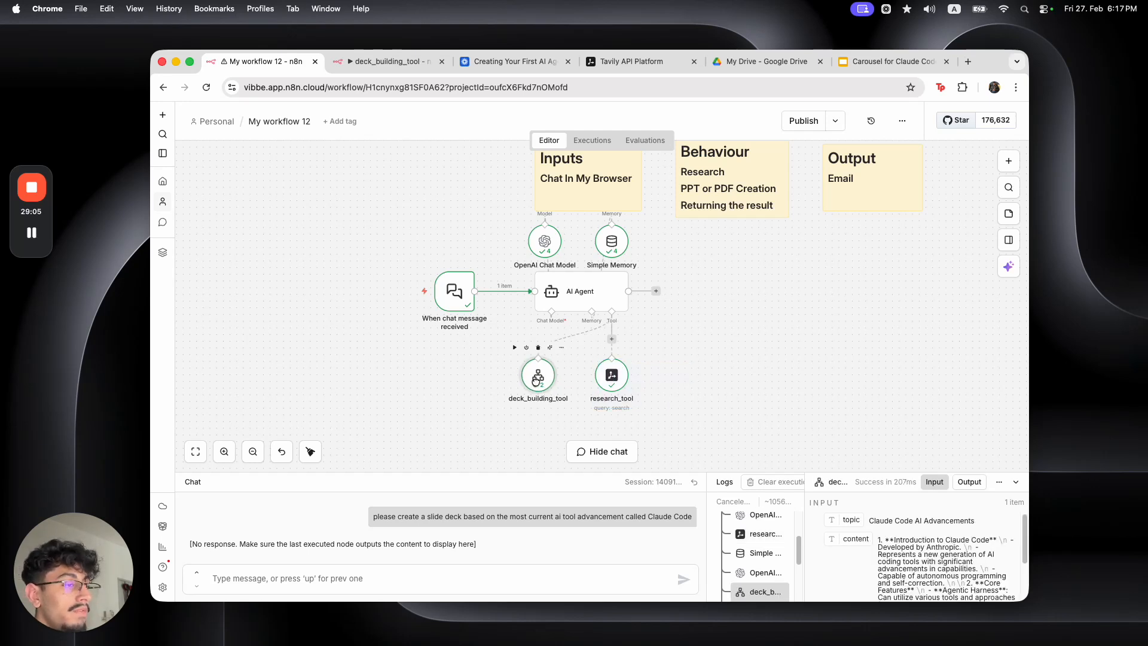
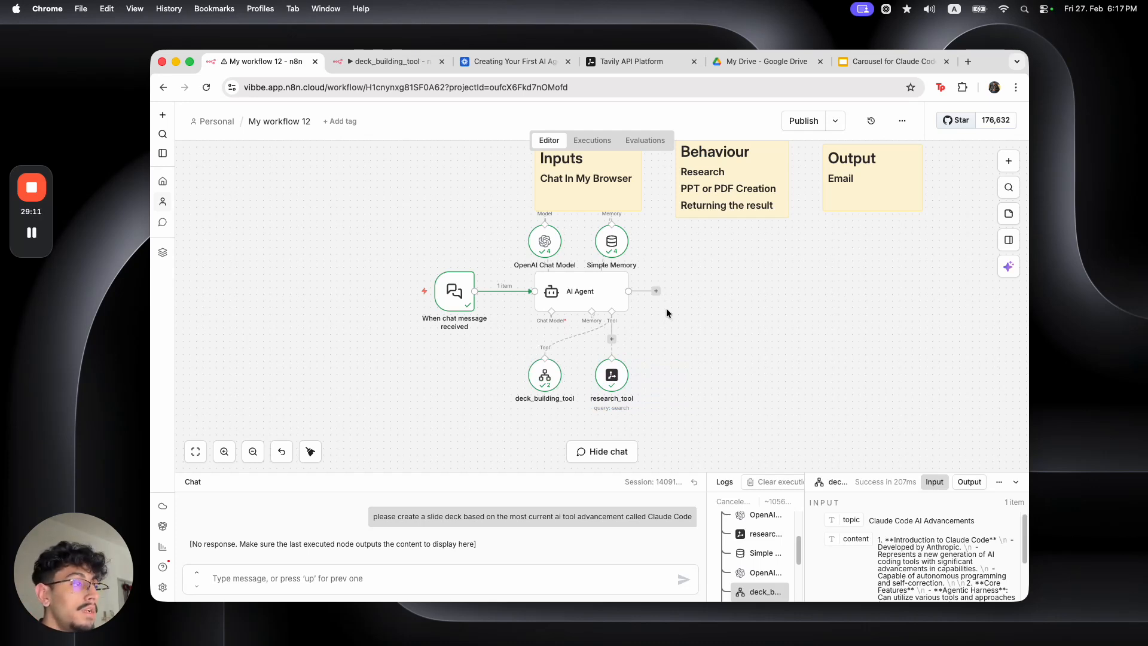
Add a Gmail 'Send a message' node after the AI Agent
left_click(657, 291)
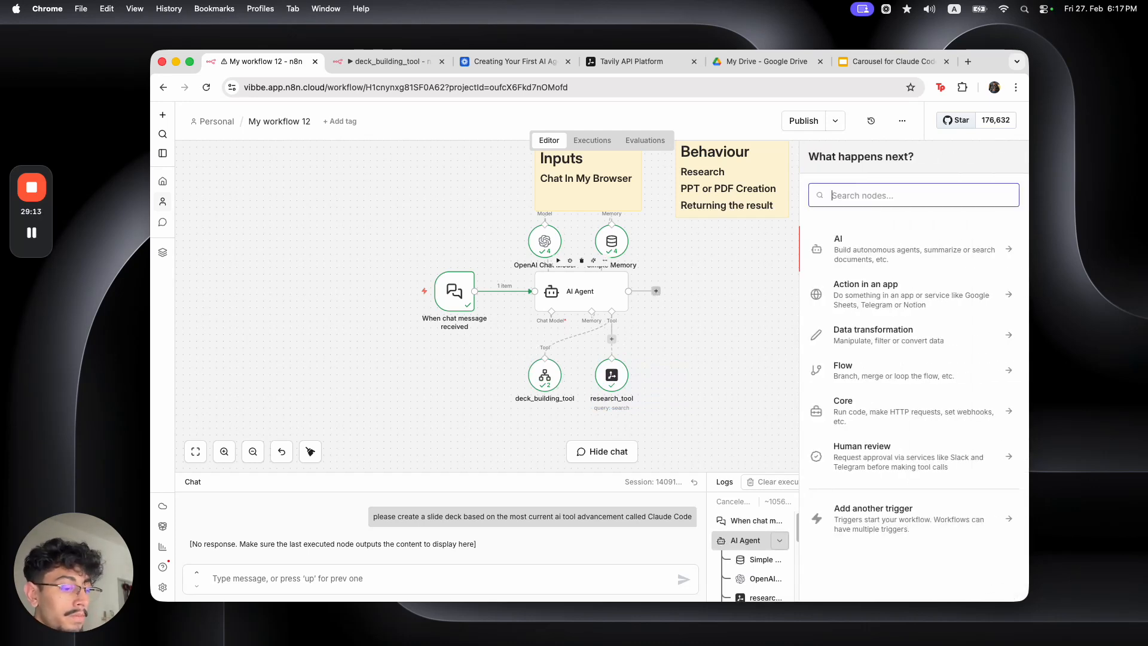
type("email")
left_click(865, 241)
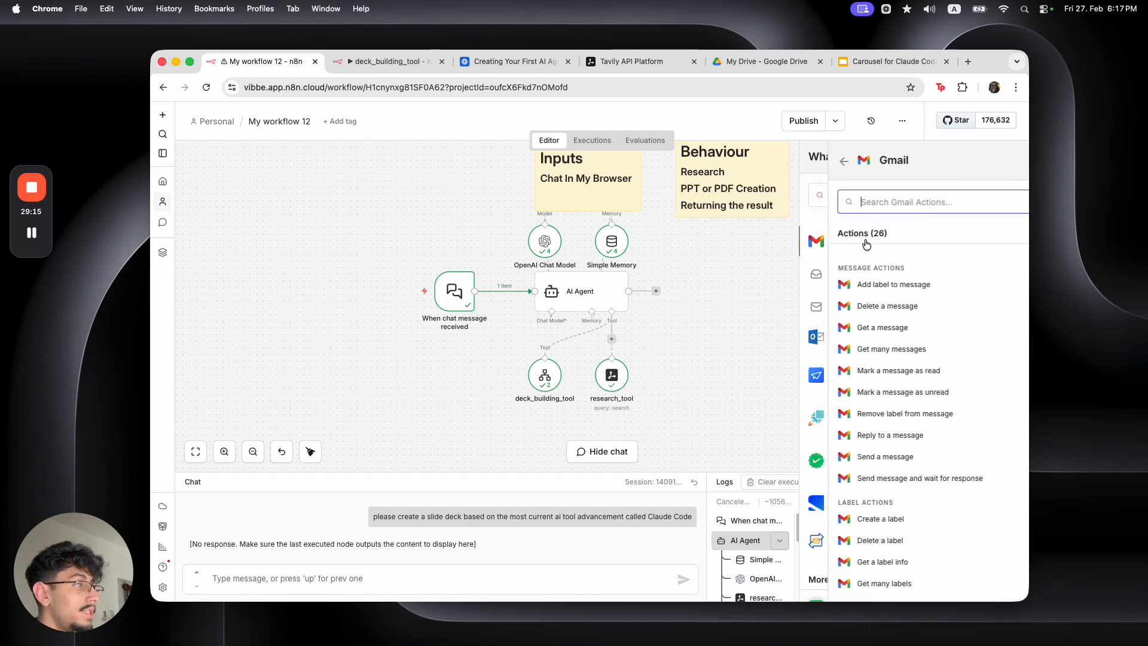
type("sen")
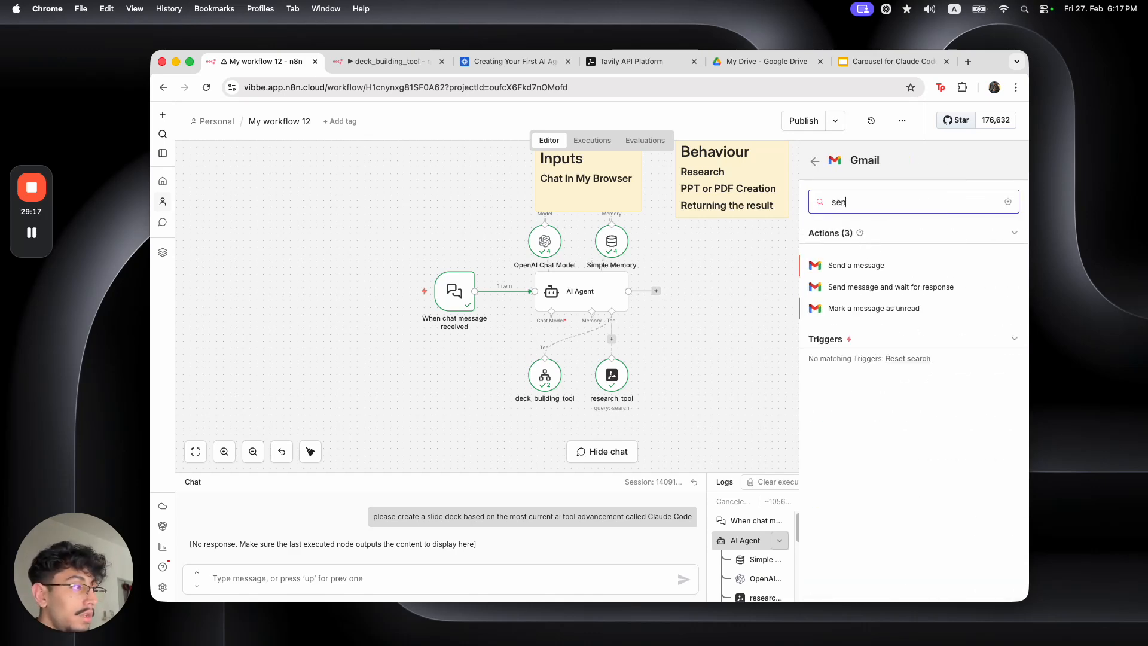
left_click(859, 277)
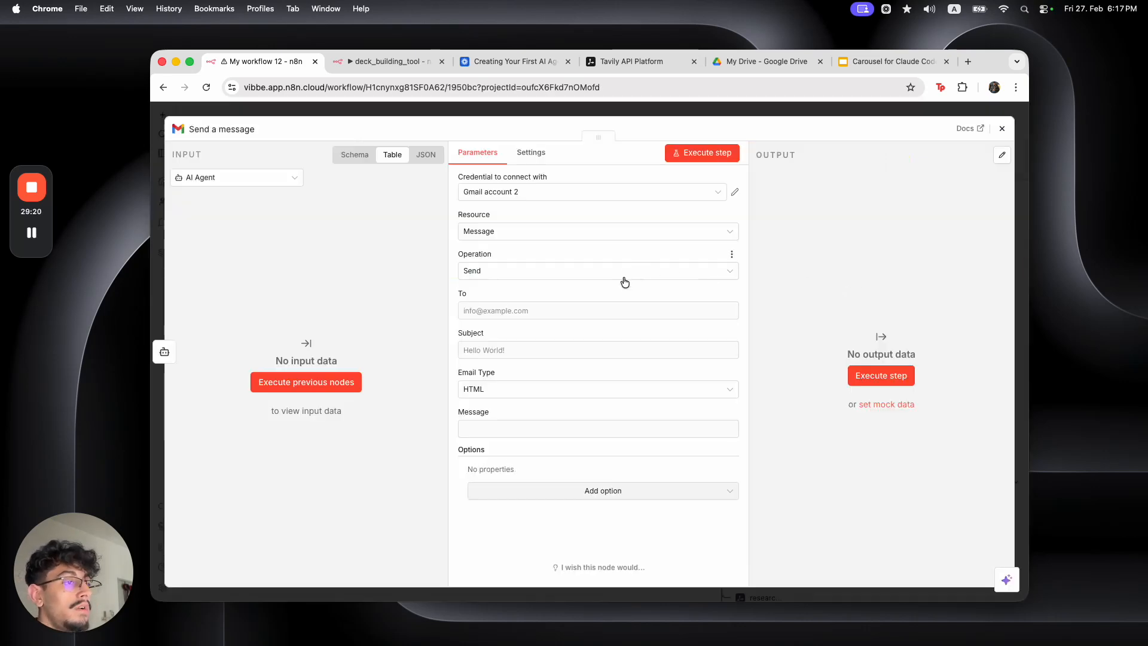
Set the recipient address and the subject 'Your Research Report'
left_click(591, 312)
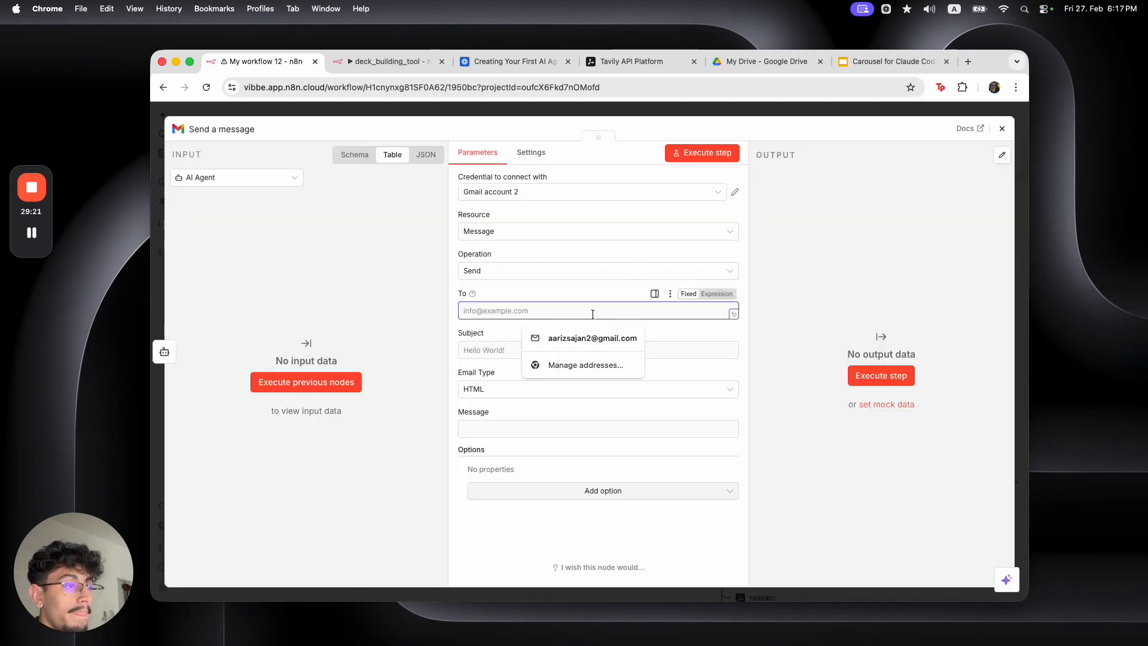
left_click(591, 336)
left_click(591, 343)
type("Your Research Report")
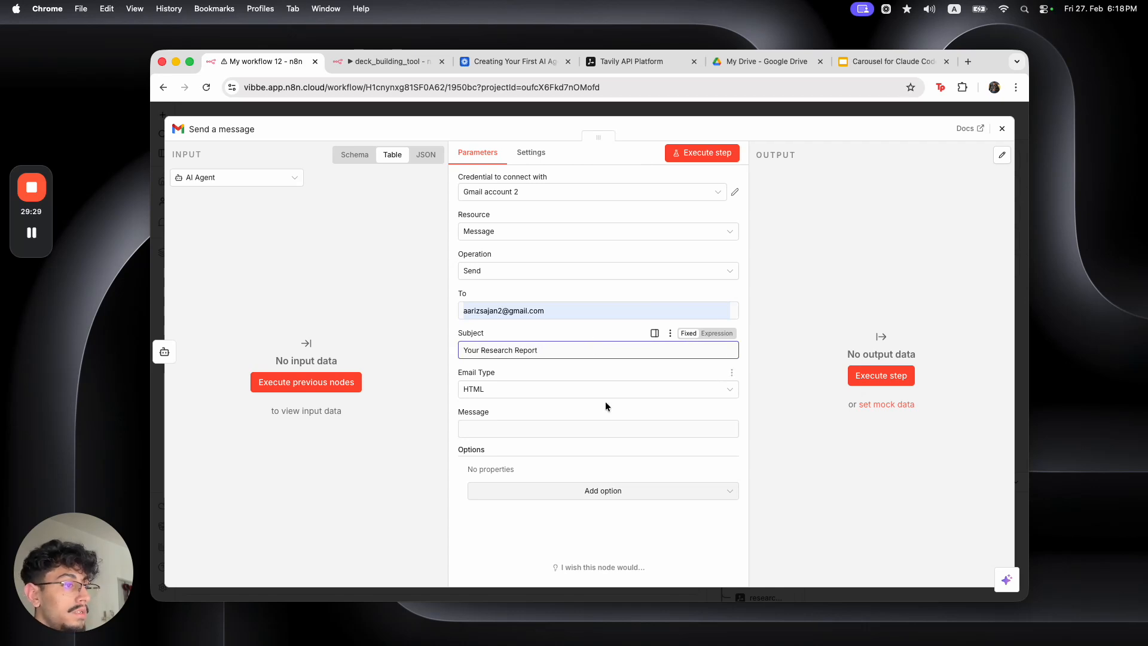
Turn the message body into a $fromAI() expression
left_click(605, 428)
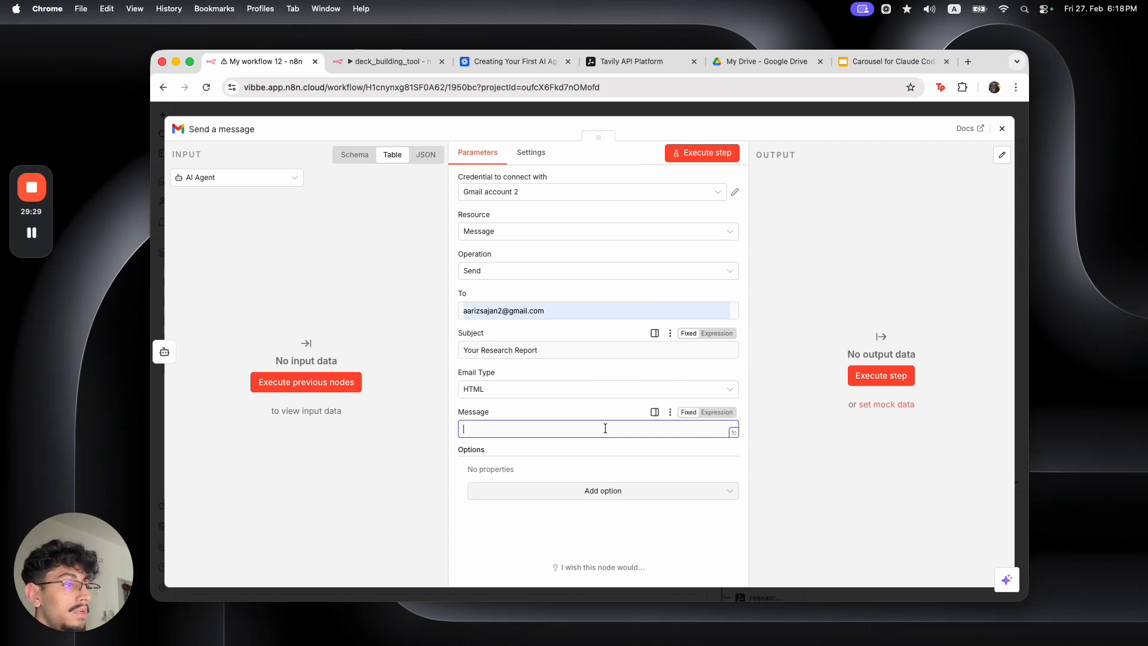
left_click(704, 413)
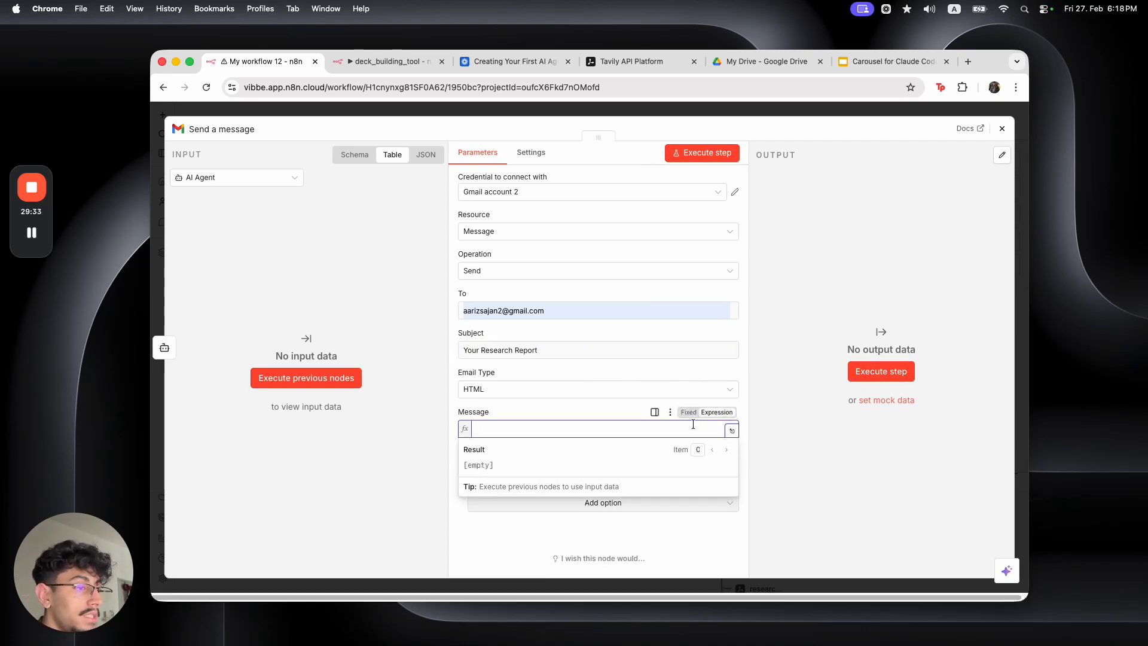
type("{{ ")
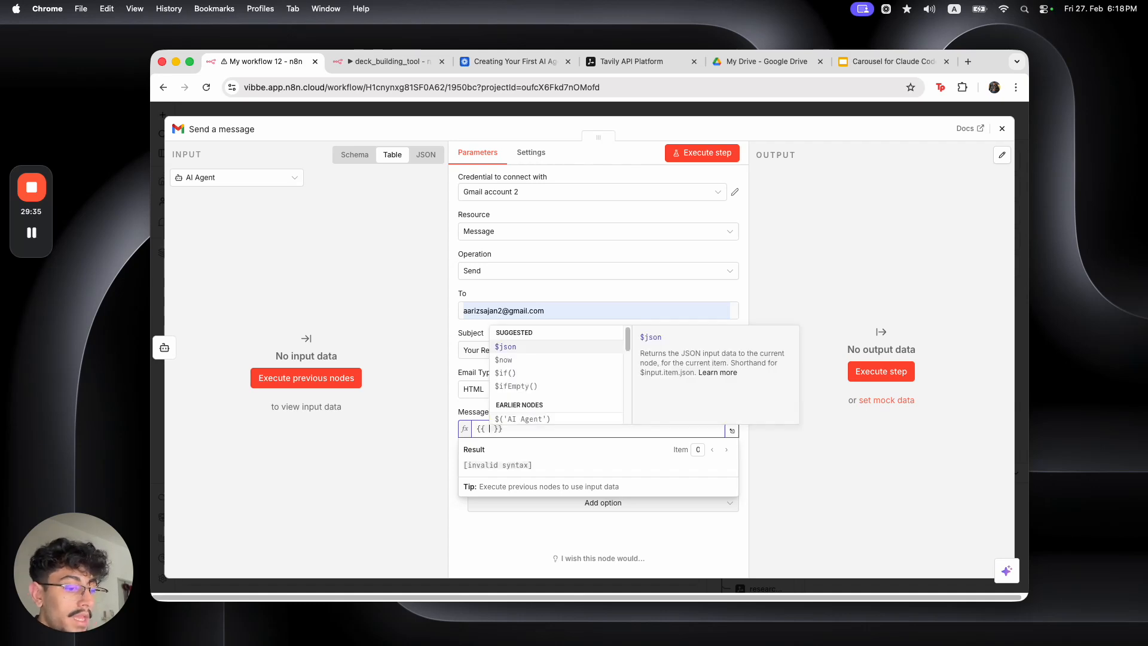
type("$fr")
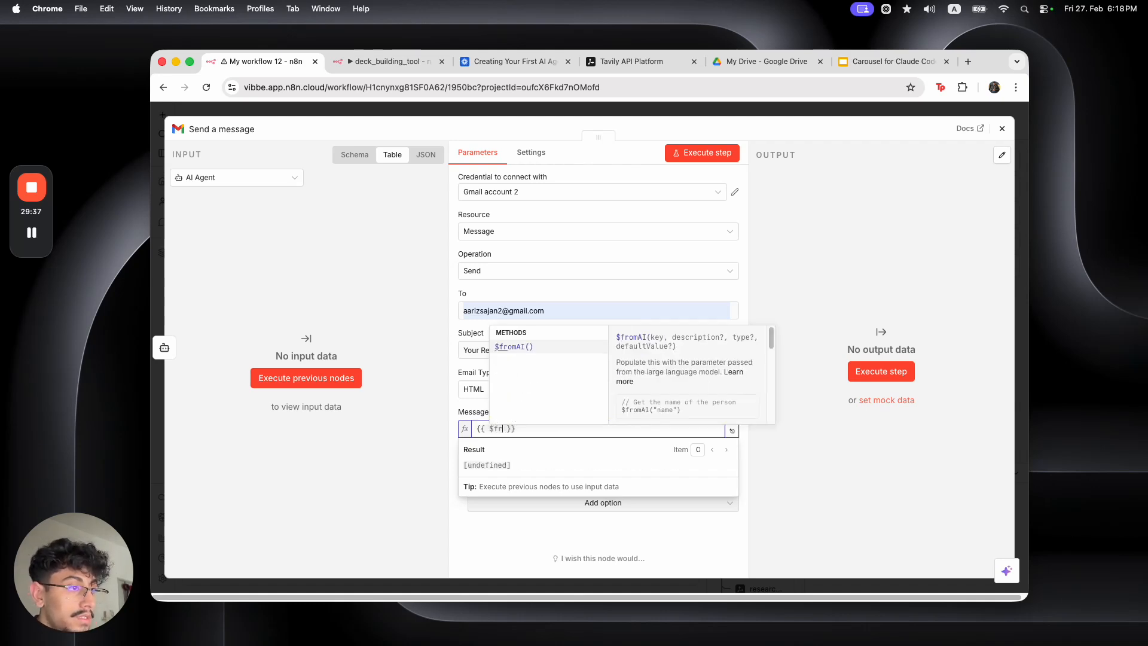
key("Return")
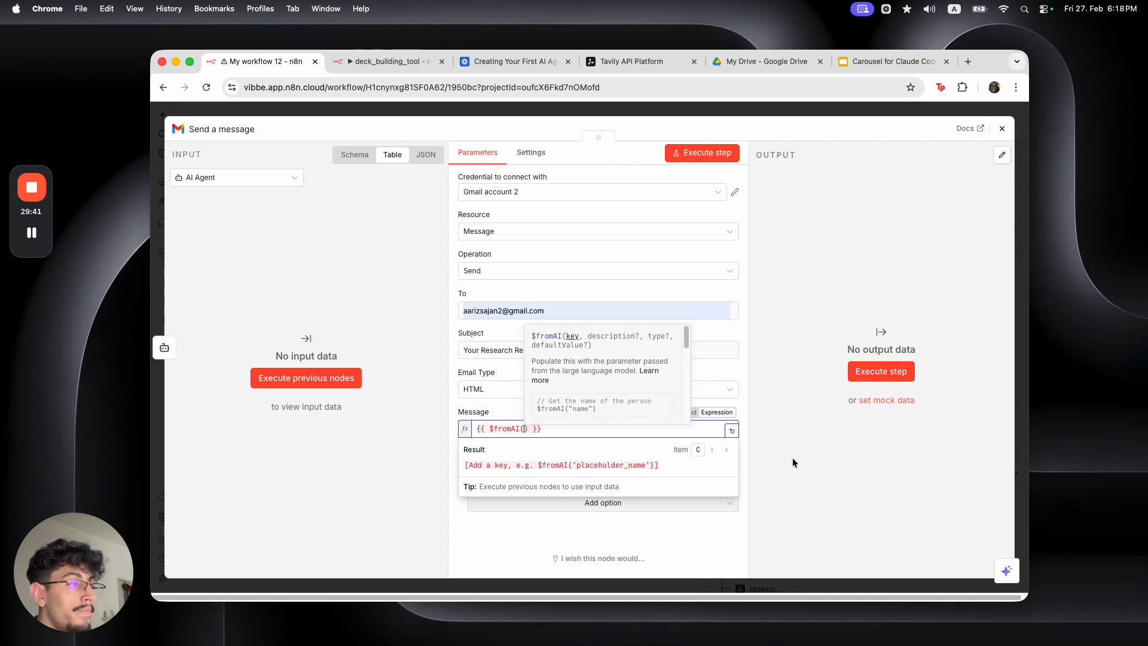
scroll(584, 373, "down", 2)
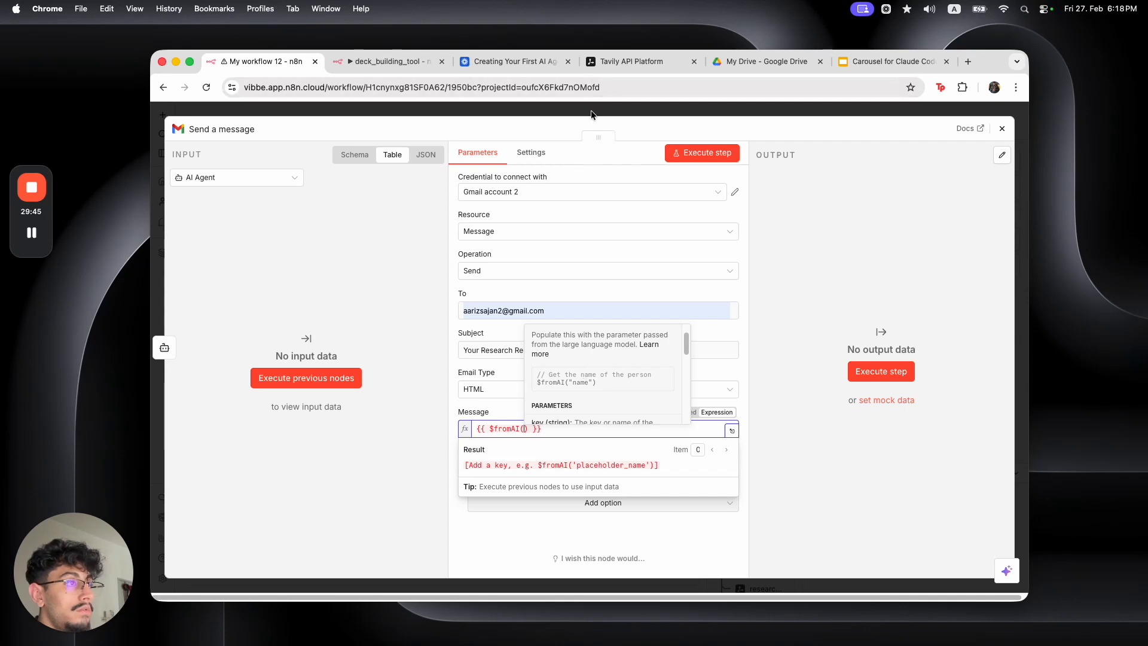
key("Escape")
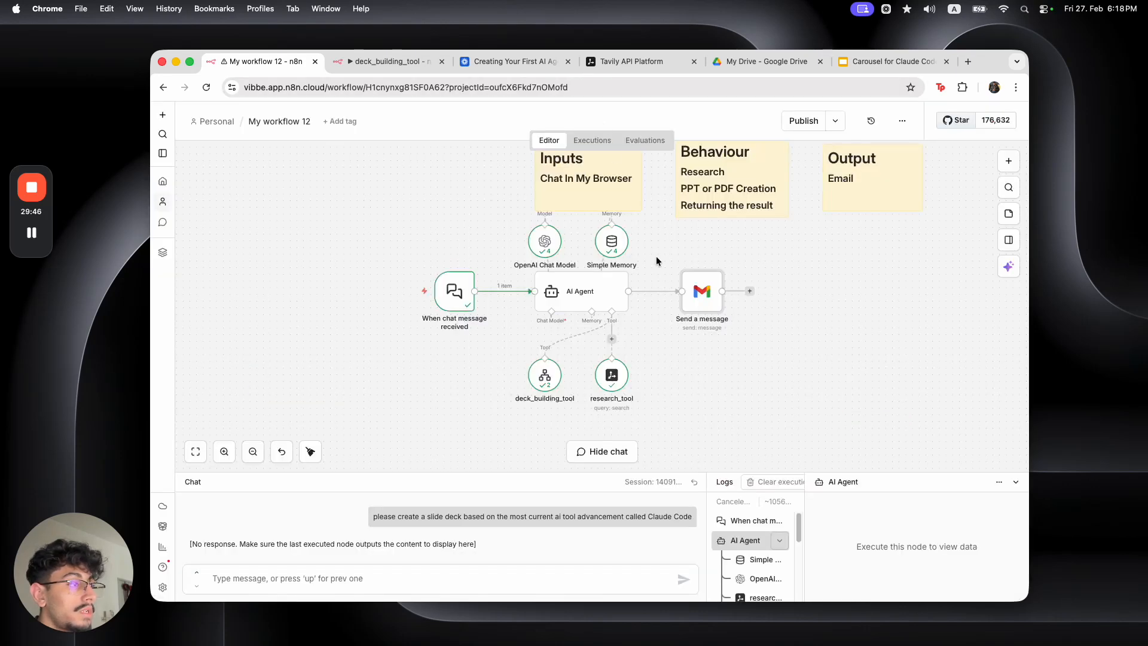
Fill the $fromAI() argument with 'AI Agent', then clear the whole message expression
double_click(689, 300)
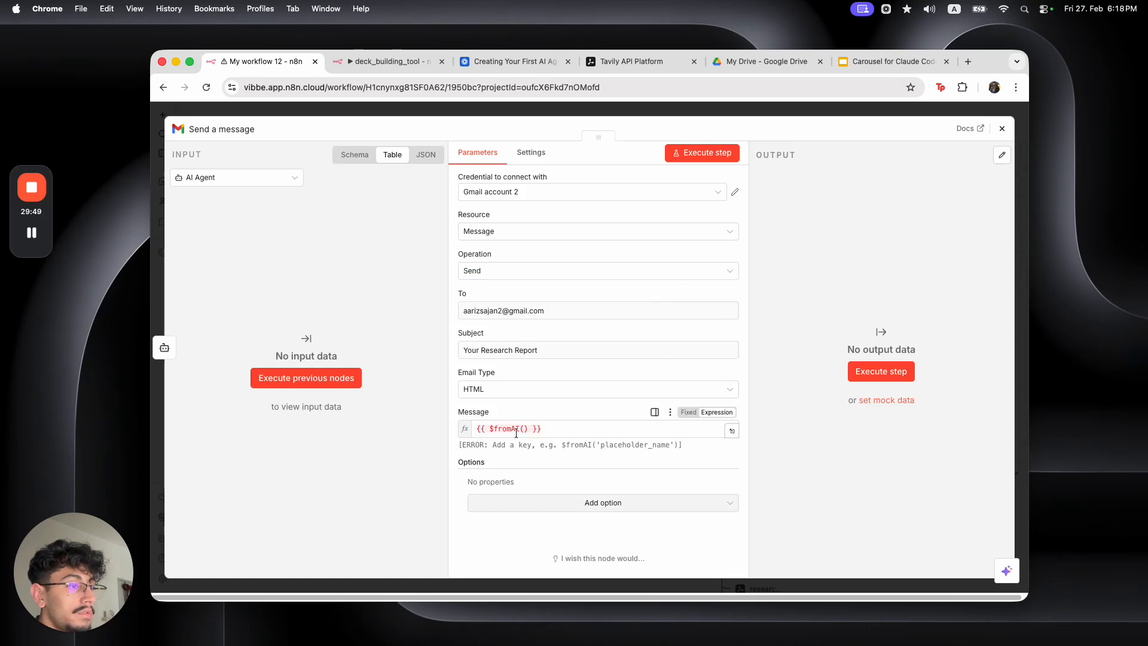
left_click(524, 428)
type("'A'")
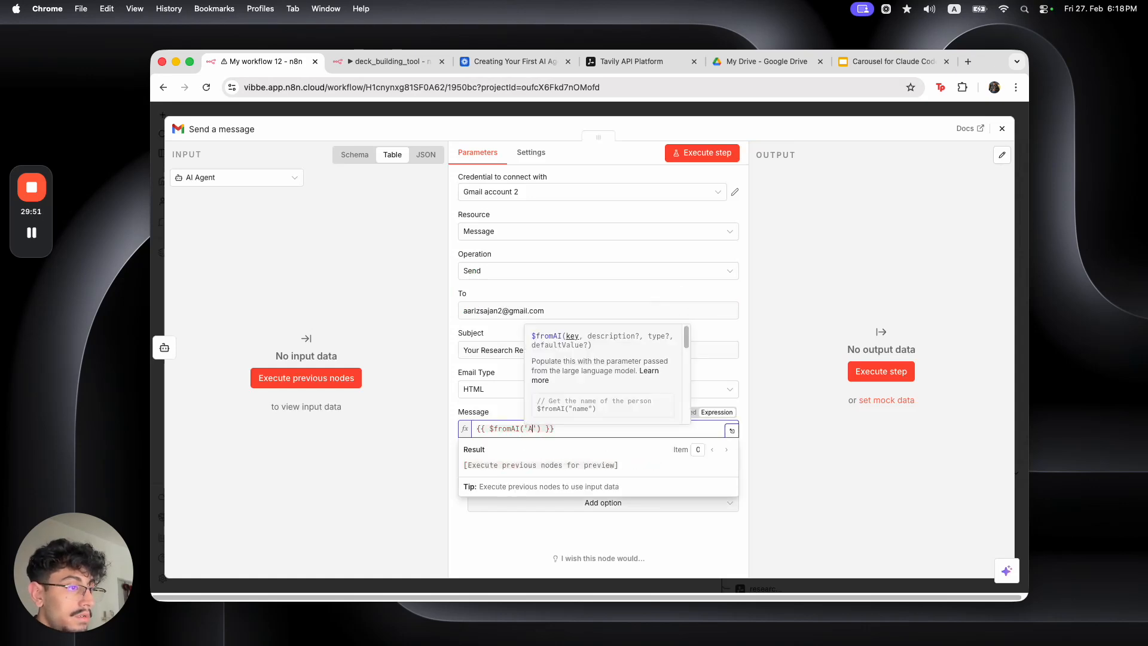
type("I Agent")
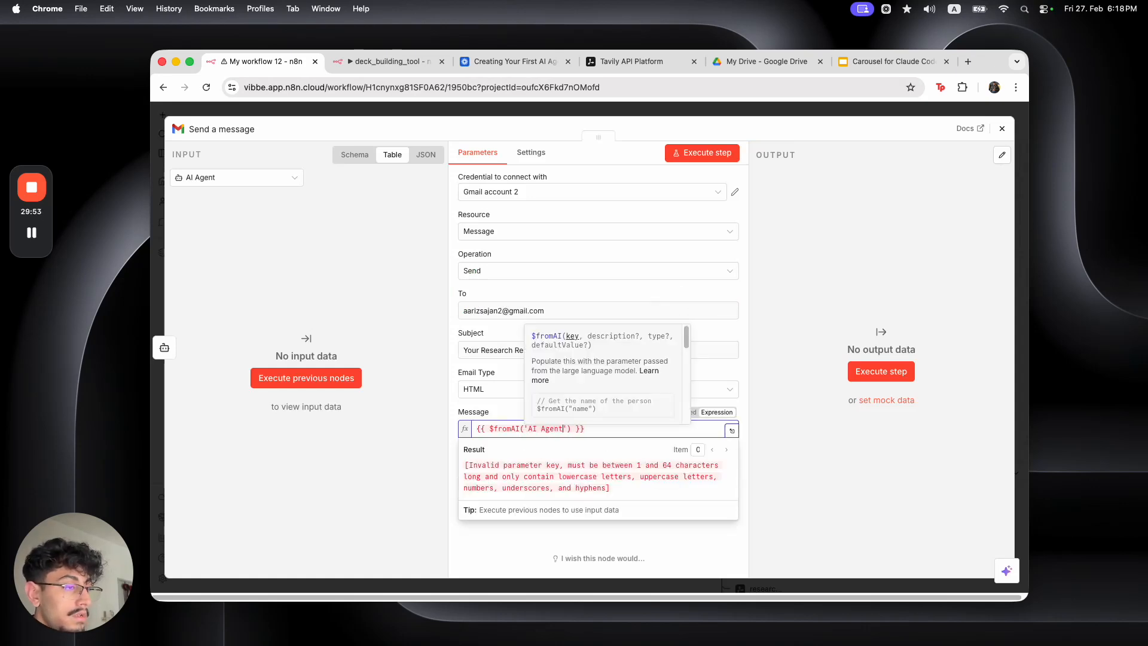
left_click(745, 462)
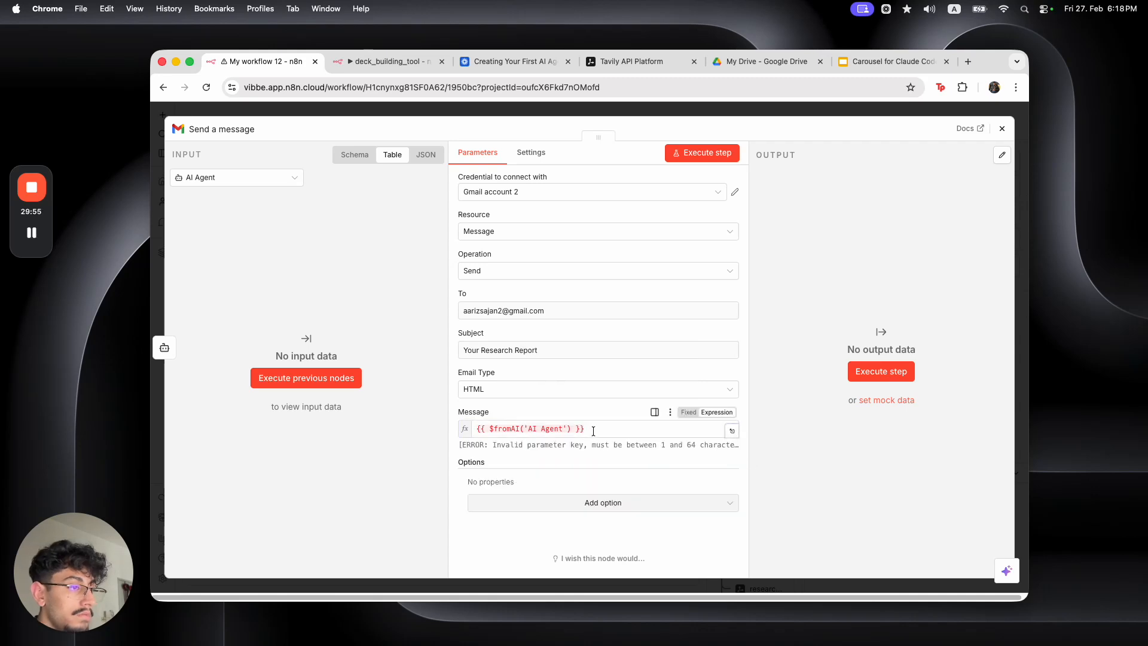
left_click(573, 428)
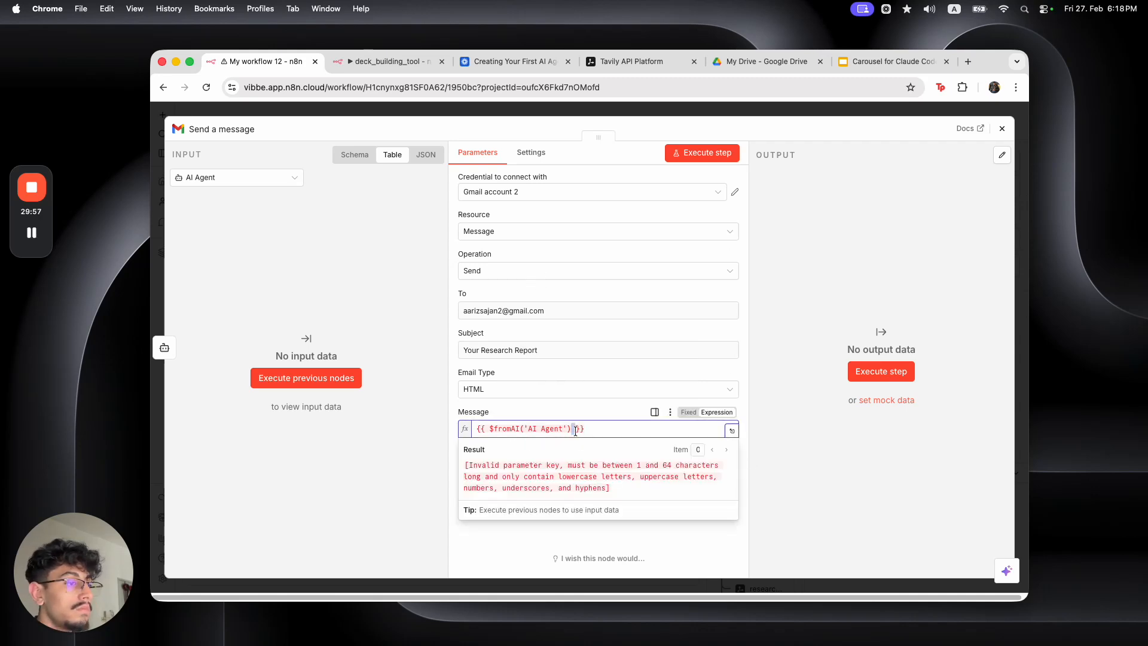
key("super+a")
key("BackSpace")
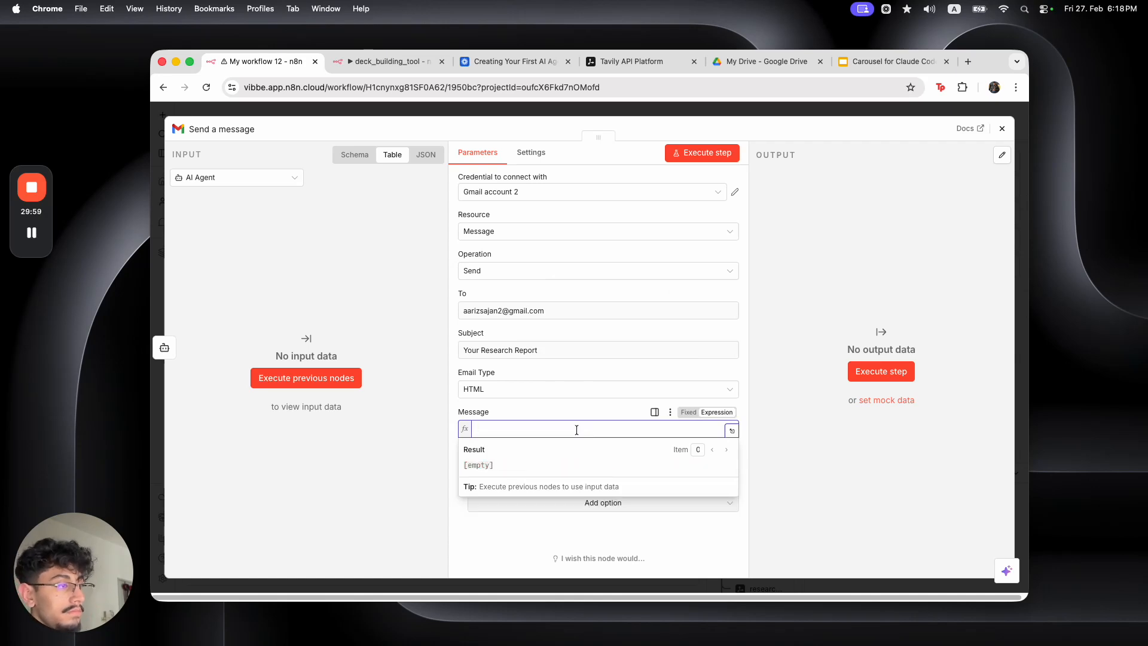
Disconnect the Send a message node from the AI Agent and move it aside
left_click(647, 110)
left_click(662, 292)
left_click_drag(693, 292, 714, 338)
Delete the Send a message node and remove a mistakenly added Gmail approval tool
left_click(722, 307)
left_click_drag(611, 338, 708, 345)
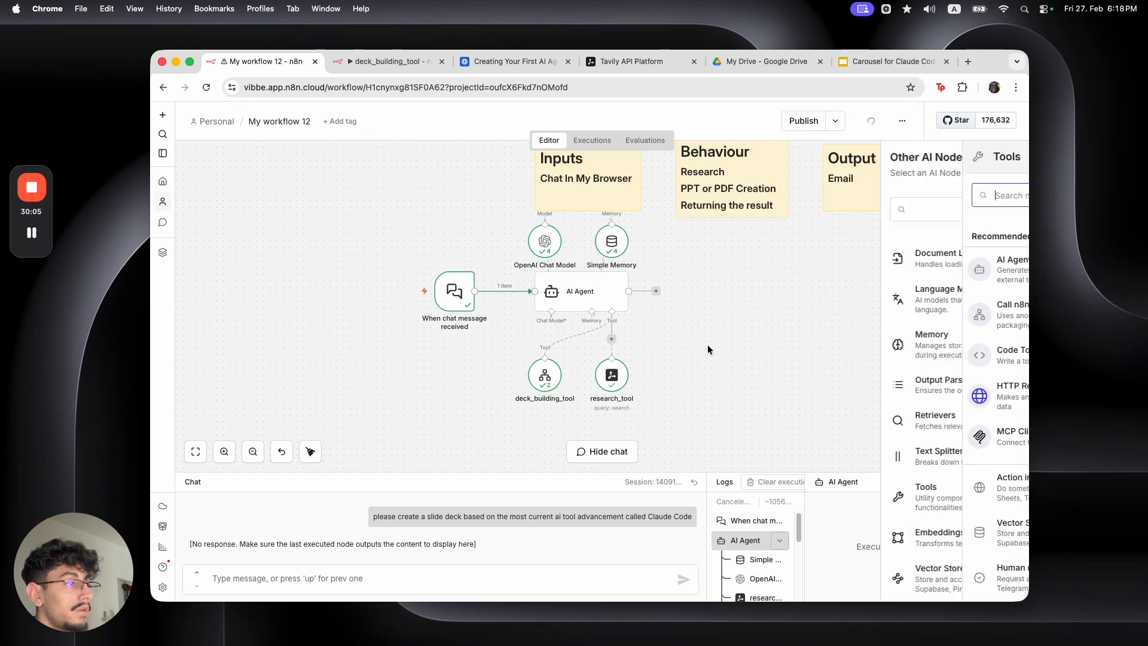
type("gmail")
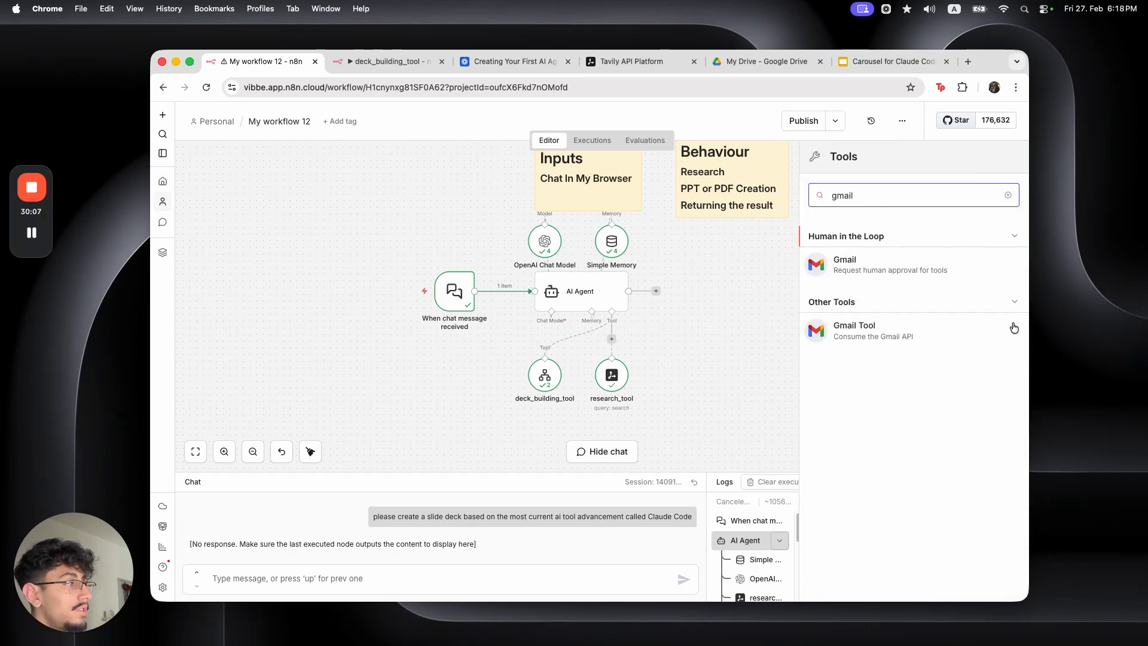
left_click(897, 275)
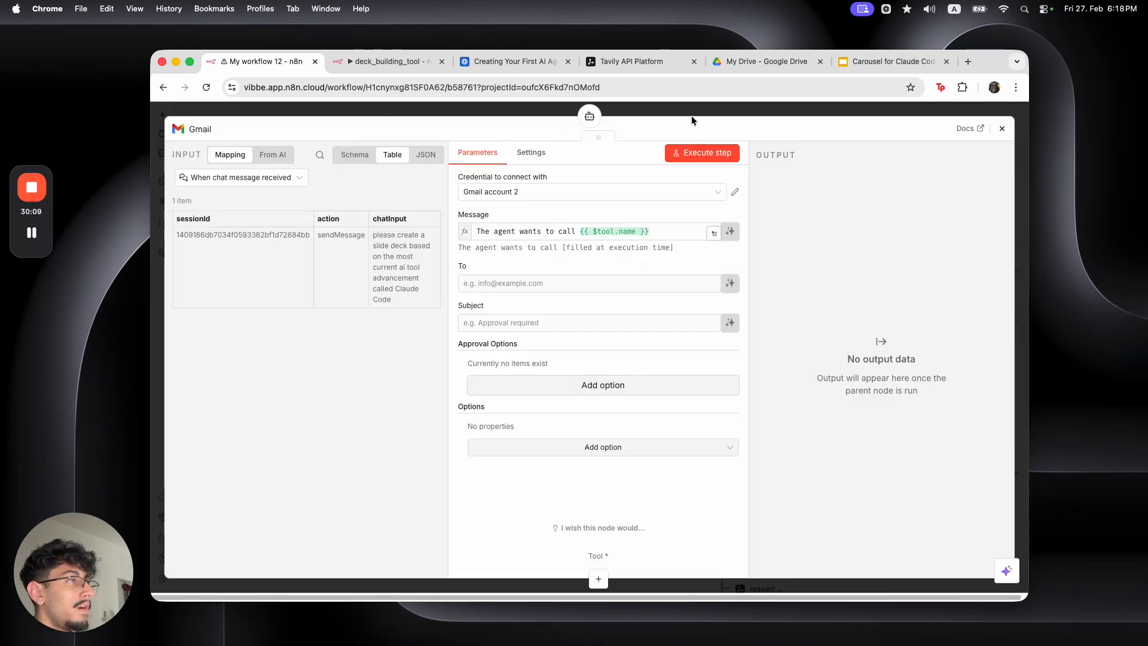
key("Escape")
left_click(741, 339)
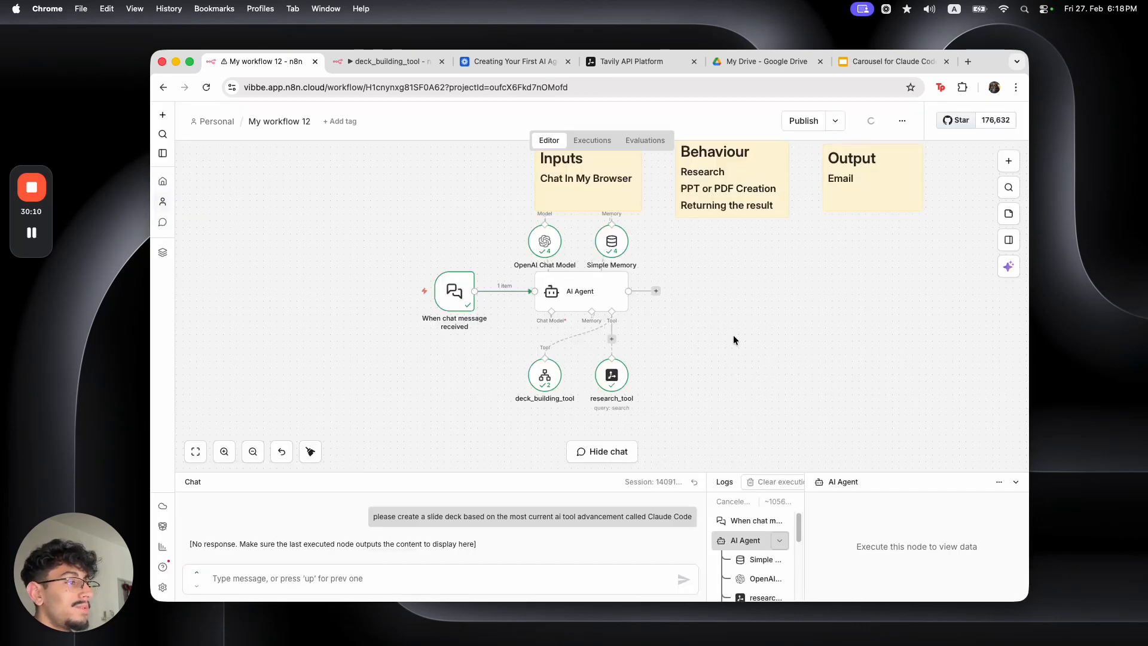
Attach a Gmail Tool to the AI Agent with the suggested recipient address
left_click(611, 339)
type("gmai")
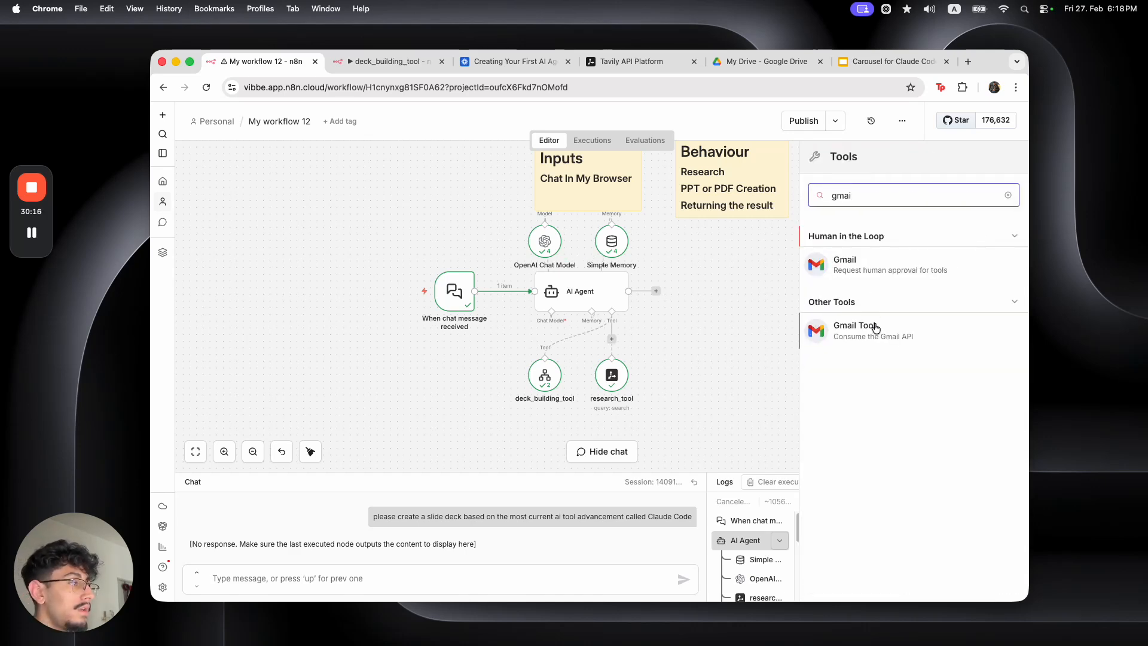
left_click(873, 327)
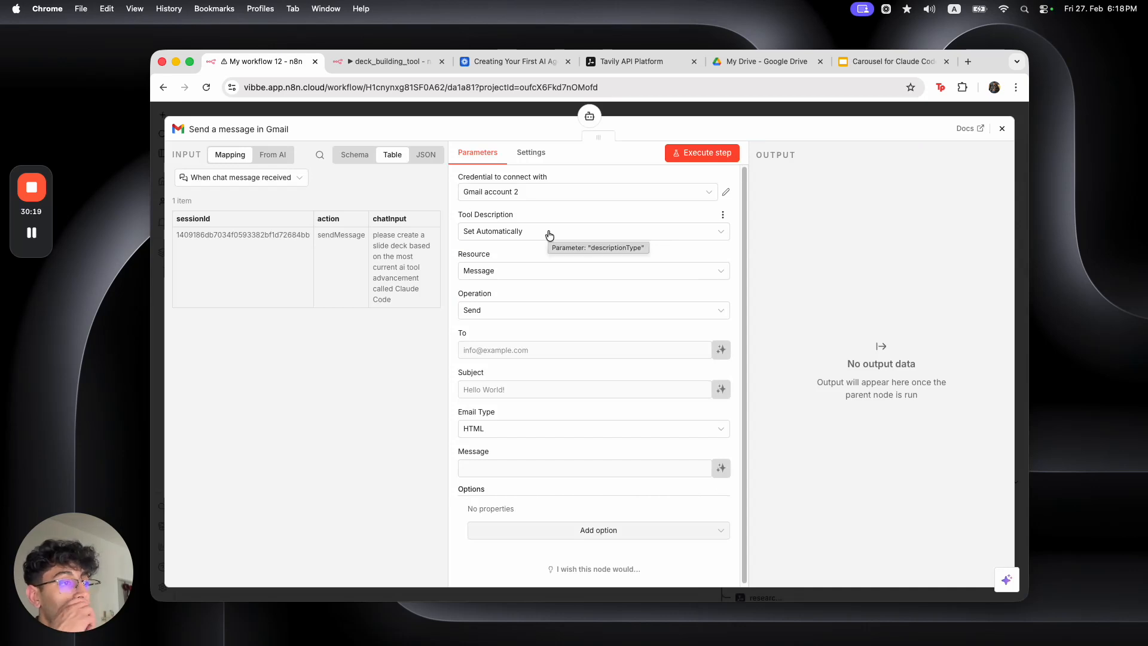
left_click(544, 349)
left_click(595, 376)
Let the model define subject and message, with Email Type set to Text
left_click(721, 389)
scroll(580, 395, "down", 1)
left_click(578, 424)
left_click(574, 455)
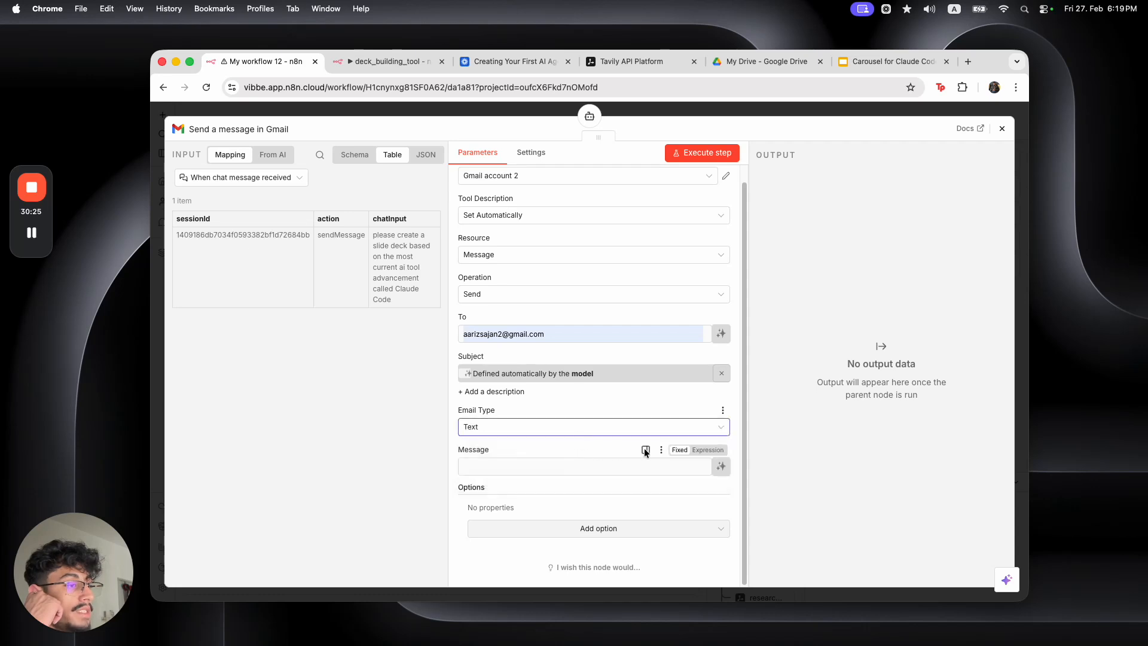
left_click(721, 466)
Add the Append n8n Attribution option and switch it off
scroll(583, 478, "down", 1)
left_click(595, 527)
left_click(559, 382)
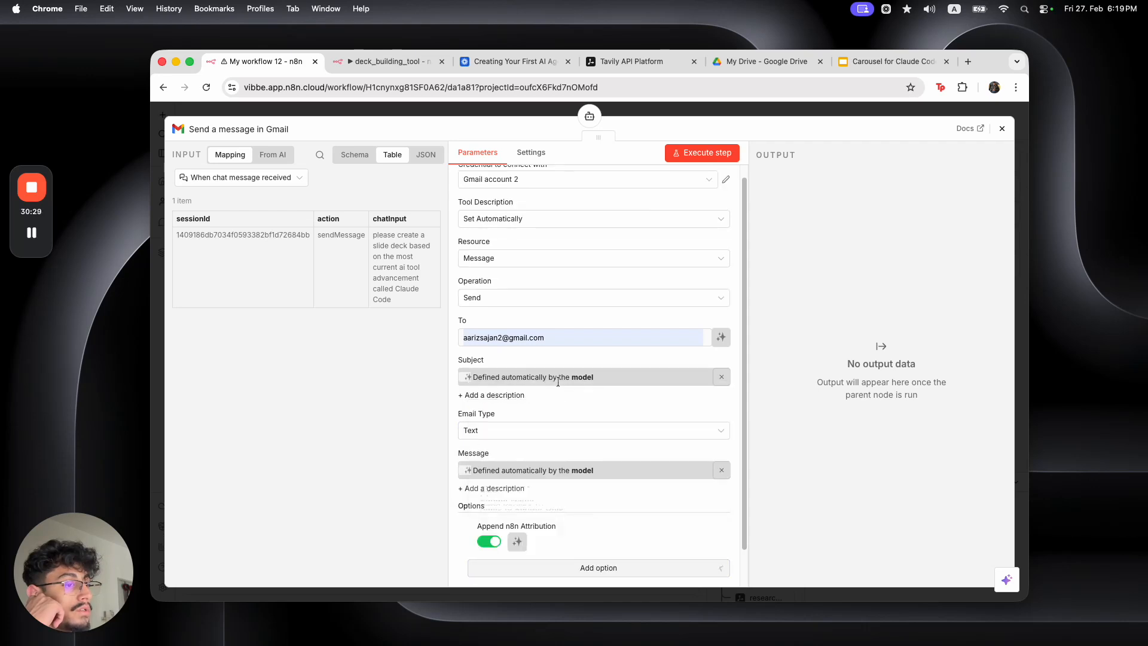
scroll(559, 385, "down", 2)
left_click(493, 502)
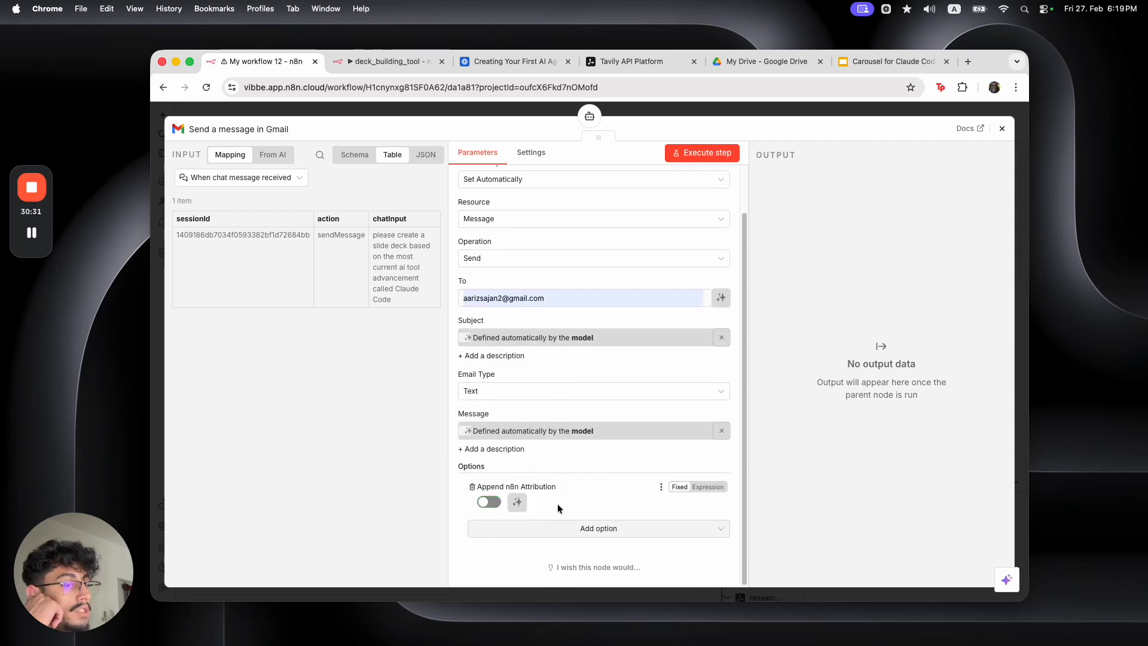
scroll(630, 251, "up", 2)
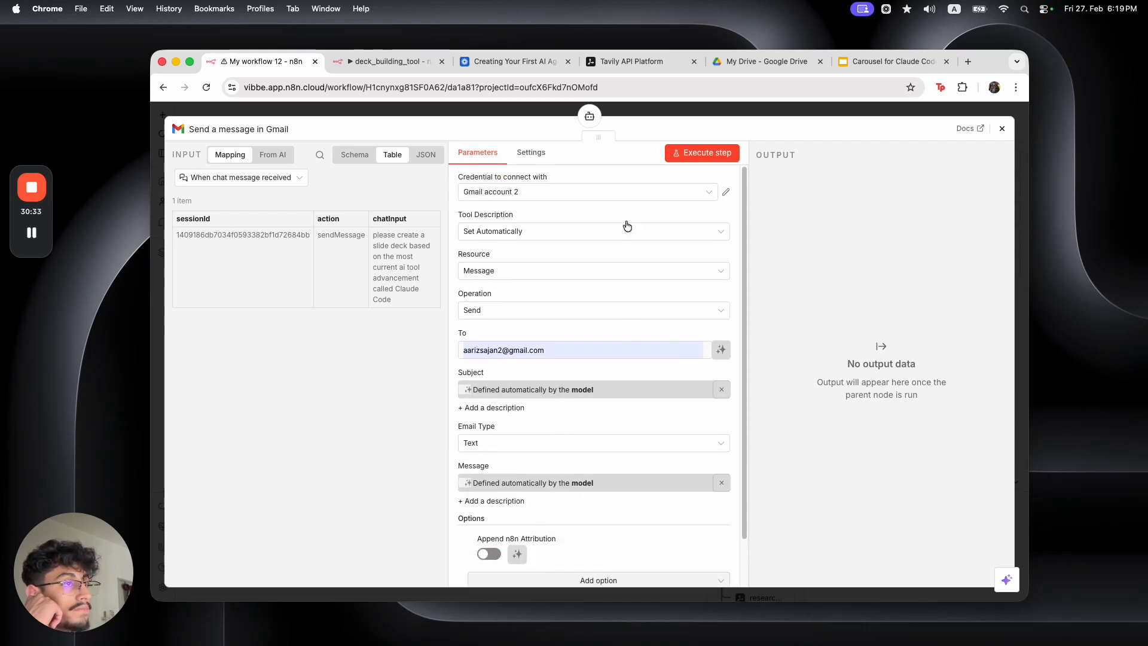
key("Escape")
Move the Gmail tool beside the other tools and review the AI Agent's system message
left_click_drag(679, 403, 679, 377)
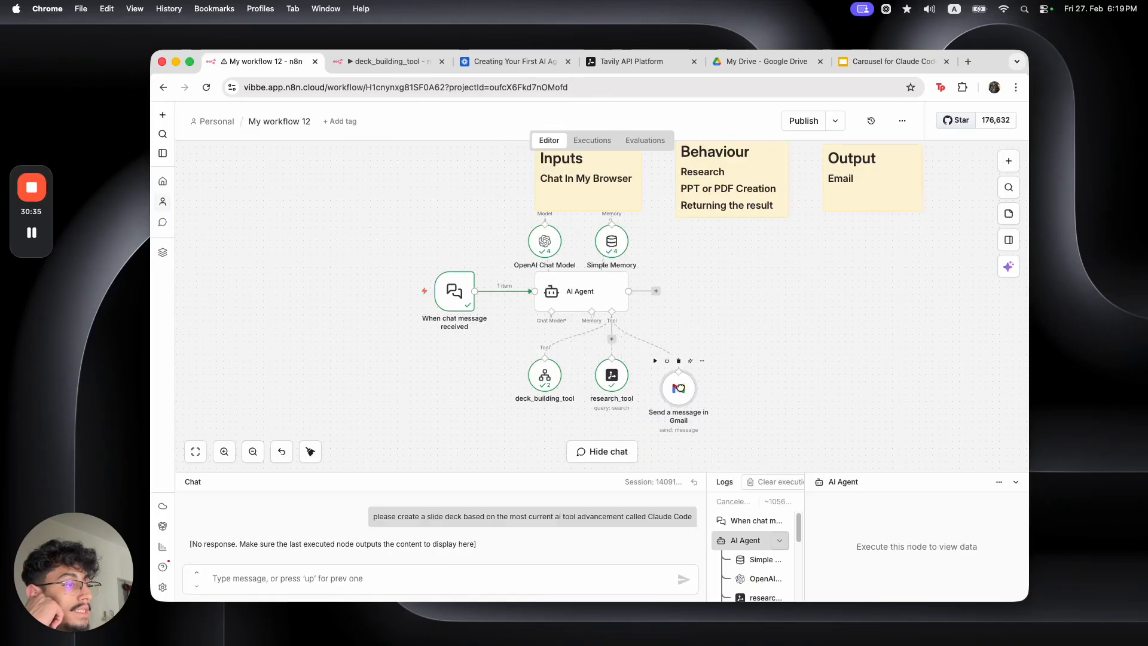
double_click(590, 291)
scroll(674, 440, "down", 2)
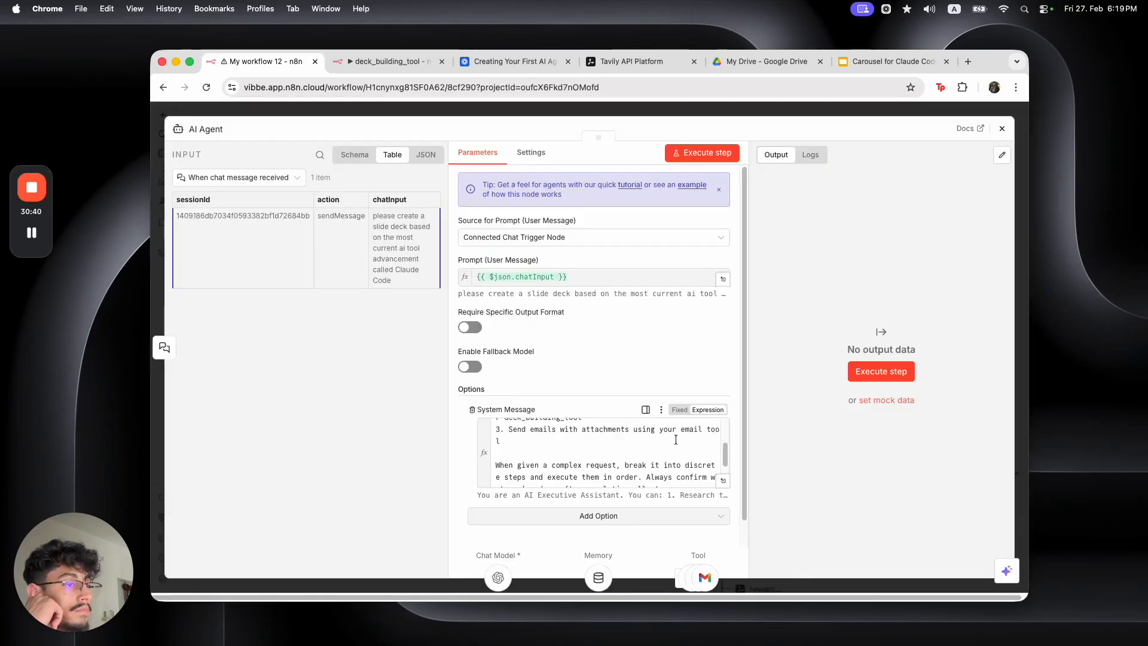
left_click(707, 431)
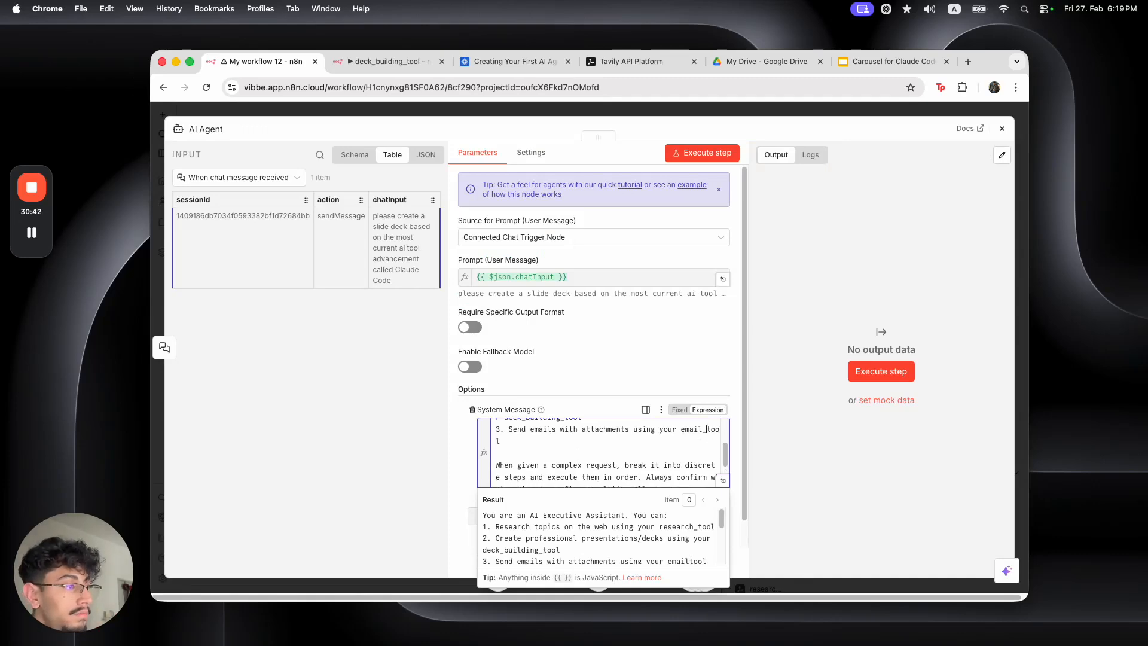
Rename the Gmail send node to 'email_tool' to match the agent's system message
left_click(741, 108)
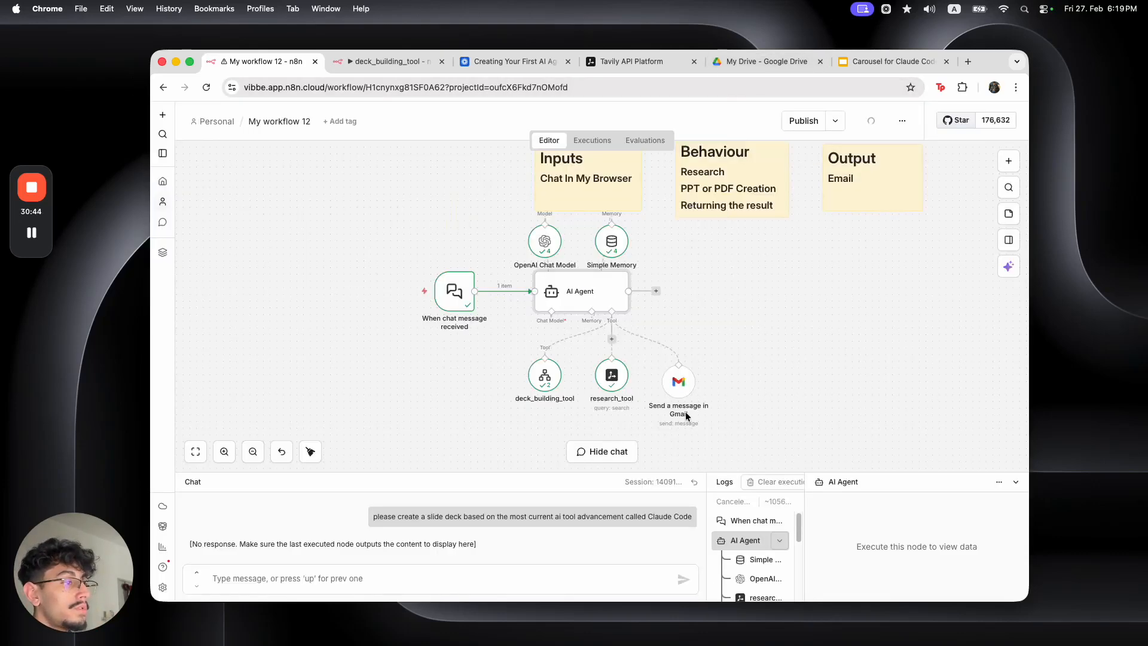
double_click(679, 382)
left_click(237, 128)
type("email_tool")
key("Return")
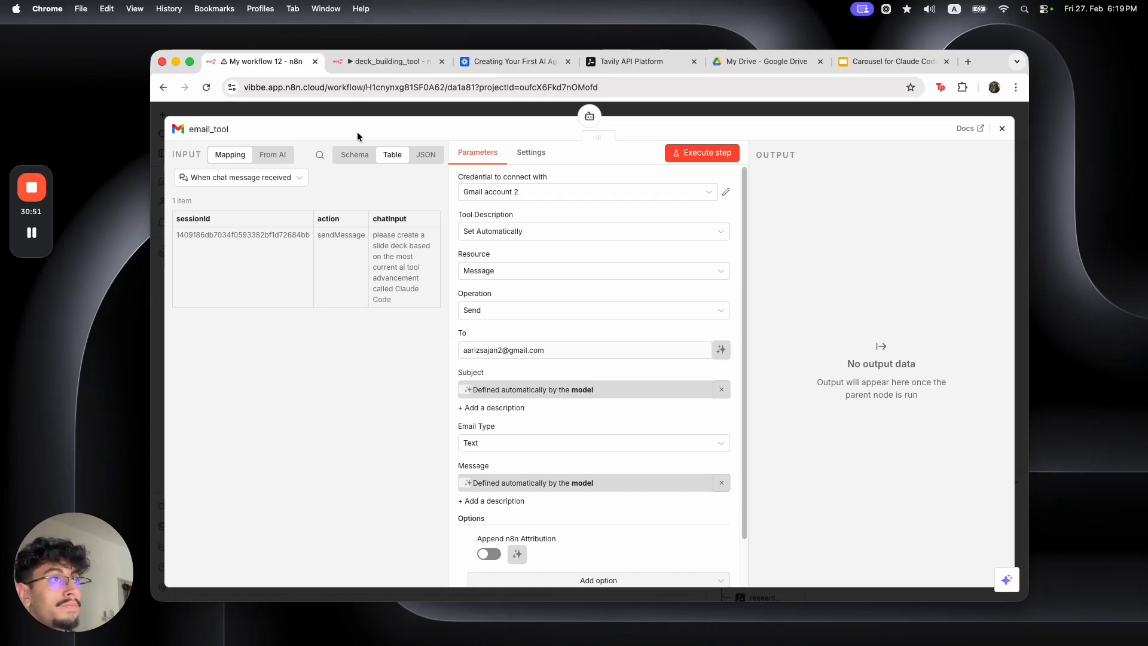
left_click(377, 113)
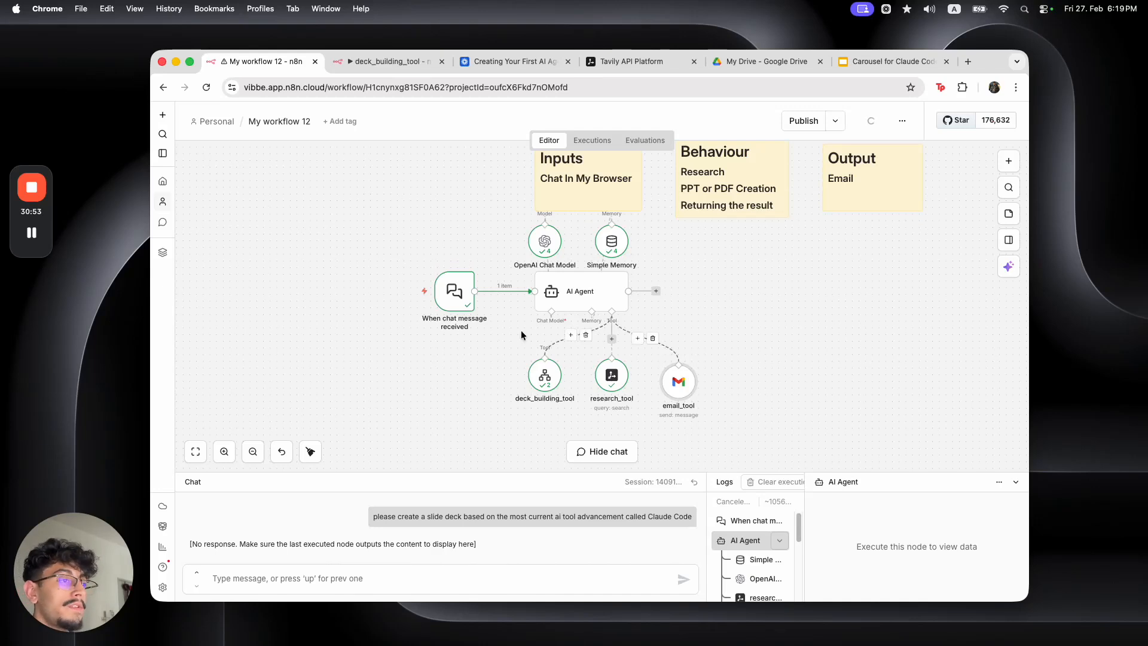
Turn on Make Chat Publicly Available, copy the Chat URL, and publish the workflow
double_click(456, 294)
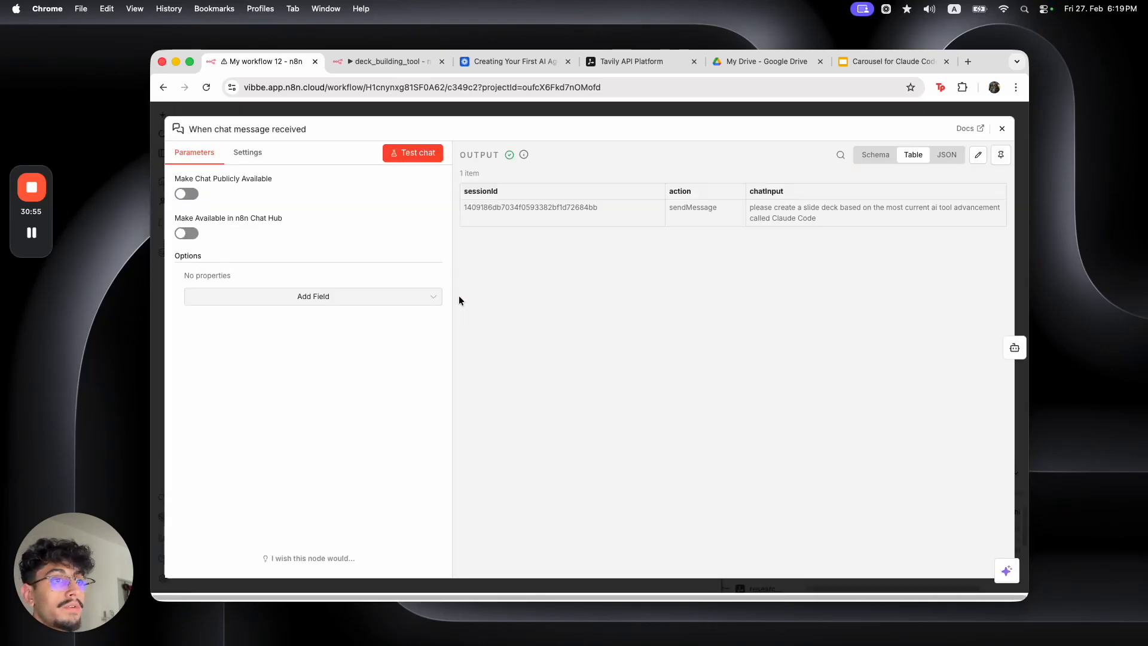
left_click(389, 298)
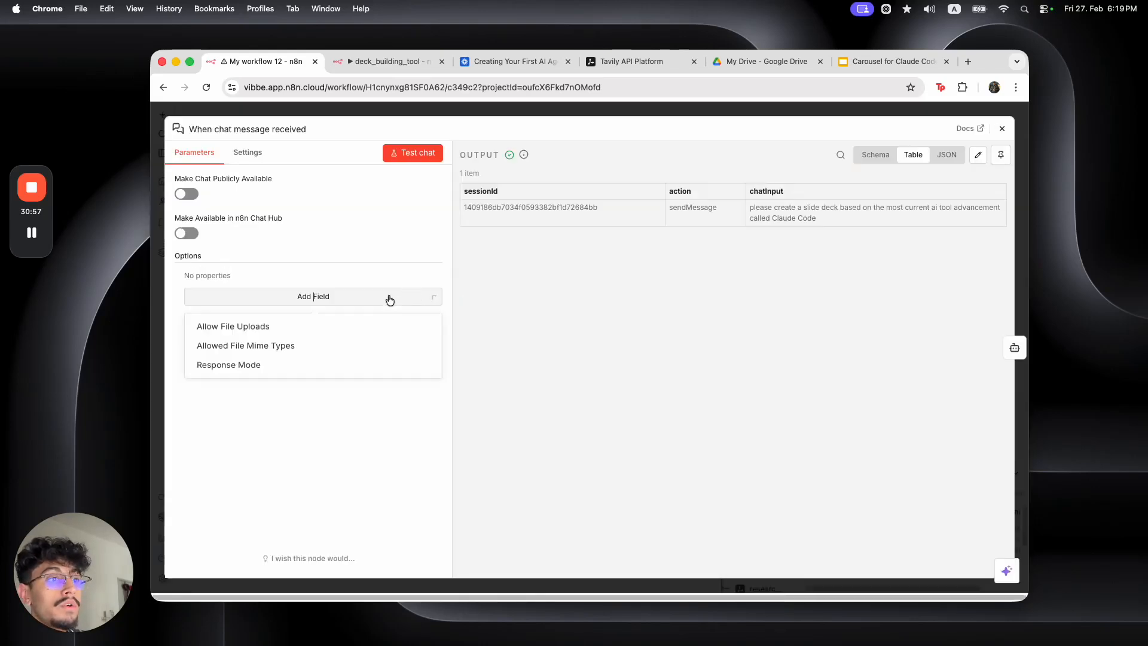
left_click(329, 428)
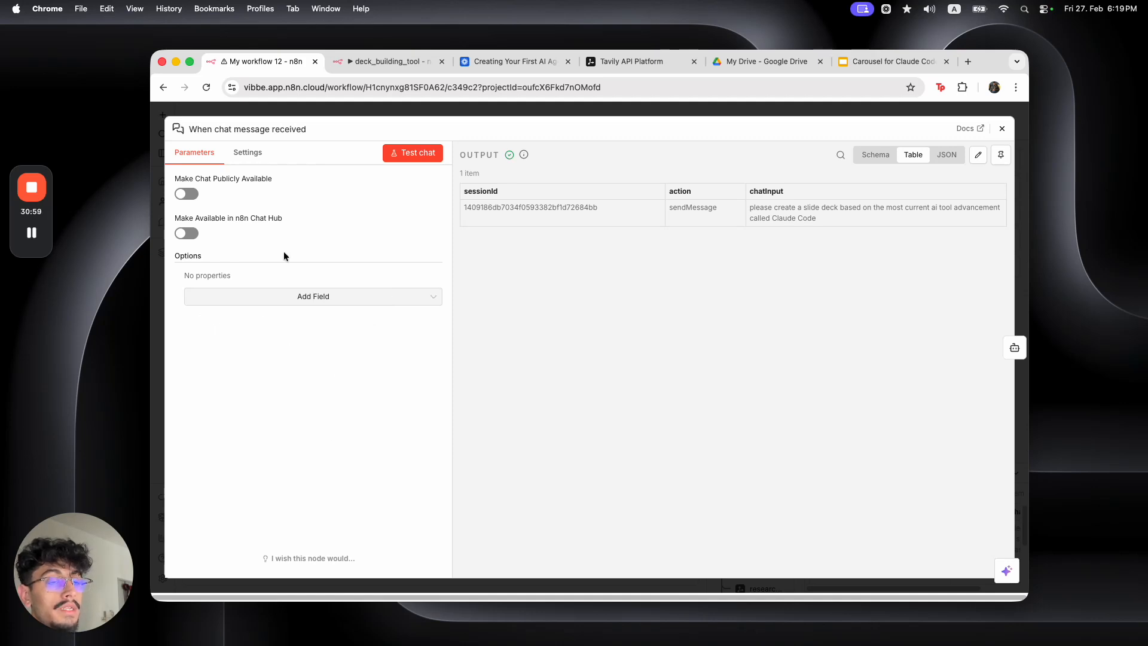
left_click(190, 194)
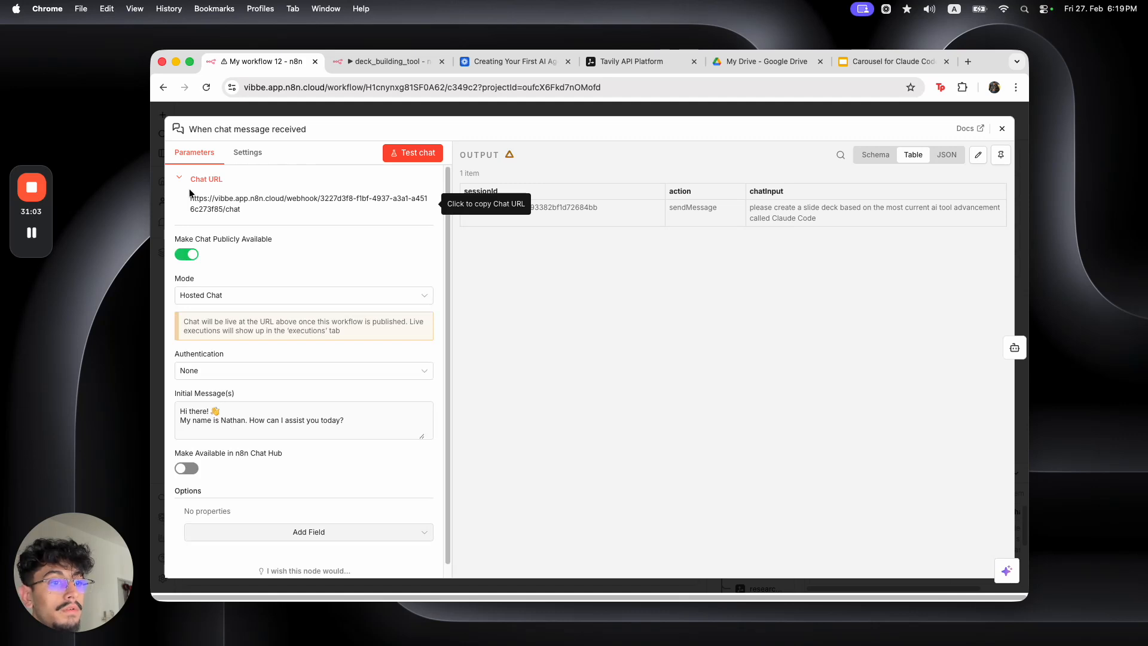
left_click(294, 207)
key("Escape")
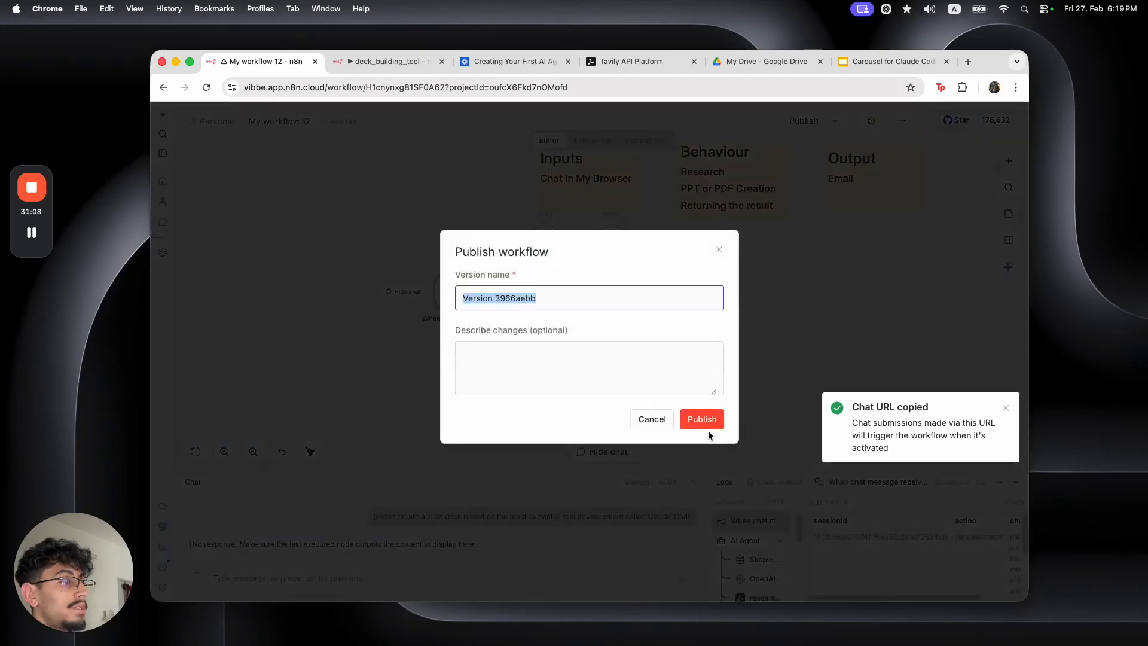
left_click(709, 421)
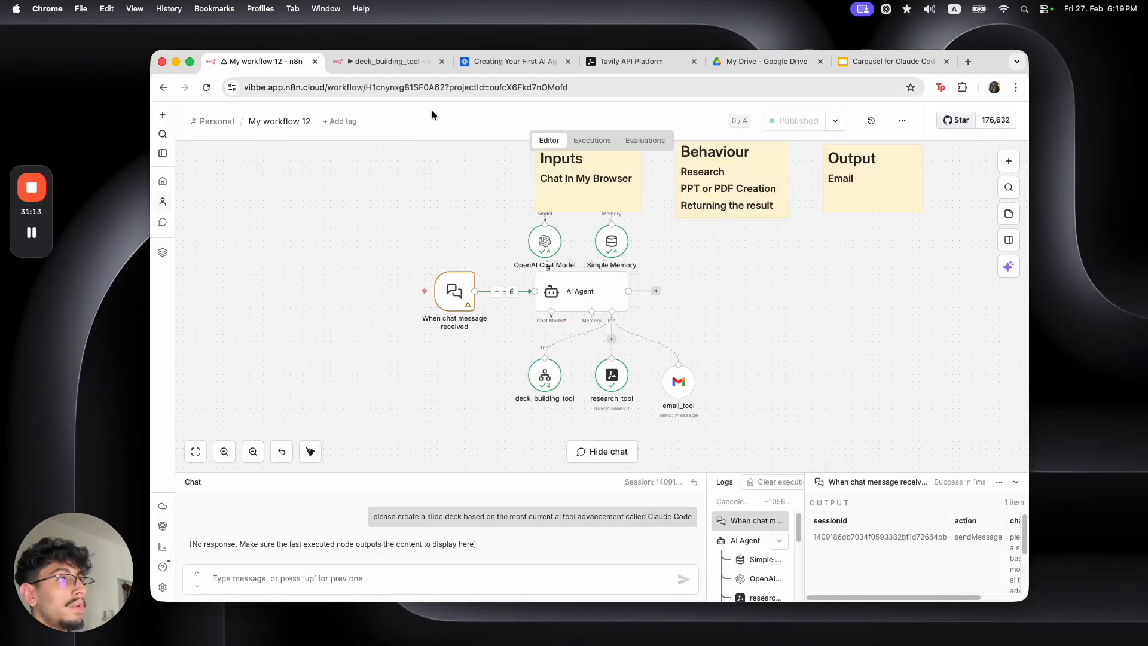
Open the copied public chat URL in a new browser tab
left_click(422, 68)
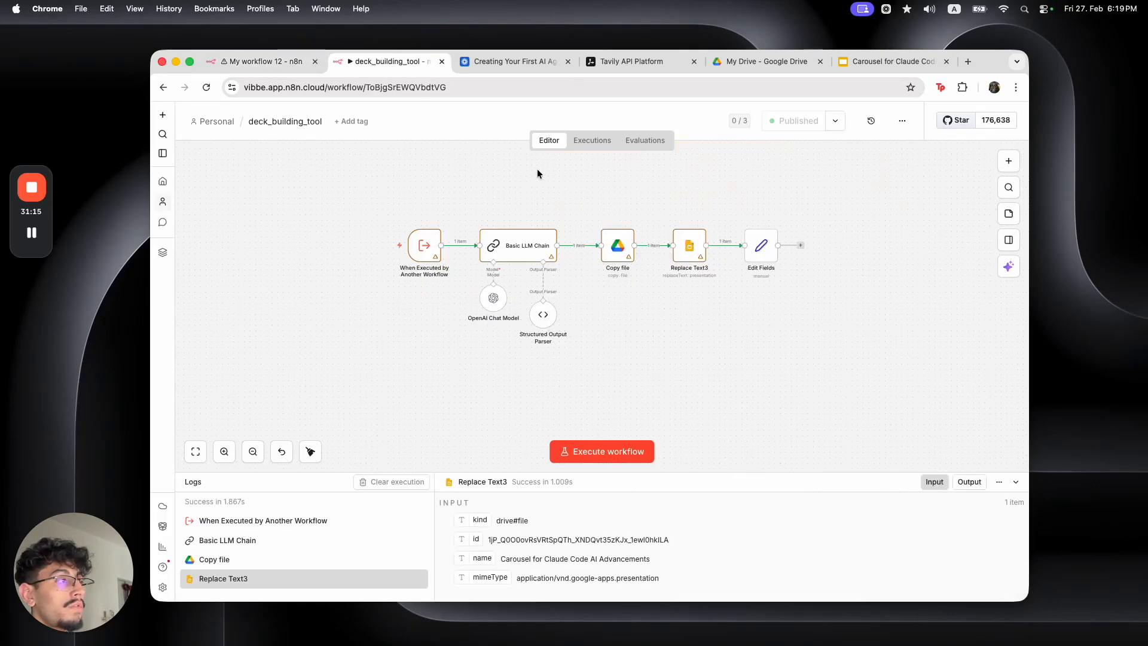
left_click(290, 72)
key("super+t")
key("super+v")
key("Return")
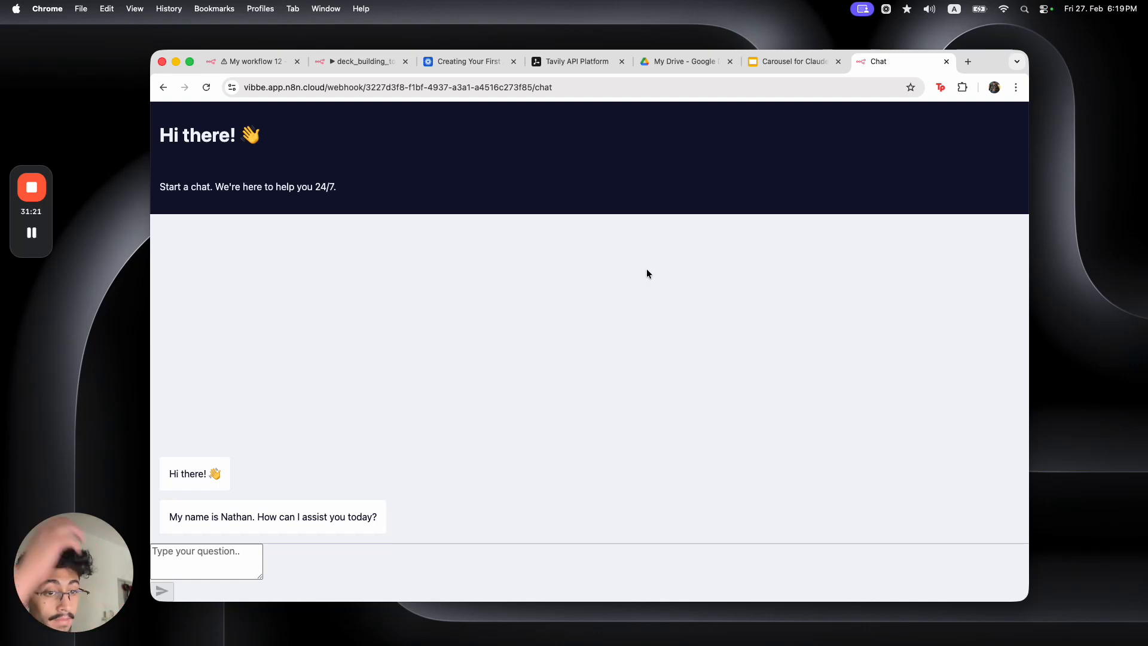
left_click(191, 555)
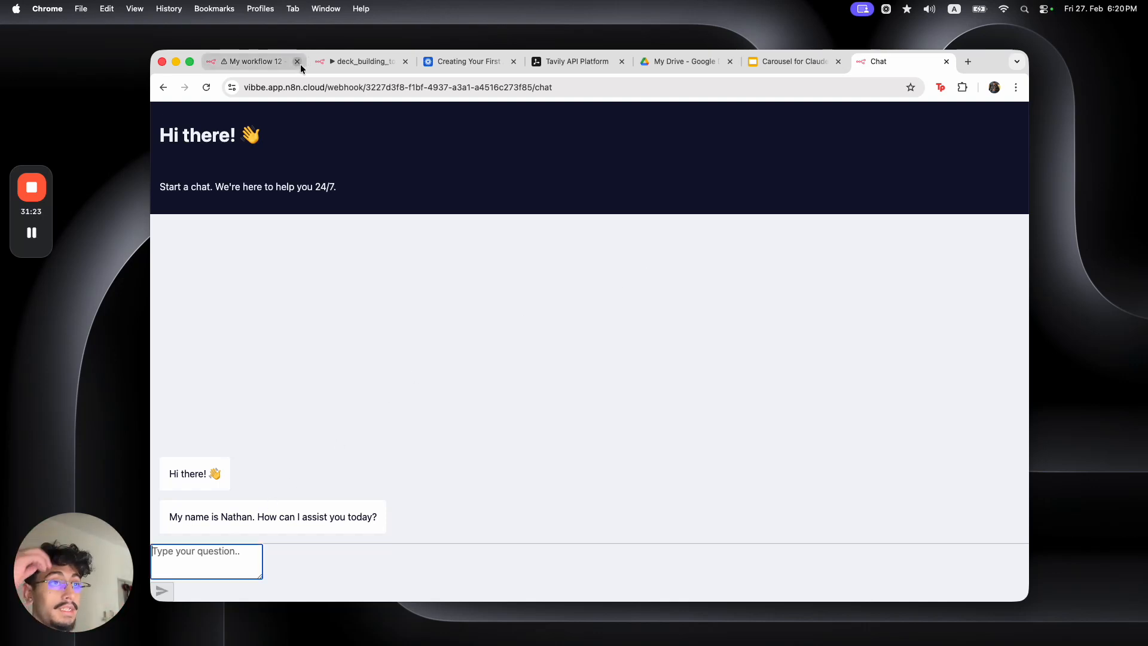
Reuse the earlier test prompt with the topic changed to 'new Claude Cowork tool' and send it
left_click(277, 66)
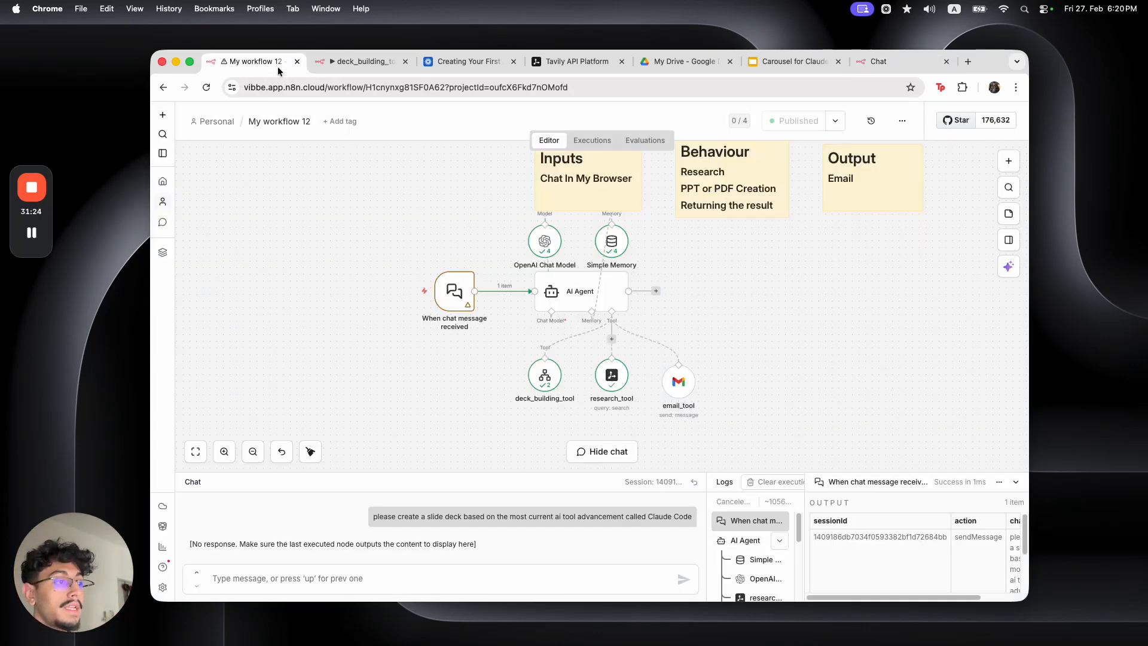
triple_click(553, 515)
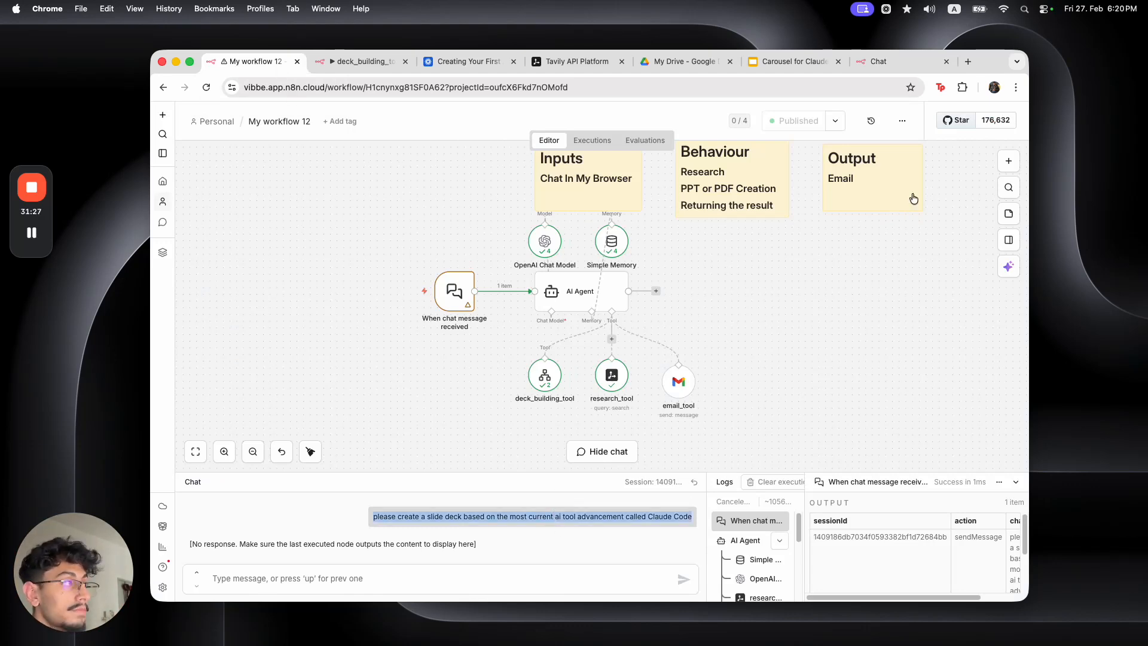
left_click(878, 62)
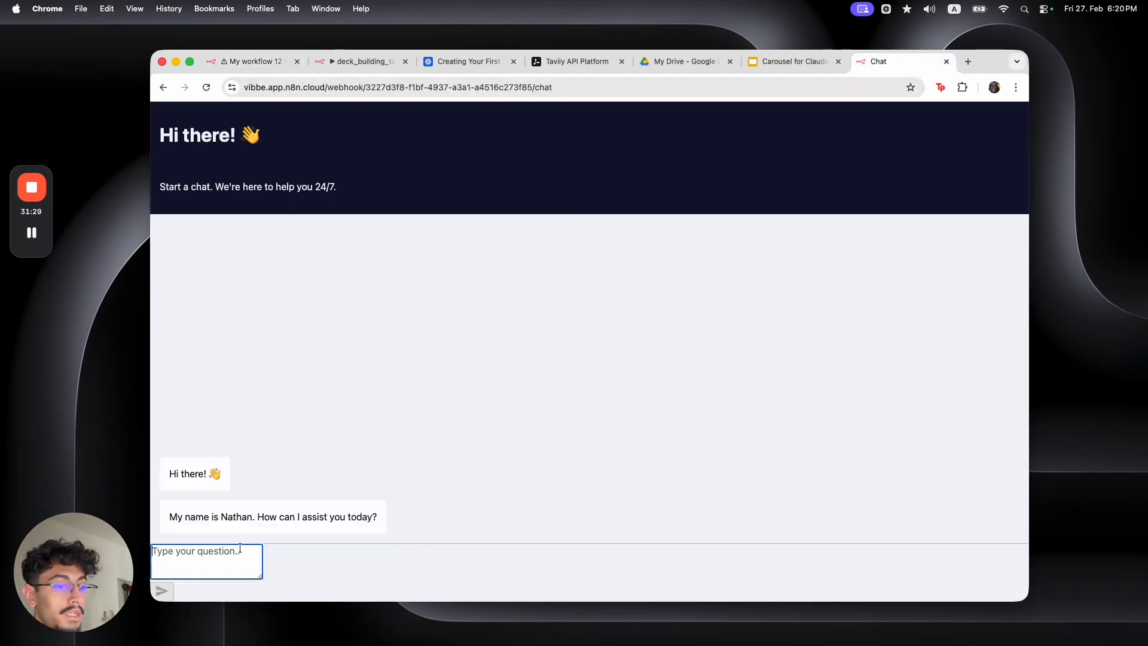
key("super+v")
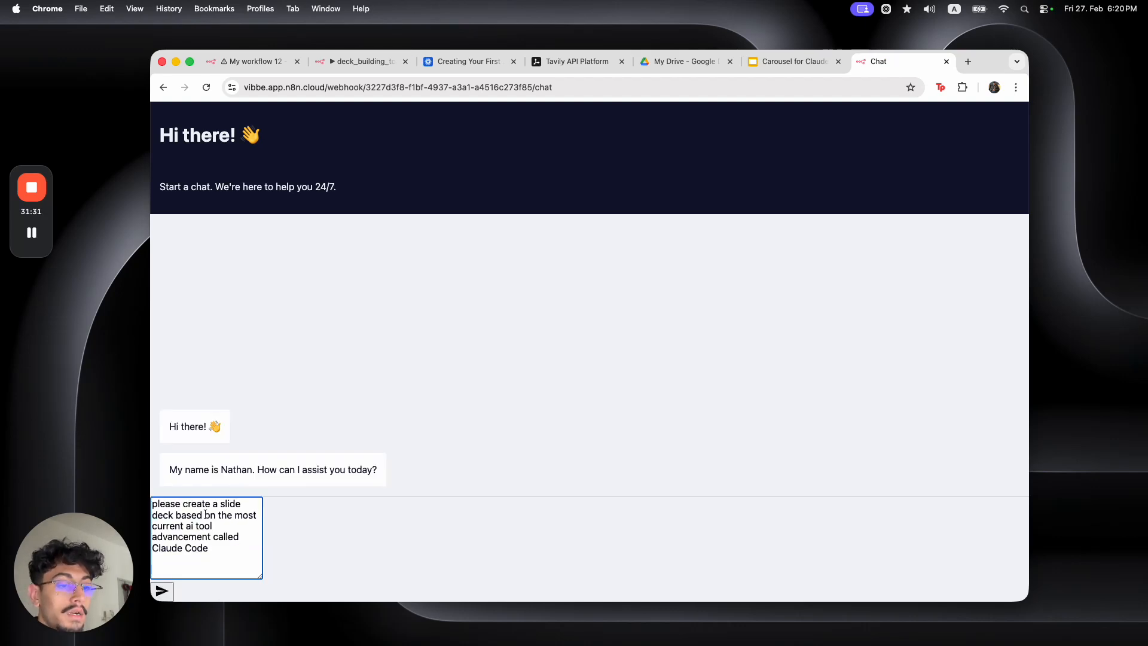
left_click_drag(221, 550, 235, 518)
type("new Claude Cowork")
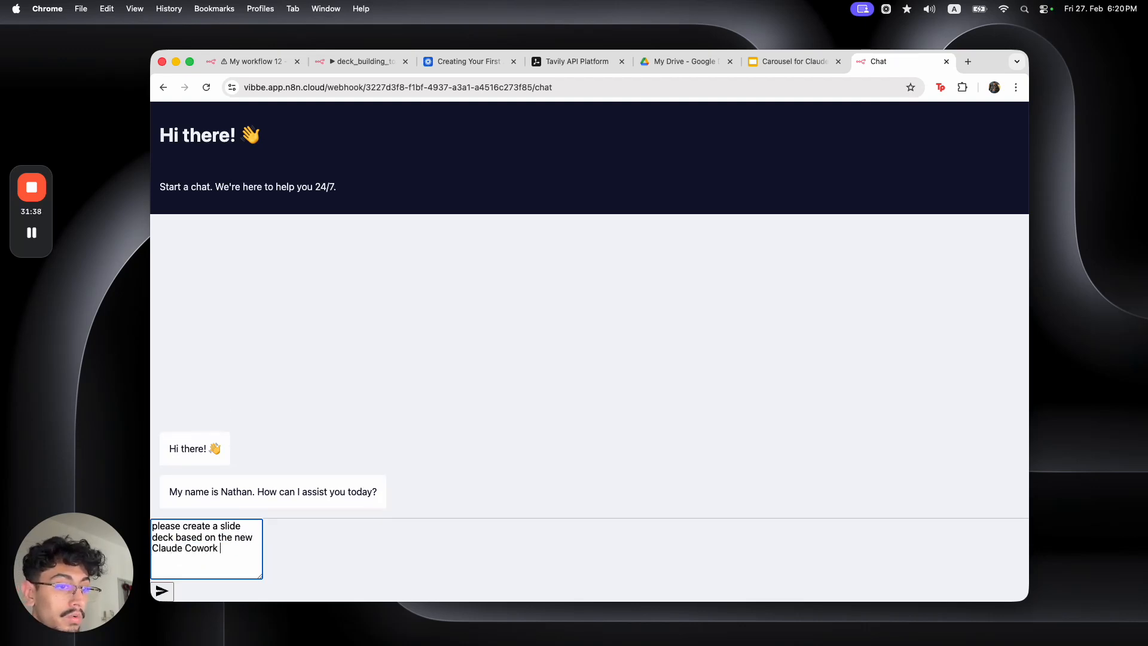
type(" tool")
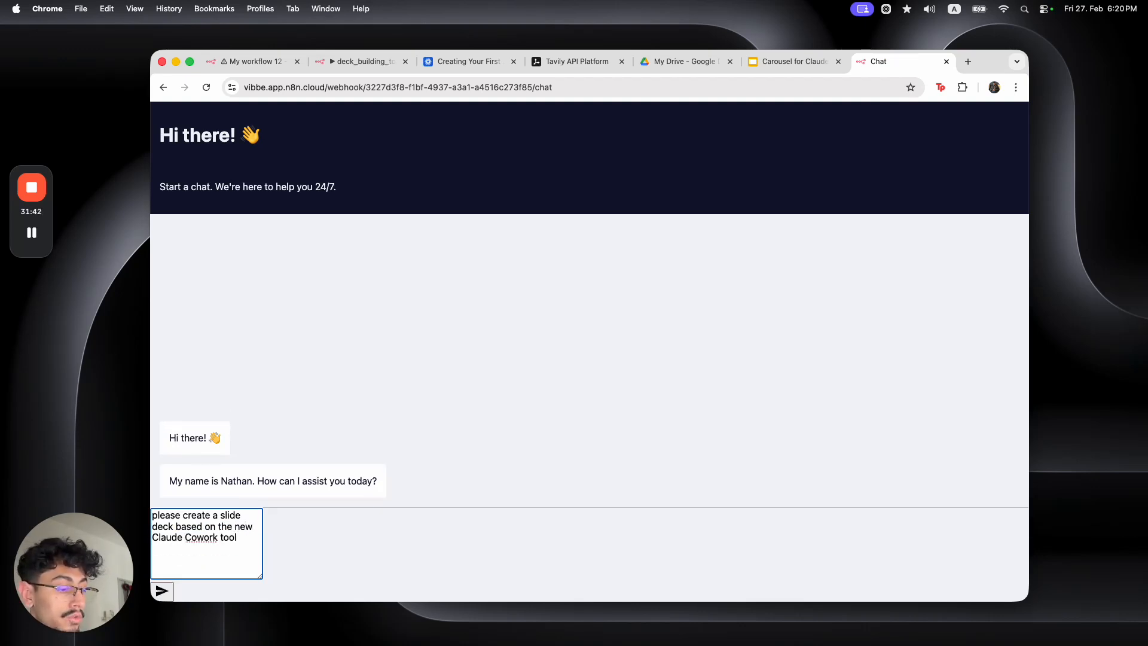
key("Return")
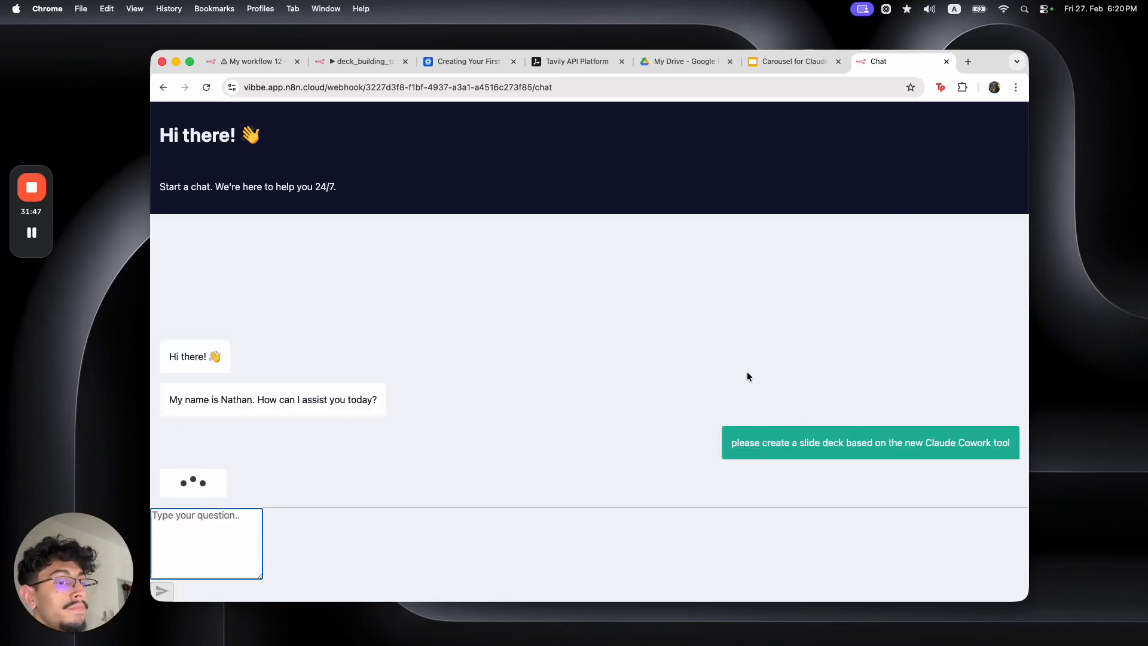
left_click(264, 65)
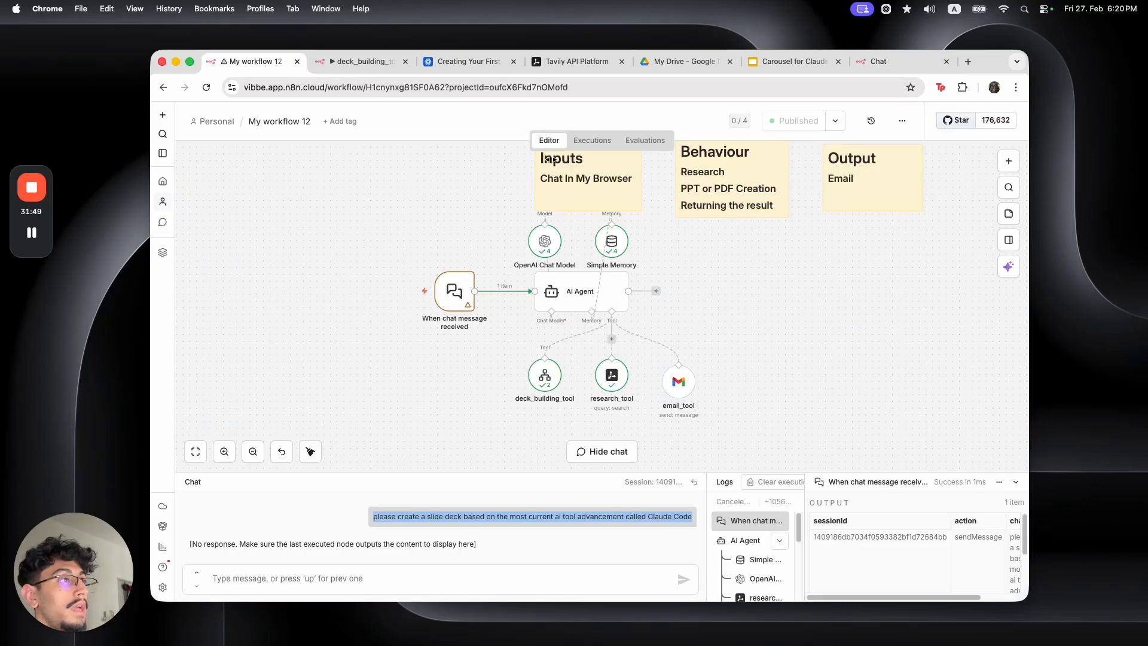
View the running executions of My workflow 12 and deck_building_tool
left_click(592, 141)
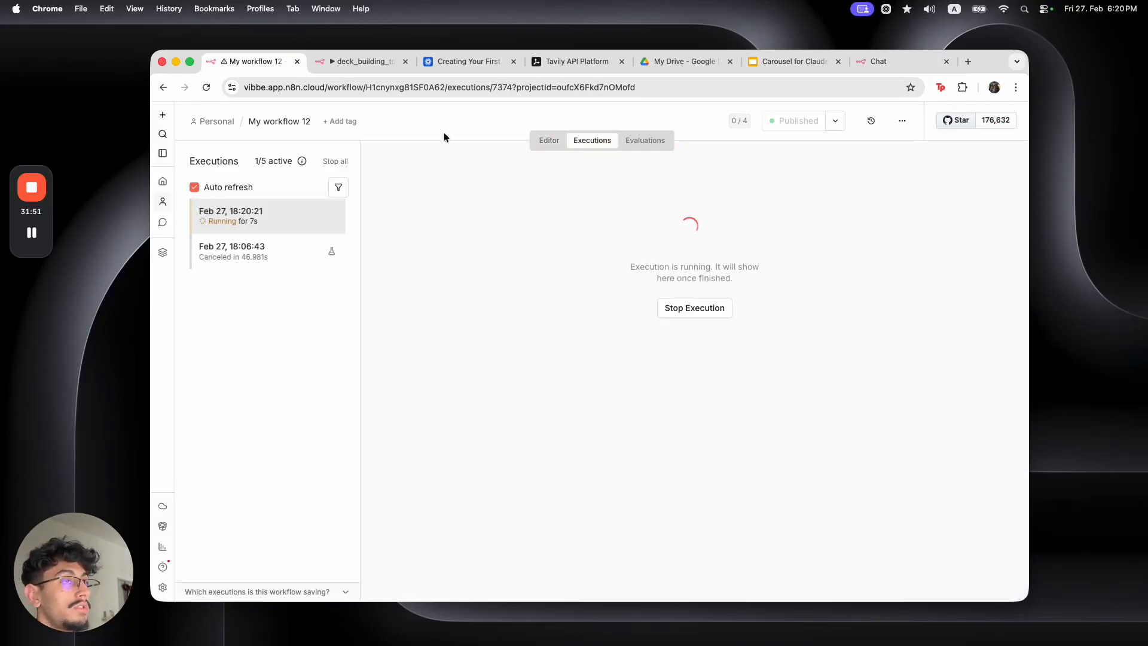
left_click(358, 61)
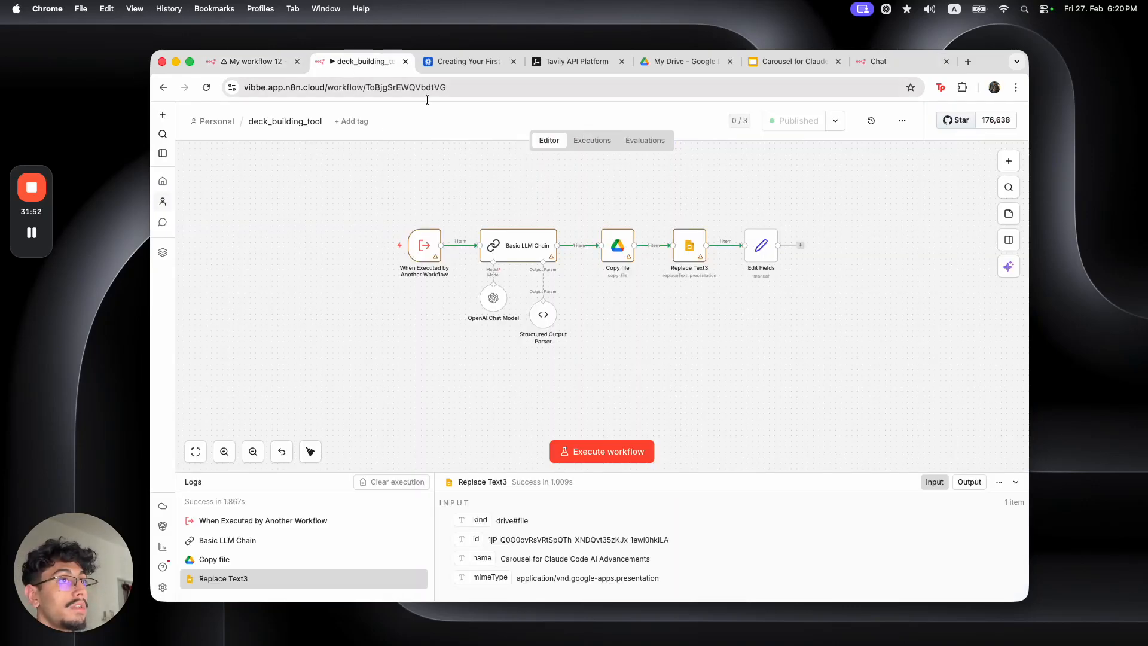
left_click(592, 142)
left_click(285, 215)
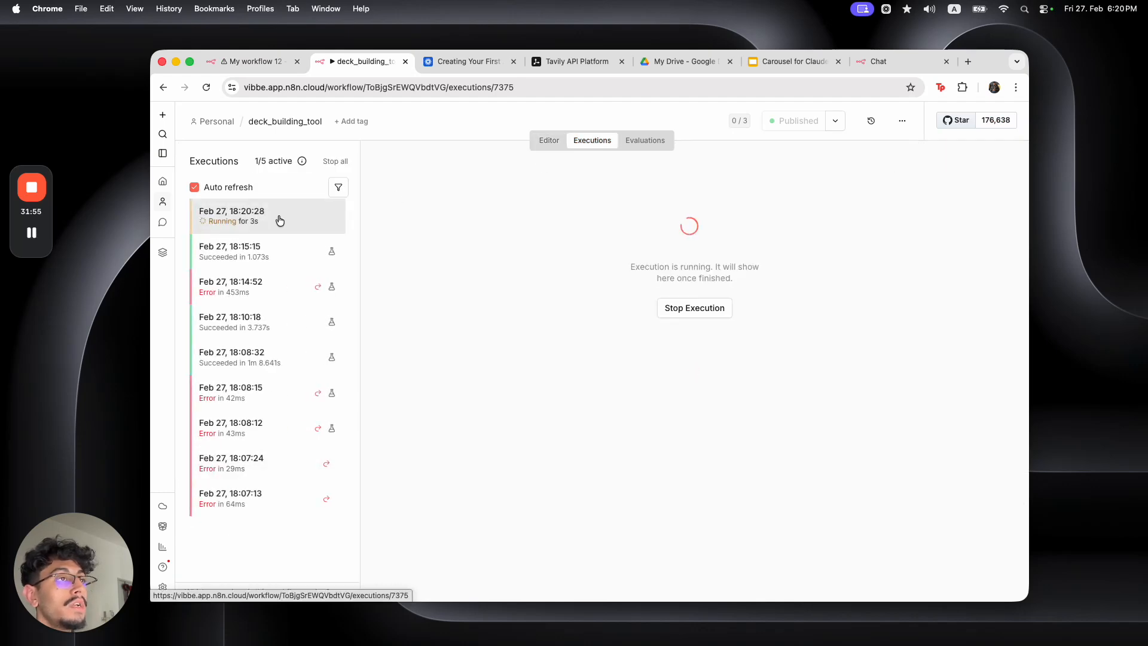
Open gmail.com in a new tab, recheck both running executions, then return to the inbox
left_click(967, 63)
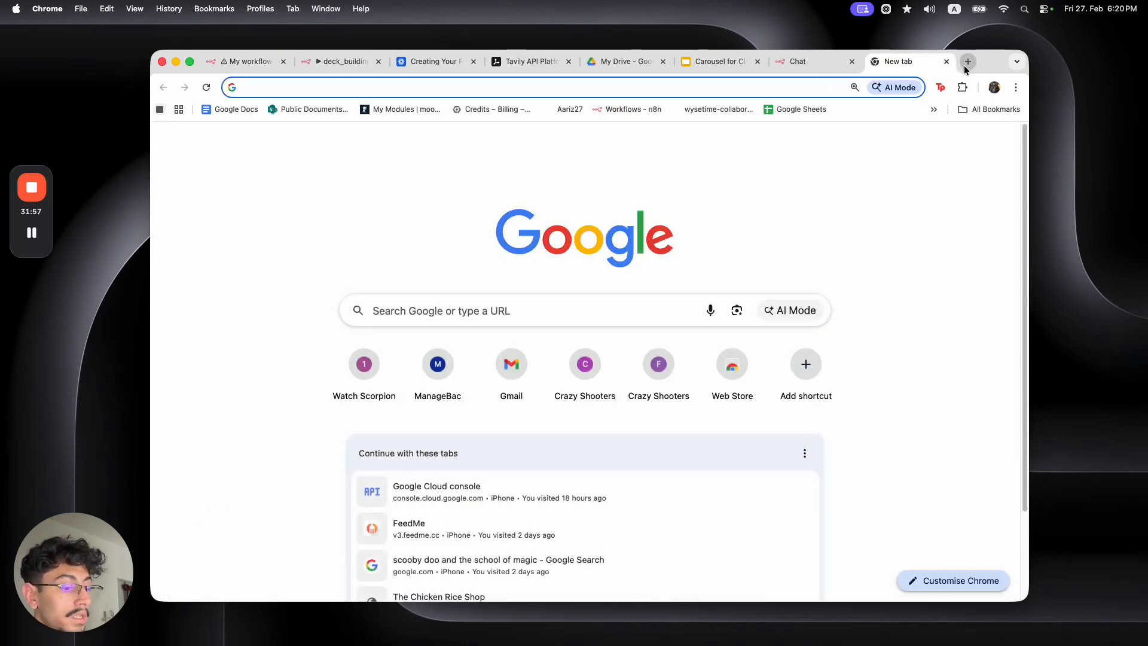
type("gmail.com")
key("Return")
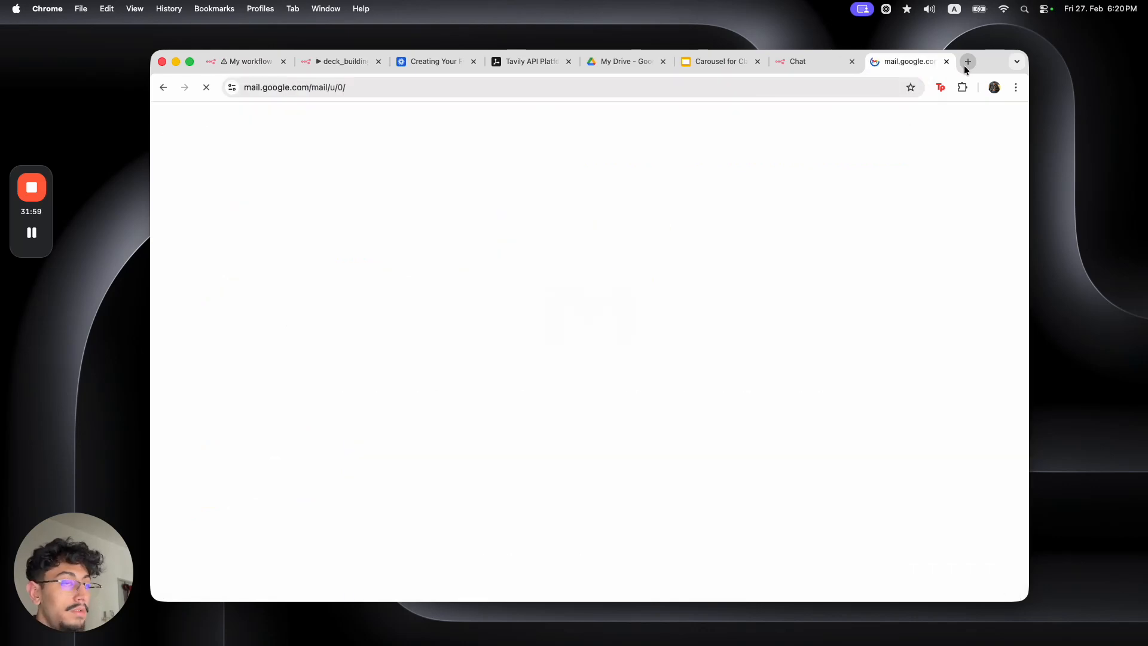
left_click(246, 62)
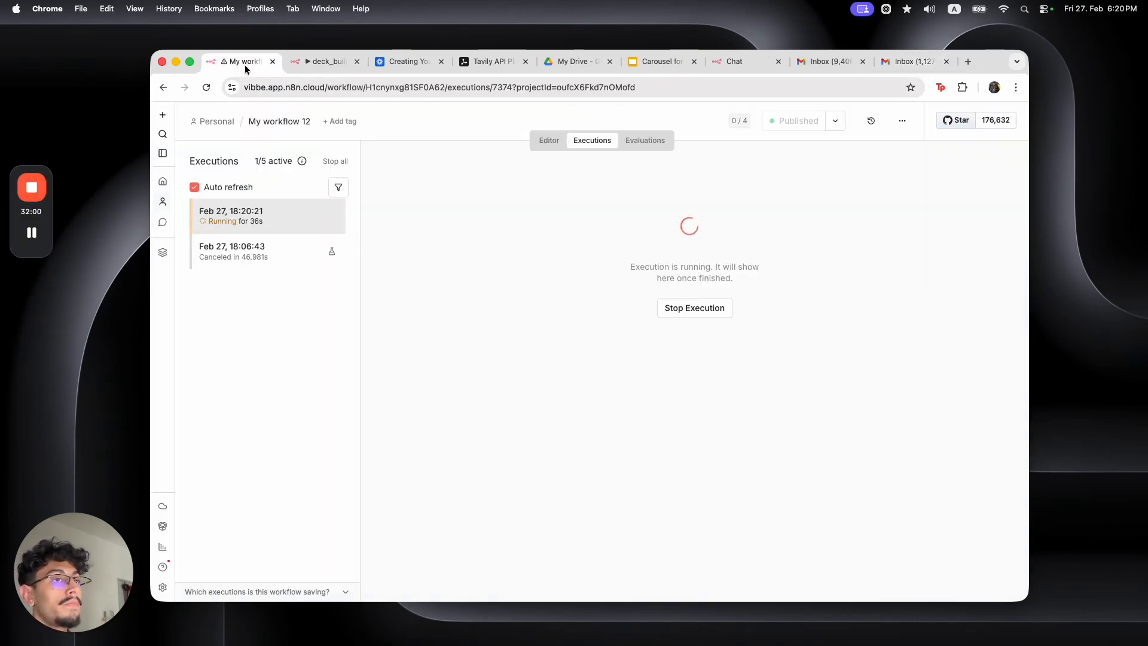
left_click(315, 68)
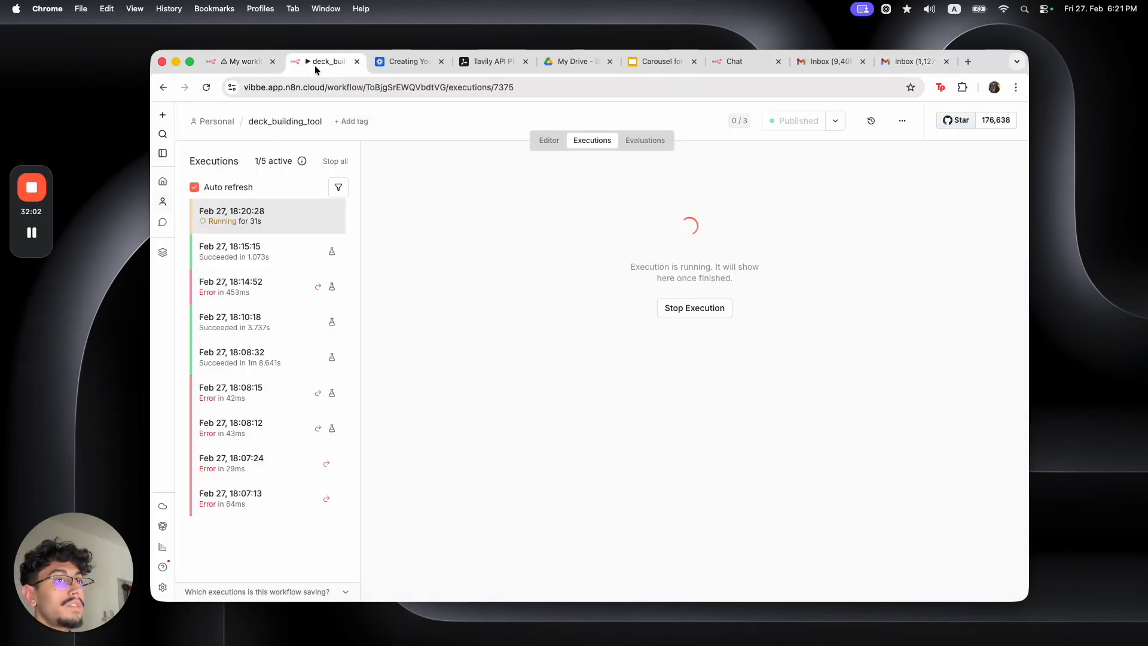
left_click(245, 62)
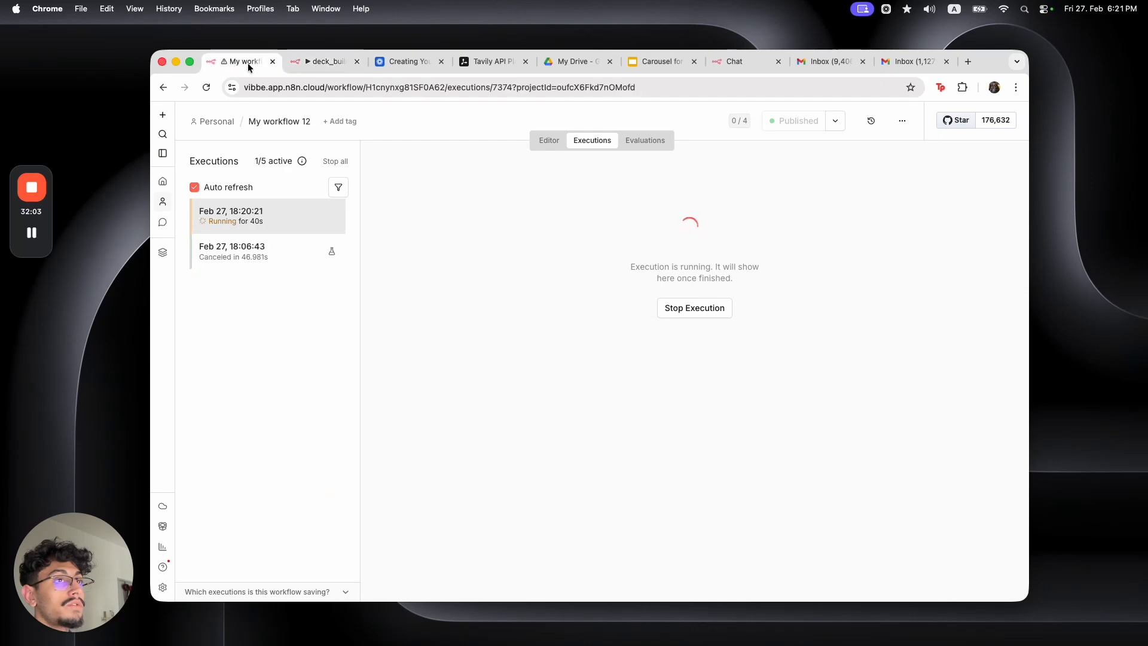
left_click(909, 62)
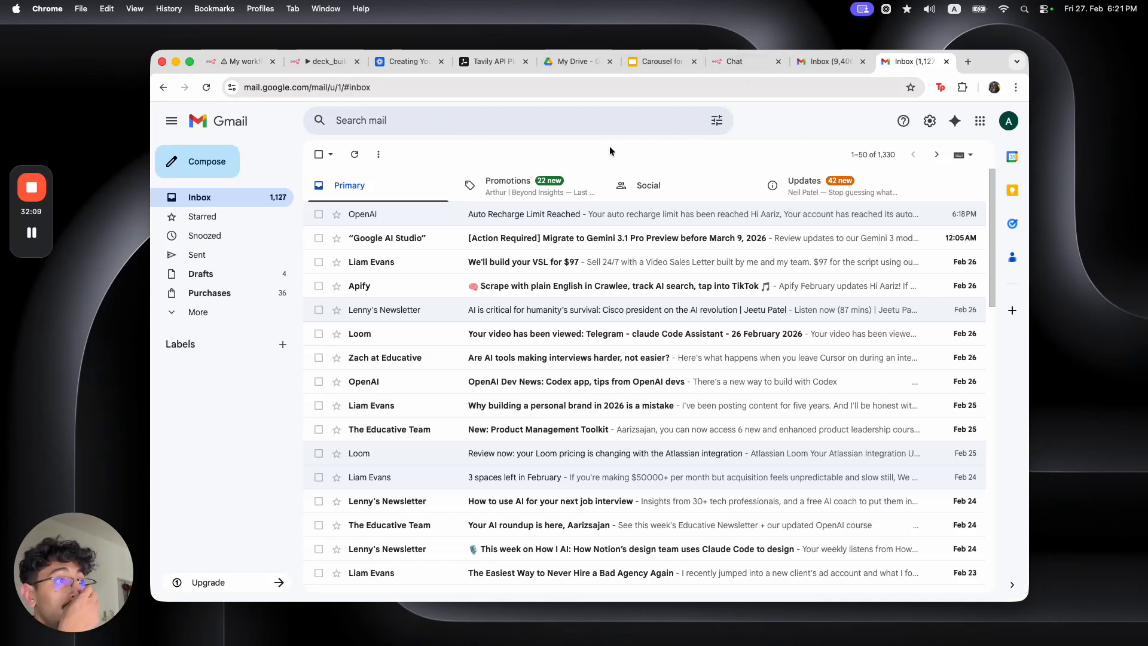
Refresh Gmail, then open the 'View the Claude Cowork Tool Presentation' link from the chat reply
left_click(355, 154)
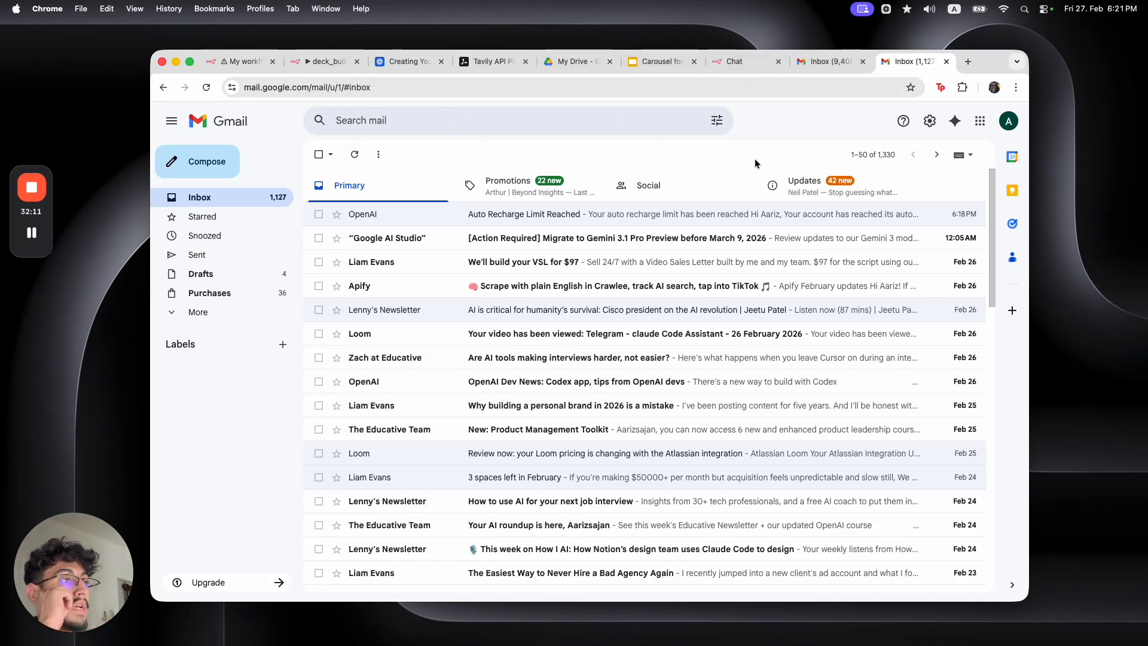
left_click(206, 87)
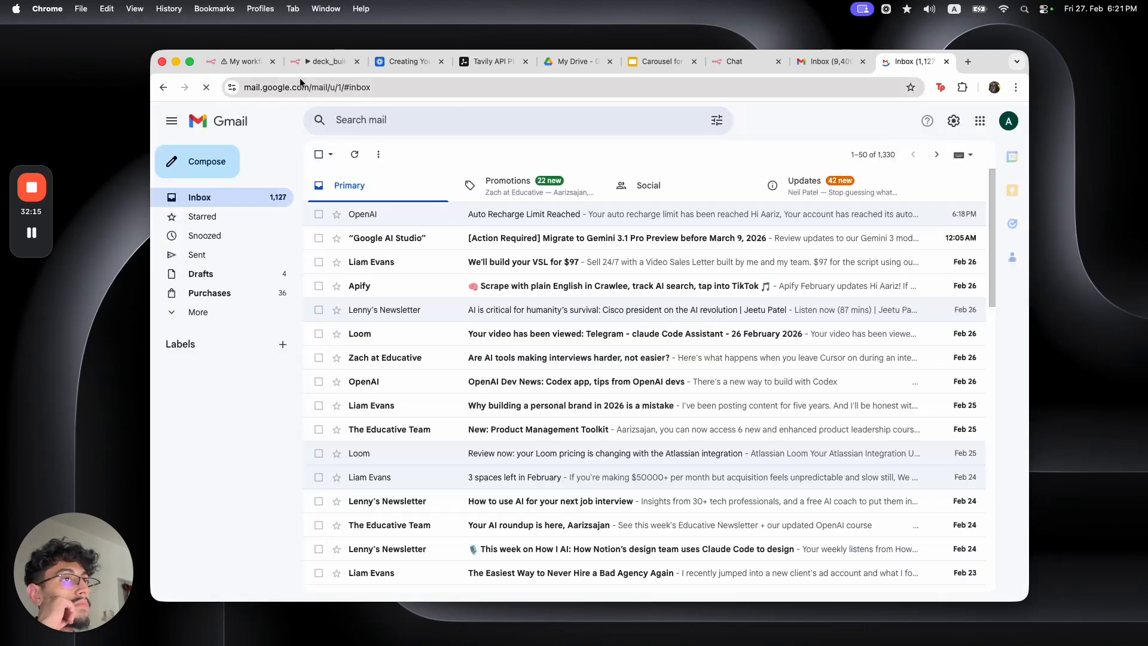
left_click(233, 62)
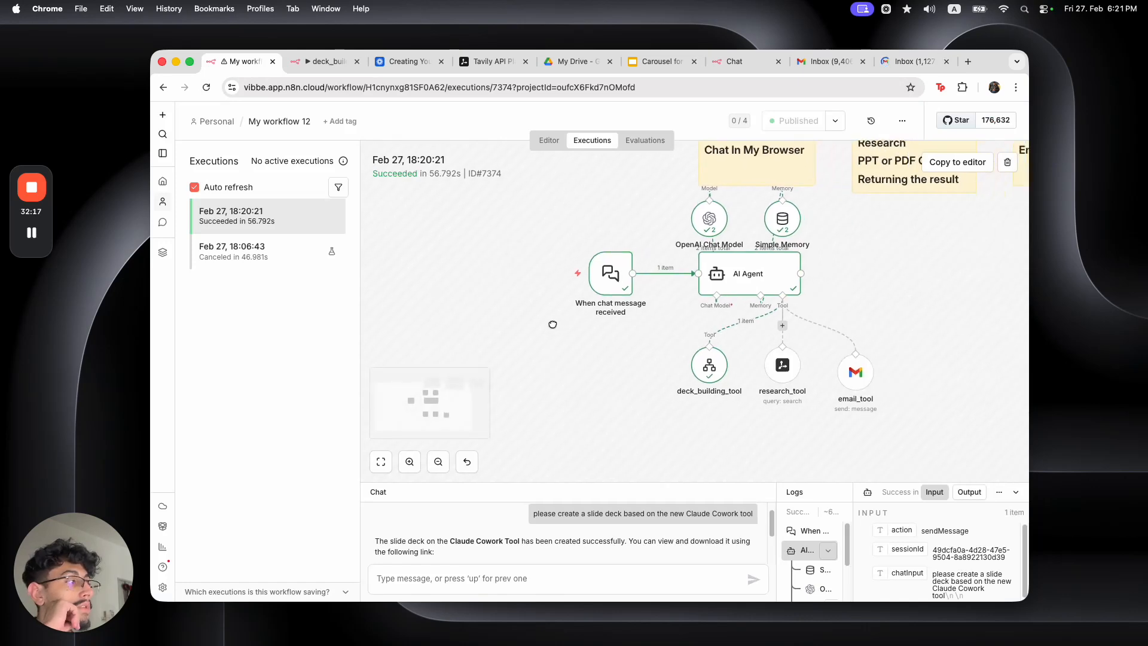
left_click_drag(604, 481, 604, 396)
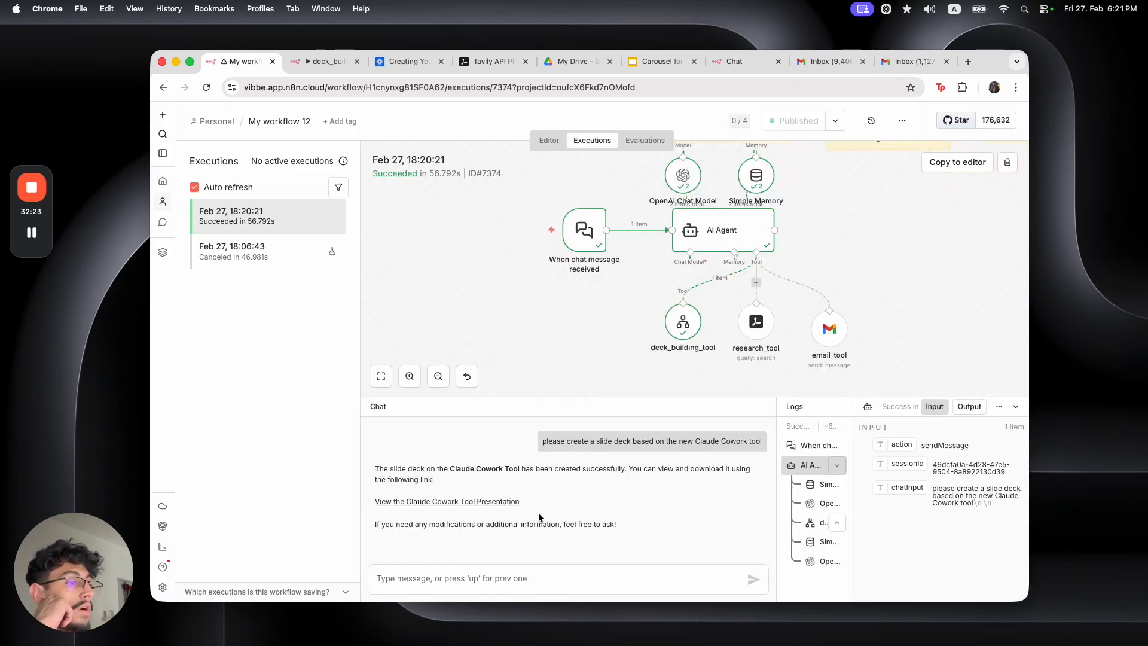
left_click(467, 502)
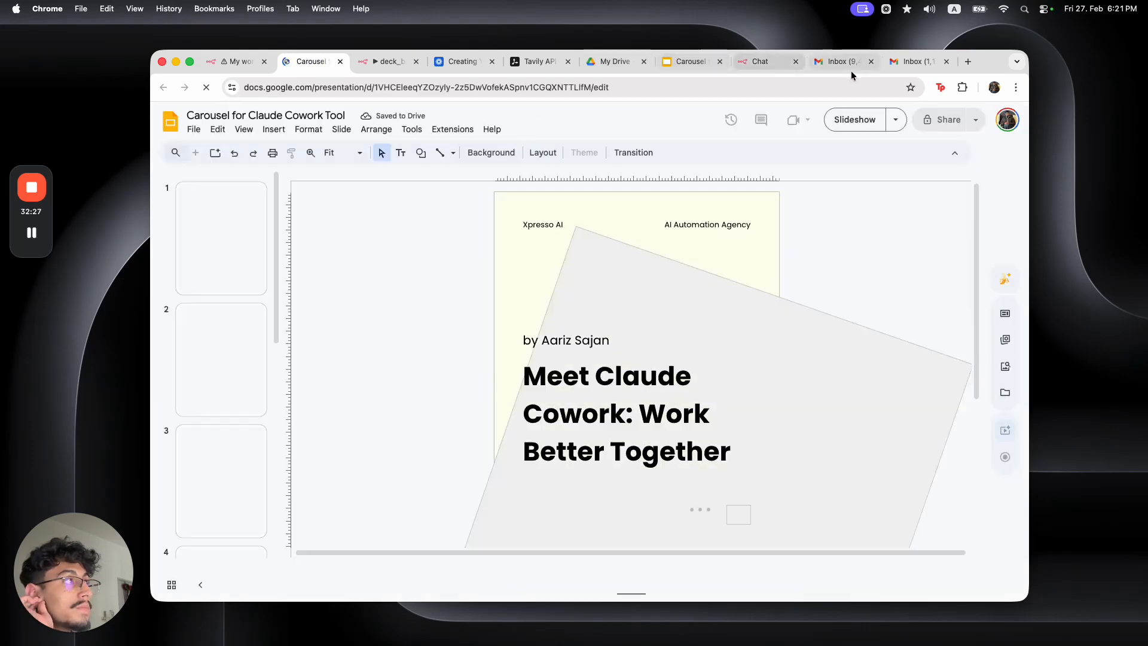
Return to the hosted chat page and place the cursor in the message box
left_click(759, 64)
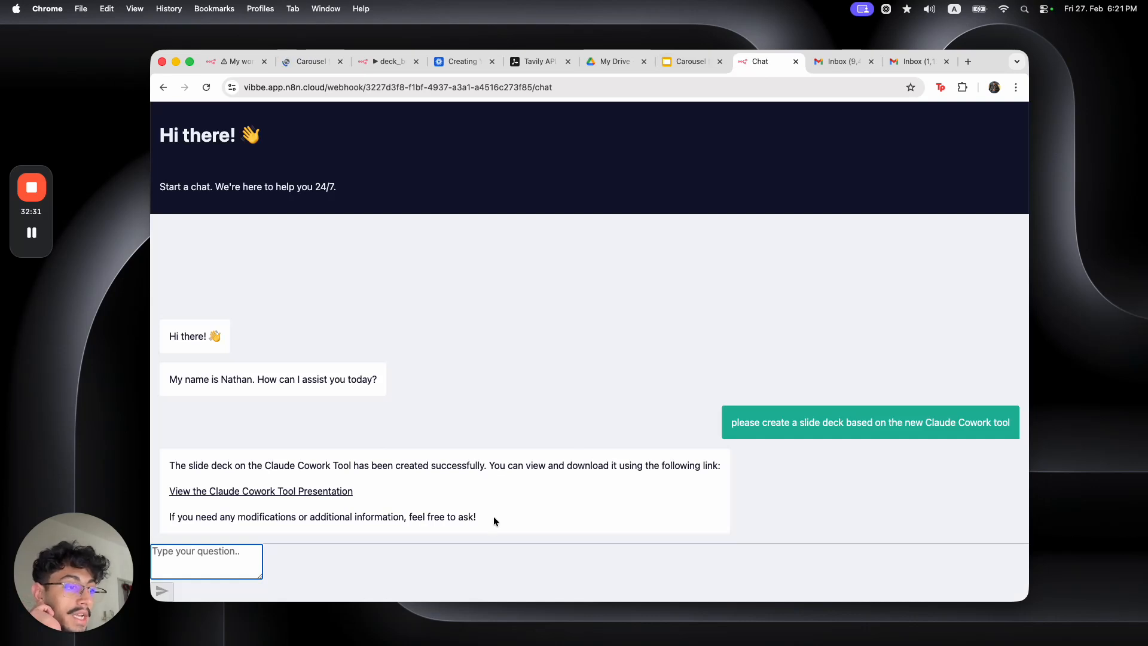
left_click_drag(734, 424, 963, 433)
left_click(957, 432)
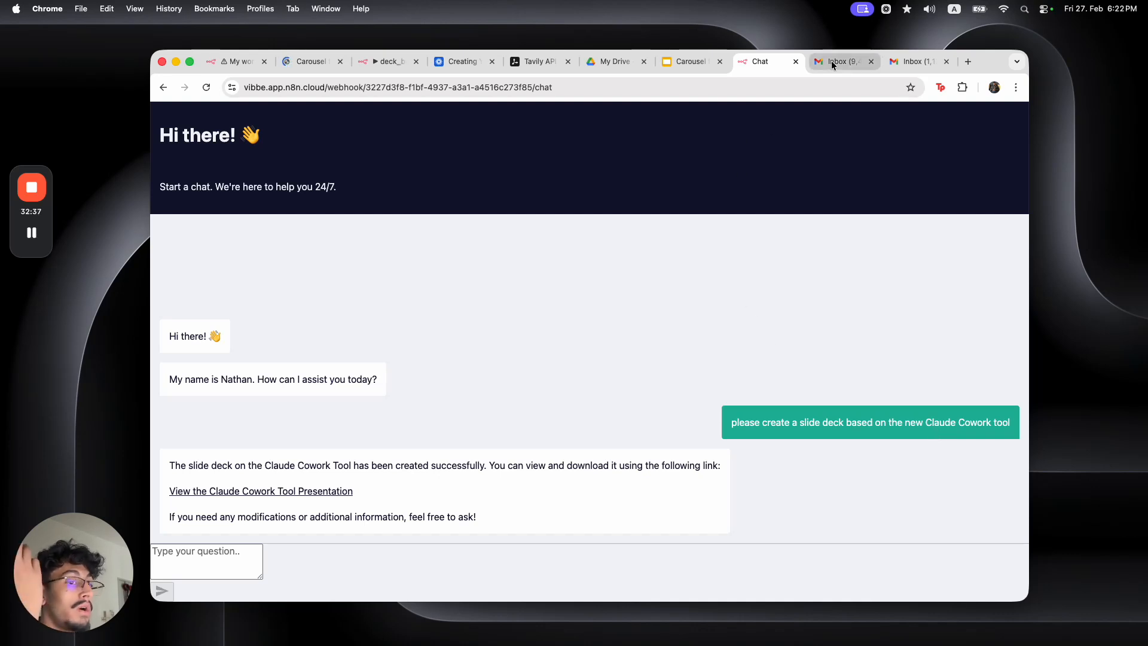
left_click(216, 550)
Ask the chat to email the deck to the recipient's address, then open the newest execution
type("send it")
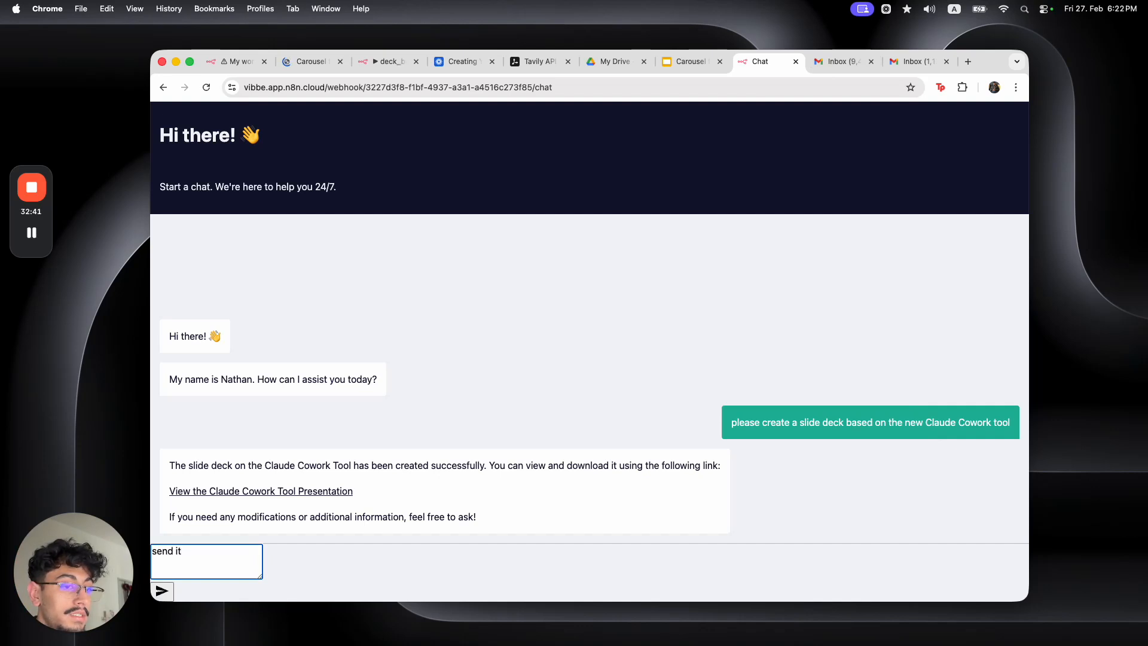
type(" via email")
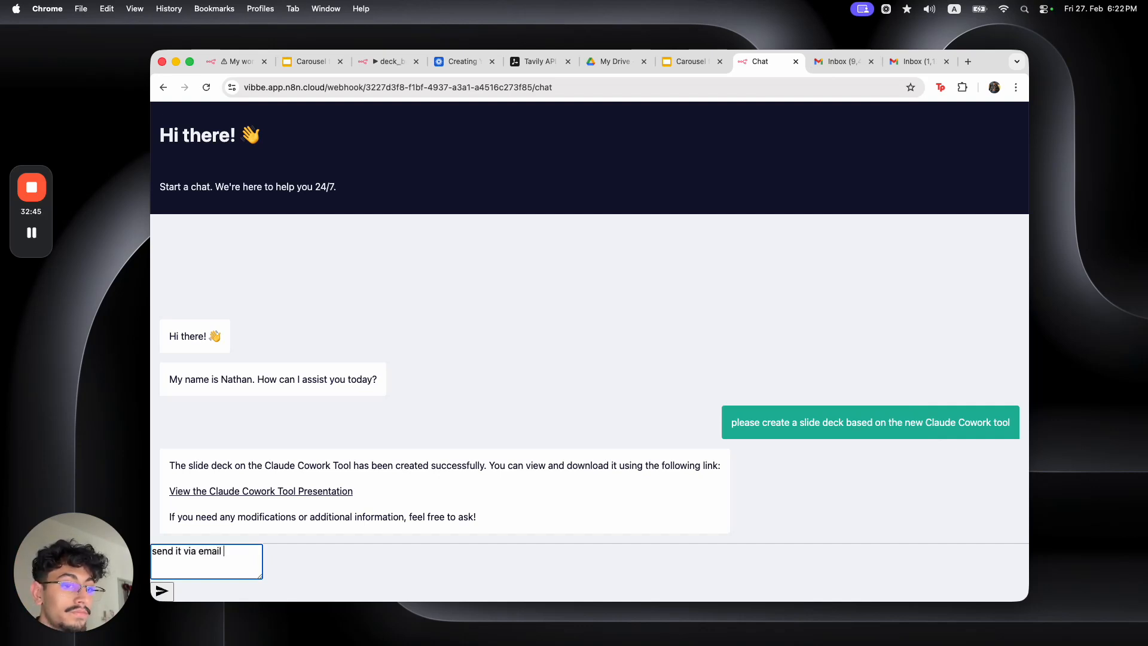
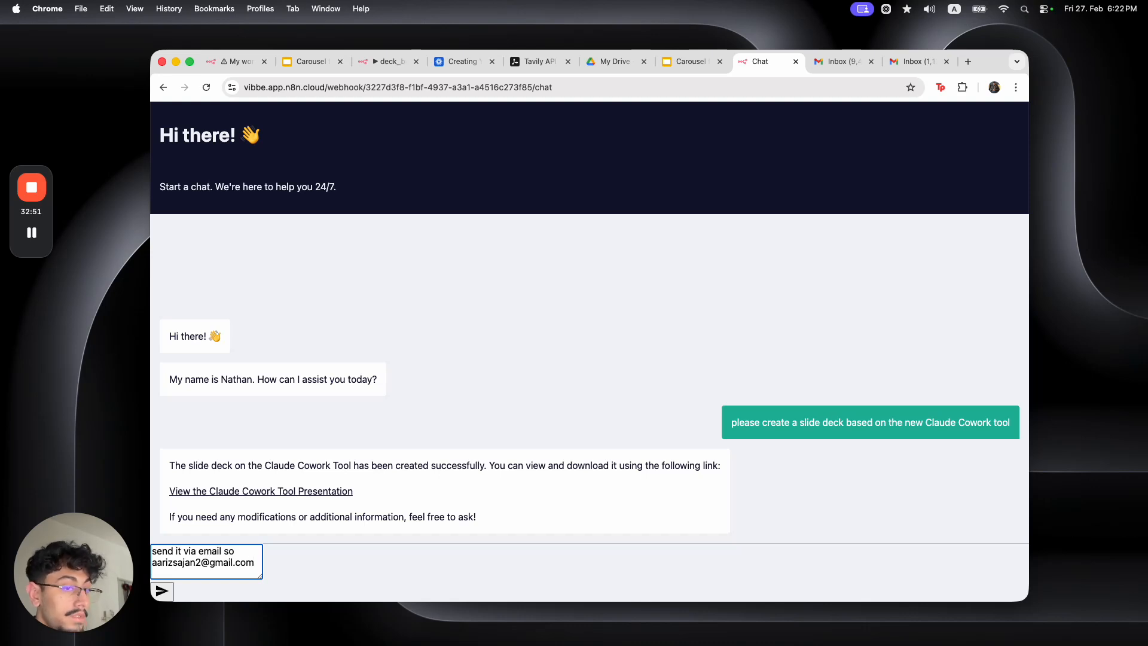
key("Return")
left_click(233, 61)
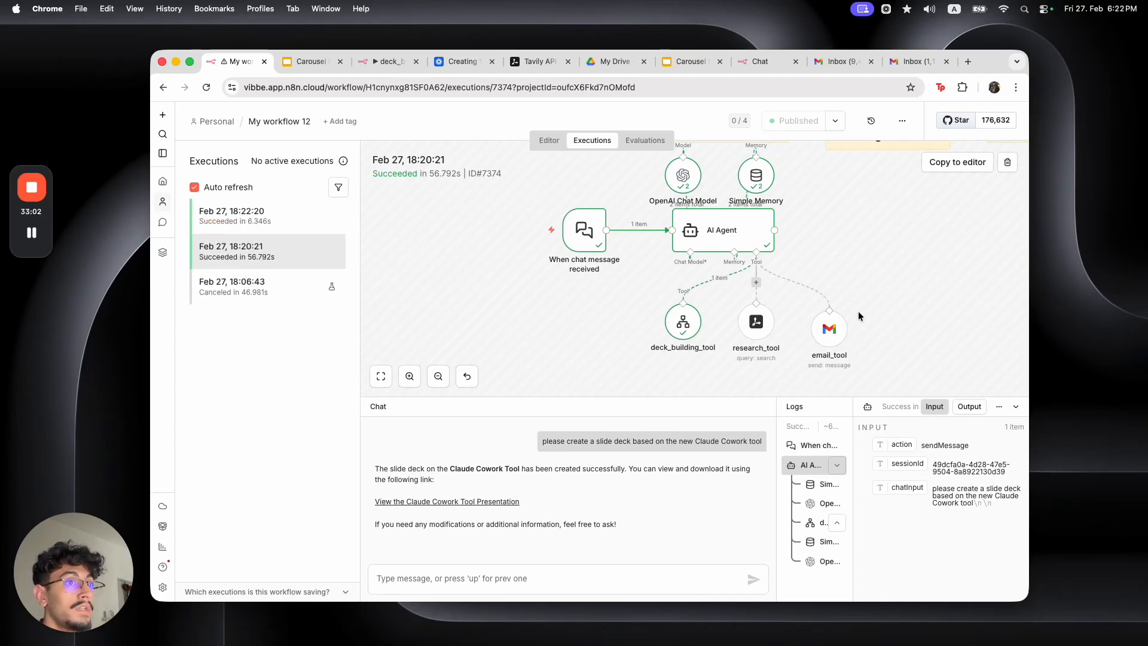
left_click(287, 225)
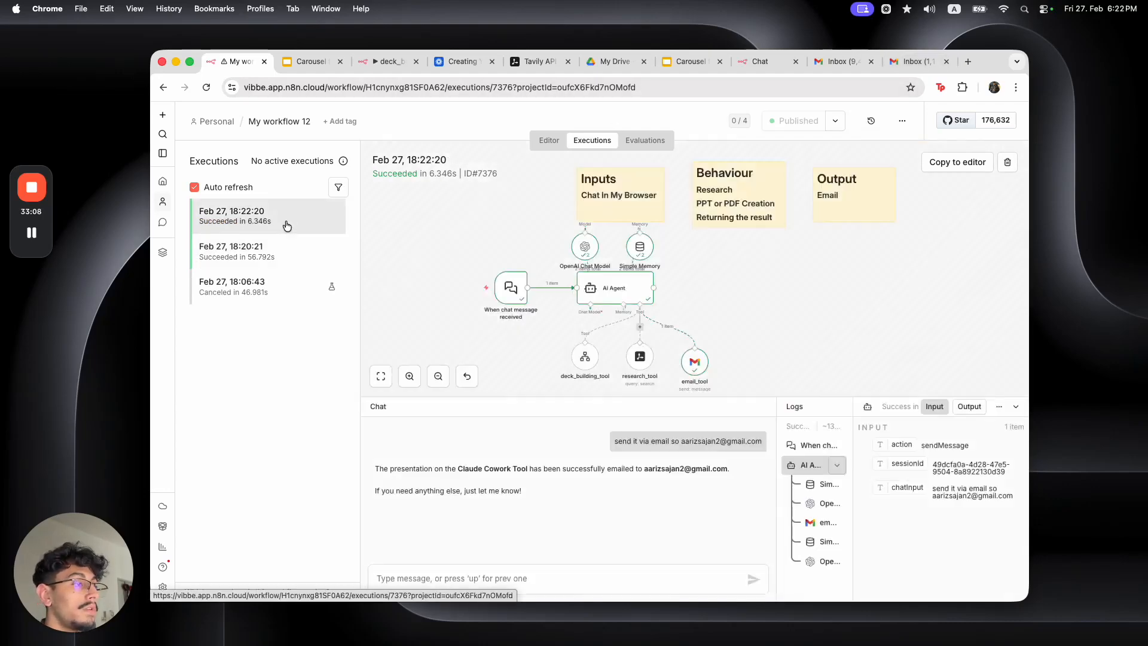
Open the 'Claude Cowork Tool Presentation' email in the receiving account's inbox
left_click(912, 61)
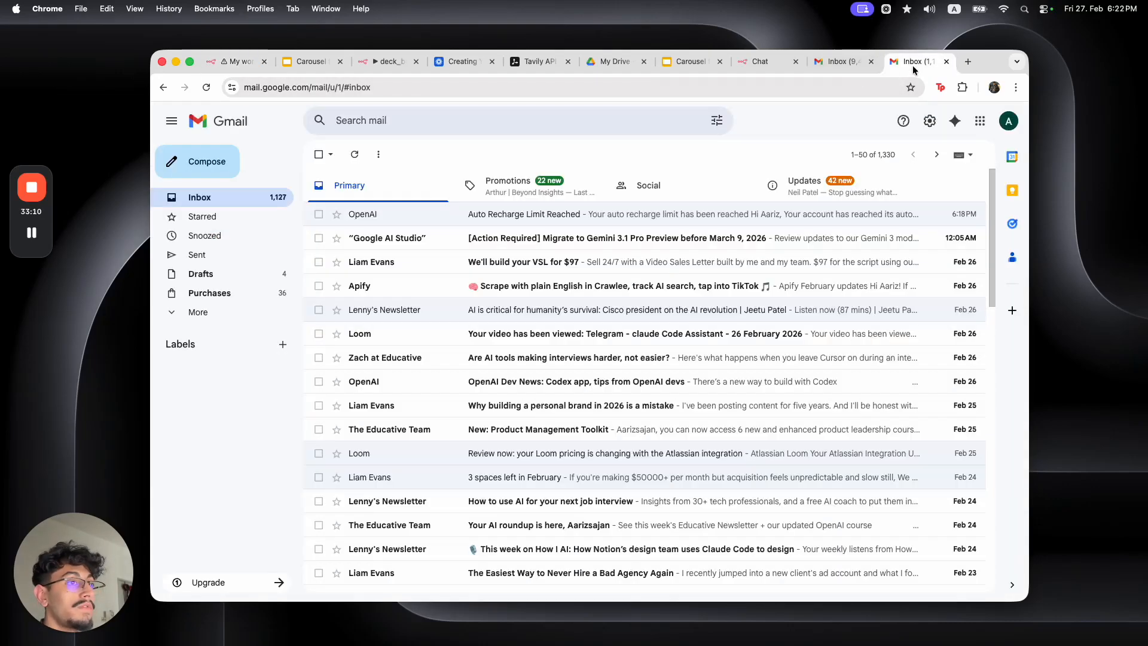
left_click(354, 160)
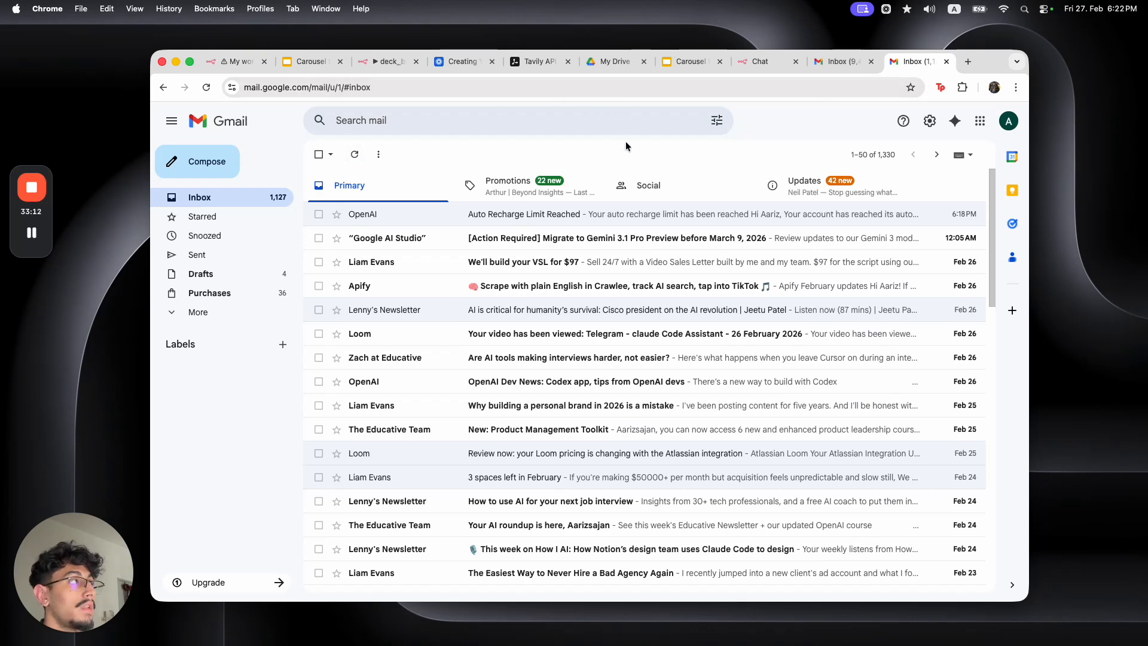
left_click(842, 62)
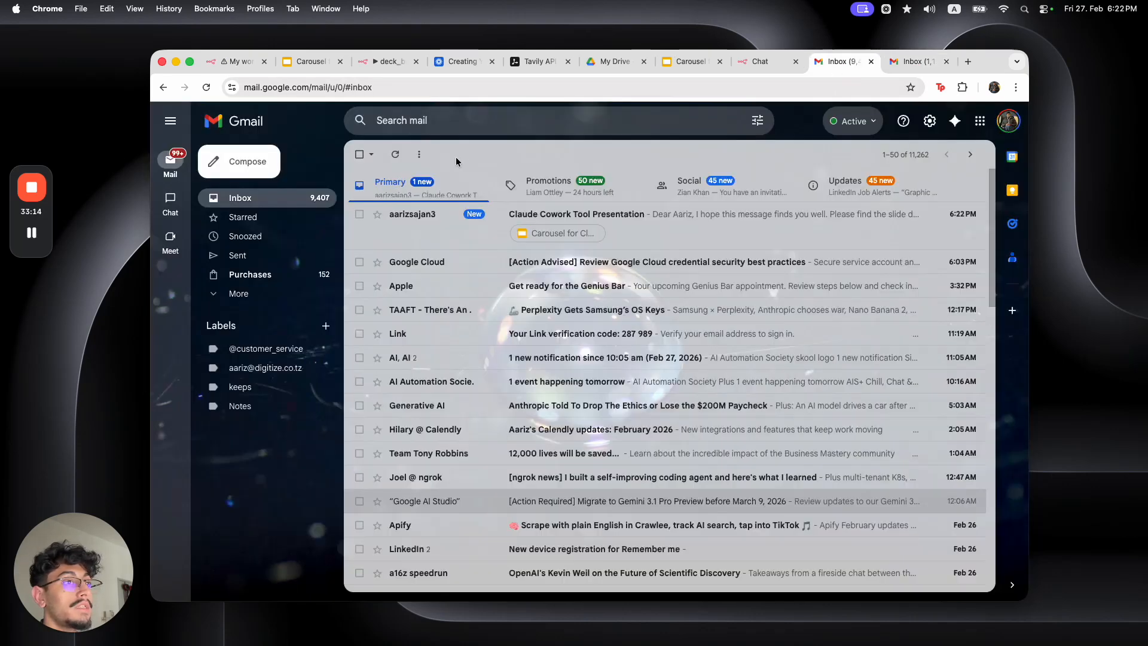
left_click(412, 245)
Read through the email and follow its docs.google.com link to the deck
left_click_drag(392, 243, 517, 280)
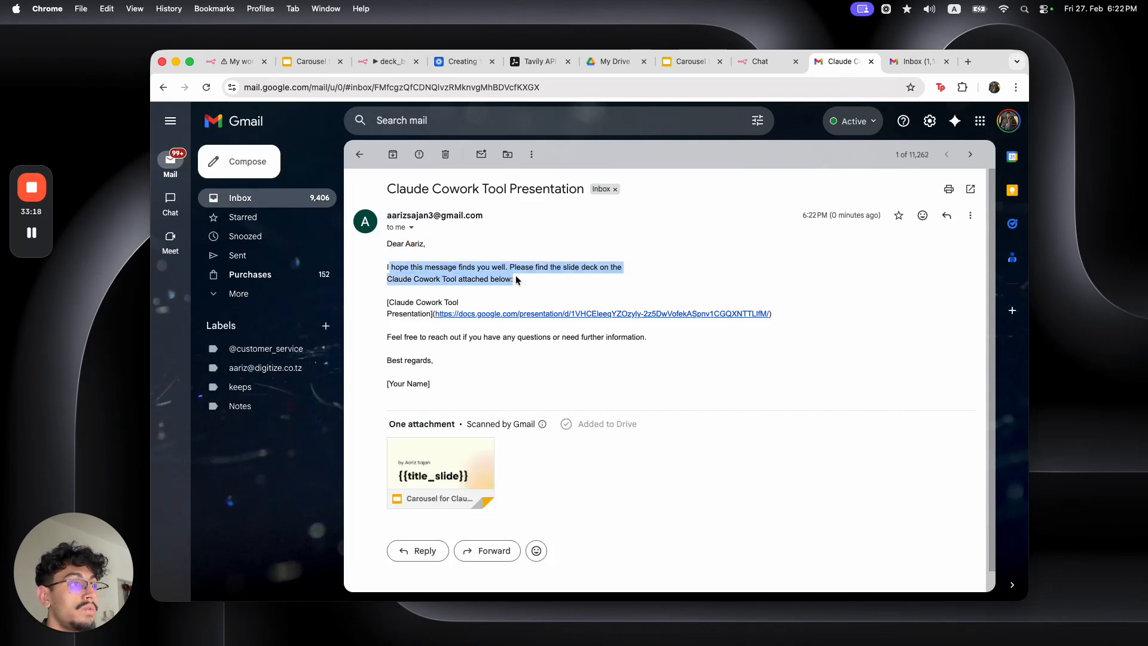
left_click(567, 285)
left_click_drag(398, 280, 504, 293)
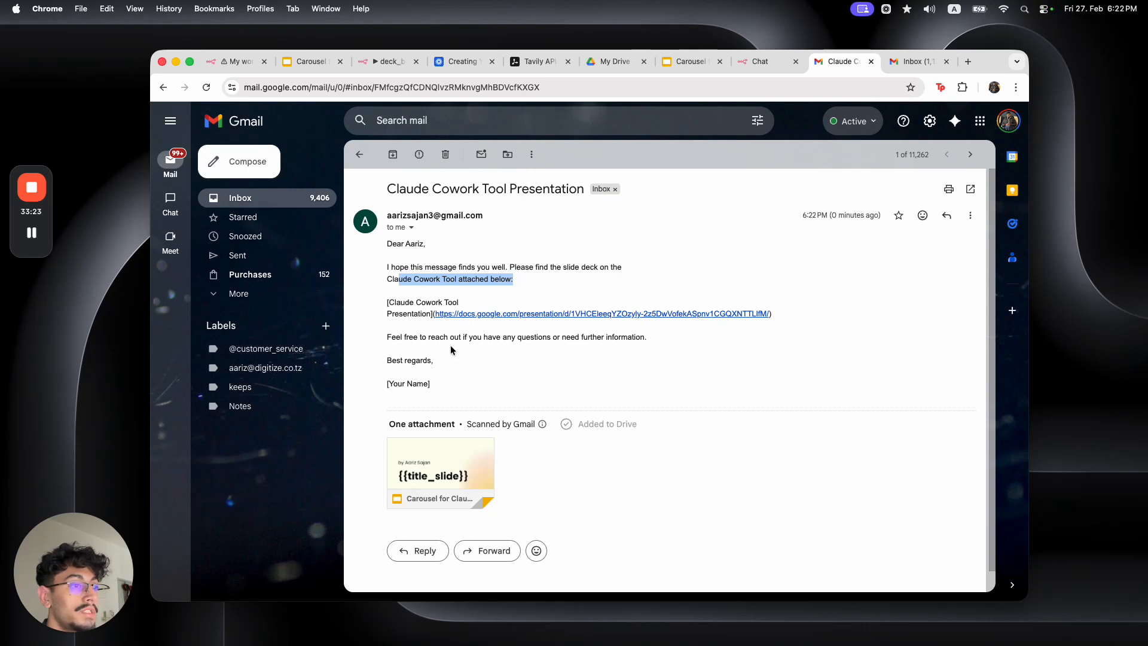
left_click_drag(406, 337, 644, 361)
left_click(644, 361)
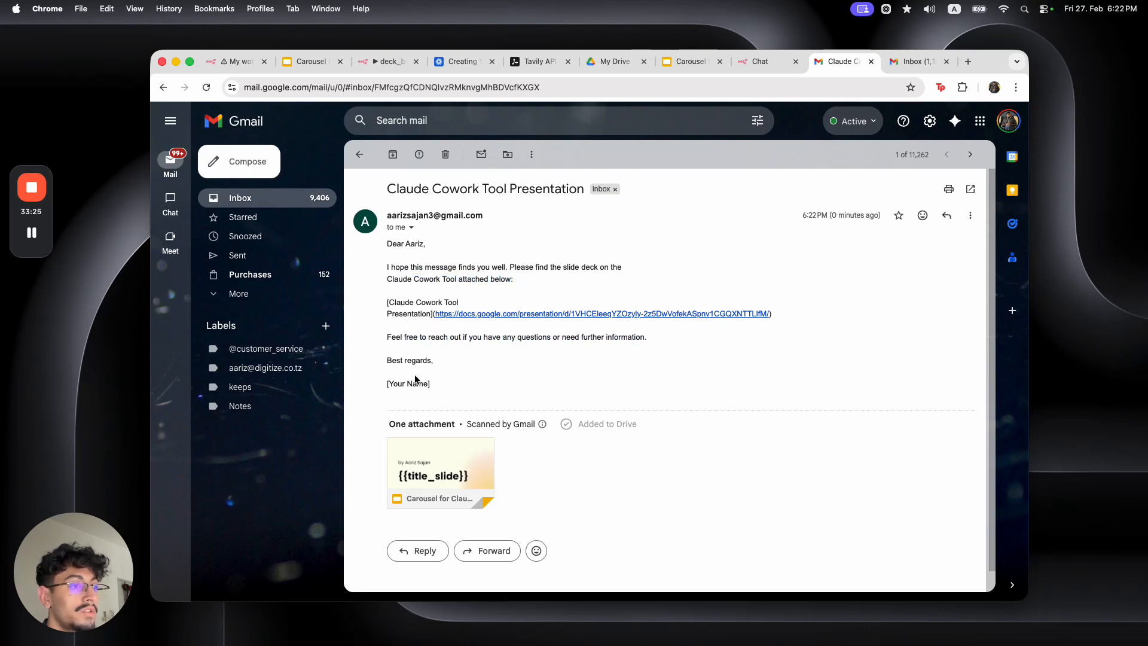
left_click(521, 321)
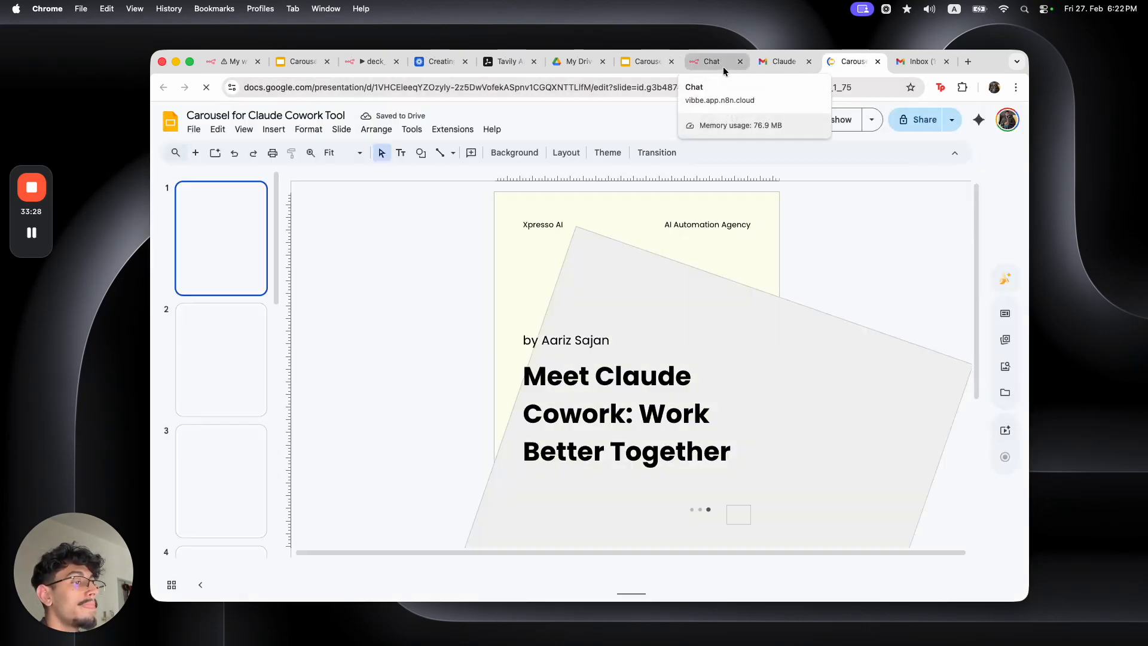
Review the generated deck, then highlight the initial and follow-up email requests in the published chat
scroll(237, 325, "down", 10)
scroll(237, 325, "up", 7)
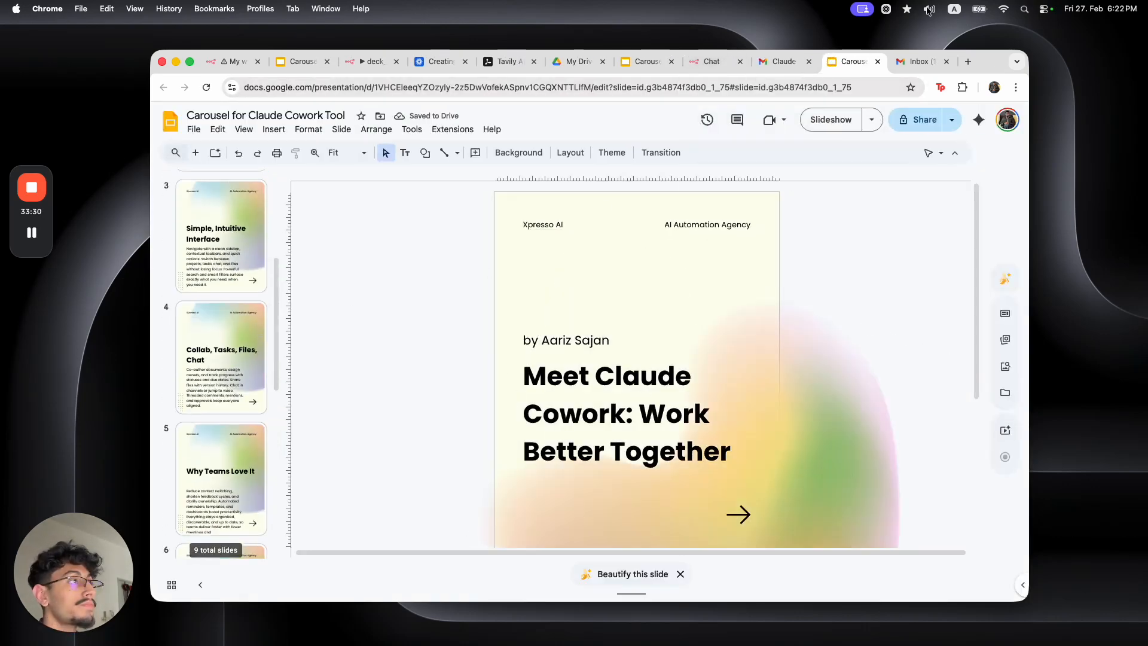
left_click(737, 68)
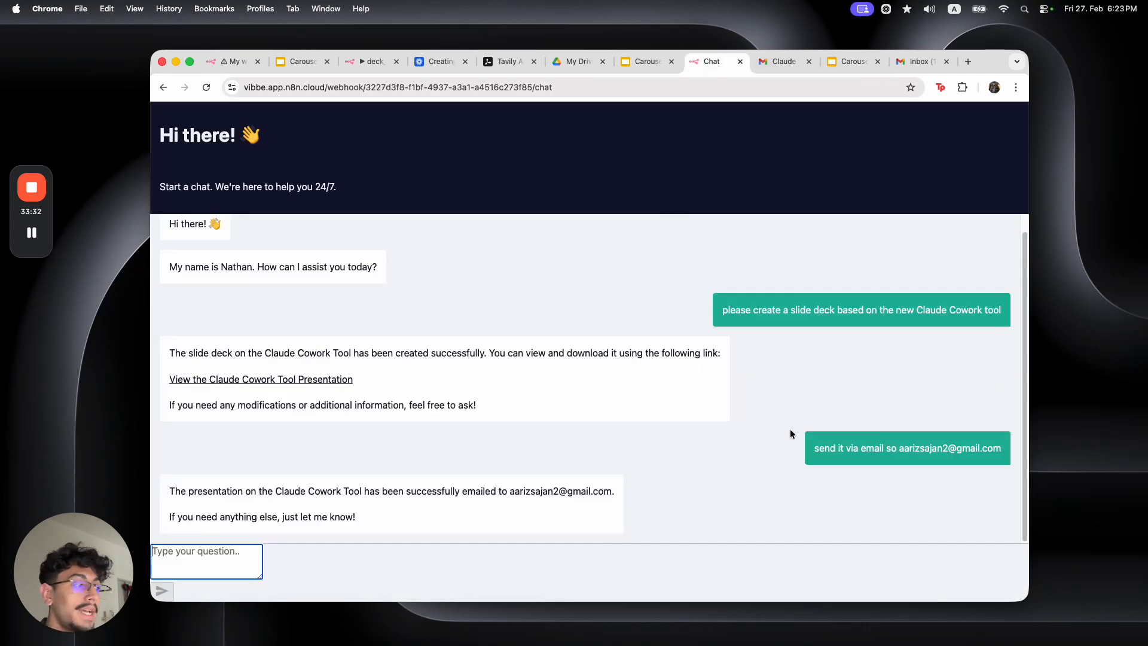
left_click_drag(729, 311, 859, 314)
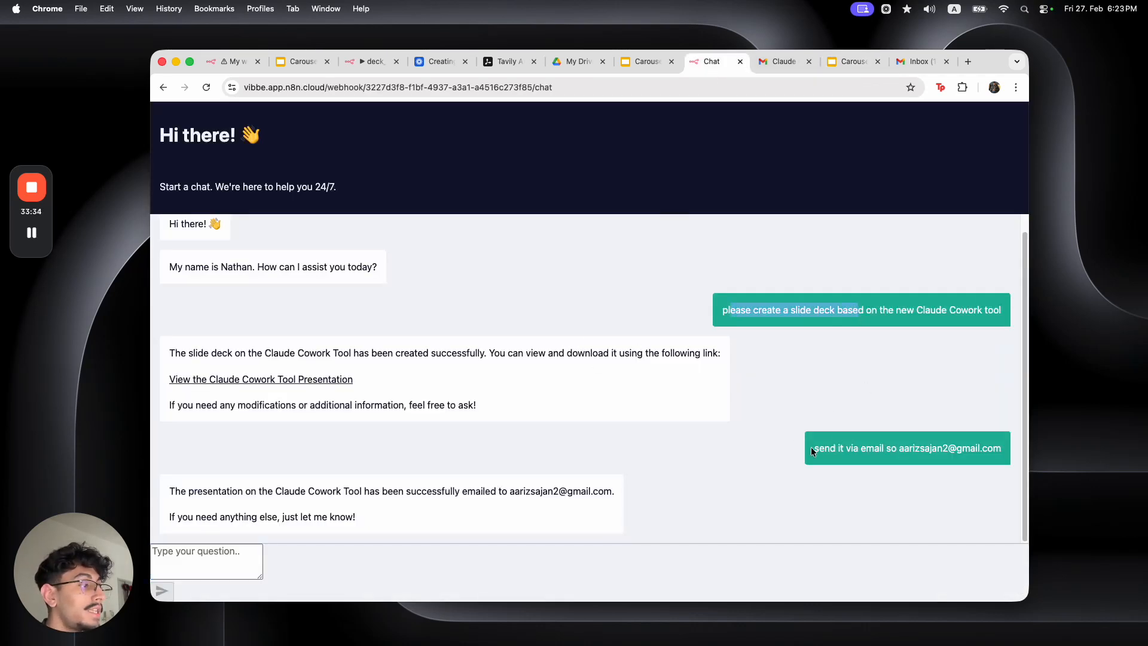
left_click_drag(825, 450, 989, 451)
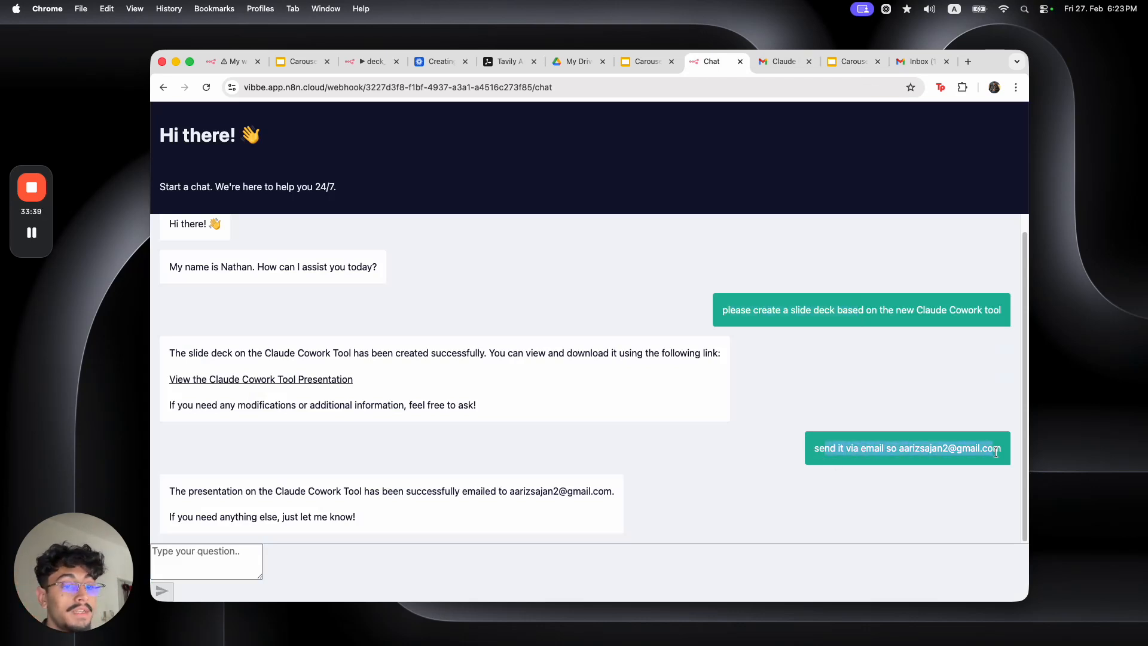
Revisit the presentation email and slide deck, then return to My workflow 12's executions in n8n
left_click(786, 63)
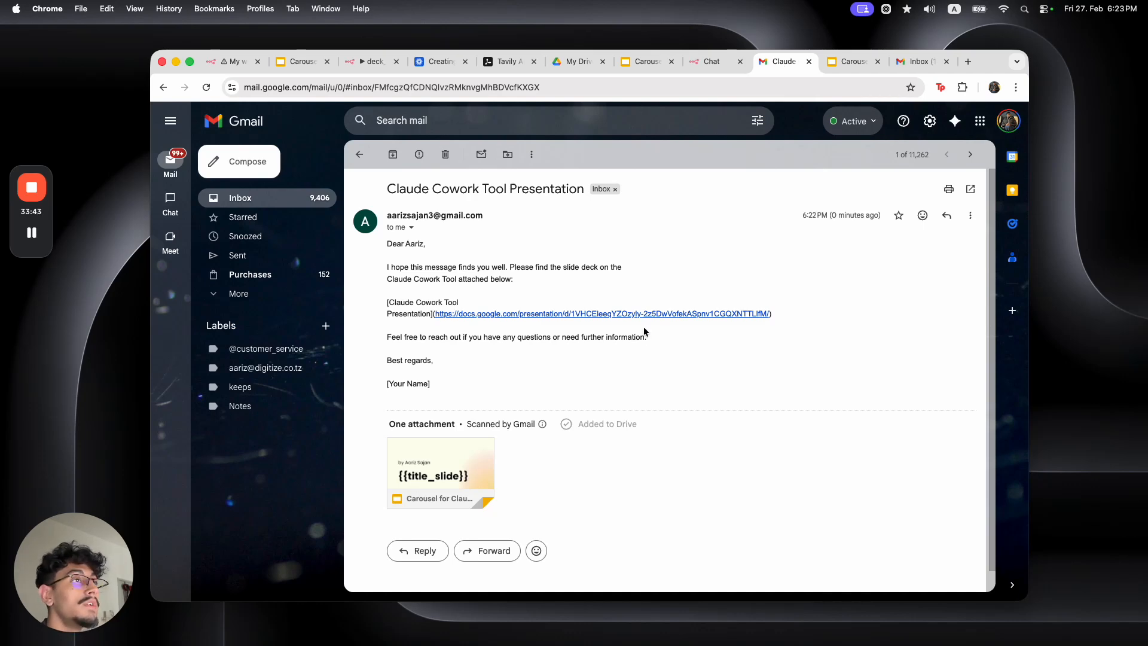
left_click(320, 63)
left_click_drag(329, 63, 365, 63)
left_click(295, 63)
left_click(234, 61)
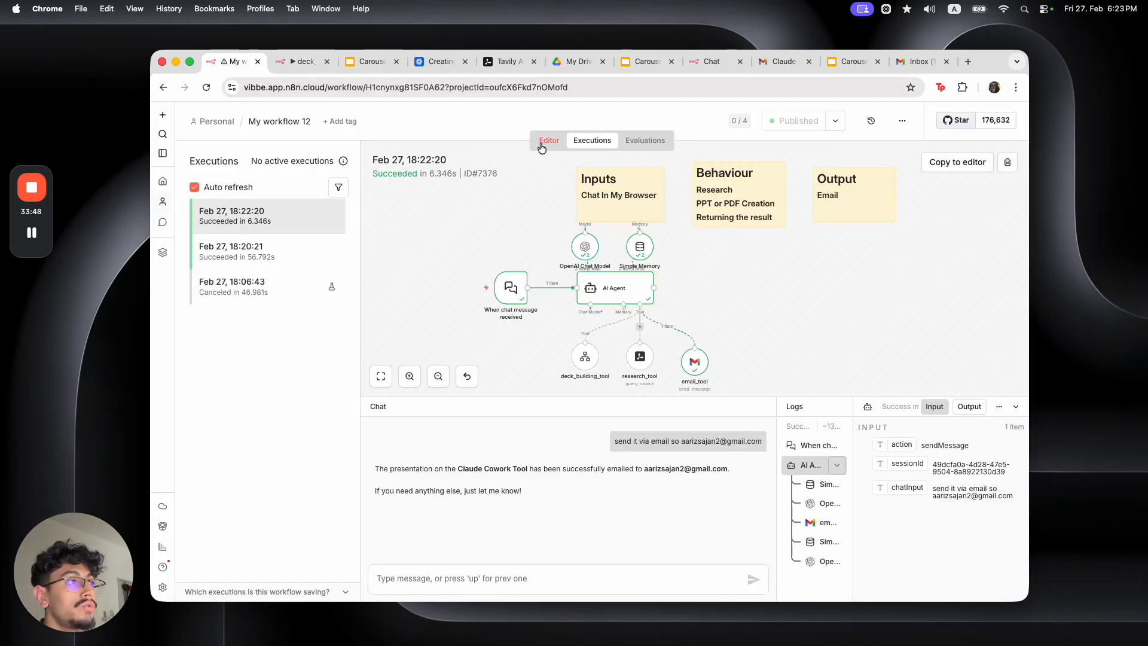
View My workflow 12's canvas with the chat collapsed, then move through the tabs to deck_building_tool's executions
left_click(547, 142)
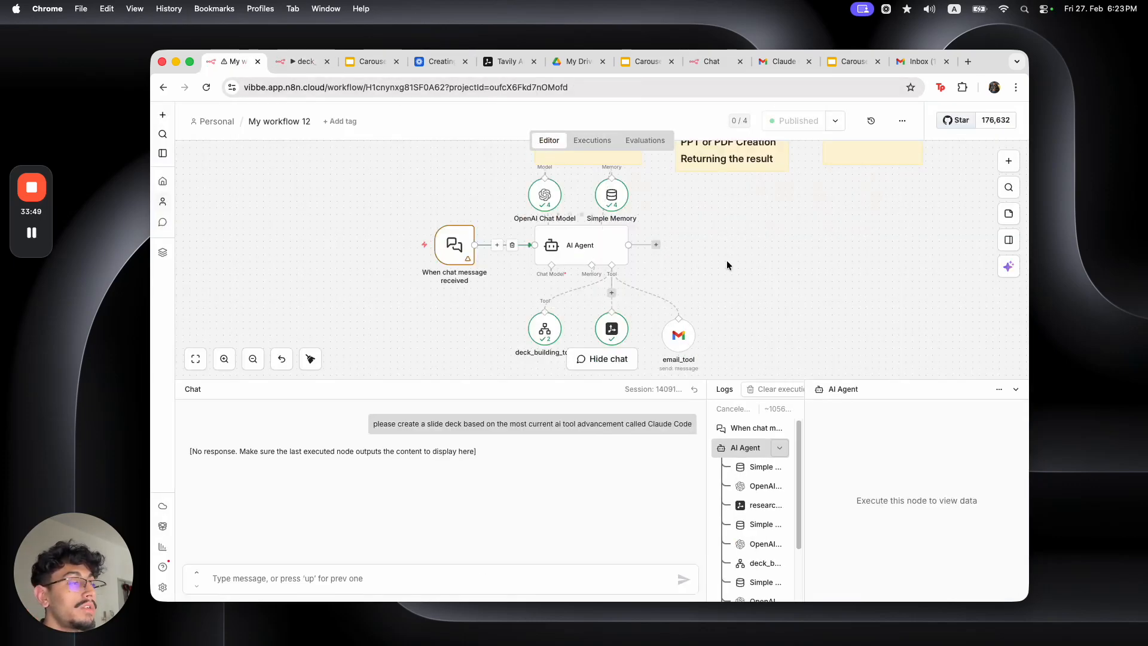
left_click(1016, 390)
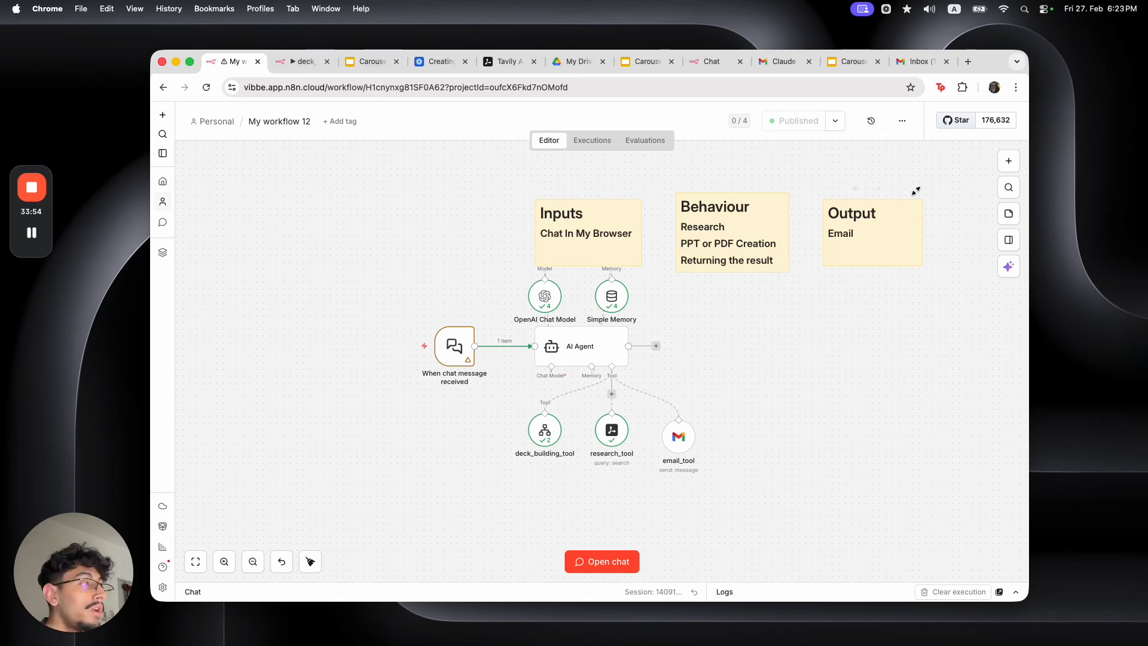
left_click(914, 62)
left_click(858, 63)
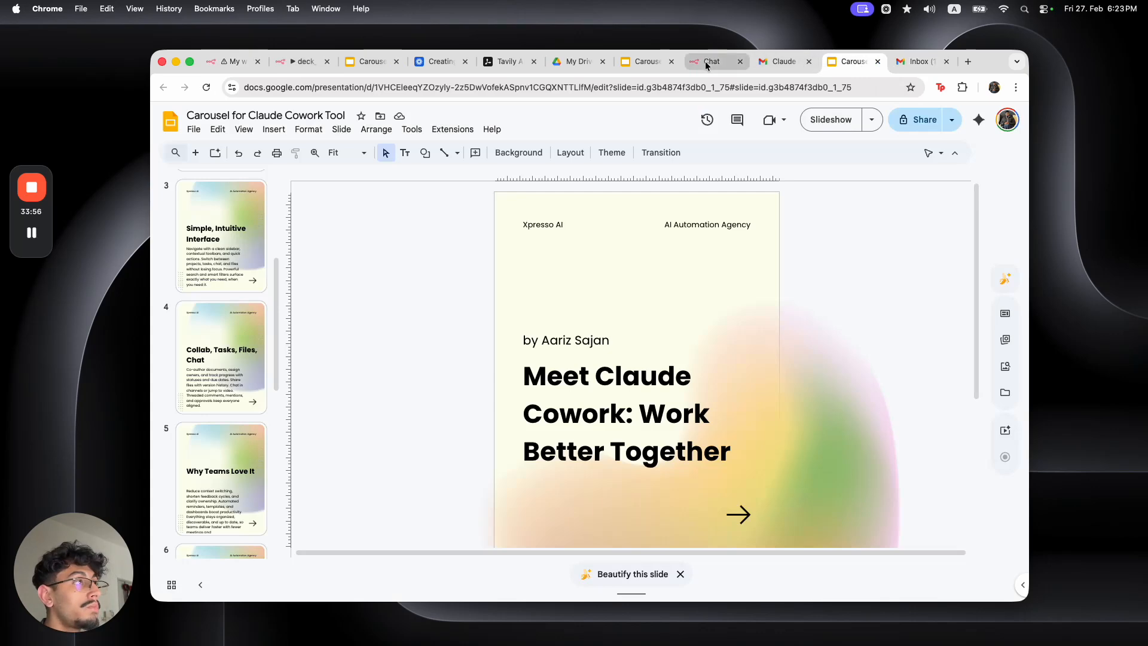
left_click(779, 62)
left_click(575, 61)
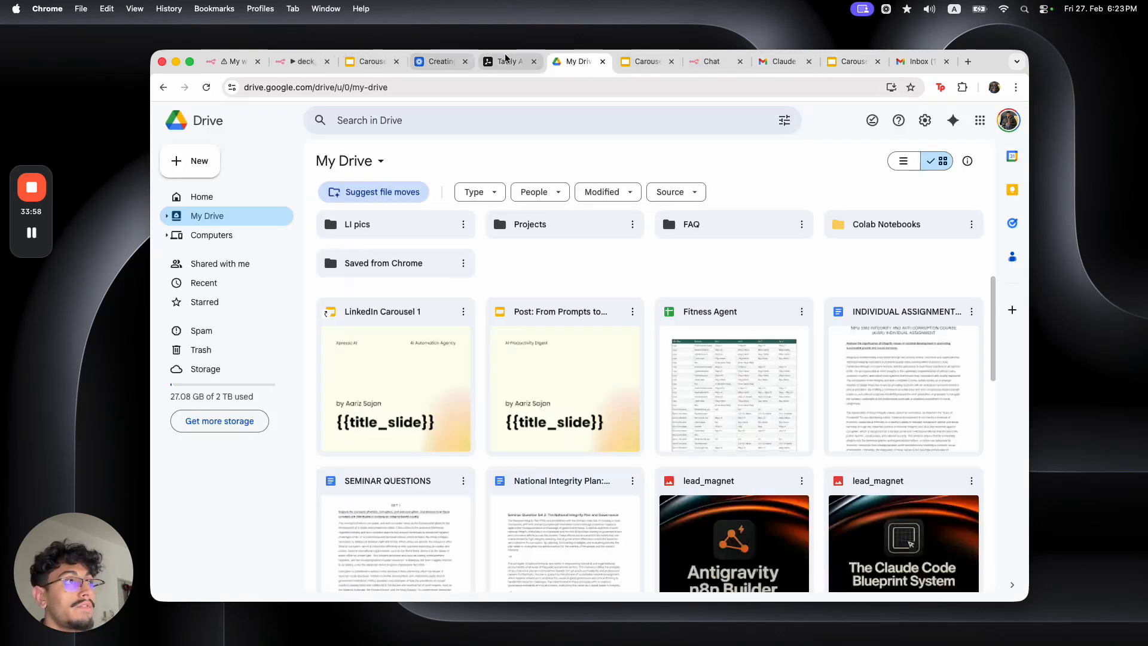
left_click(505, 60)
left_click(302, 62)
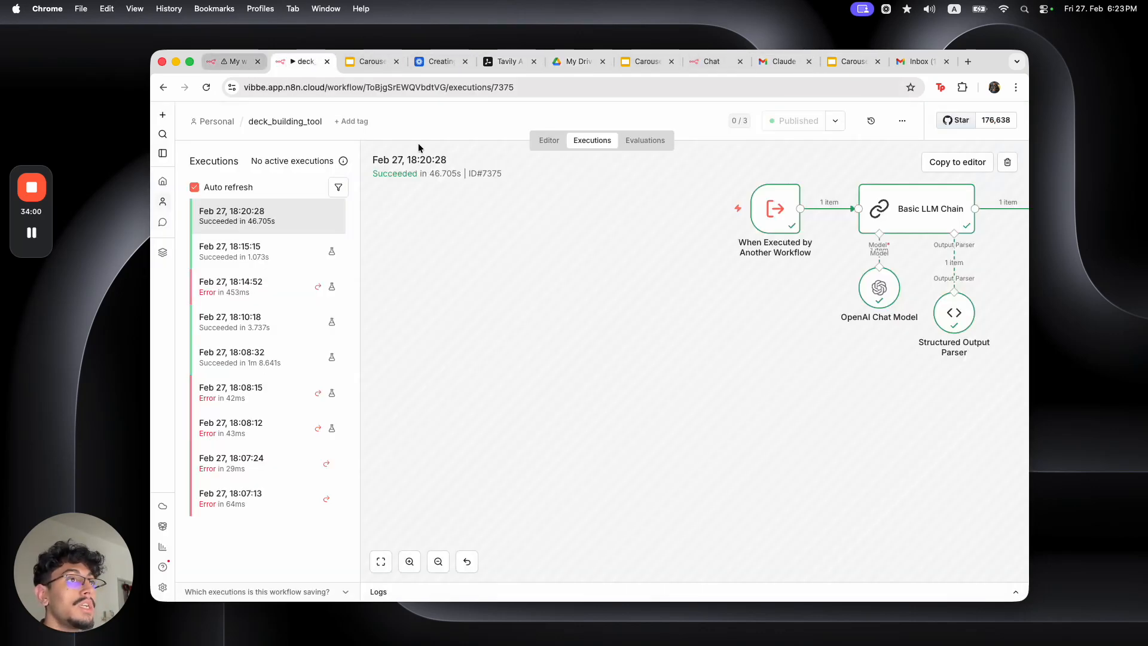
Open deck_building_tool in the editor and box-select its seven nodes to show the full chain
left_click(550, 141)
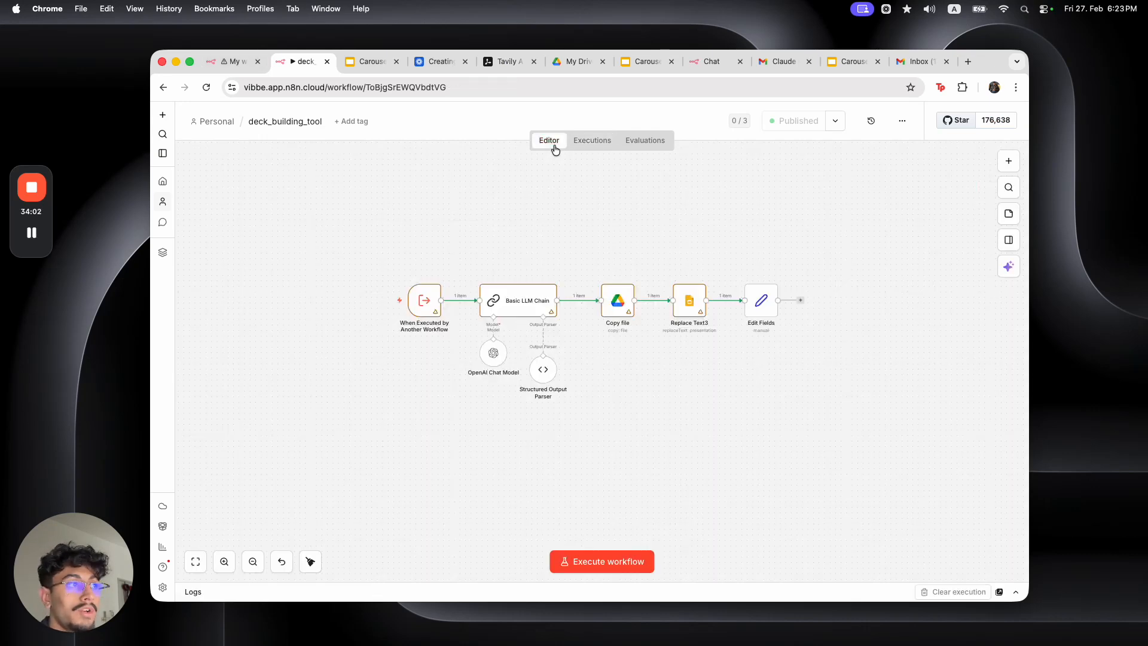
left_click_drag(796, 410, 395, 252)
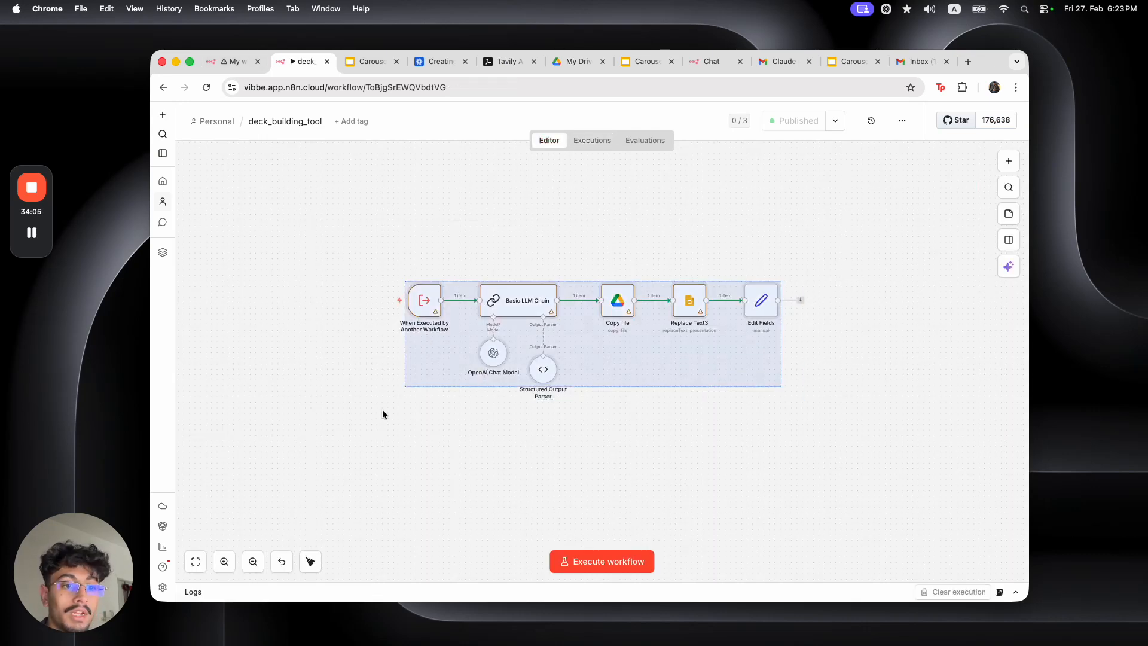
left_click(346, 321)
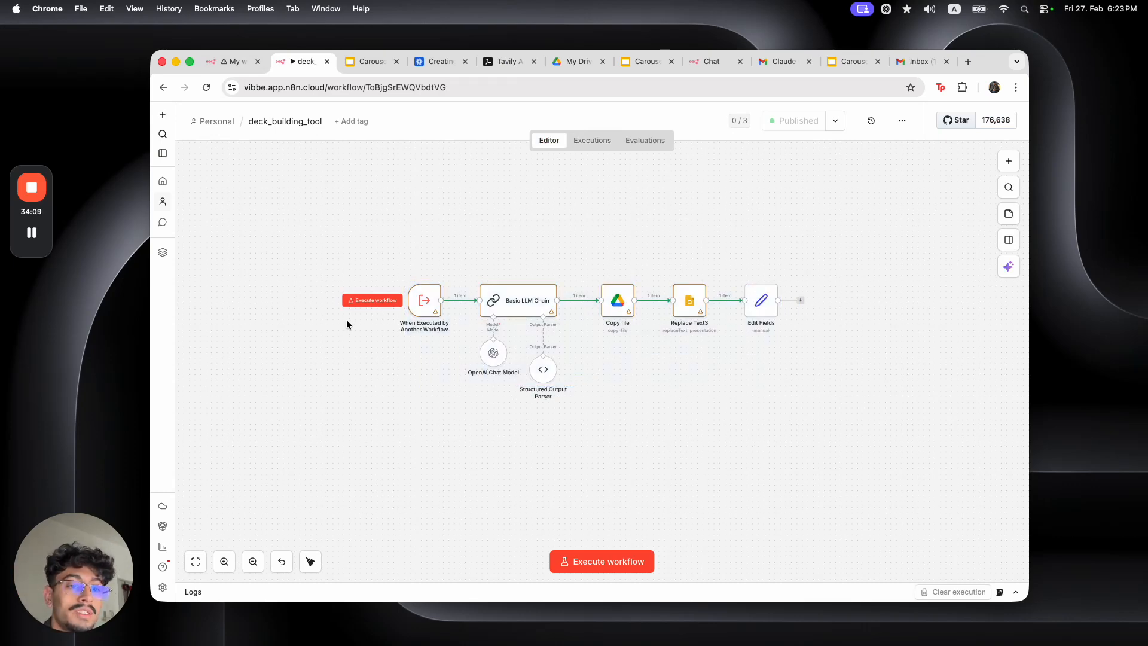